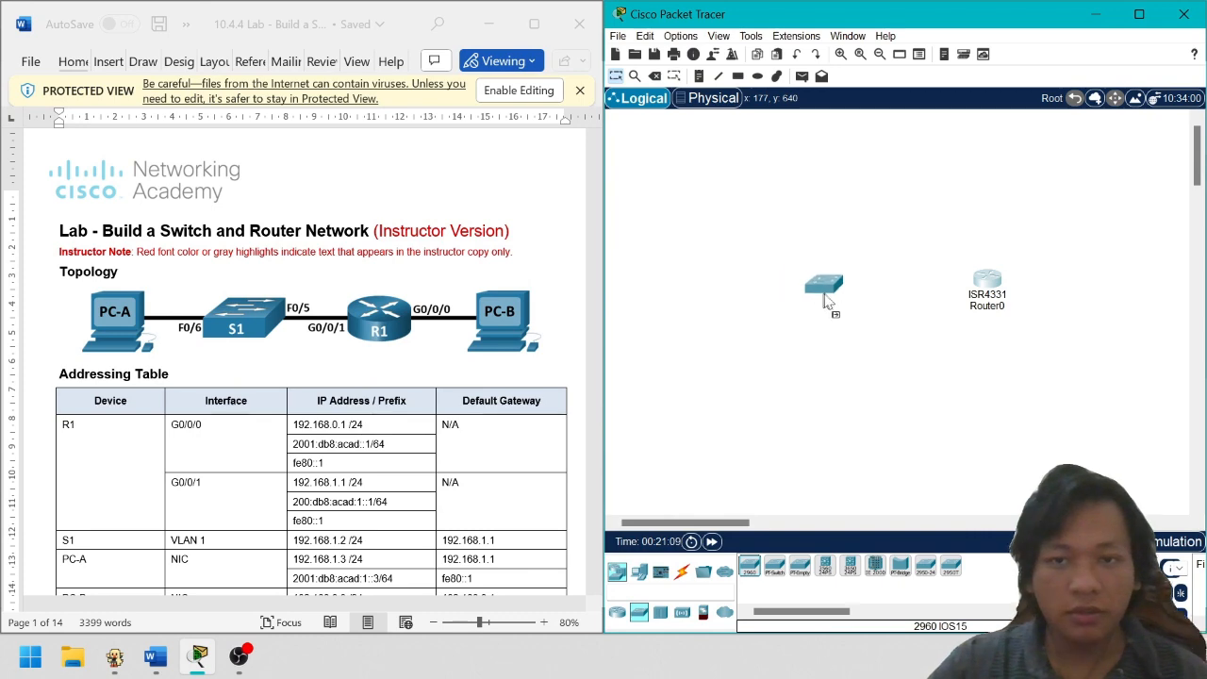
Place a 2960 switch on the workspace, dismiss its booting warning, and close its window
left_click(820, 285)
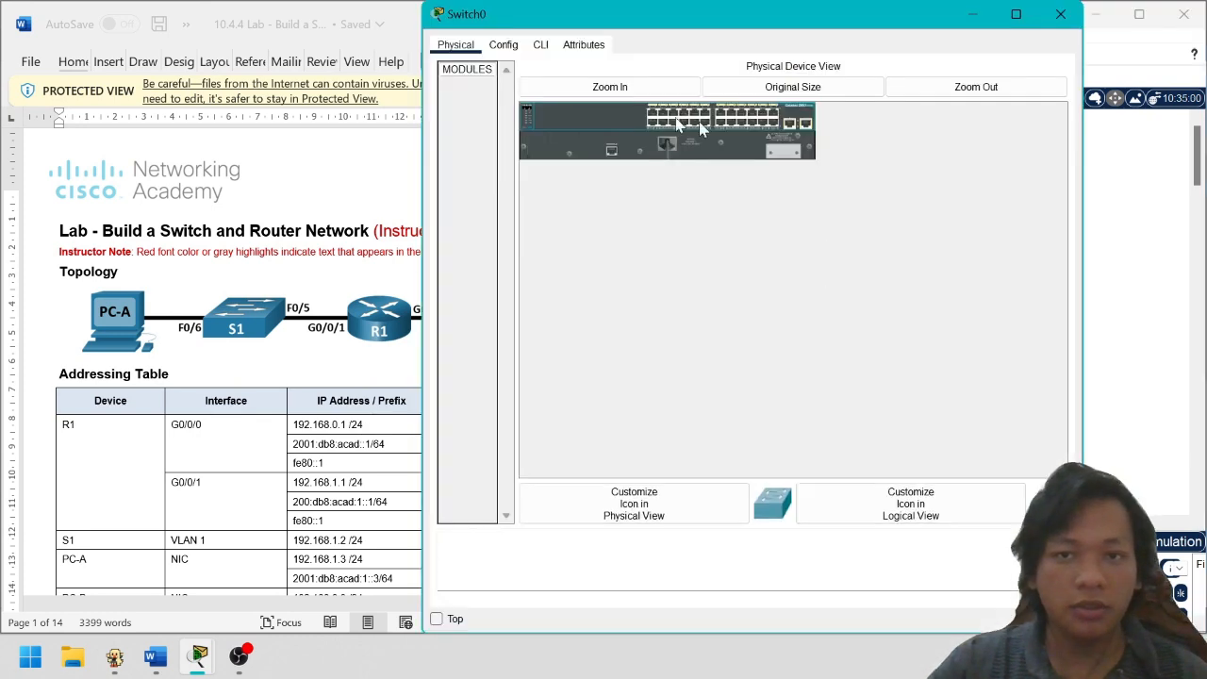
left_click(504, 44)
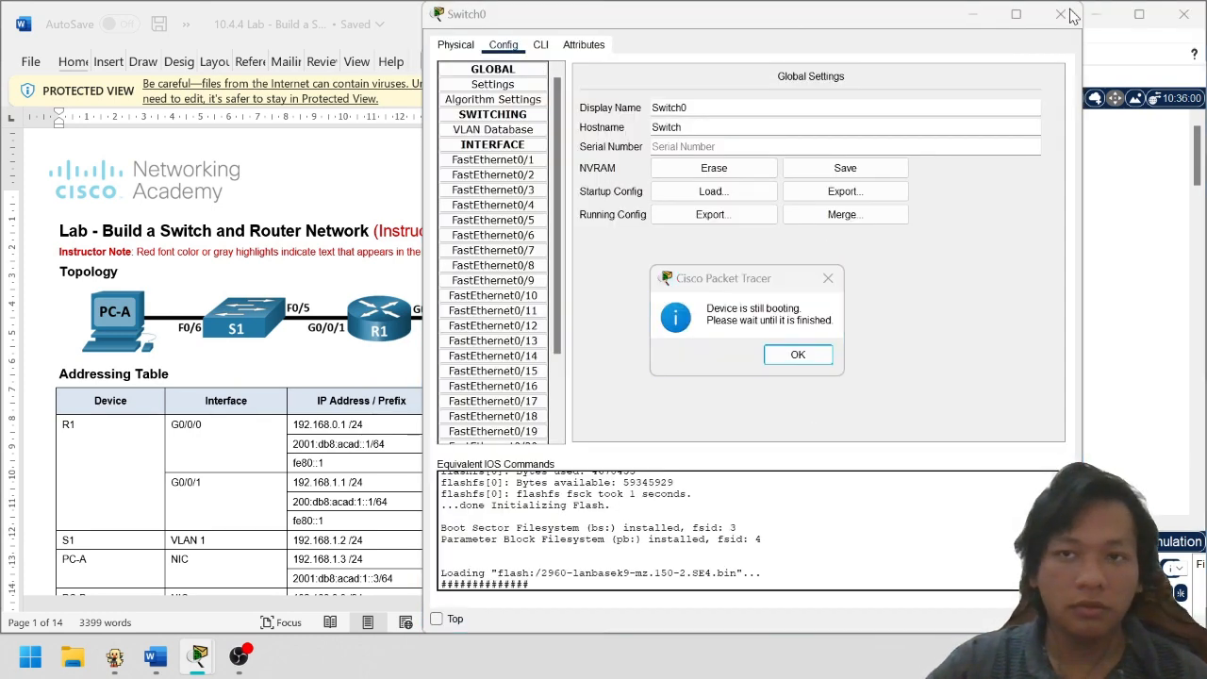
left_click(797, 355)
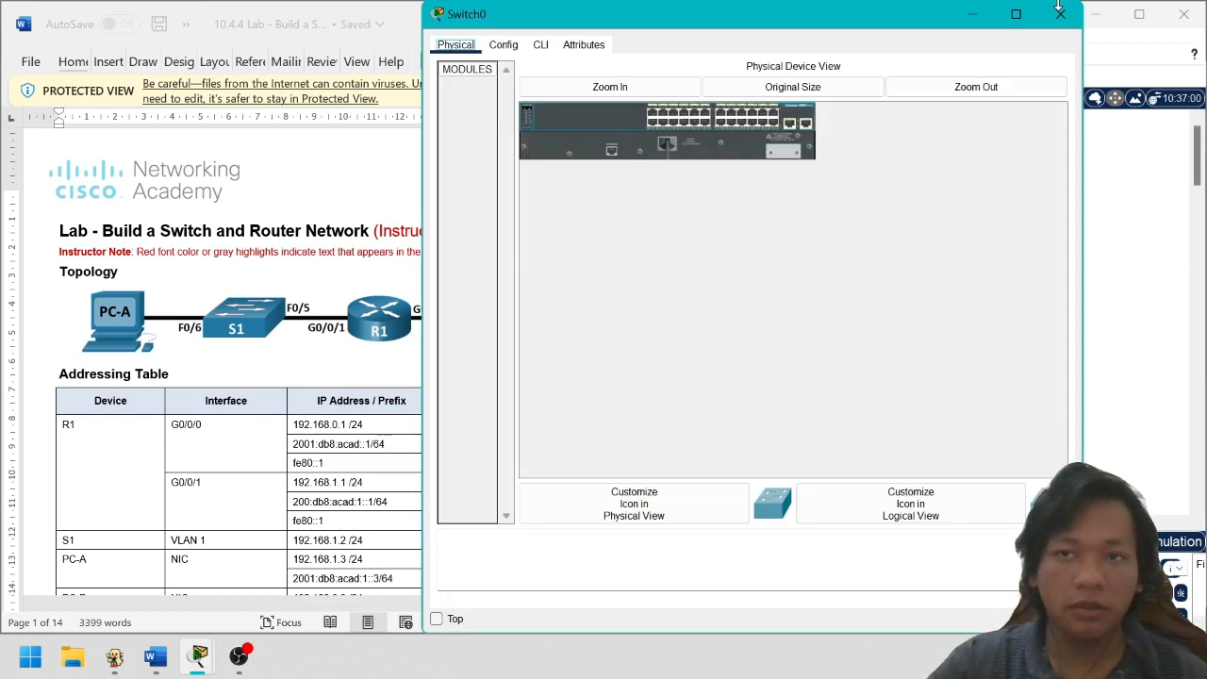
left_click(1060, 11)
left_click_drag(826, 300, 838, 286)
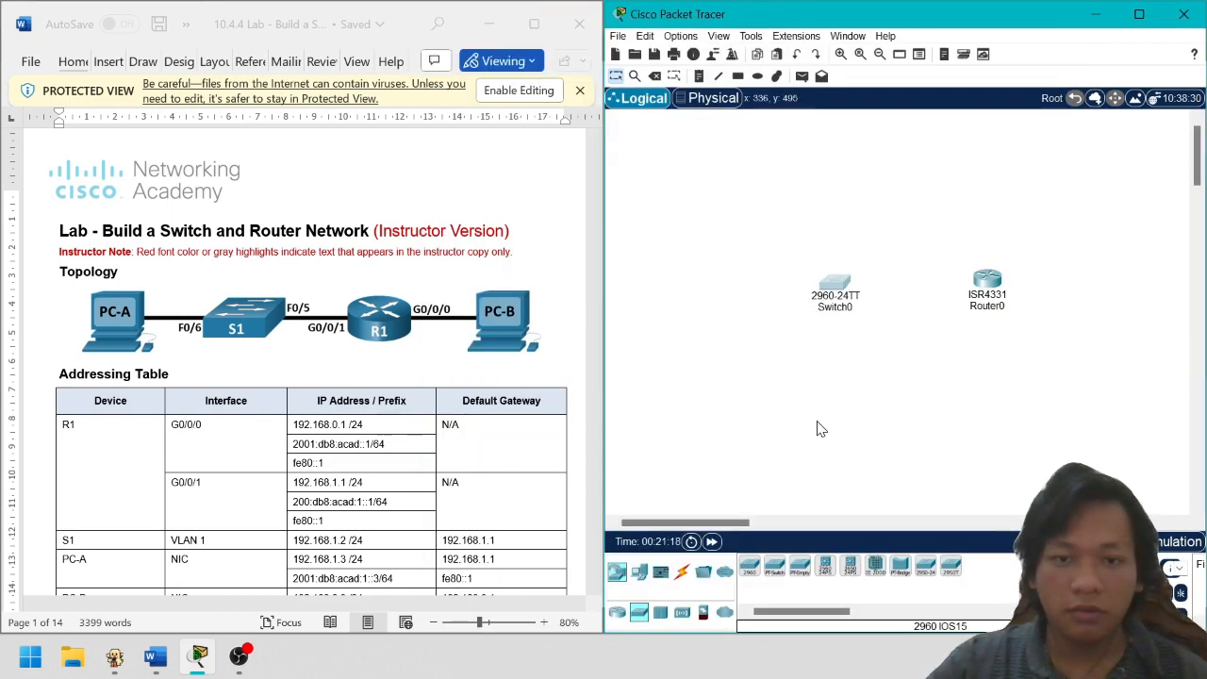
Add two PC-PT end devices and line up PC, switch, router and PC in a row
left_click(639, 572)
left_click_drag(749, 566, 703, 297)
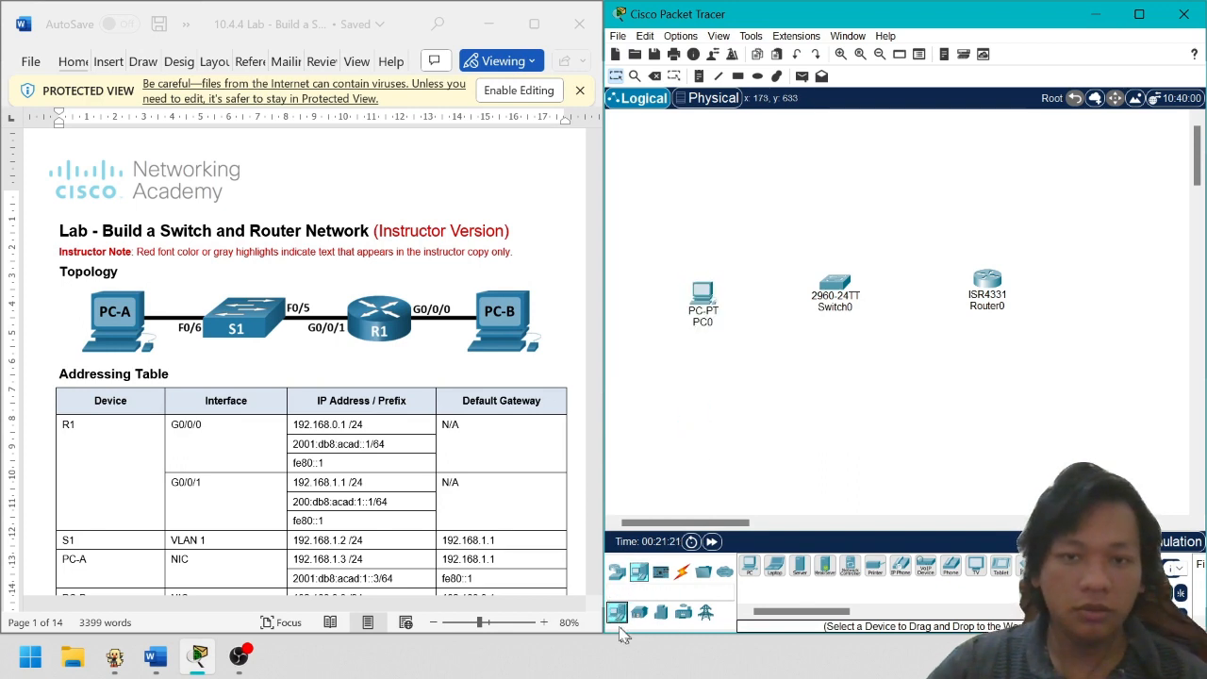
left_click_drag(749, 566, 1103, 304)
left_click_drag(840, 302, 822, 314)
left_click_drag(988, 283, 972, 294)
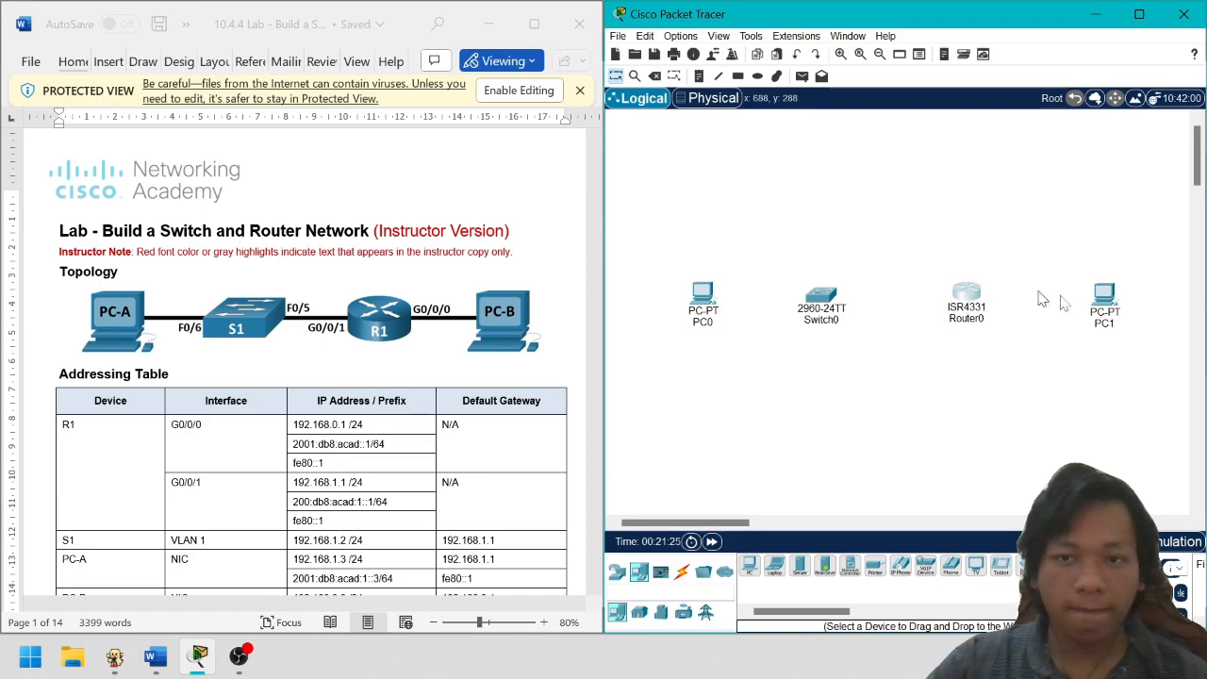
left_click_drag(1101, 300, 1087, 302)
Scroll the Word lab to page 2's Part 1 Step 1 and read the cabling instructions
scroll(304, 382, "down", 5)
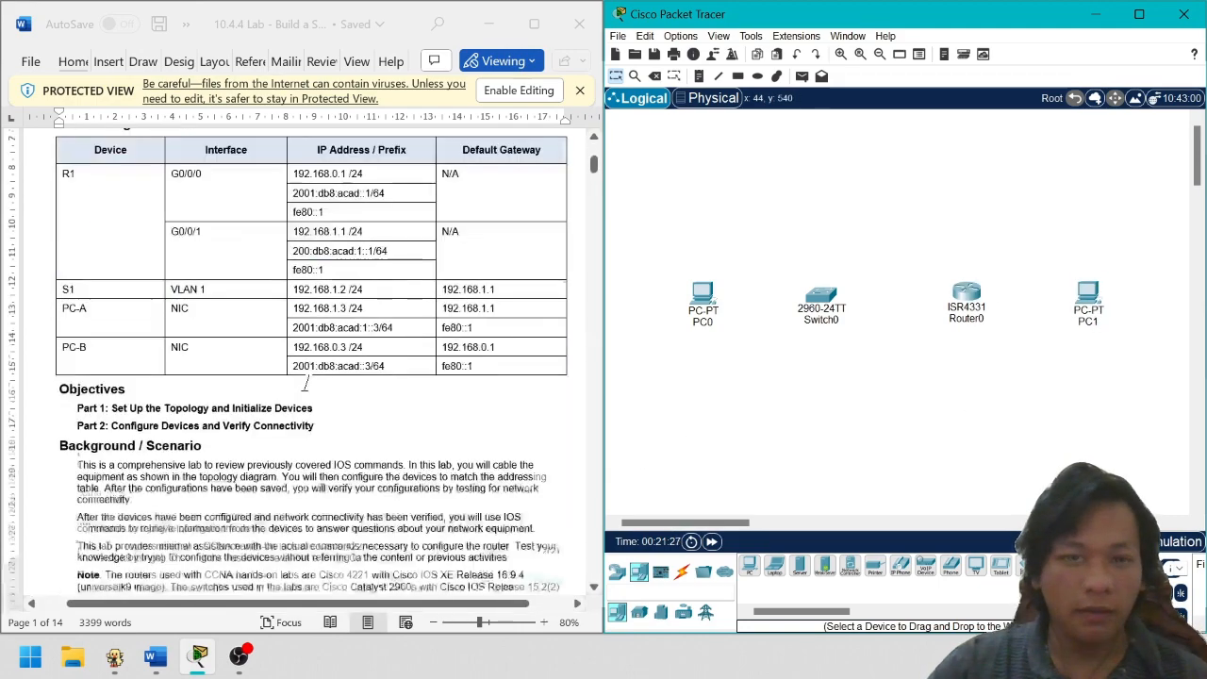
scroll(305, 382, "down", 10)
scroll(400, 380, "down", 1)
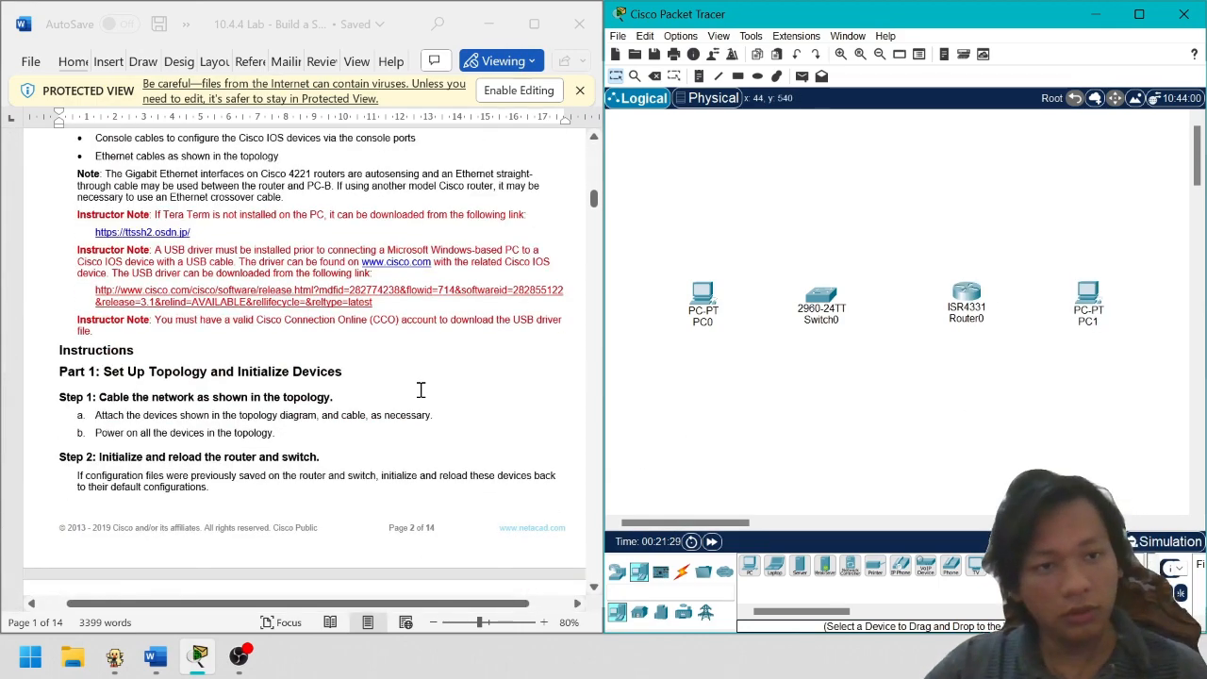
left_click(116, 373)
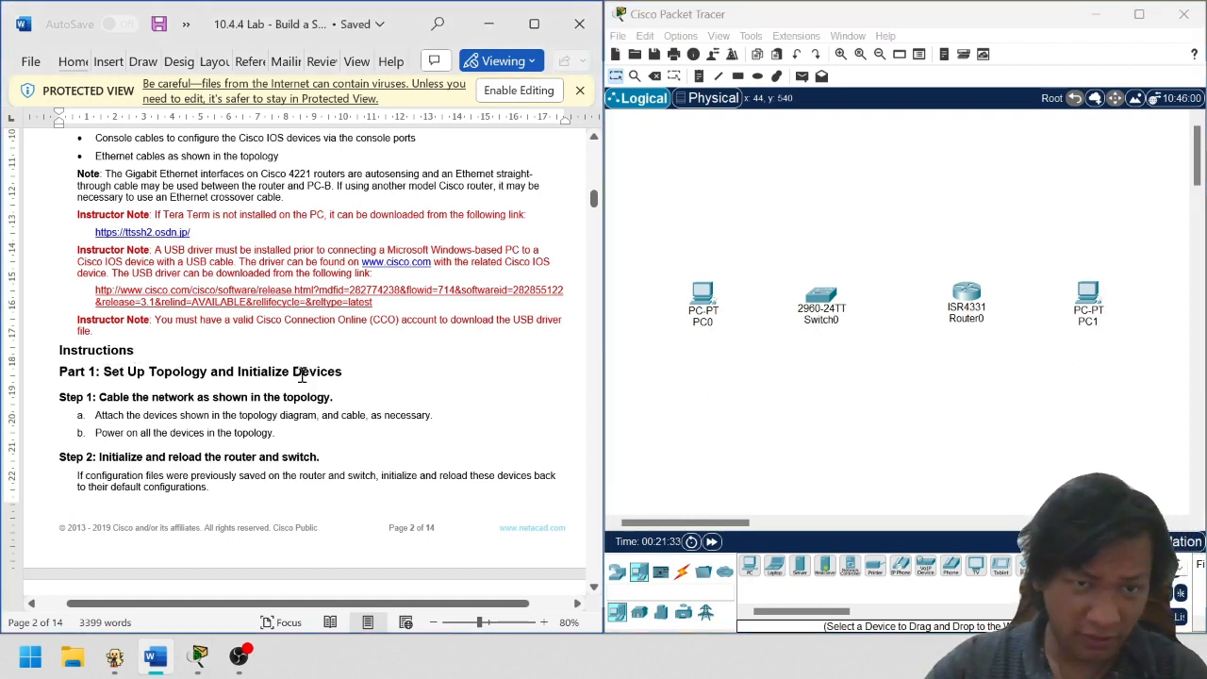
left_click(816, 445)
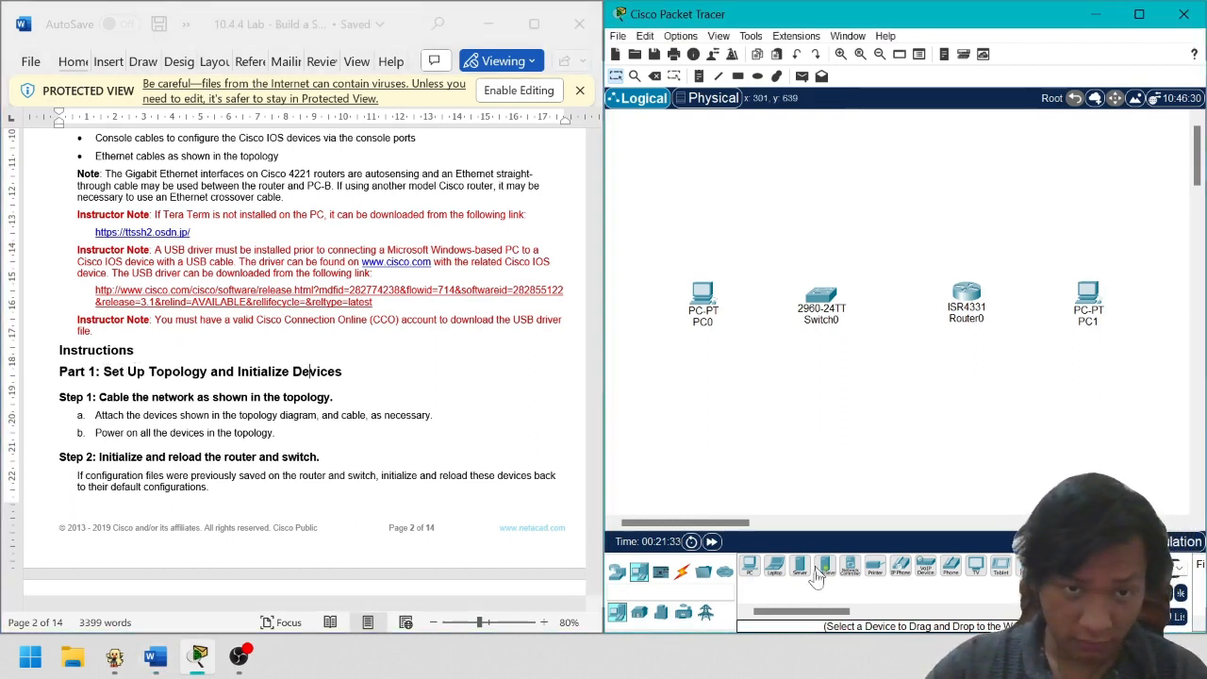
left_click_drag(283, 421, 364, 421)
left_click(231, 423)
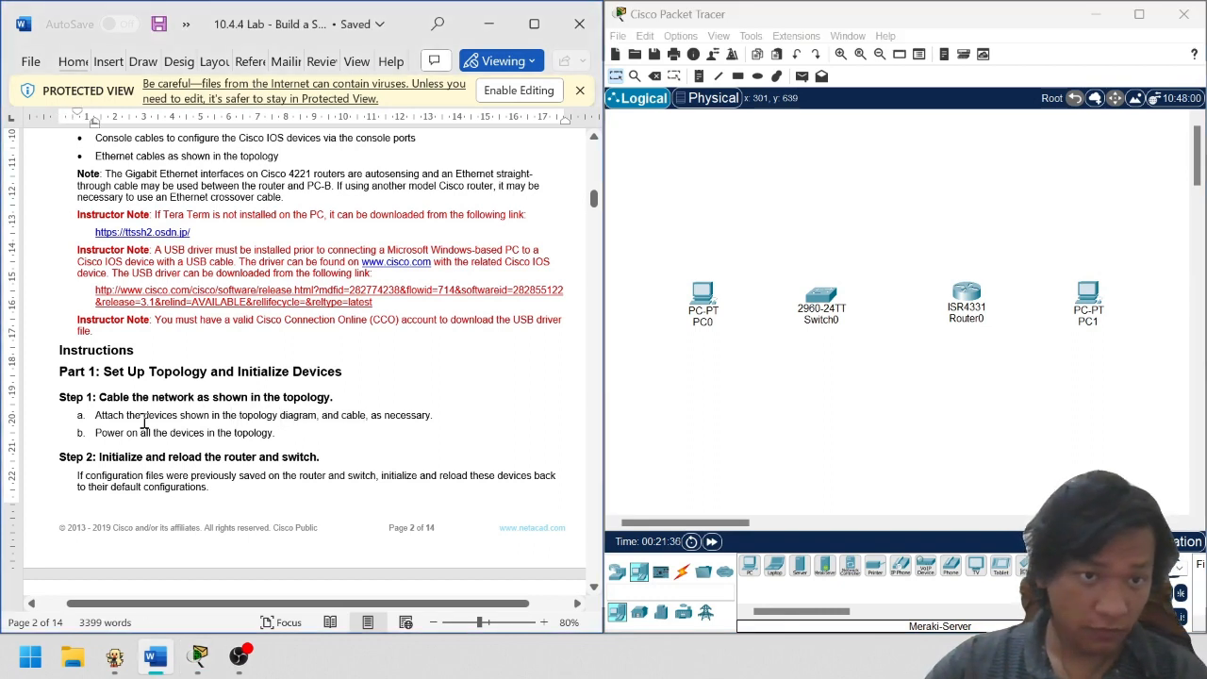
left_click_drag(144, 422, 311, 414)
left_click(354, 418)
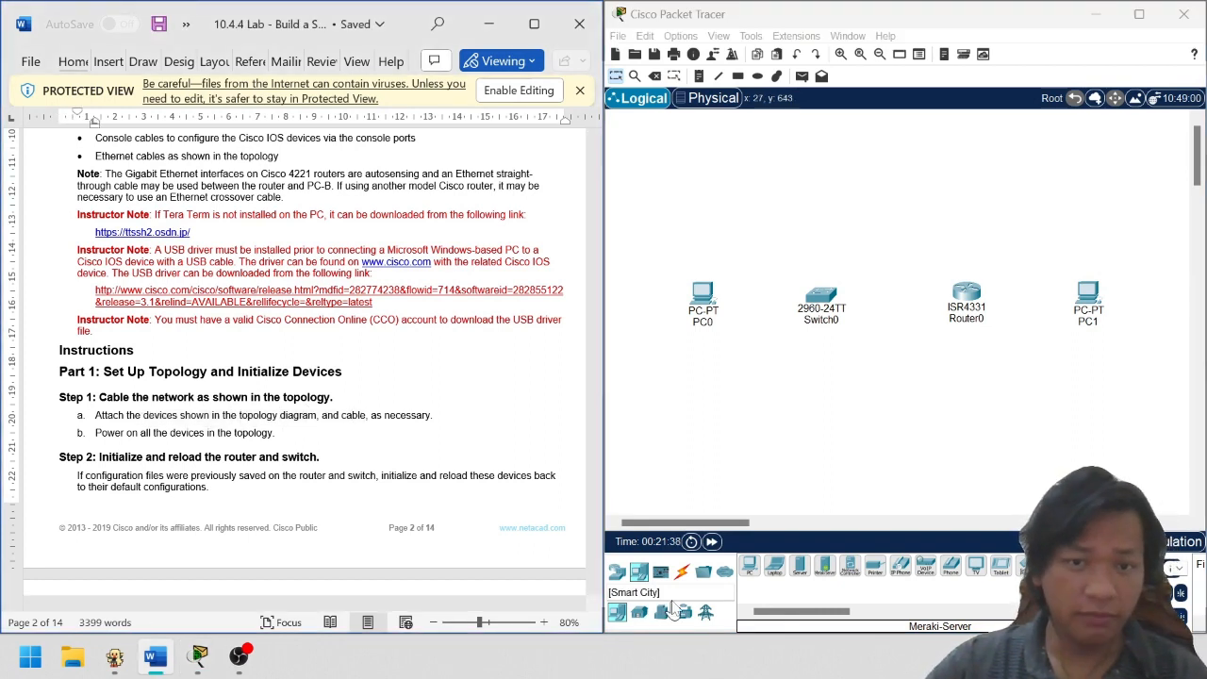
left_click(682, 571)
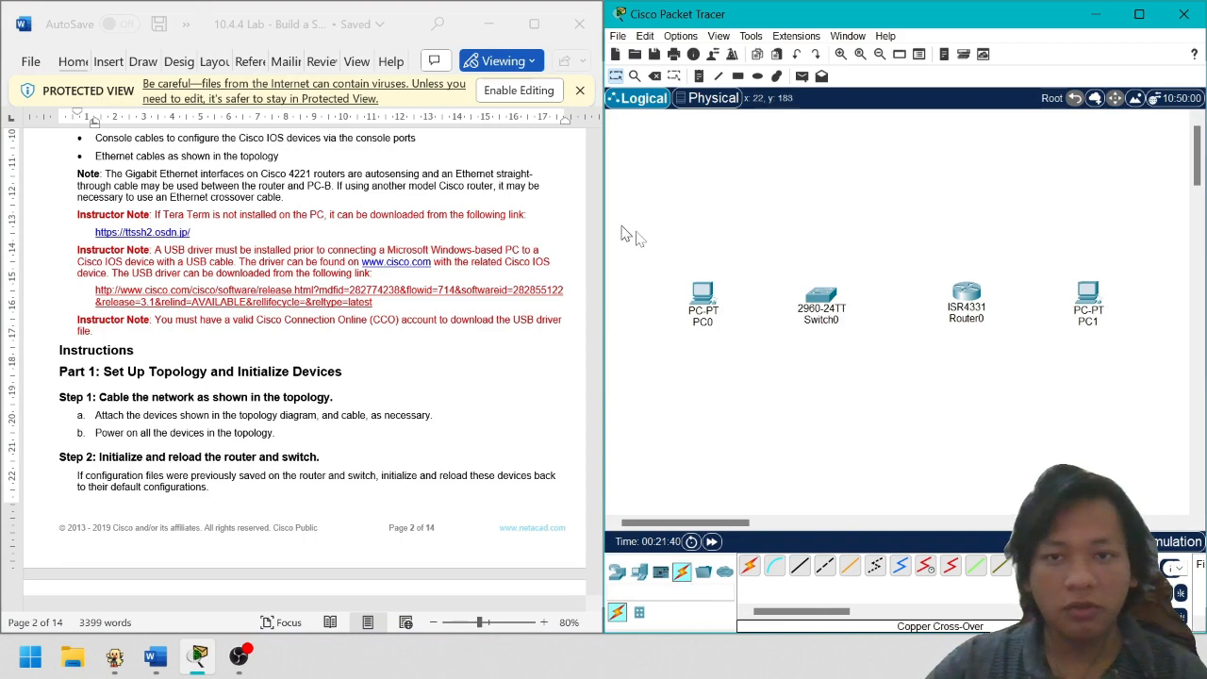
Connect PC0's FastEthernet0 to Switch0 port Fa0/6 with a copper straight-through cable
left_click_drag(623, 234, 1138, 355)
scroll(391, 333, "up", 5)
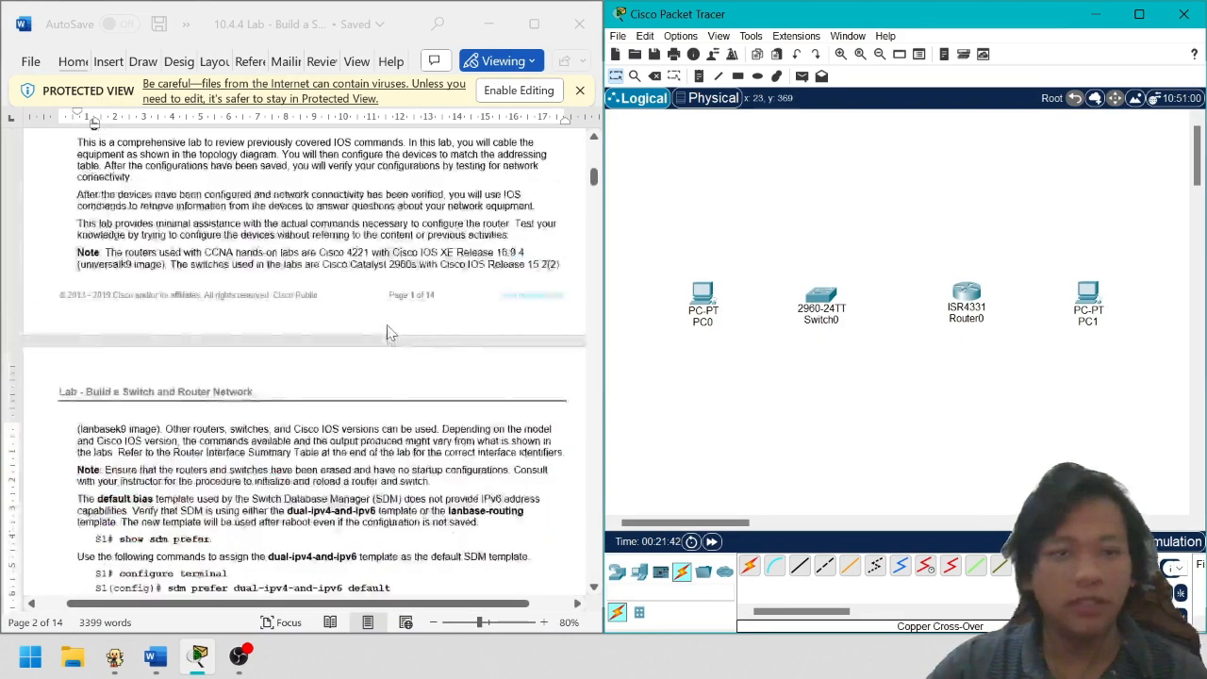
scroll(392, 333, "up", 5)
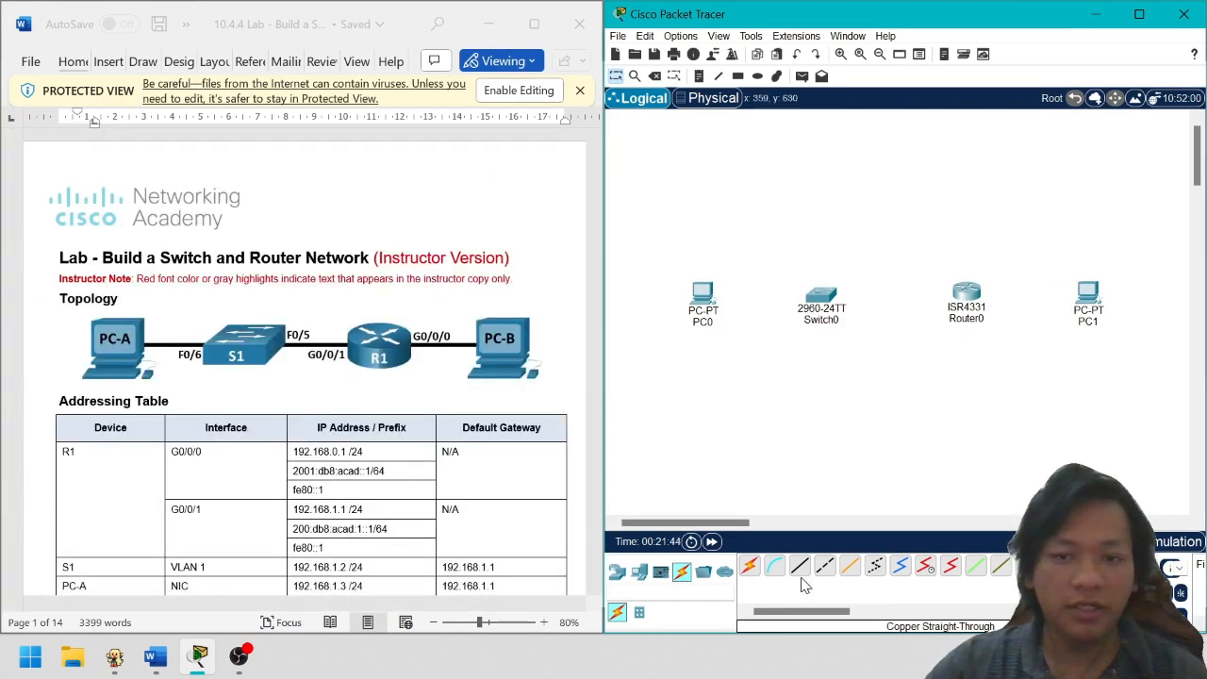
left_click(800, 570)
left_click(703, 297)
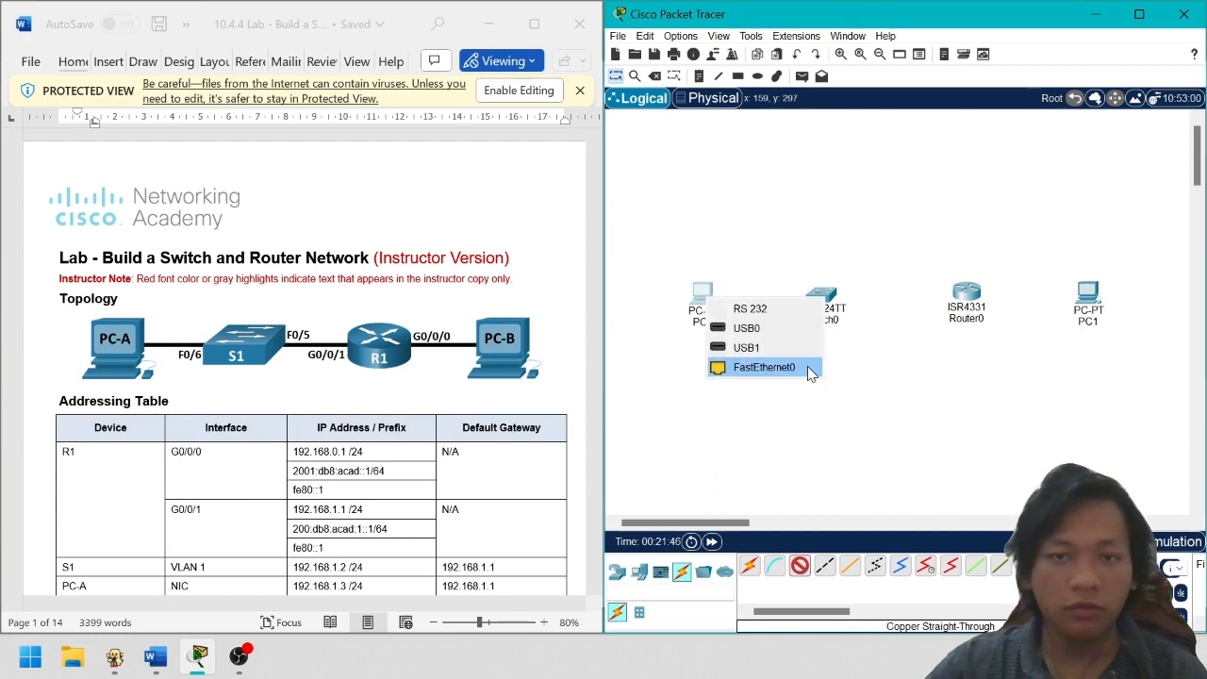
left_click(807, 367)
left_click(830, 300)
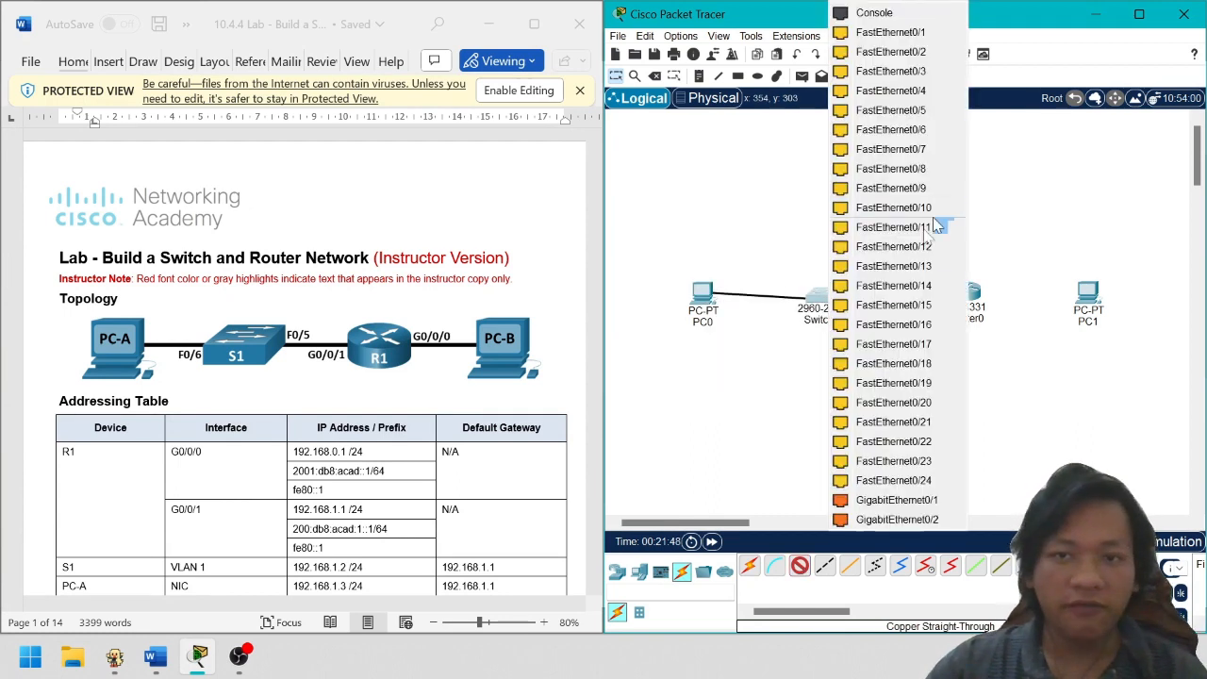
left_click(926, 139)
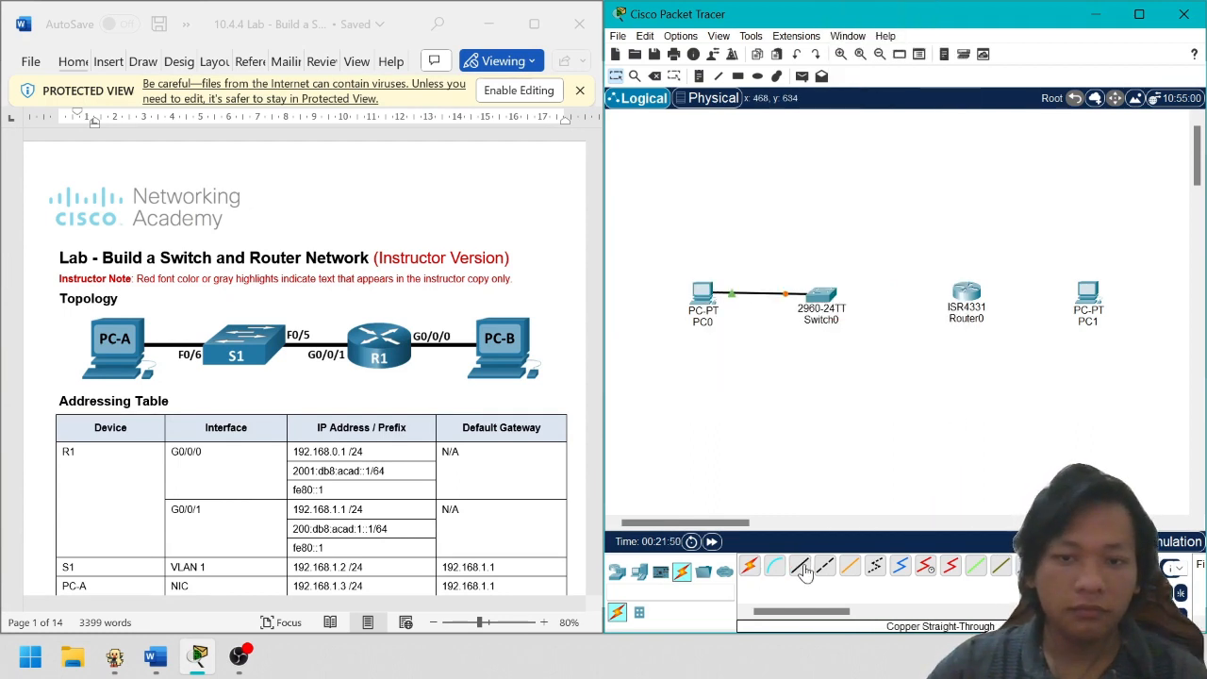
Link switch port Fa0/5 to Router0 port GigabitEthernet0/0/0
left_click(838, 292)
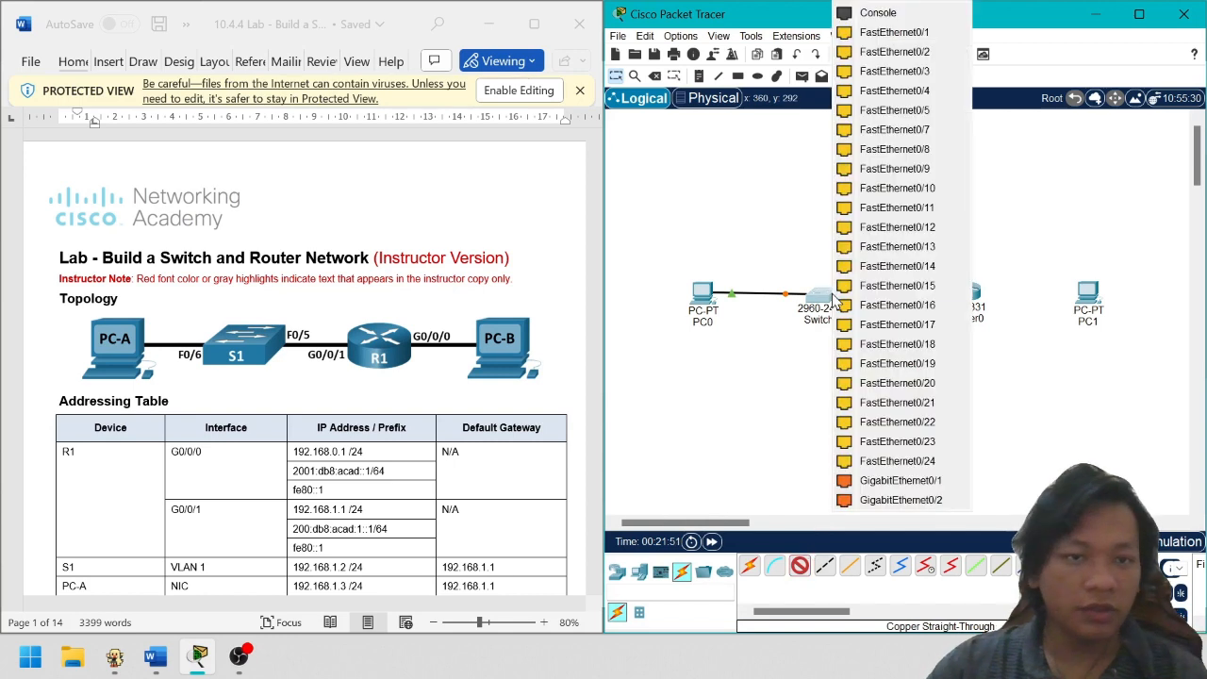
left_click(895, 109)
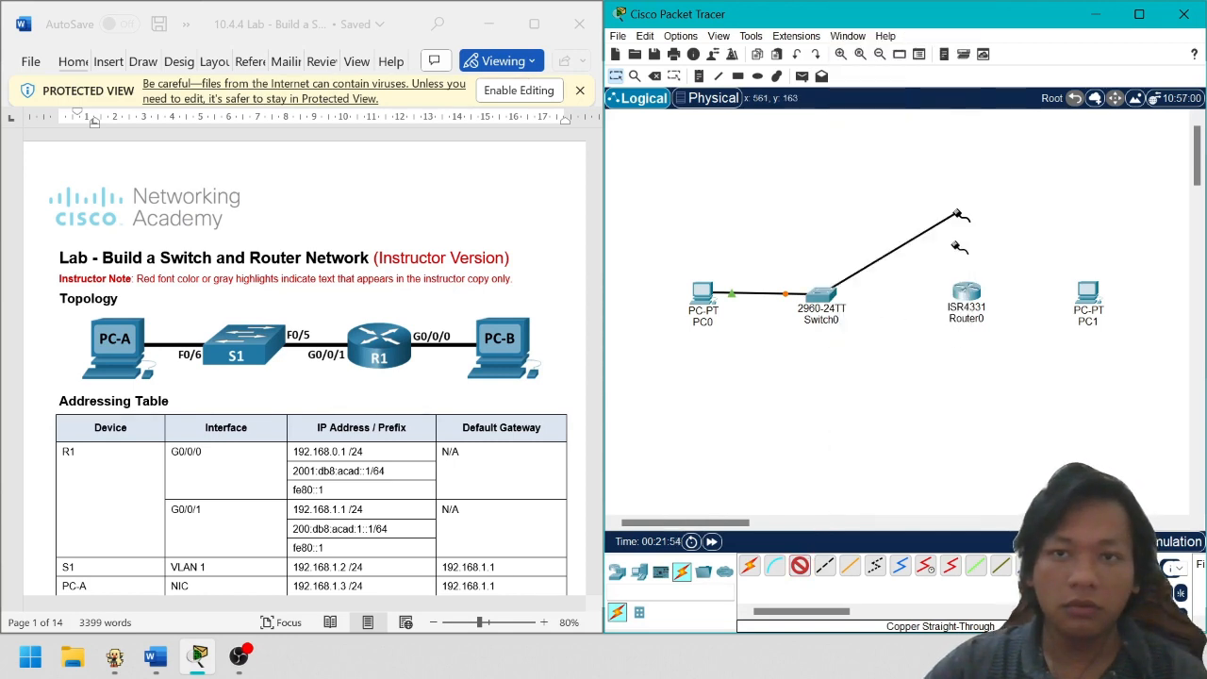
left_click(977, 296)
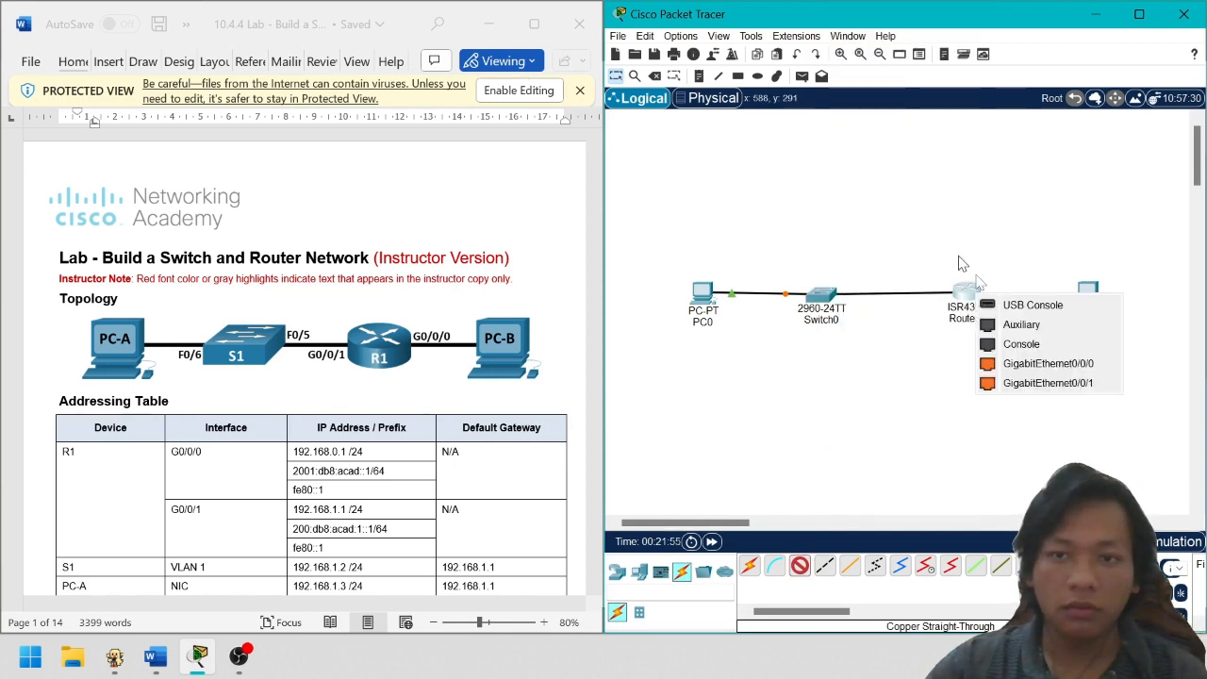
left_click(1047, 364)
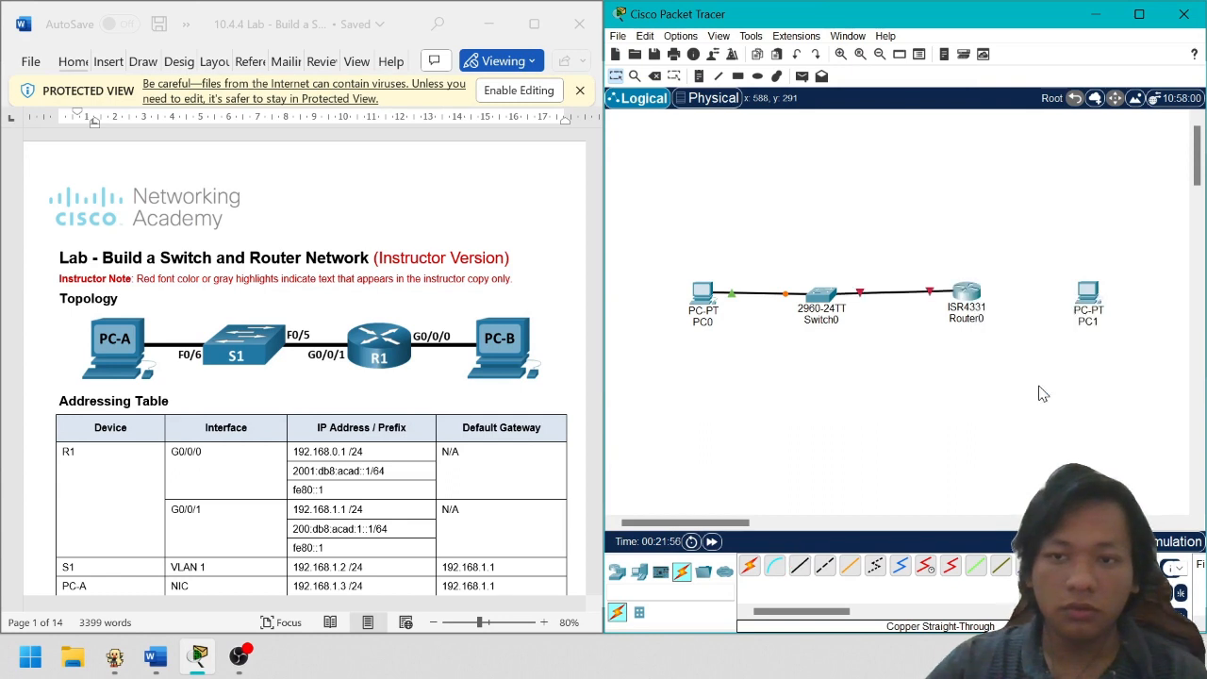
Cable a Router0 gigabit port to PC1's FastEthernet0, then start relabeling PC0
left_click(800, 566)
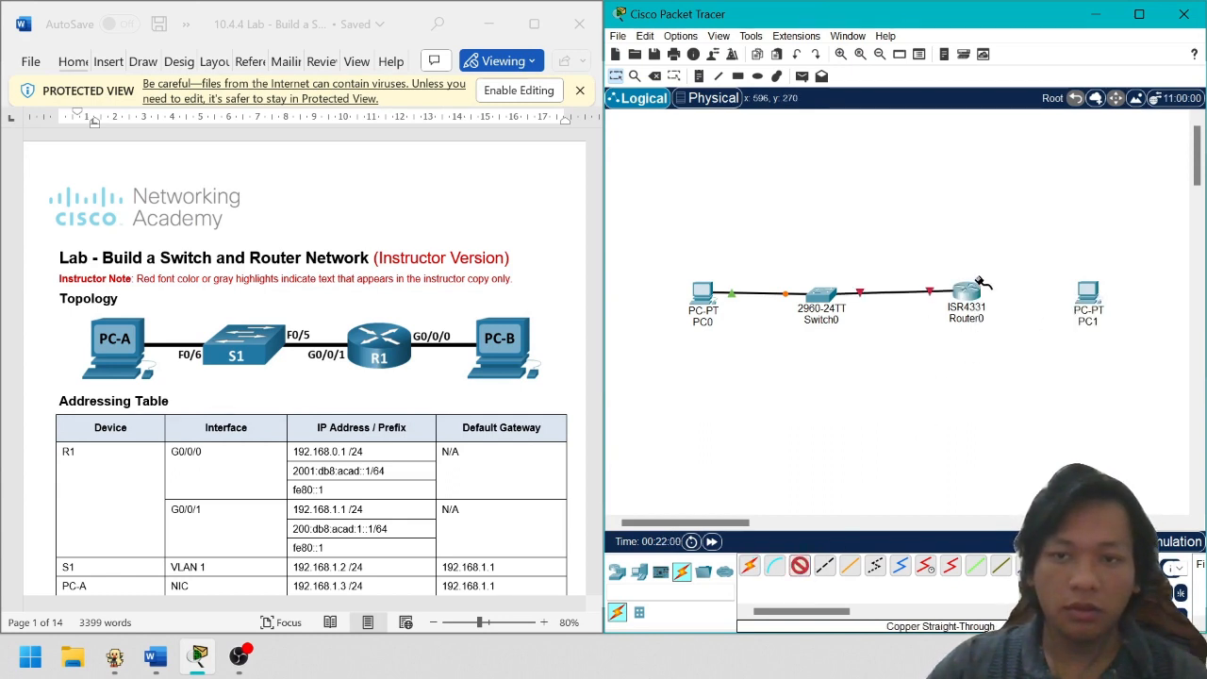
left_click(977, 298)
left_click(1042, 378)
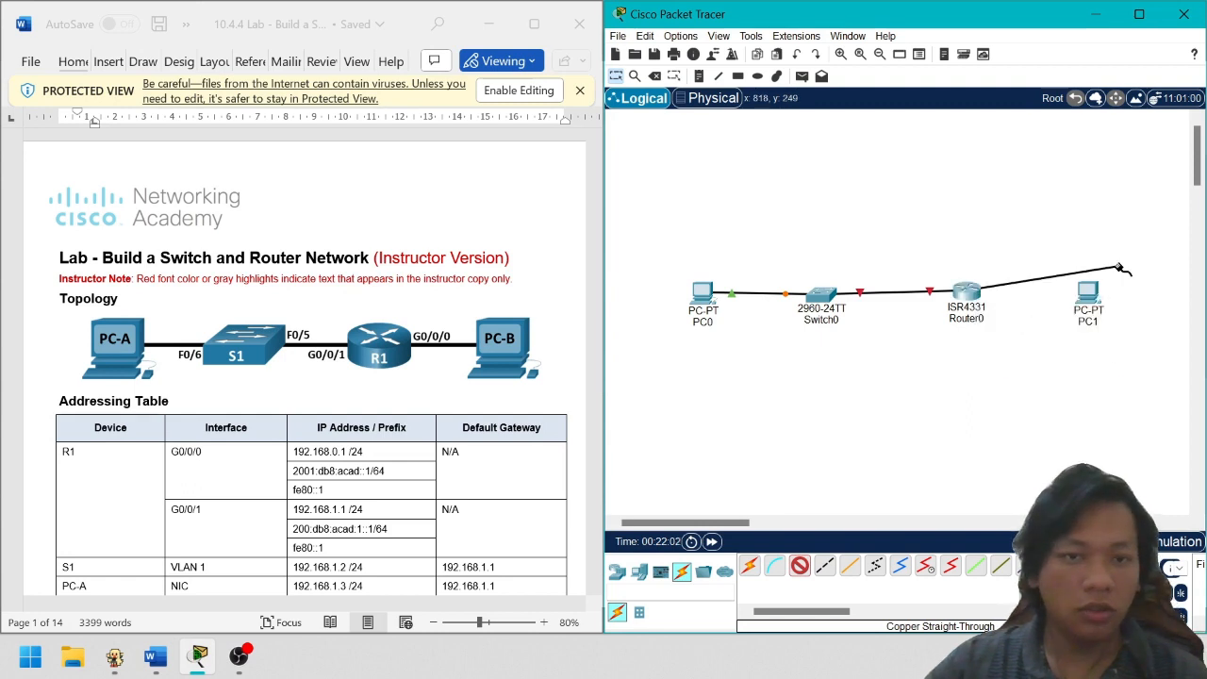
left_click(1096, 298)
left_click(1145, 361)
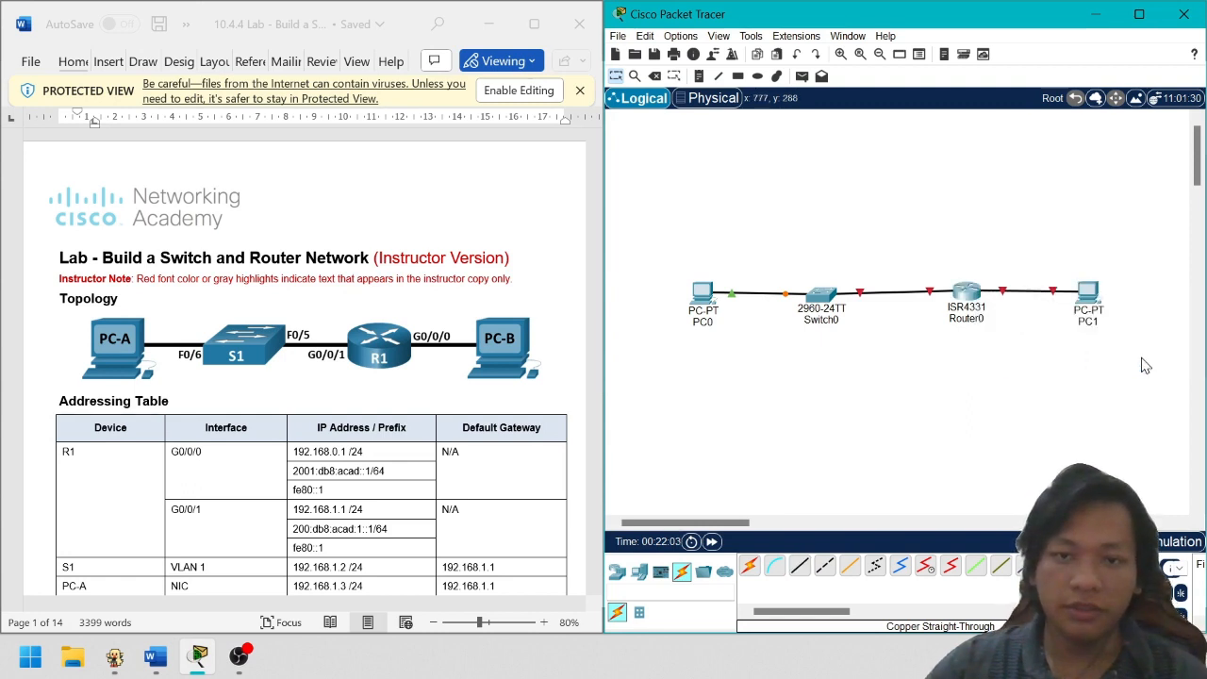
left_click(718, 322)
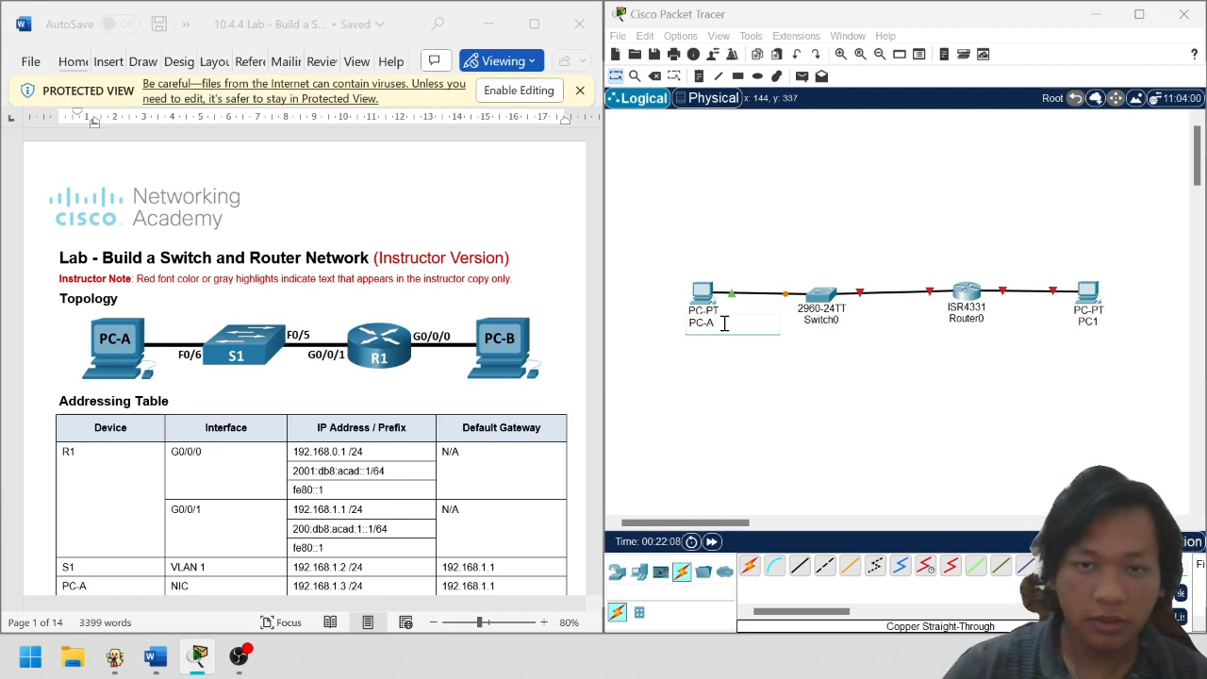
Label the devices PC-A, S1, R1 and PC-B
key("Return")
left_click(843, 321)
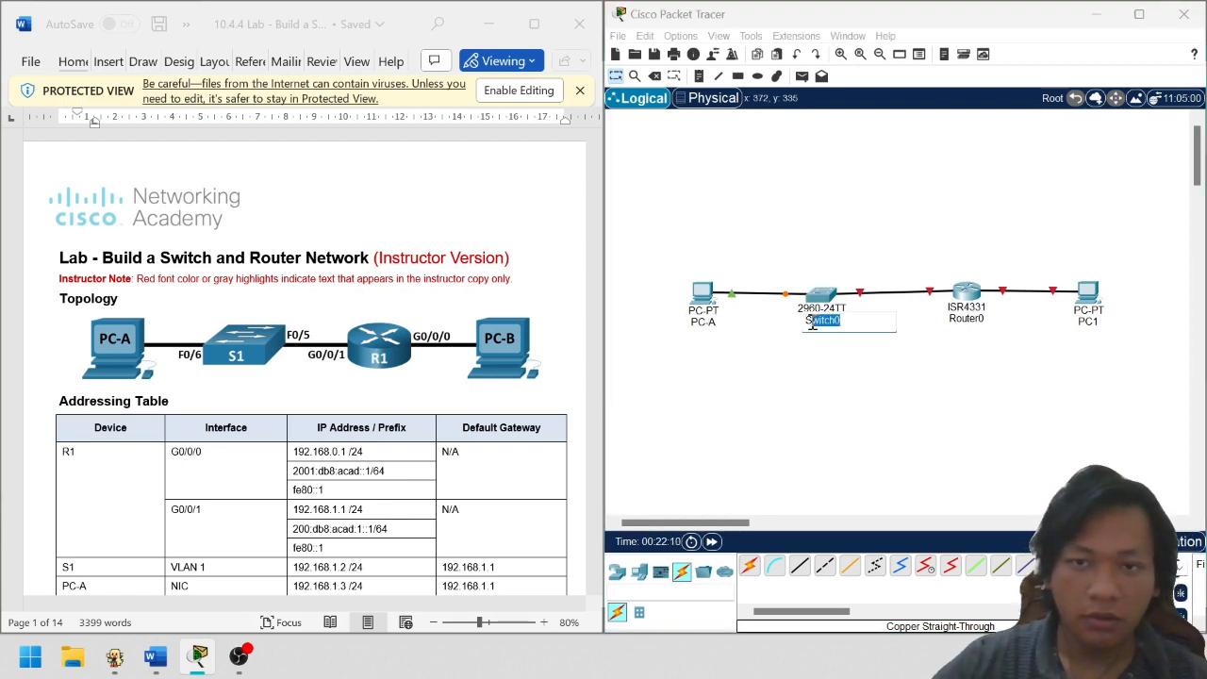
left_click(986, 324)
double_click(981, 321)
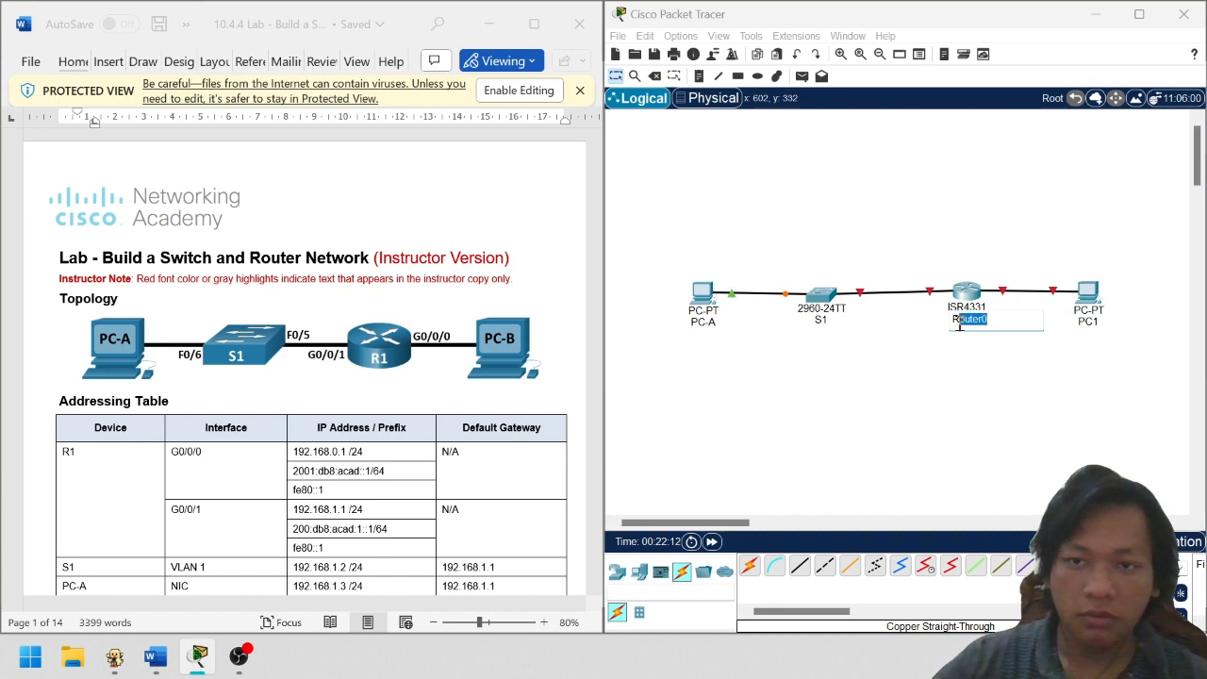
type("R1")
left_click(1100, 326)
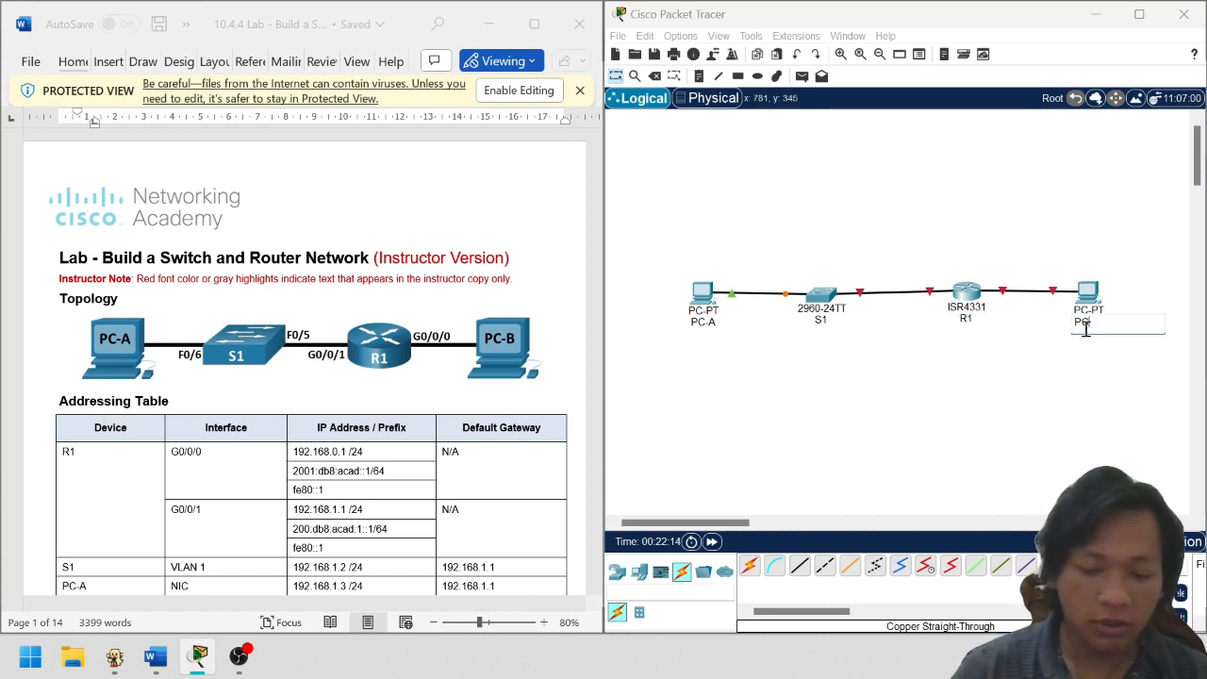
left_click(1058, 394)
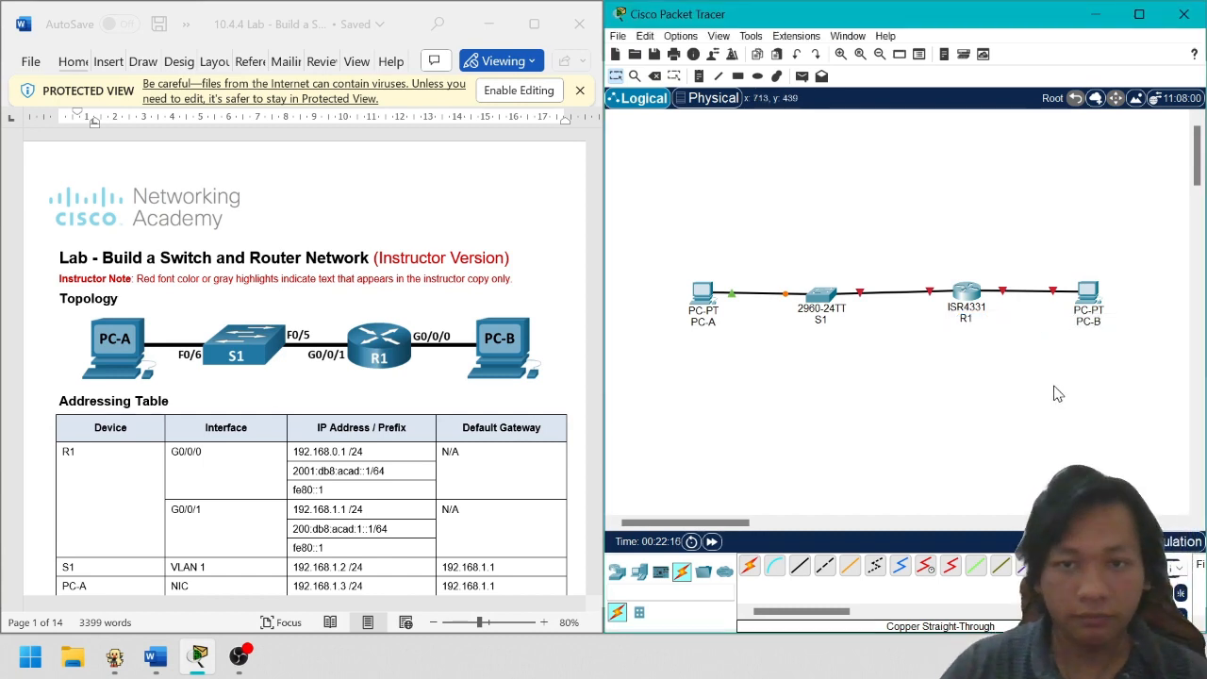
Review the lab's addressing table, then open PC-A's device window
scroll(307, 406, "down", 15)
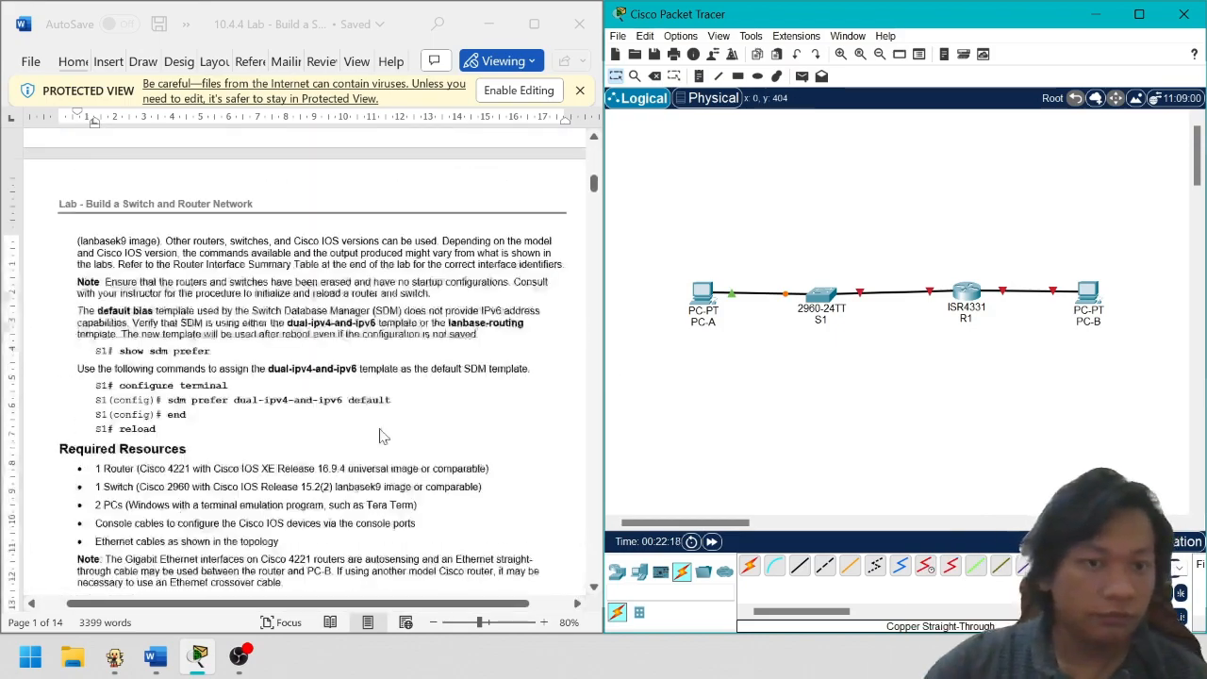
scroll(307, 406, "down", 4)
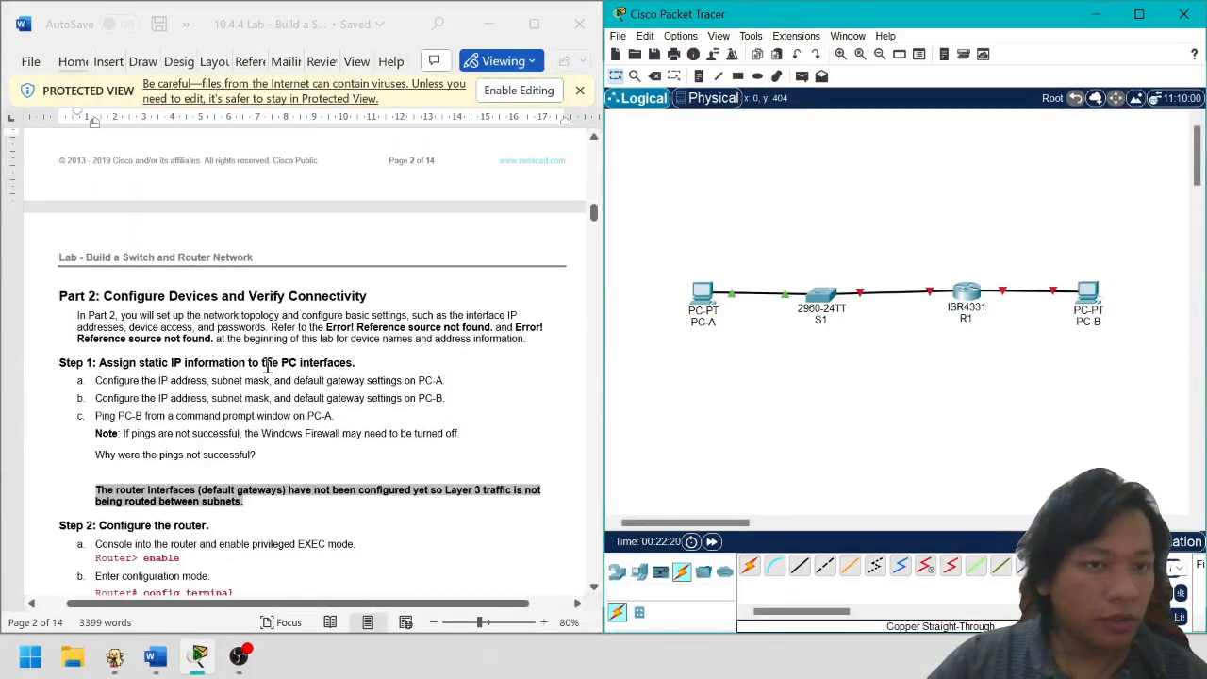
scroll(283, 367, "up", 3)
scroll(177, 379, "down", 2)
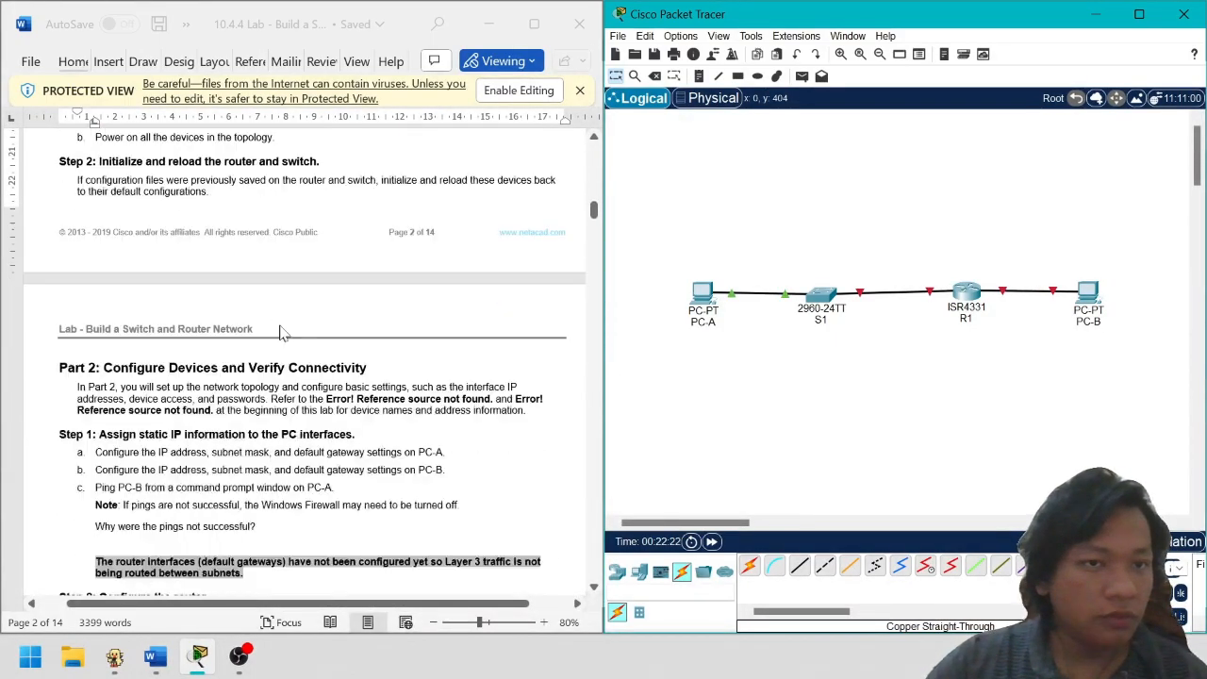
left_click_drag(92, 416, 439, 417)
left_click(440, 418)
scroll(536, 253, "up", 15)
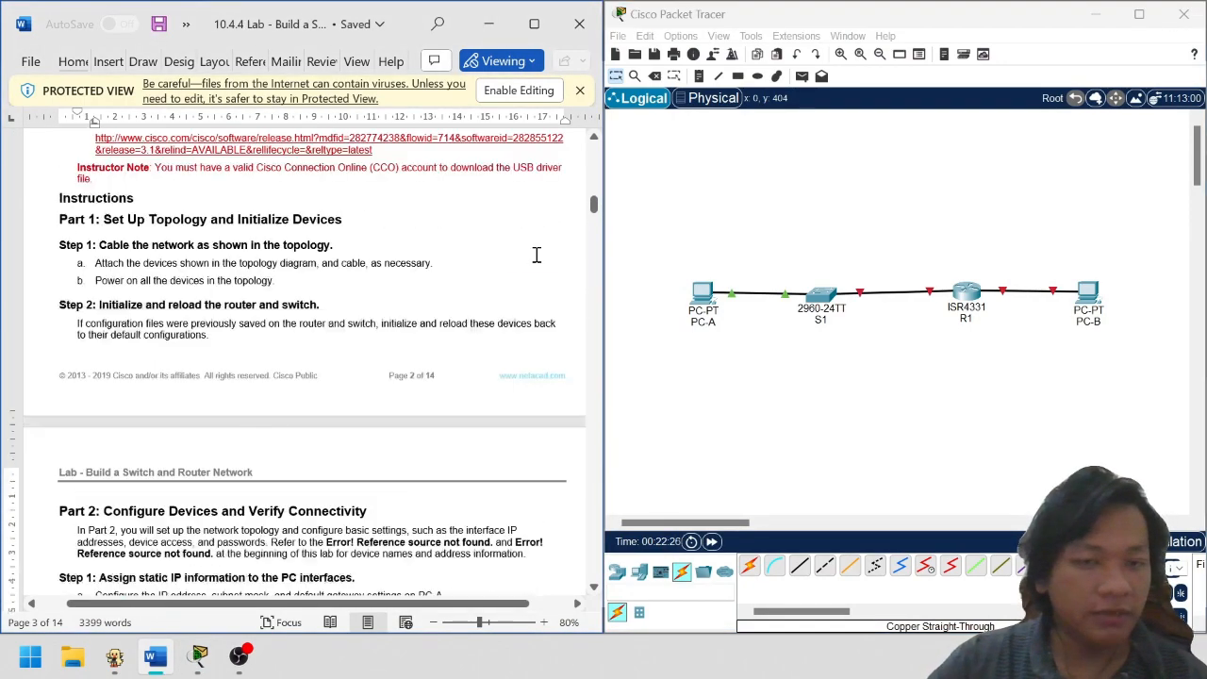
scroll(573, 221, "up", 5)
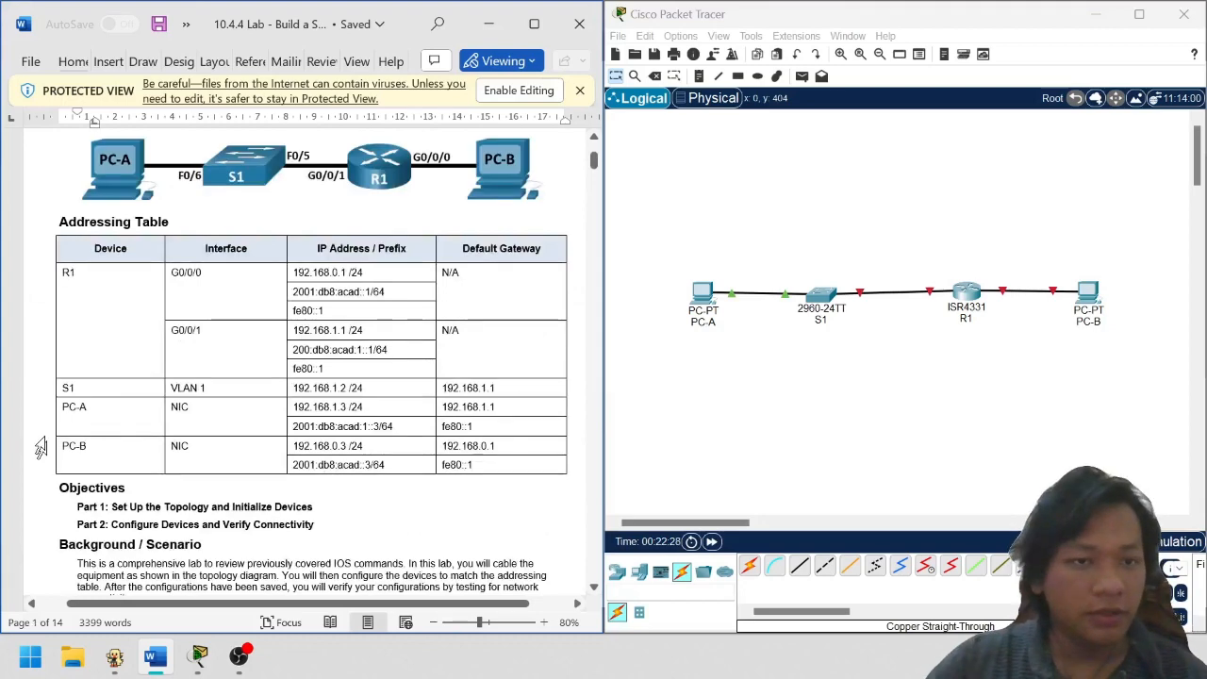
left_click(720, 316)
left_click(705, 295)
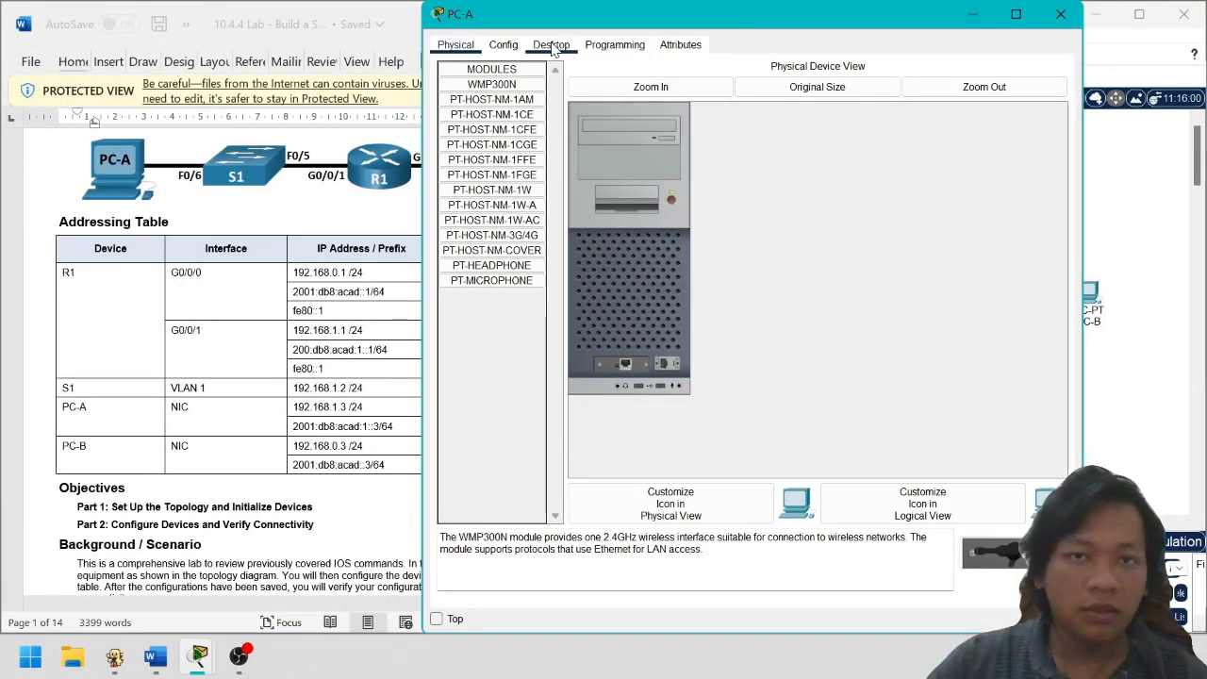
In PC-A's IP Configuration, enter IPv4 address 192.168.1.3 with gateway 192.168.1.1
left_click(552, 45)
left_click(493, 100)
left_click_drag(818, 15, 973, 17)
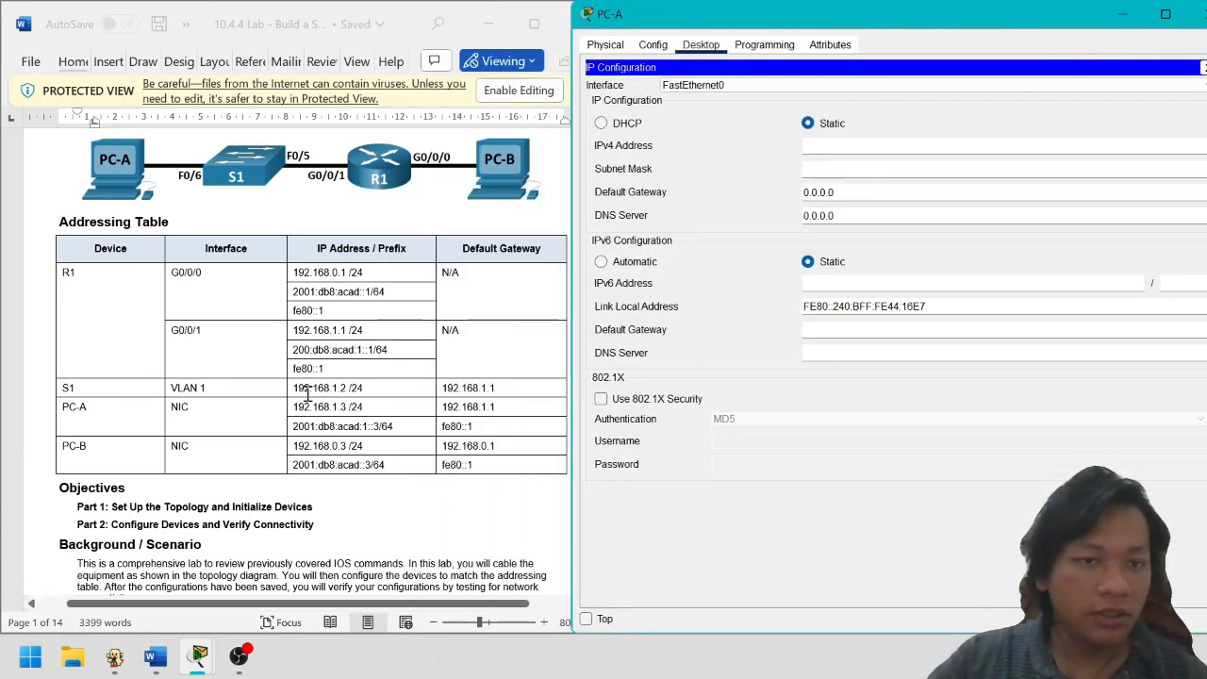
left_click_drag(292, 408, 359, 411)
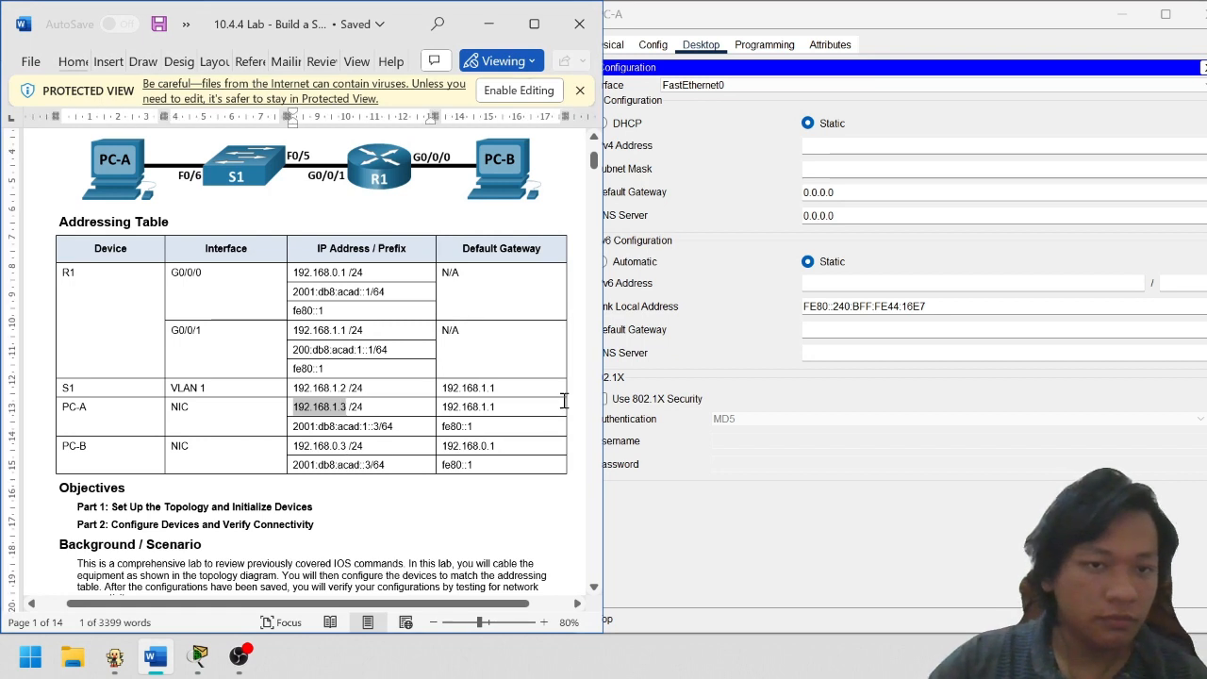
left_click(854, 143)
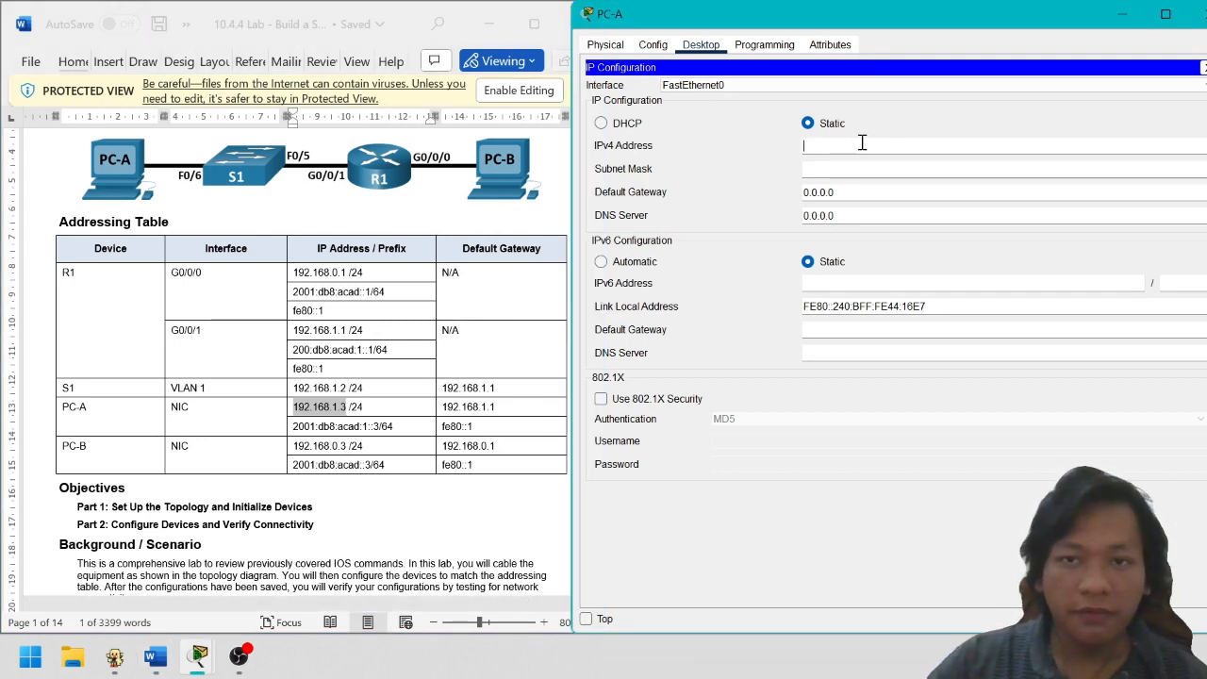
type("192.168.1.3")
left_click(880, 169)
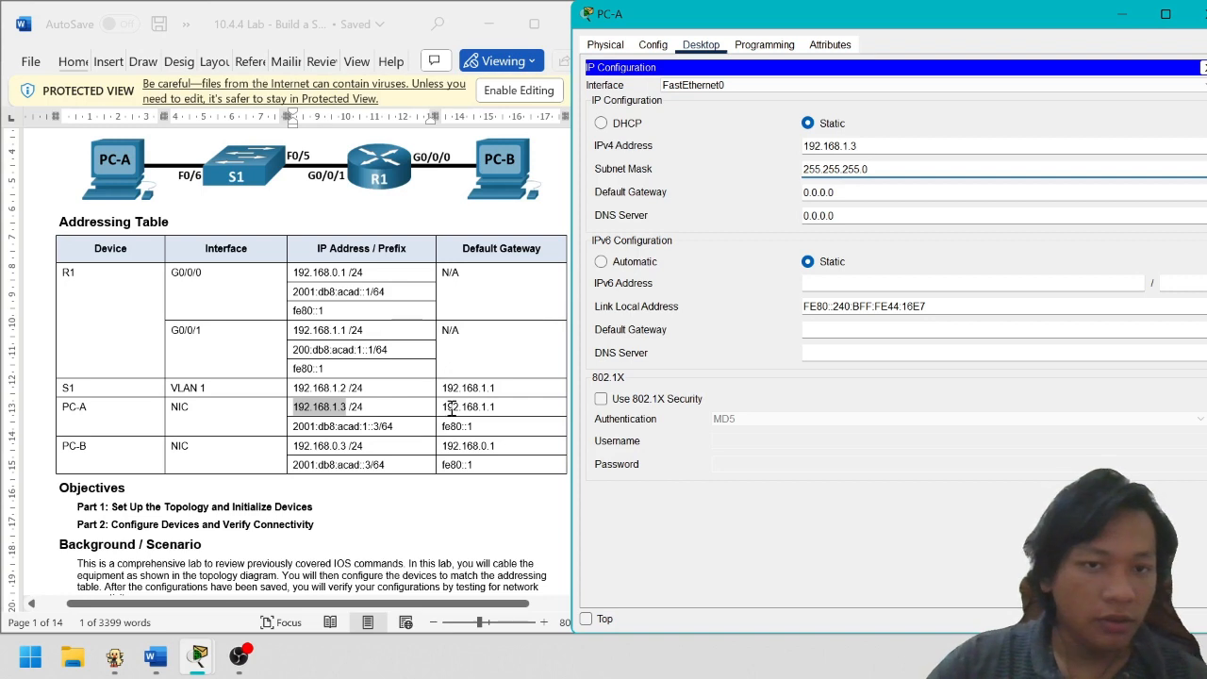
left_click_drag(444, 407, 512, 408)
key("ctrl+c")
double_click(922, 193)
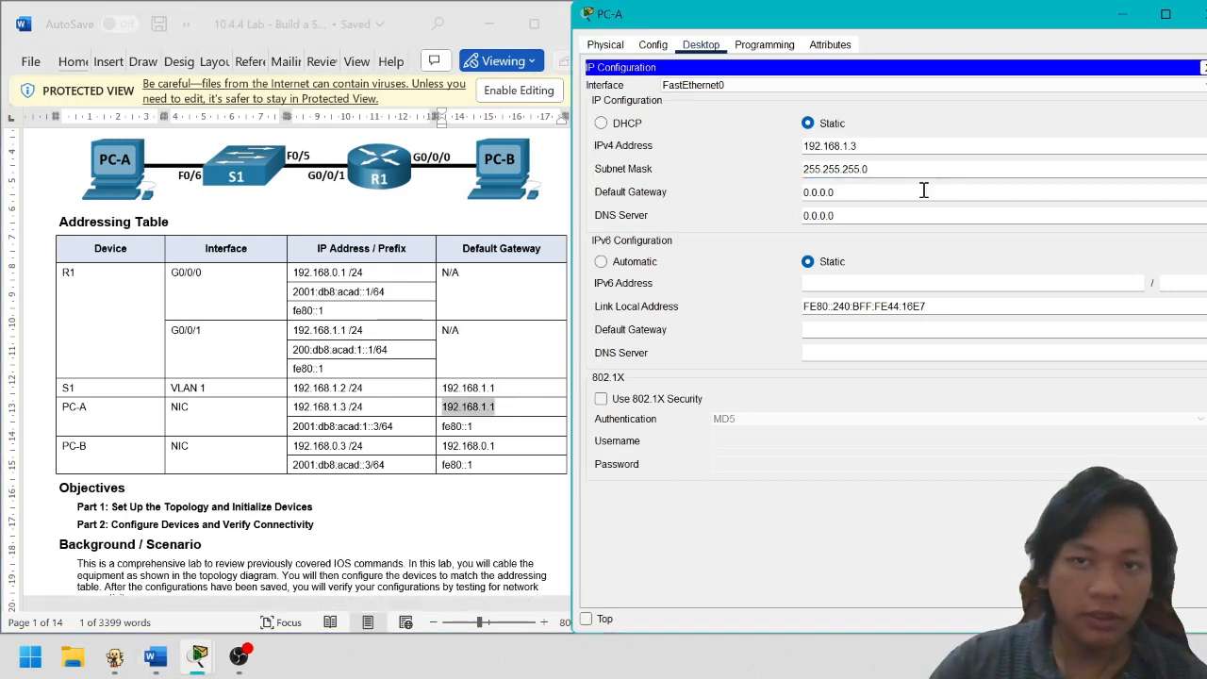
key("ctrl+v")
Give PC-A IPv6 address 2001:db8:acad:1::3/64 with IPv6 gateway fe80::1
left_click(326, 448)
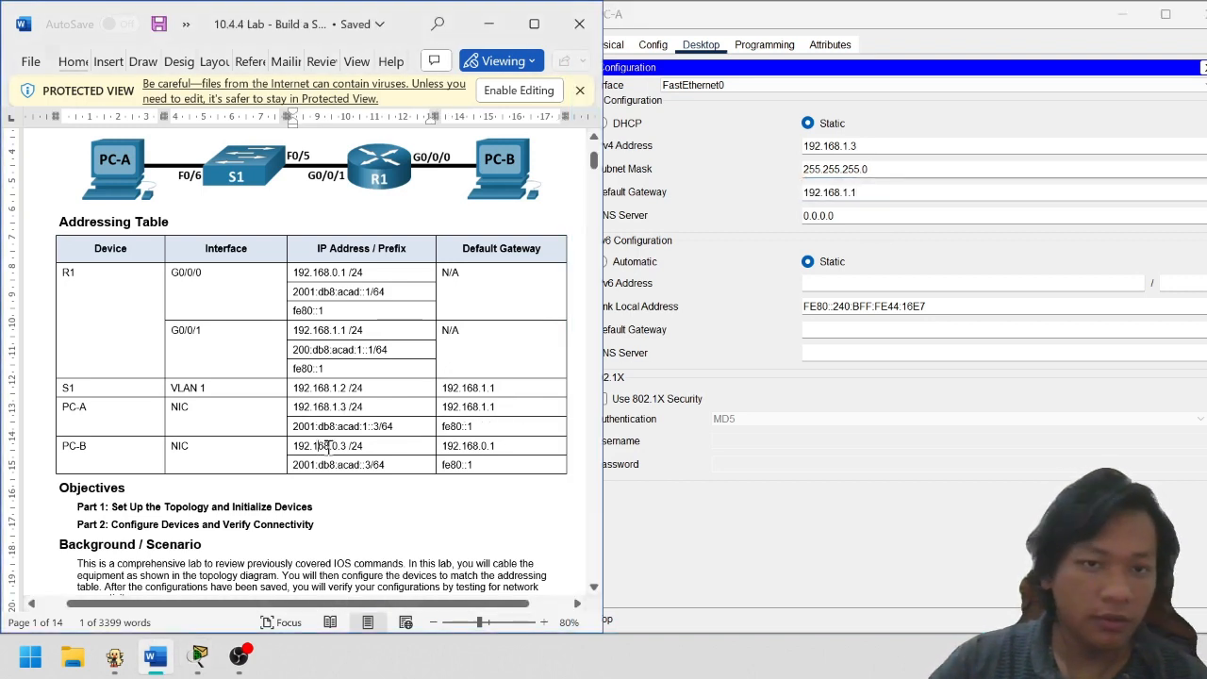
left_click(289, 429)
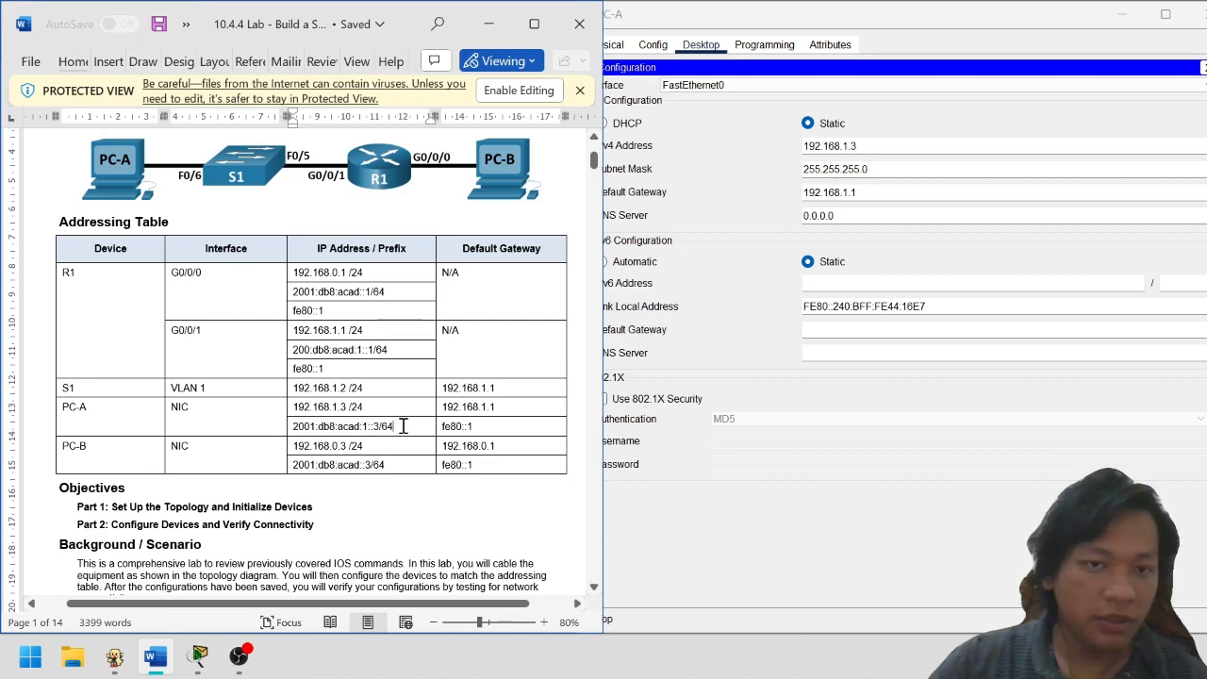
left_click_drag(338, 424, 291, 426)
key("ctrl+c")
left_click(879, 282)
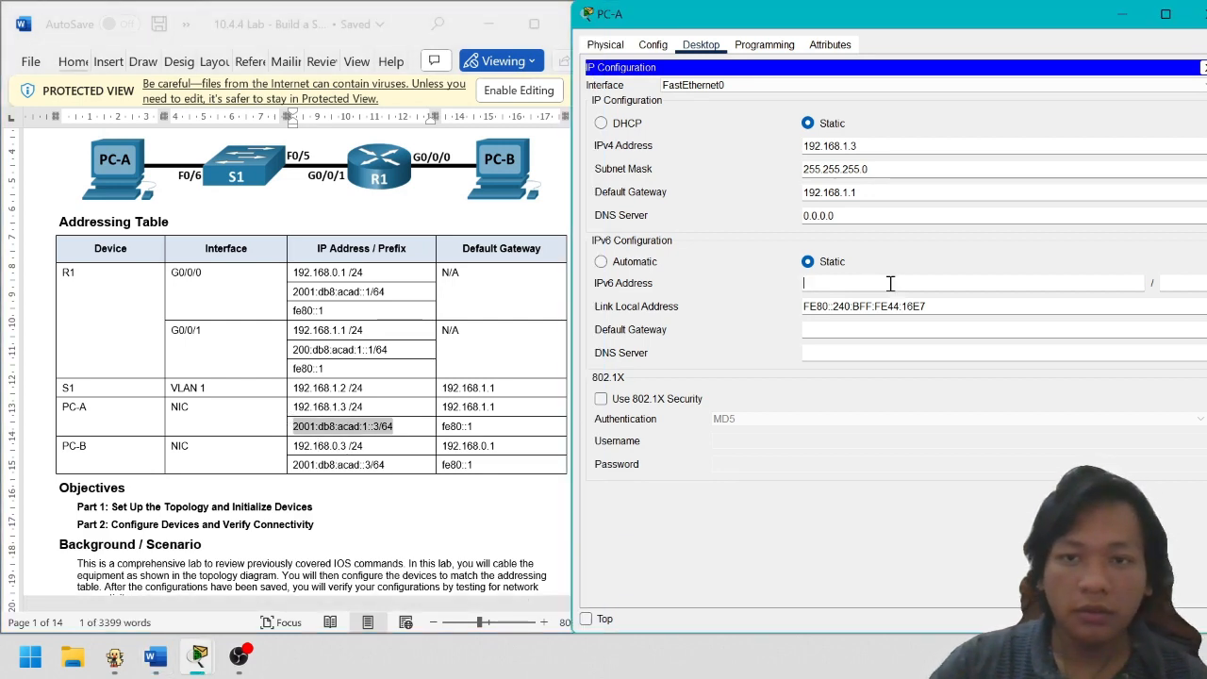
key("ctrl+v")
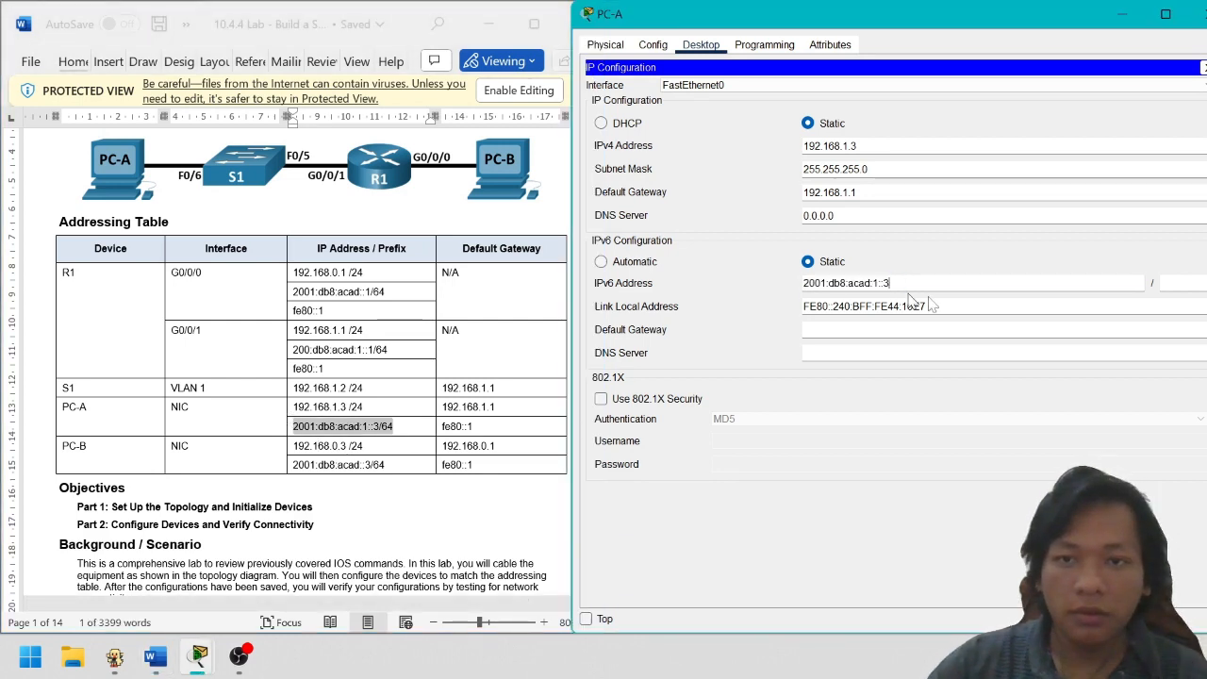
left_click(1191, 284)
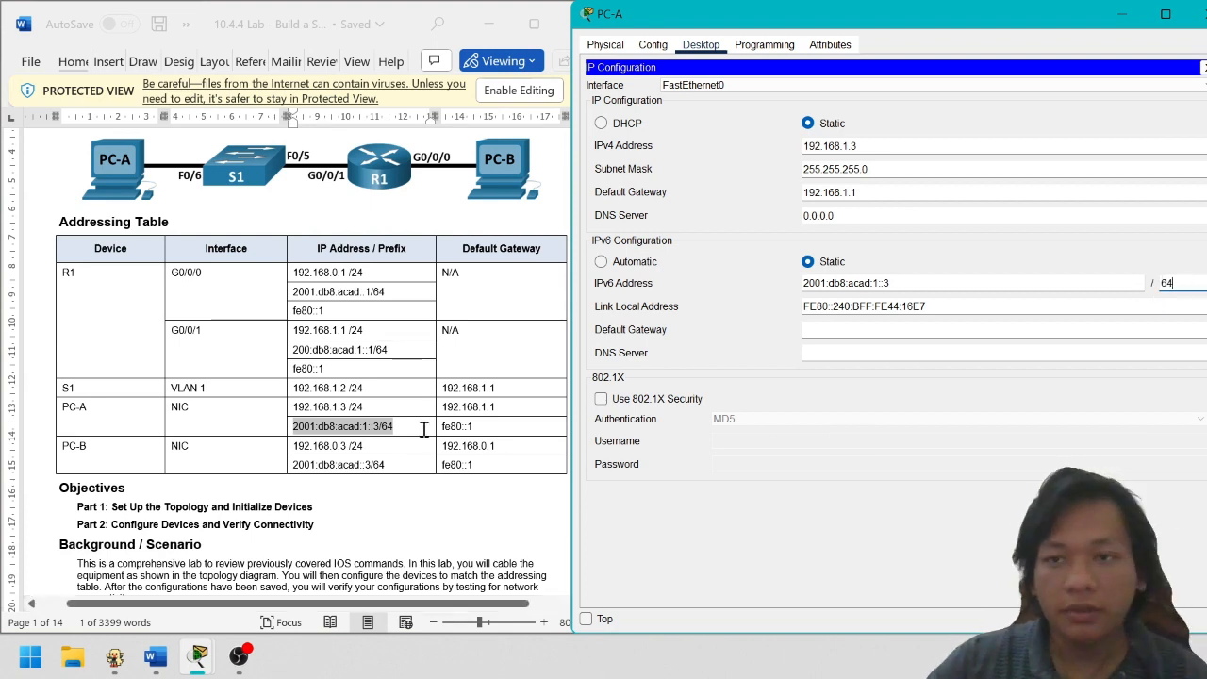
left_click_drag(442, 426, 473, 427)
key("ctrl+c")
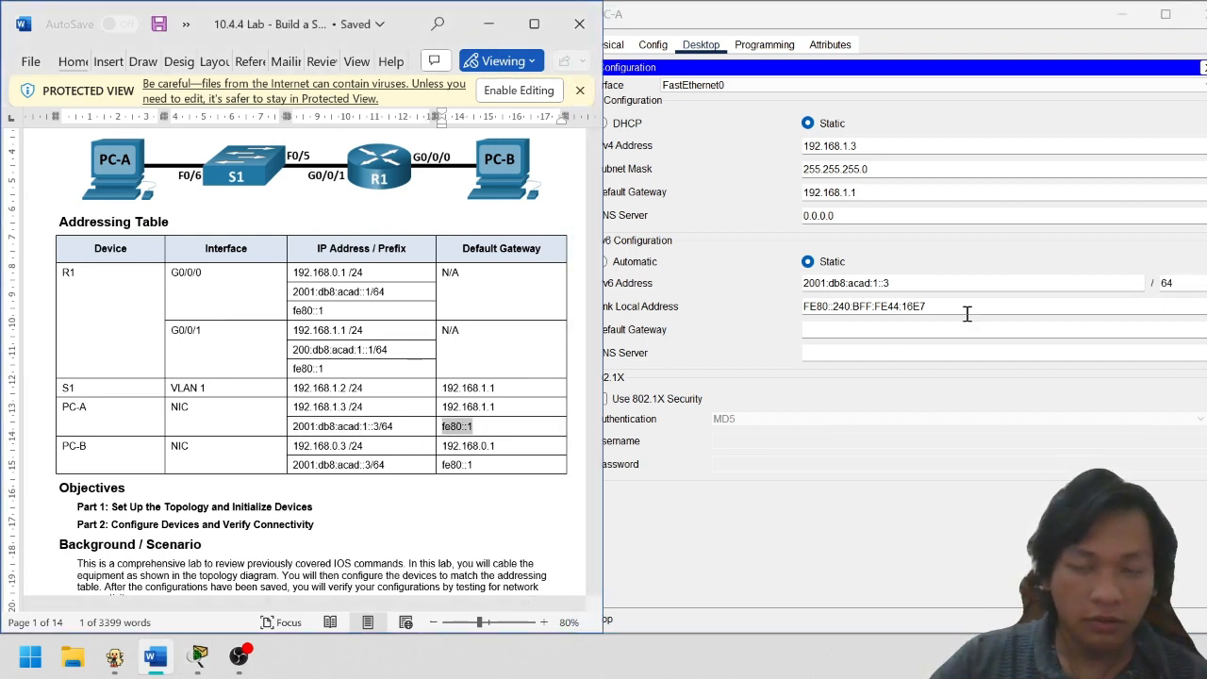
left_click(900, 328)
key("ctrl+v")
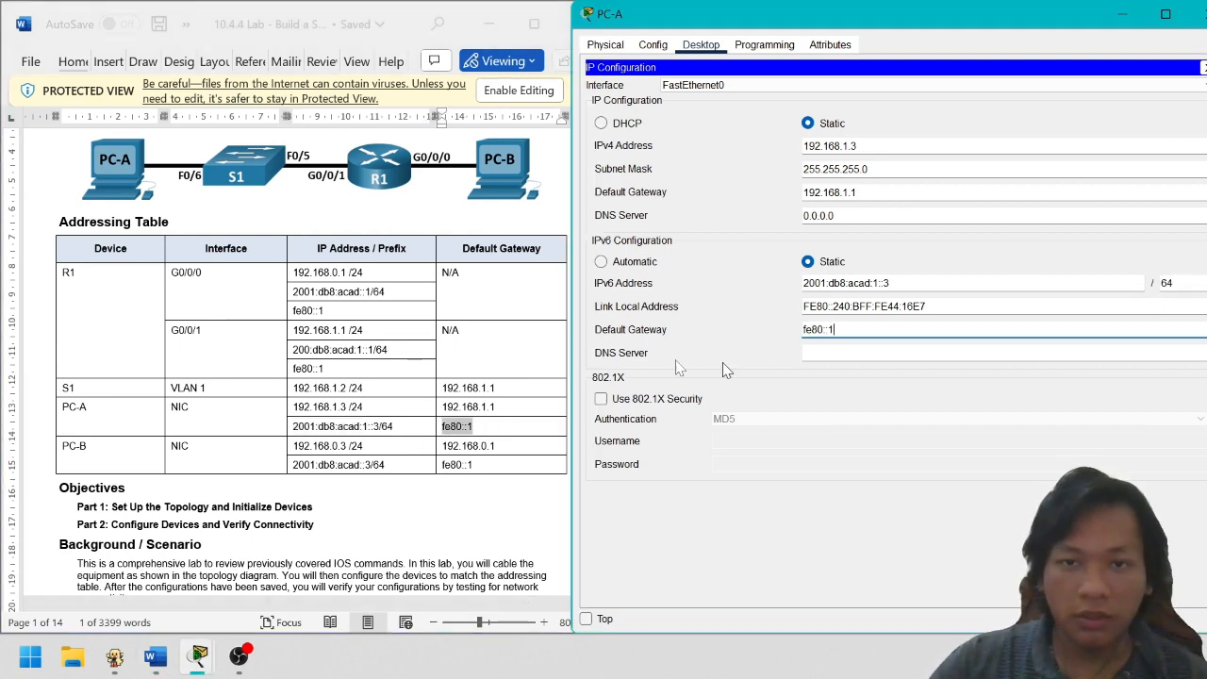
Close PC-A's window and open PC-B's device window
left_click_drag(1020, 17, 856, 44)
left_click(1042, 42)
left_click(1103, 315)
left_click(1106, 320)
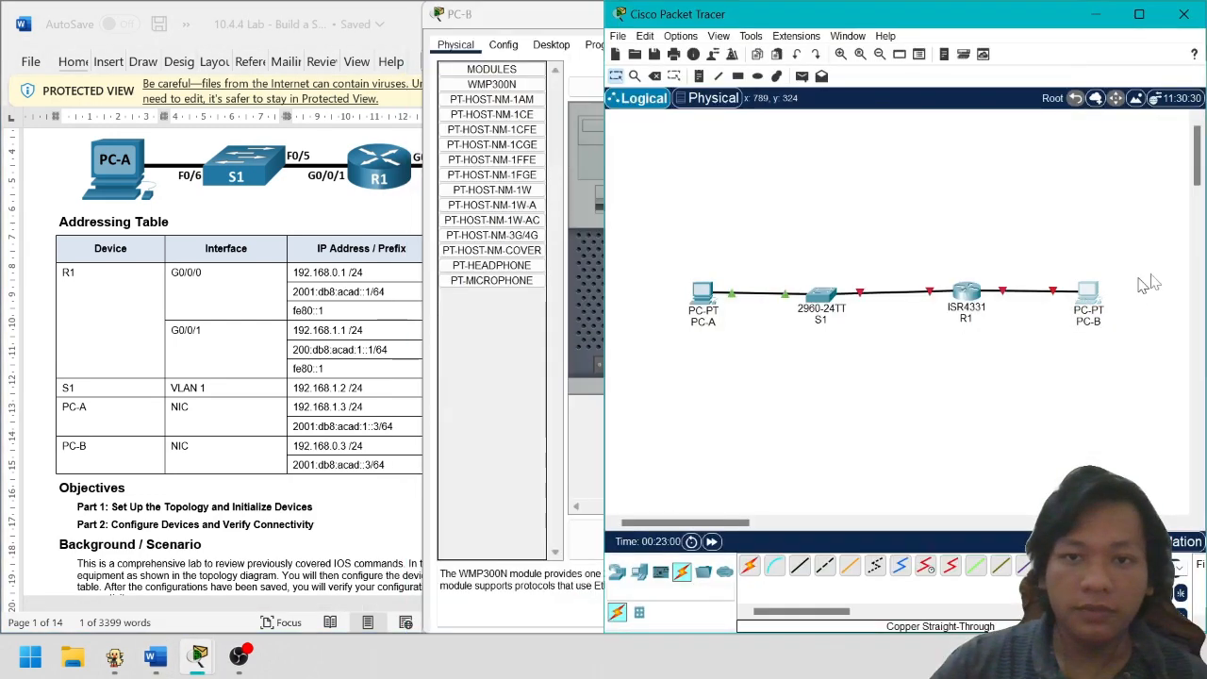
In PC-B's IP Configuration, paste the IPv4 address 192.168.0.3 from the addressing table
left_click(651, 49)
left_click(553, 46)
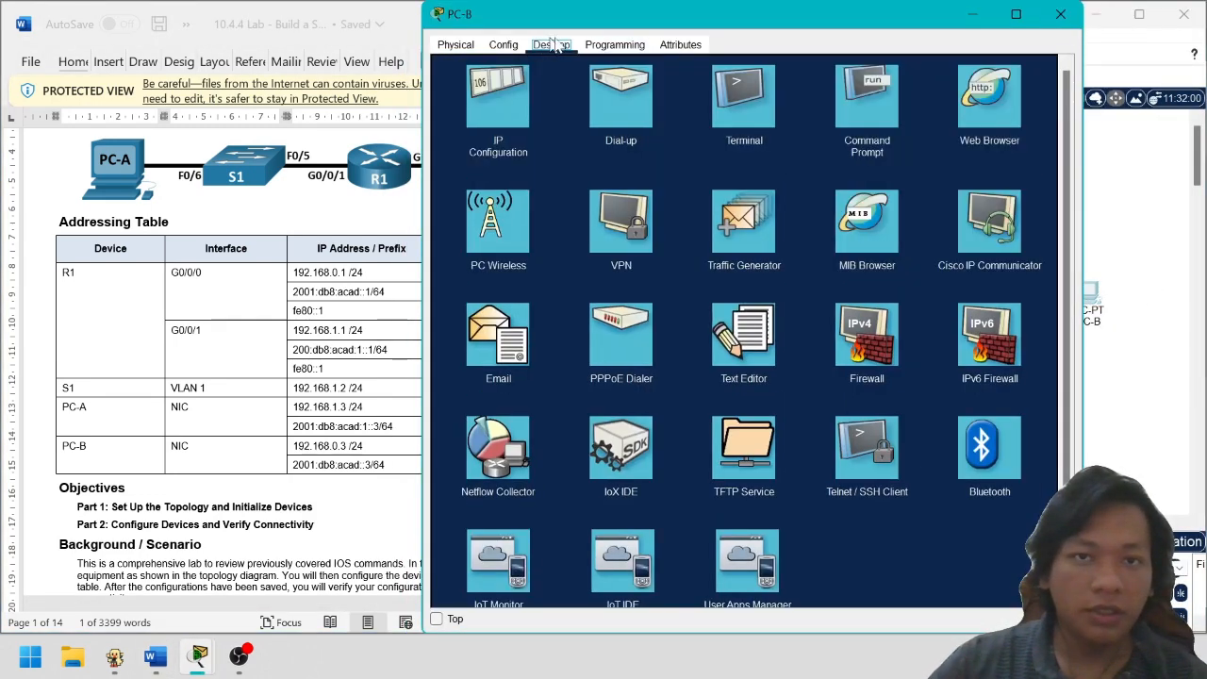
left_click(490, 103)
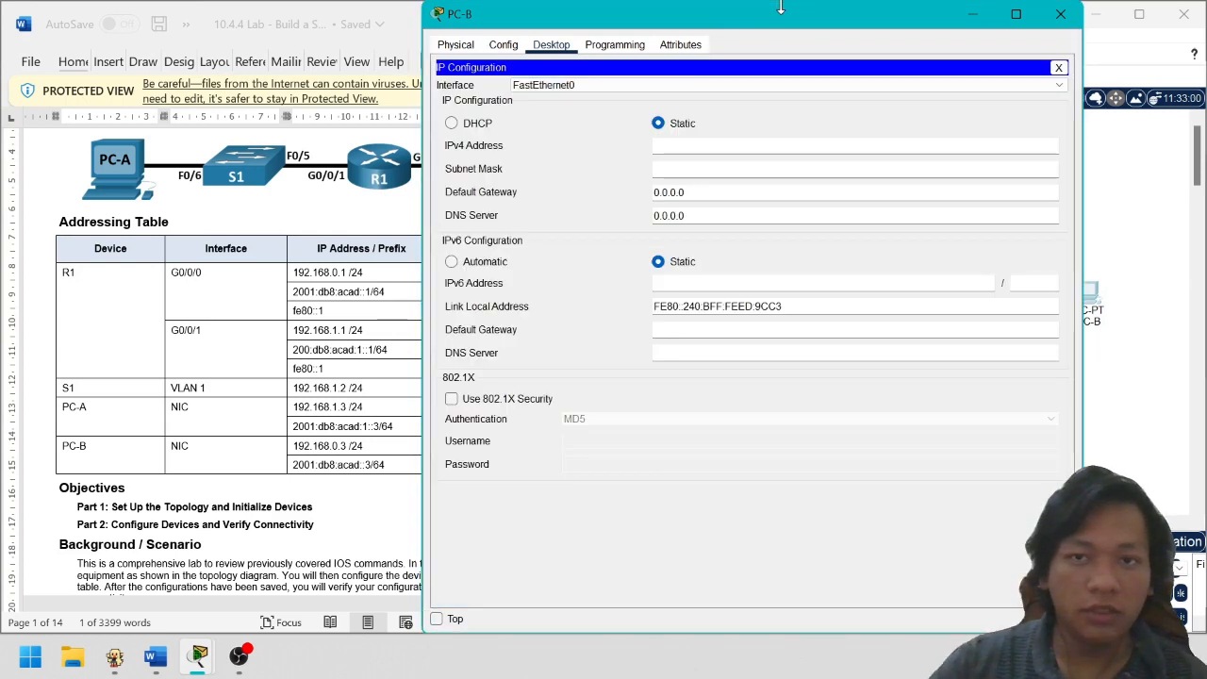
left_click_drag(781, 8, 909, 8)
left_click_drag(364, 446, 314, 448)
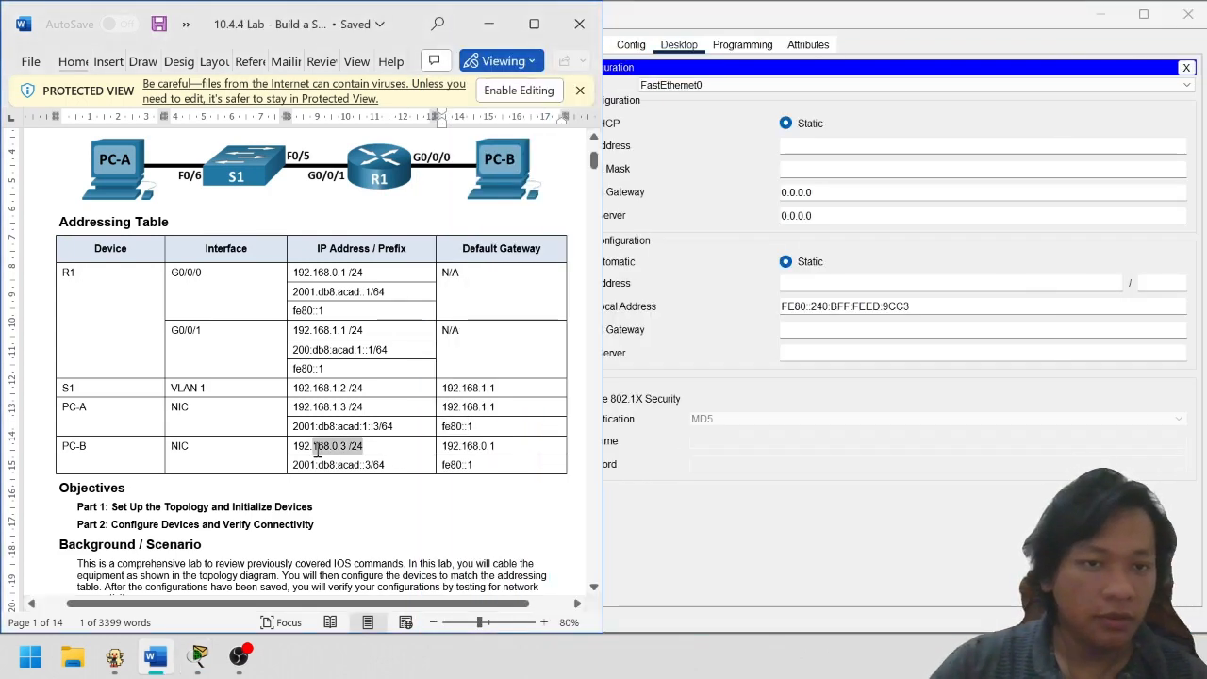
key("ctrl+c")
left_click(819, 144)
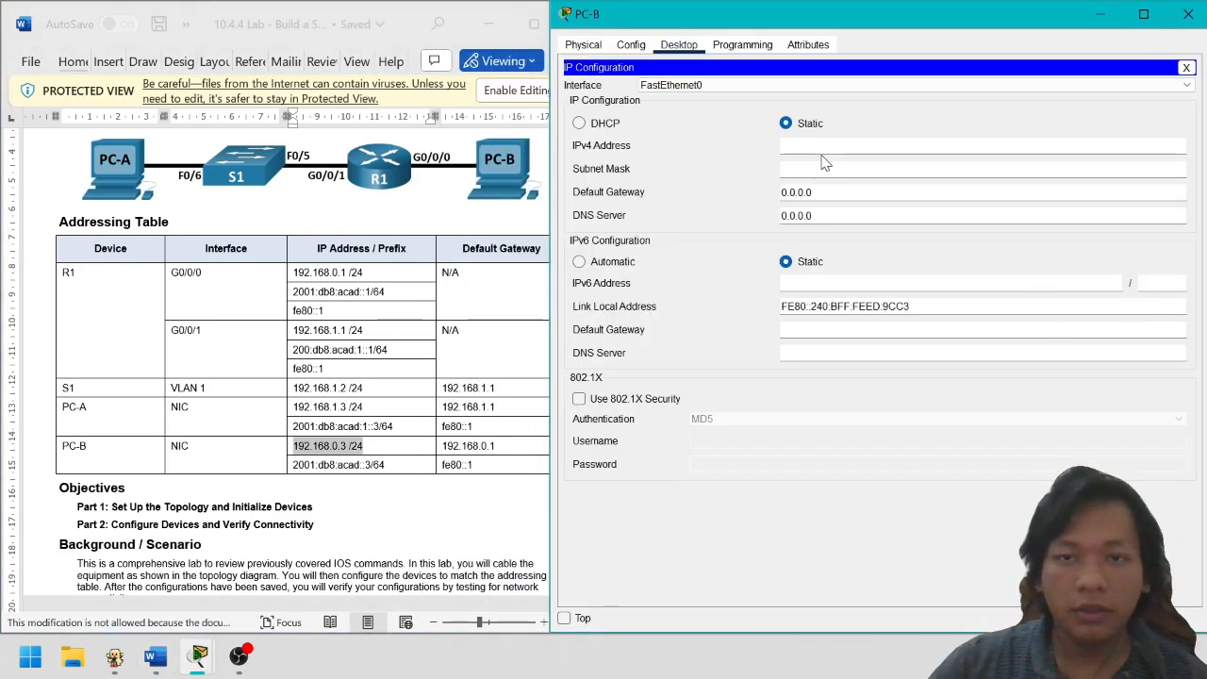
key("ctrl+v")
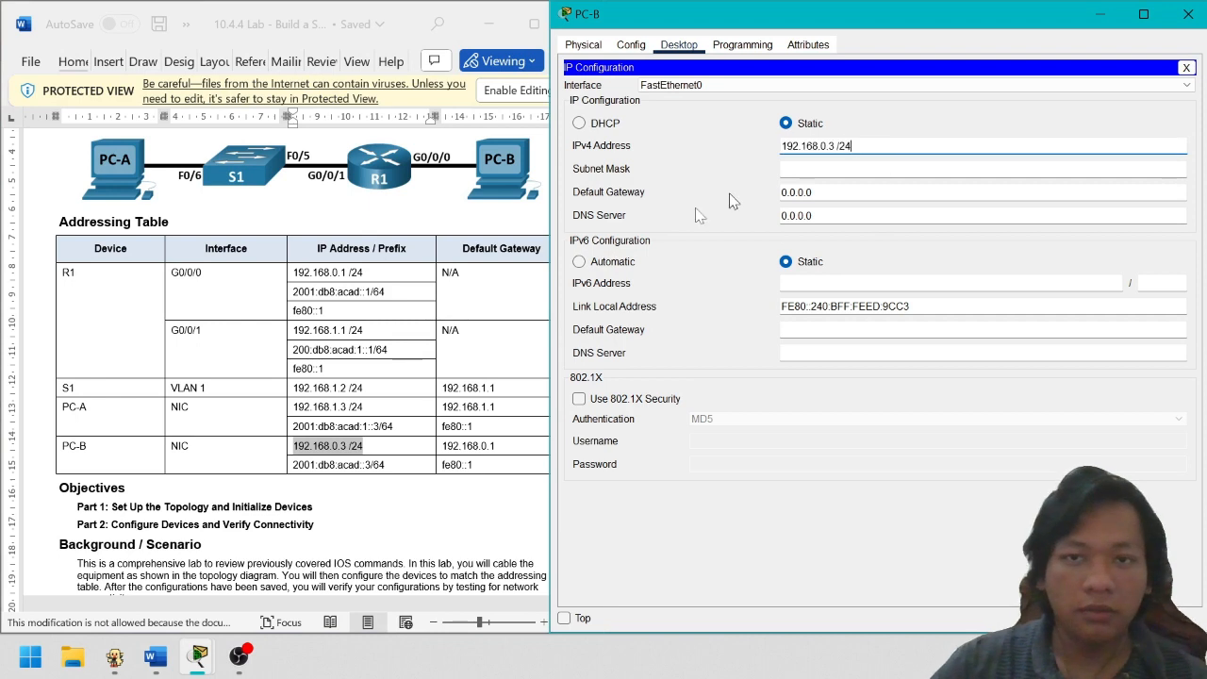
After the invalid-address warning, re-enter 192.168.0.3 with mask 255.255.255.0 and gateway 192.168.0.1
left_click(495, 445)
left_click(644, 339)
left_click(653, 341)
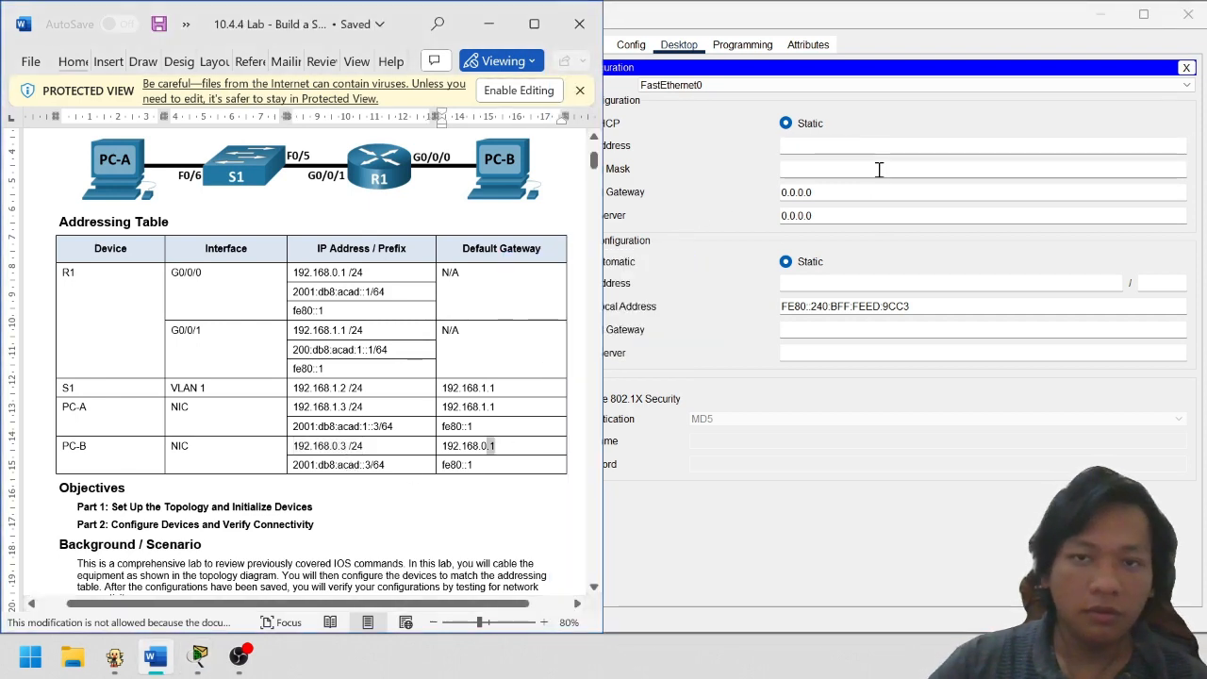
left_click(885, 144)
key("ctrl+v")
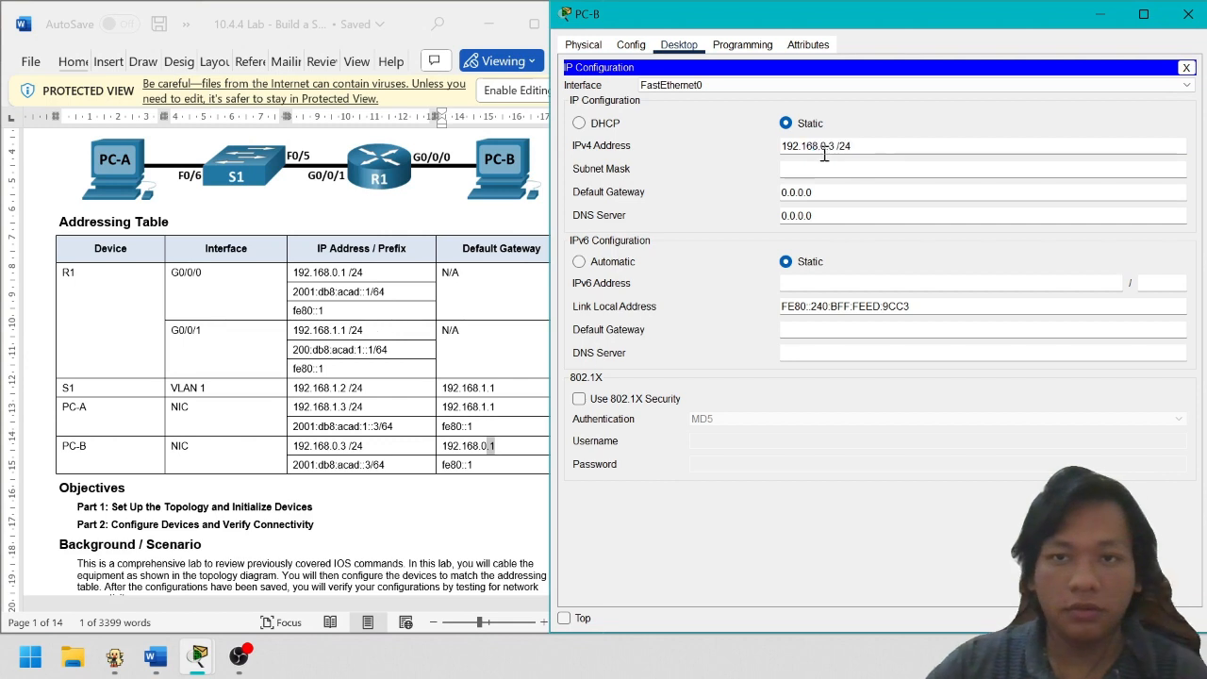
left_click(855, 168)
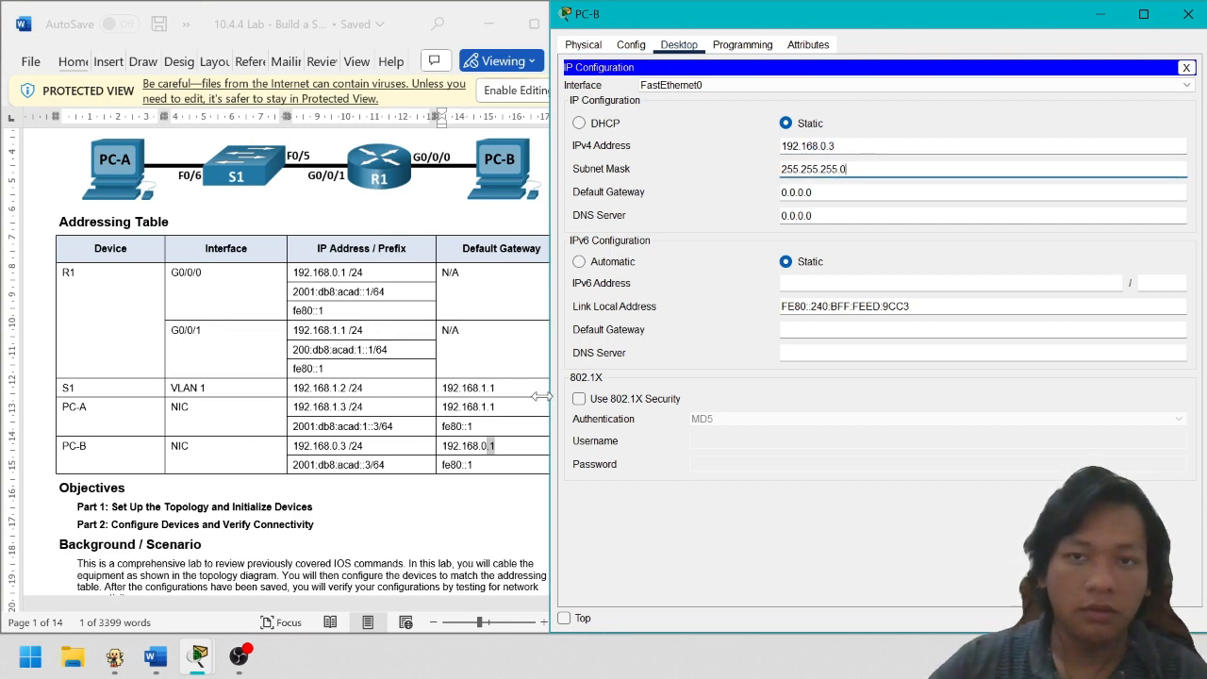
left_click(510, 445)
left_click_drag(511, 445, 459, 443)
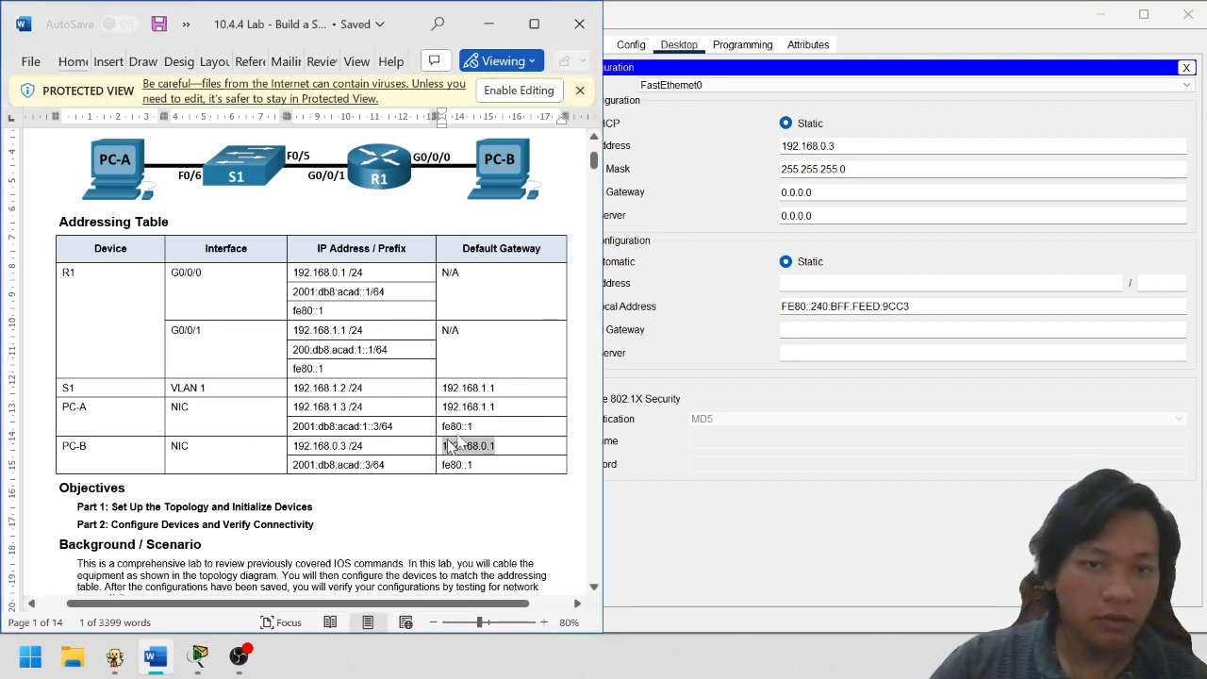
left_click(874, 195)
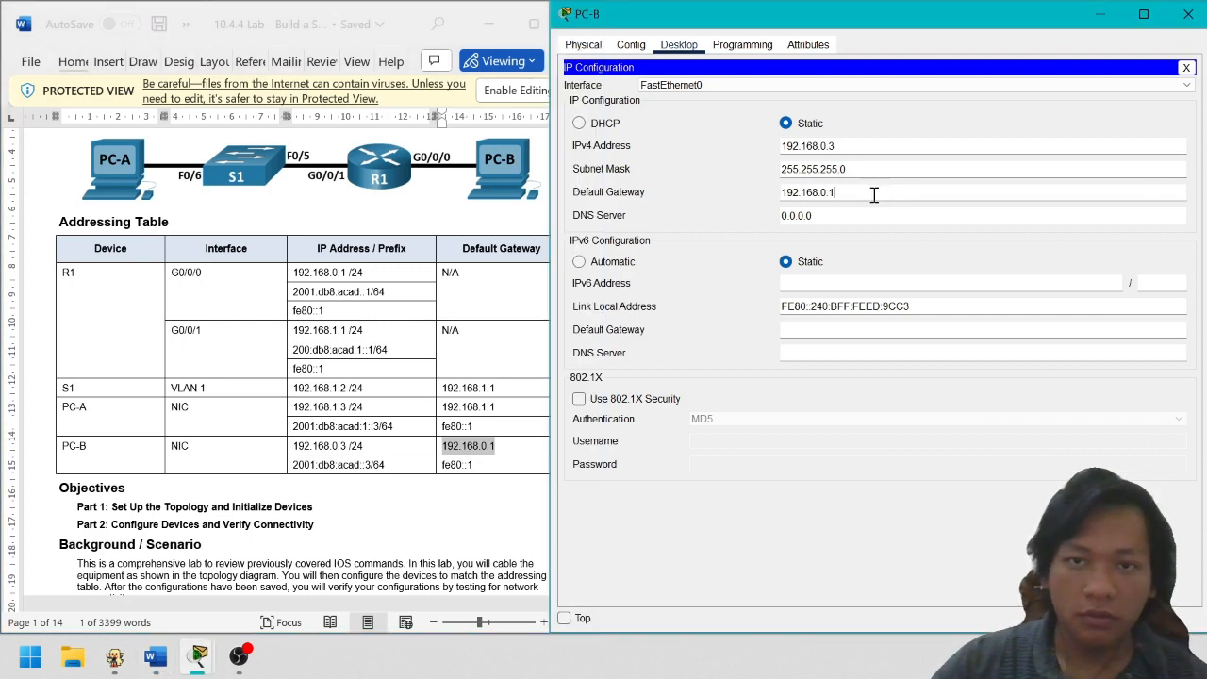
Enter PC-B's IPv6 address 2001:db8:acad::3, prefix 64, and IPv6 gateway fe80::1
left_click(404, 463)
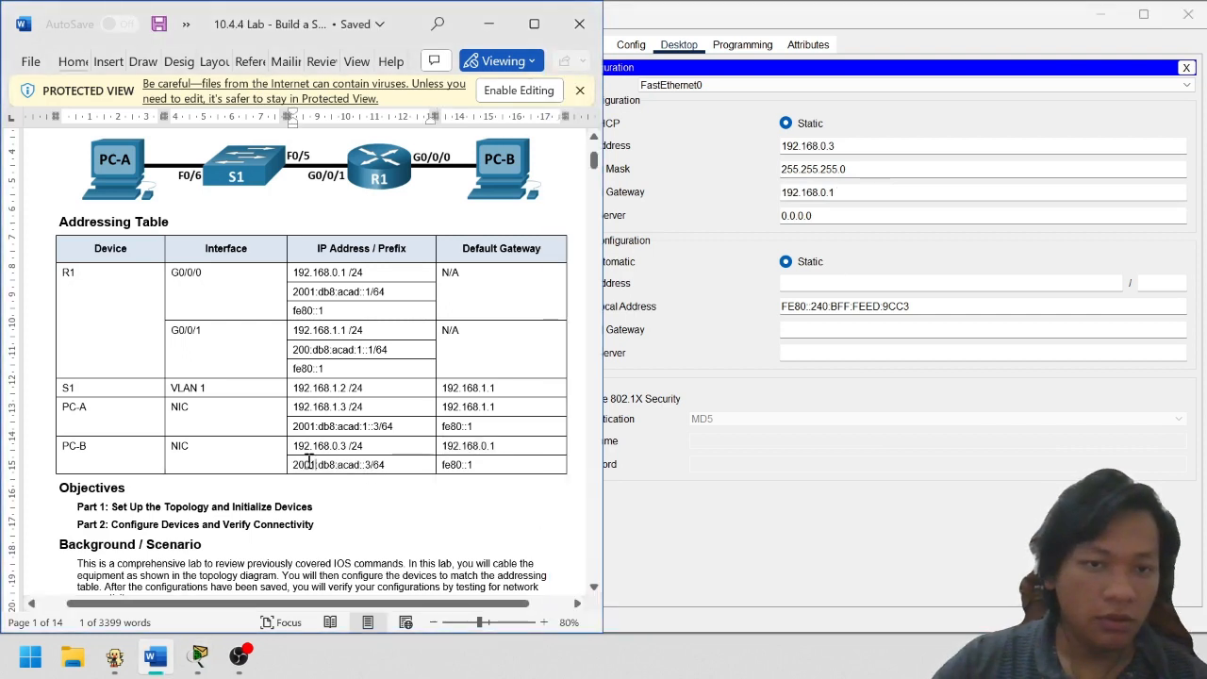
left_click_drag(294, 464, 423, 463)
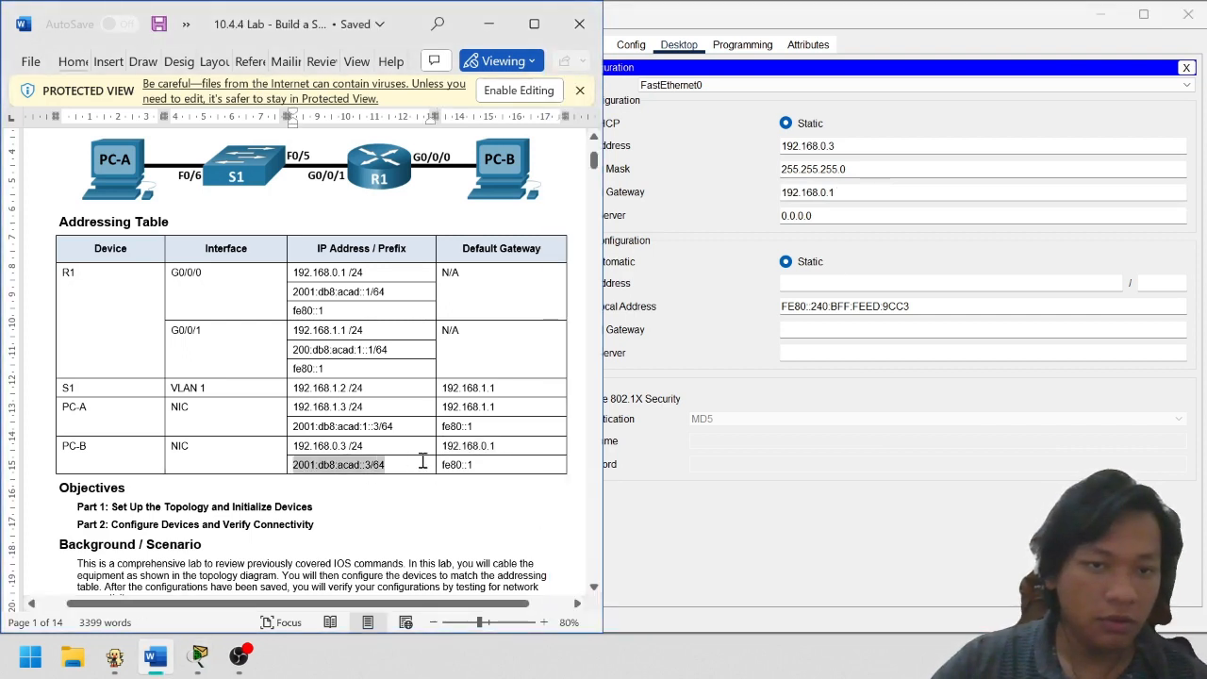
left_click(846, 274)
key("ctrl+v")
key("BackSpace")
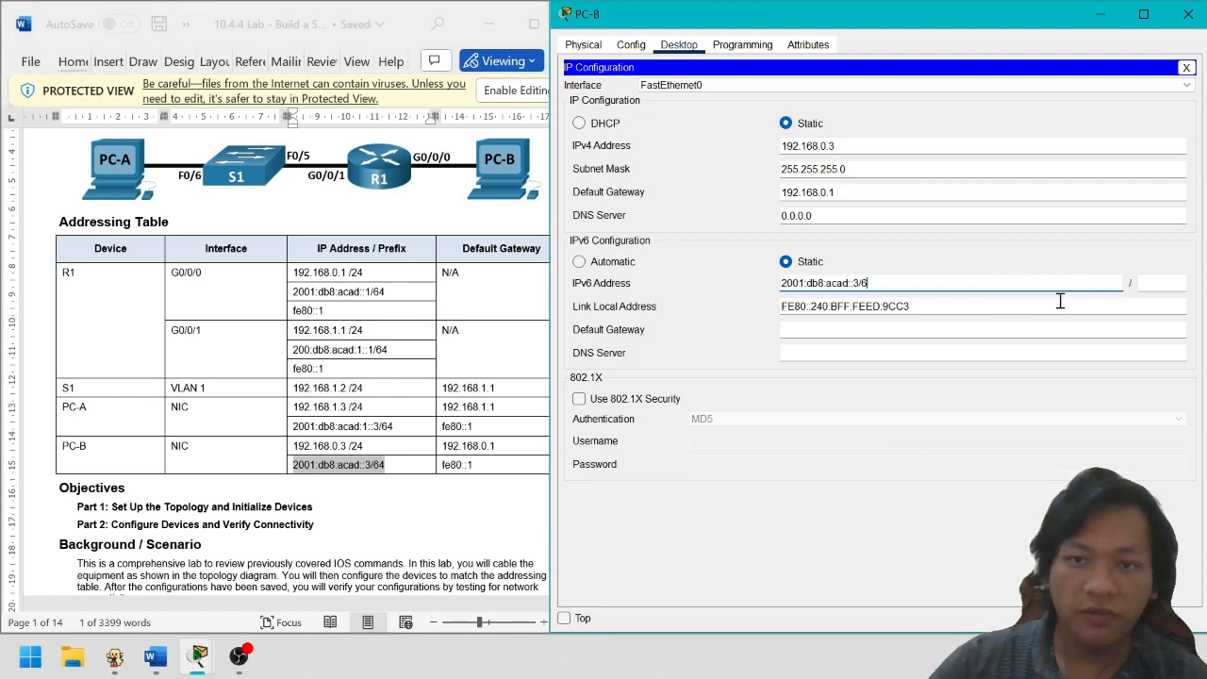
left_click(1149, 284)
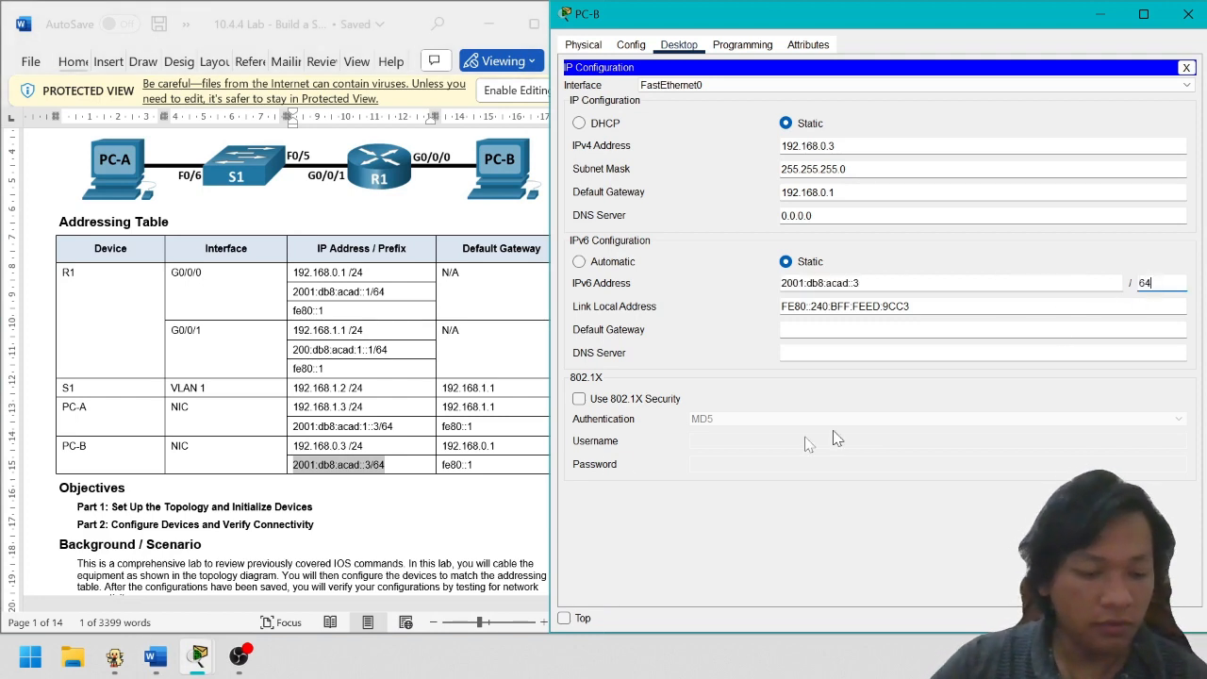
left_click(472, 462)
left_click_drag(473, 464, 442, 464)
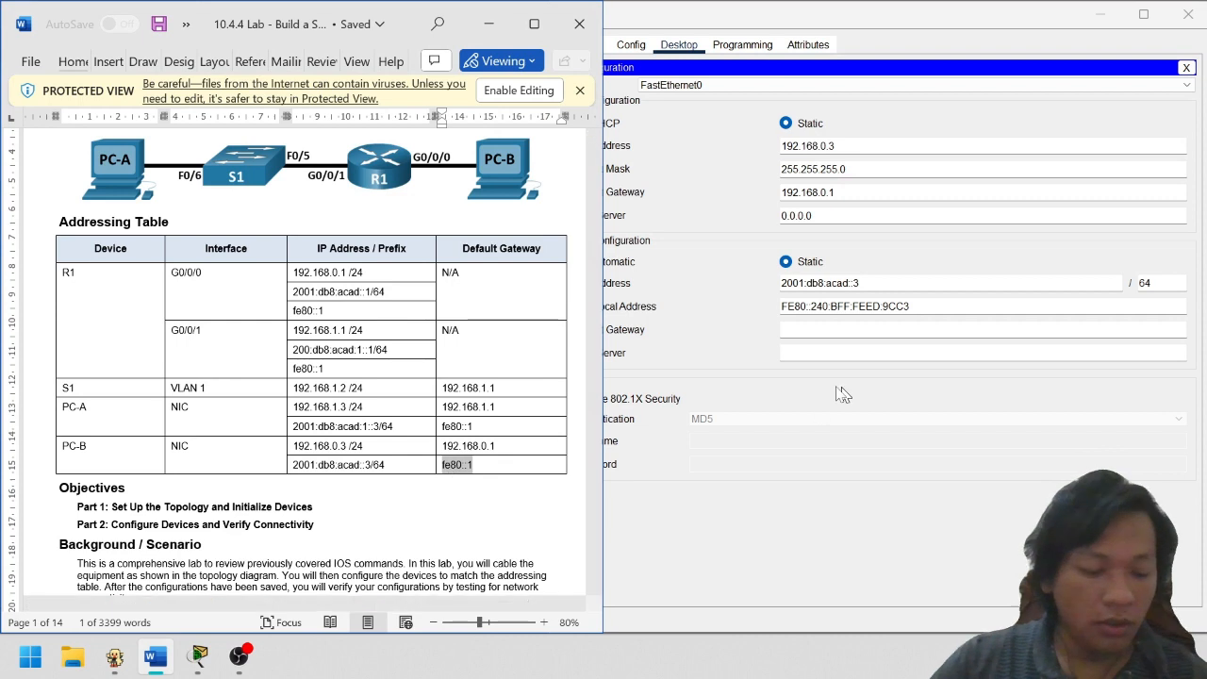
left_click(830, 340)
key("ctrl+v")
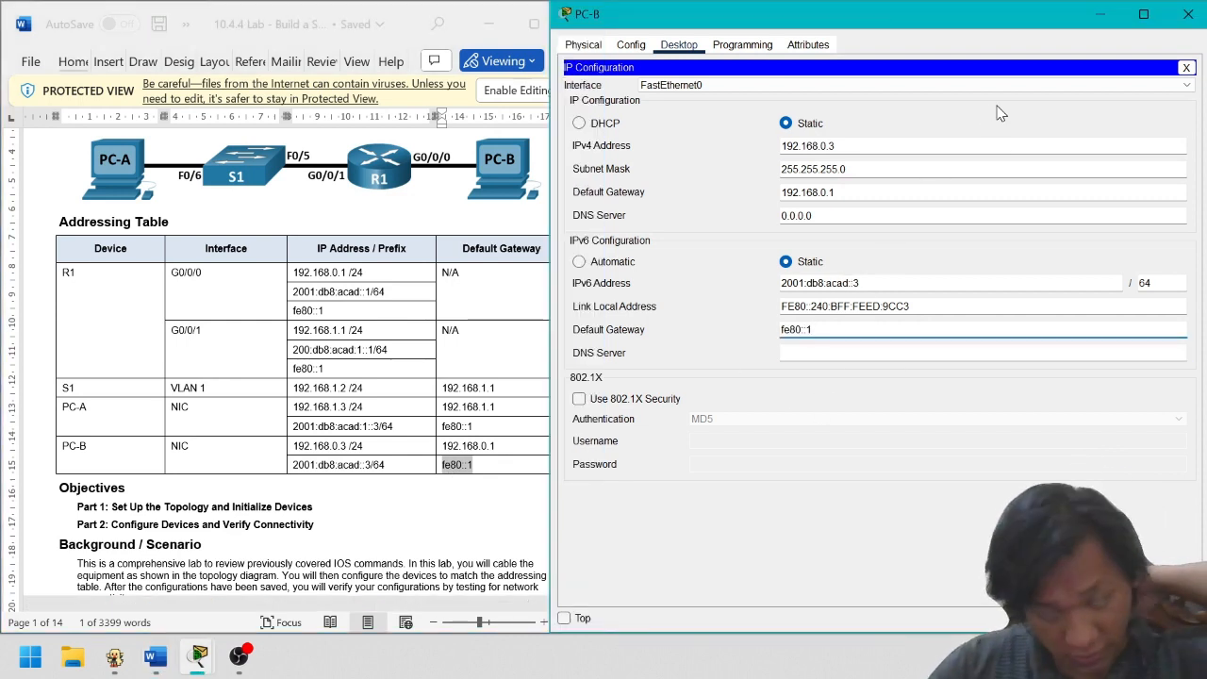
left_click_drag(967, 14, 822, 17)
Close PC-B's window and find the ping instruction in the lab sheet
left_click(1042, 14)
scroll(454, 379, "down", 15)
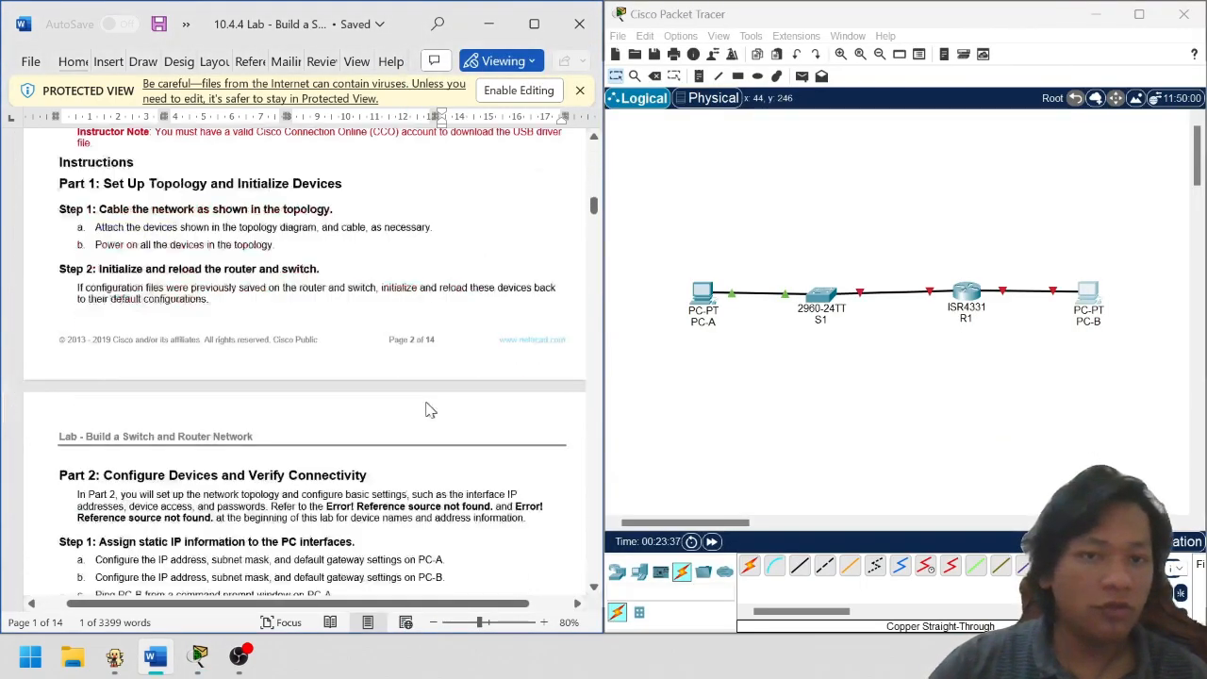
scroll(472, 364, "down", 20)
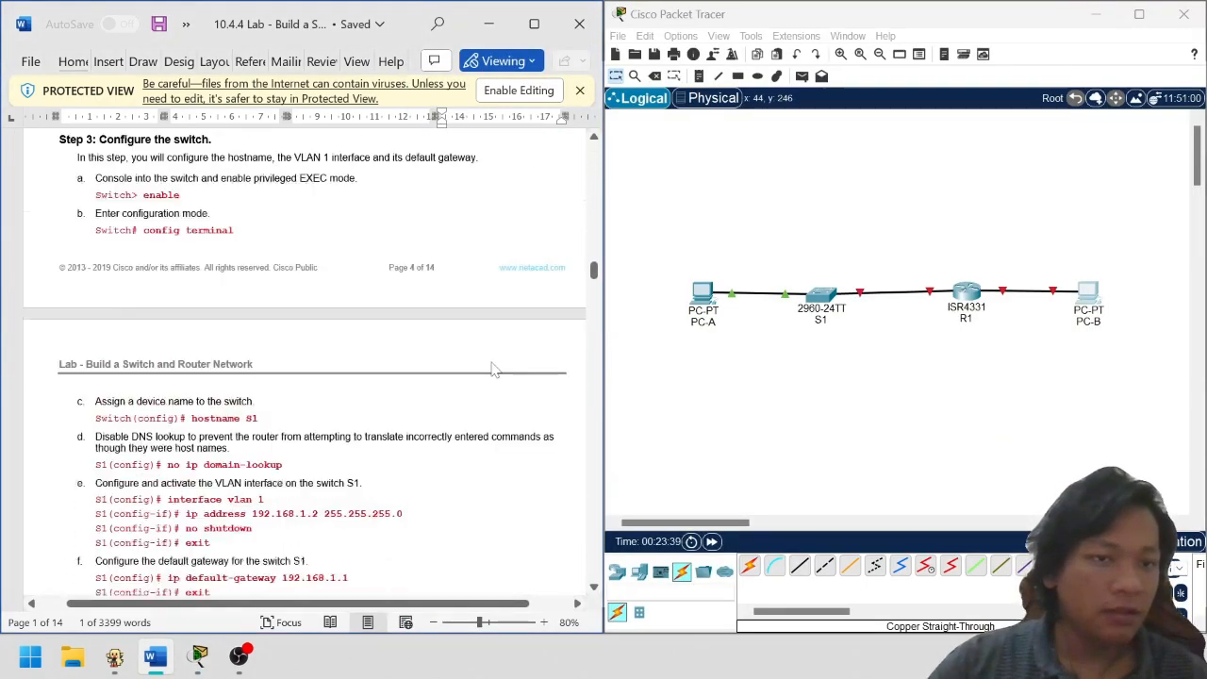
scroll(493, 369, "up", 8)
scroll(493, 361, "up", 10)
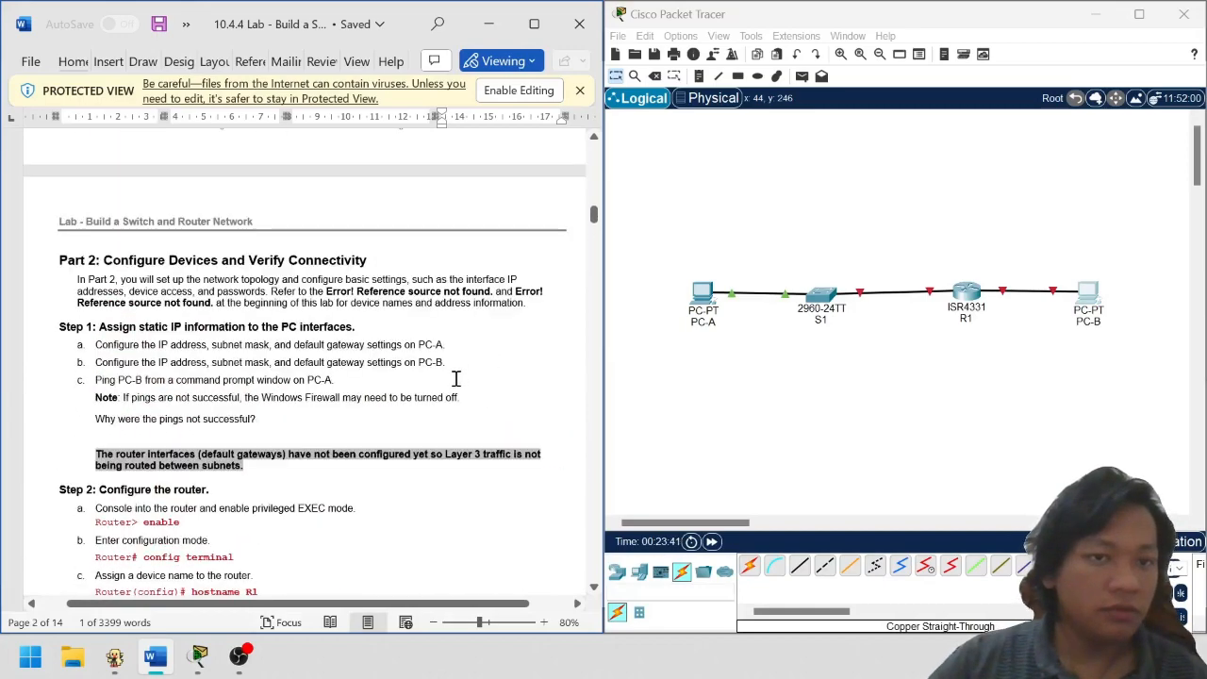
scroll(456, 378, "up", 2)
left_click_drag(105, 416, 230, 416)
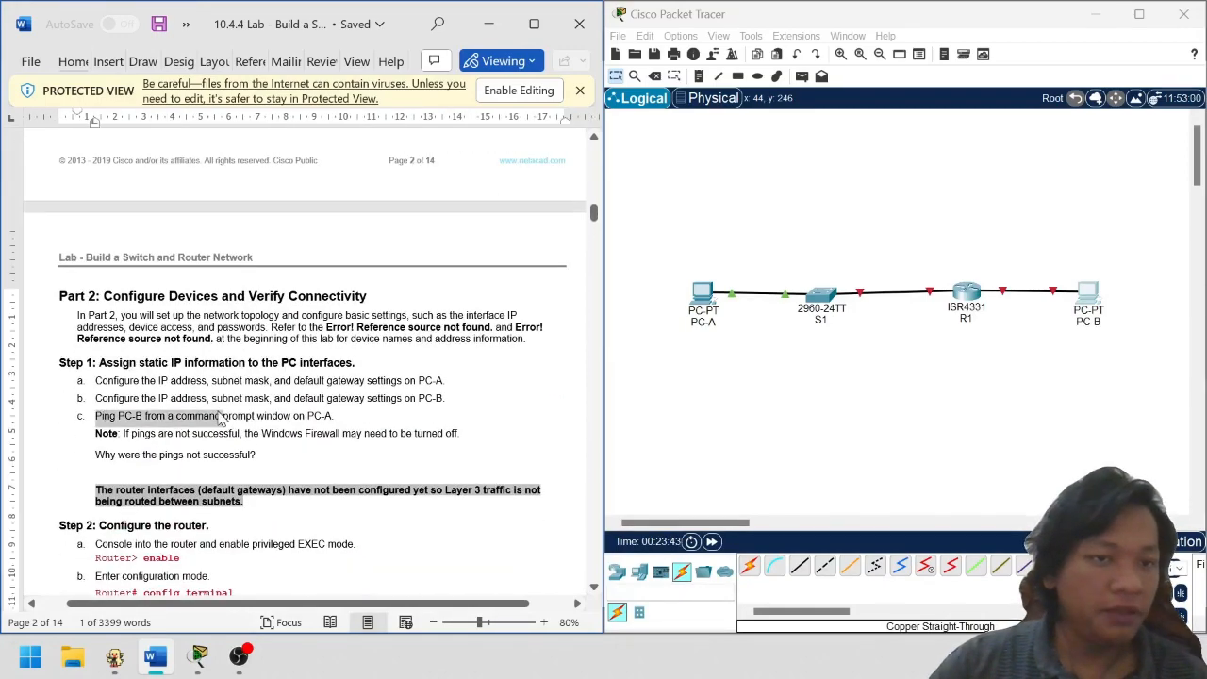
left_click(222, 416)
left_click(728, 313)
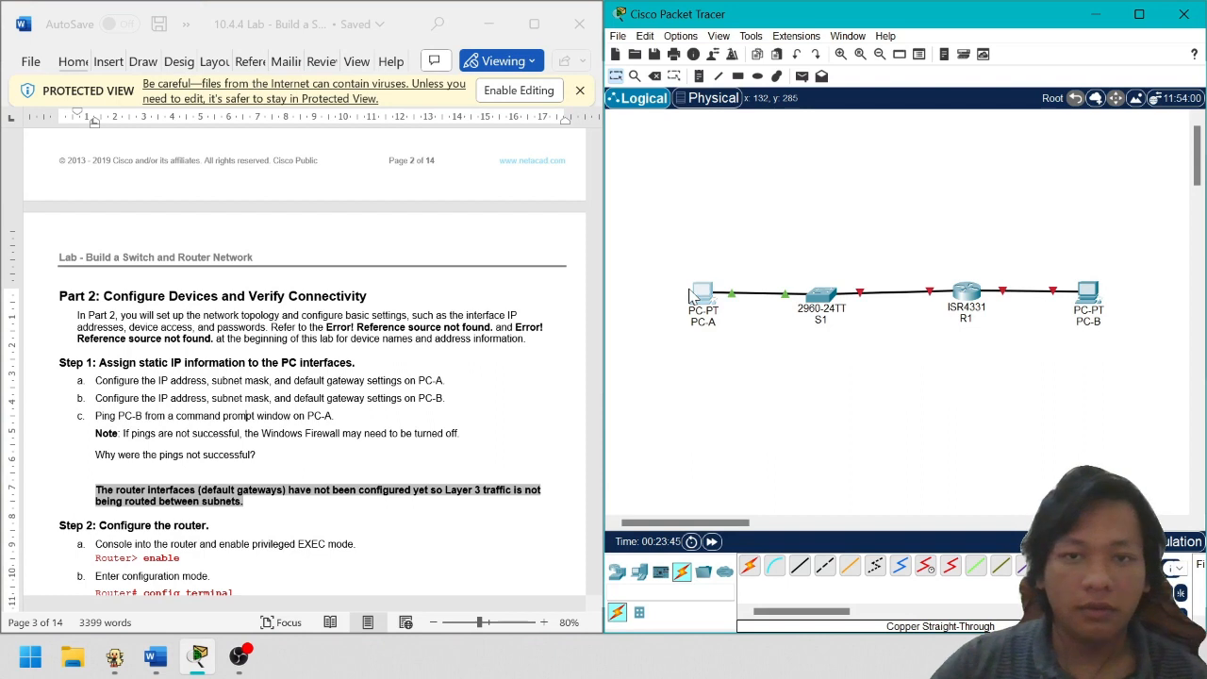
Run ping 192.168.0.3 from PC-A's Command Prompt, review the timeouts, and close the window
left_click(691, 293)
left_click(869, 219)
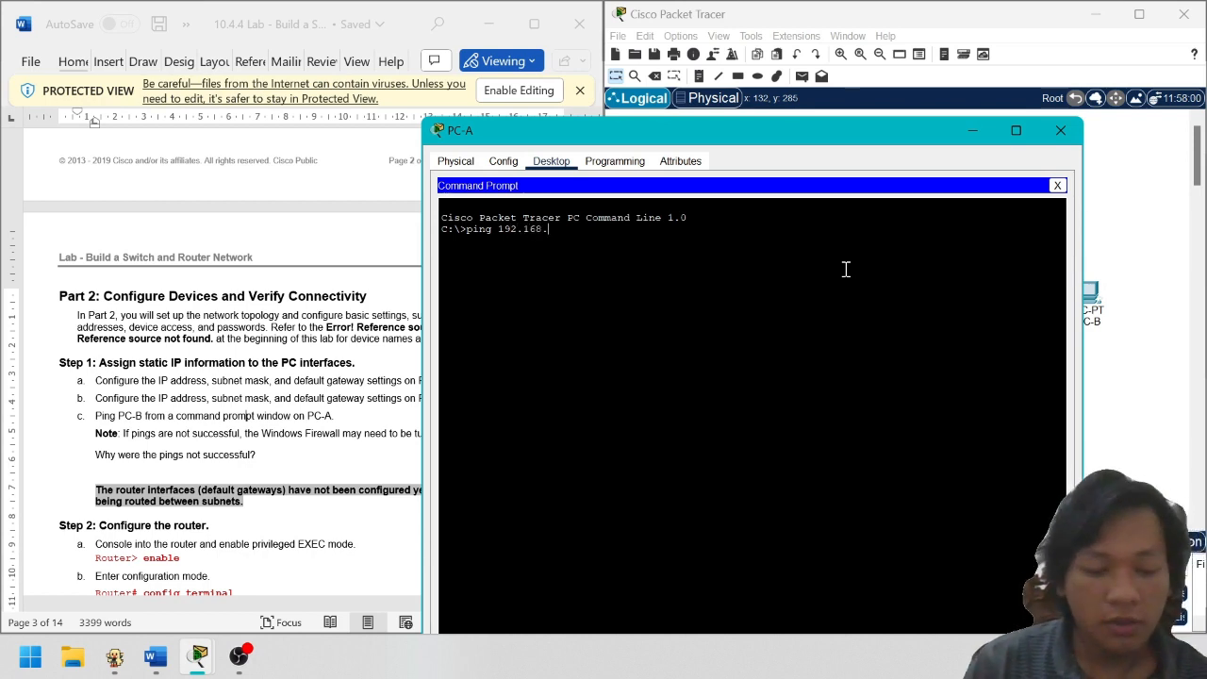
type("ping 192.168.0.3")
key("Return")
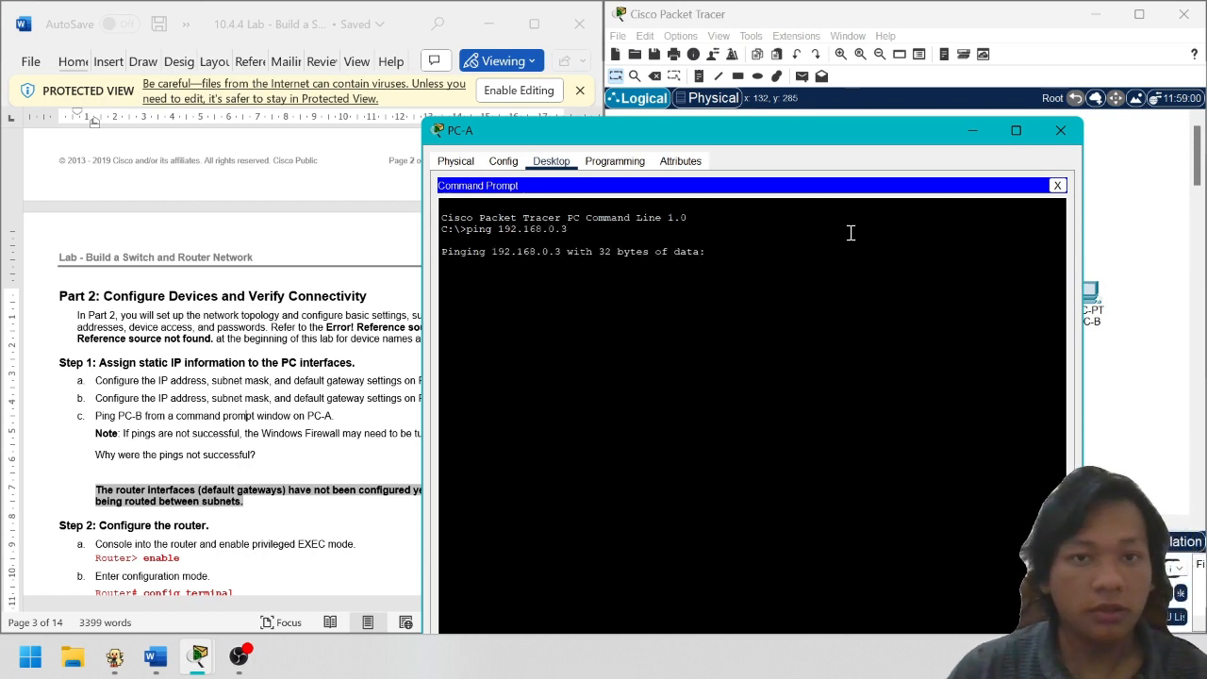
scroll(179, 377, "up", 15)
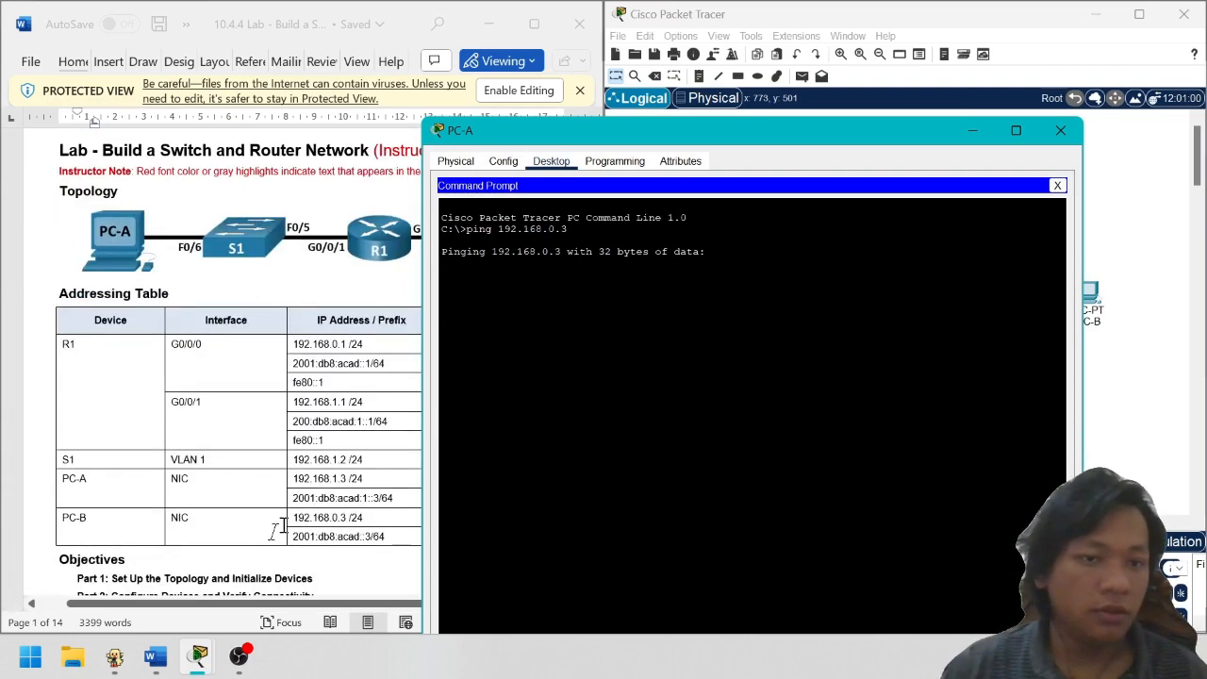
scroll(292, 404, "down", 3)
scroll(293, 404, "down", 20)
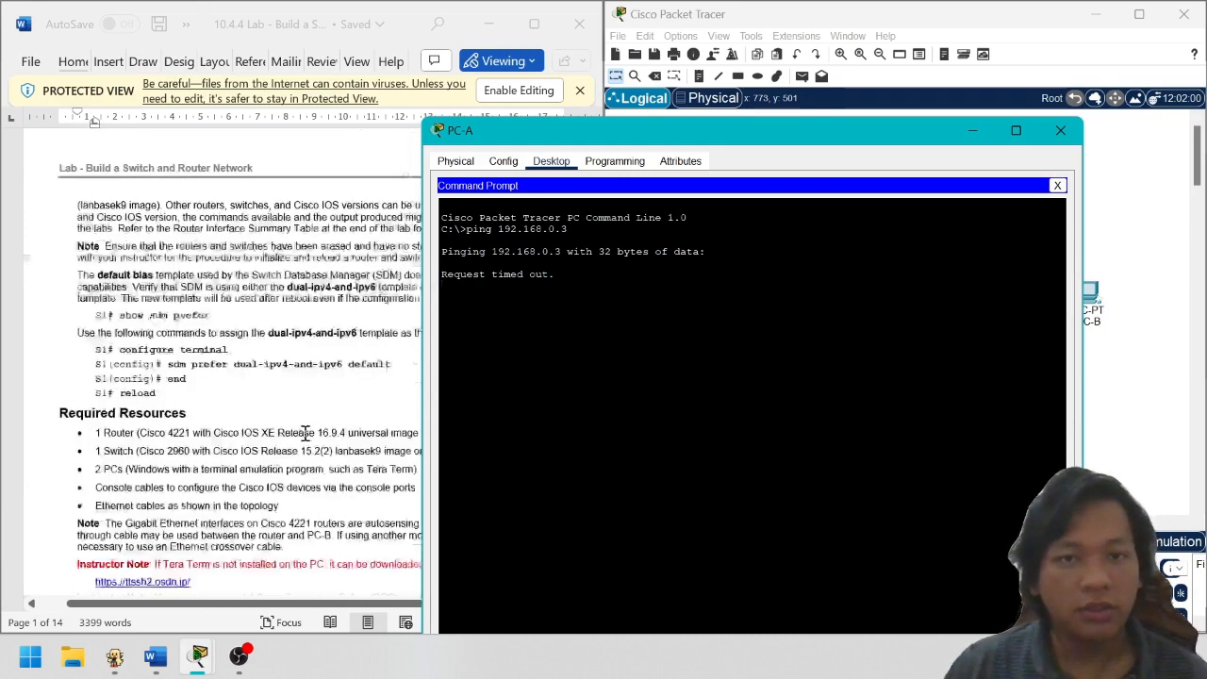
scroll(317, 464, "down", 5)
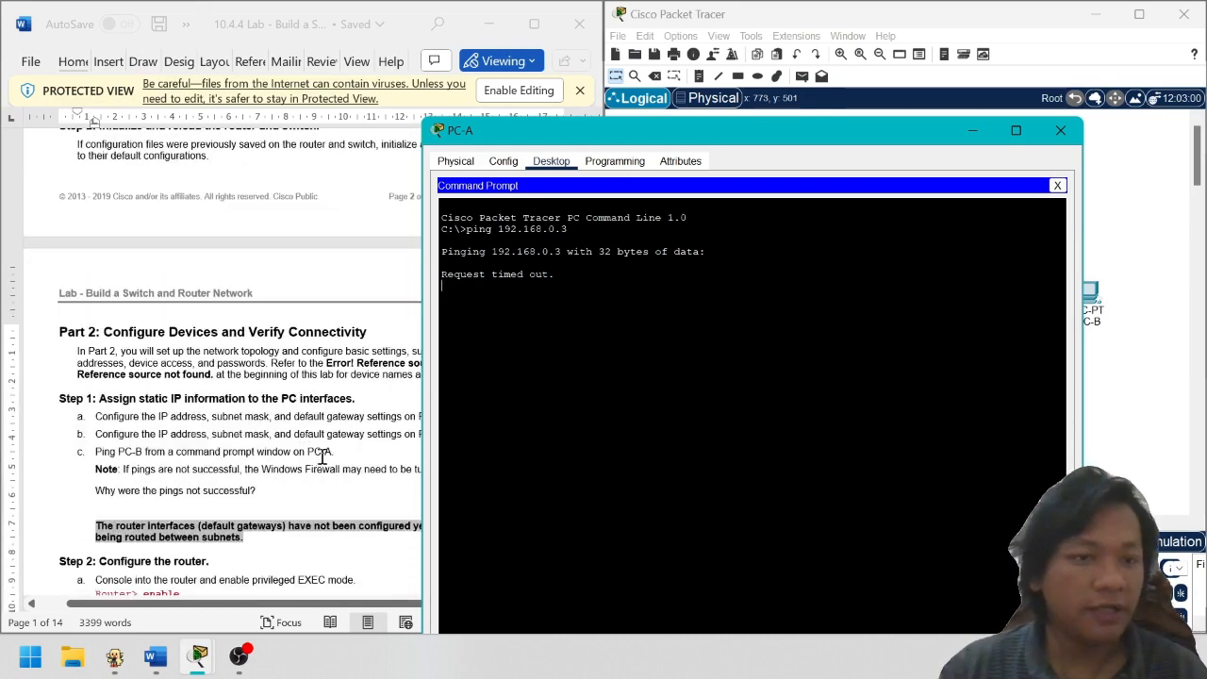
left_click_drag(785, 122, 569, 101)
left_click_drag(700, 112, 393, 100)
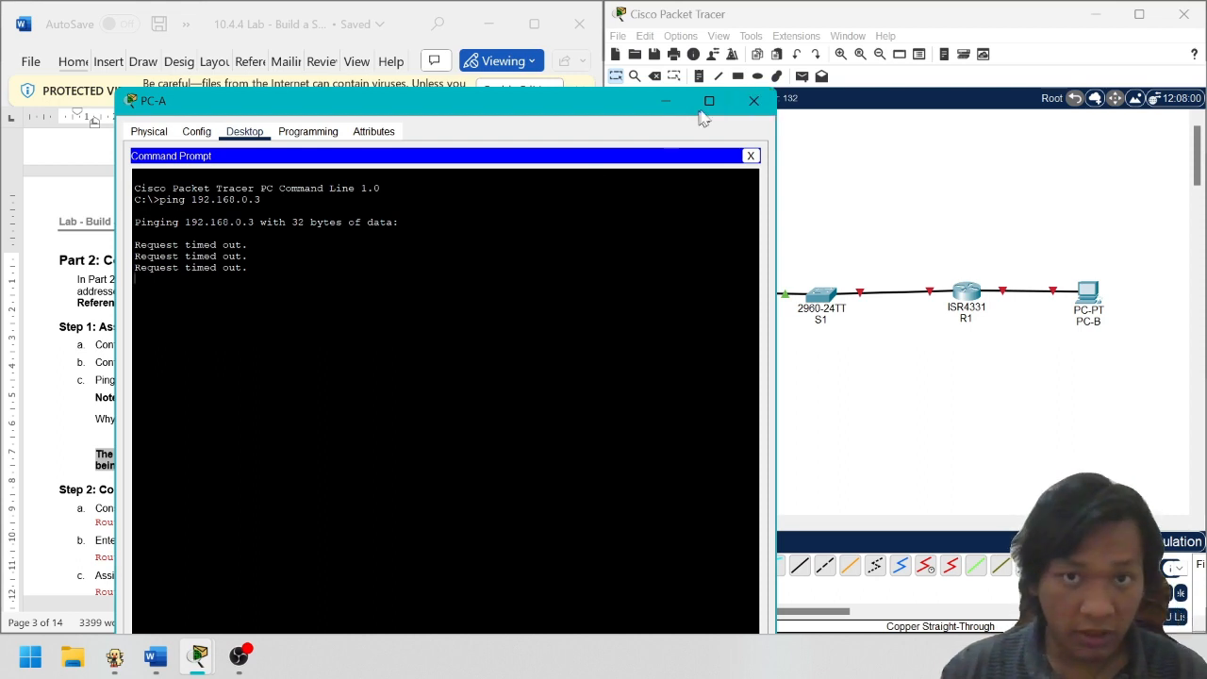
left_click(753, 101)
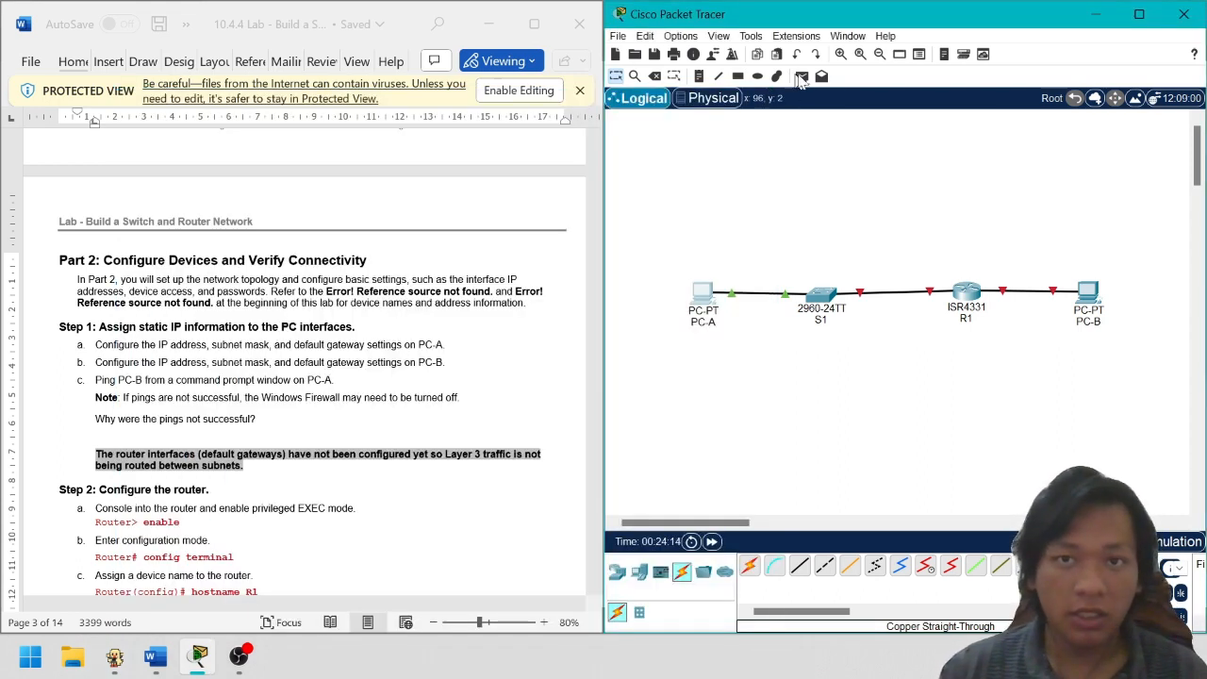
left_click(737, 77)
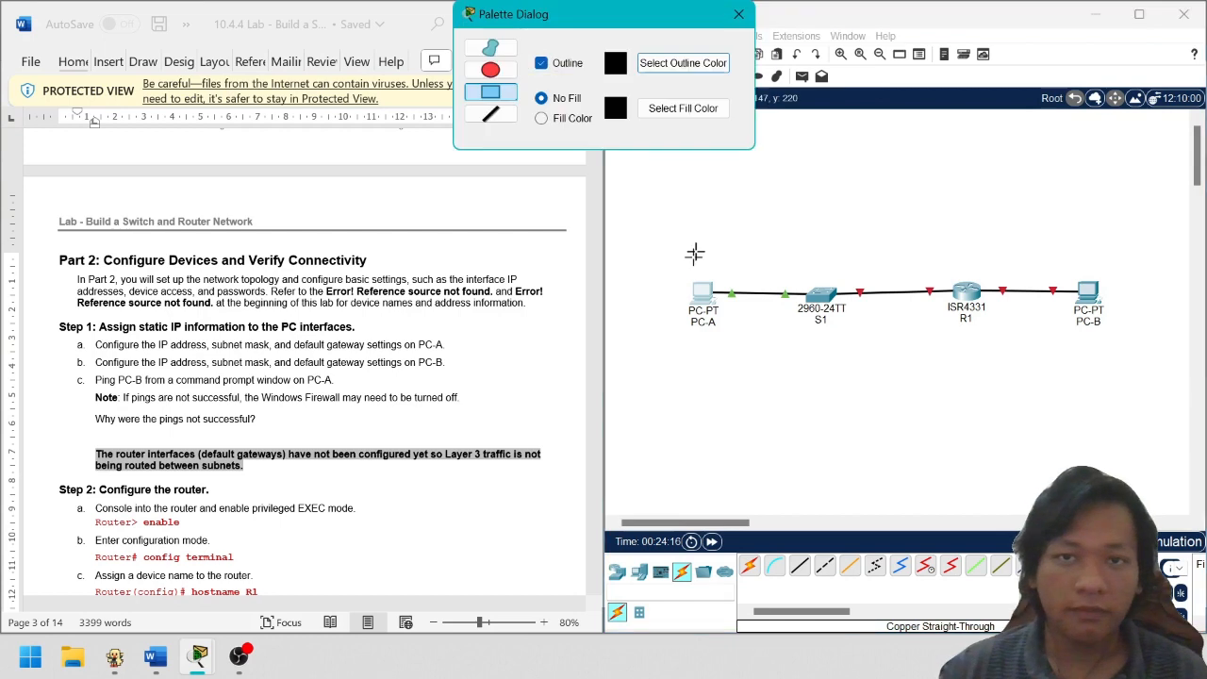
mouse_move(661, 222)
left_mouse_down()
mouse_move(913, 417)
mouse_move(874, 394)
left_mouse_up()
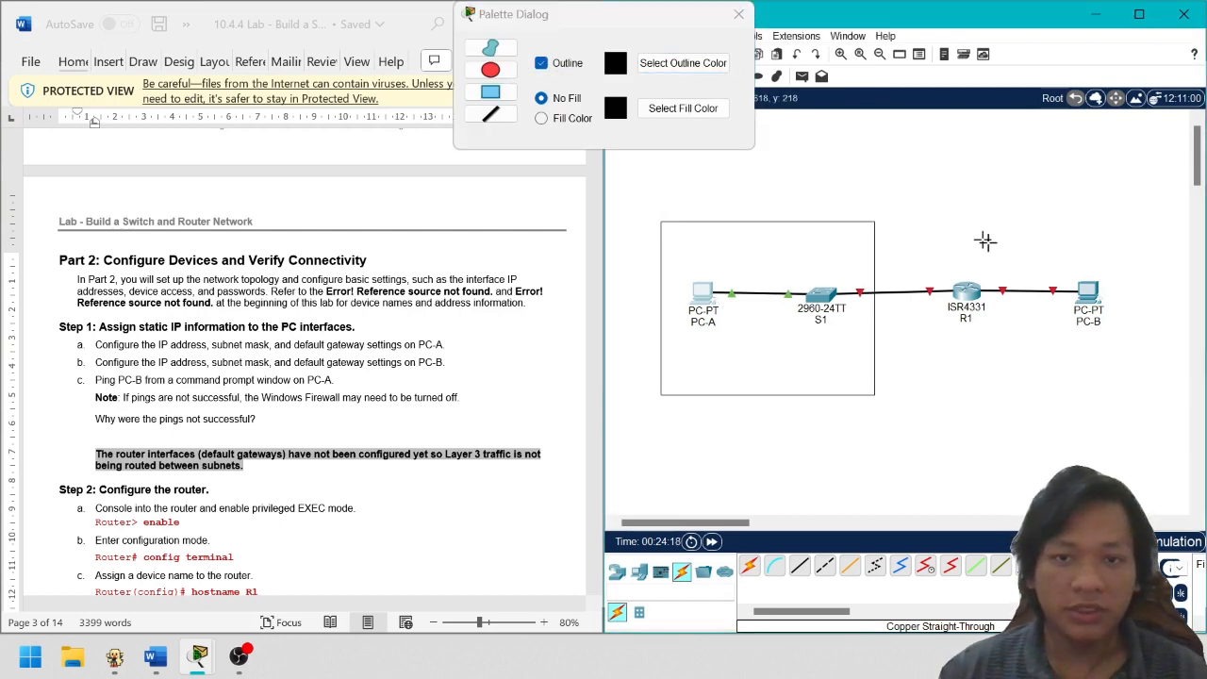
left_click_drag(1003, 204, 1174, 394)
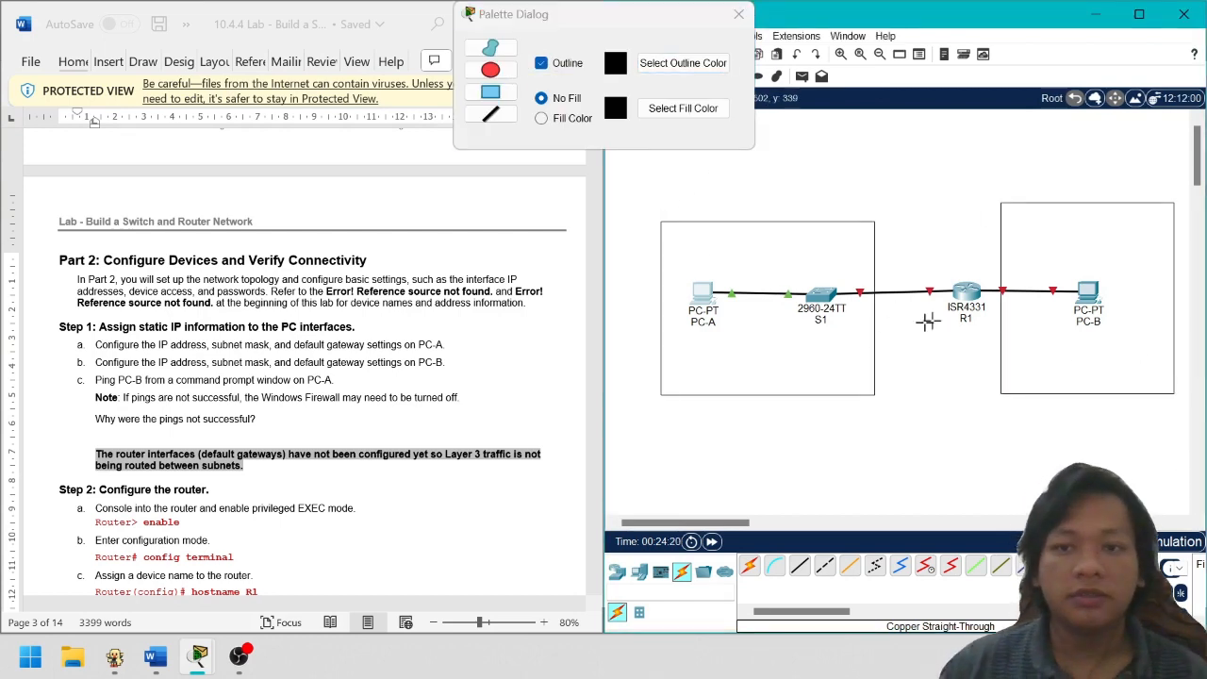
left_click(739, 15)
key("ctrl+z")
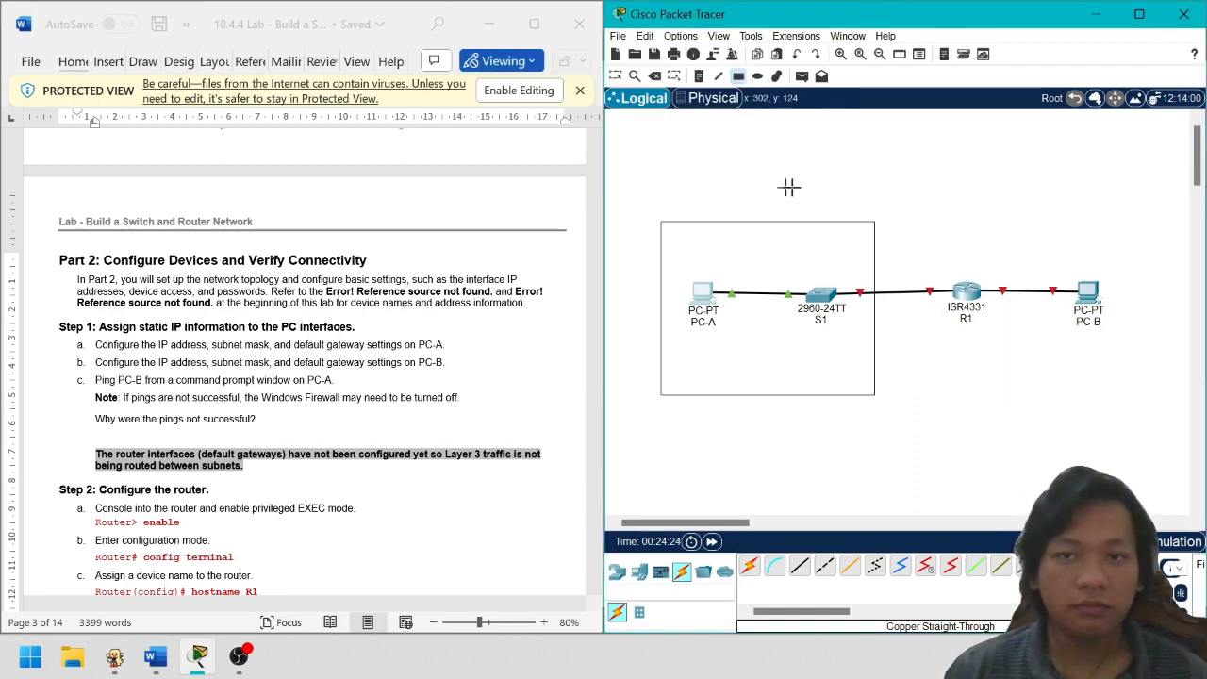
left_click(622, 75)
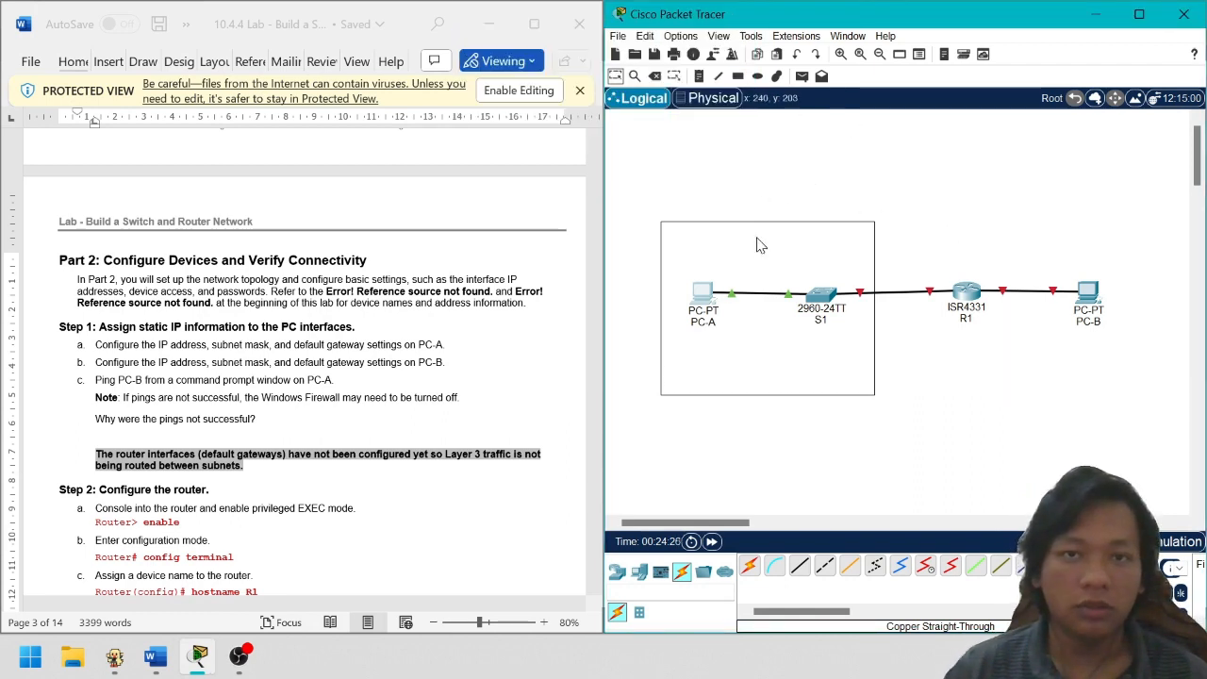
left_click_drag(760, 242, 801, 202)
key("Delete")
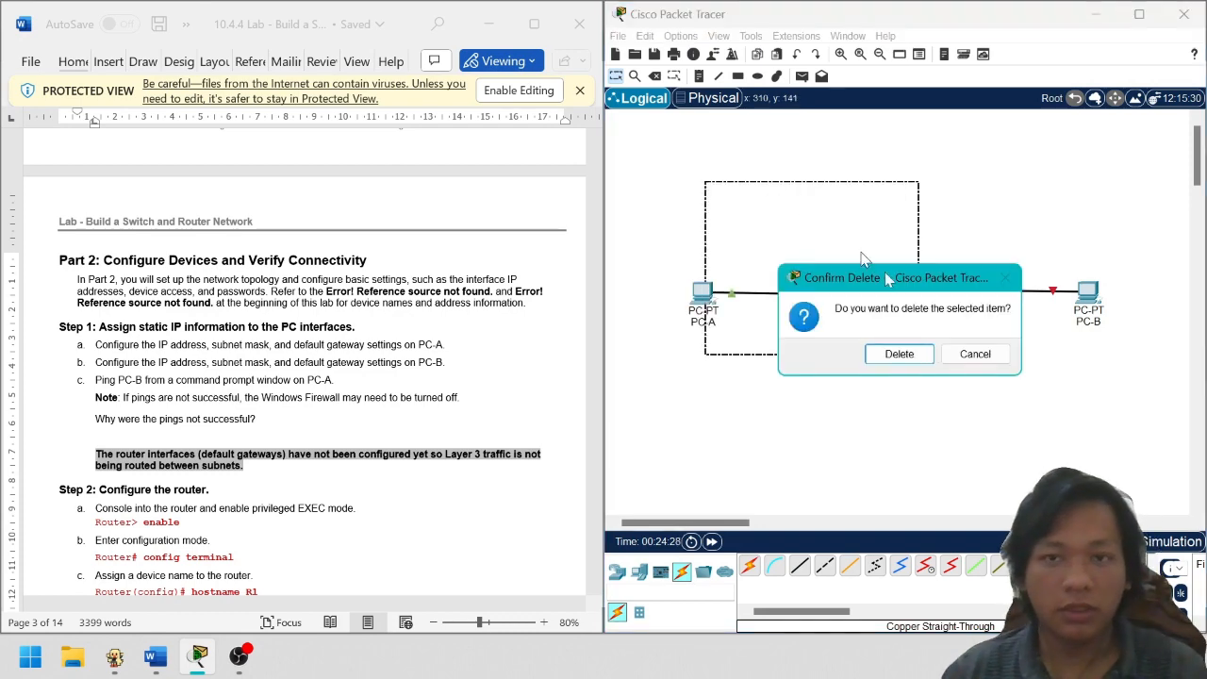
left_click(898, 354)
scroll(375, 343, "down", 5)
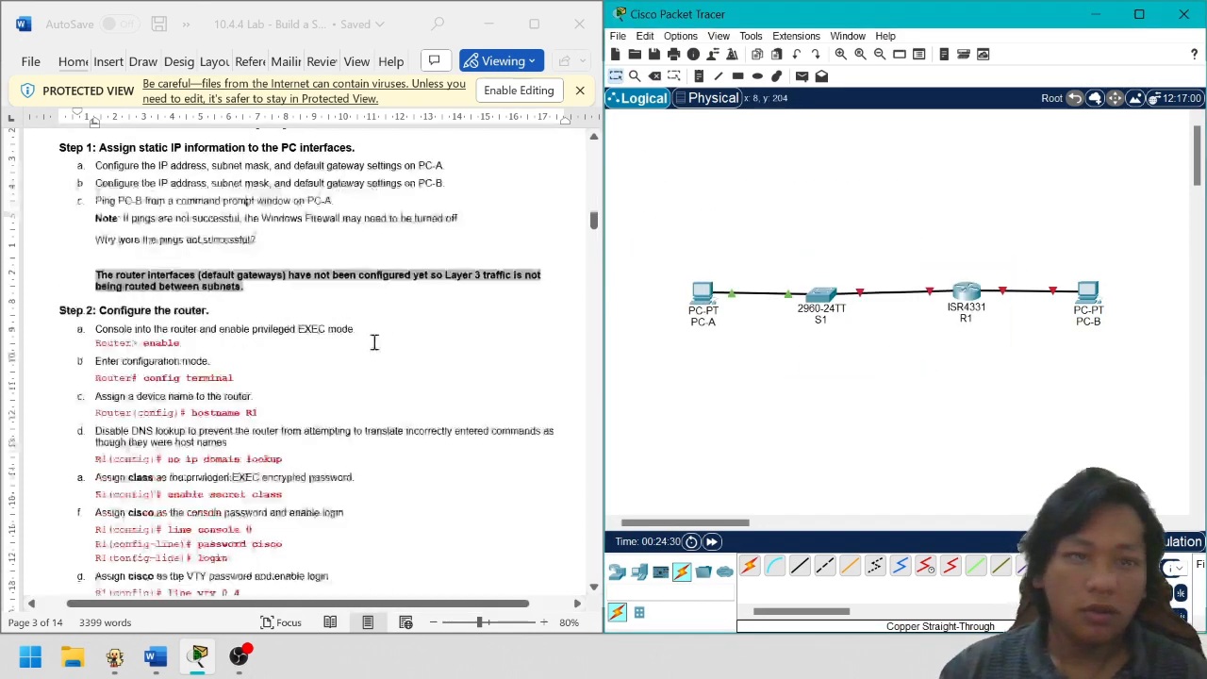
Open R1's CLI, answer no to the initial configuration dialog, and enter enable mode
scroll(216, 361, "up", 1)
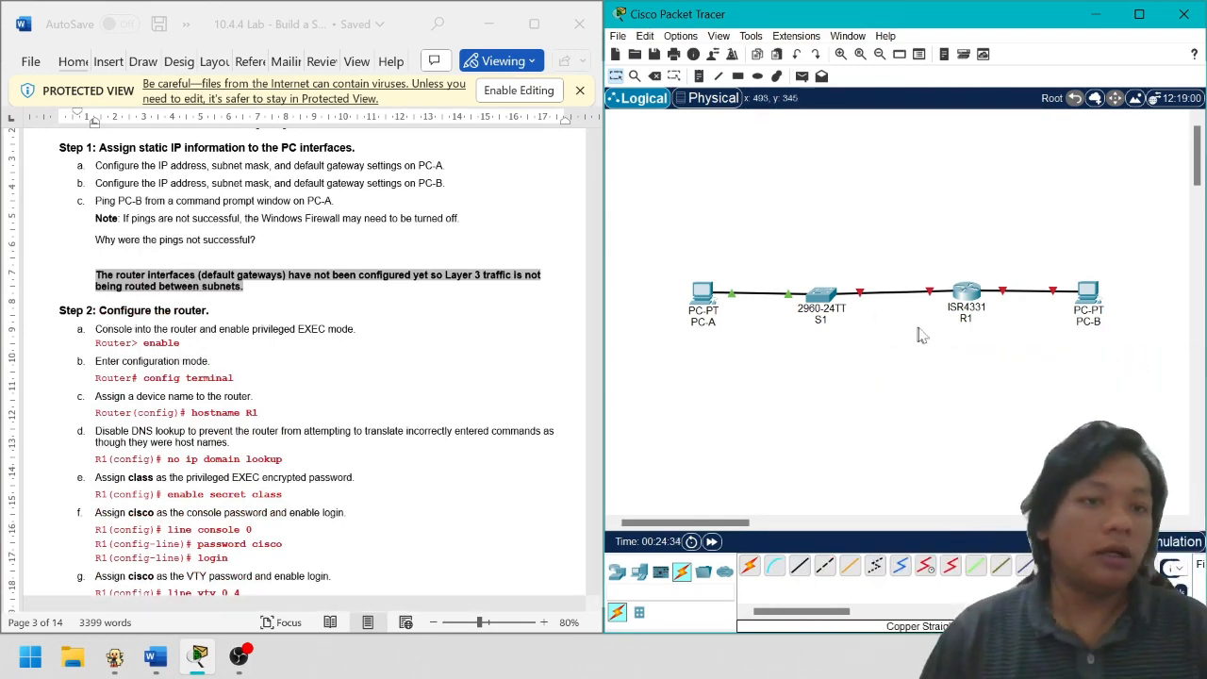
left_click(967, 295)
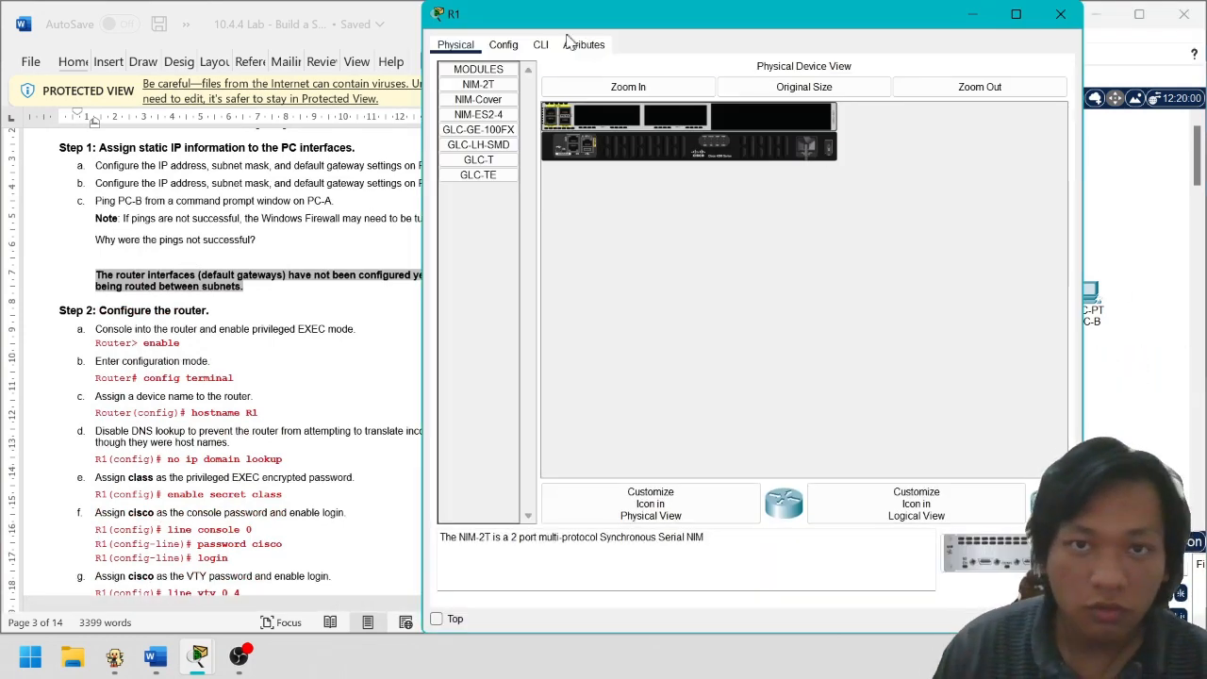
left_click(540, 44)
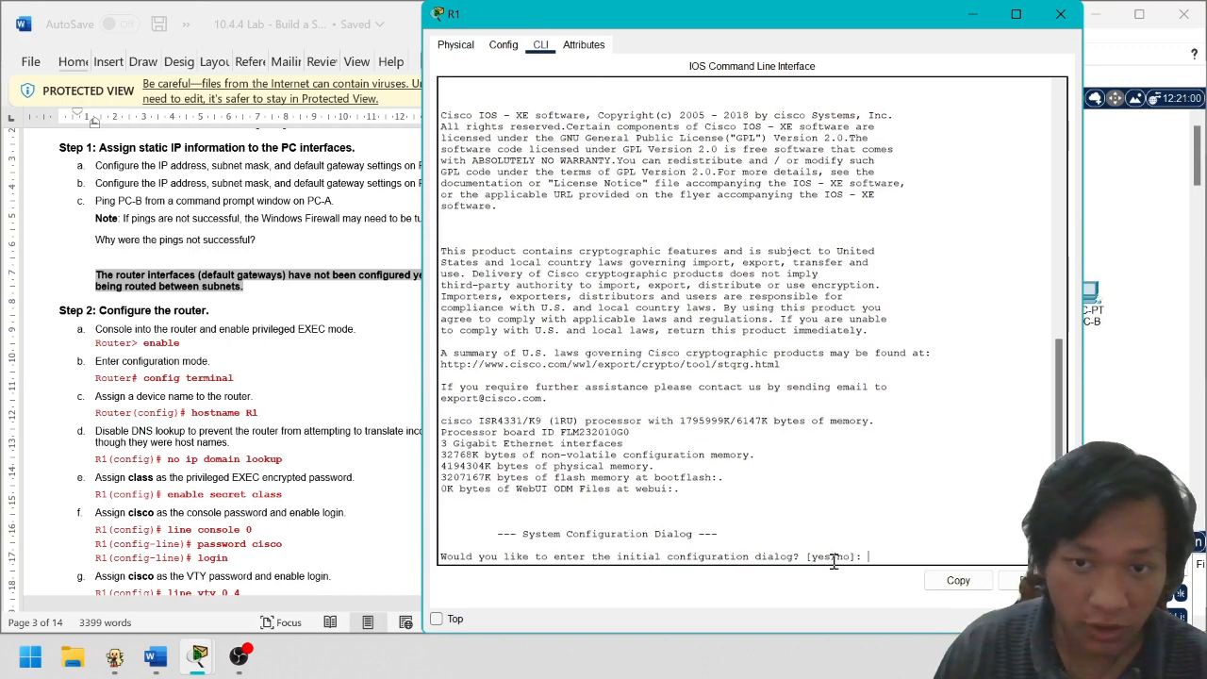
type("no")
key("Return")
key("Return")
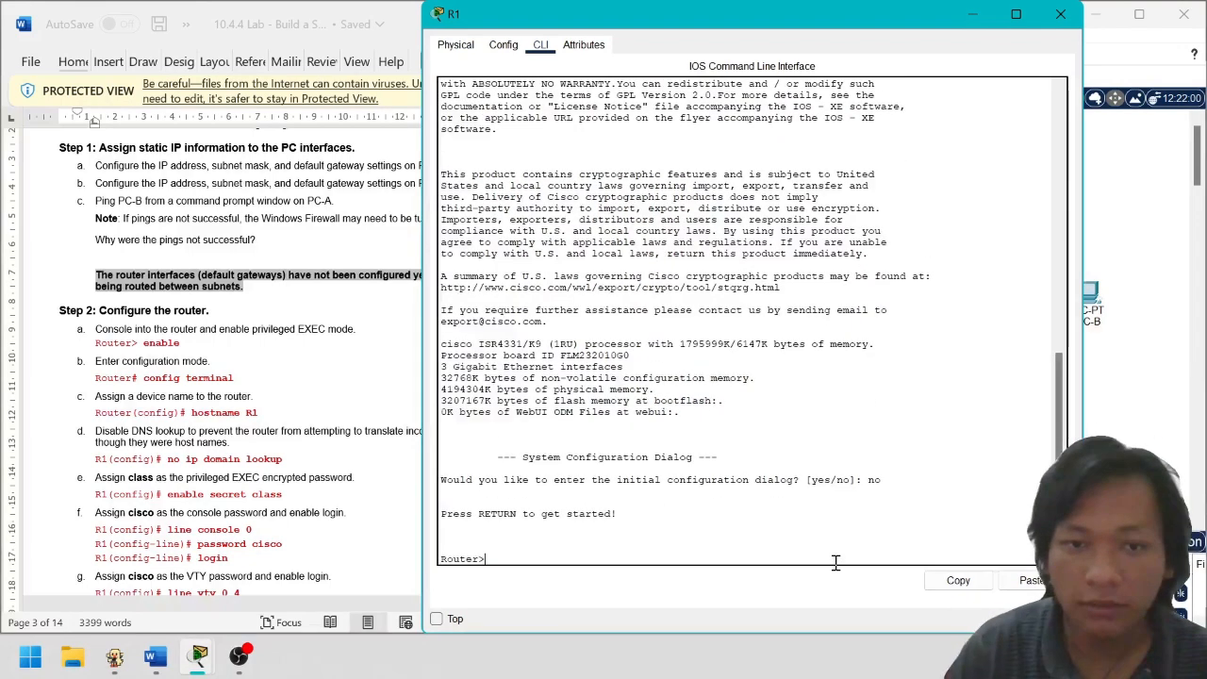
type("enable")
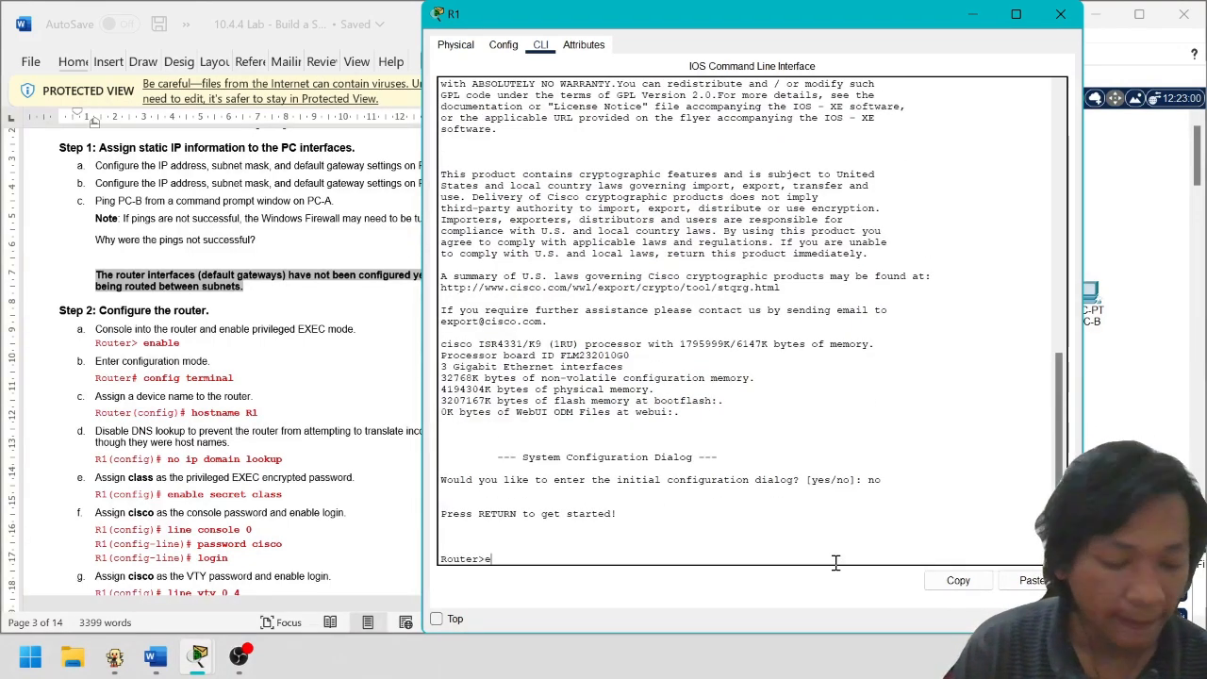
key("Return")
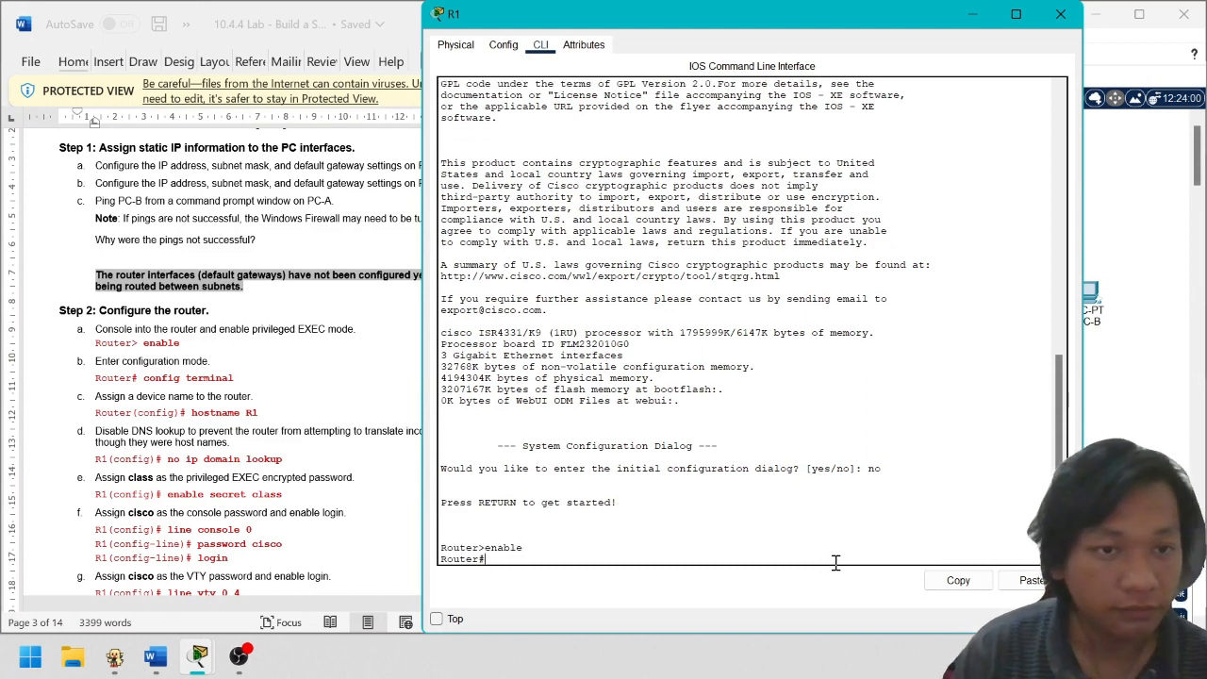
Try hostname R1 twice at the privileged prompt, then enter conf t
type("host")
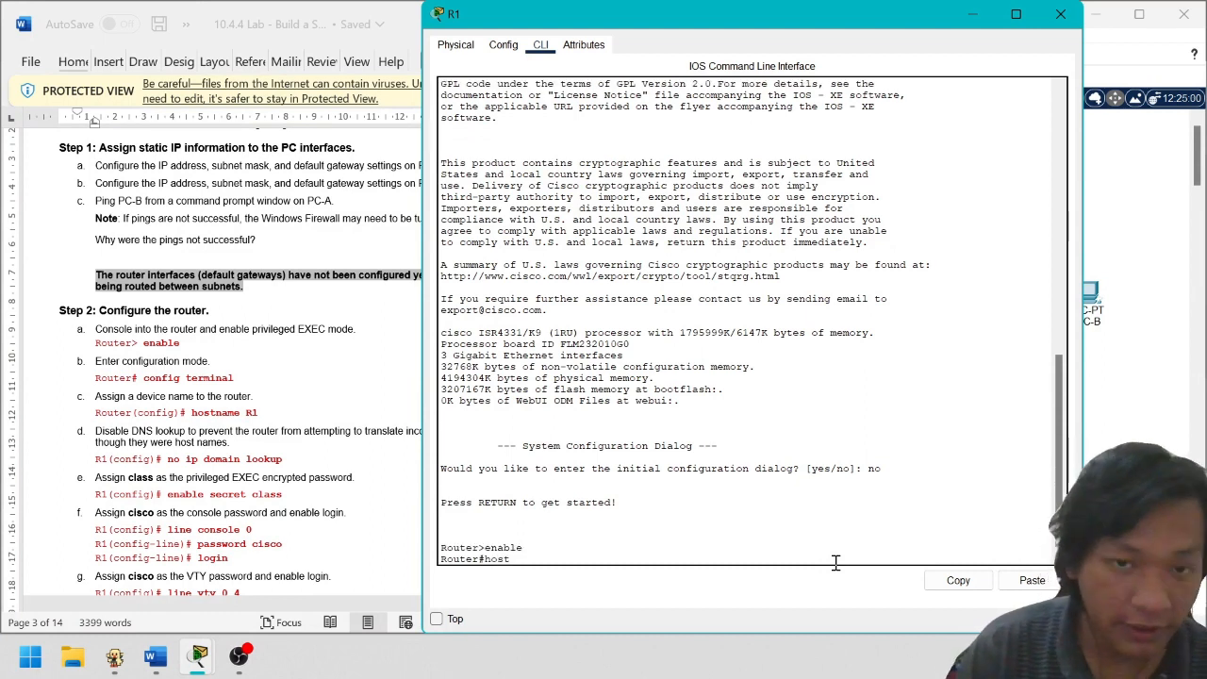
type("name R1")
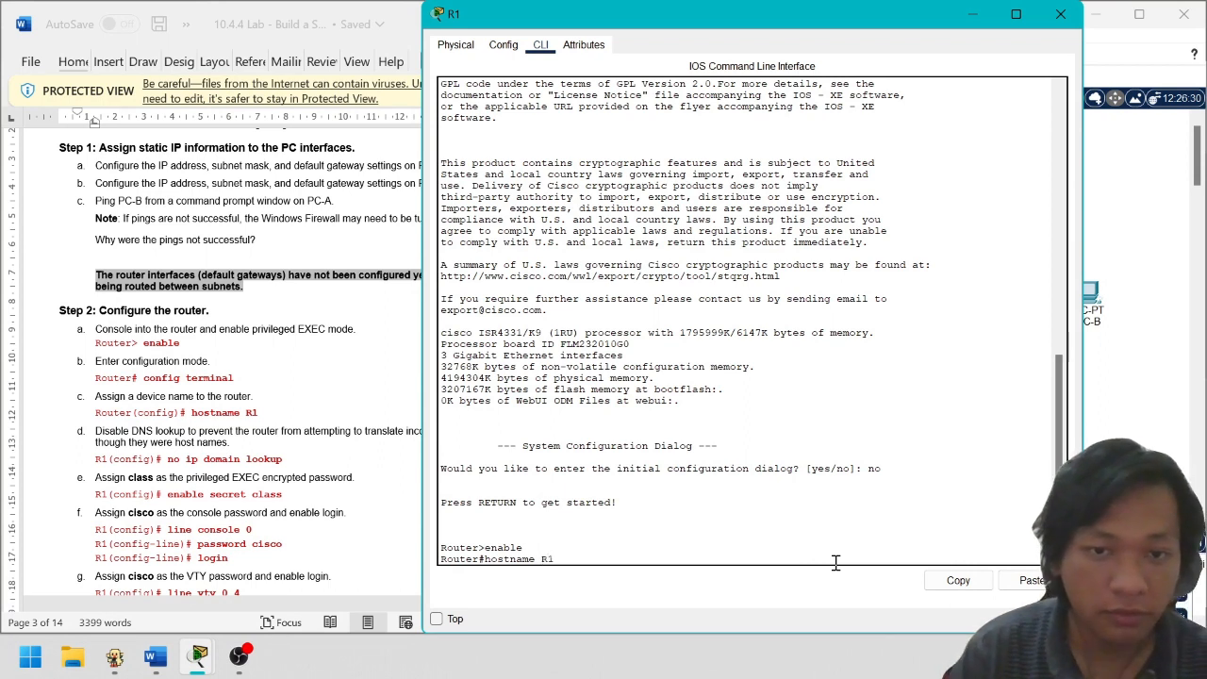
key("Return")
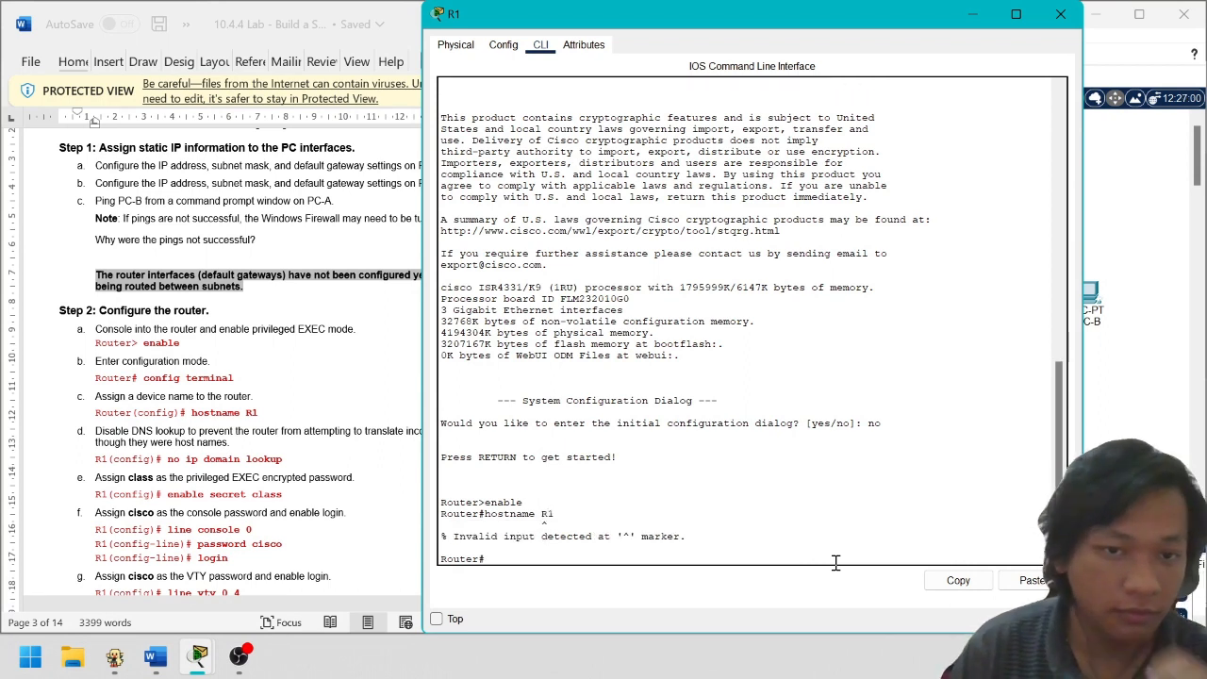
key("Up")
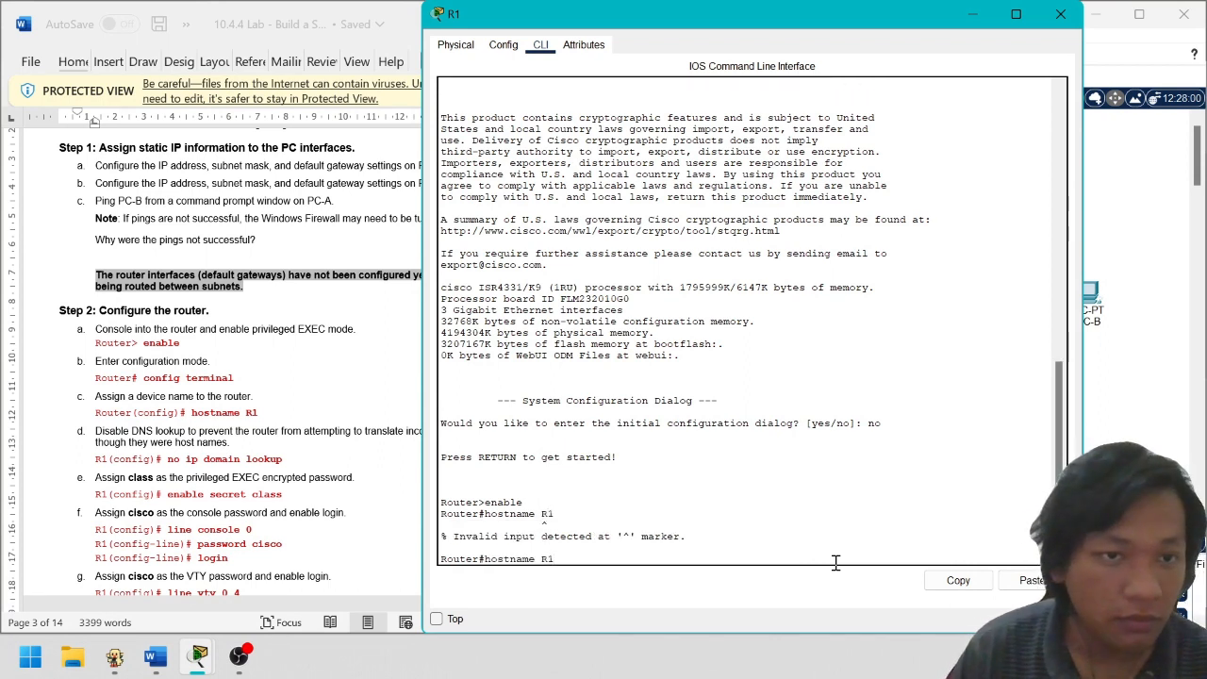
key("Return")
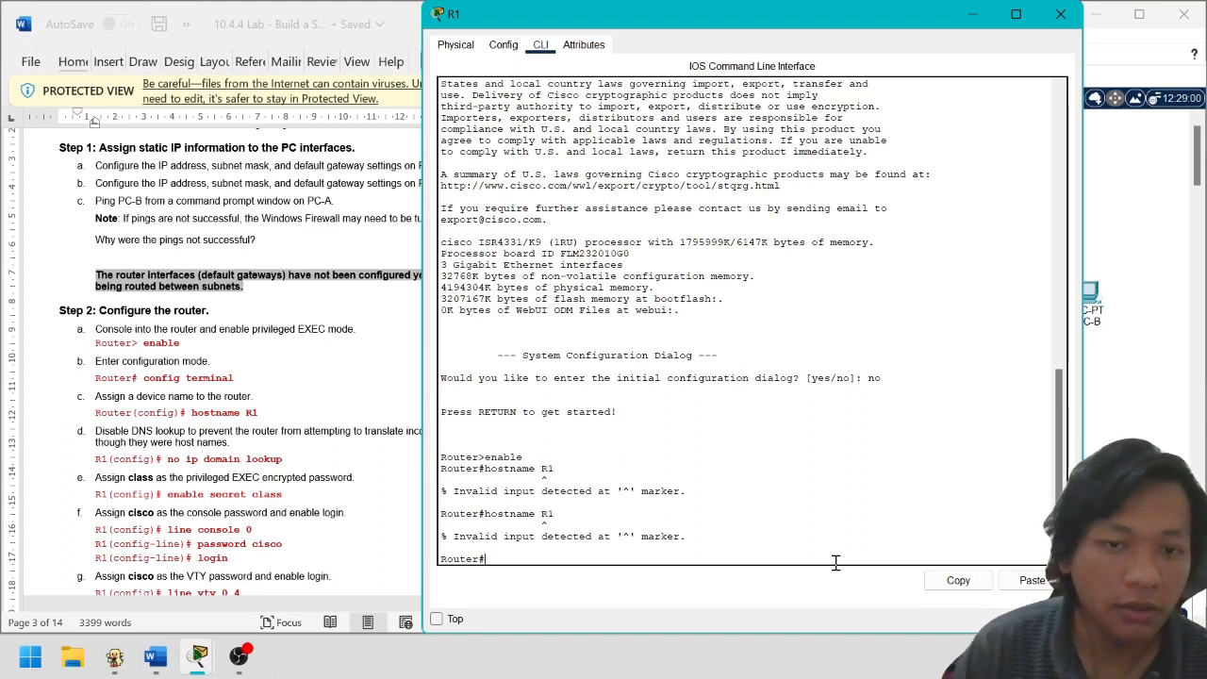
type("c")
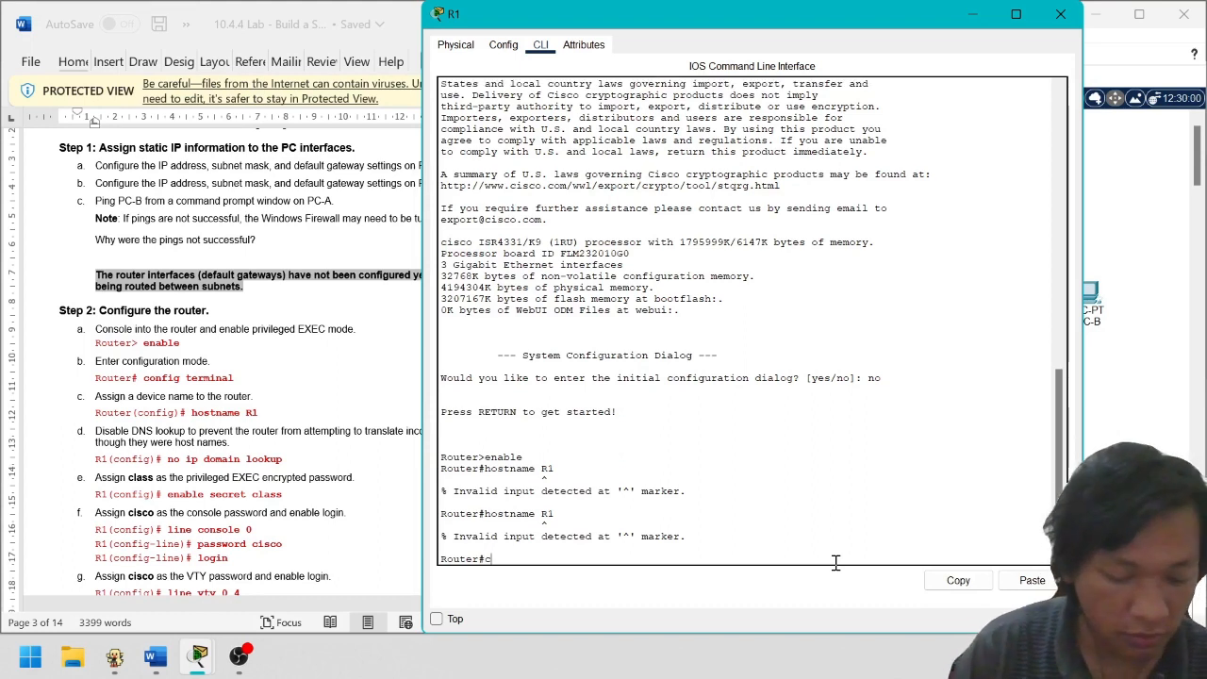
type("onf t")
key("Return")
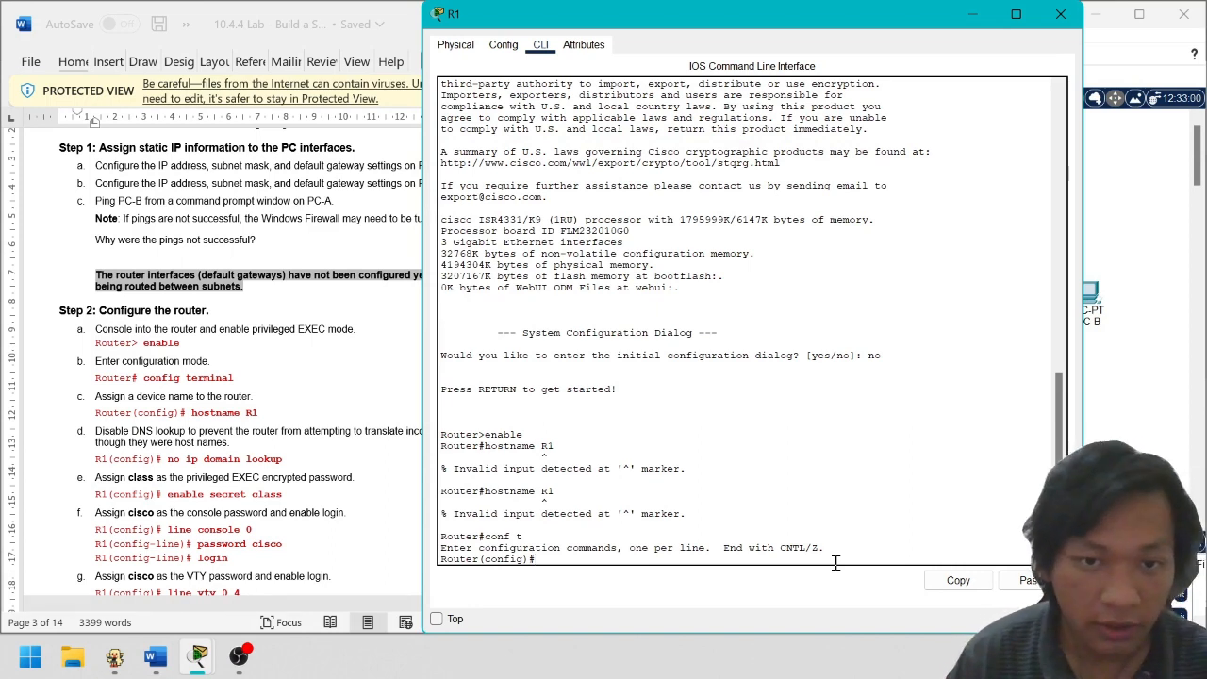
Name the router R1 and disable DNS domain lookup with no ip domain lookup
type("hostname")
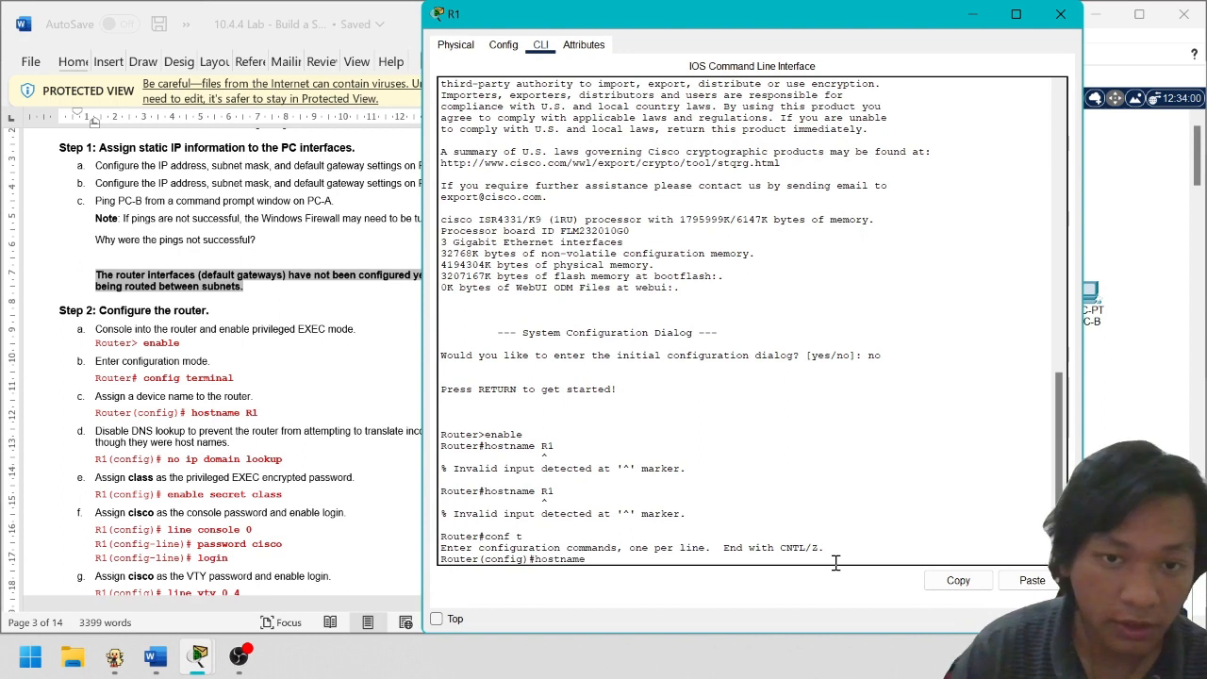
type(" R1")
key("Return")
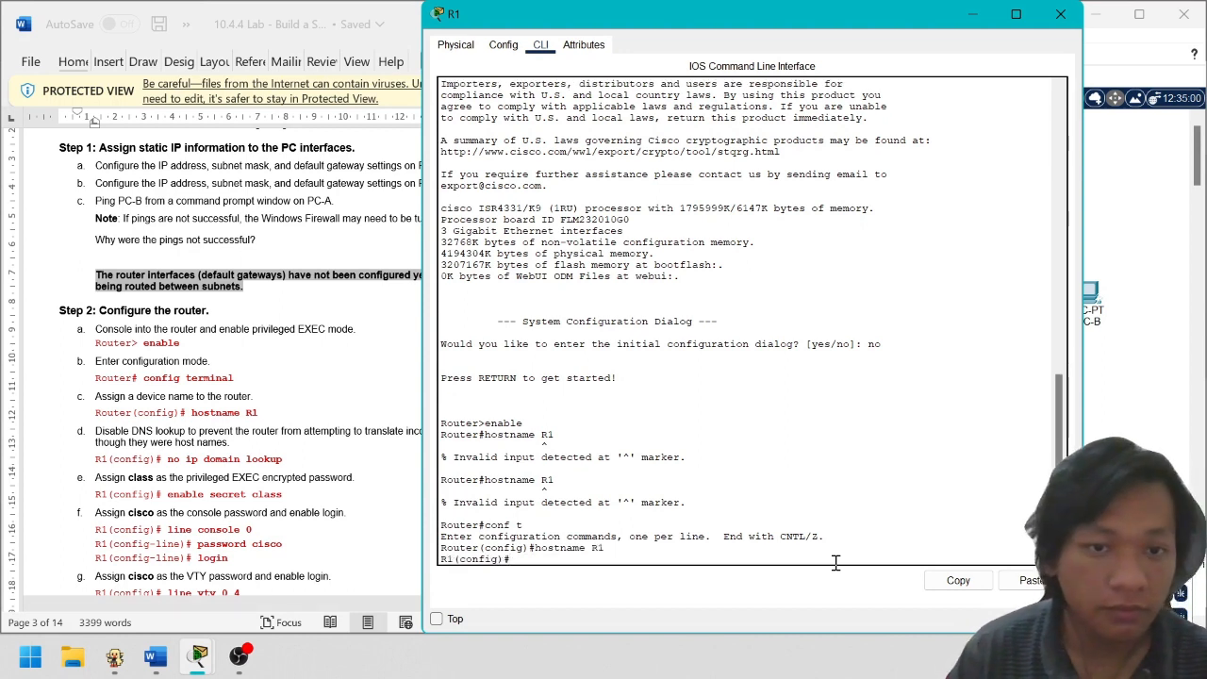
type("no ")
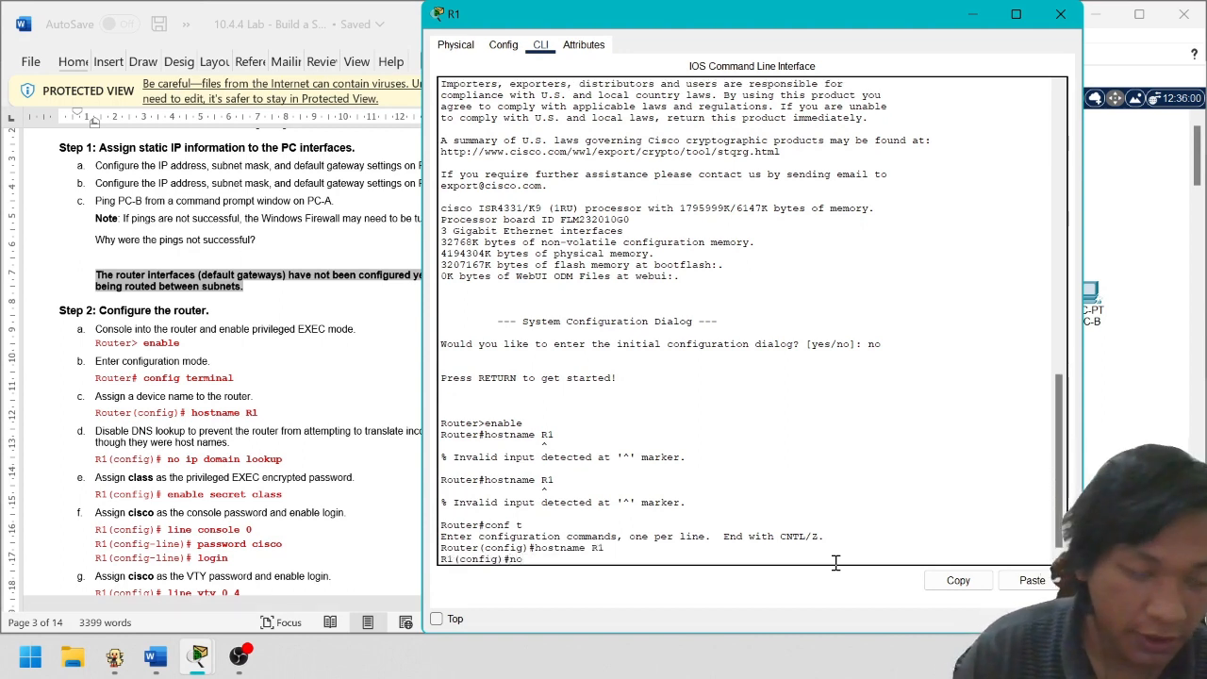
type("ip")
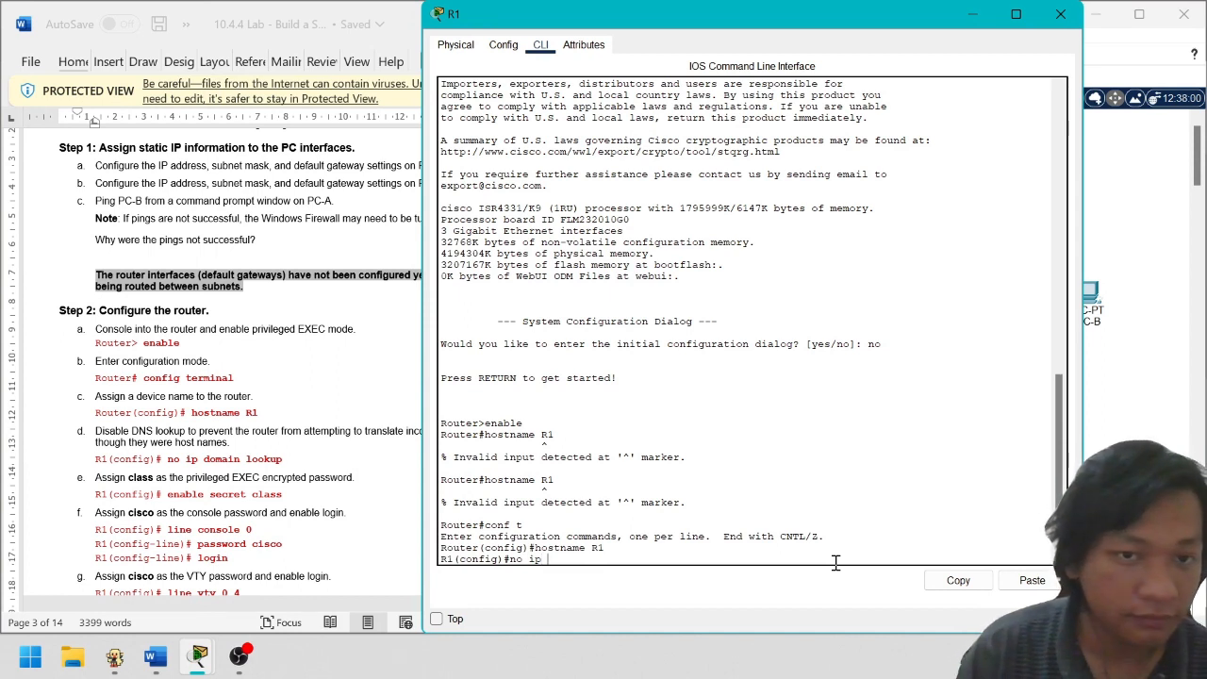
type(" domain")
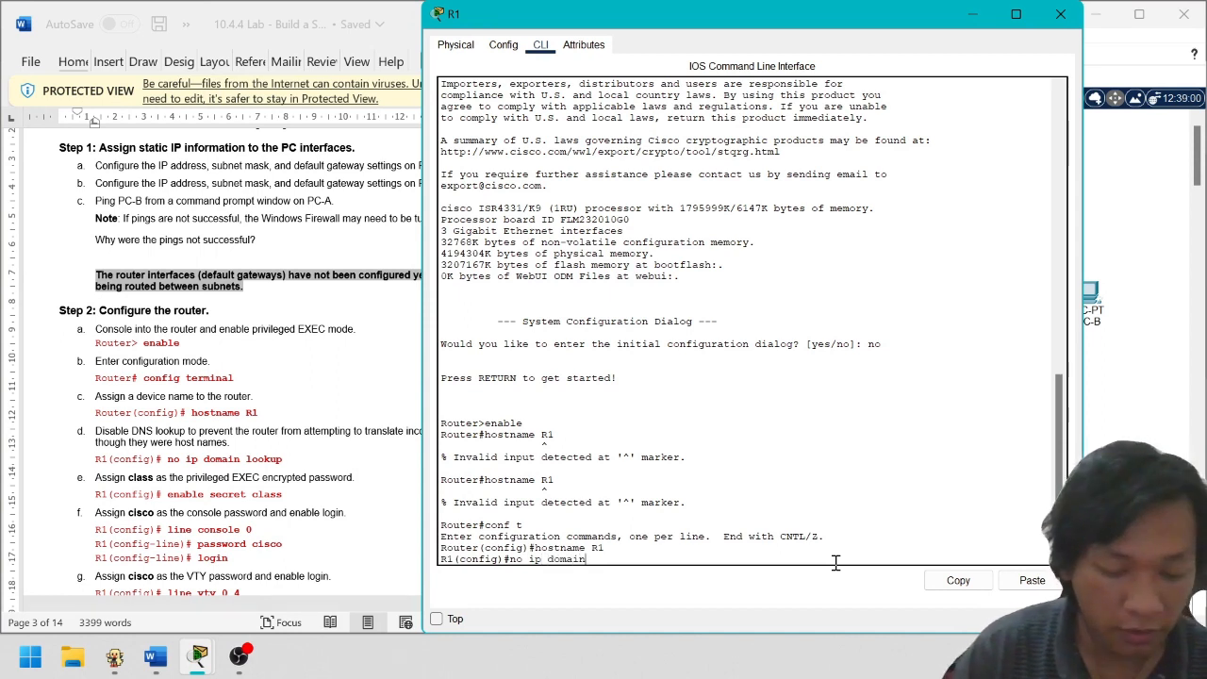
type(" lookup")
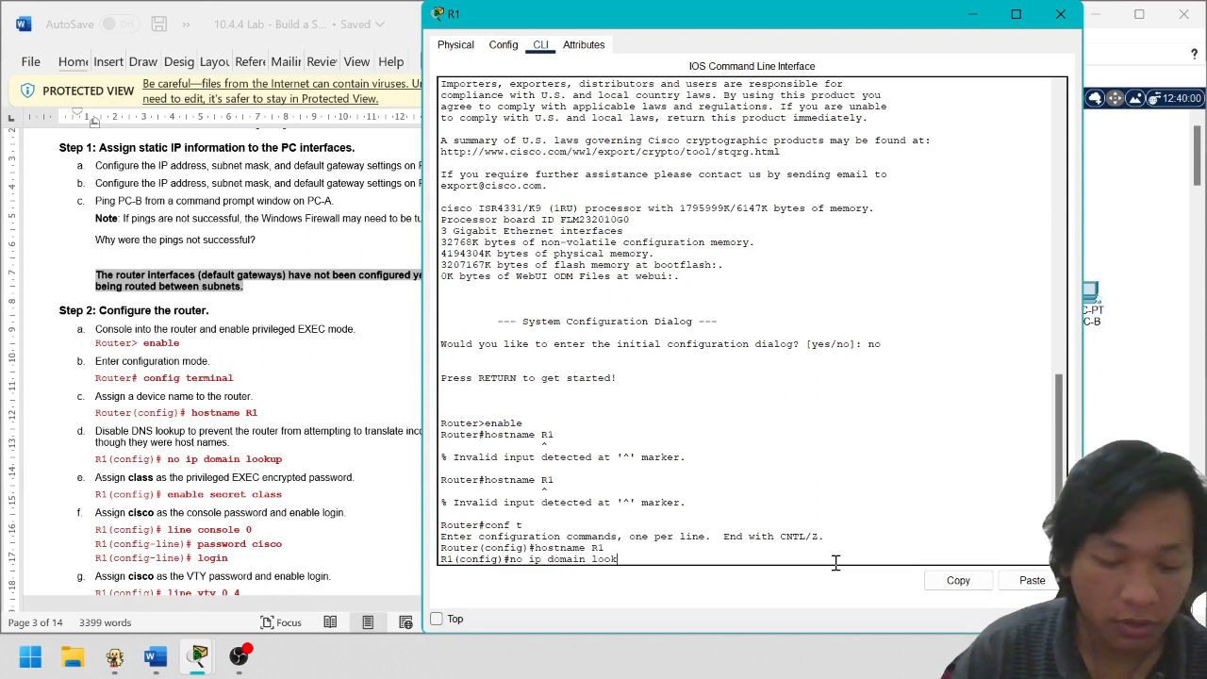
key("Return")
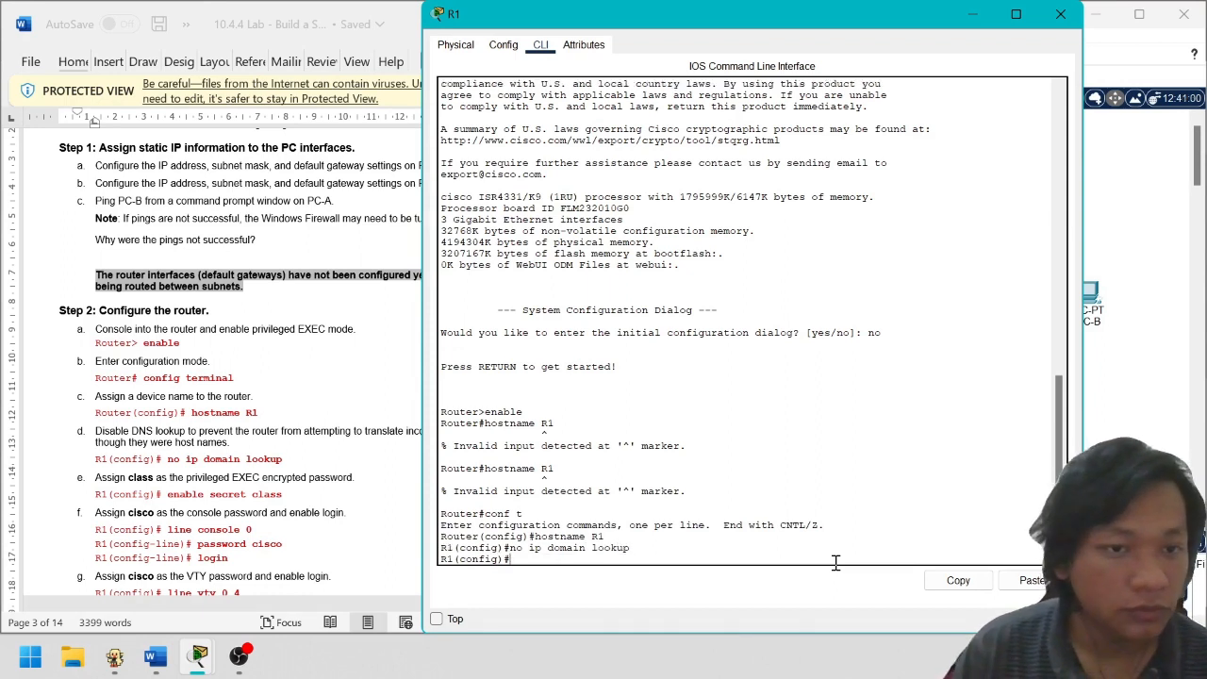
Set the privileged EXEC enable secret to the lab password
type("enable")
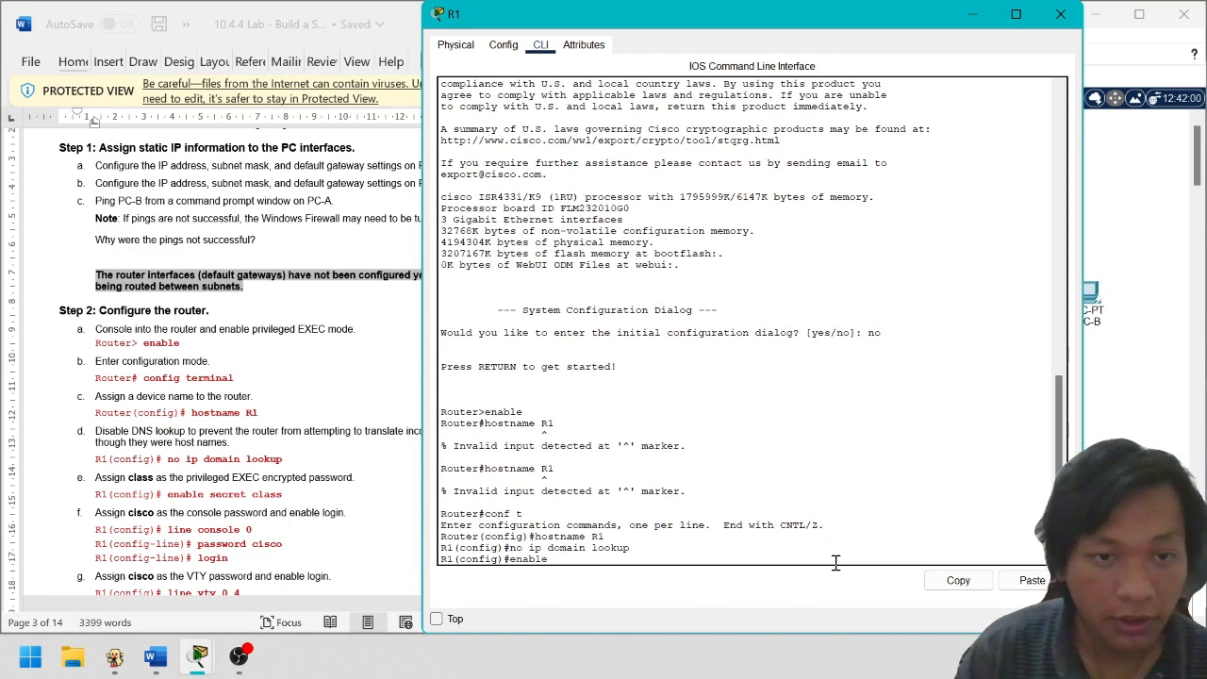
type(" s")
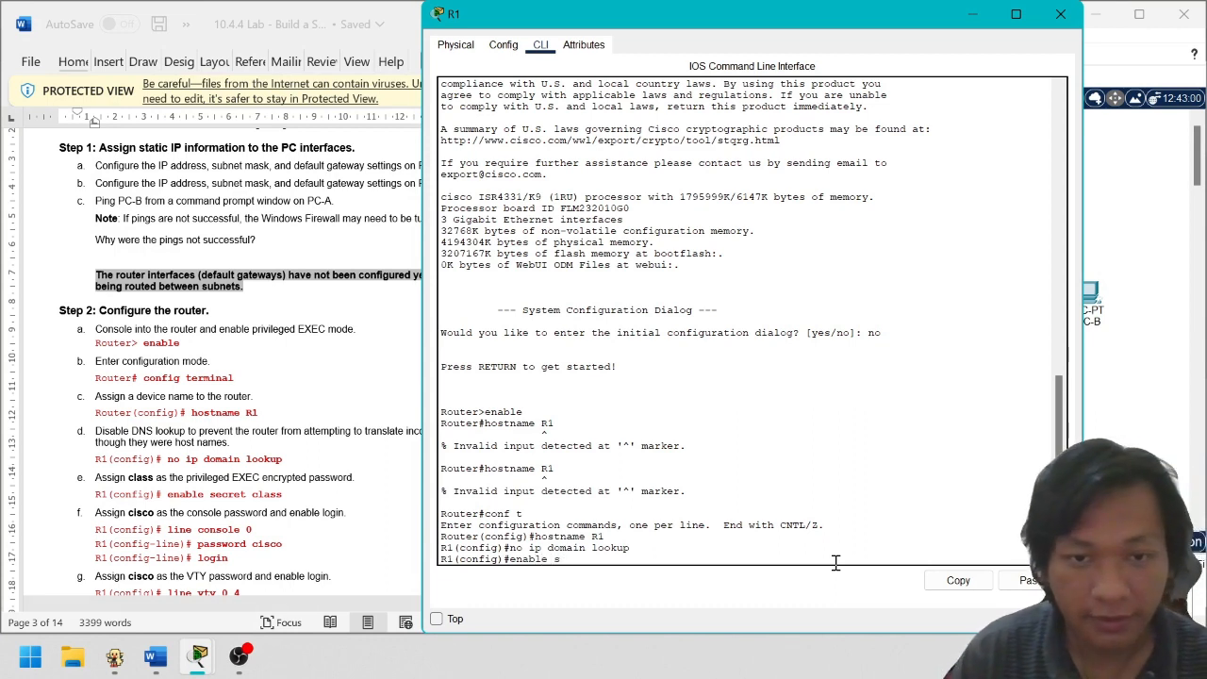
type("ecr")
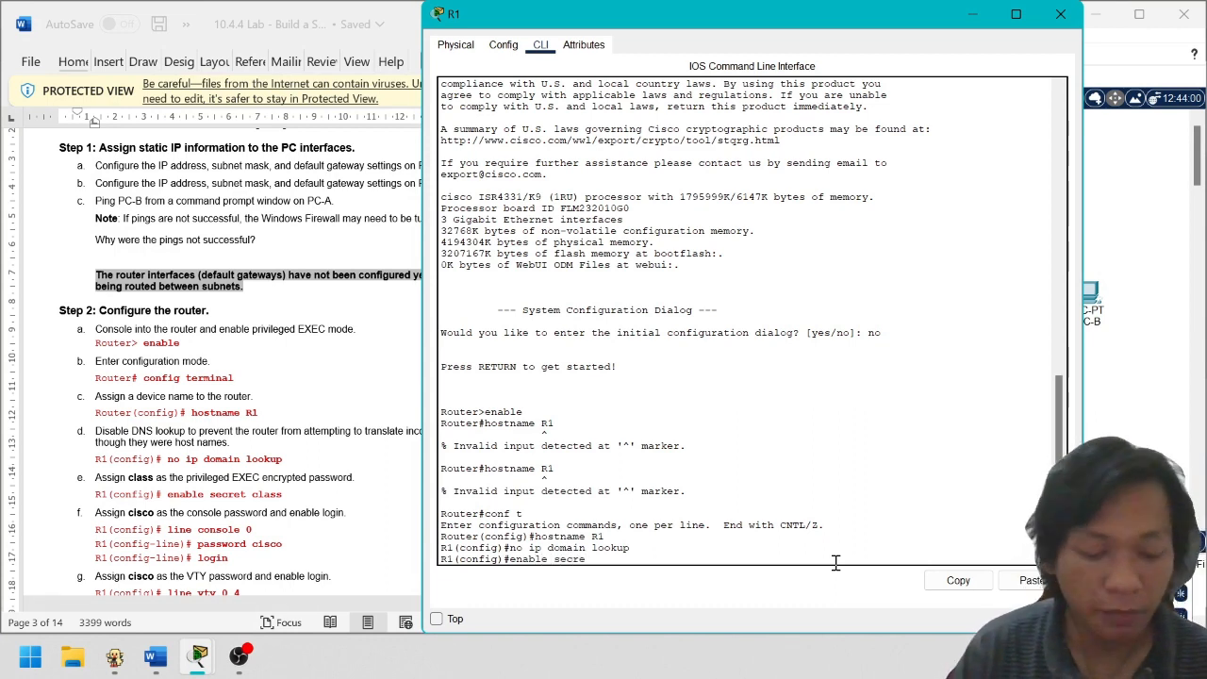
type("et")
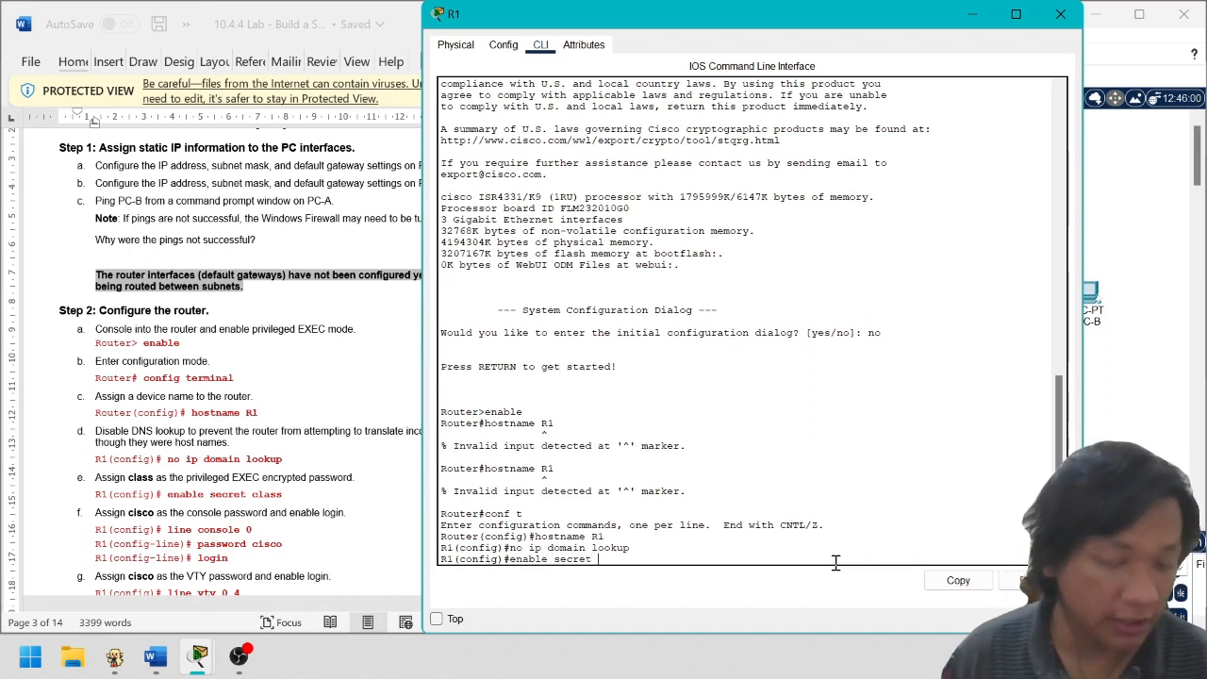
type(" class")
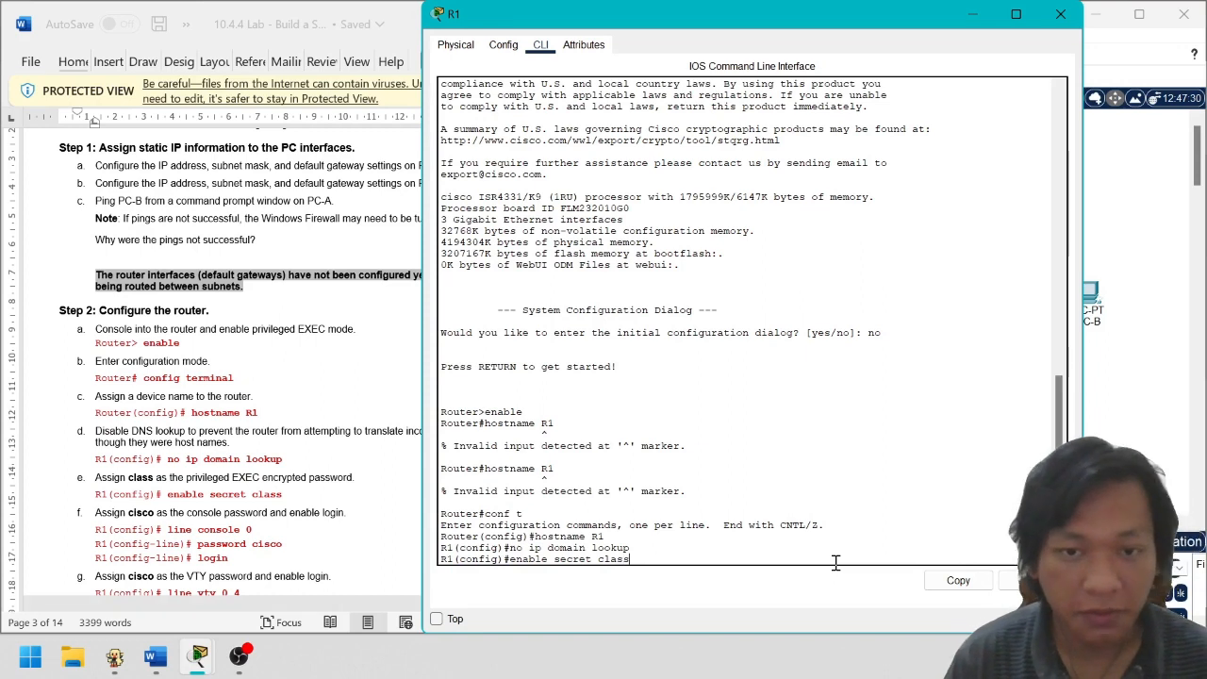
key("Return")
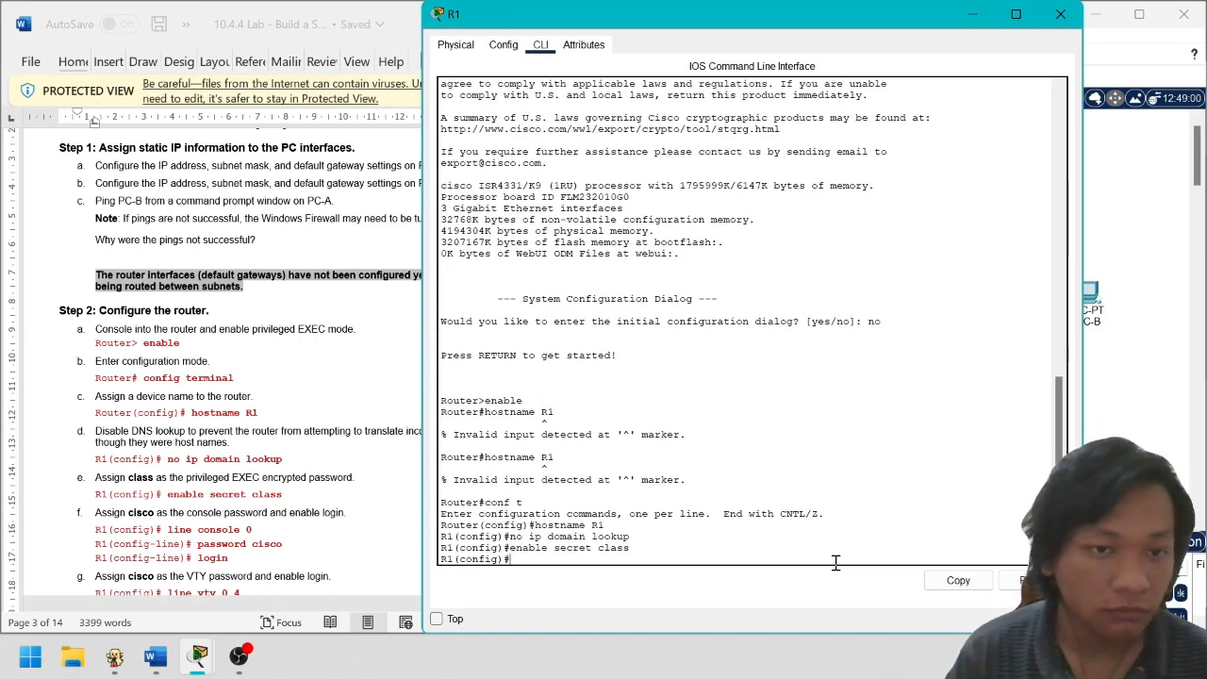
type("line")
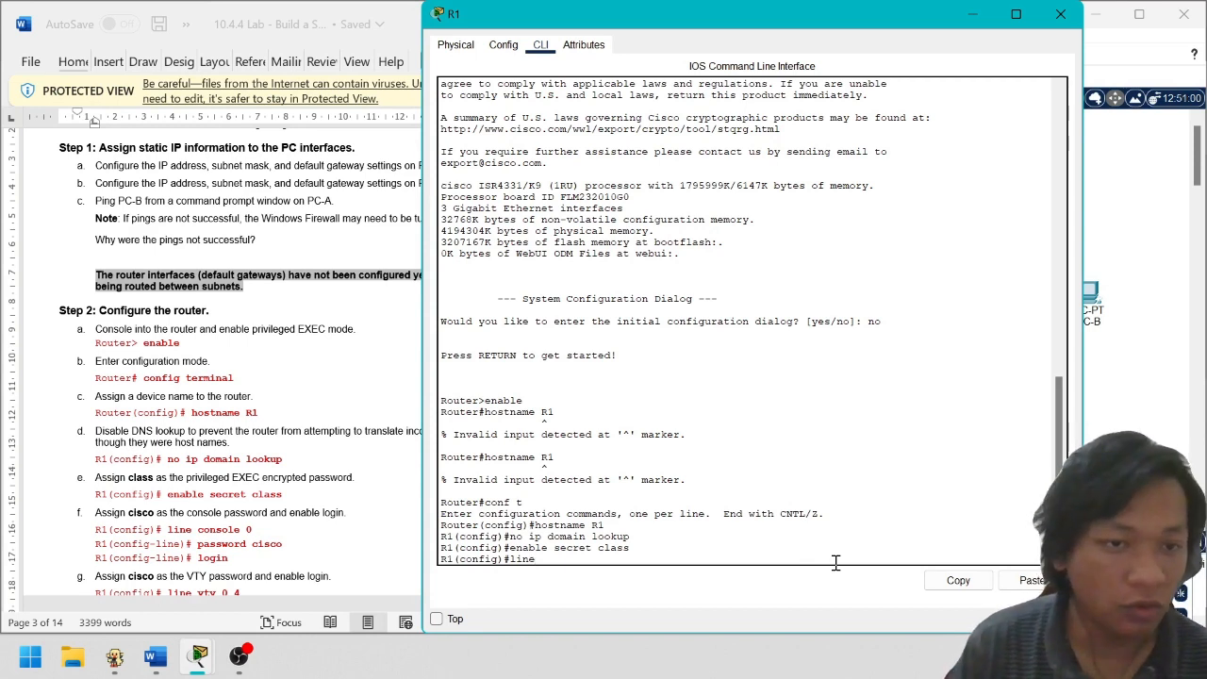
type(" con")
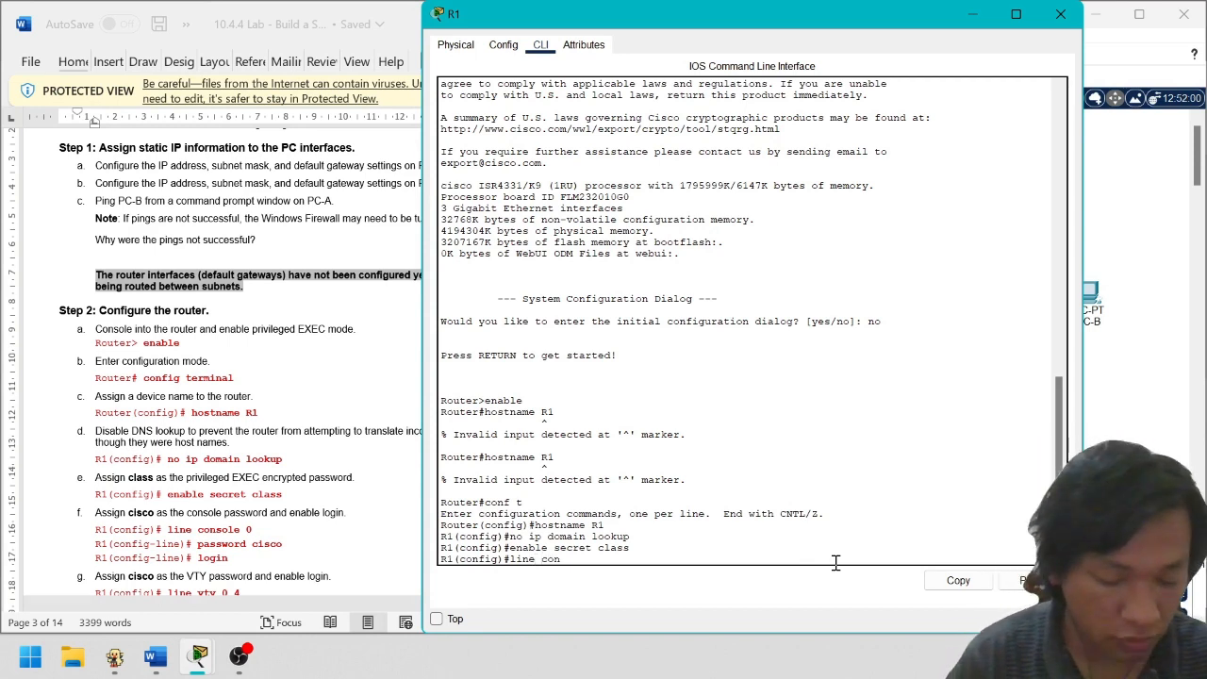
type("sole 0")
Give console line 0 the lab password, fixing the misspelled password command, and require login
key("Return")
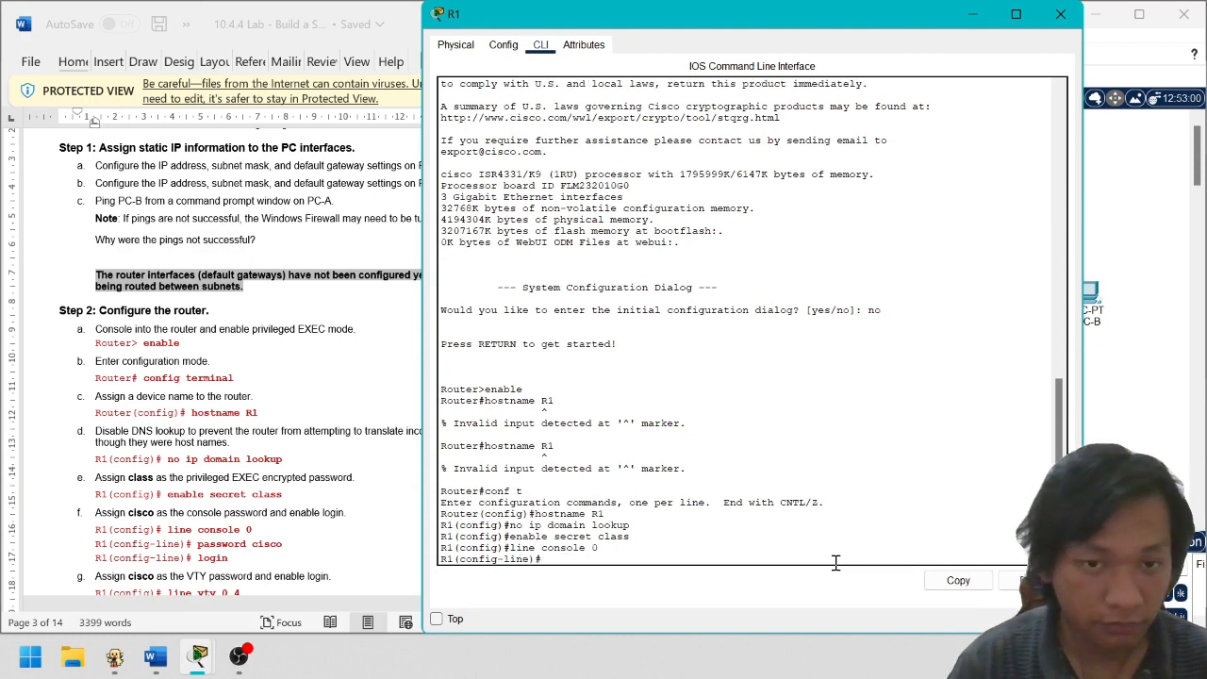
type("pasw")
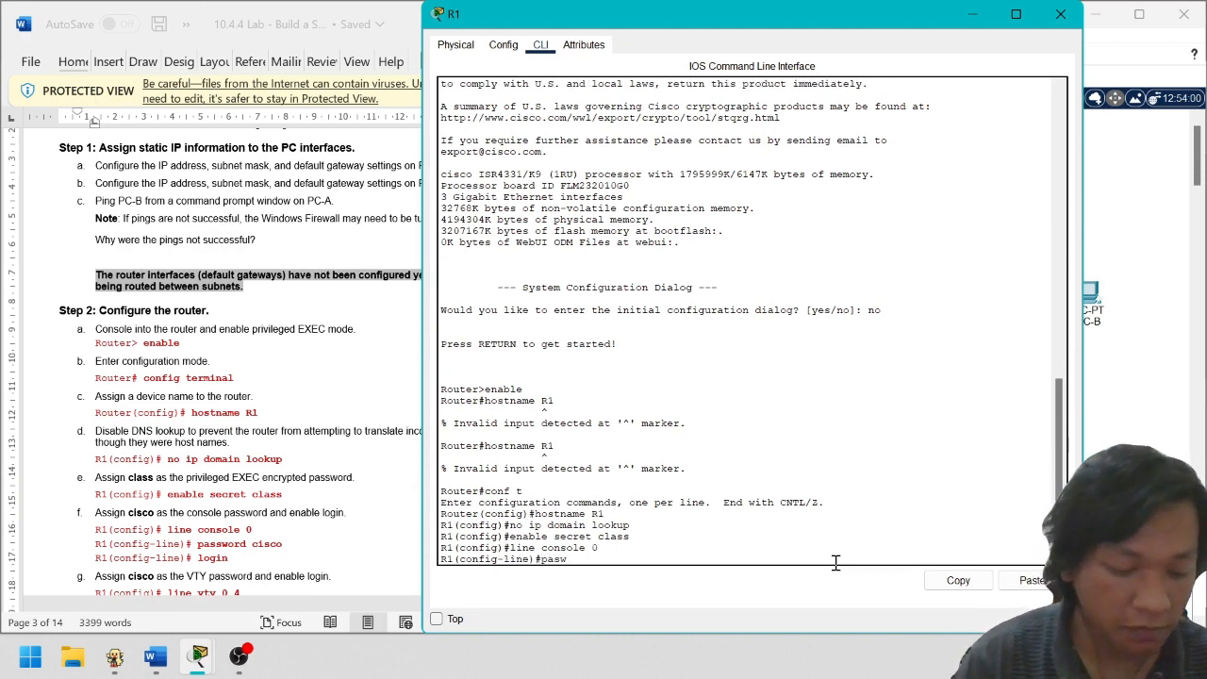
key("BackSpace")
type("sword cisco")
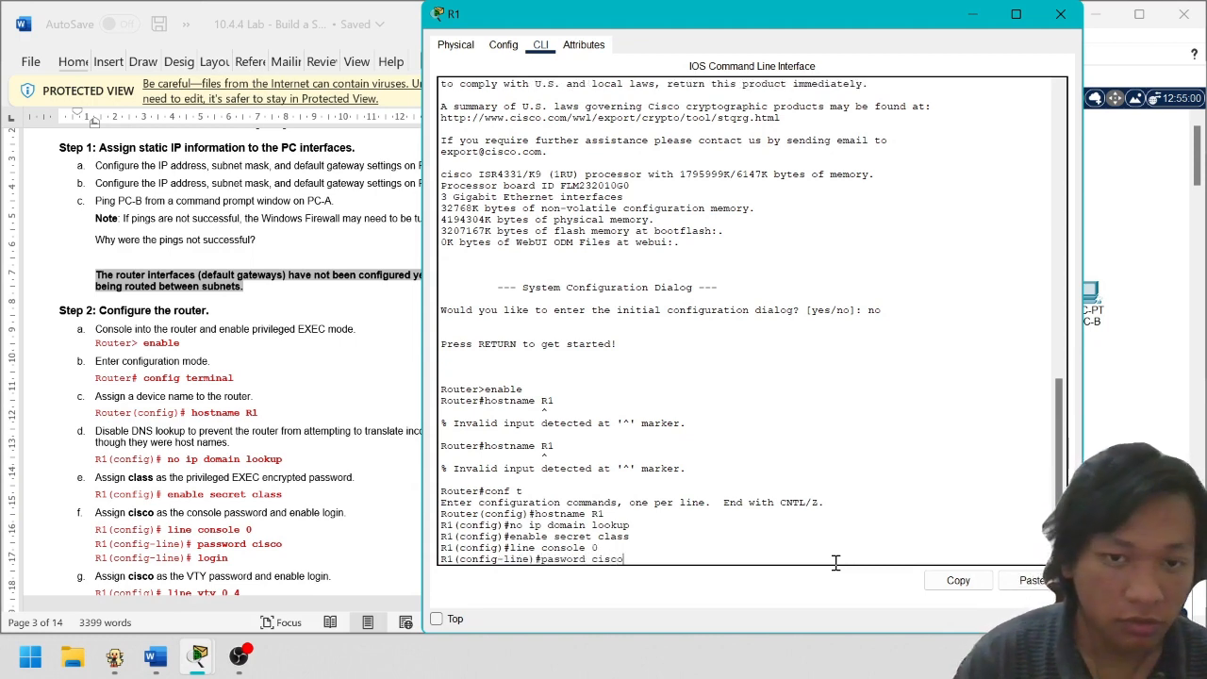
key("Return")
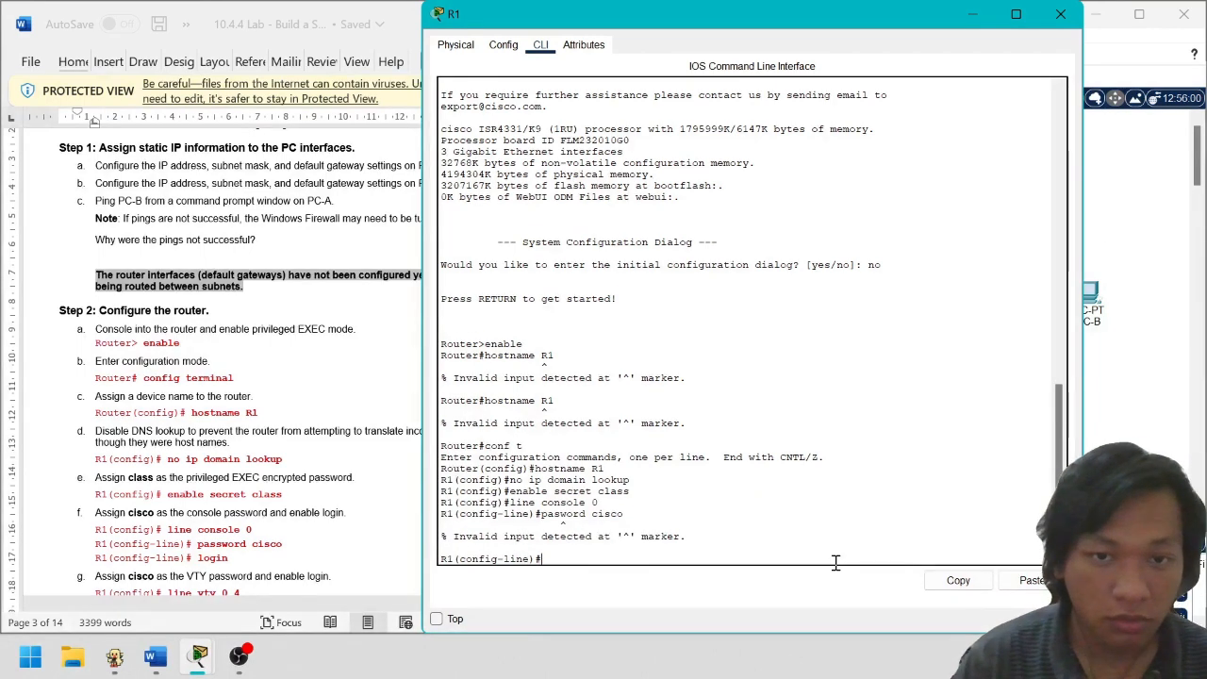
key("Up")
type("s")
key("Return")
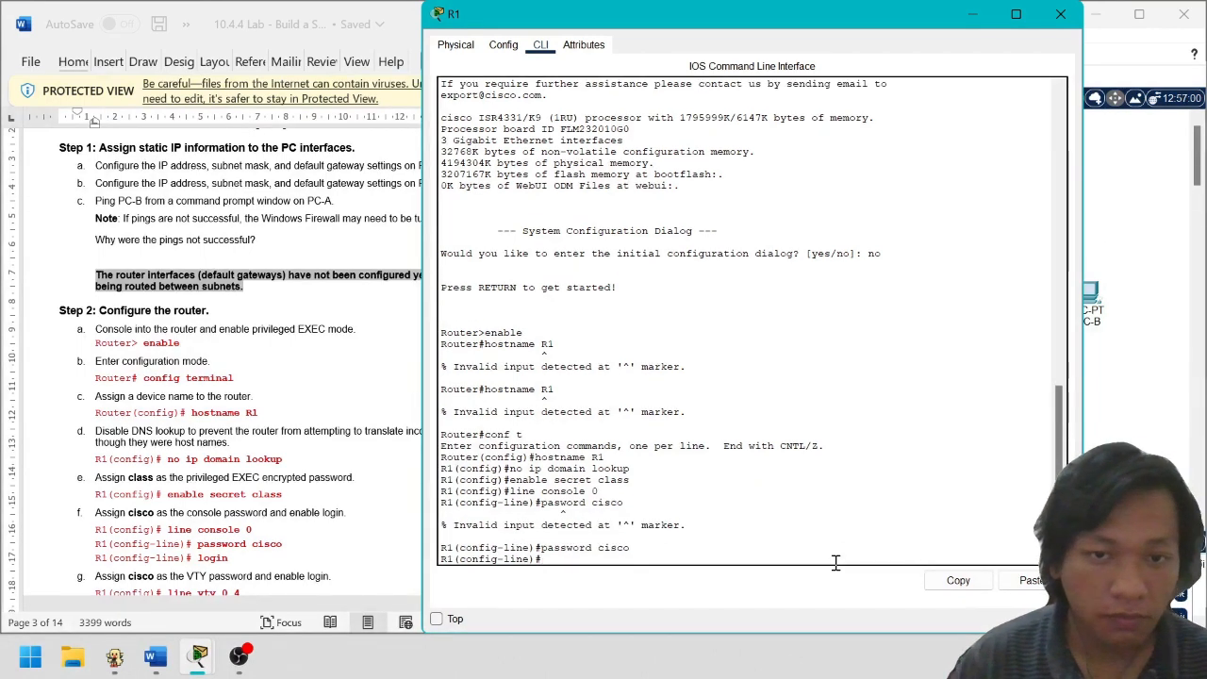
type("login")
key("Return")
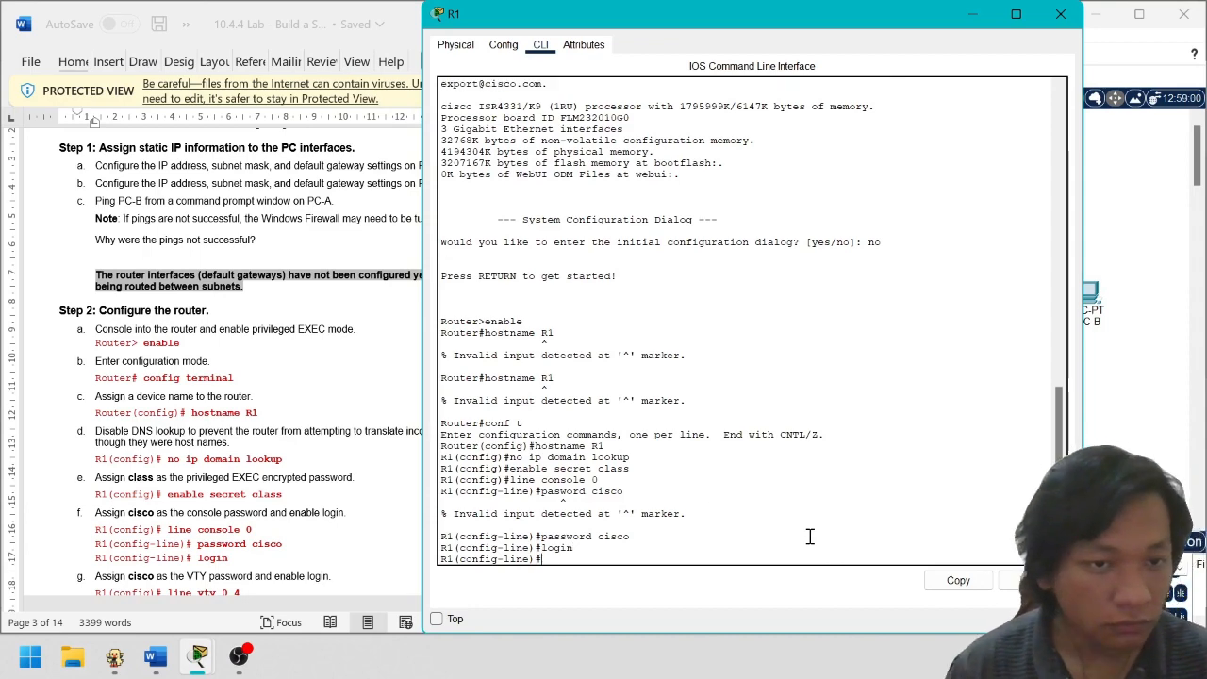
scroll(266, 471, "down", 2)
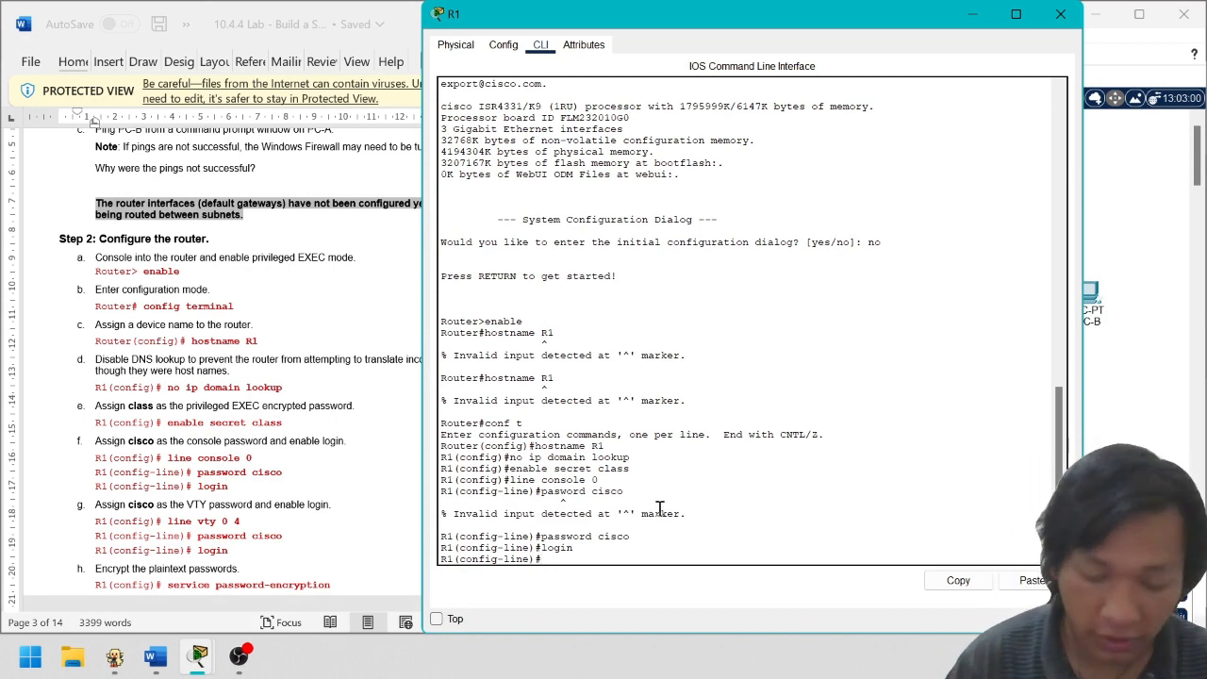
Leave console line configuration and enter configuration for line vty 0 4
type("exit")
key("Return")
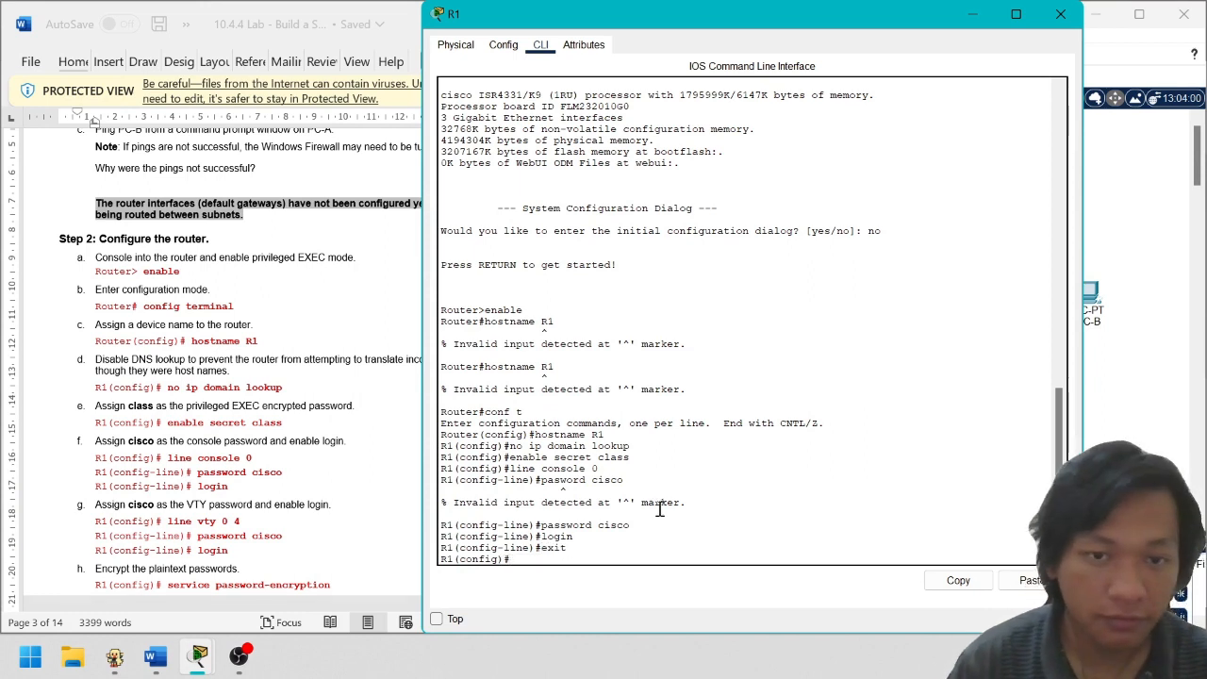
type("lion")
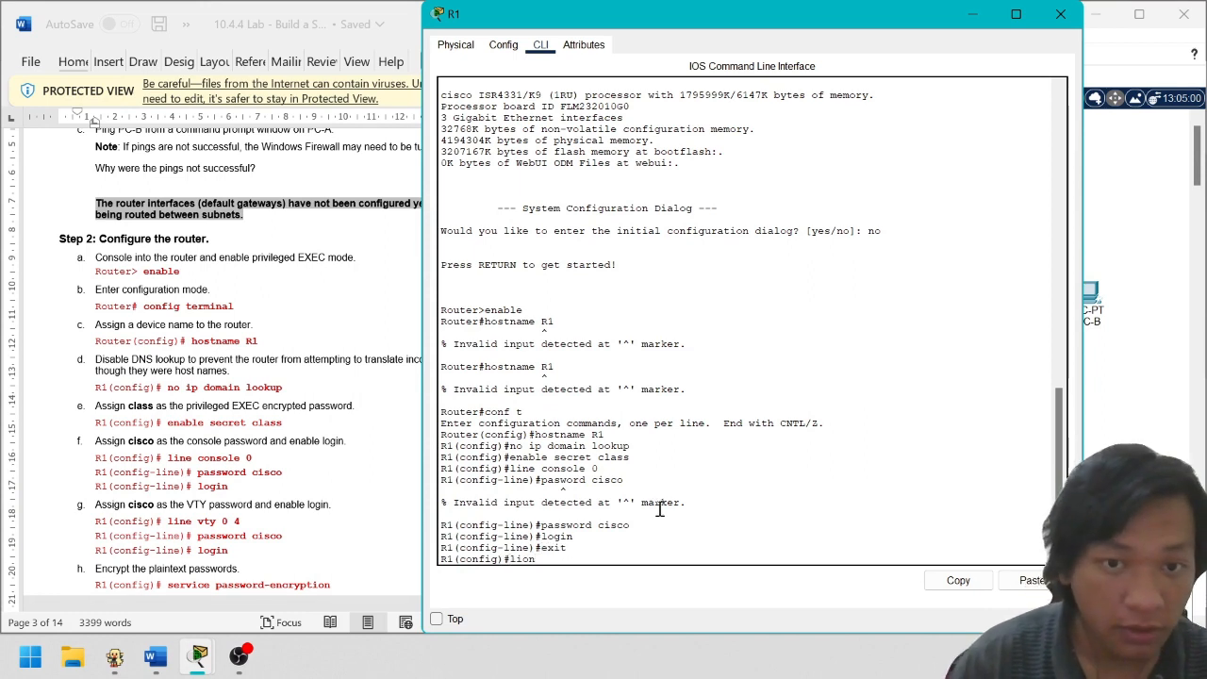
key("BackSpace")
key("BackSpace")
type("ne vt")
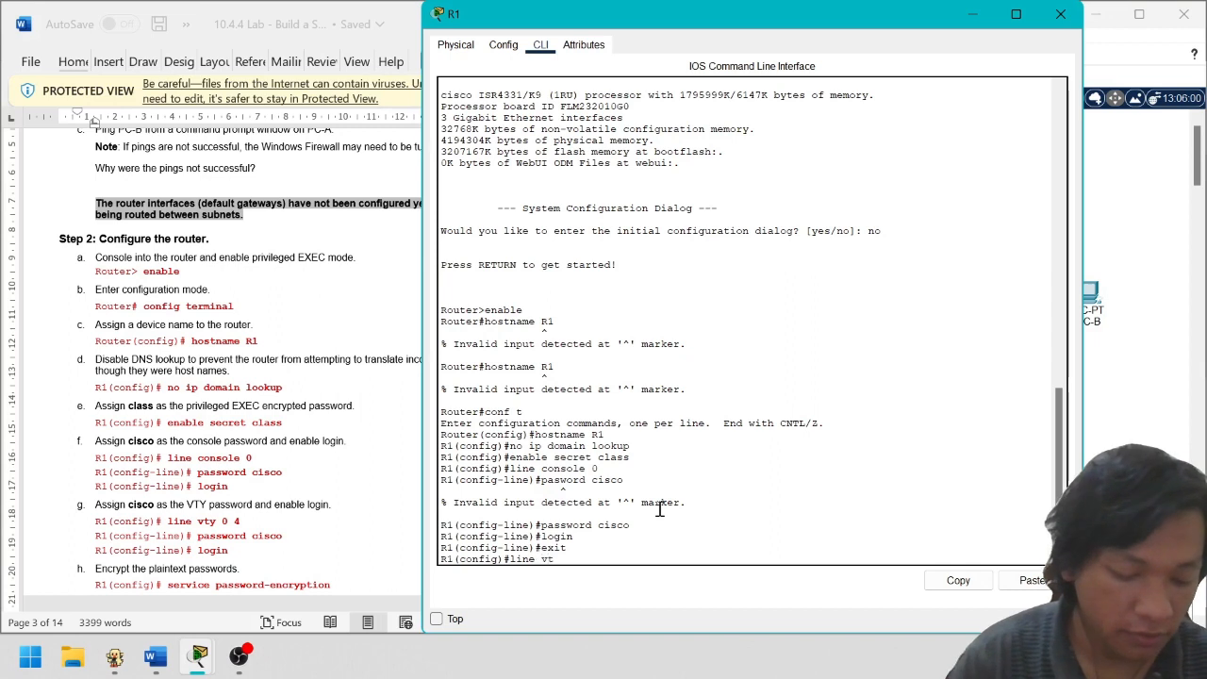
type("y 0 4")
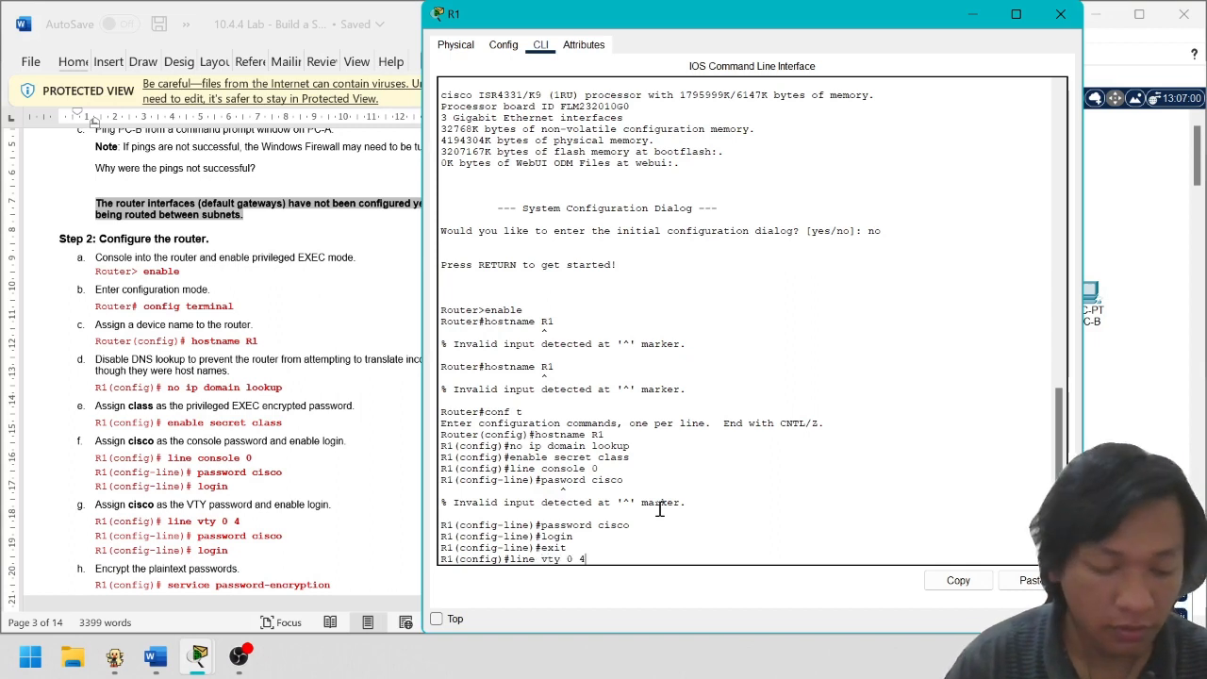
key("Return")
Set the lab password on VTY lines 0–4, require login, and exit to global configuration
type("pasw")
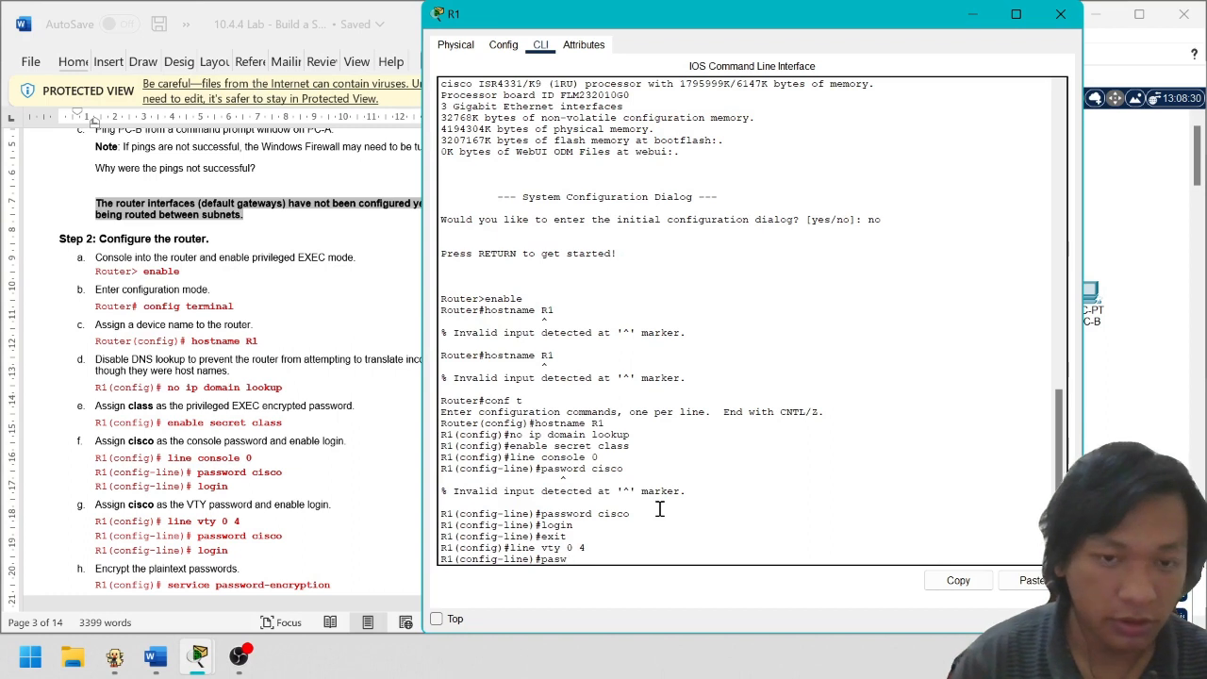
key("BackSpace")
type("sw")
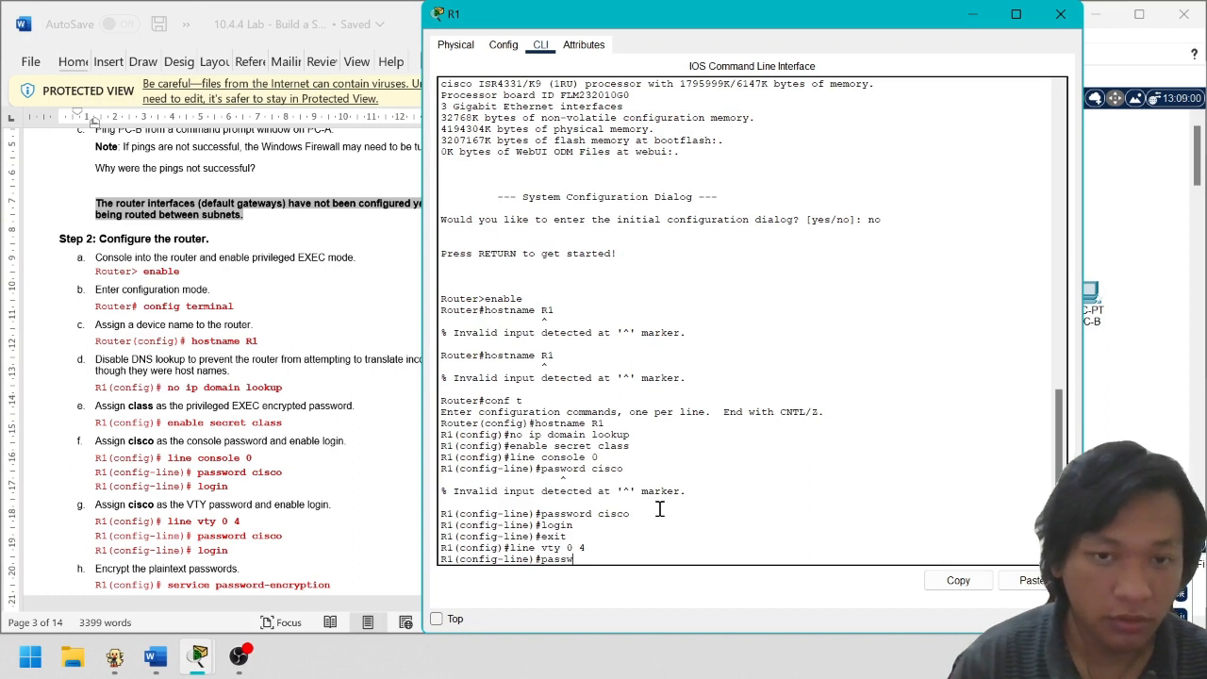
type("ord cisco")
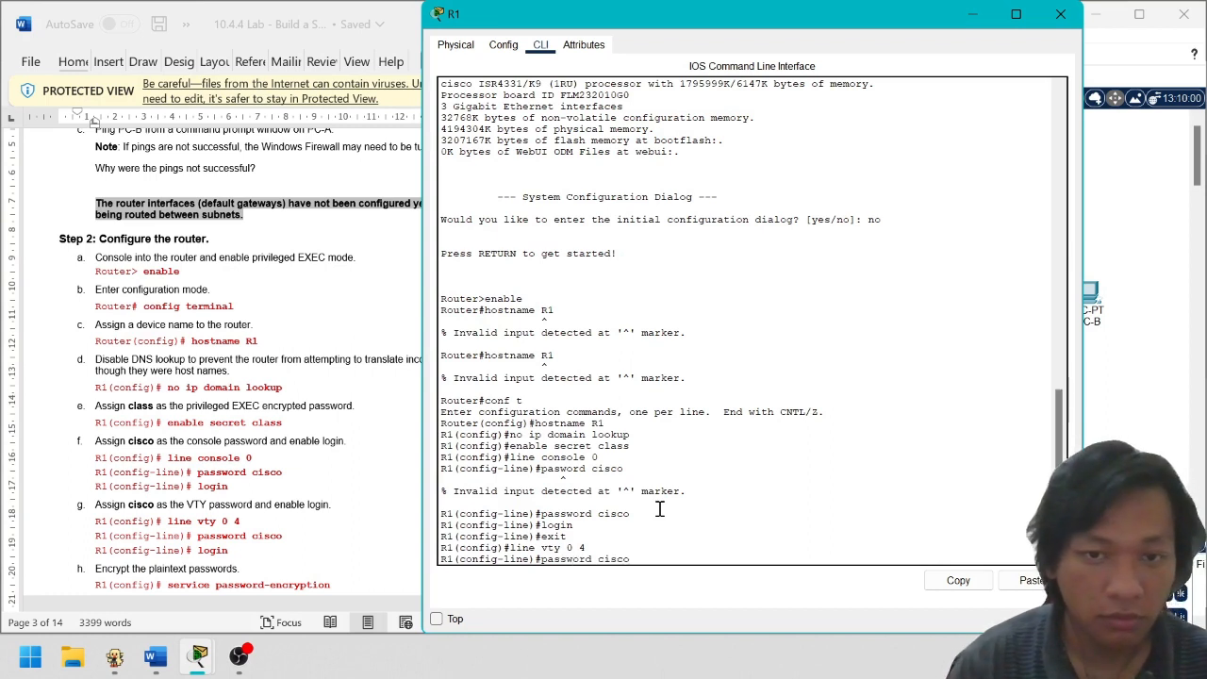
key("Return")
type("login")
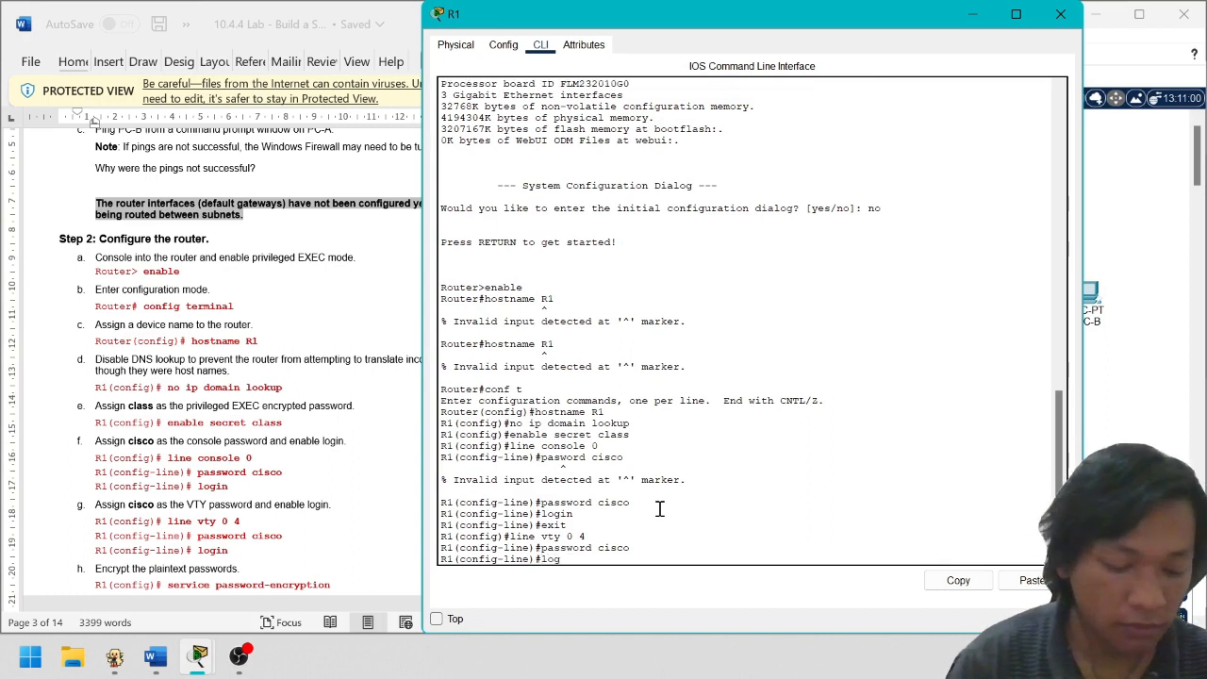
key("Return")
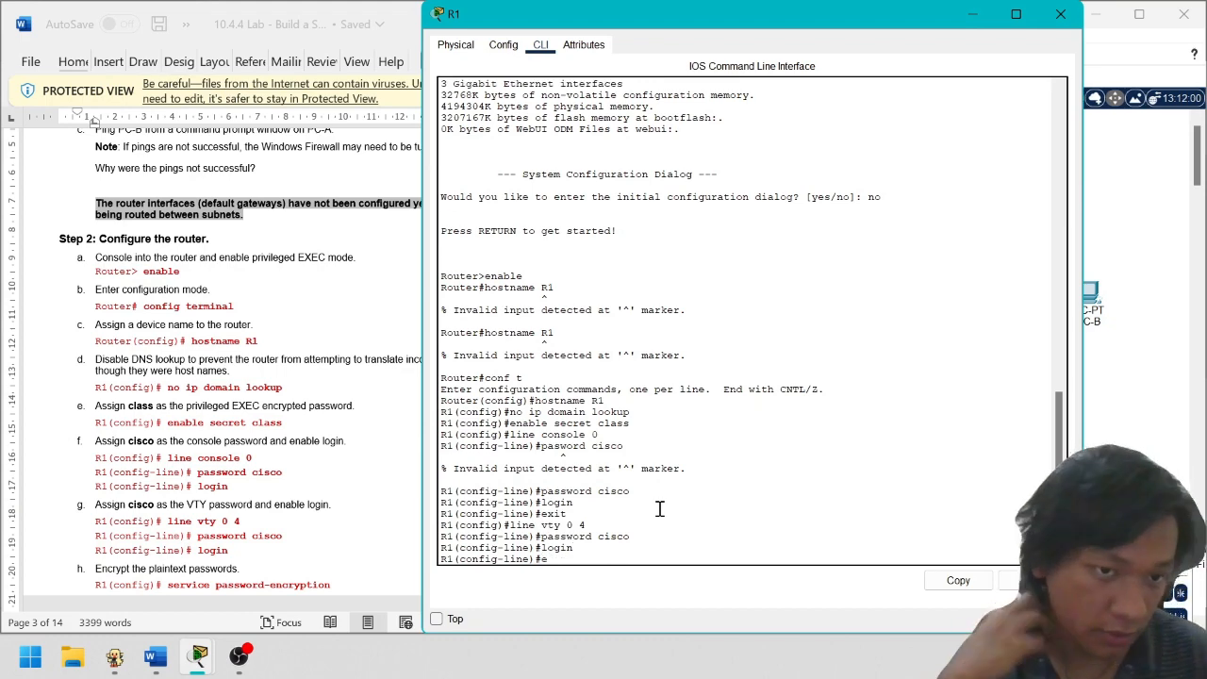
type("exit")
key("Return")
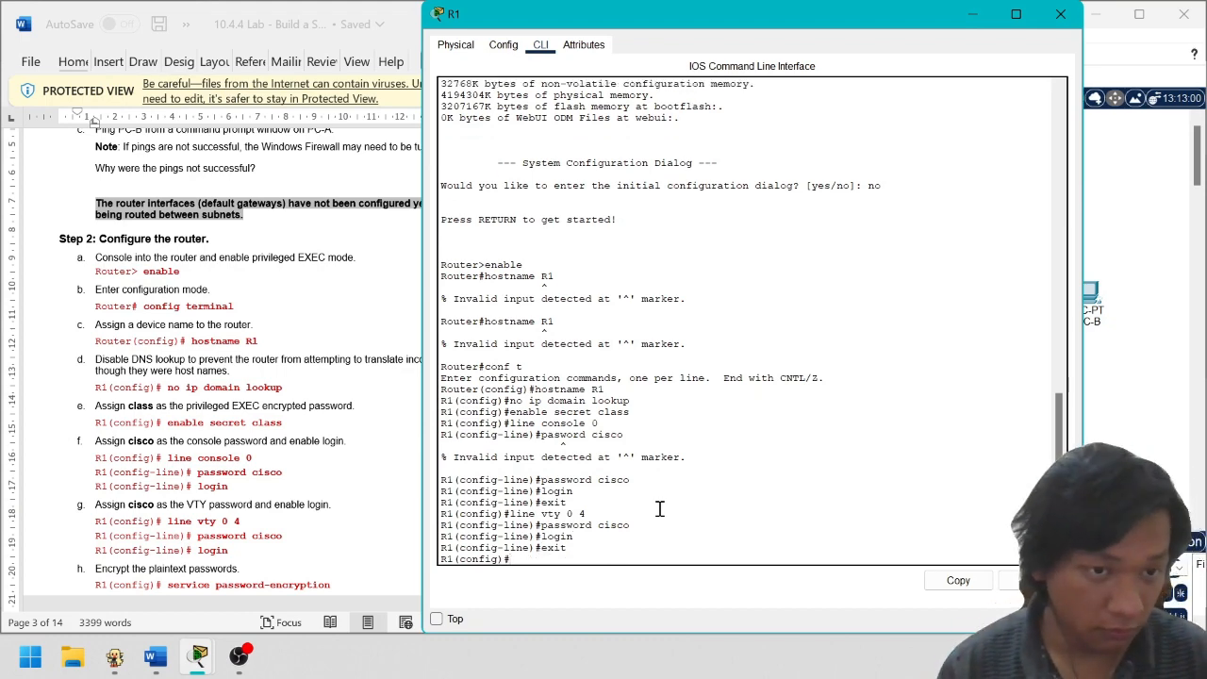
scroll(311, 396, "down", 4)
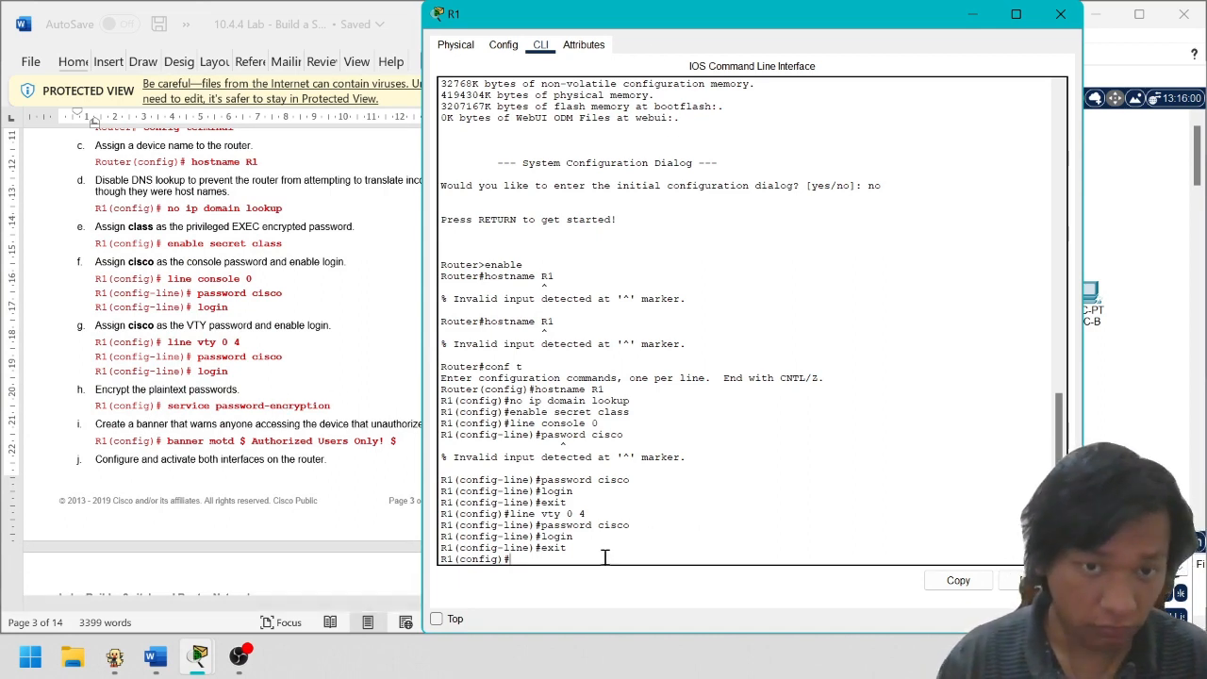
Enable service password-encryption and add the MOTD banner '$ Authorized Users Only $'
type("er")
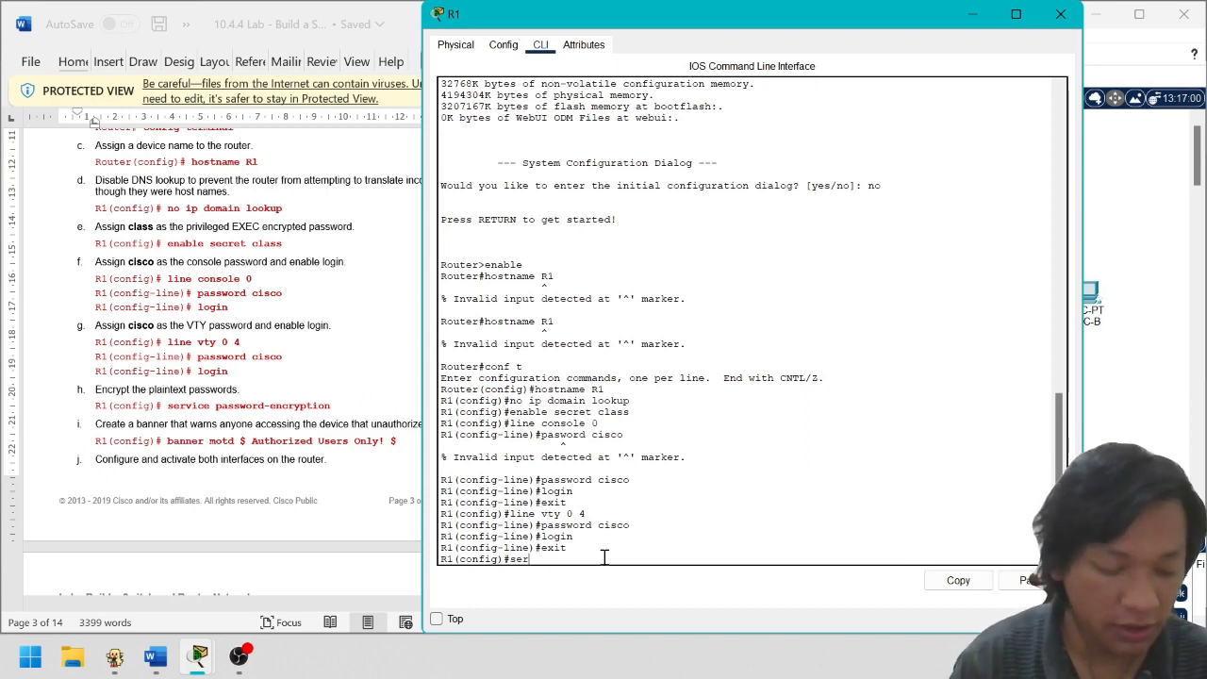
type("vice passwo")
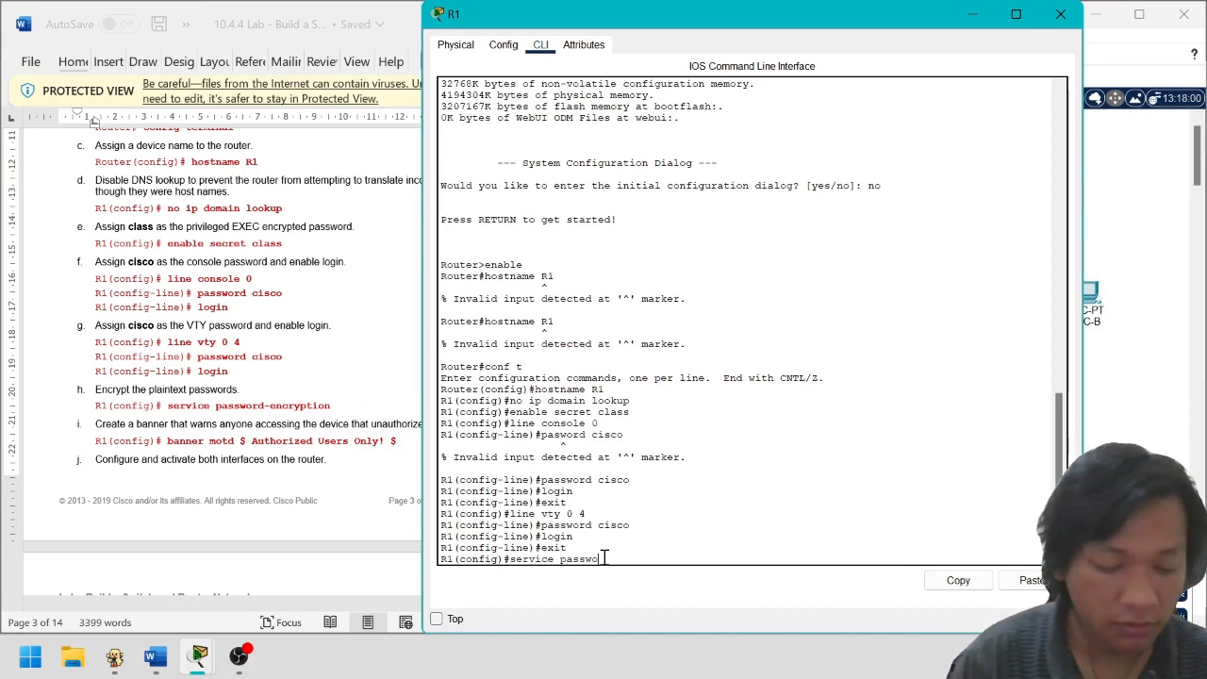
type("rd-enc")
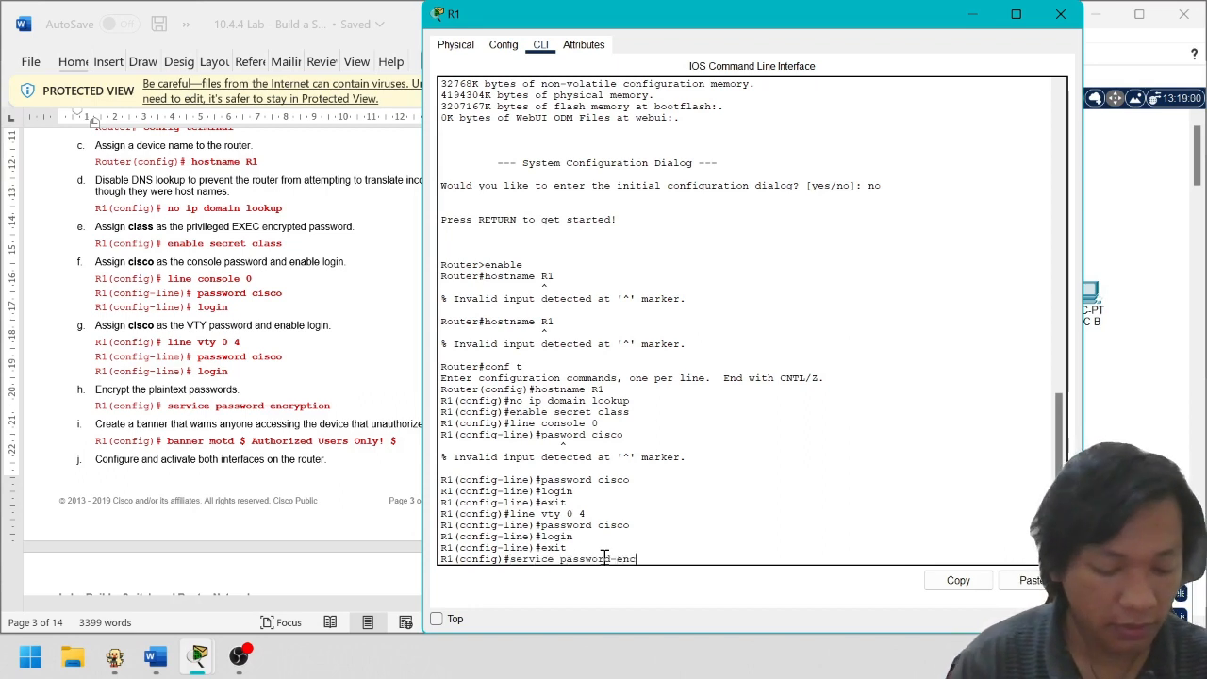
type("ryp")
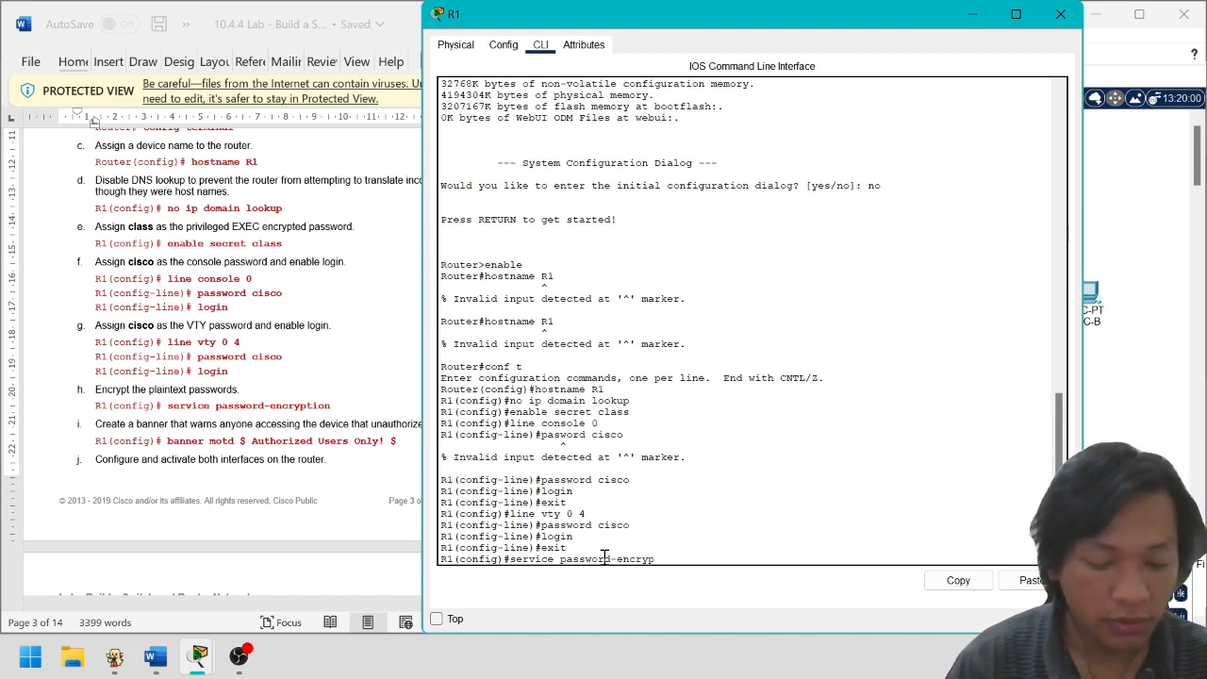
type("tion")
key("Return")
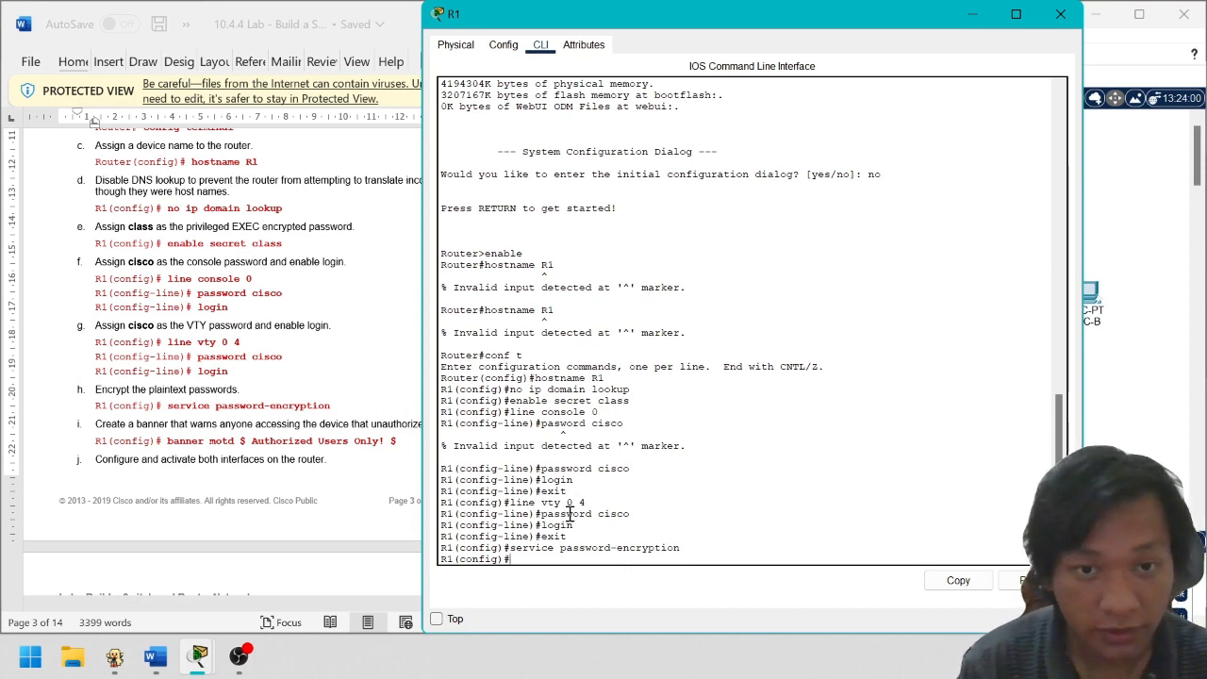
type("banner")
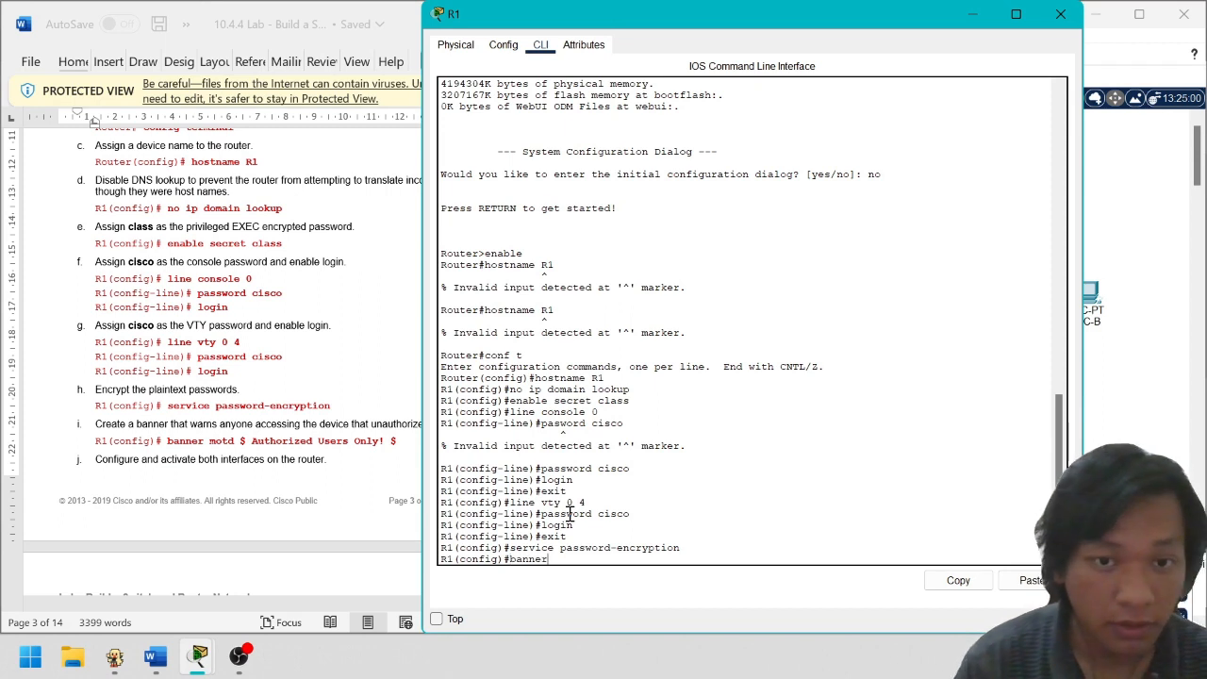
type(" motd")
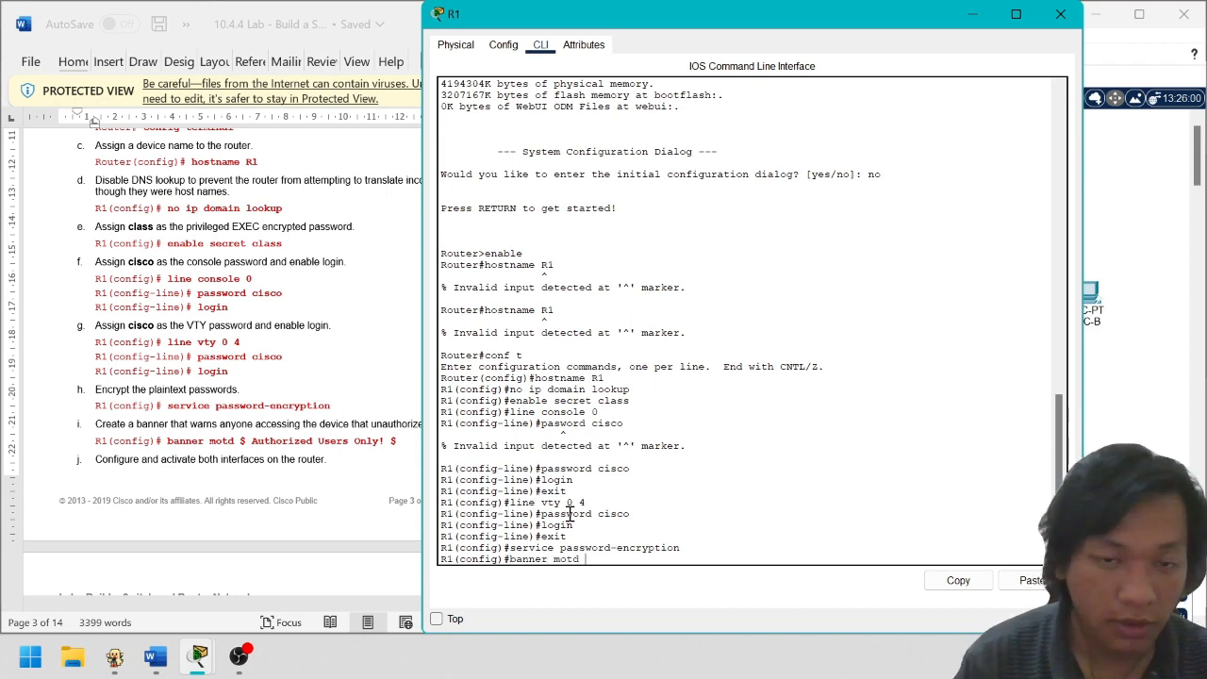
type(" $")
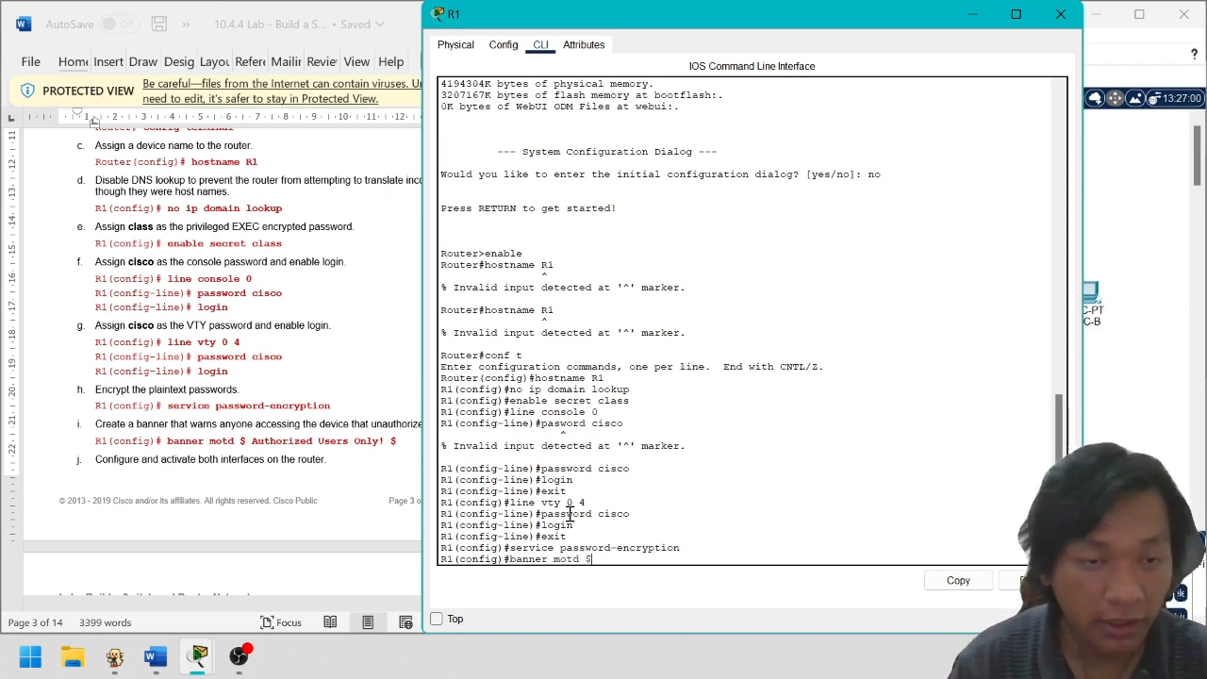
type(" Aut")
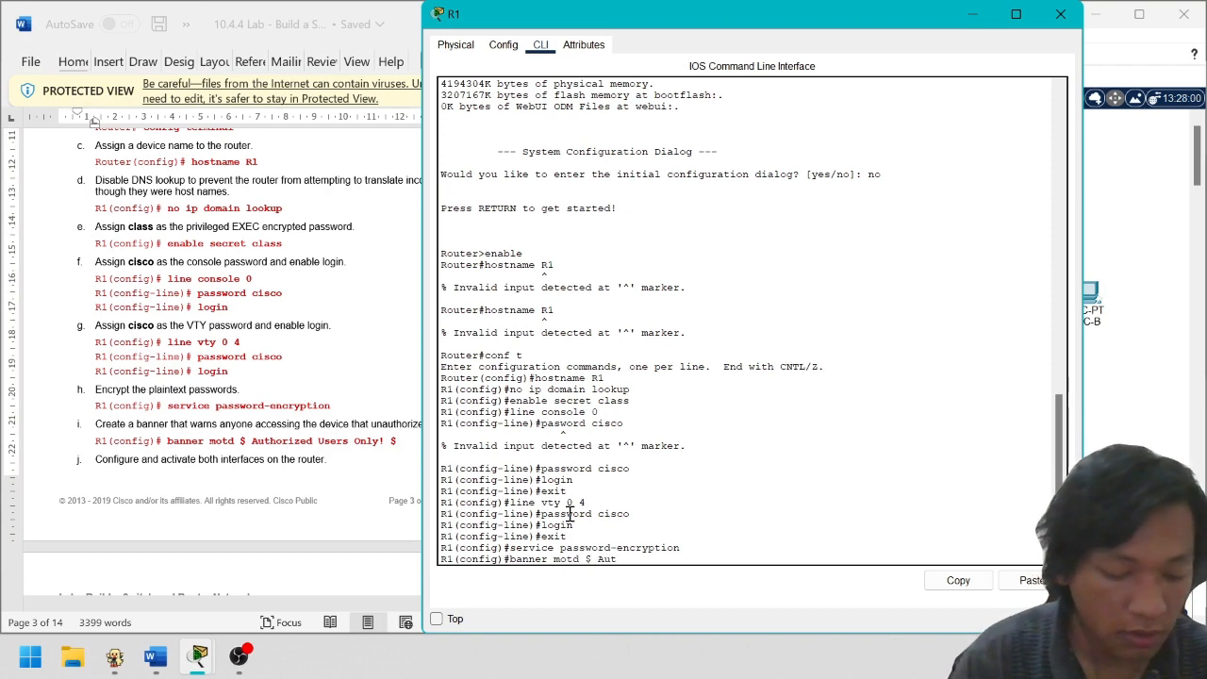
type("horized")
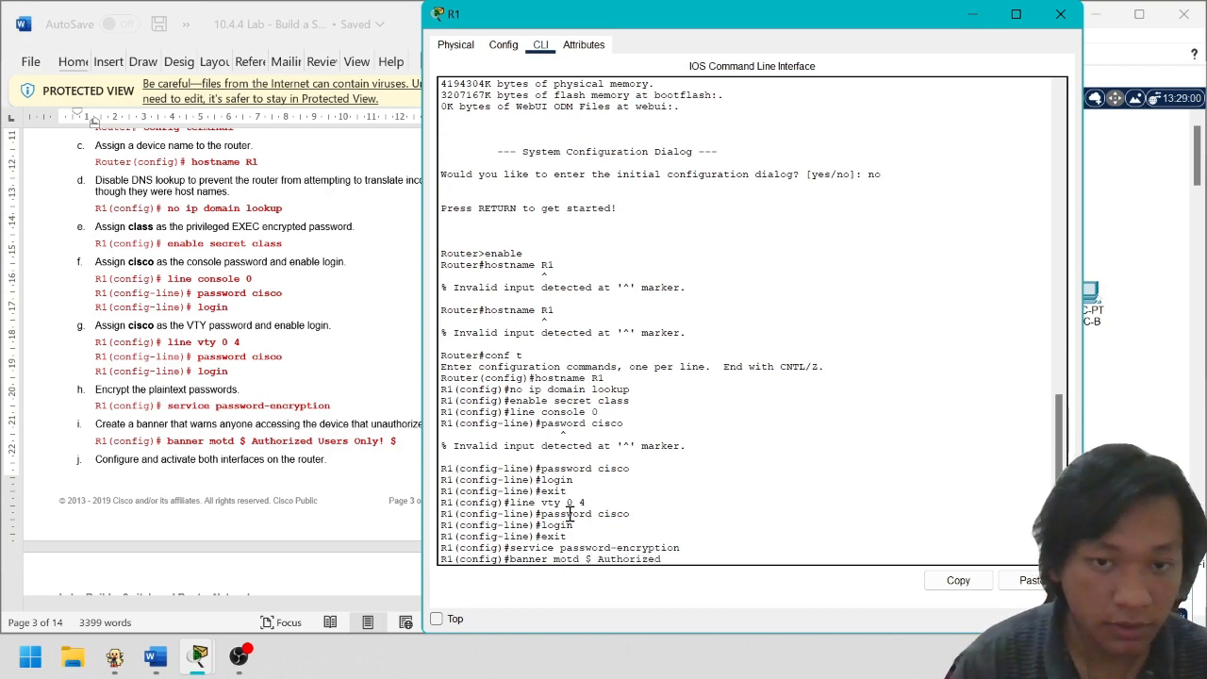
type(" users")
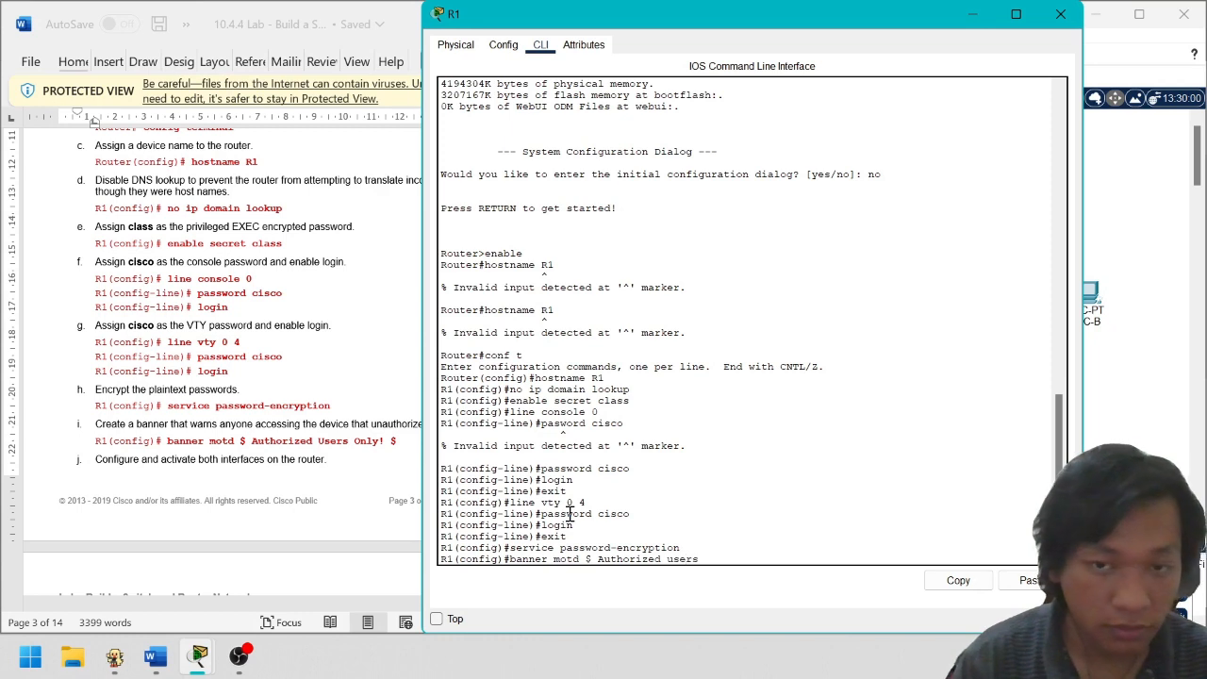
key("BackSpace")
key("BackSpace")
key("BackSpace")
key("BackSpace")
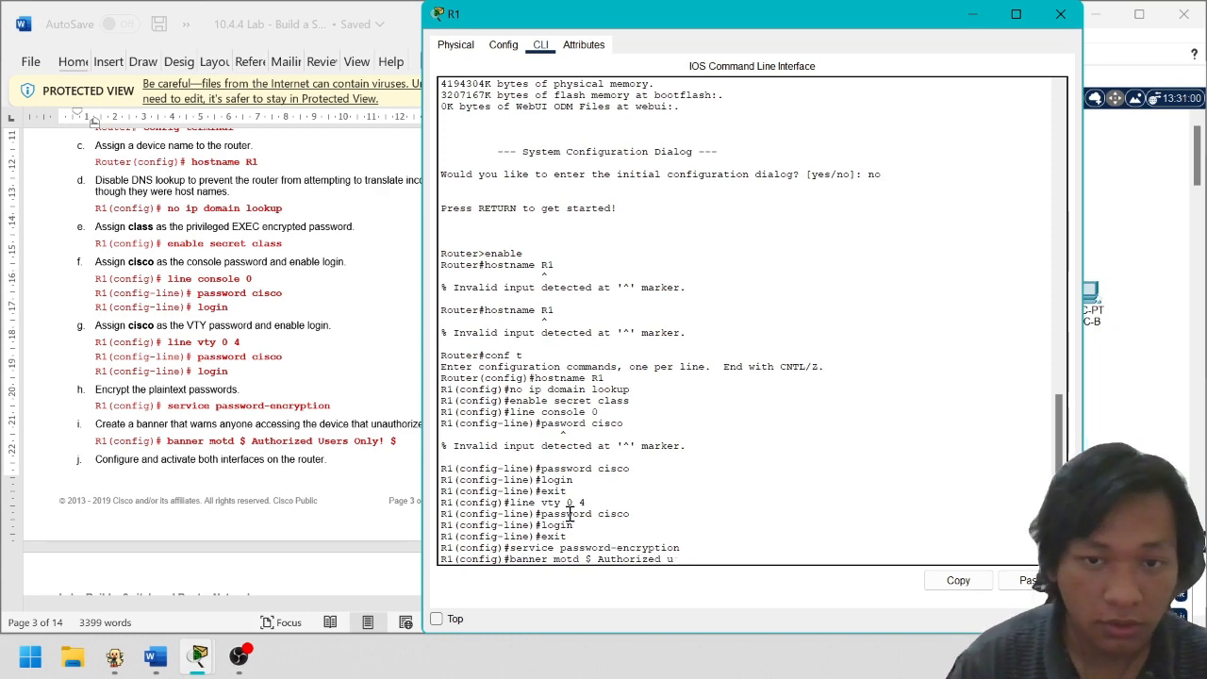
type("Users O")
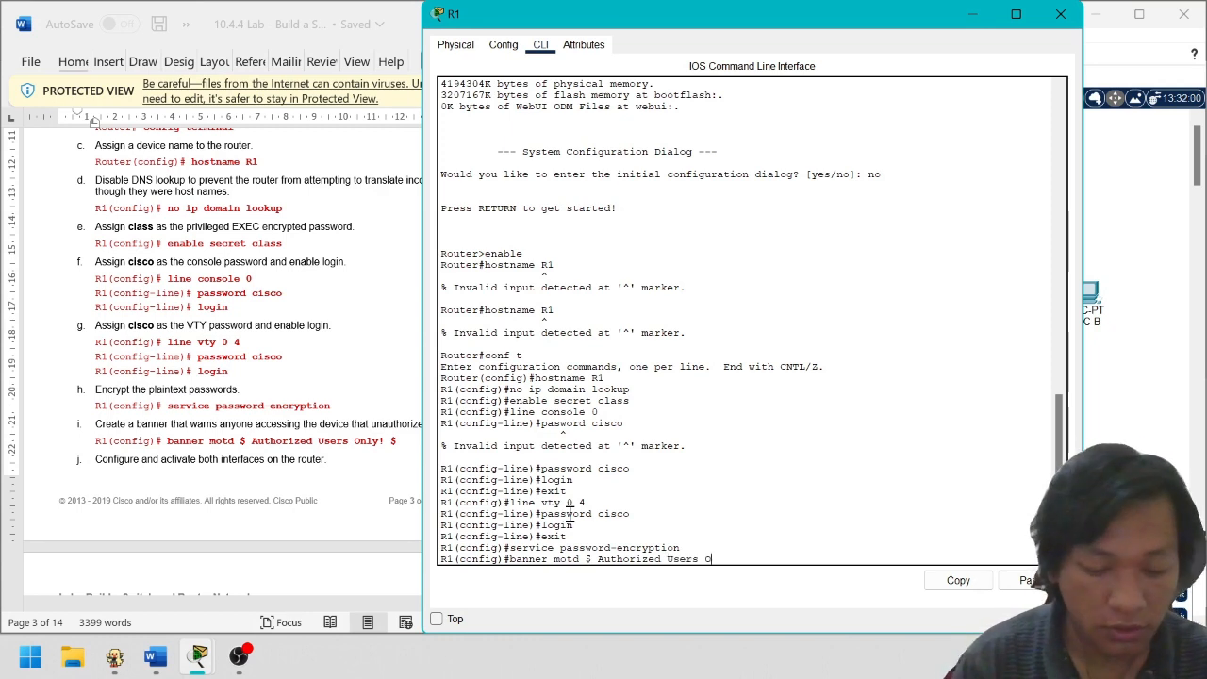
type("nly")
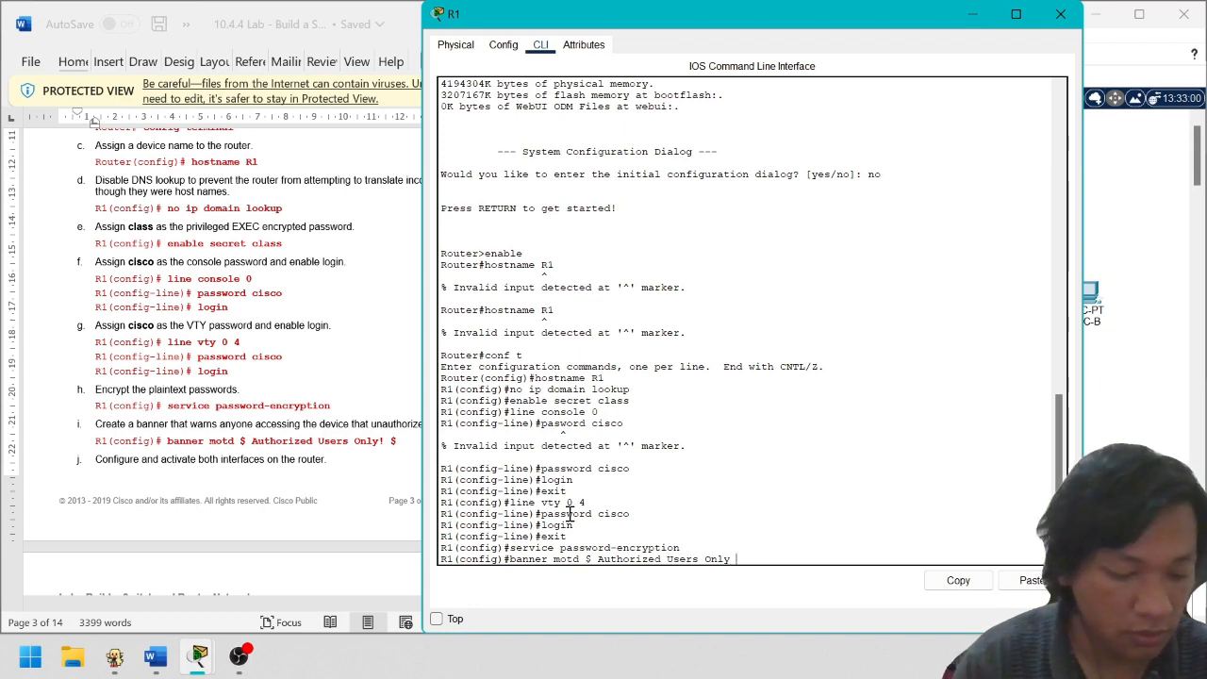
type(" $")
key("Return")
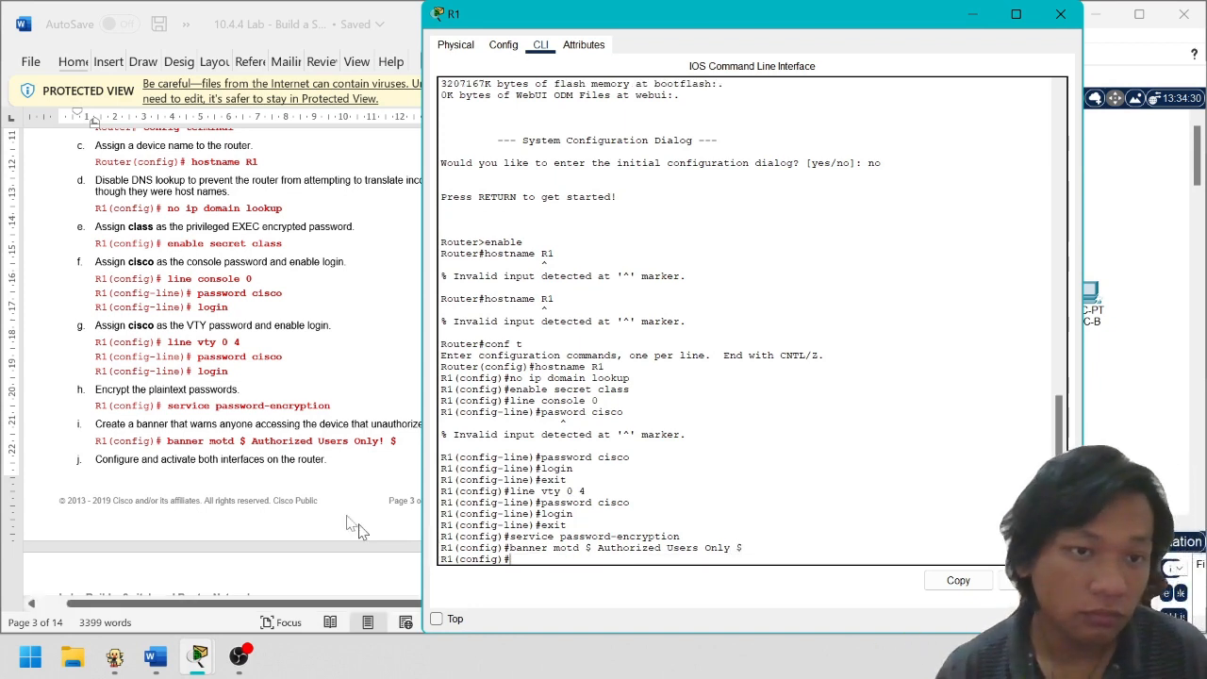
Enter interface g0/0/0 configuration, begin an ip address command, and move the R1 console right
scroll(288, 489, "down", 3)
scroll(288, 490, "down", 1)
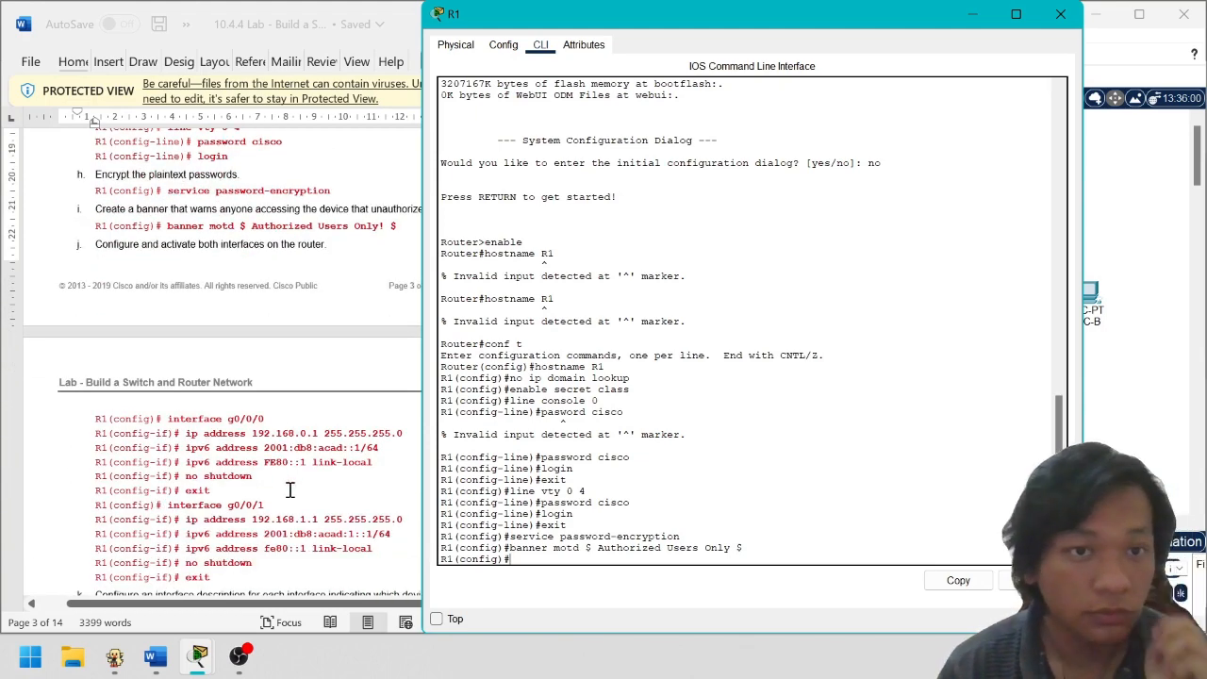
scroll(298, 490, "down", 1)
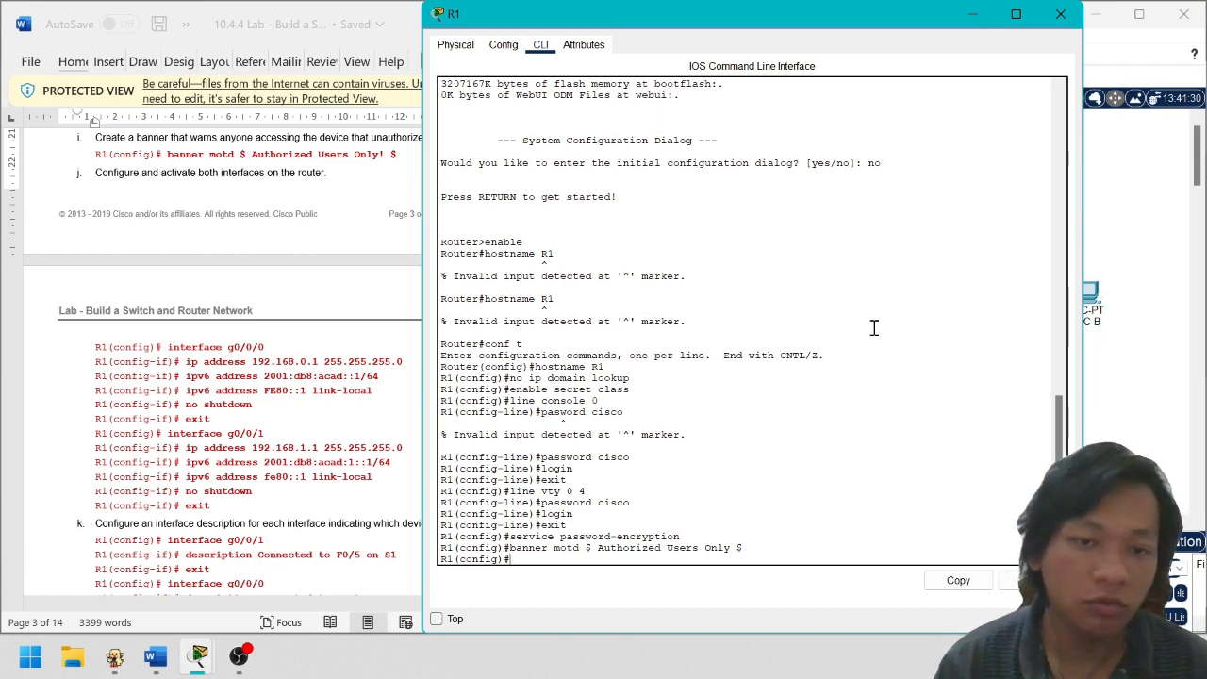
type("interface")
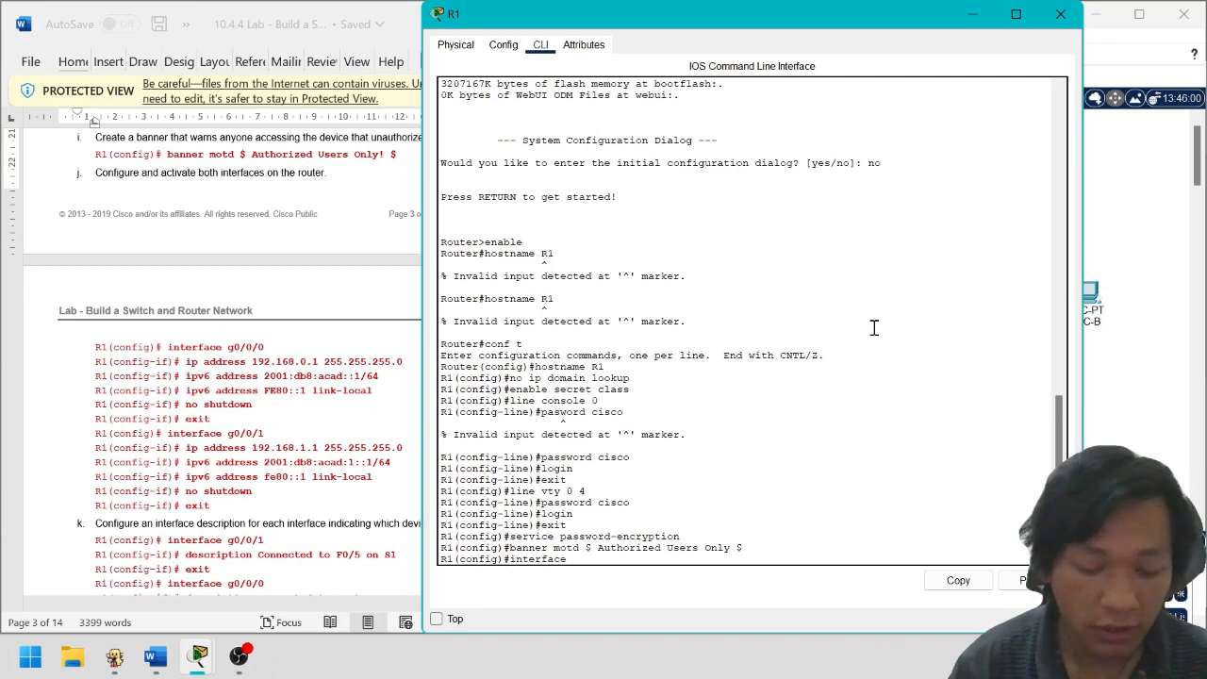
type(" g0/0/0")
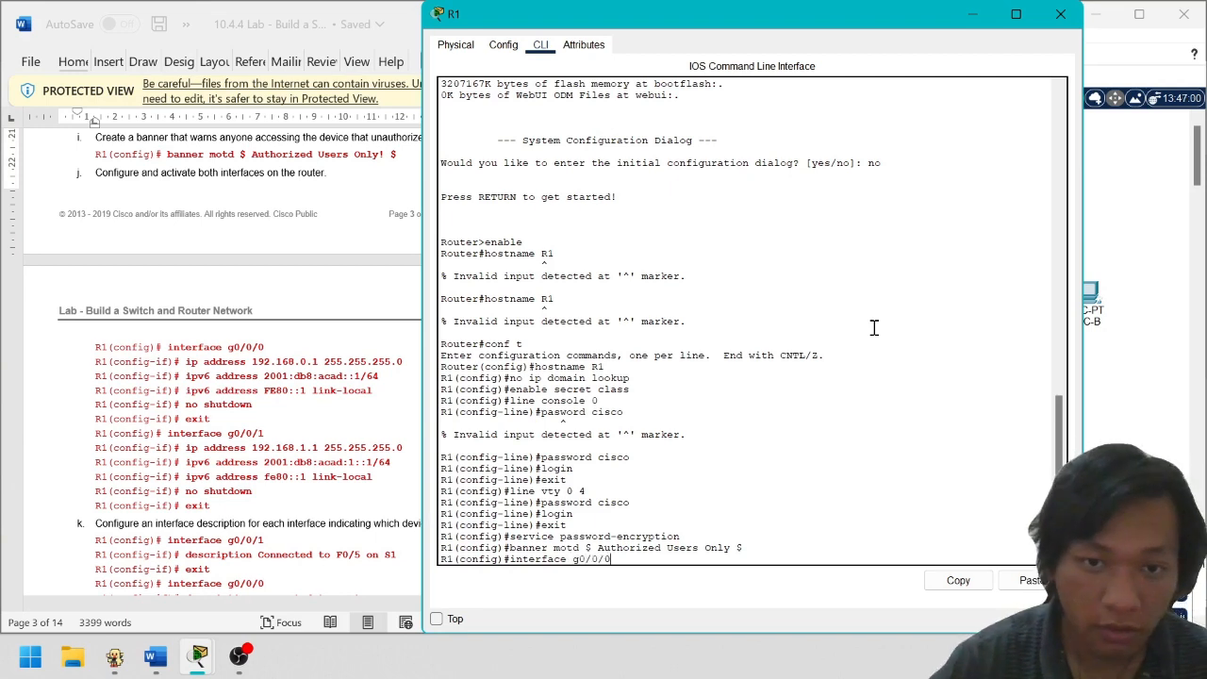
key("Return")
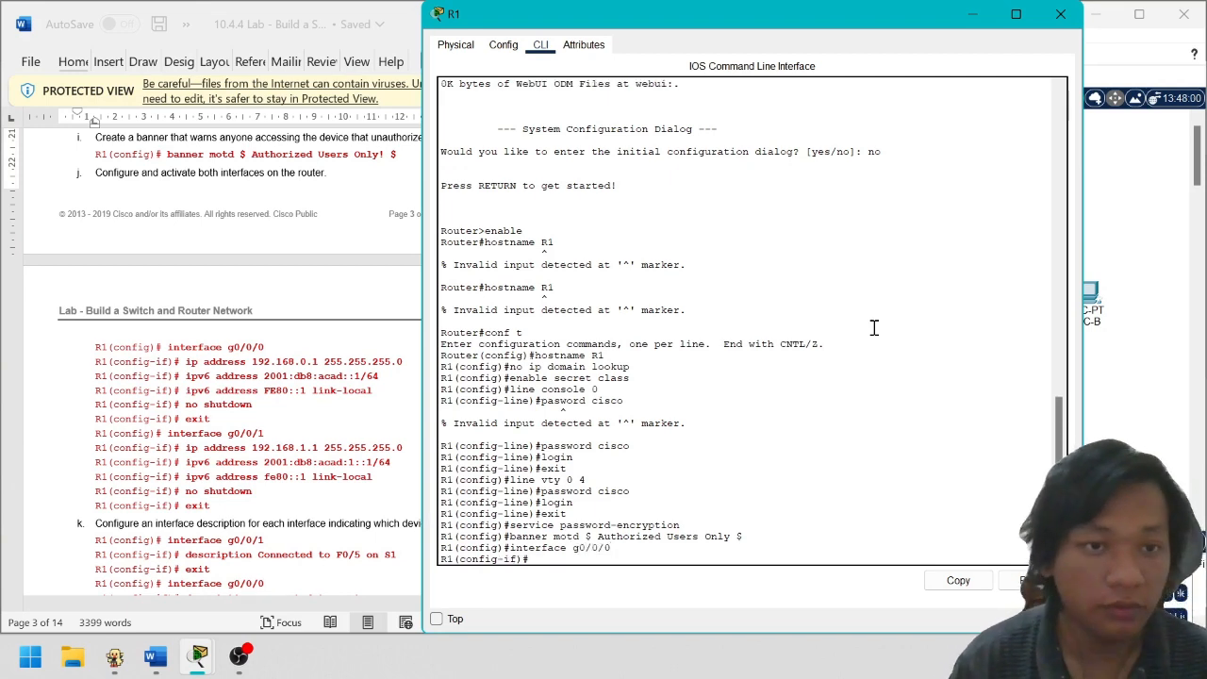
type("ip address")
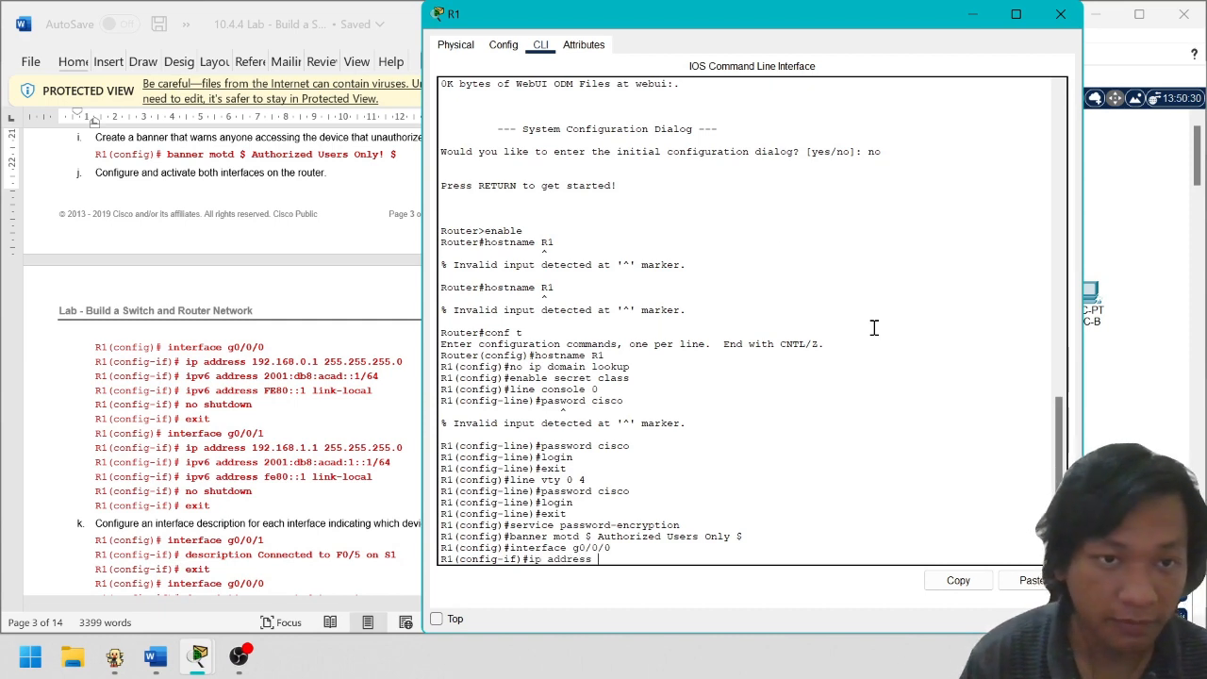
left_click_drag(755, 24, 939, 34)
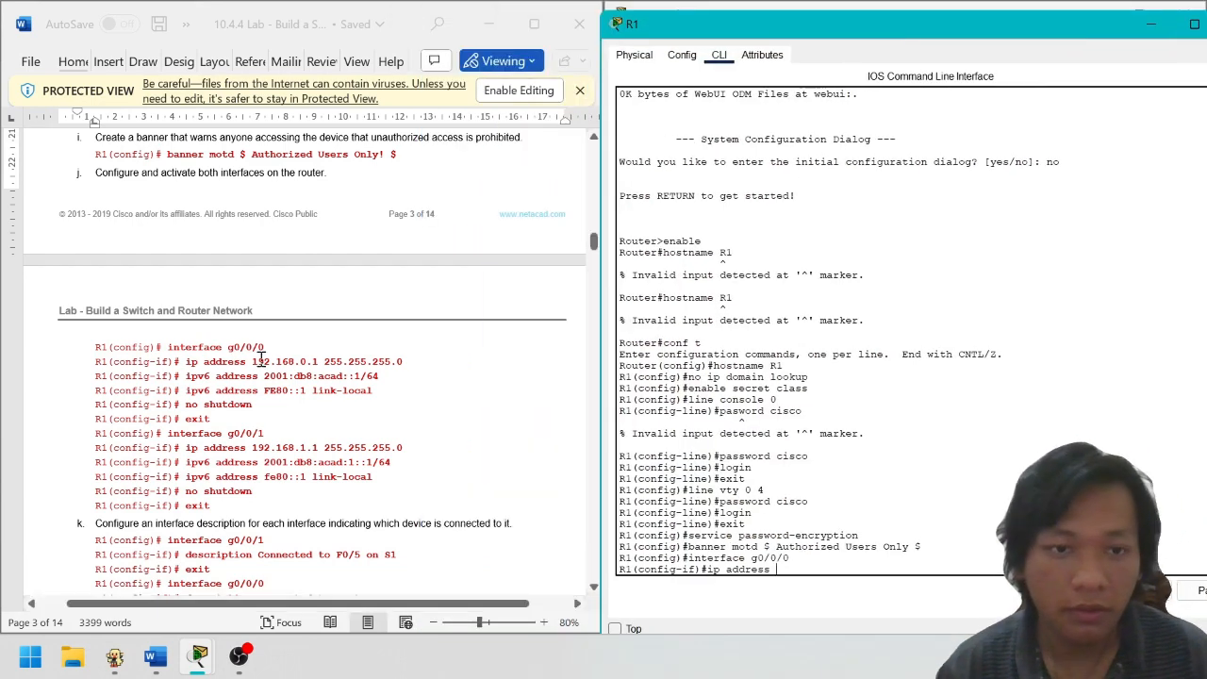
Assign 192.168.0.1 255.255.255.0 to g0/0/0, pasting the address from the lab guide
left_click(248, 367)
left_click_drag(252, 362, 402, 362)
key("super+c")
left_click(839, 569)
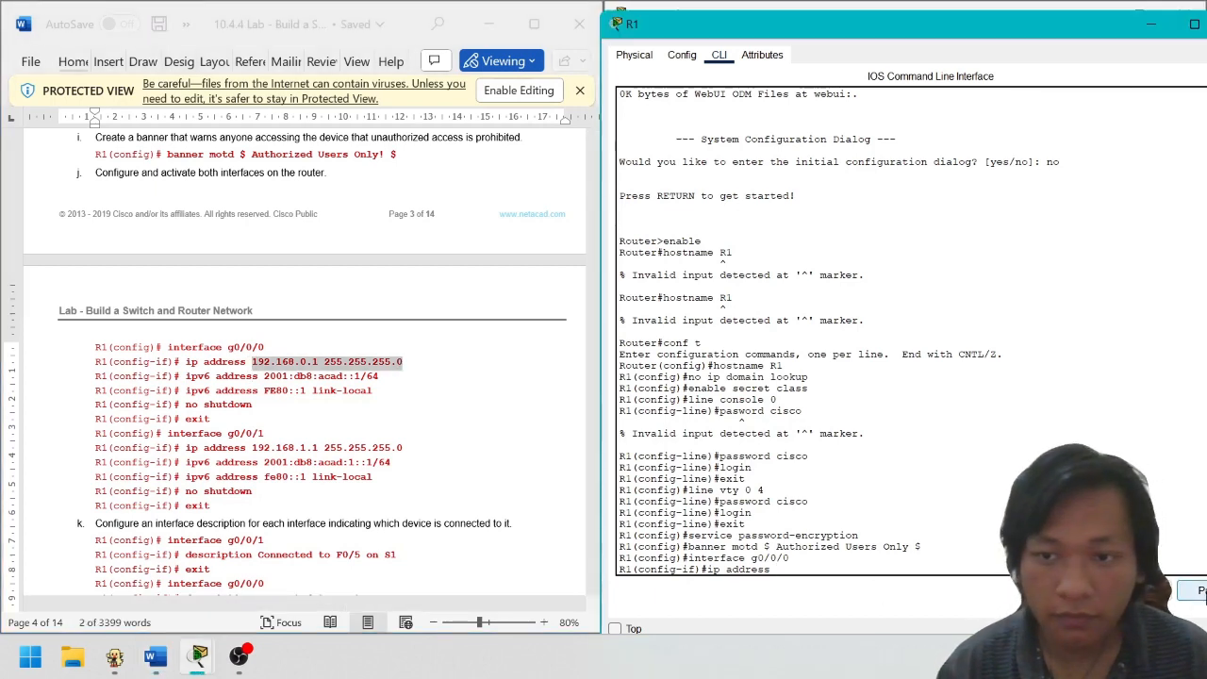
left_click(1201, 591)
key("Return")
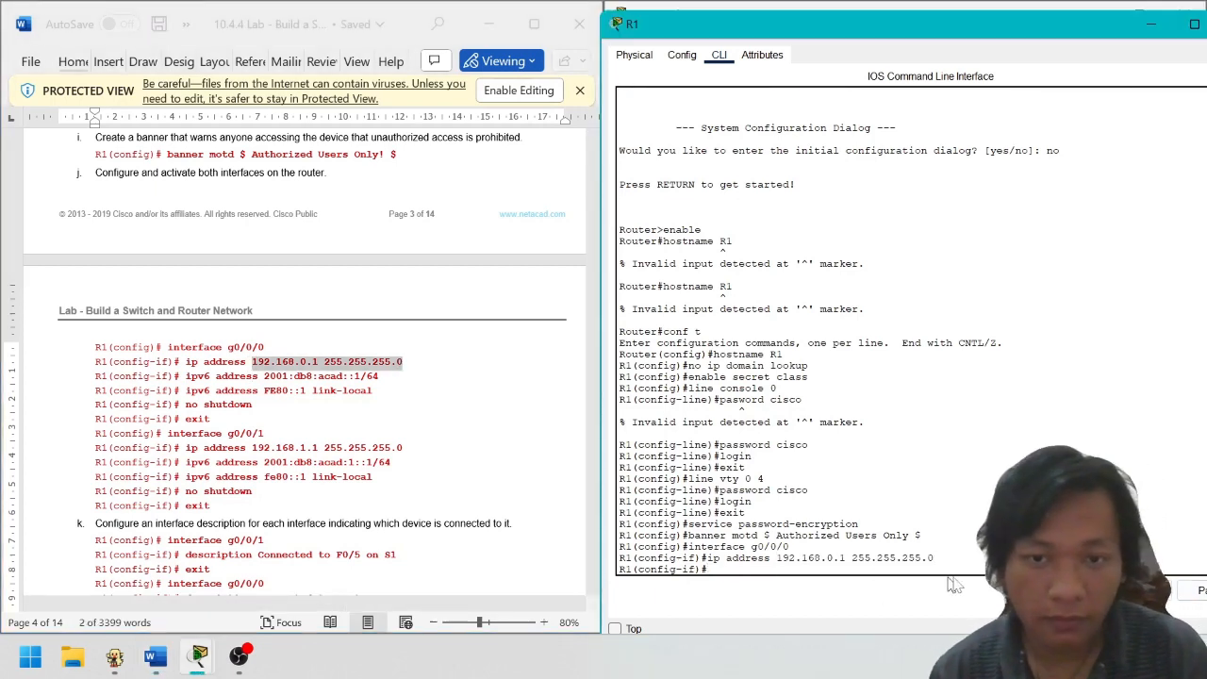
Add IPv6 address 2001:db8:acad::1/64 and link-local FE80::1 to g0/0/0 from the guide
left_click_drag(186, 378, 402, 379)
key("super+c")
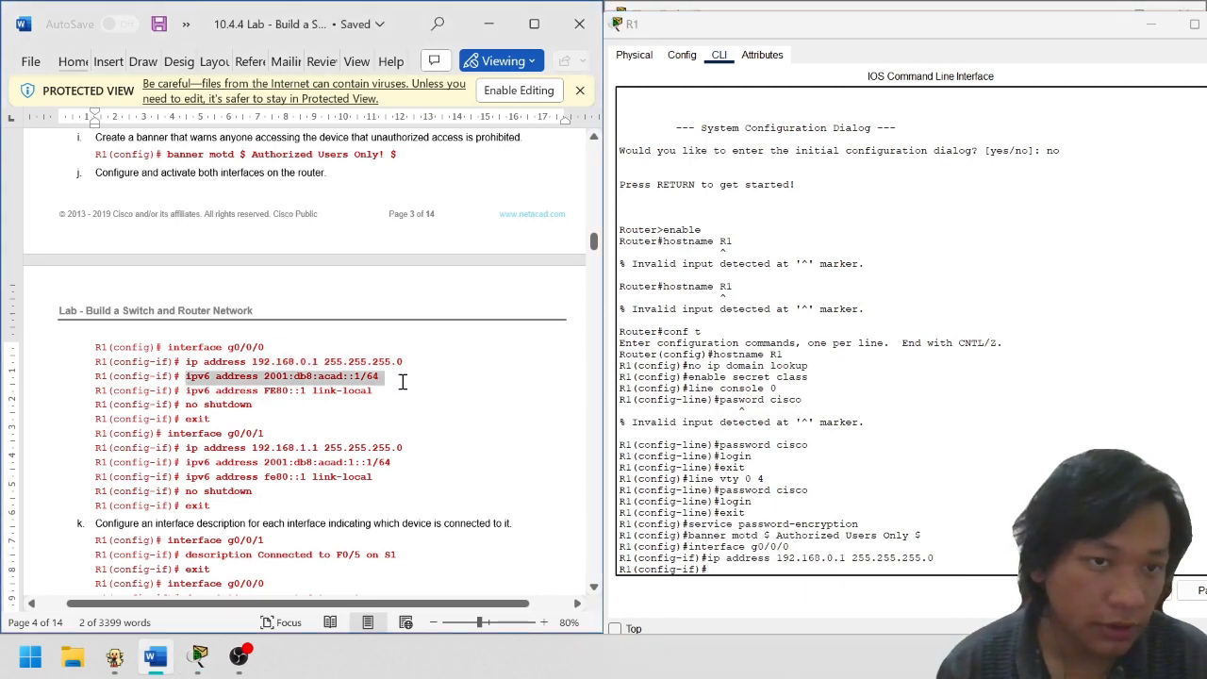
left_click(800, 571)
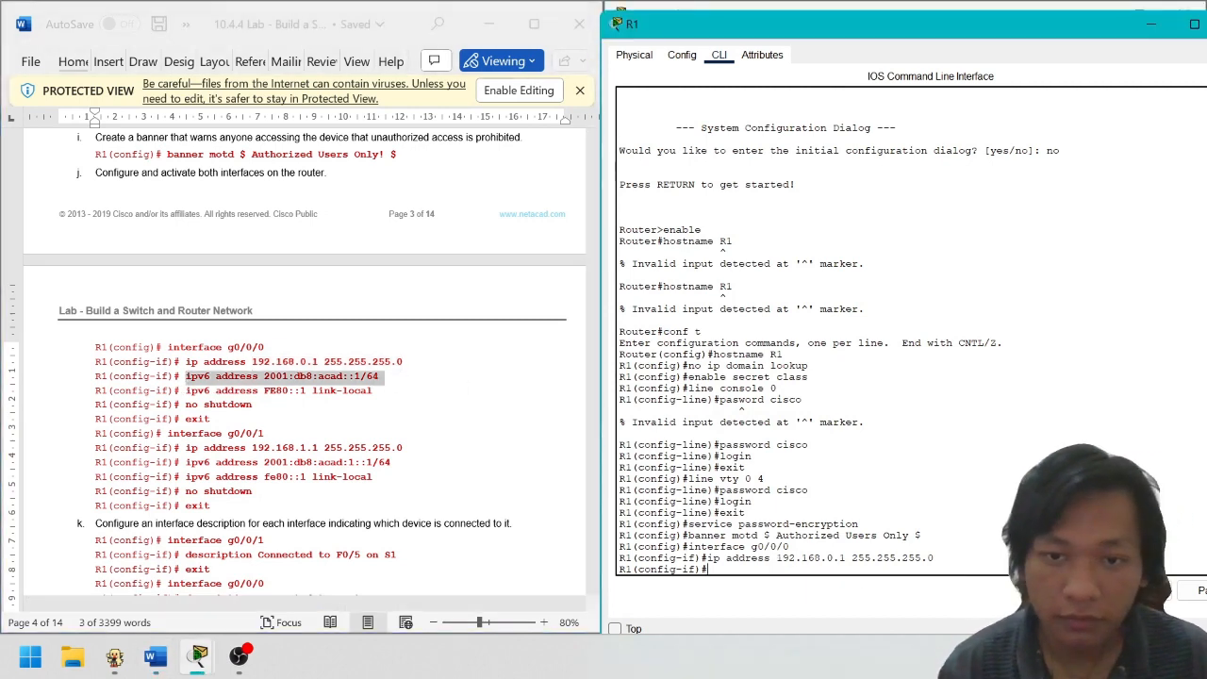
left_click(1194, 592)
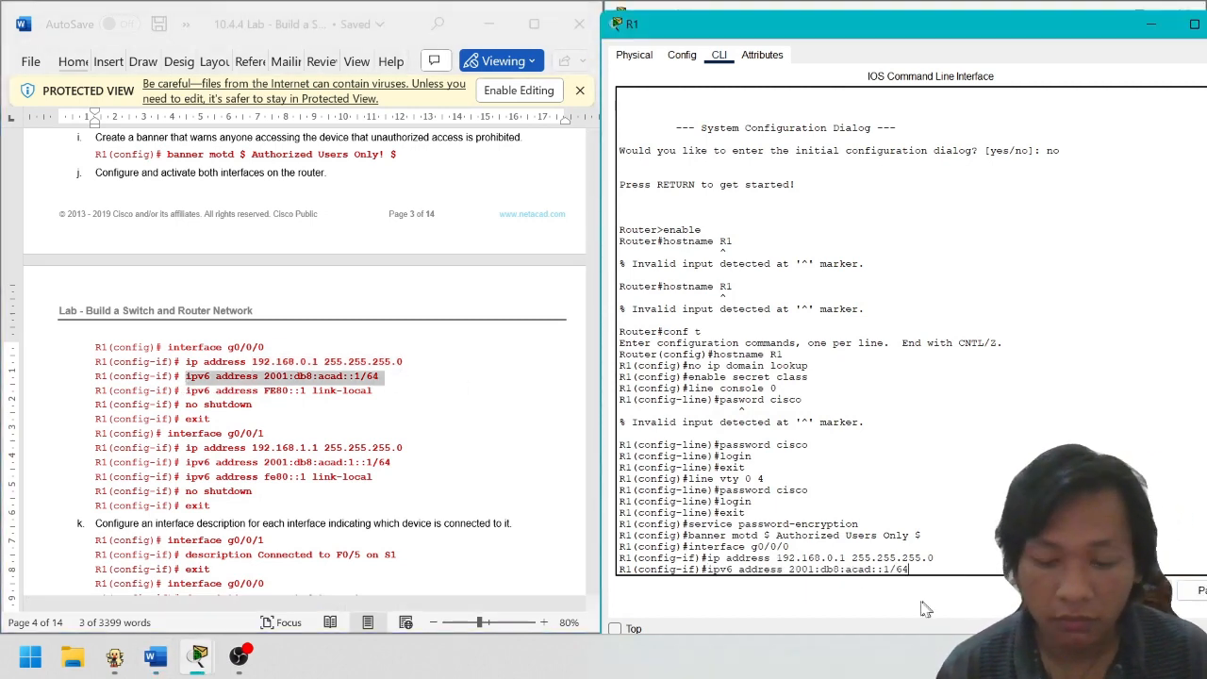
key("Return")
left_click(185, 390)
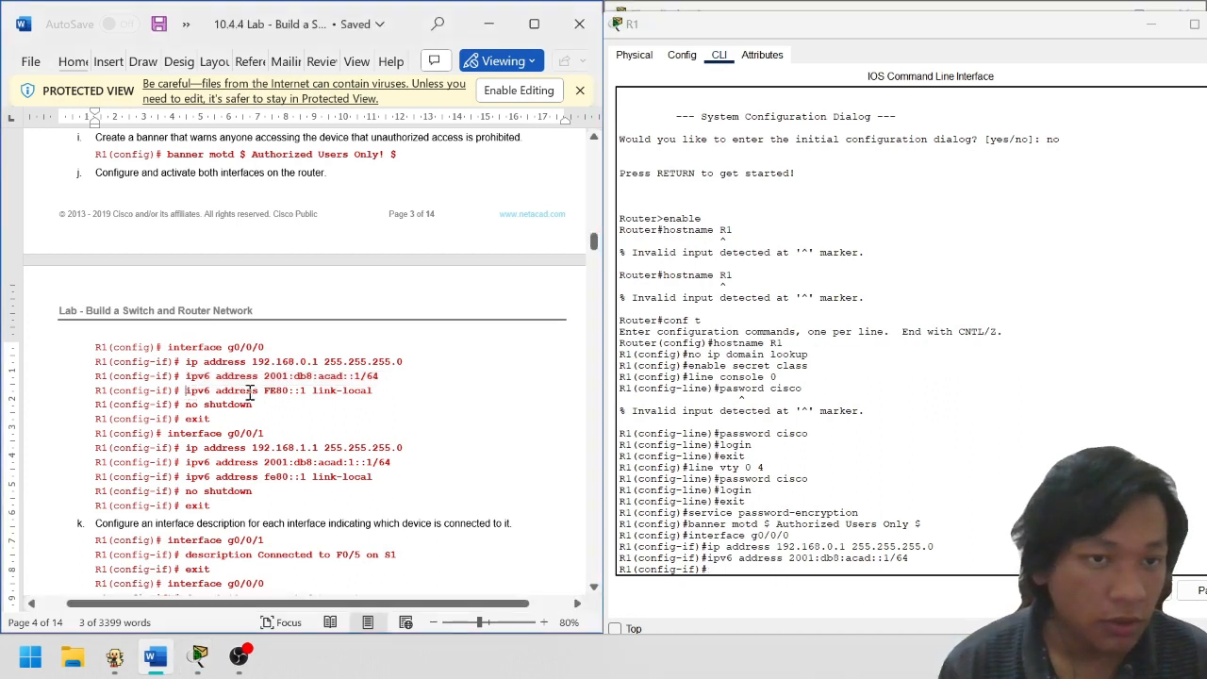
left_click(377, 392, "shift")
key("super+c")
left_click(903, 562)
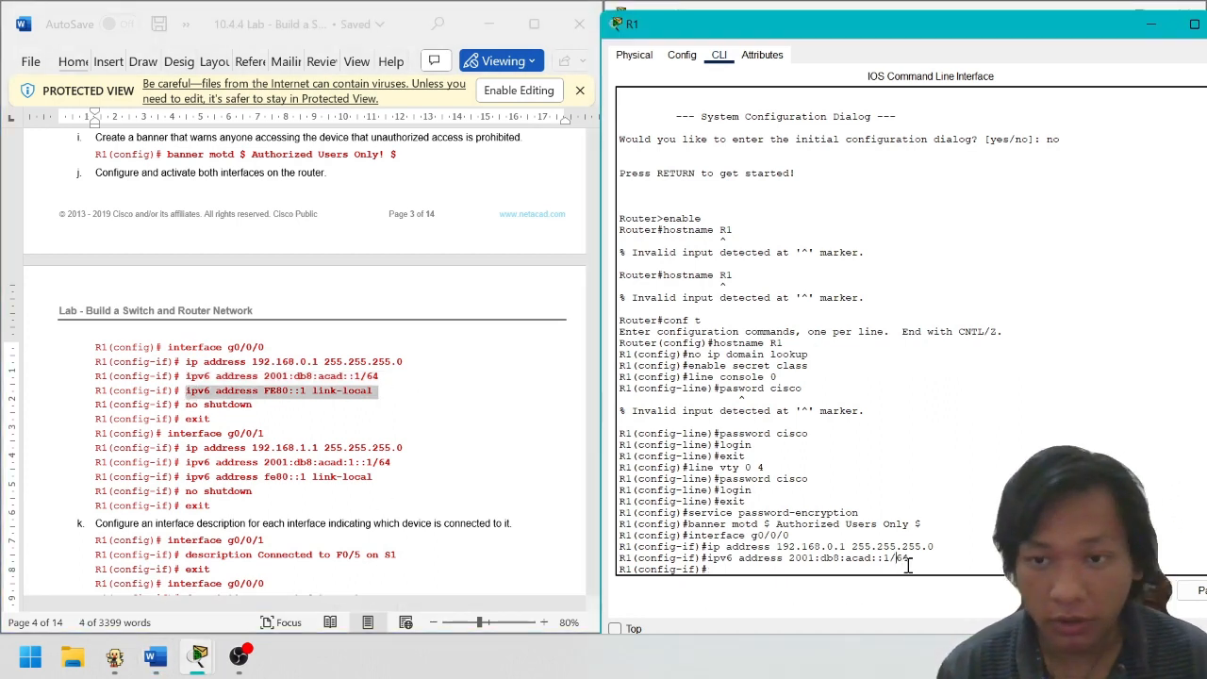
left_click(1196, 591)
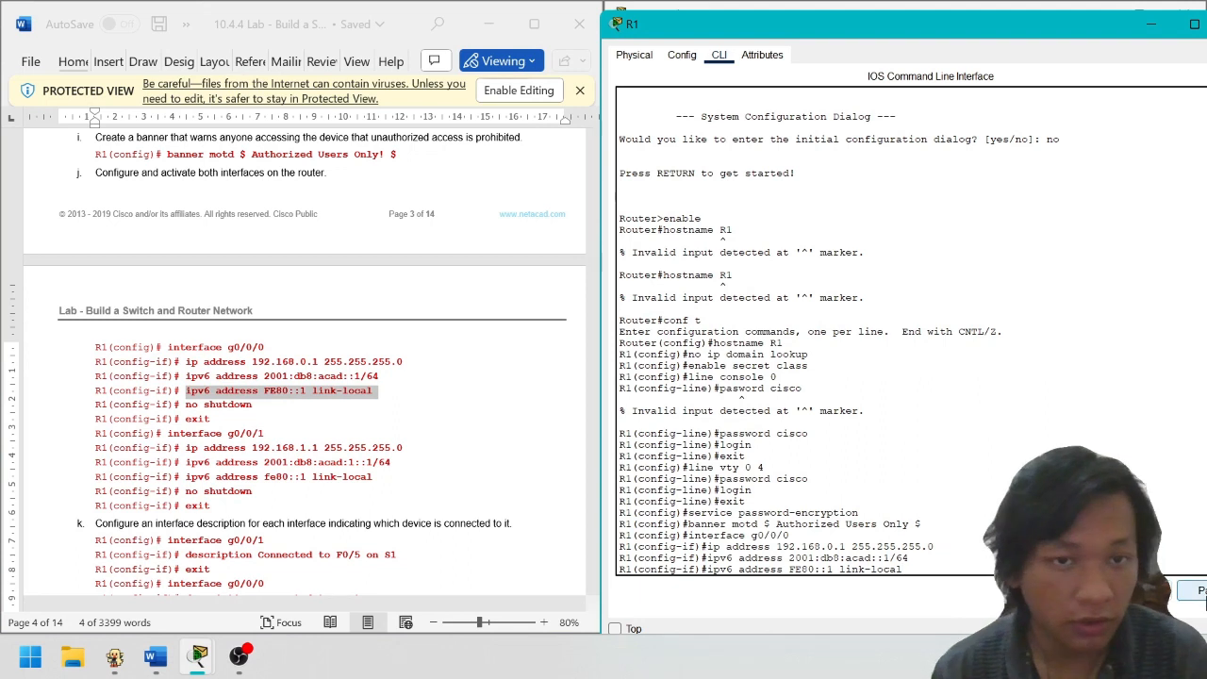
key("Return")
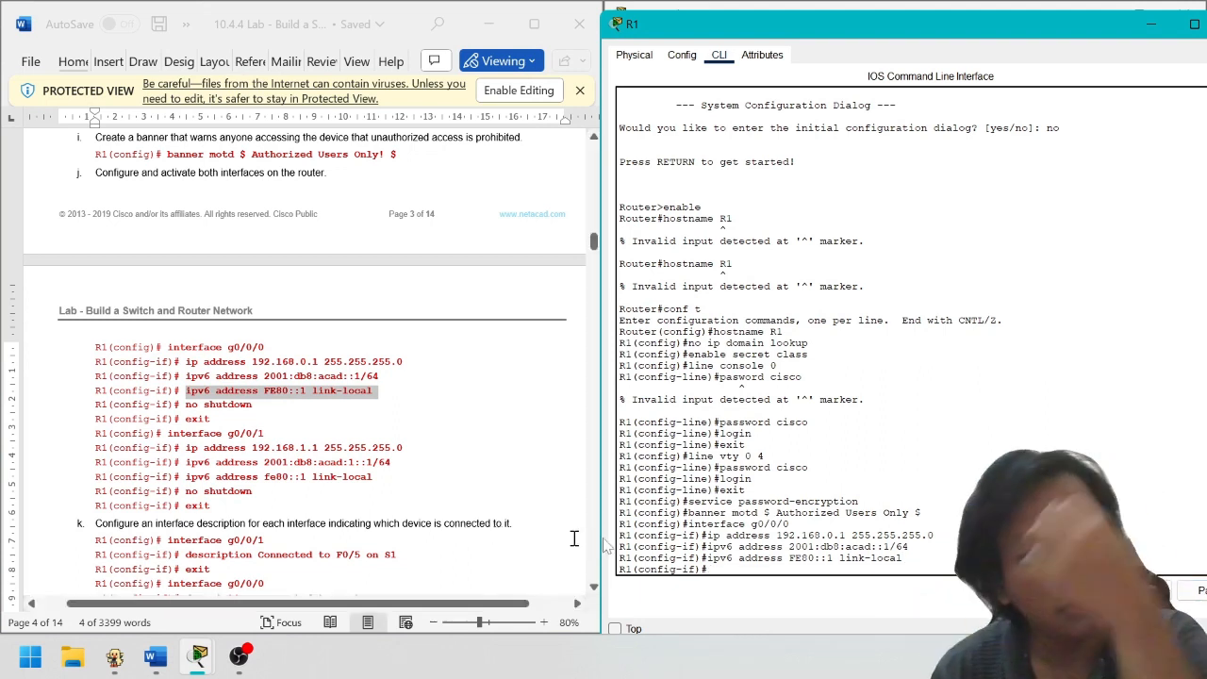
Bring g0/0/0 up with no shutdown and exit the interface
type("no s")
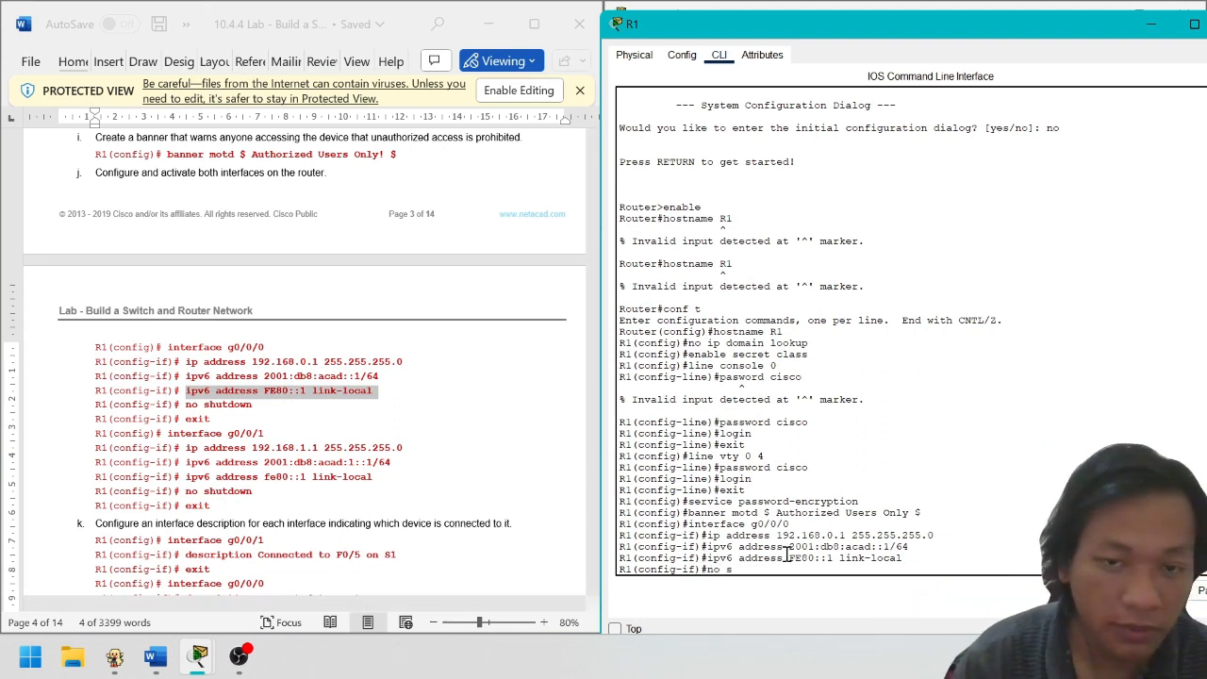
type("h")
key("Return")
key("Return")
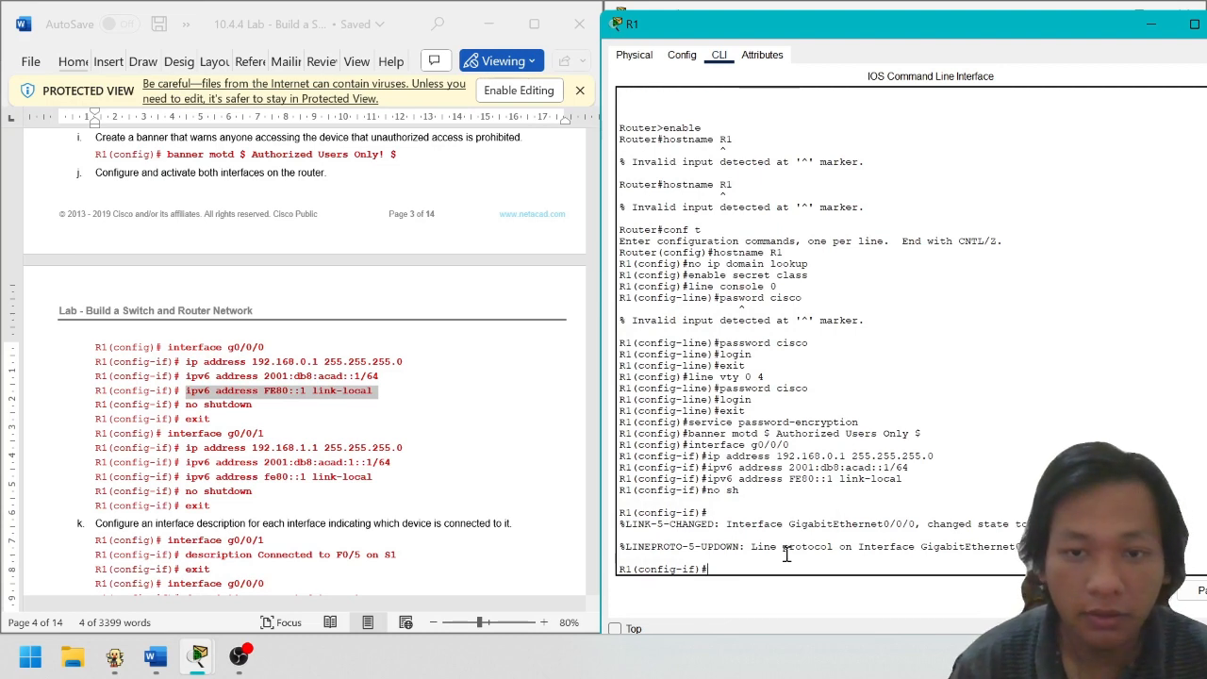
type("exit")
key("Return")
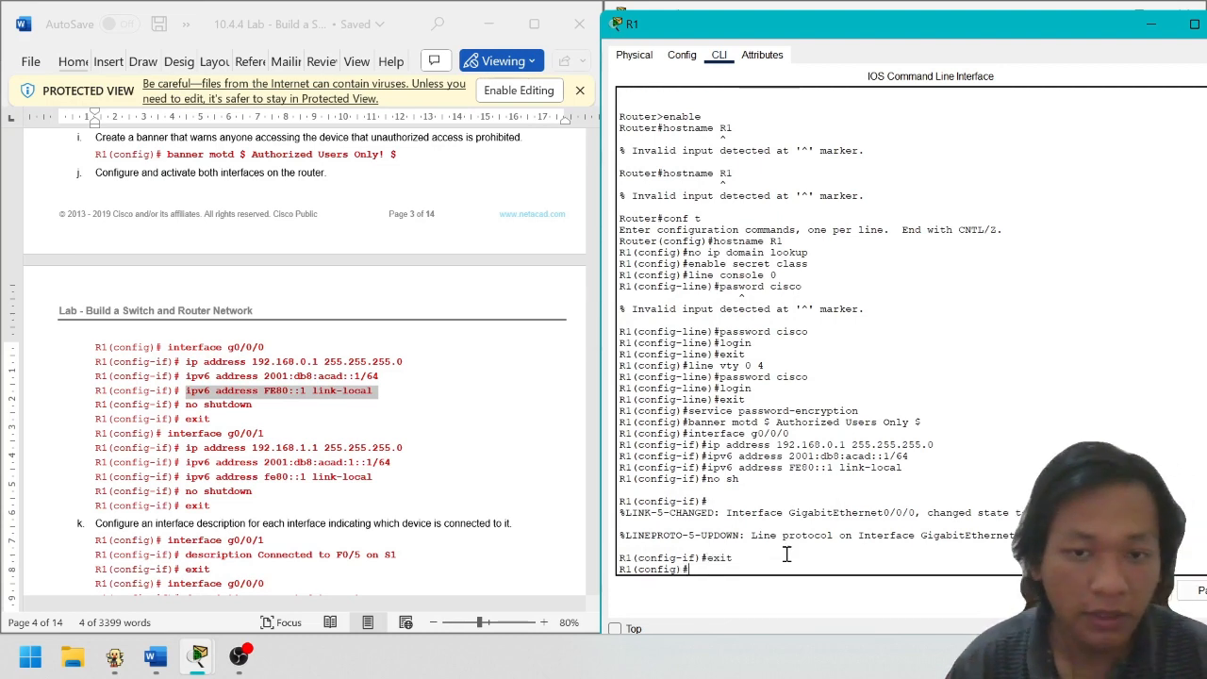
Enter interface g0/0/1 and assign 192.168.1.1 255.255.255.0 pasted from the lab guide
type("interface")
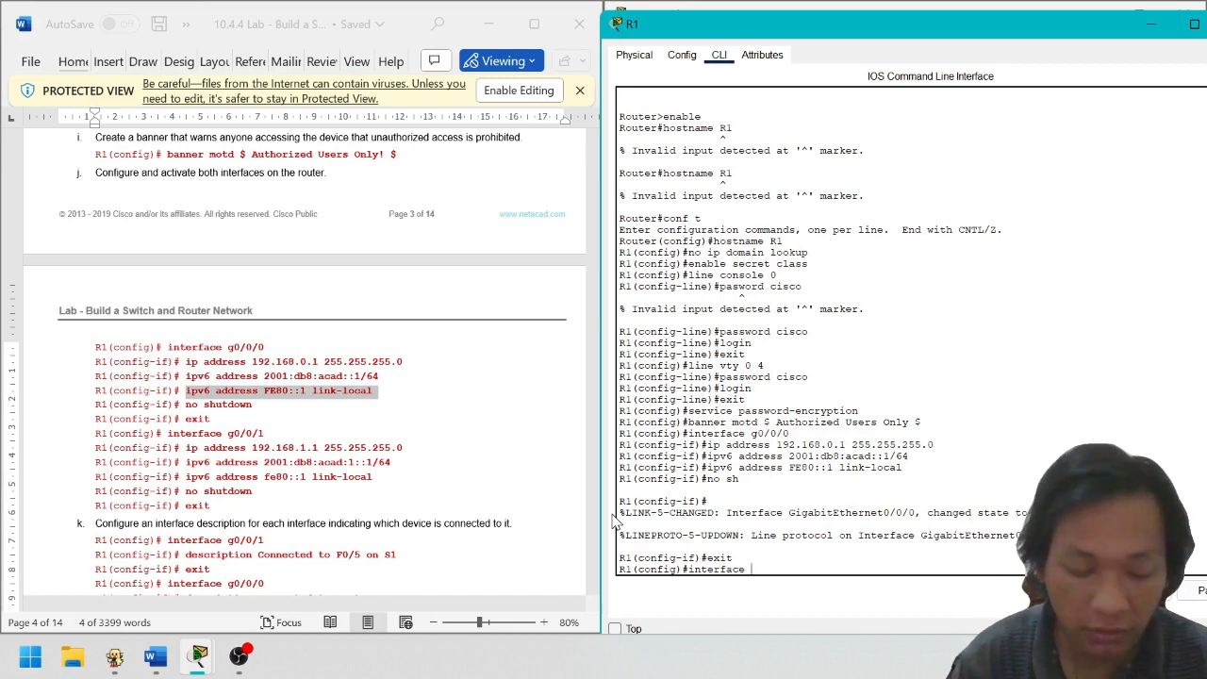
type(" g0/0/")
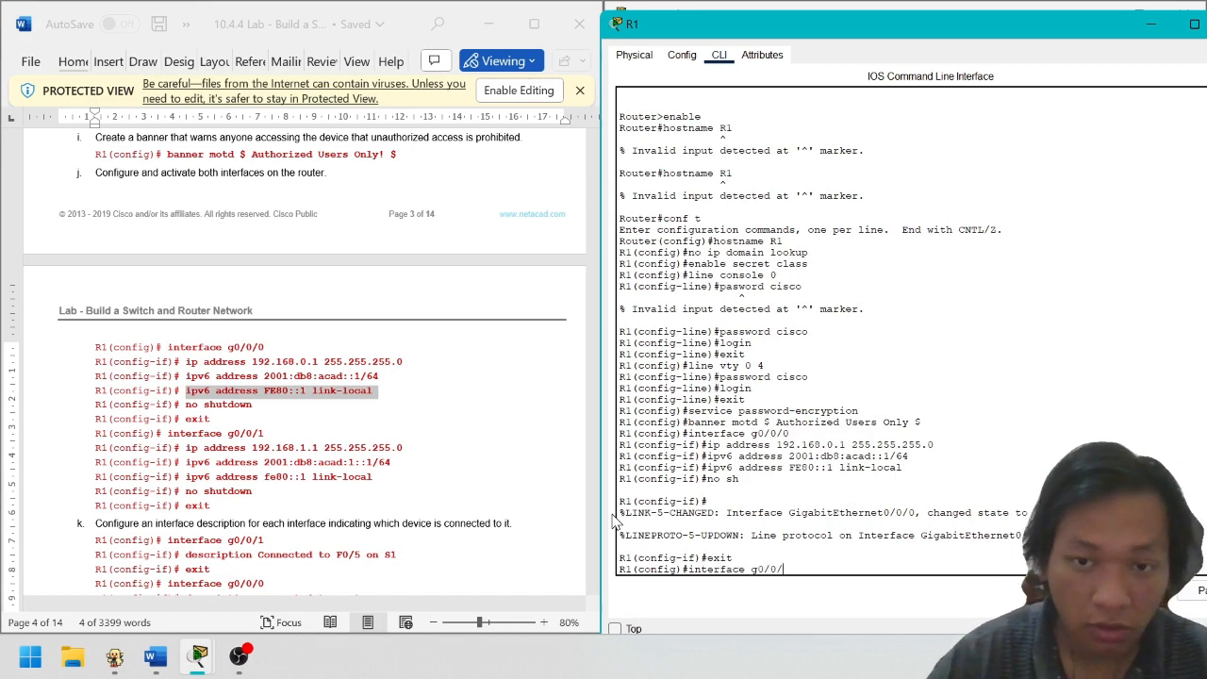
type("1")
key("Return")
left_click(371, 432)
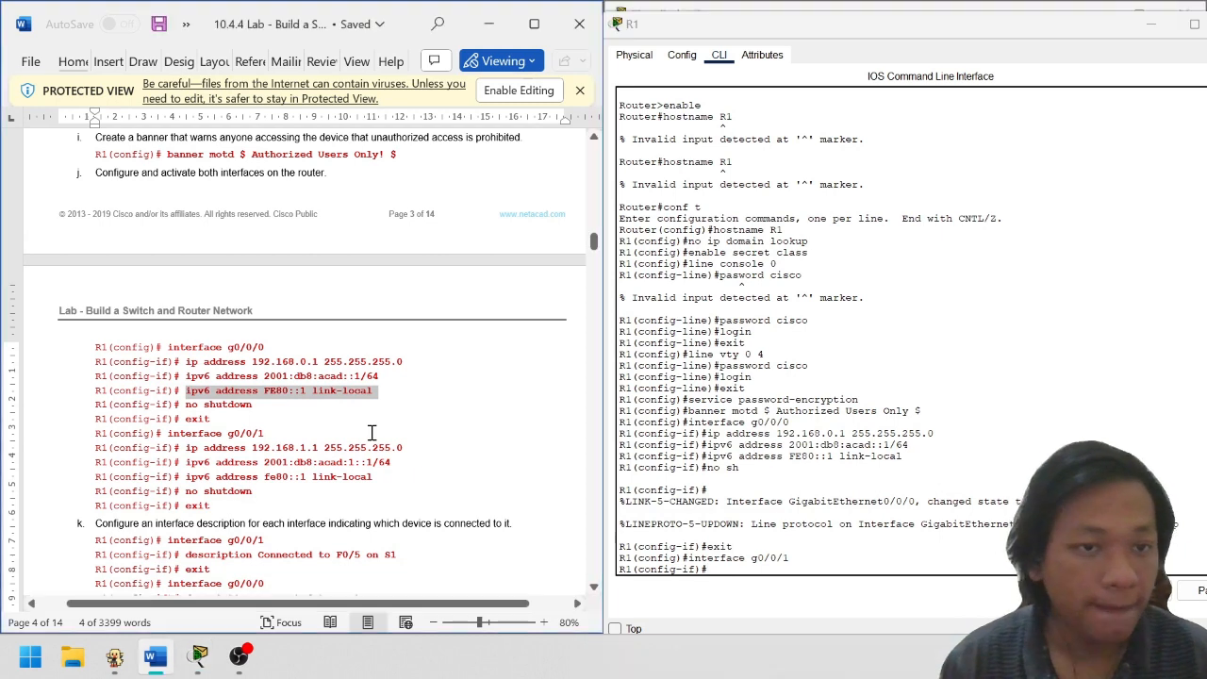
left_click_drag(185, 449, 408, 449)
key("ctrl+c")
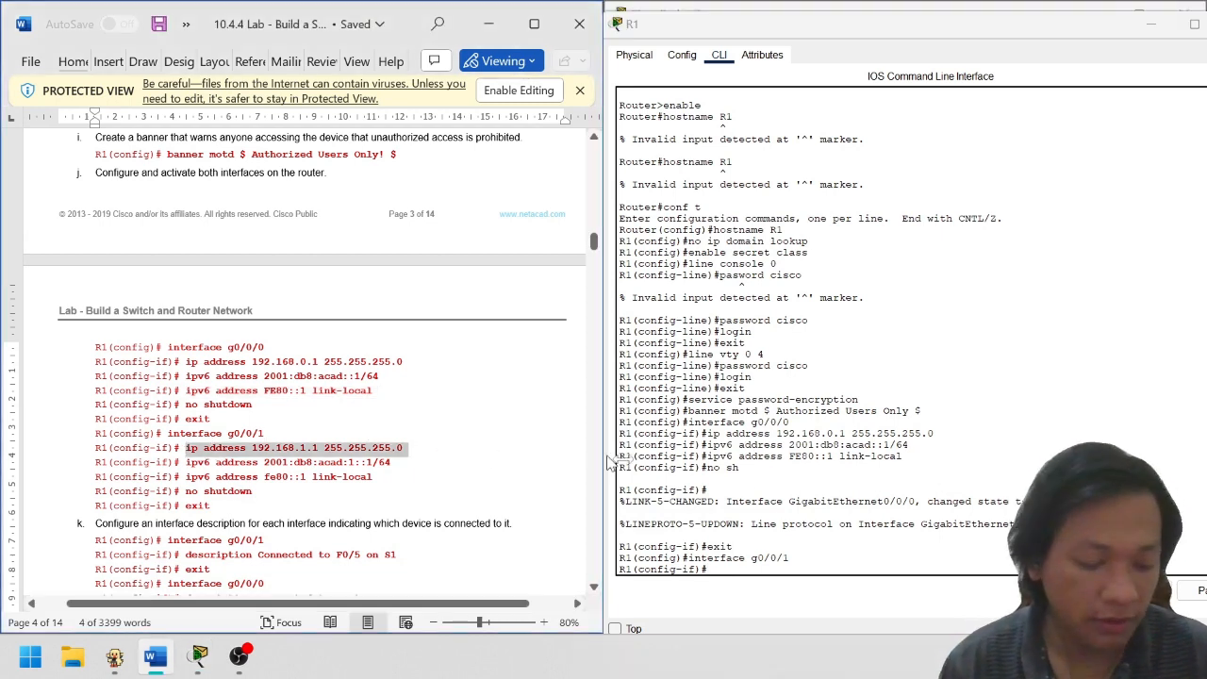
left_click(985, 596)
key("ctrl+v")
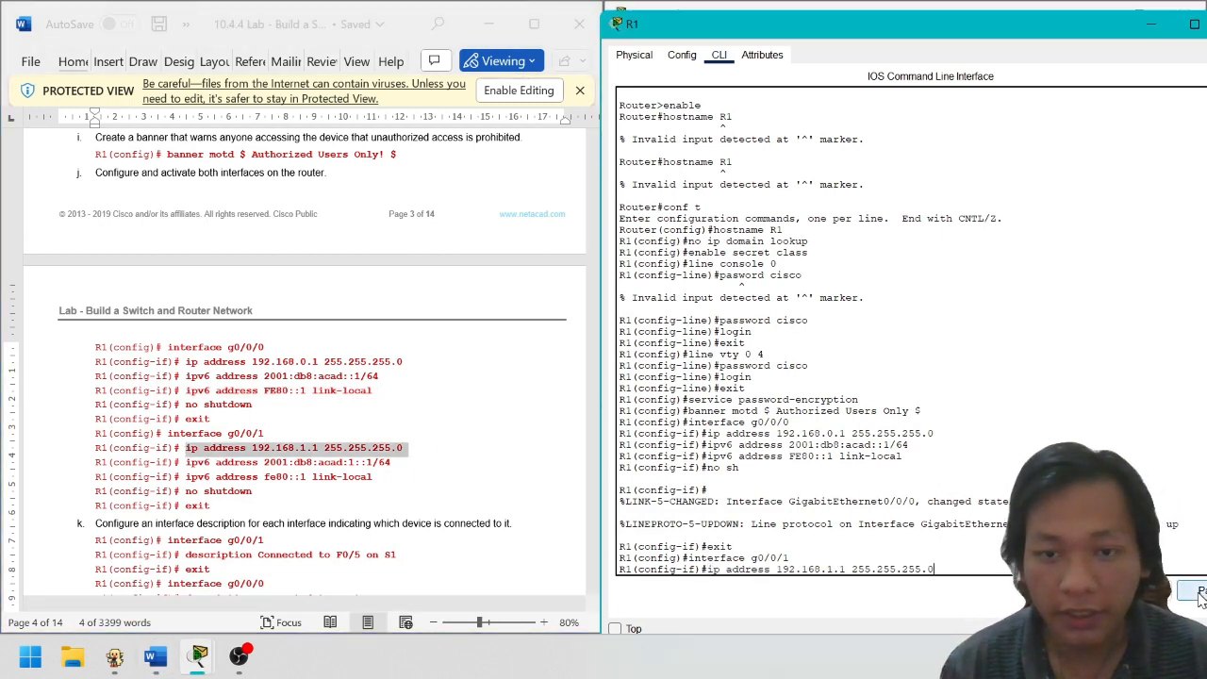
key("Return")
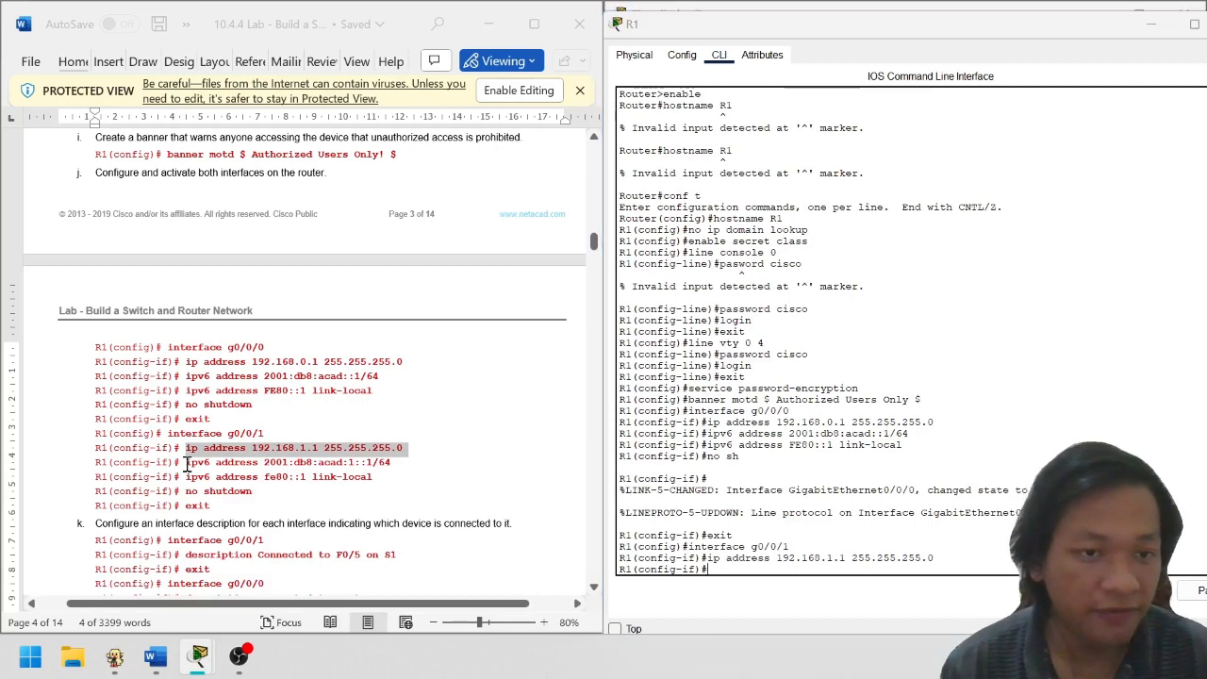
Add IPv6 address 2001:db8:acad:1::1/64 and link-local fe80::1 to g0/0/1
left_click_drag(187, 462, 400, 467)
key("ctrl+c")
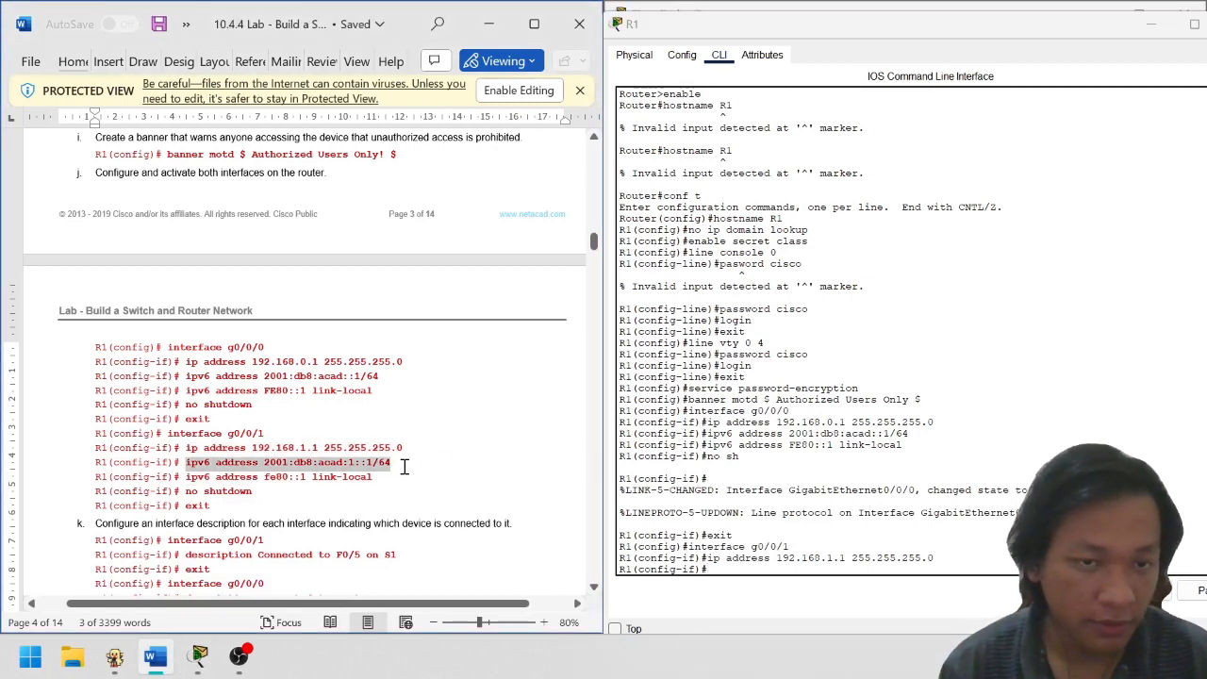
key("alt+Tab")
key("ctrl+v")
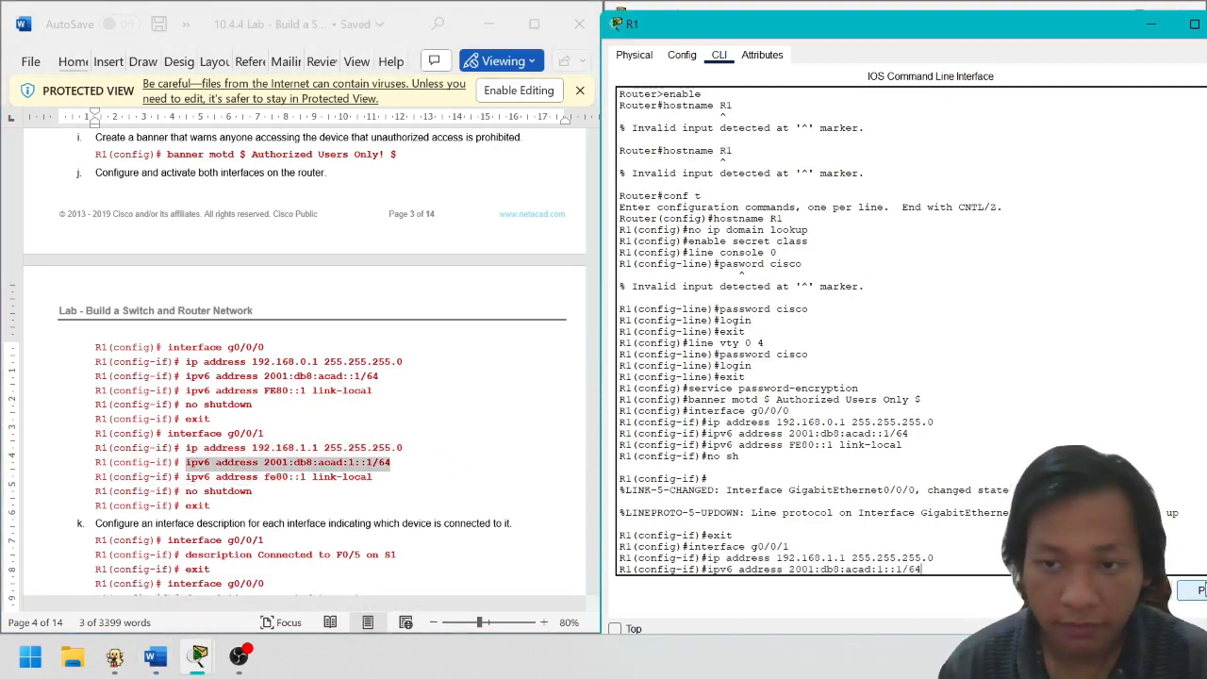
key("Return")
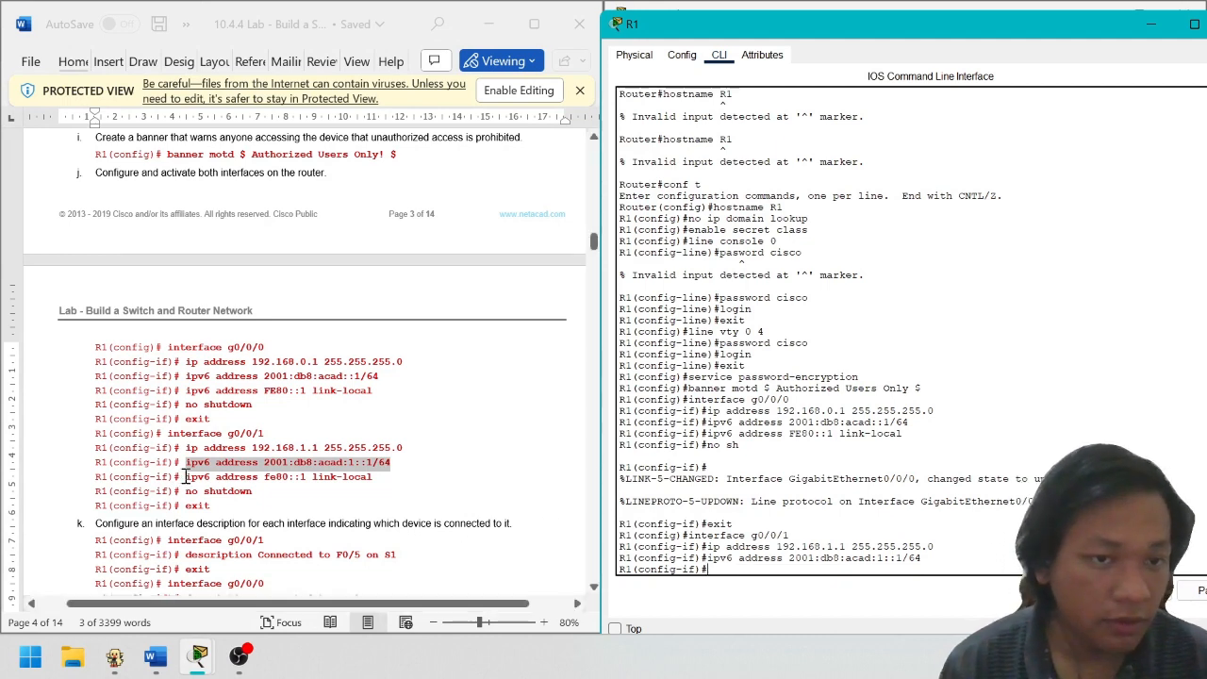
left_click_drag(185, 476, 396, 476)
key("ctrl+c")
left_click(954, 570)
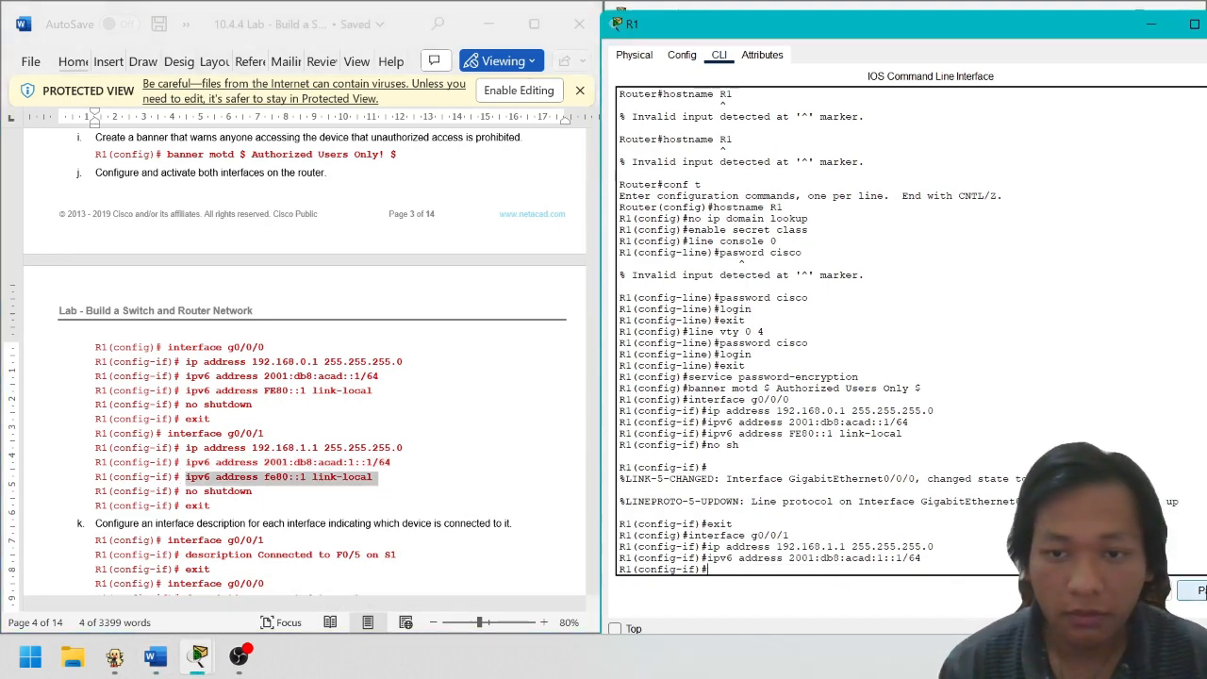
key("ctrl+v")
key("Return")
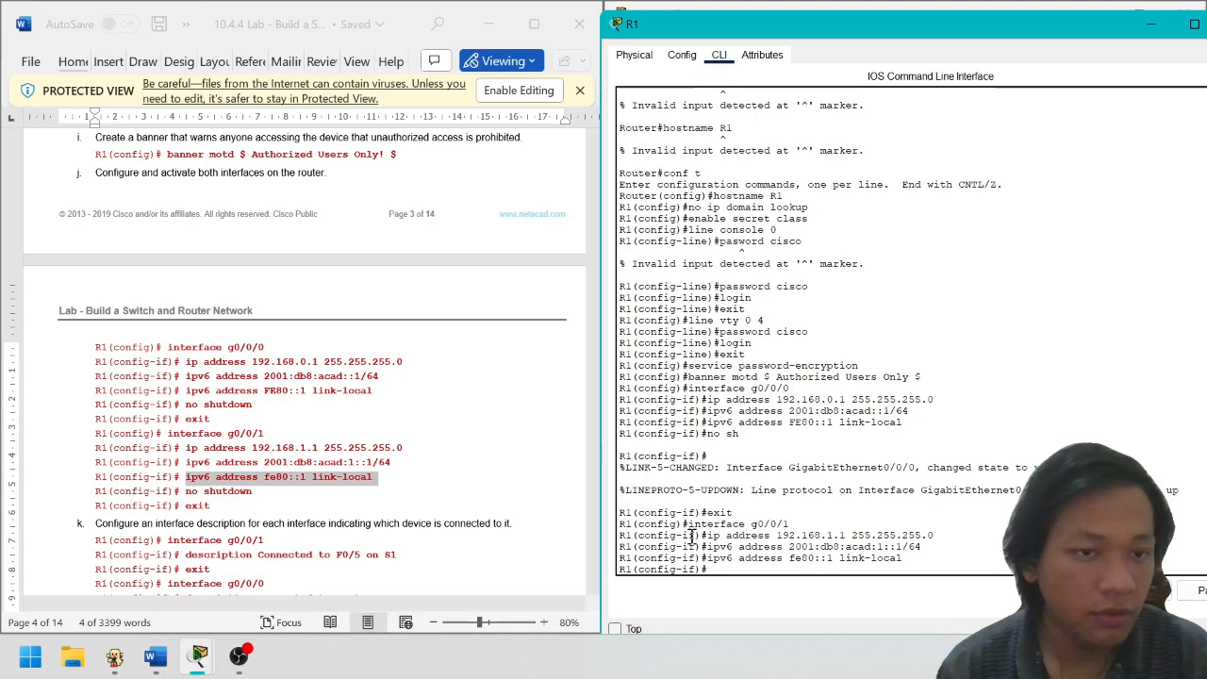
Bring g0/0/1 up with no shutdown and exit the interface
type("no sh")
key("Return")
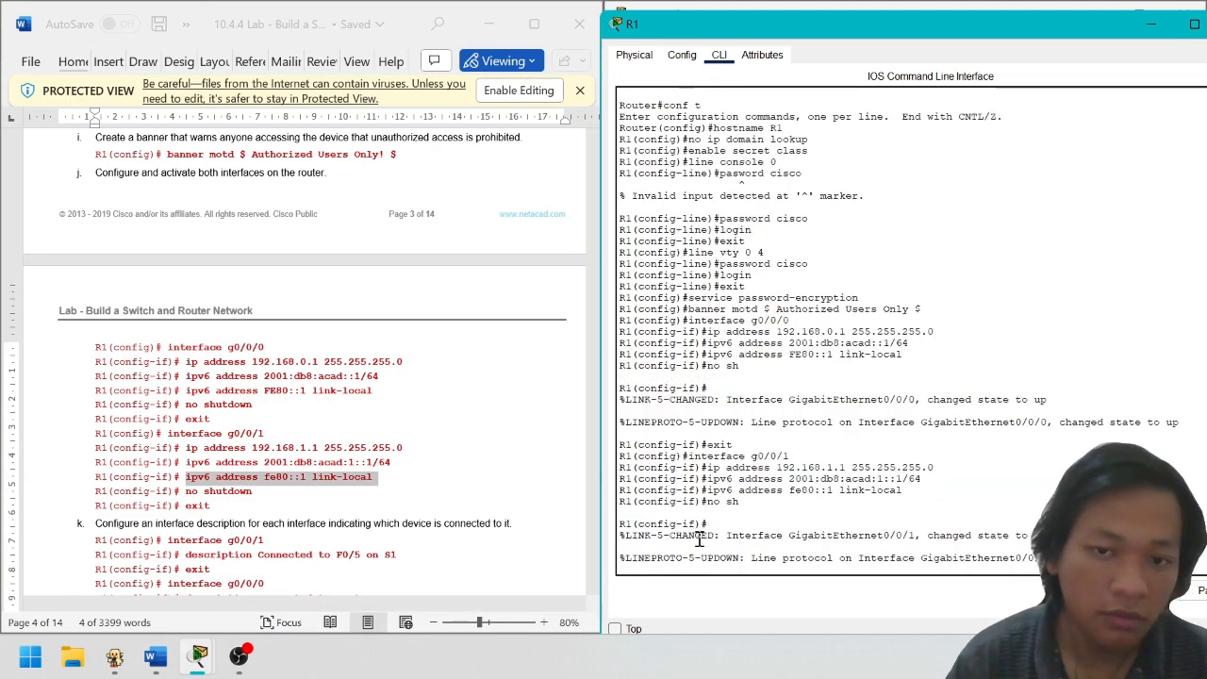
type("exit")
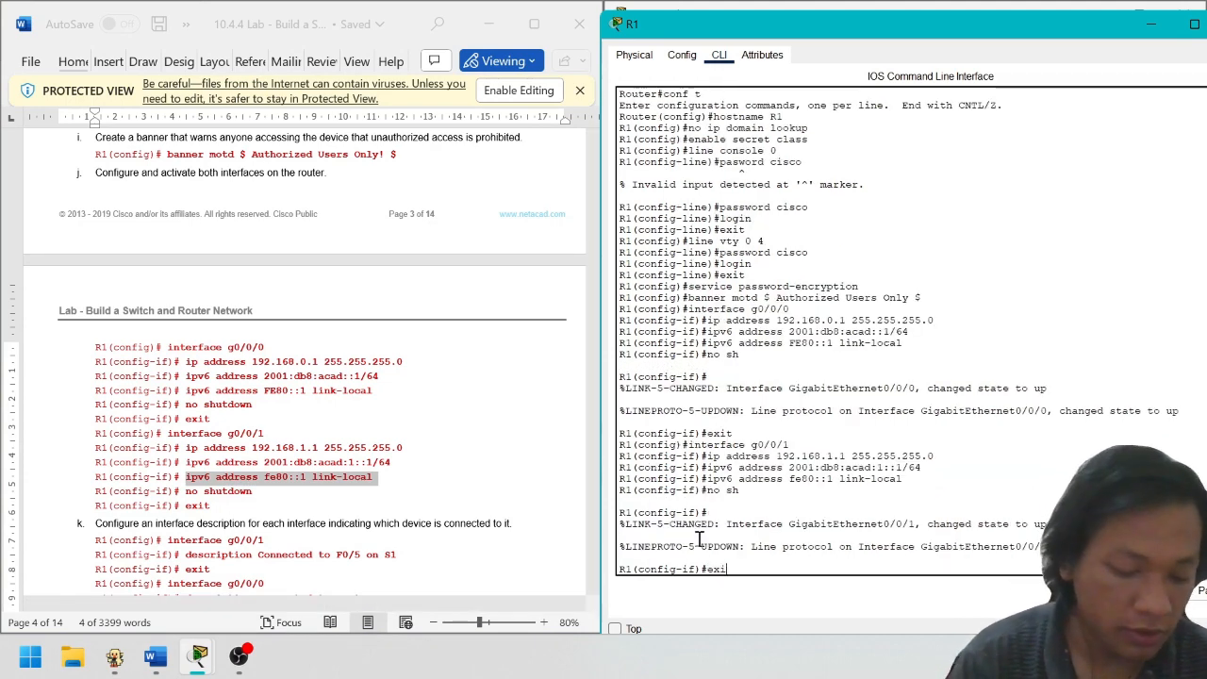
key("Return")
scroll(480, 361, "down", 2)
scroll(480, 361, "down", 2)
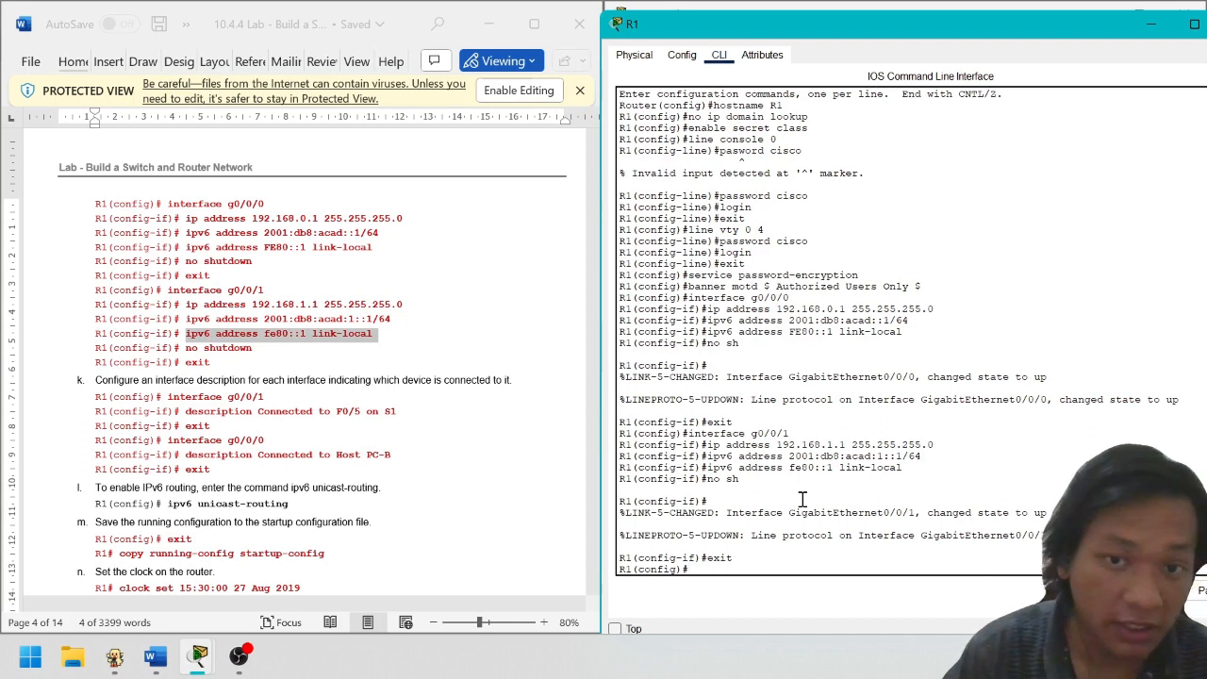
Describe interface g0/0/1 as 'Connected to F0/4 on S1' and exit the interface
type("no sh")
key("Up")
key("Up")
key("Up")
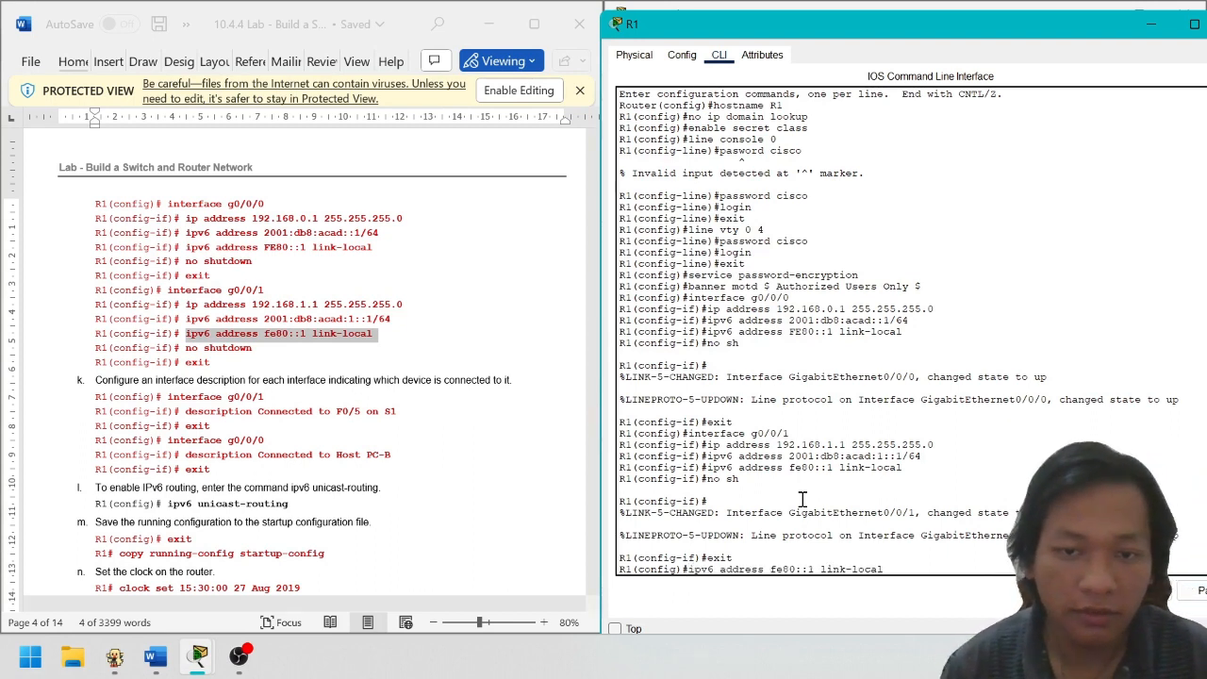
key("BackSpace")
key("BackSpace")
key("BackSpace")
key("BackSpace")
key("BackSpace")
key("BackSpace")
key("BackSpace")
key("BackSpace")
key("BackSpace")
key("BackSpace")
key("BackSpace")
key("BackSpace")
key("BackSpace")
key("BackSpace")
key("BackSpace")
key("BackSpace")
key("BackSpace")
key("BackSpace")
key("BackSpace")
key("BackSpace")
type("in")
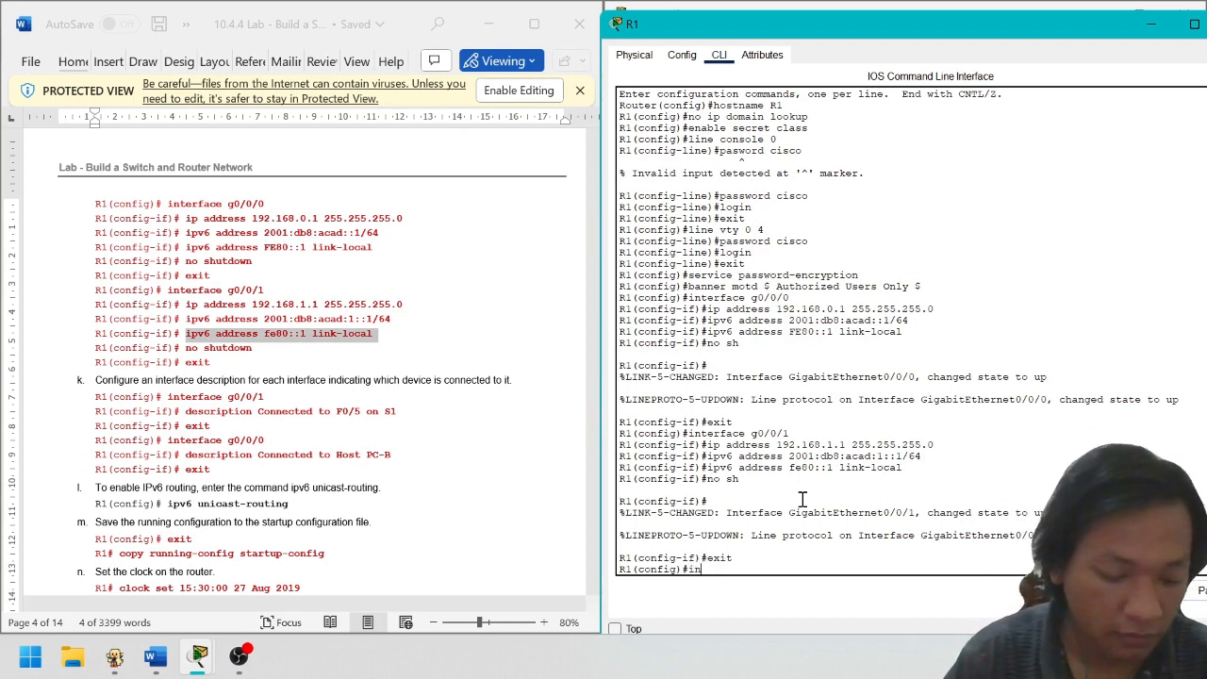
type("terface")
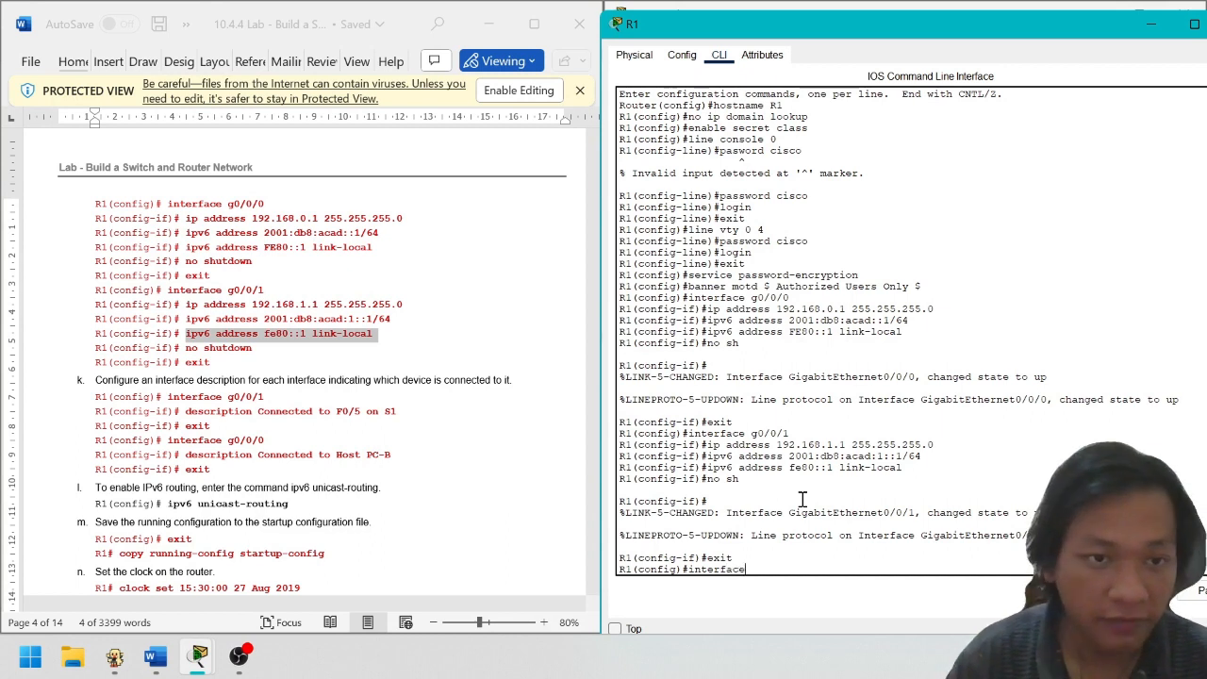
type(" g0/0/")
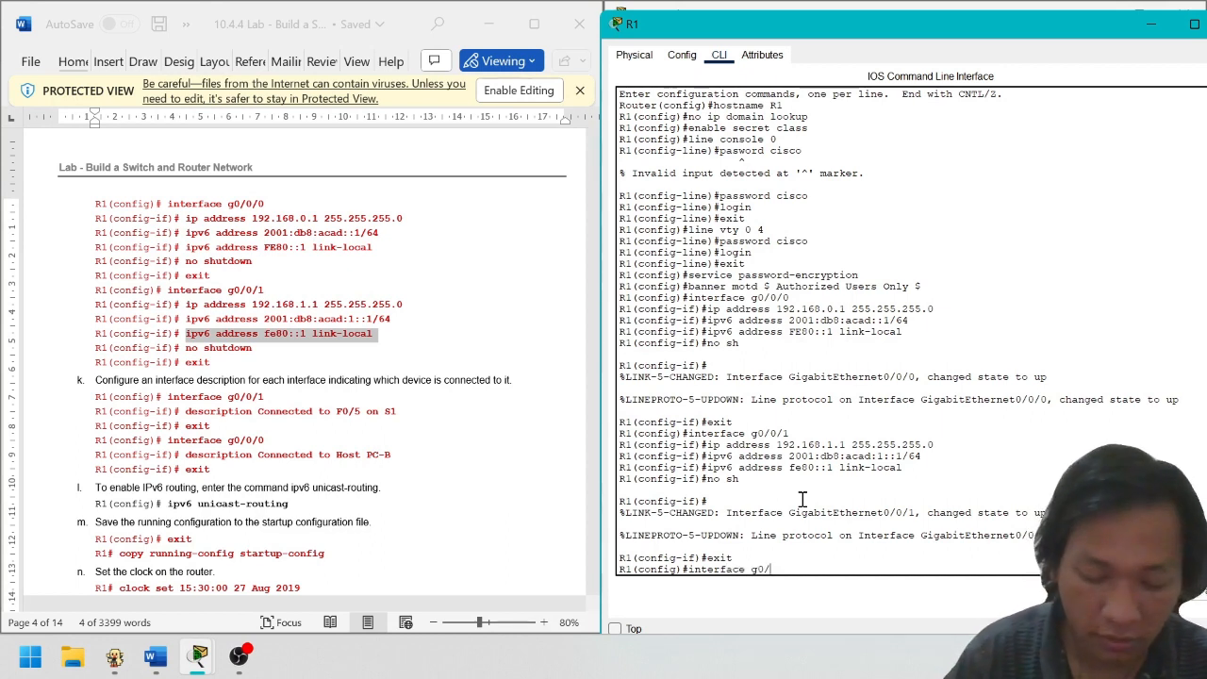
type("1")
key("Return")
type("d")
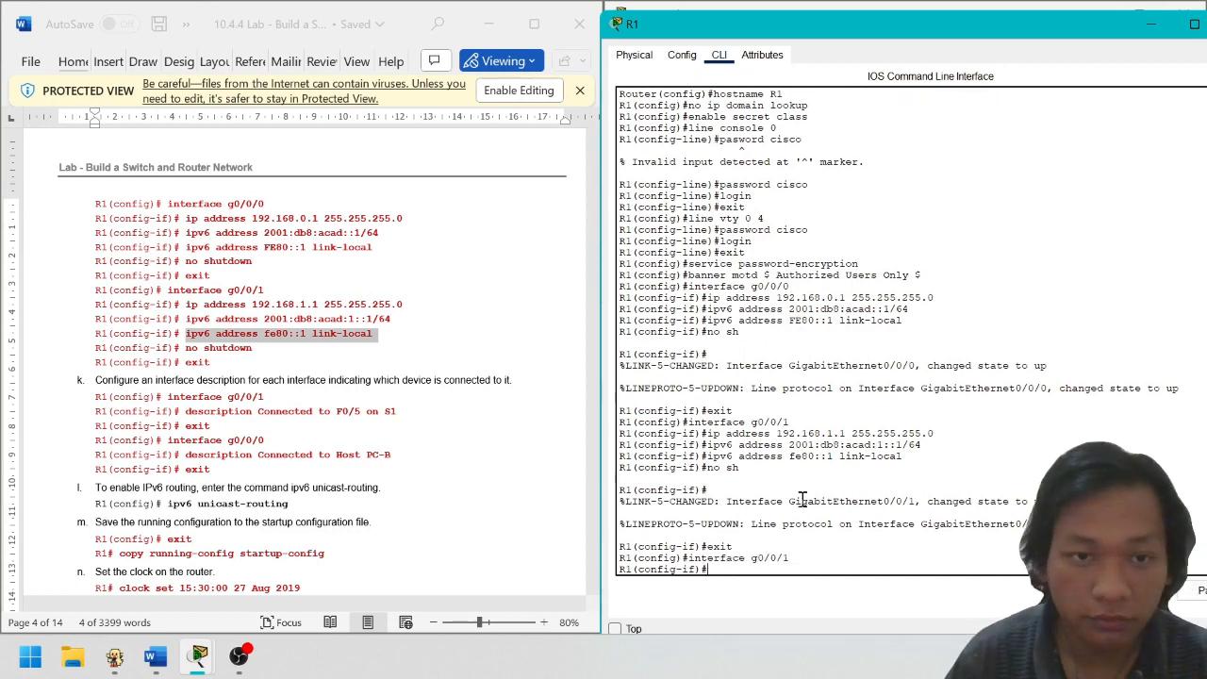
type("es")
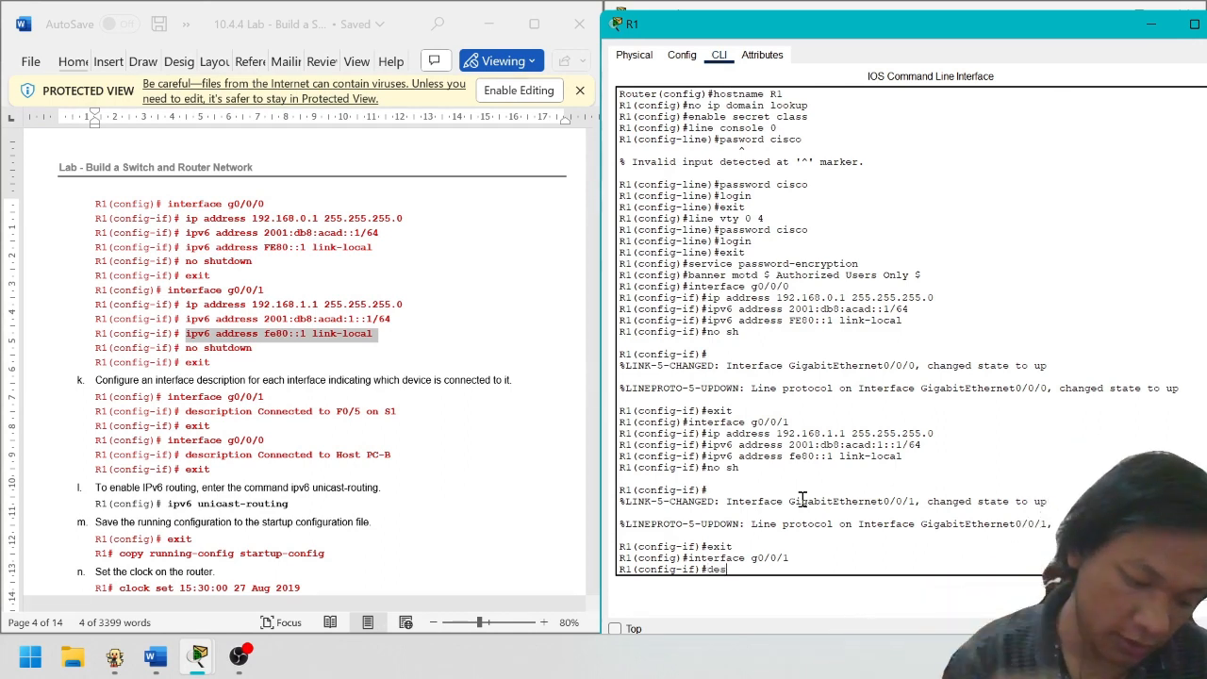
type("cripti")
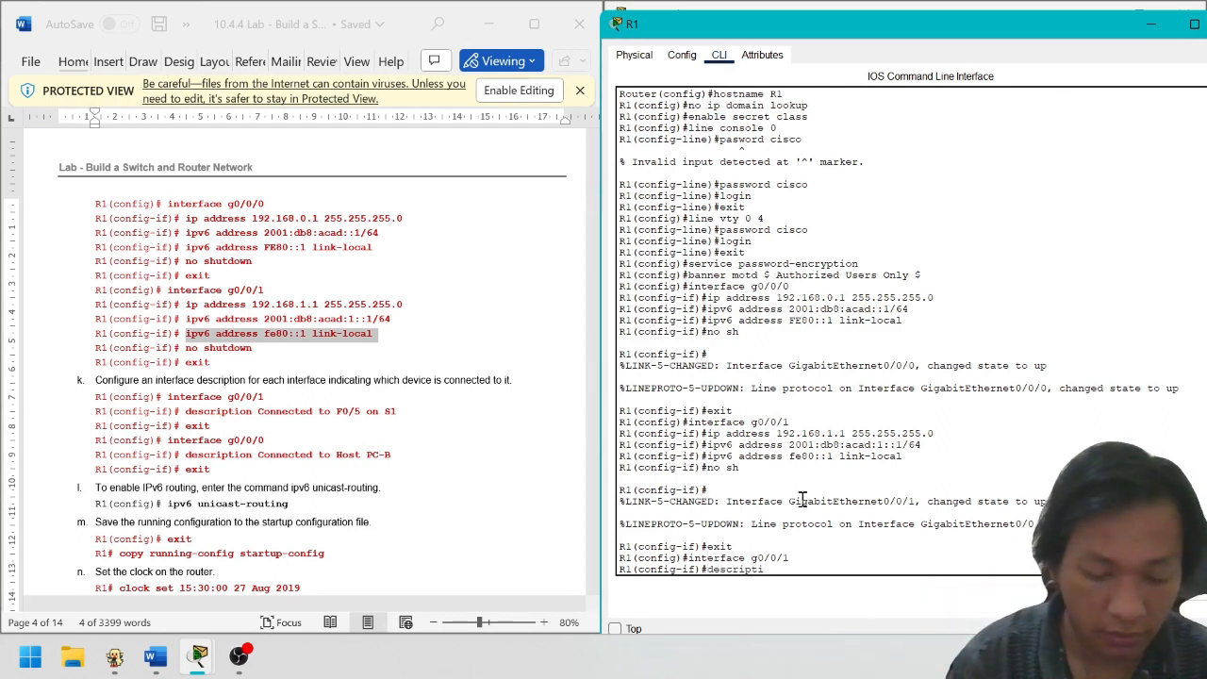
type("on ")
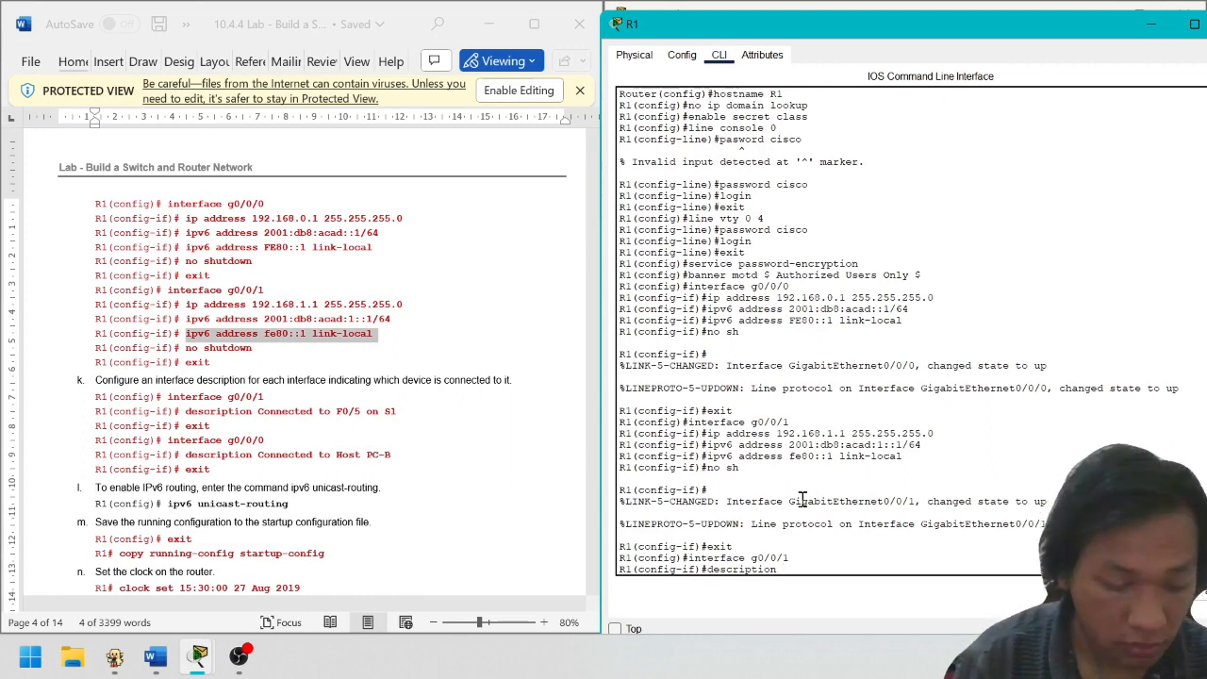
type("Connect")
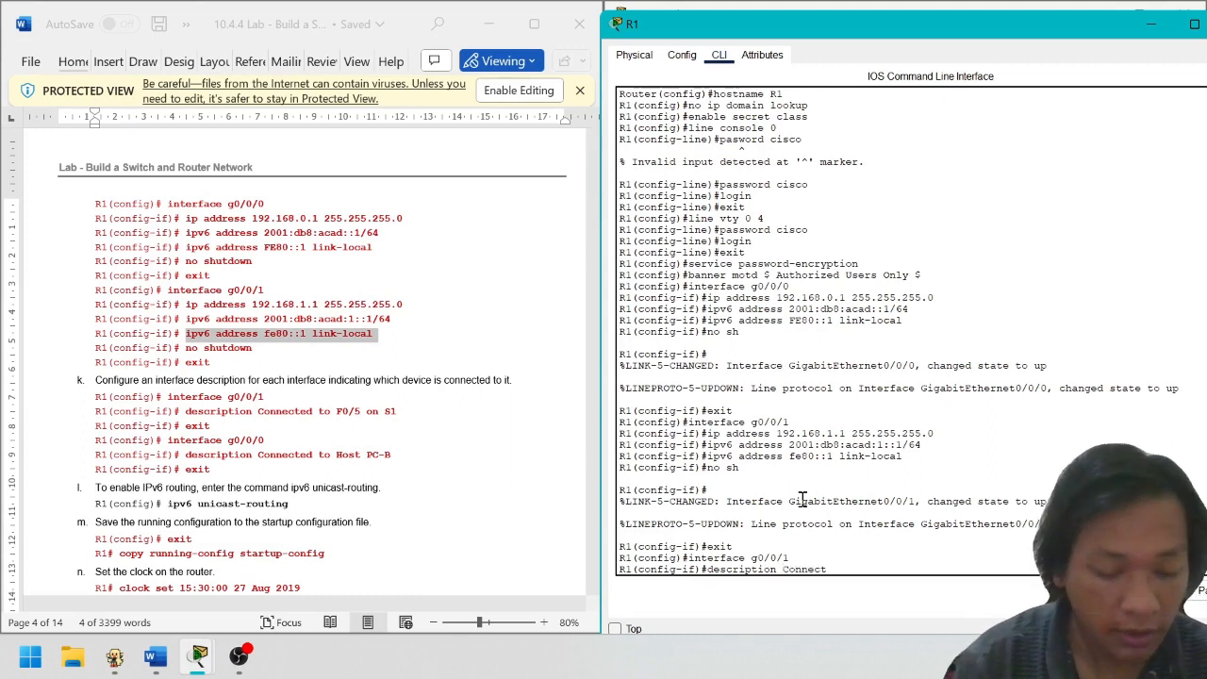
type("ed to")
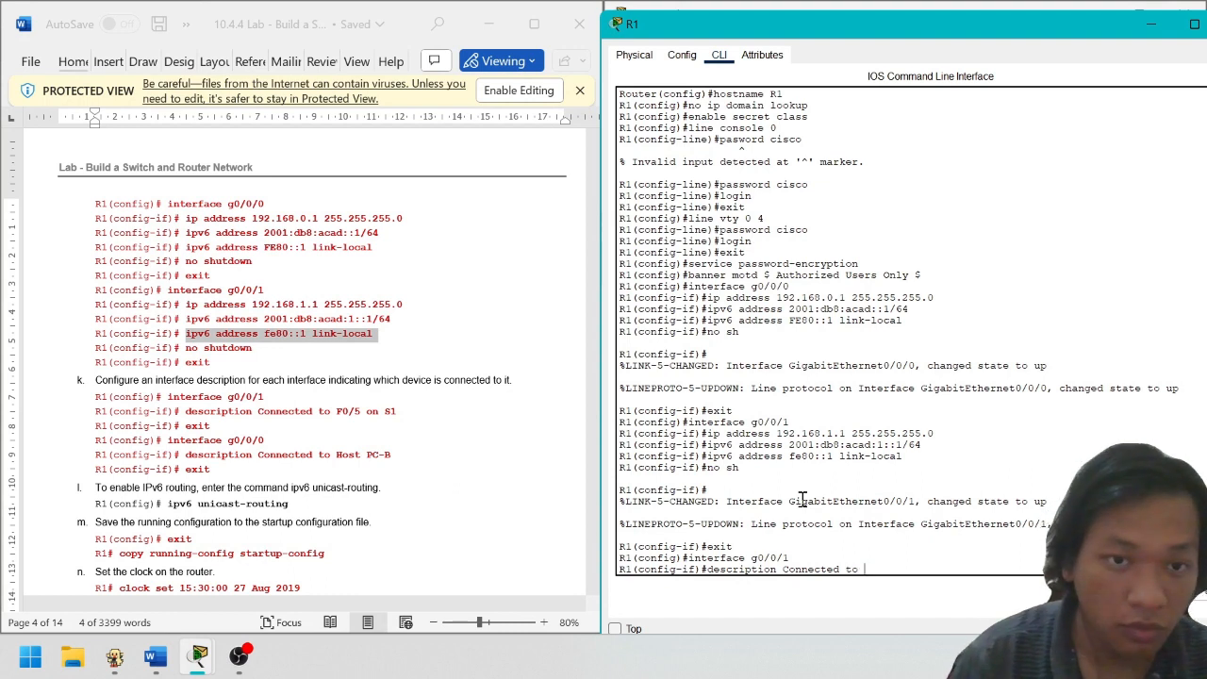
type(" F0")
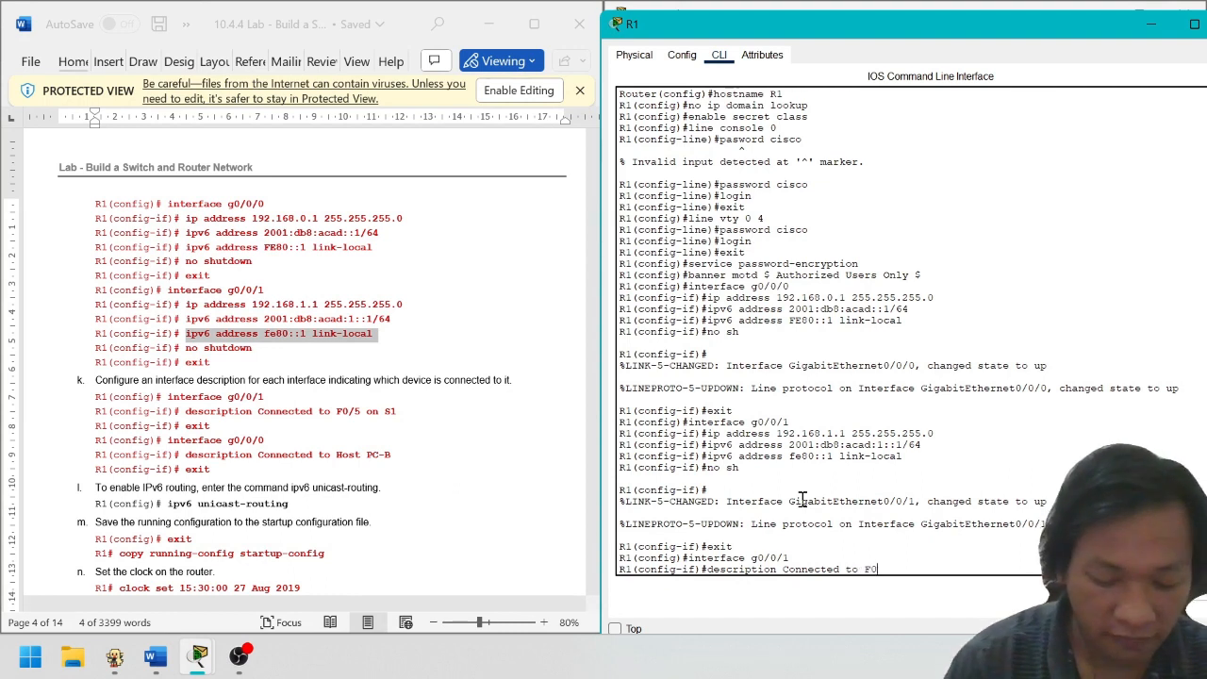
type("/")
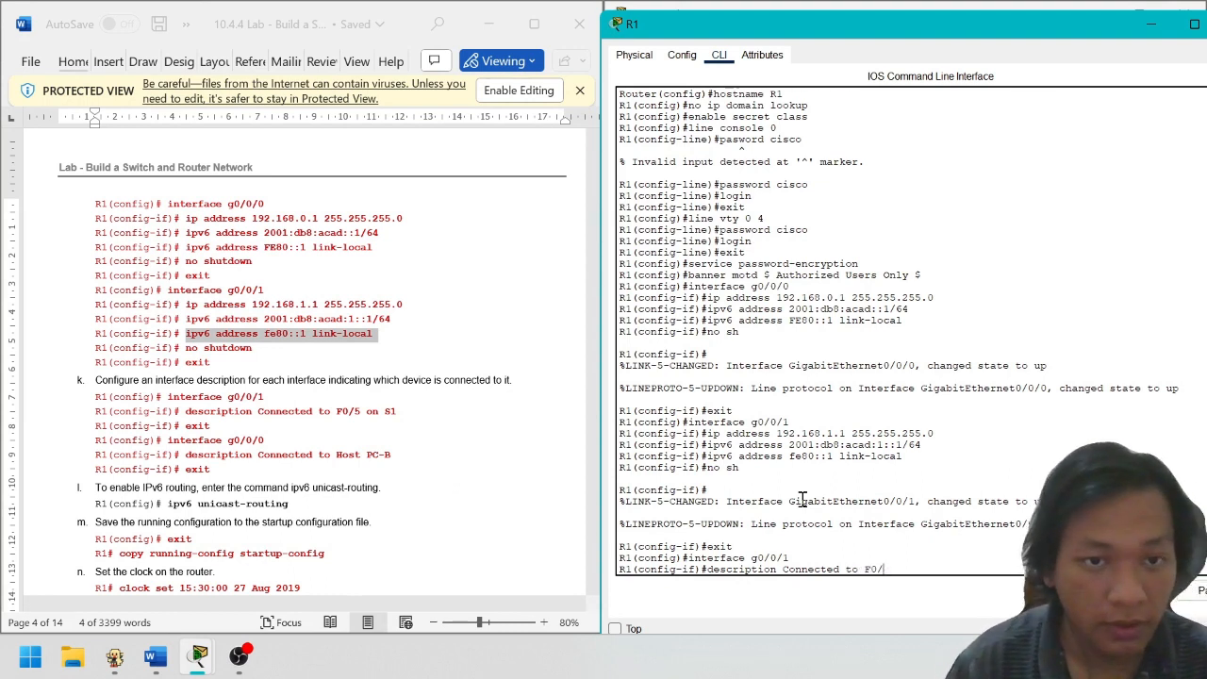
type("4")
type(" on")
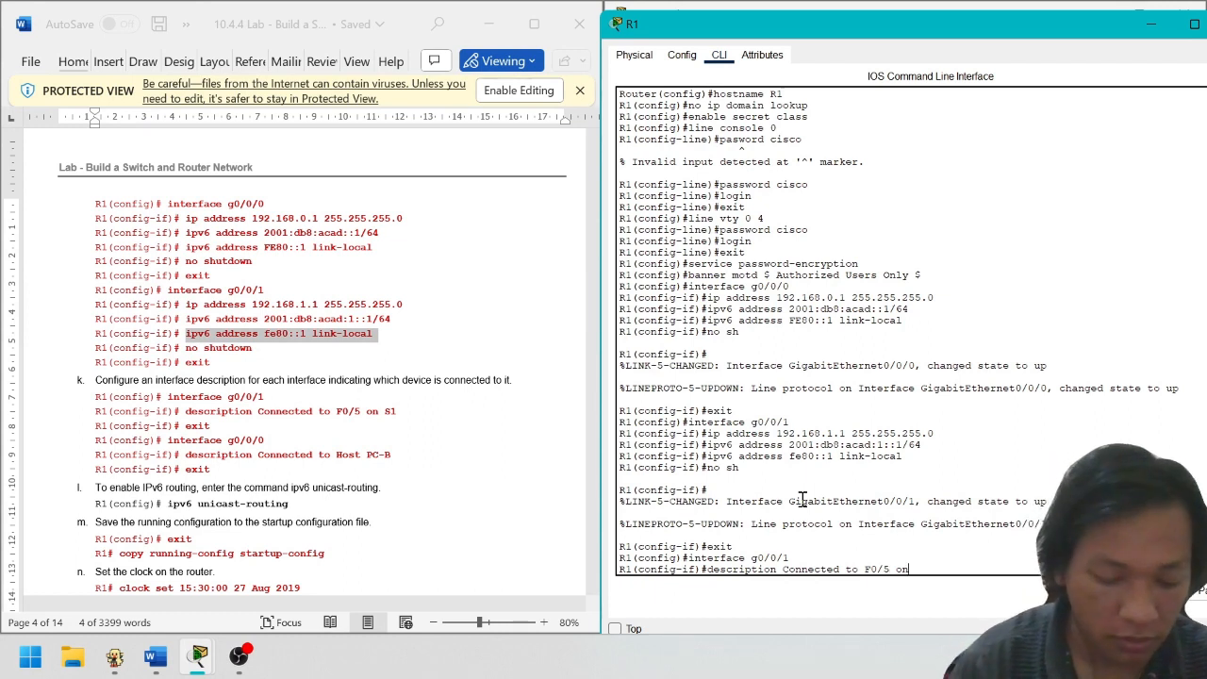
type(" S1")
key("Return")
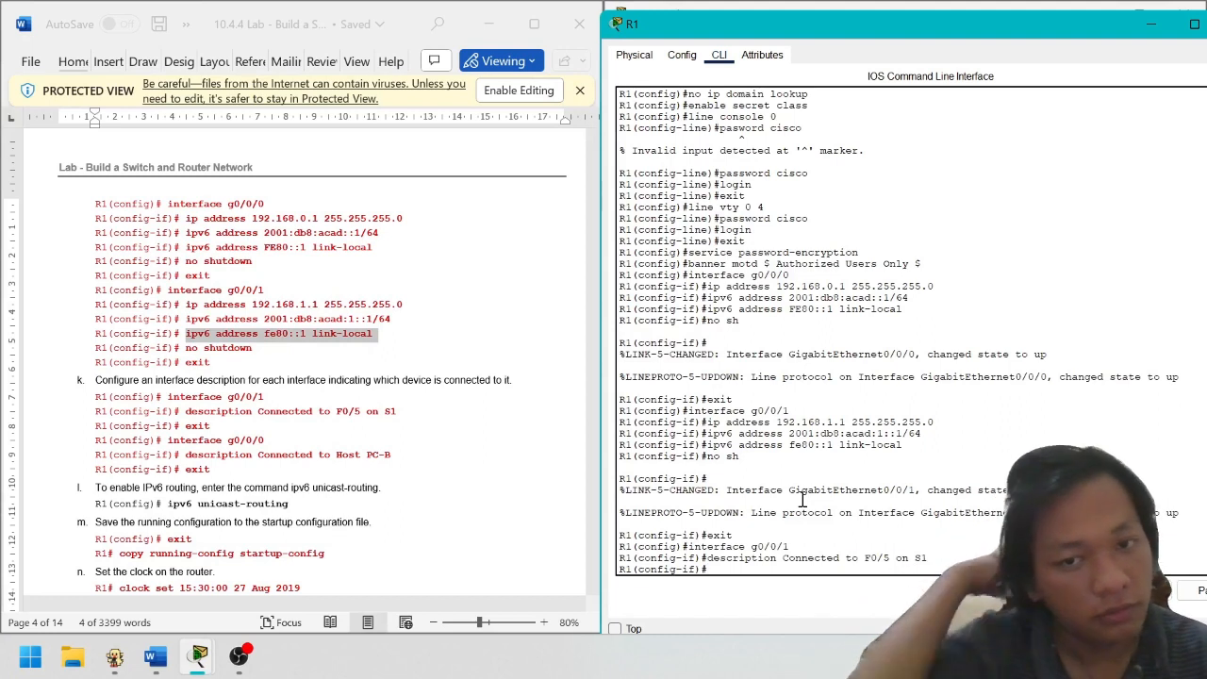
type("exit")
key("Return")
Describe g0/0/0 as 'Connected to Host PC-B' by editing recalled commands, then exit
key("Up")
key("Up")
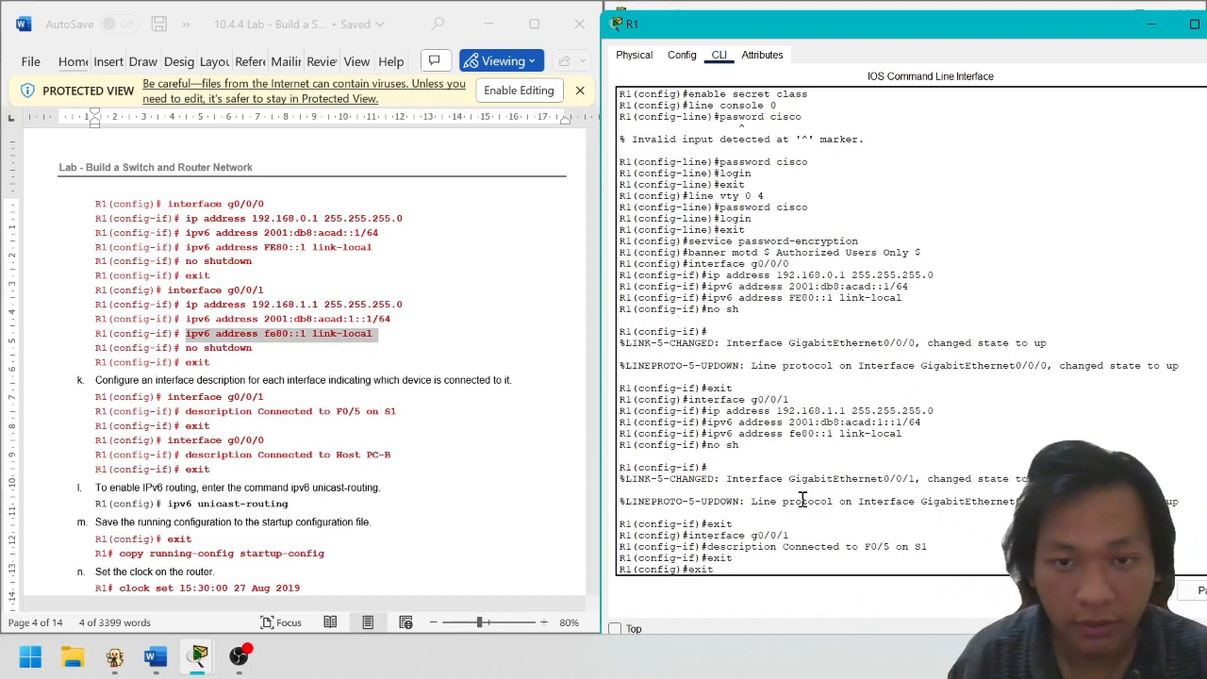
key("Up")
key("Down")
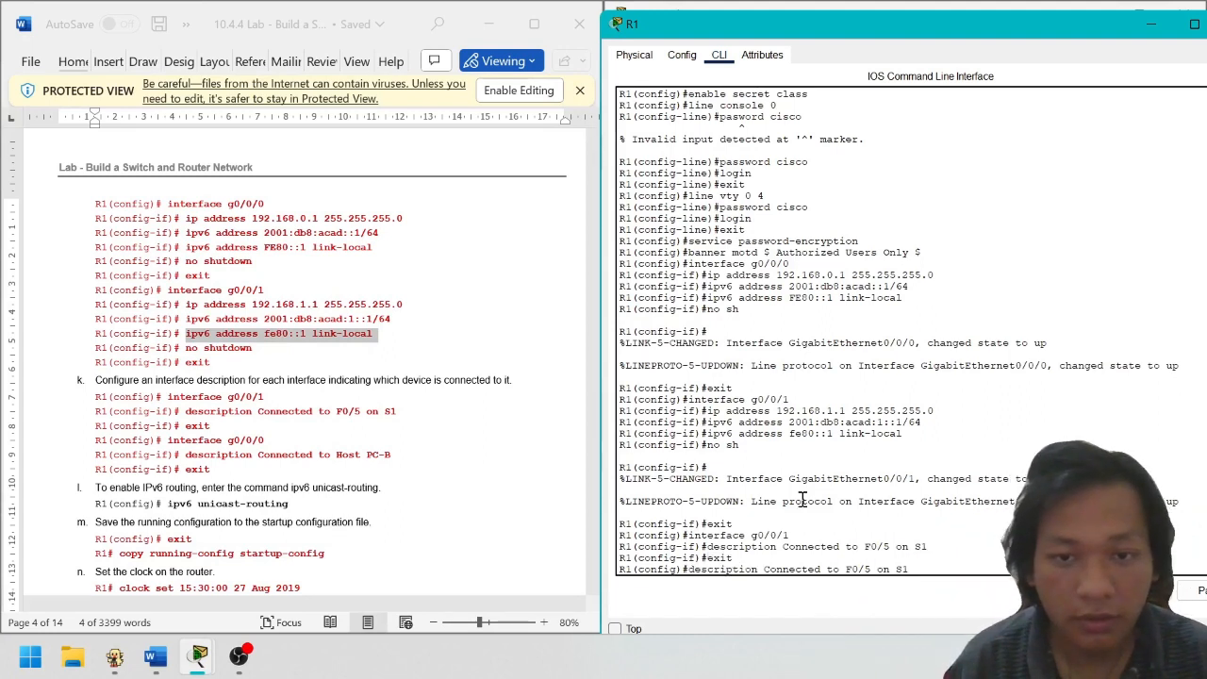
key("Up")
key("BackSpace")
type("0/0/0")
key("Return")
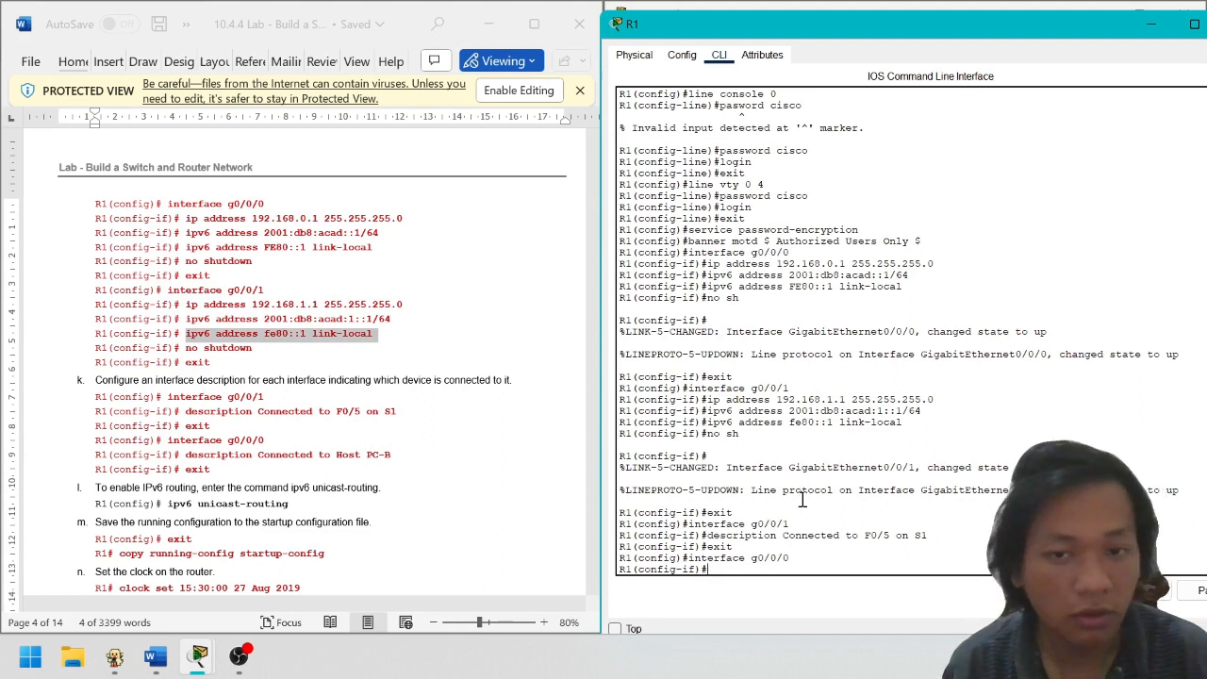
key("Up")
key("Up")
key("Up")
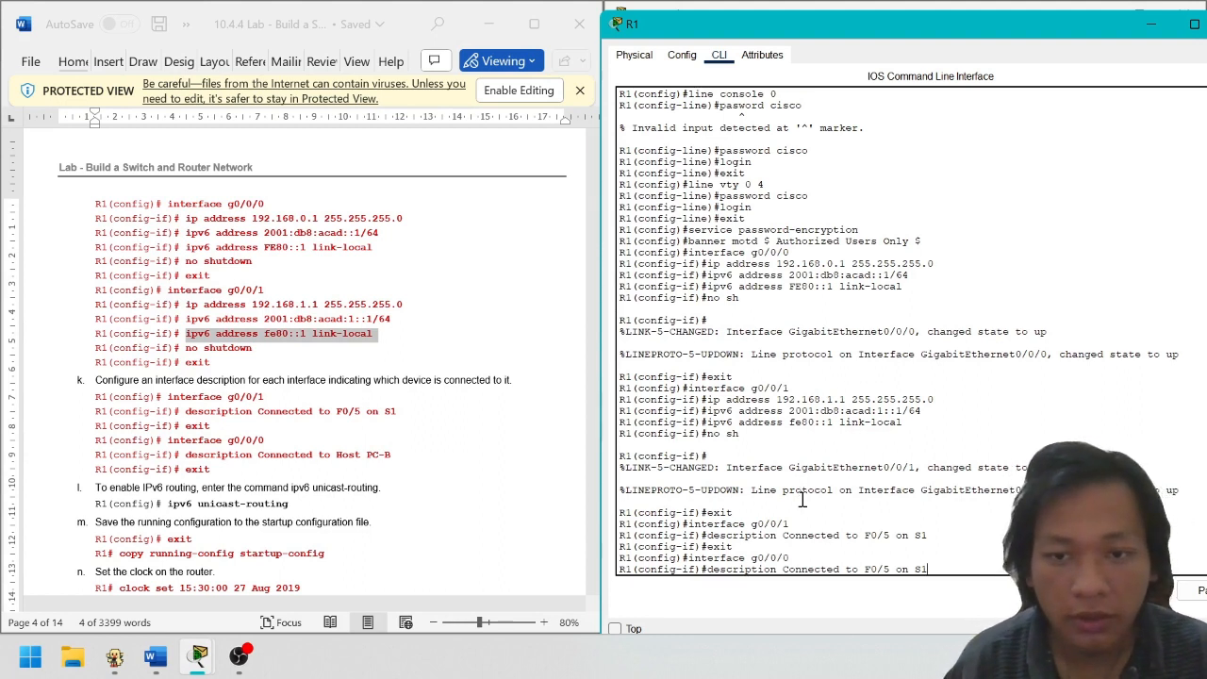
key("BackSpace")
key("BackSpace")
key("BackSpace")
key("BackSpace")
key("BackSpace")
key("BackSpace")
key("BackSpace")
key("BackSpace")
key("BackSpace")
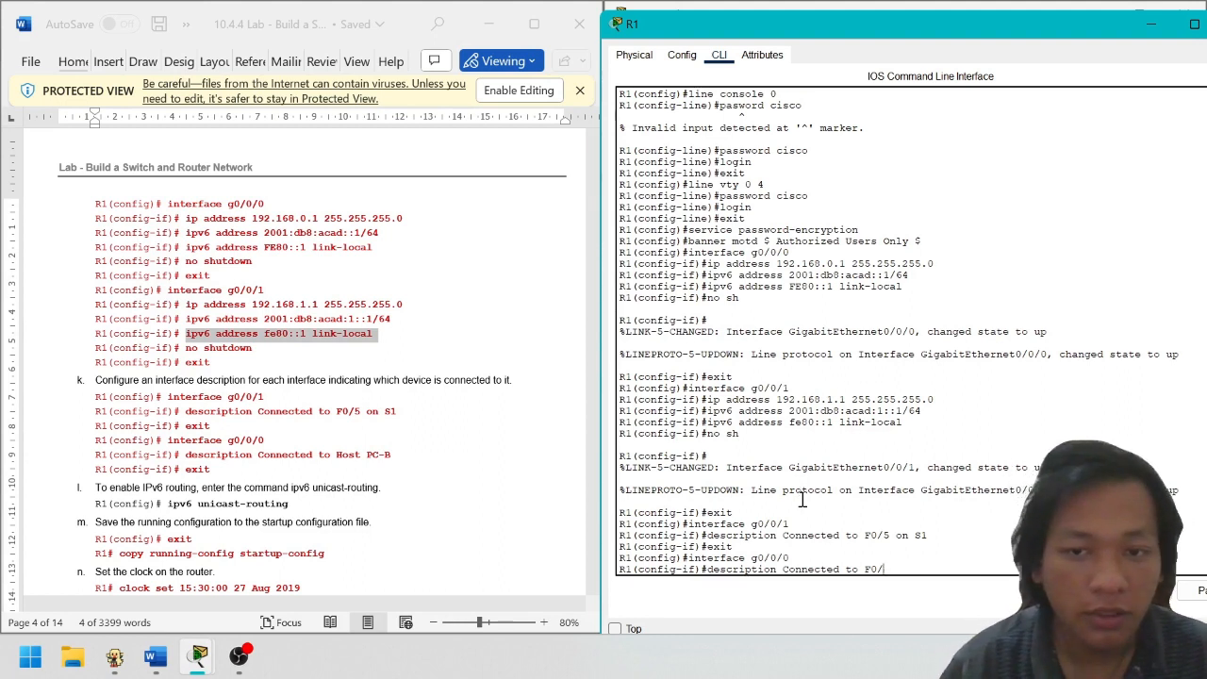
type("h")
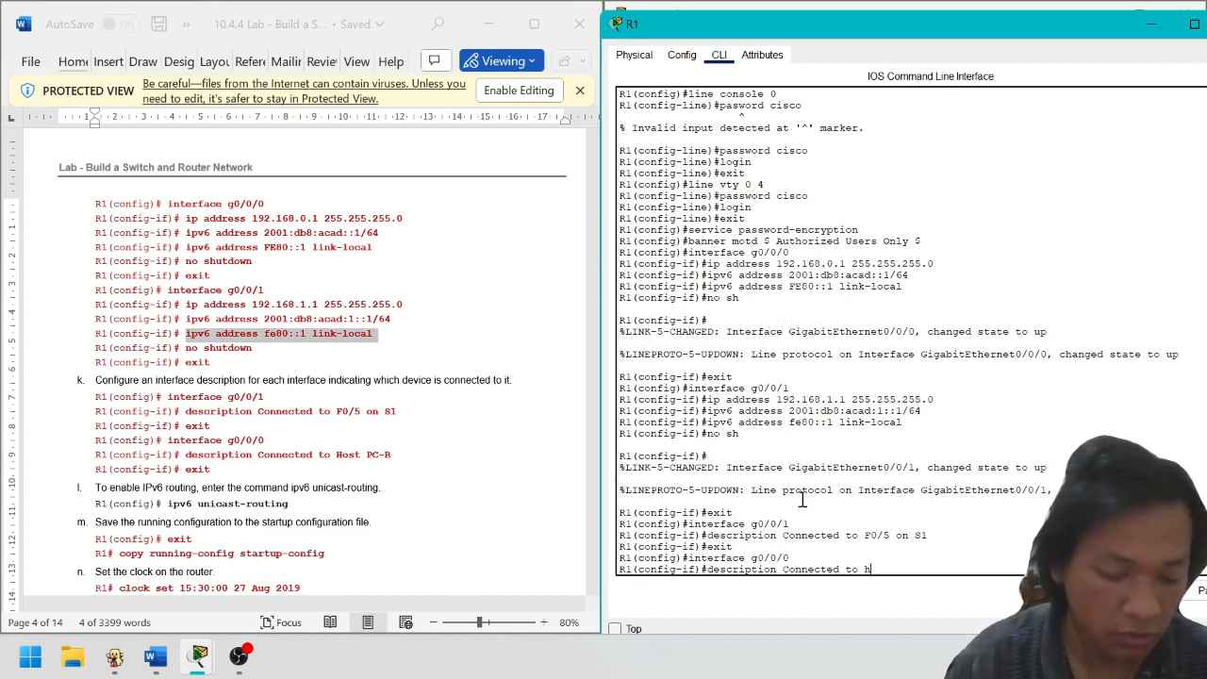
key("BackSpace")
type("H")
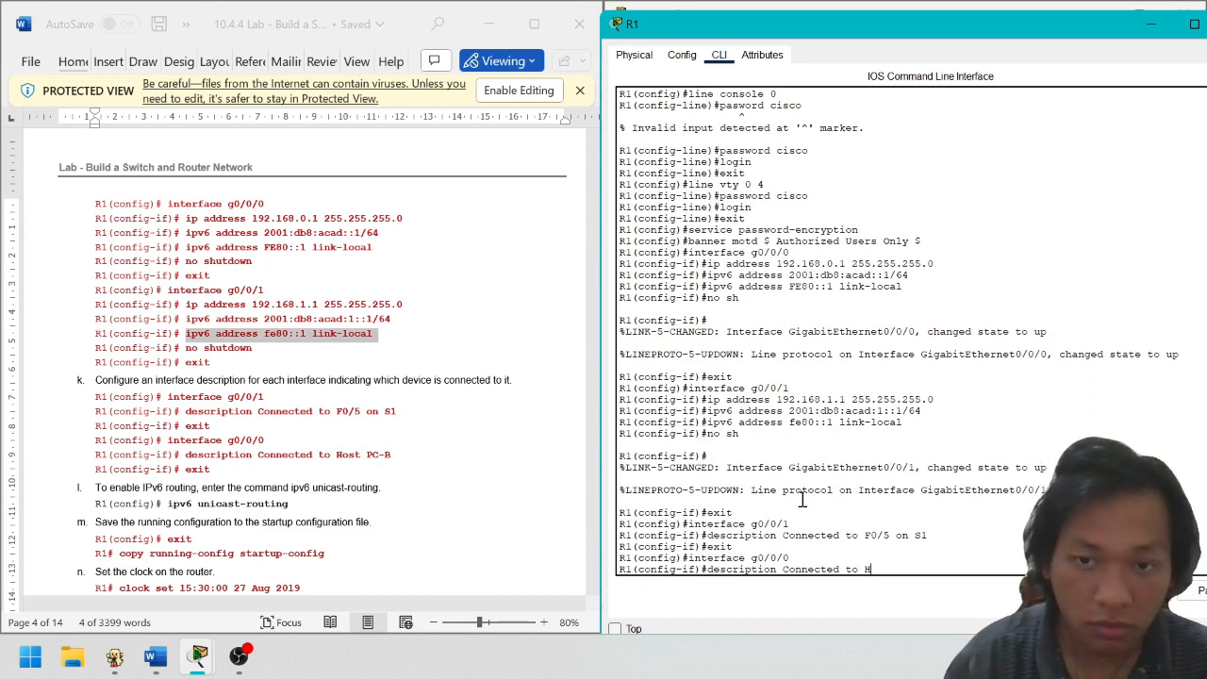
type("ost ")
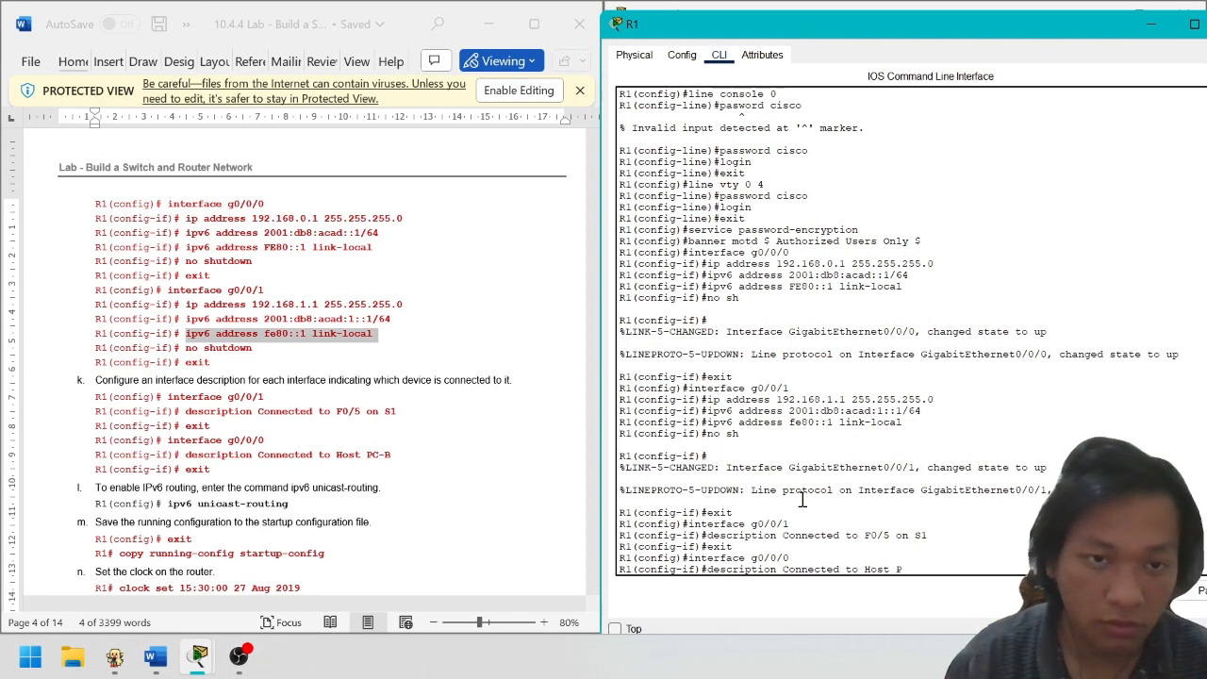
type("PC")
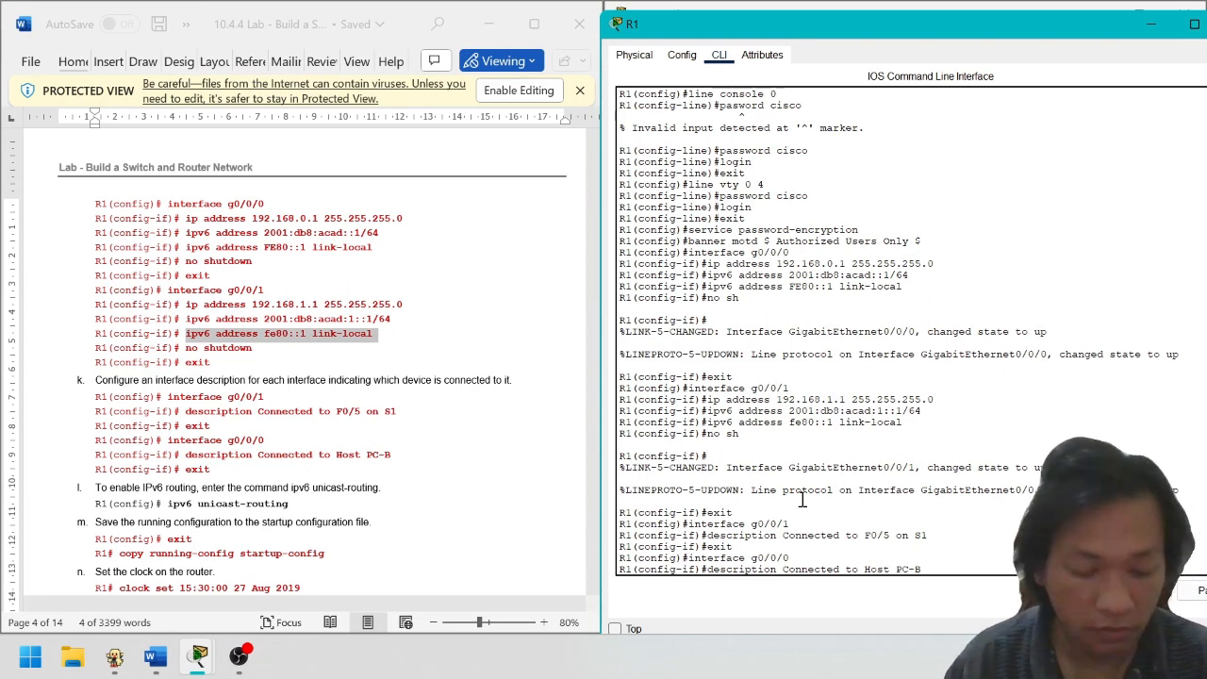
key("Return")
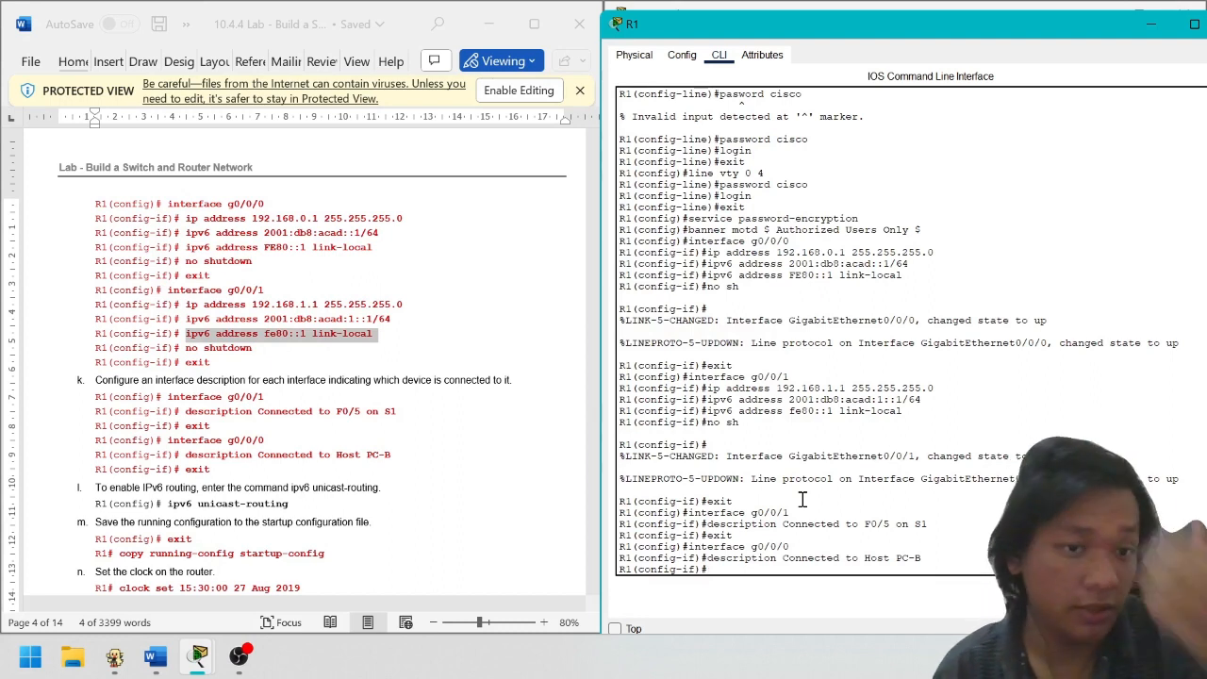
type("exi")
key("Return")
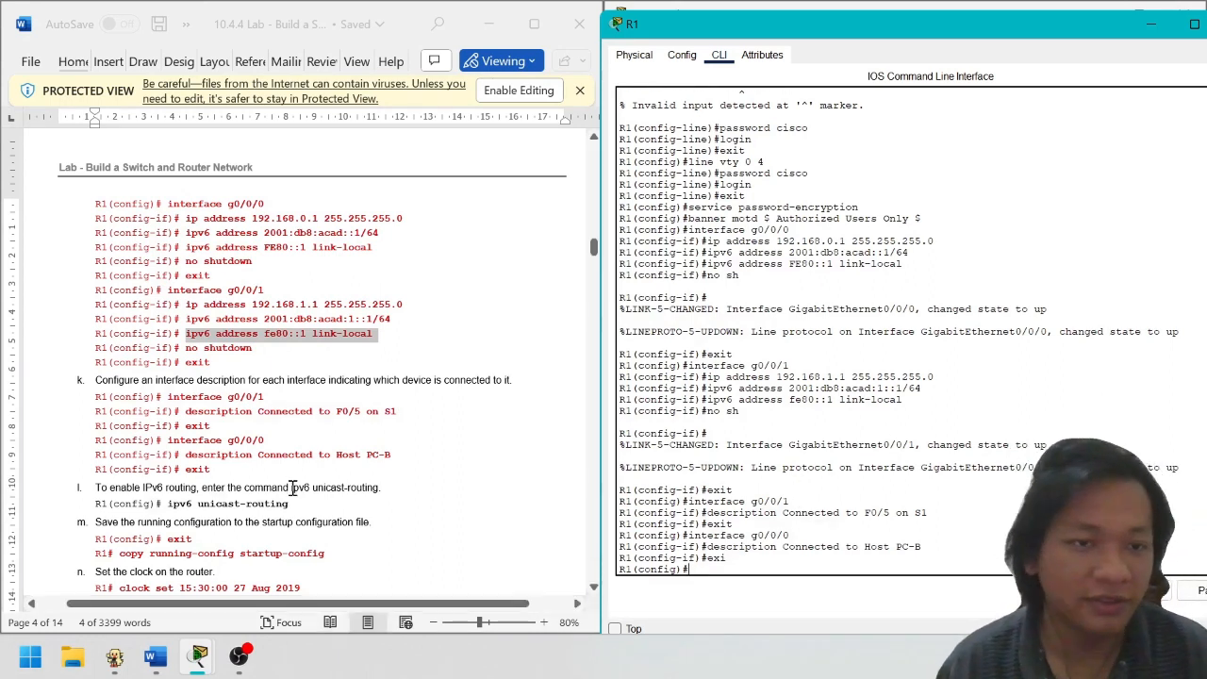
Enable ipv6 unicast-routing and exit to privileged EXEC, retrying after a mistyped exit
scroll(354, 490, "down", 2)
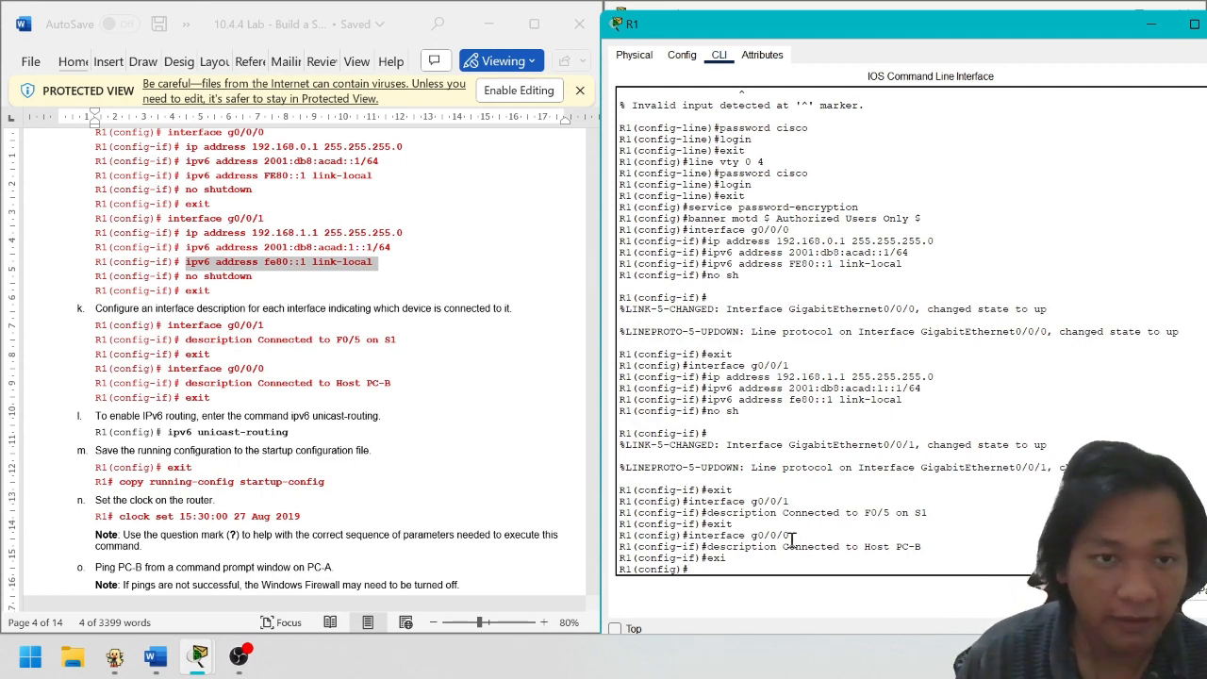
type("ipv6")
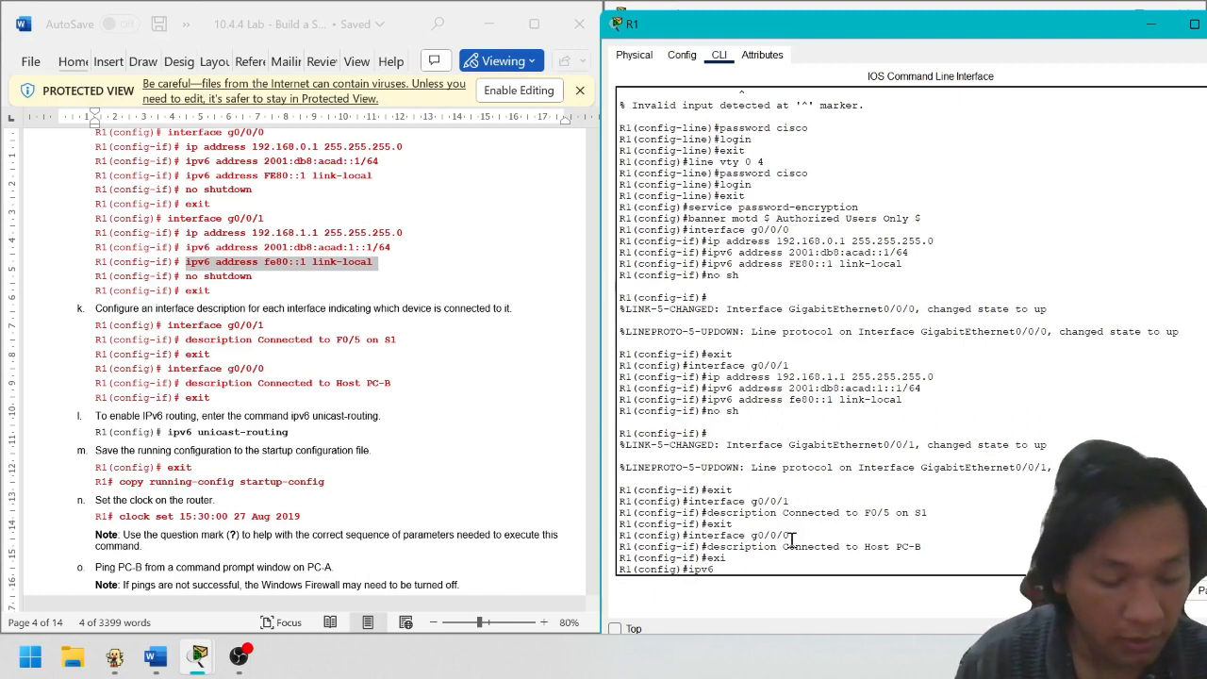
type(" unicast")
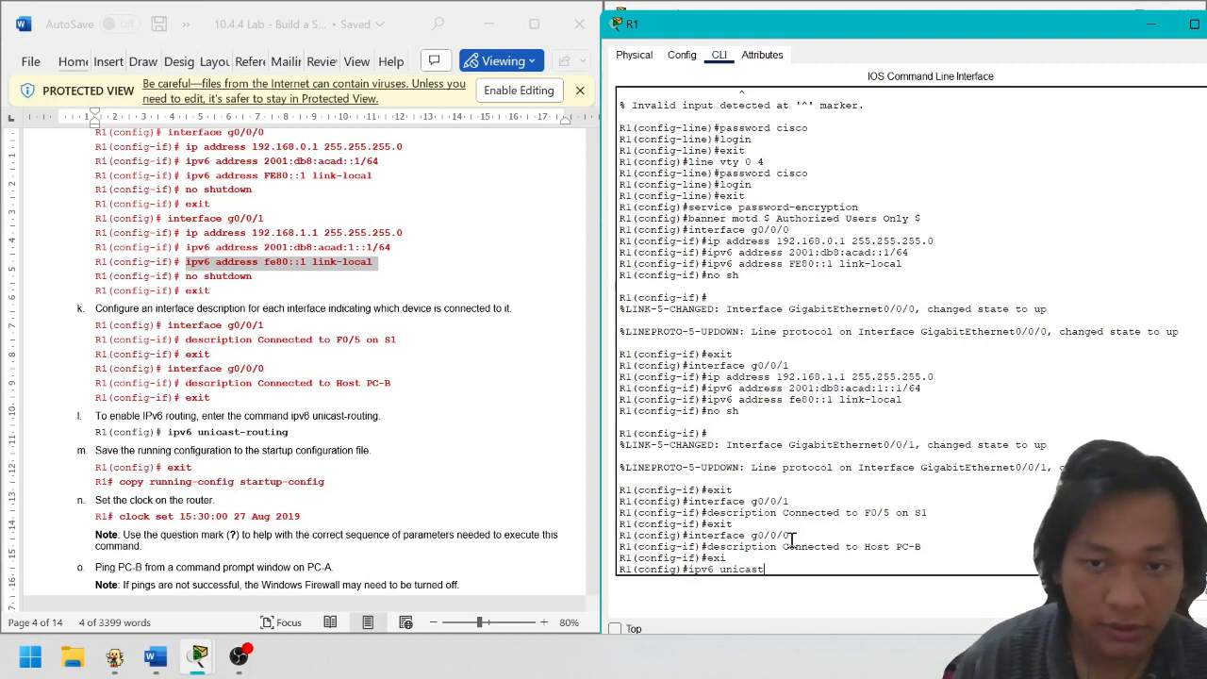
type("-routing")
key("Return")
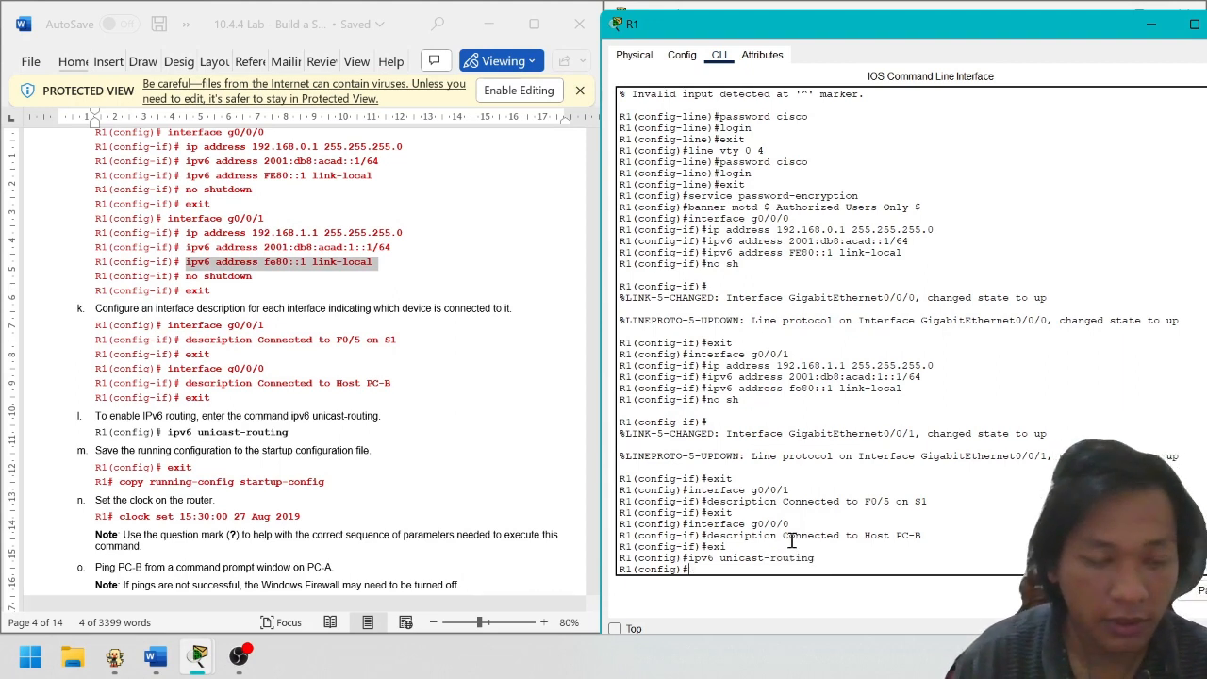
type("ext")
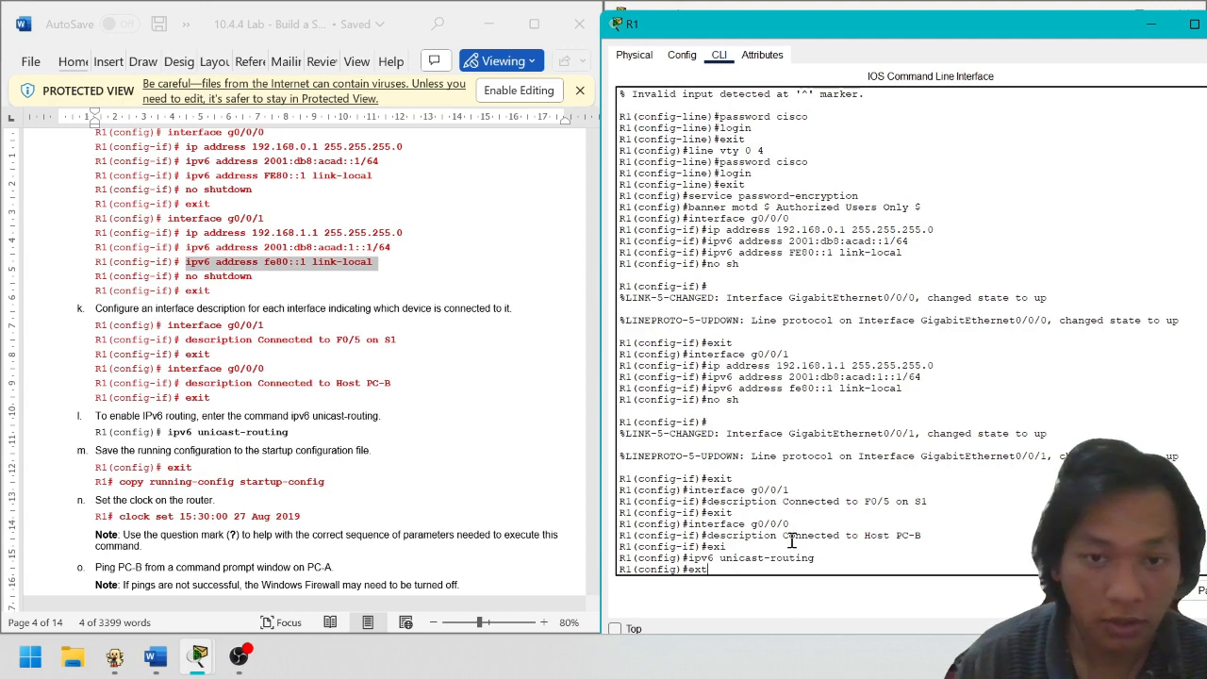
key("Return")
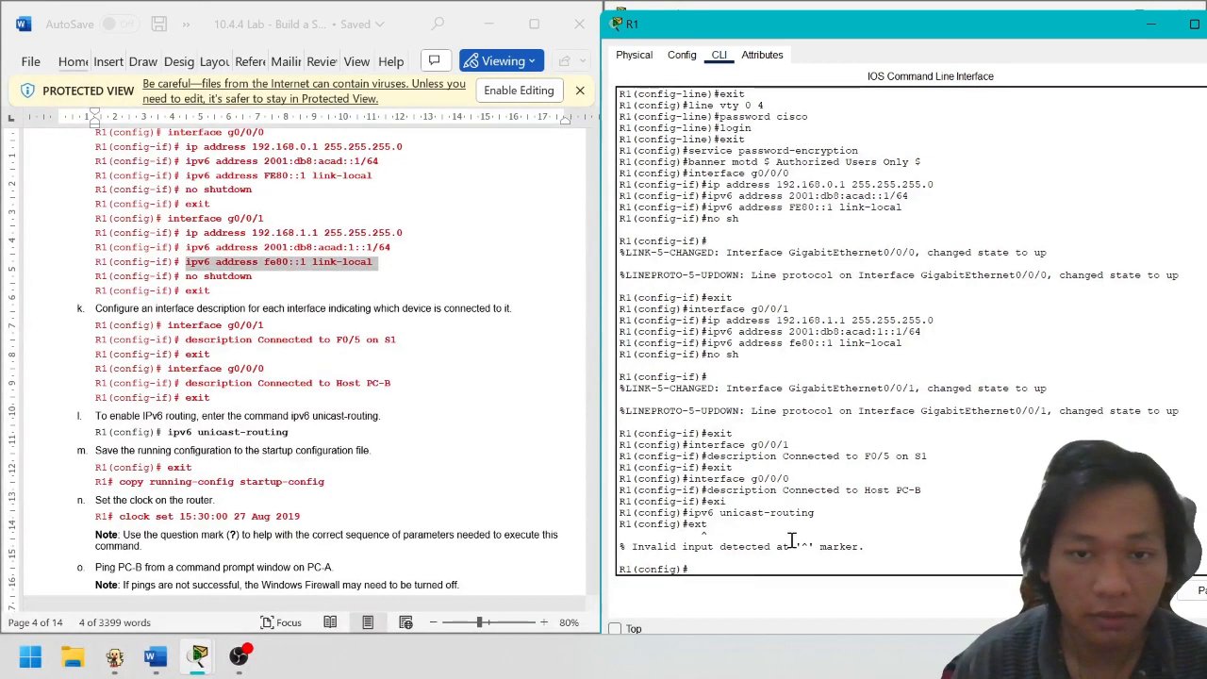
type("exi")
key("Return")
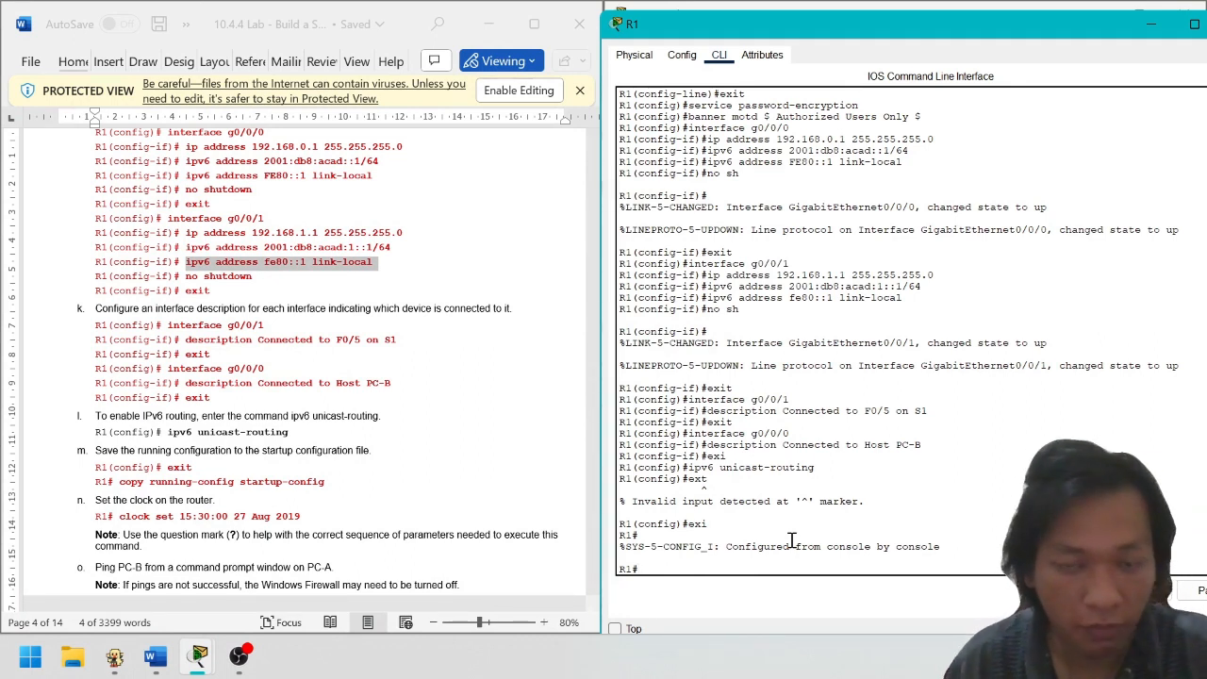
Run copy running-config startup-config and accept the default startup-config filename
type("copy runn")
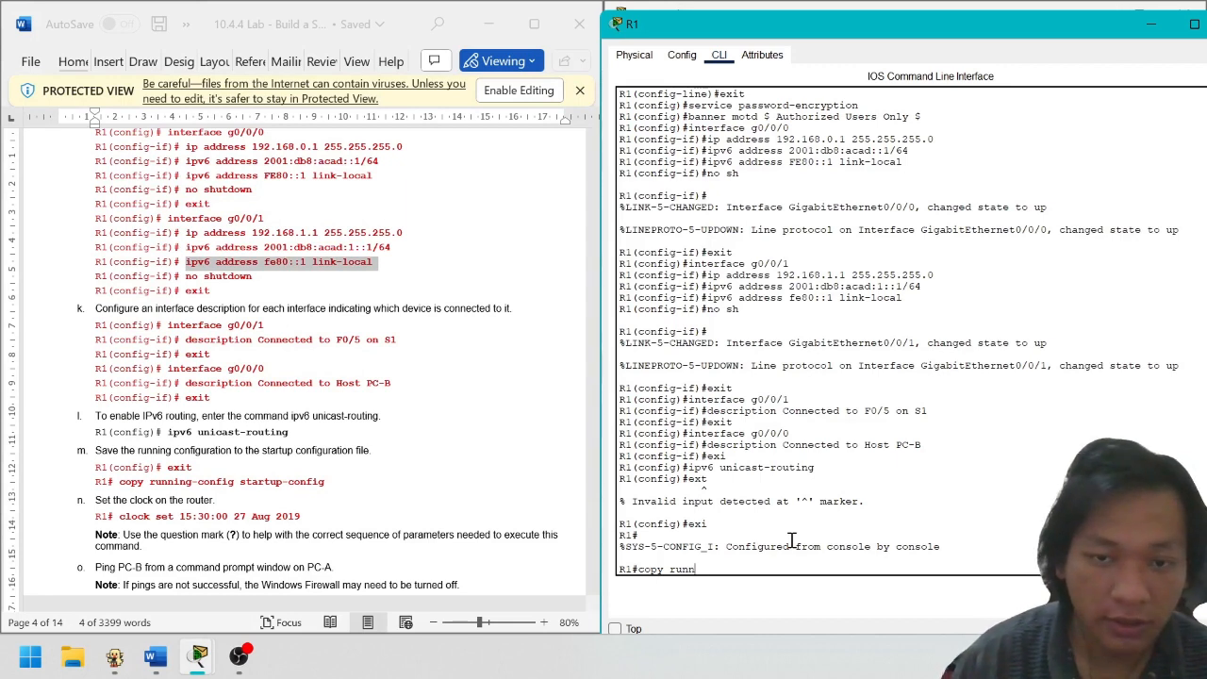
type("ing-")
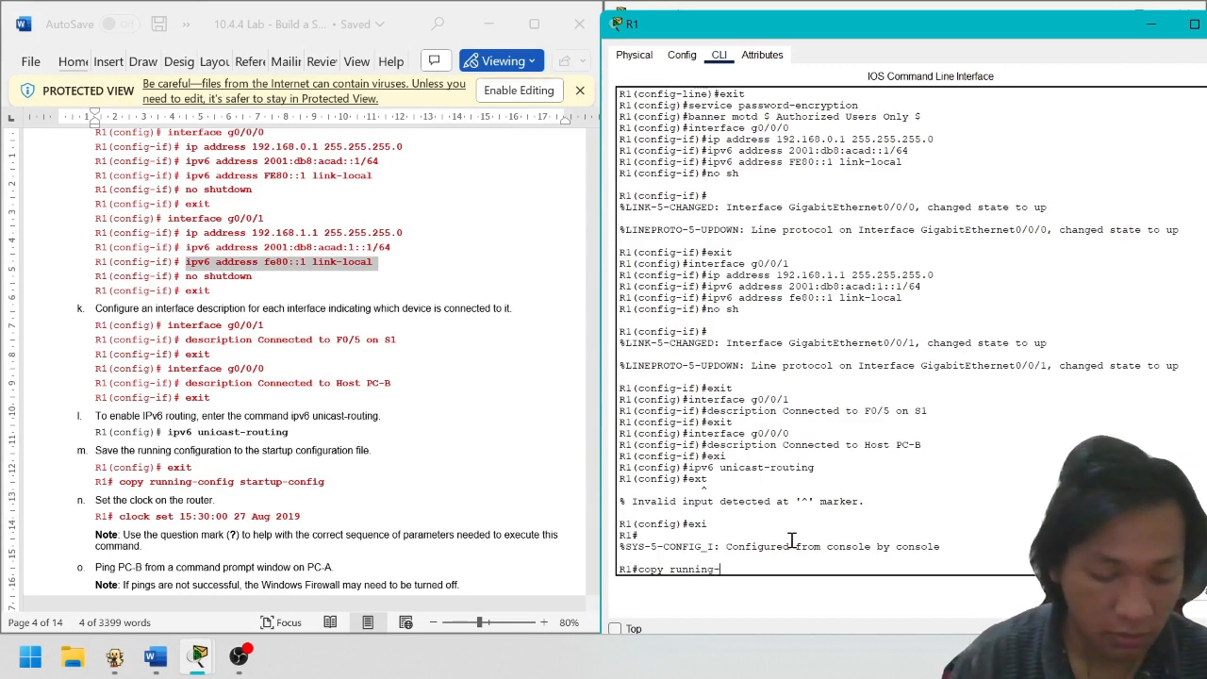
type("config")
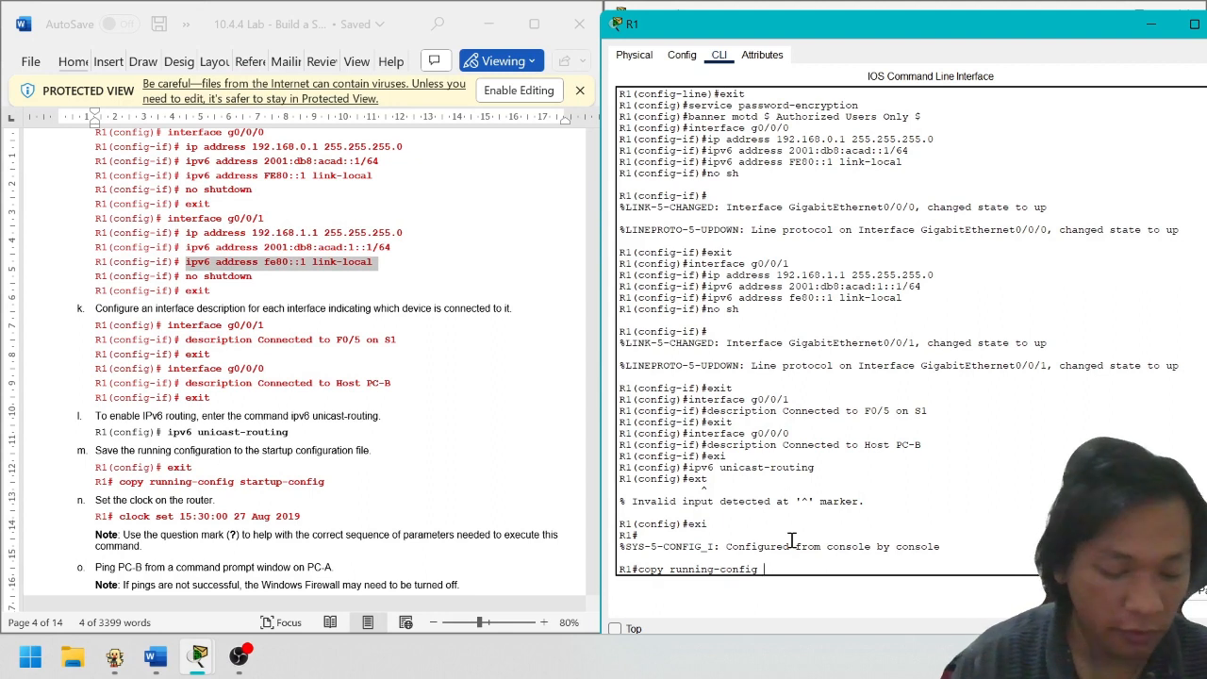
type(" startup")
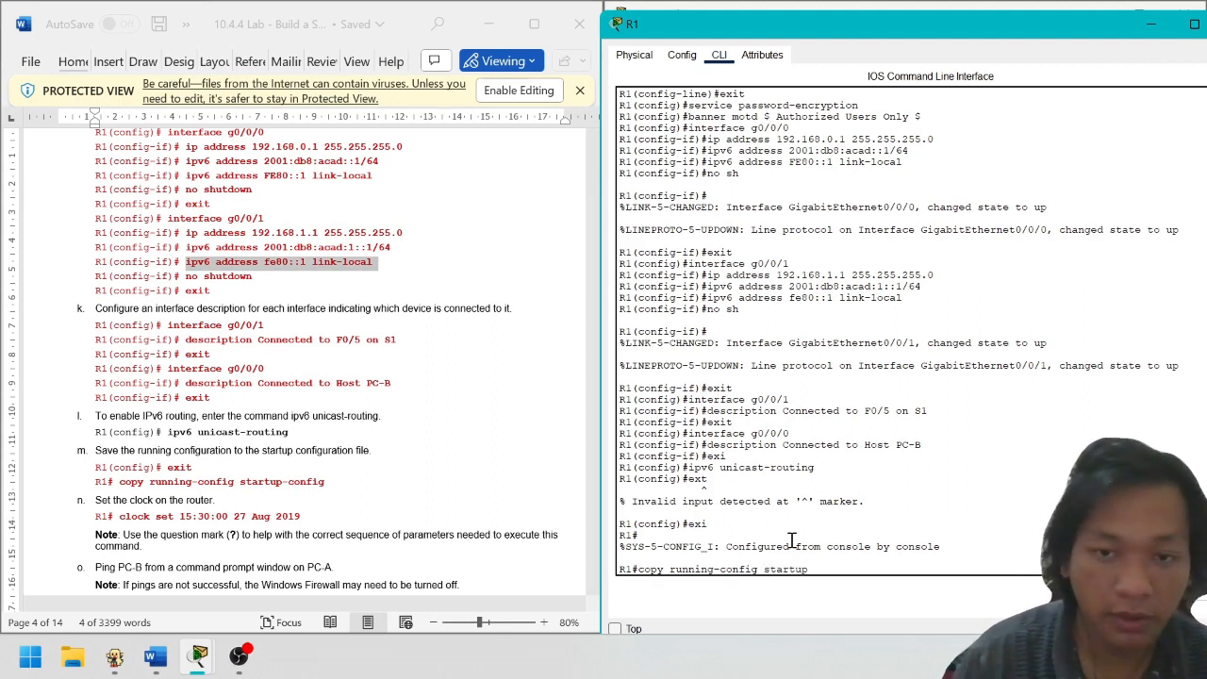
type("-")
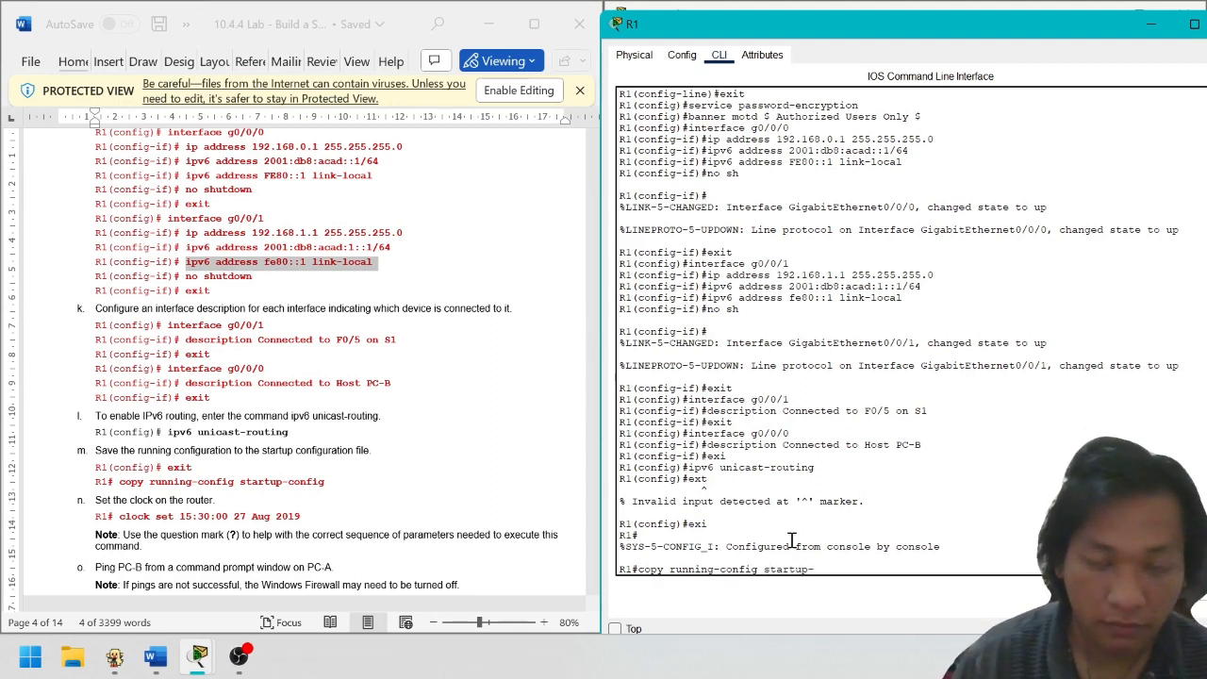
type("config")
key("Return")
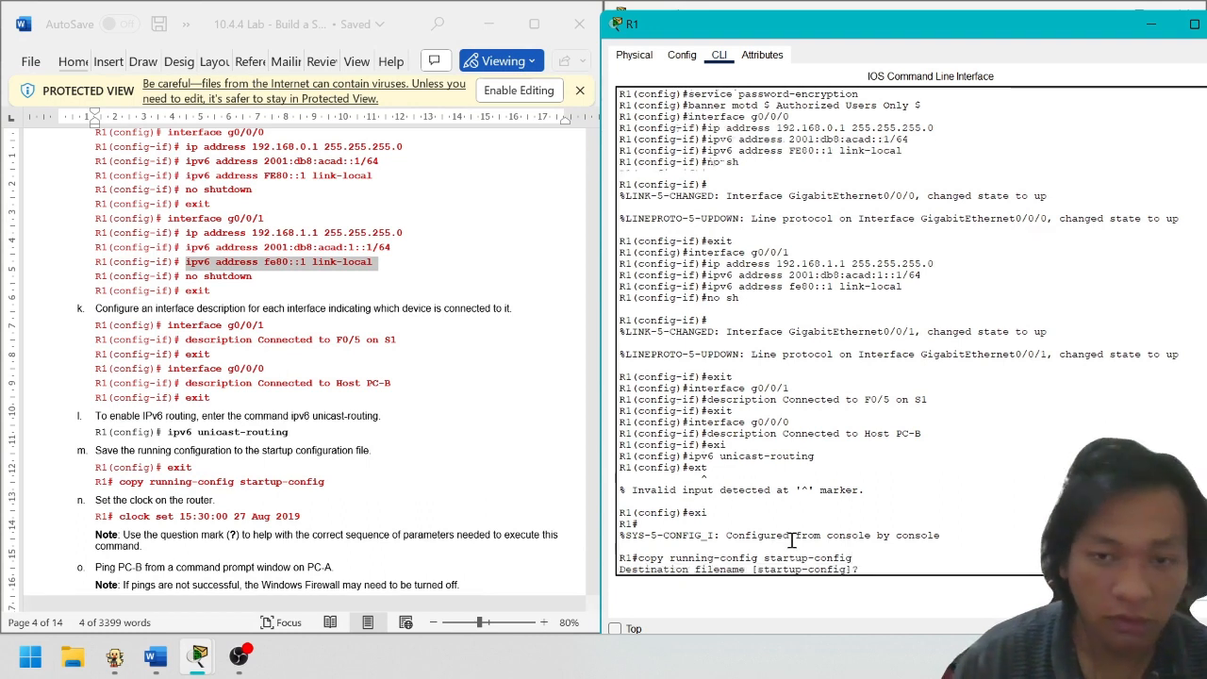
key("Return")
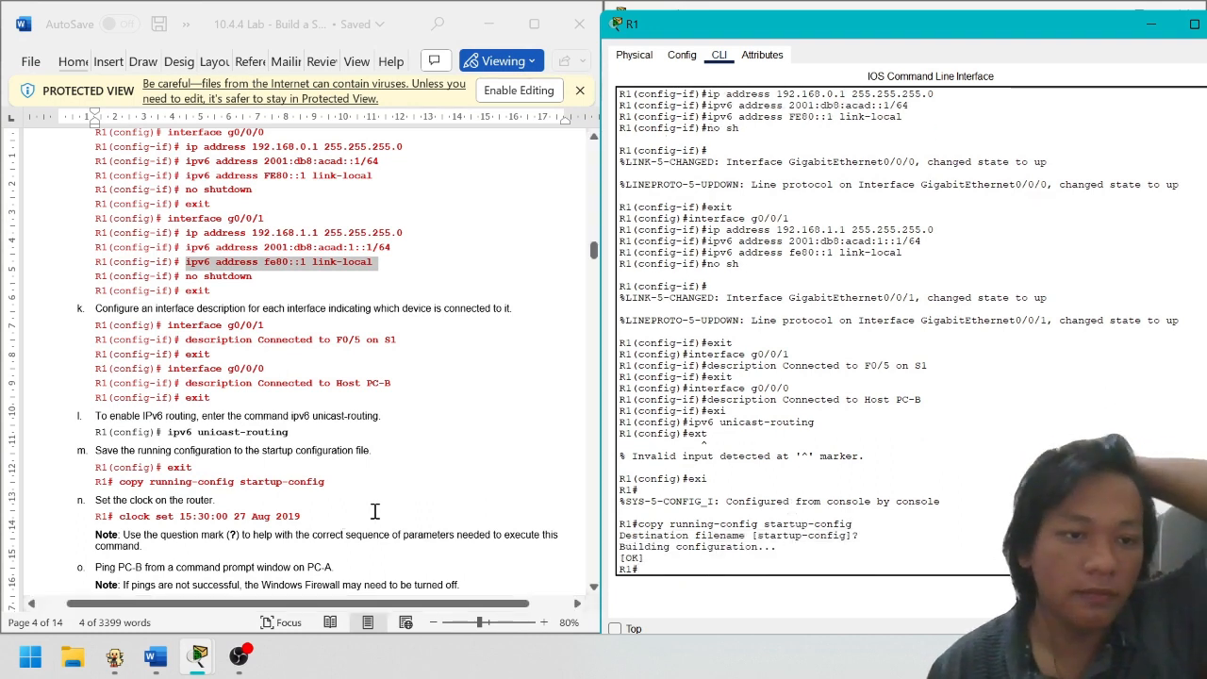
scroll(376, 512, "down", 1)
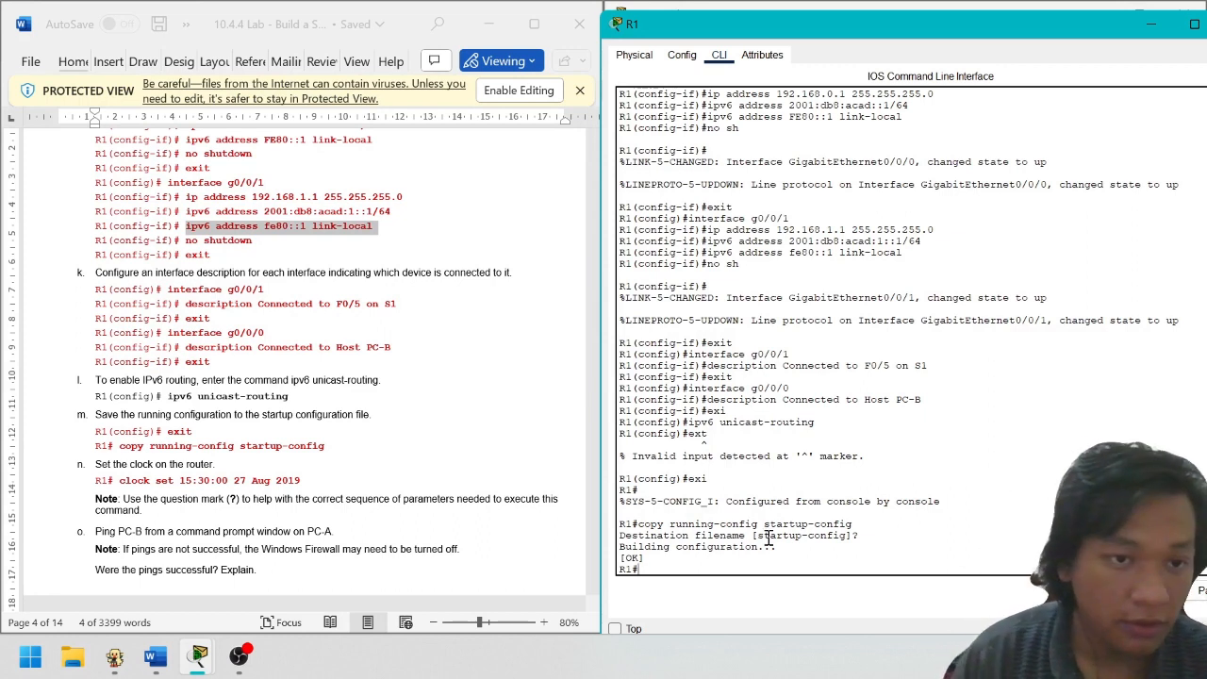
Set R1's clock to 18:15:00 14 Nov 2023, then close R1's console window
type("clock se")
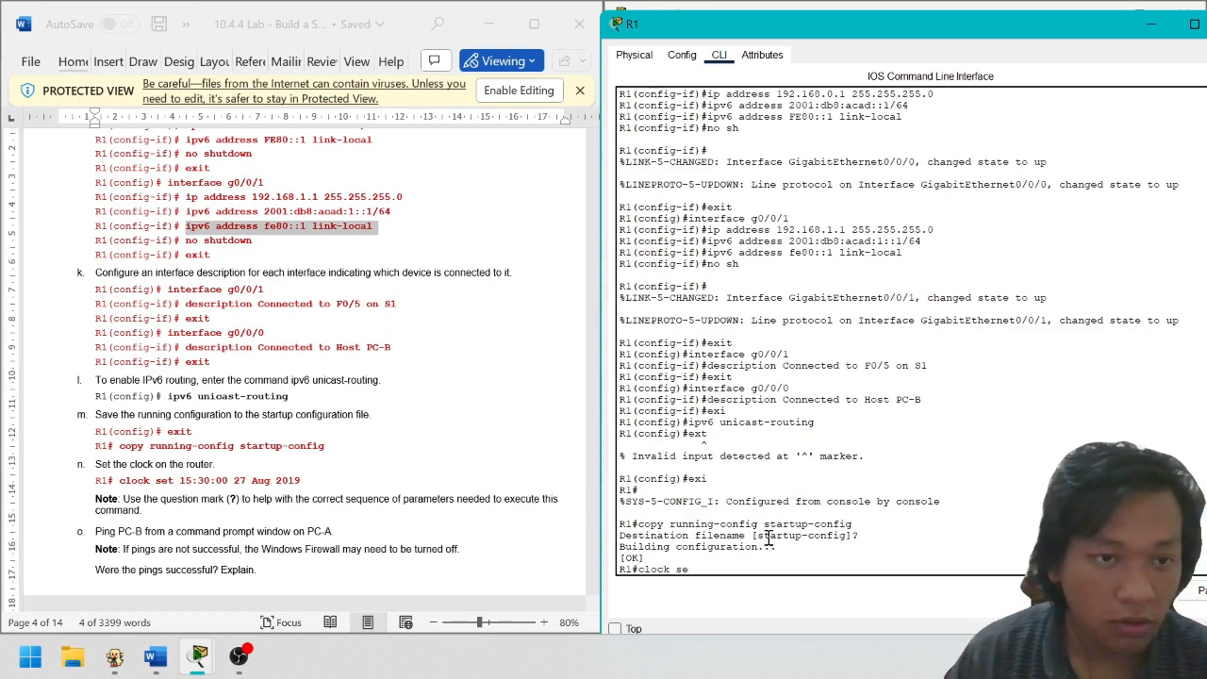
type("t")
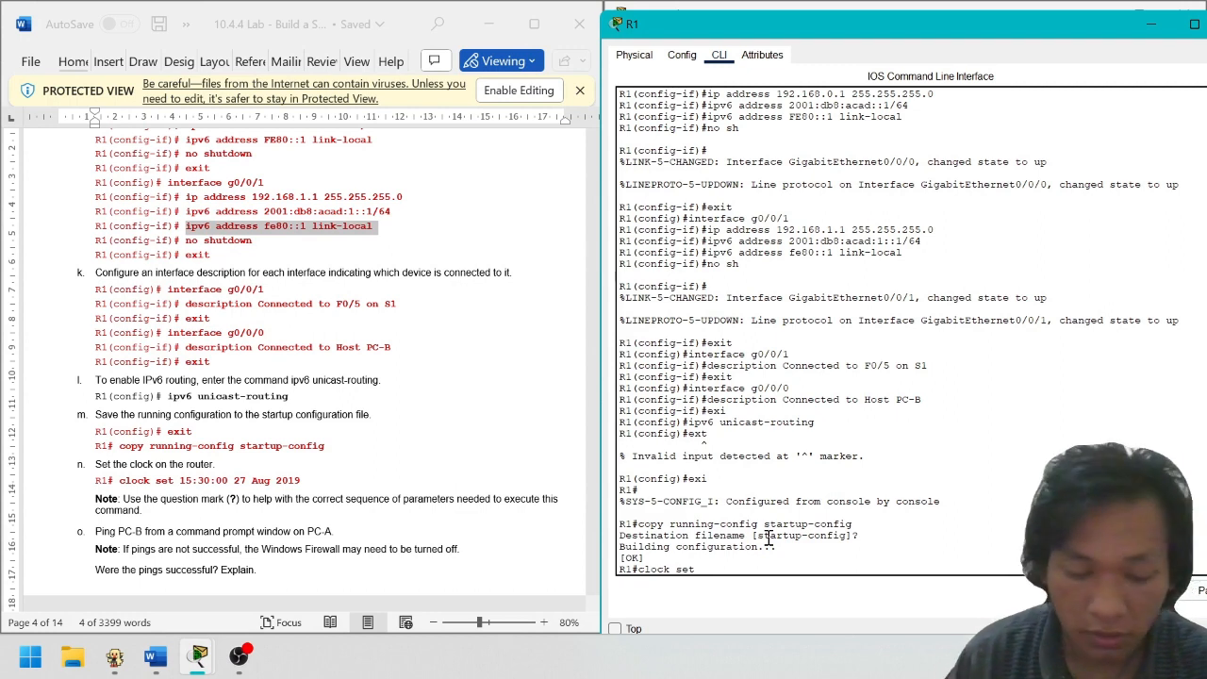
type(" 18")
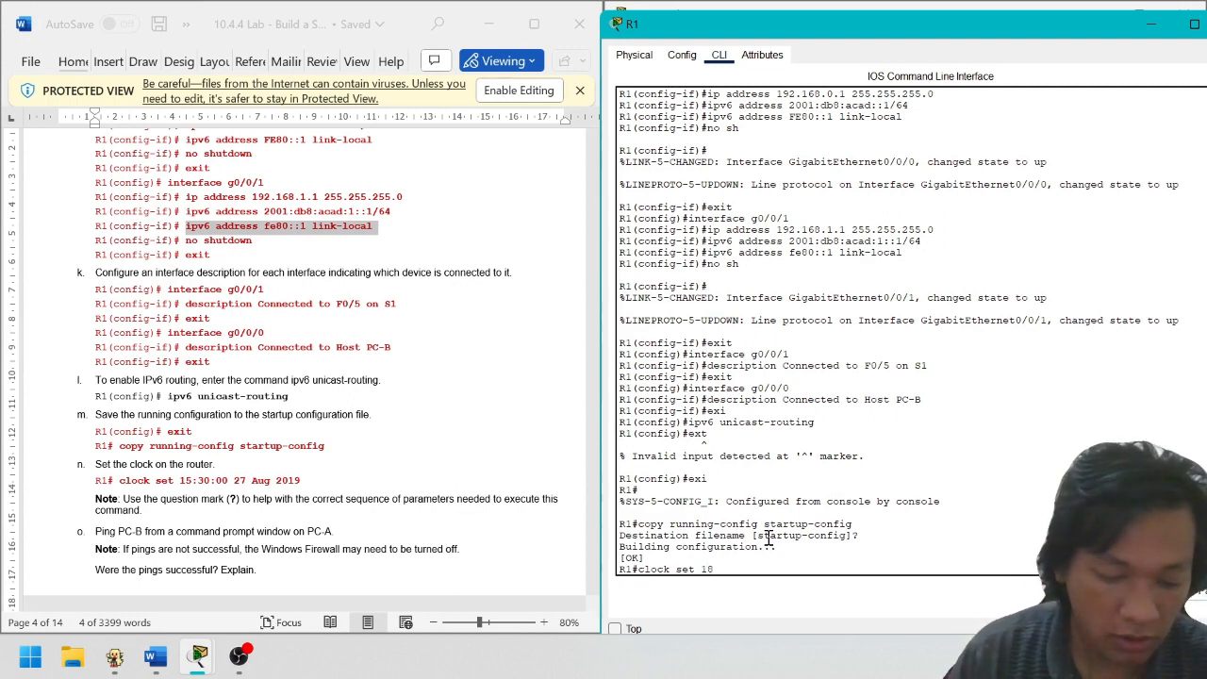
type(":15")
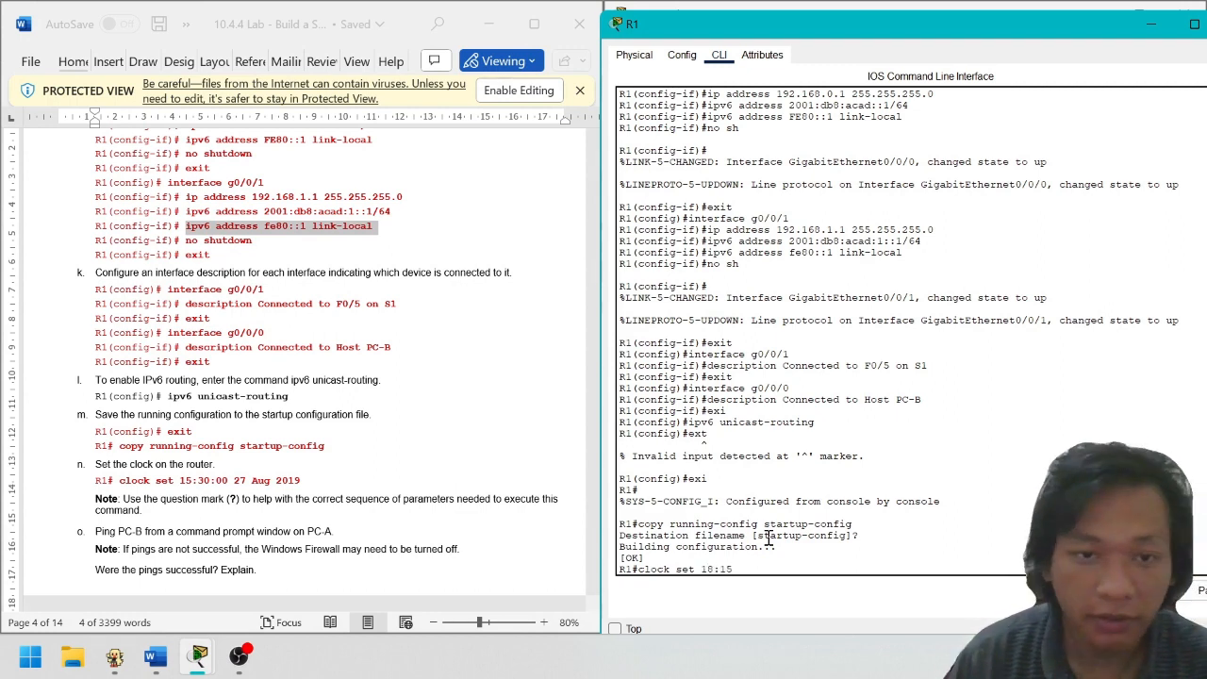
type(":00")
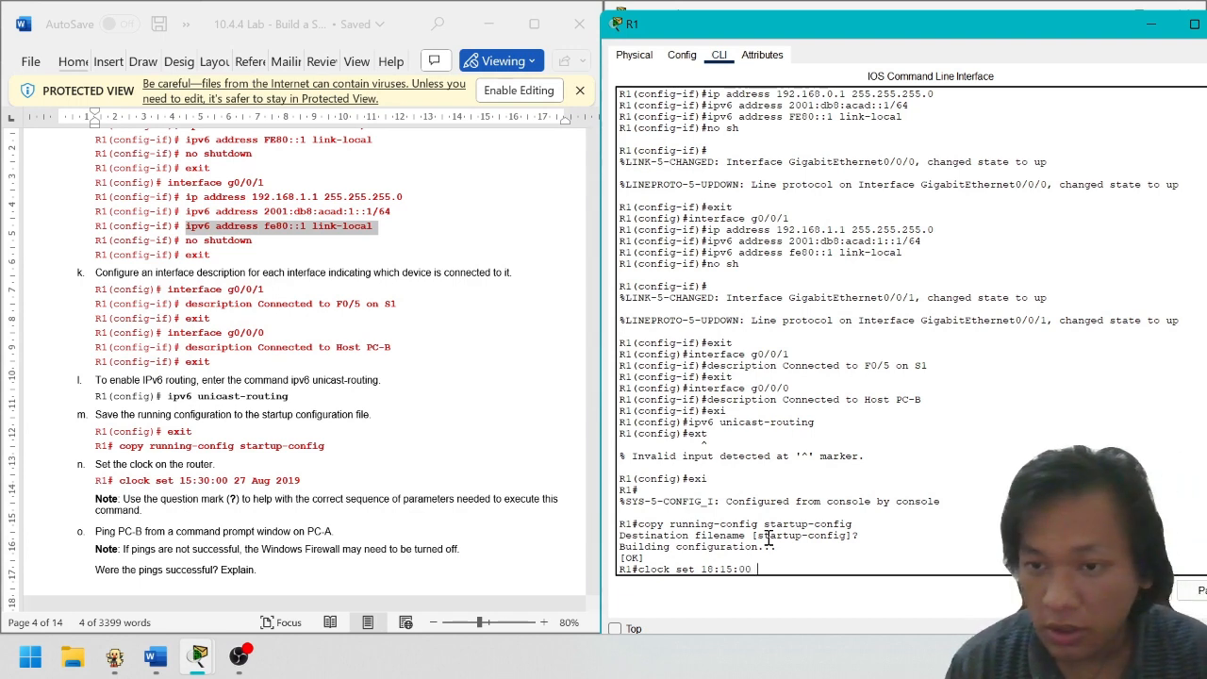
type(" 14 No")
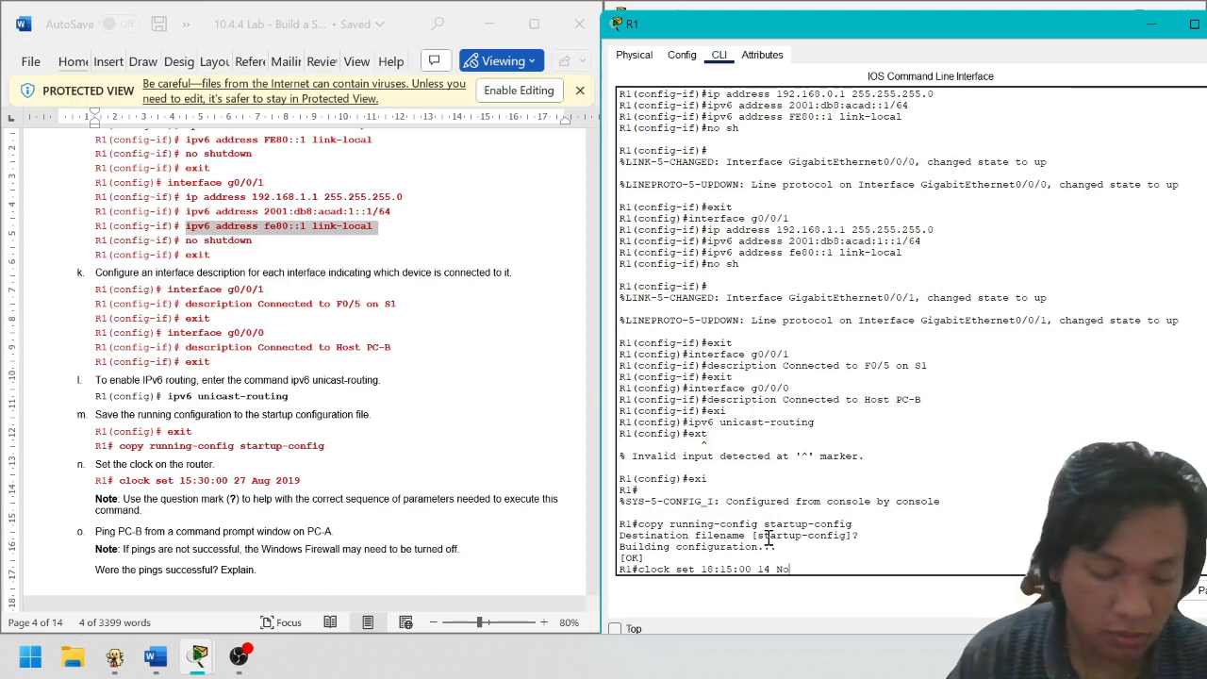
type("v 2023")
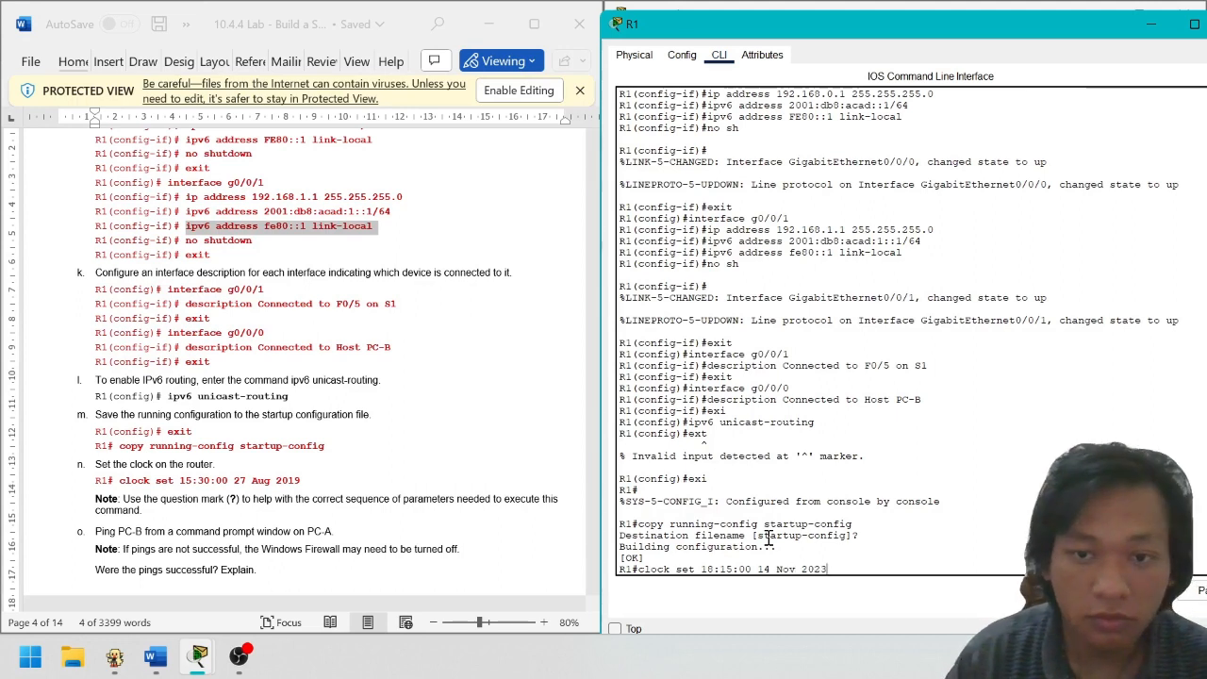
key("Return")
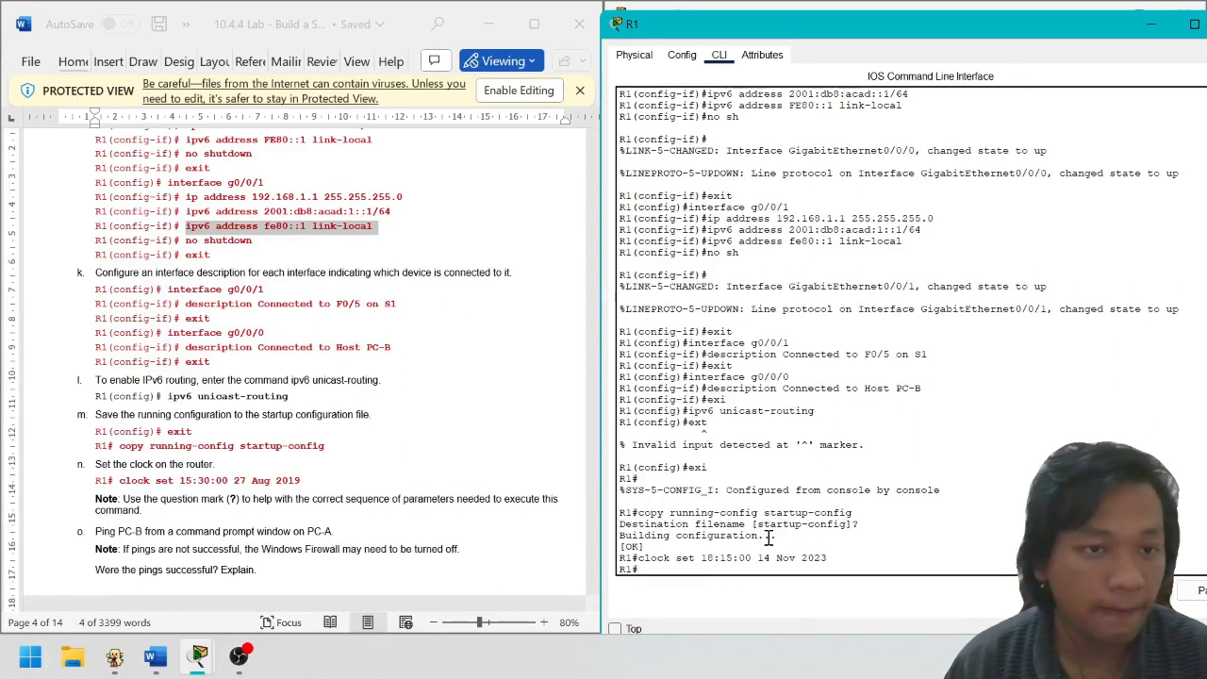
scroll(356, 425, "down", 3)
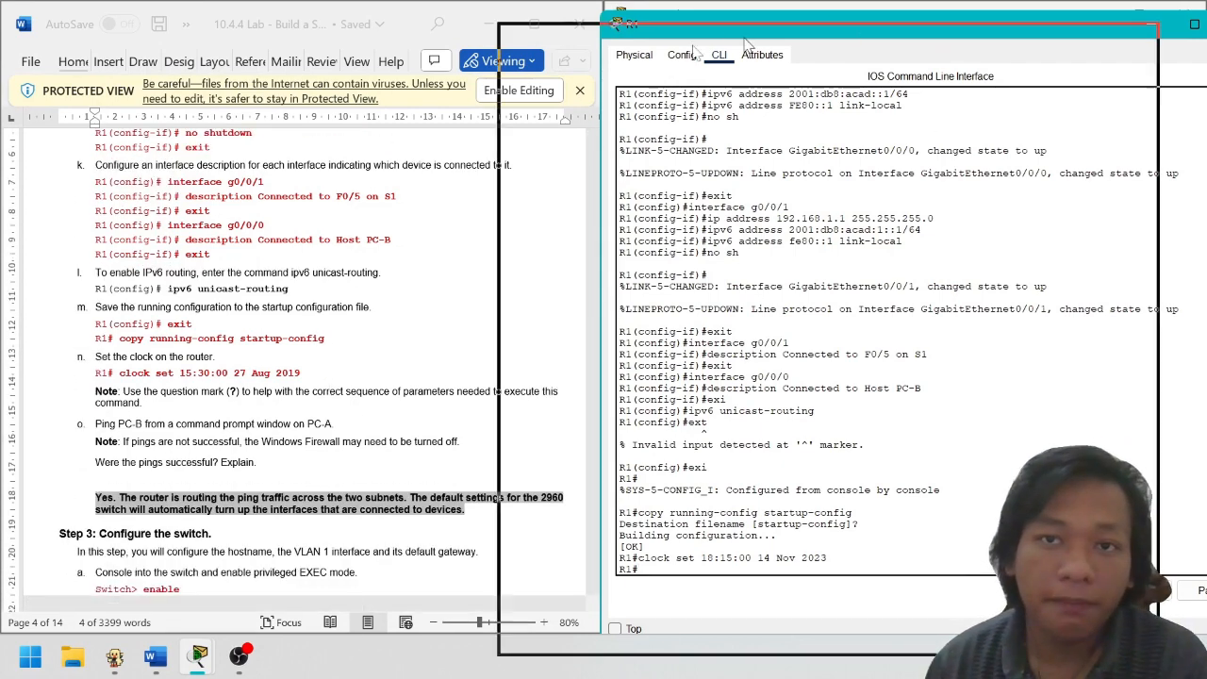
left_click_drag(698, 25, 440, 54)
left_click(984, 53)
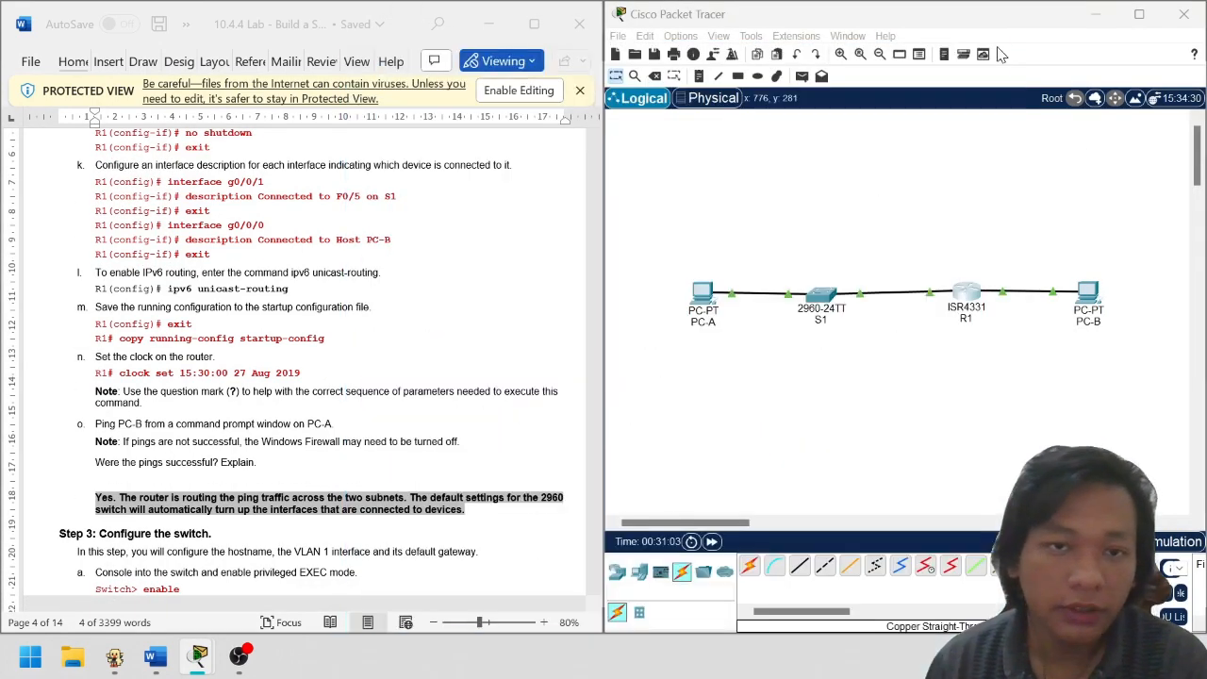
left_click_drag(924, 215, 1007, 394)
left_click(1002, 388)
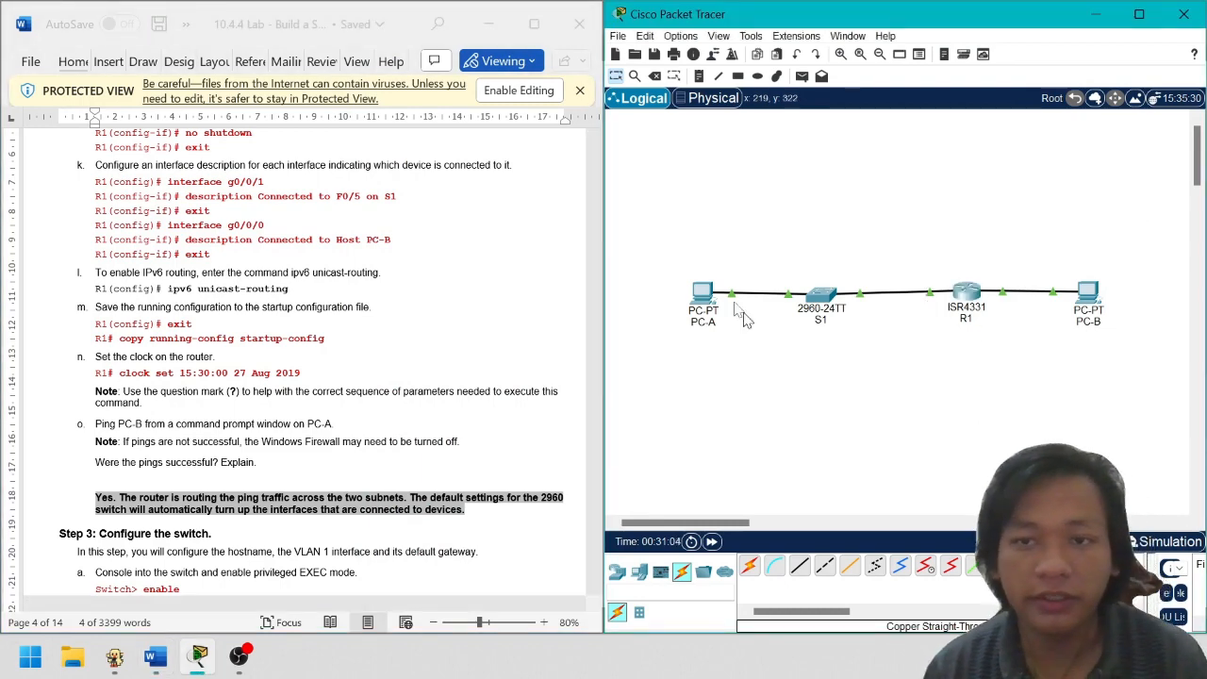
From PC-A's Command Prompt, rerun the ping to PC-B at 192.168.0.3
left_click(708, 290)
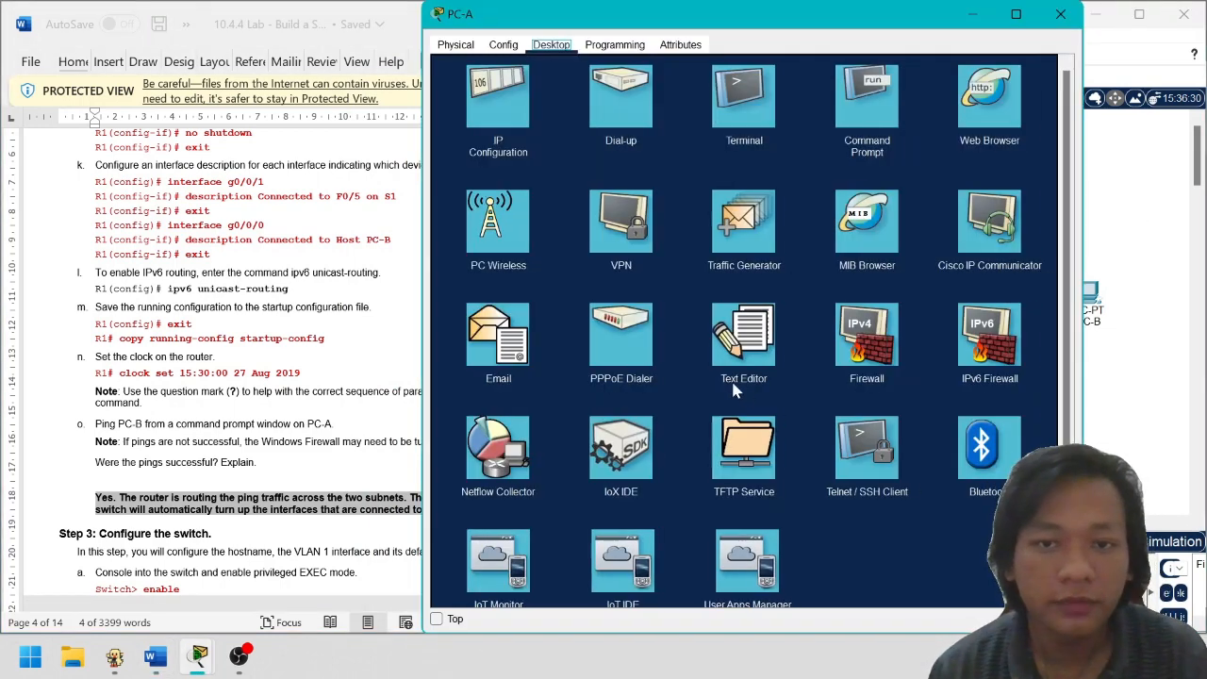
left_click(897, 113)
key("Up")
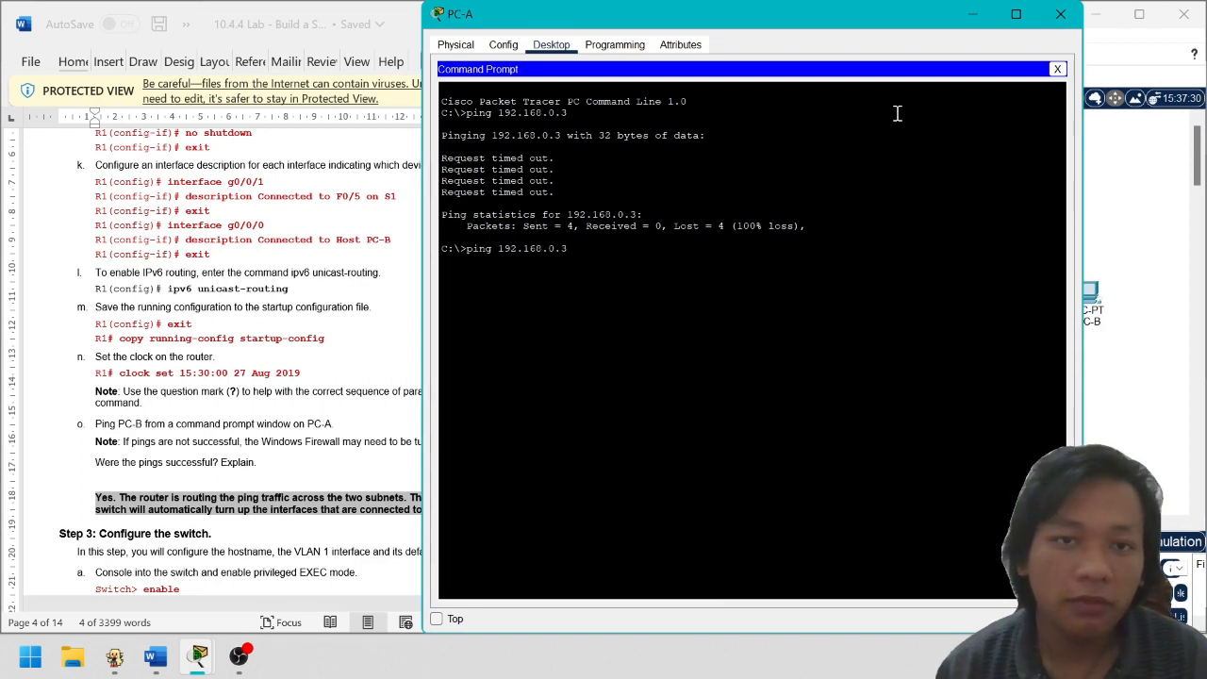
key("Return")
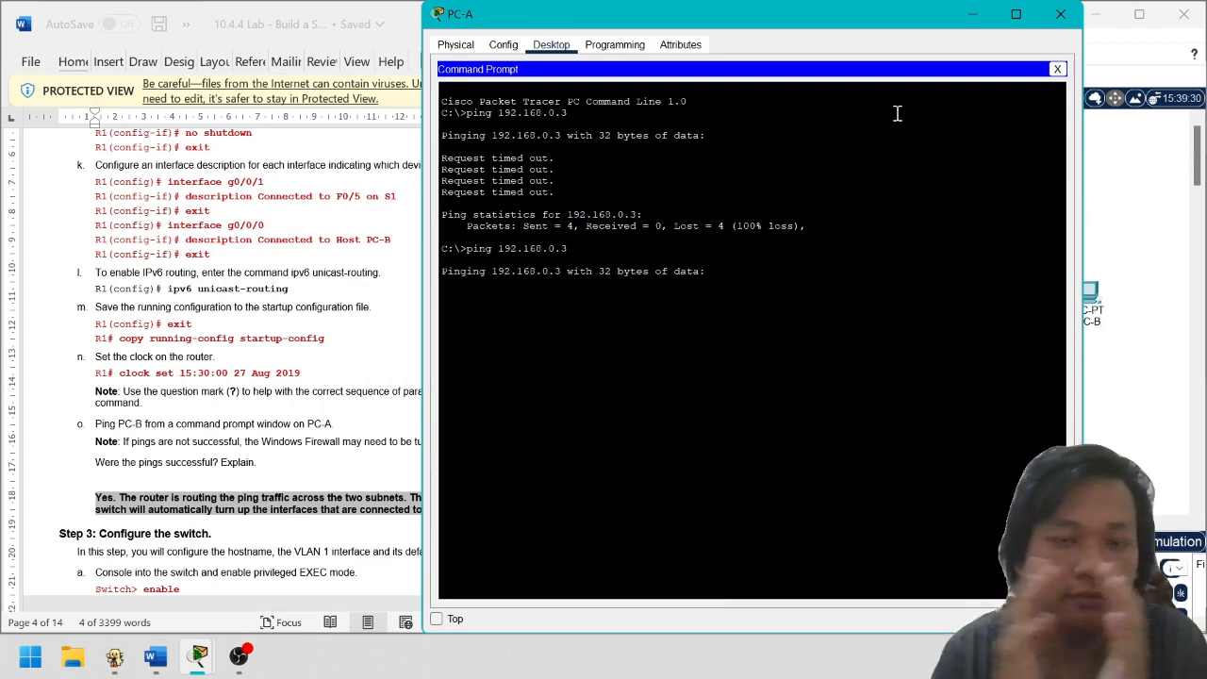
Highlight the timed-out and reply lines in the ping output
mouse_move(242, 670)
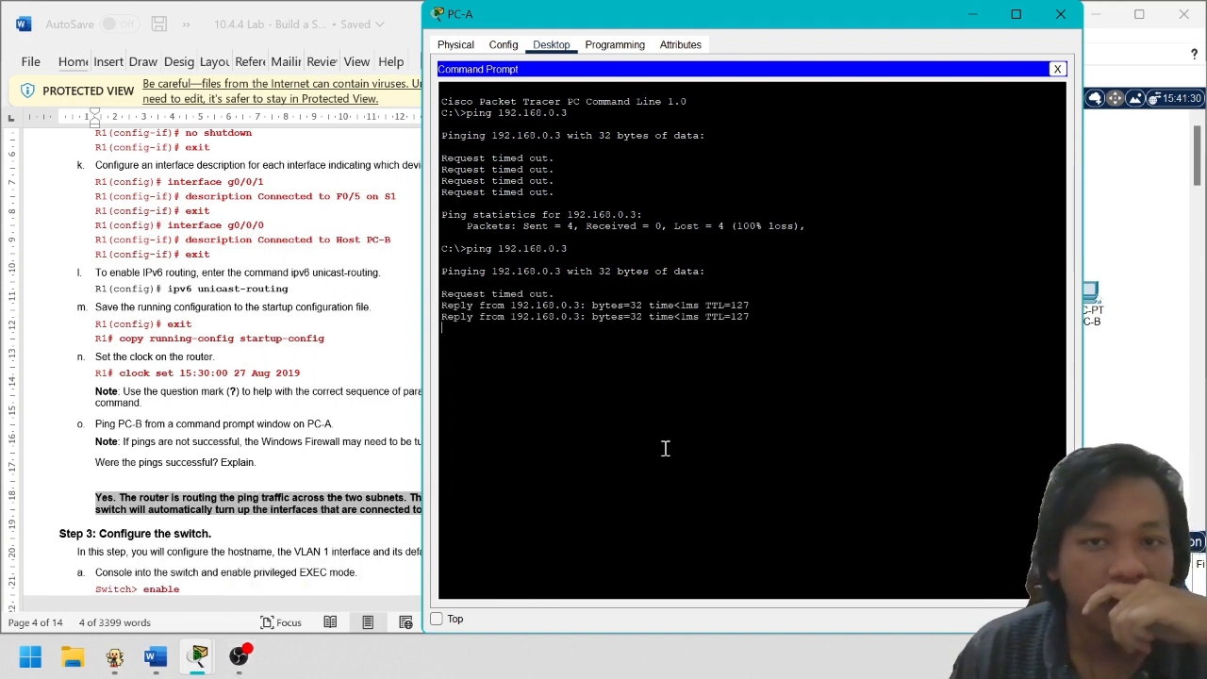
left_click_drag(507, 283, 482, 299)
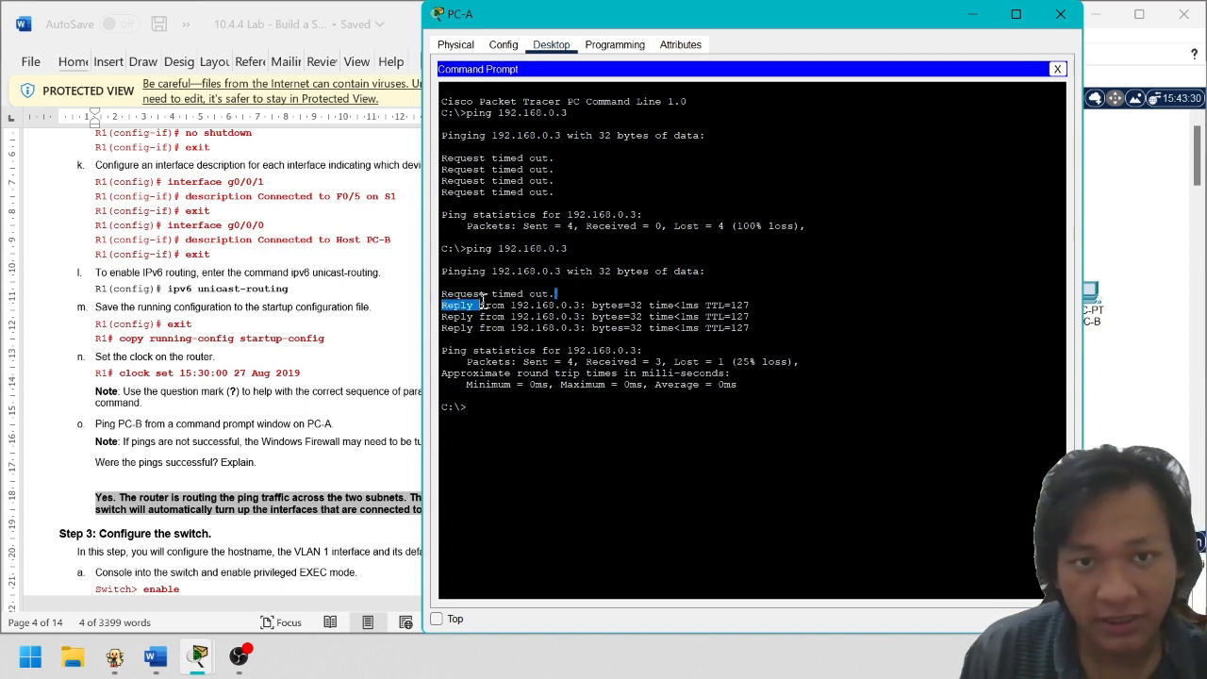
left_click(554, 298)
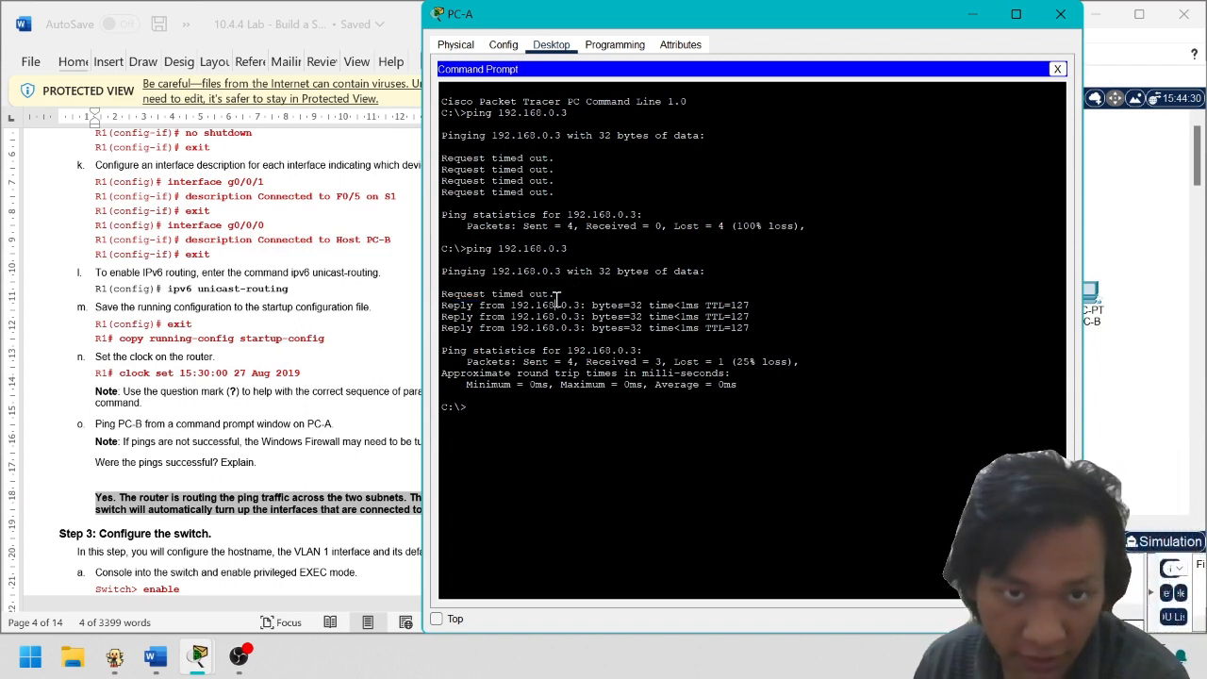
left_click_drag(559, 285, 744, 326)
left_click(581, 304)
left_click(725, 372)
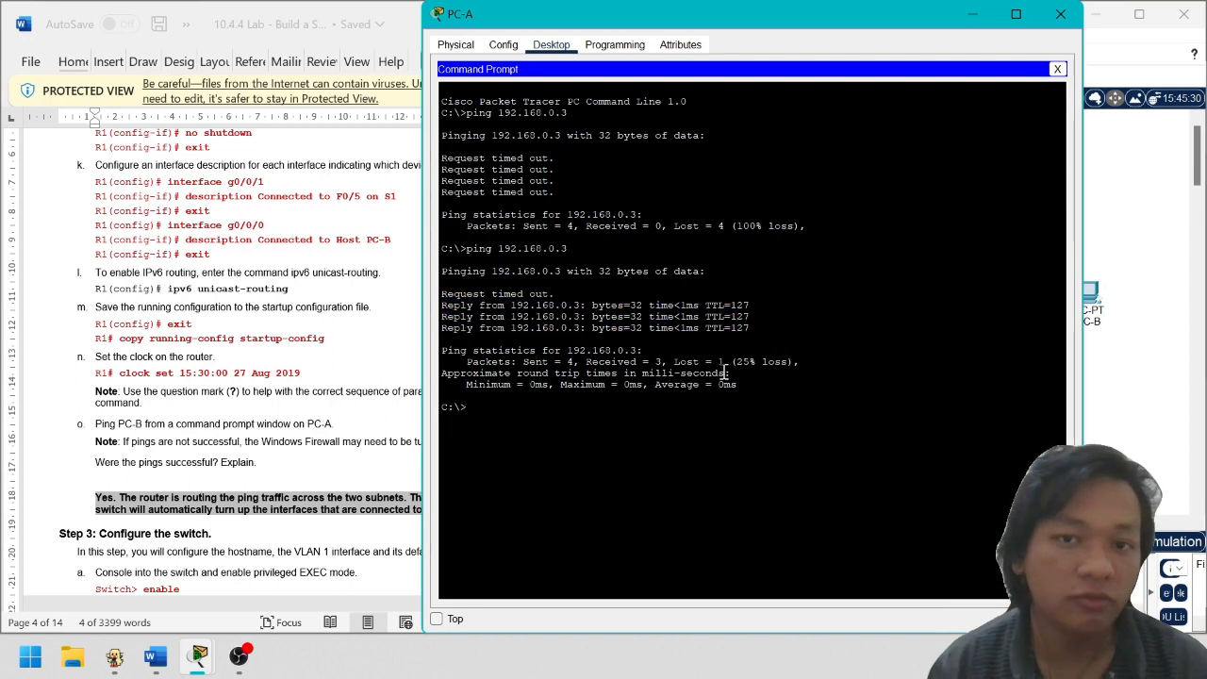
Rerun the ping to 192.168.0.3 for 0% loss, then close PC-A's window
key("Up")
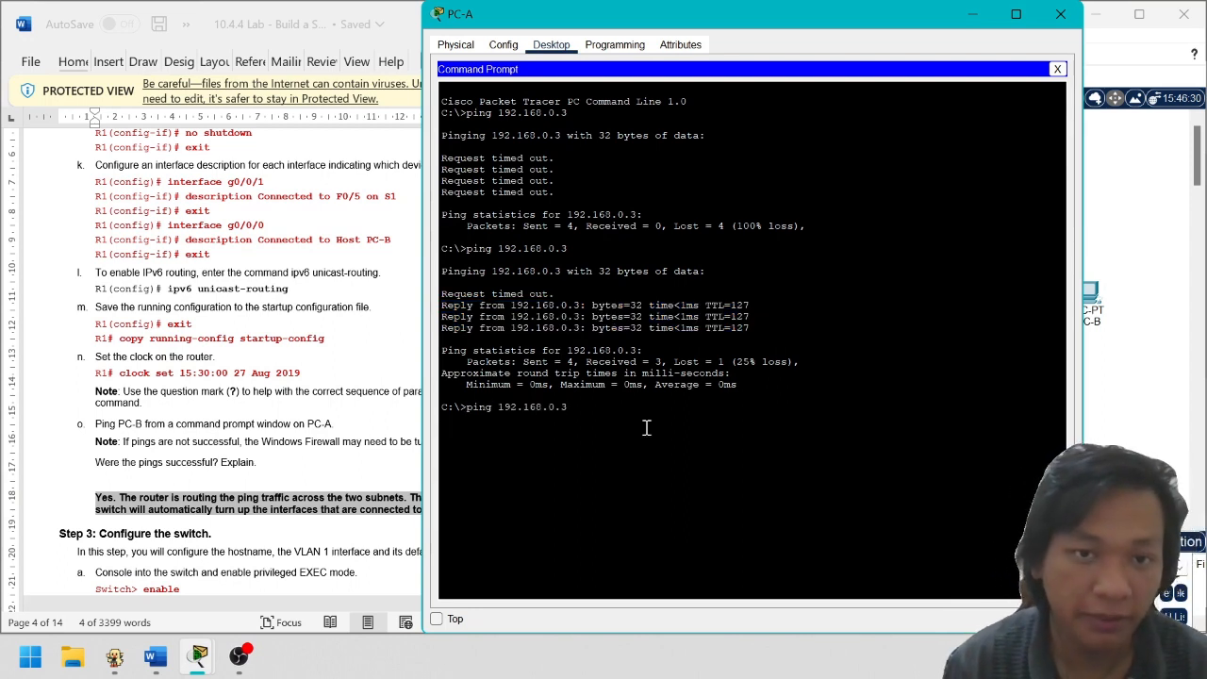
key("Return")
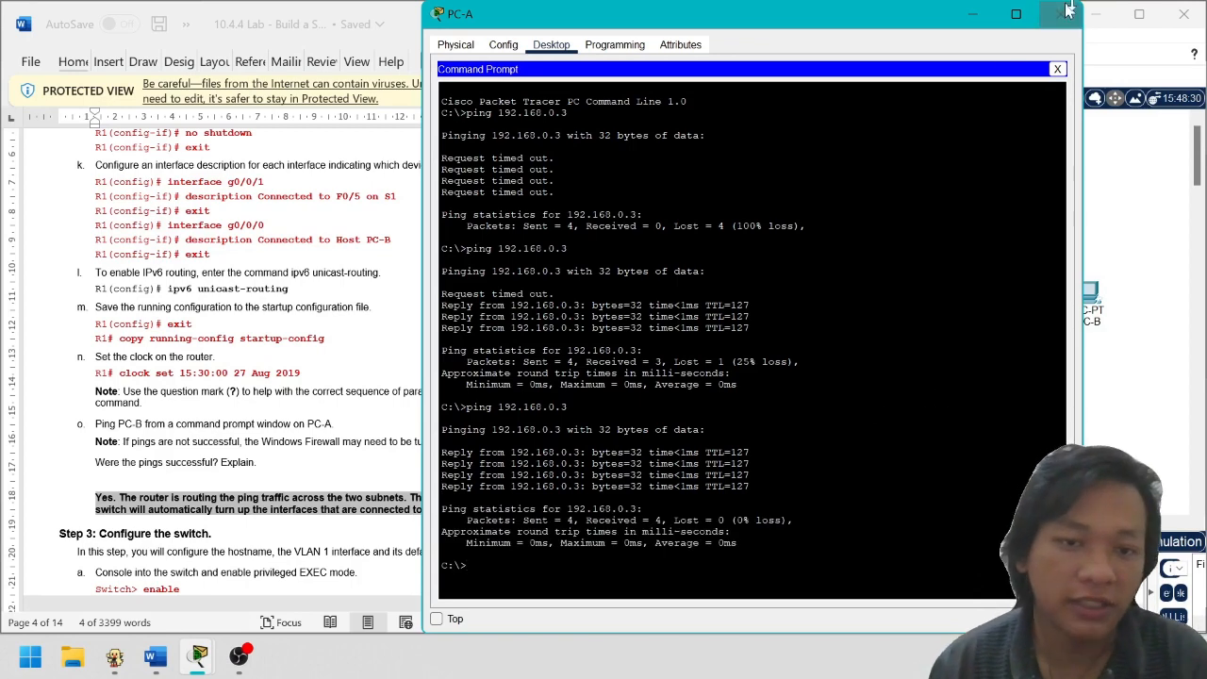
left_click(1061, 14)
Open switch S1's device window, move it aside, and show its Config global settings
scroll(425, 368, "down", 3)
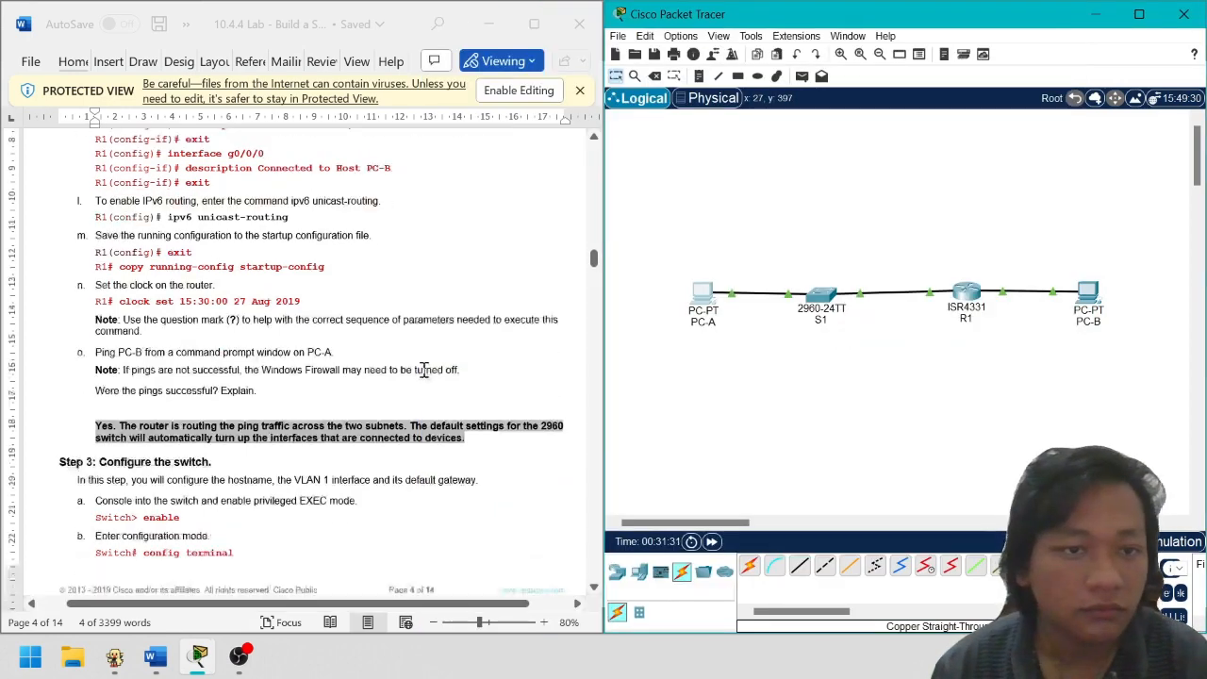
scroll(425, 368, "down", 1)
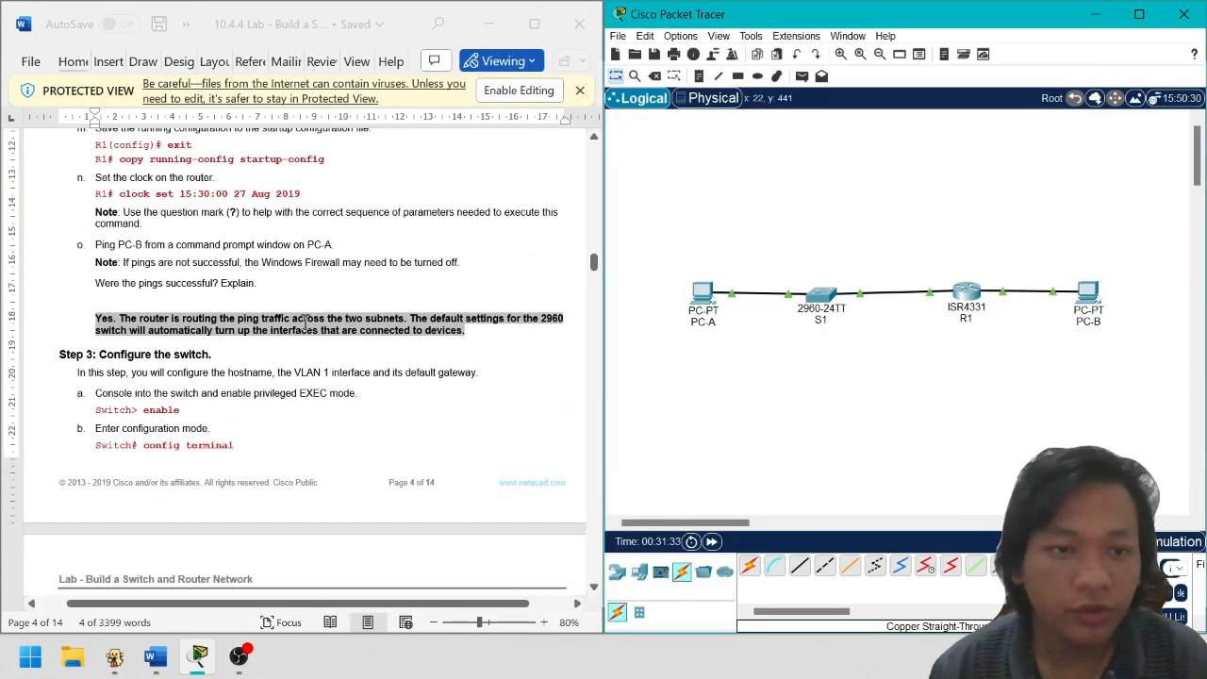
left_click(824, 295)
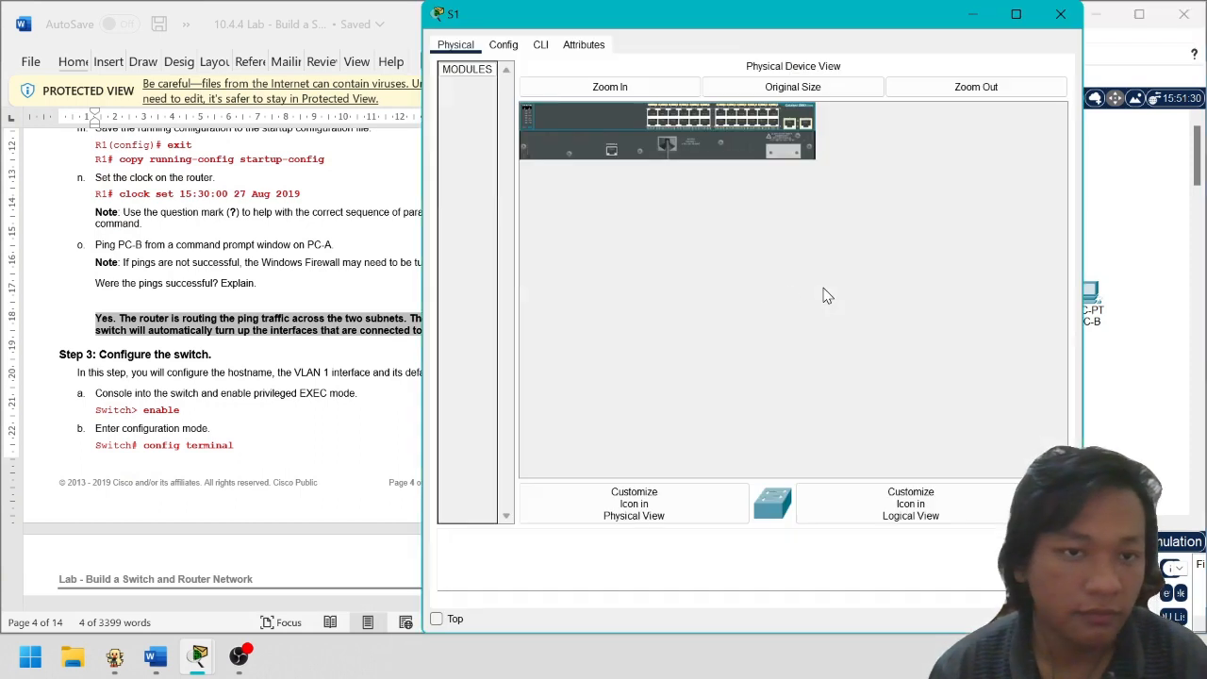
left_click_drag(813, 20, 977, 36)
left_click(665, 55)
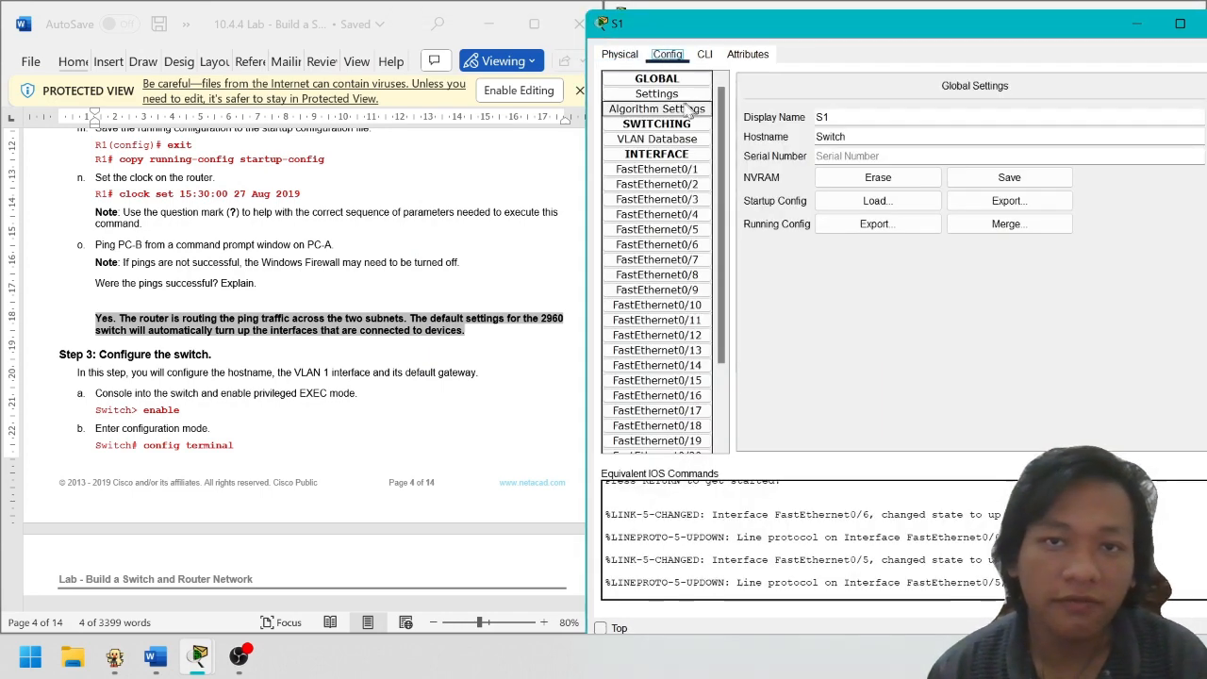
In S1's CLI, enter privileged EXEC and global configuration mode with enable and conf t
left_click(705, 54)
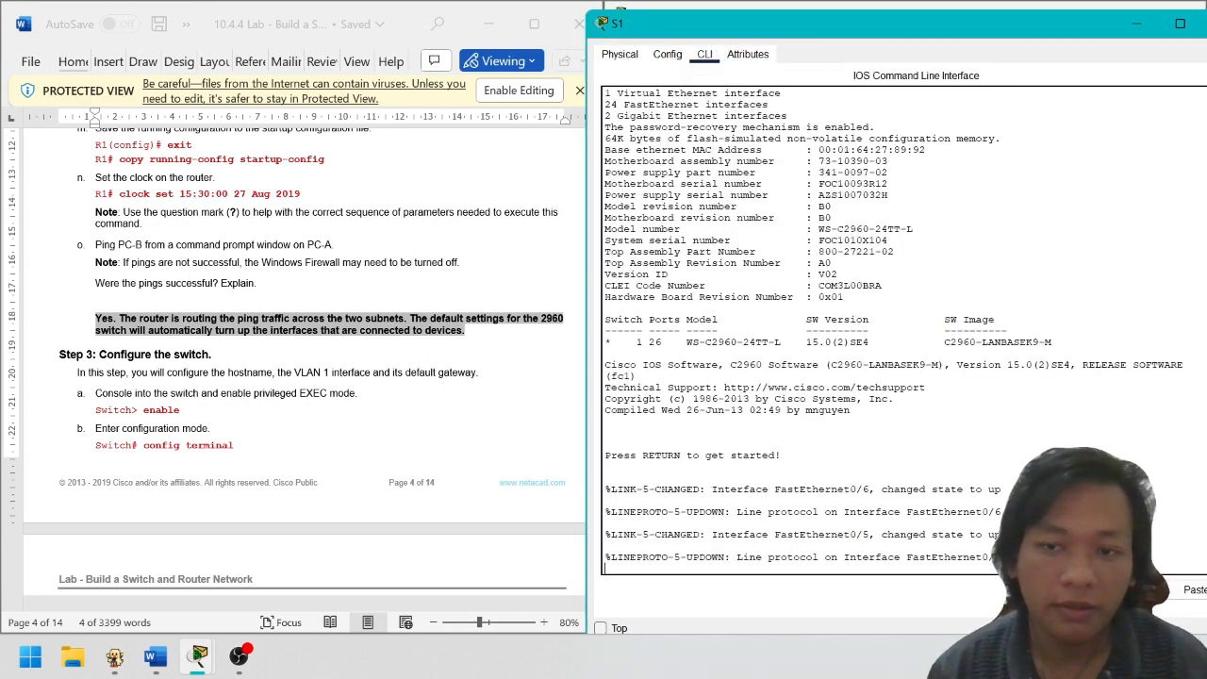
key("Return")
type("e")
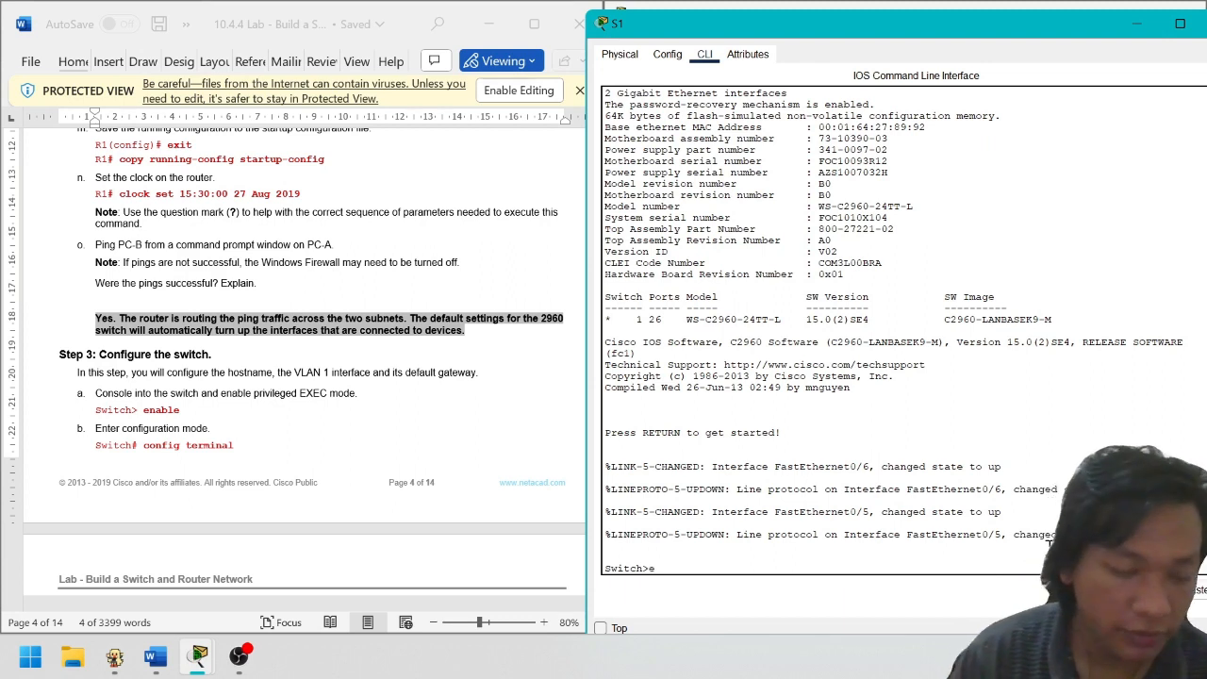
type("nable")
key("Return")
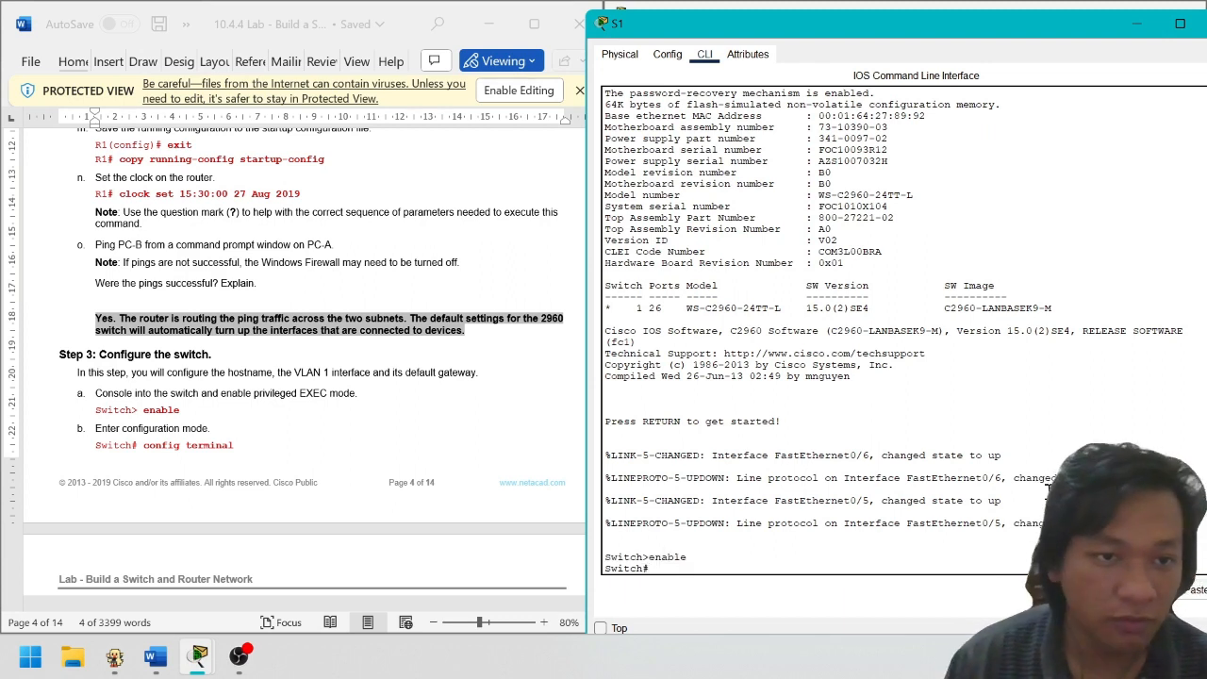
type("conf")
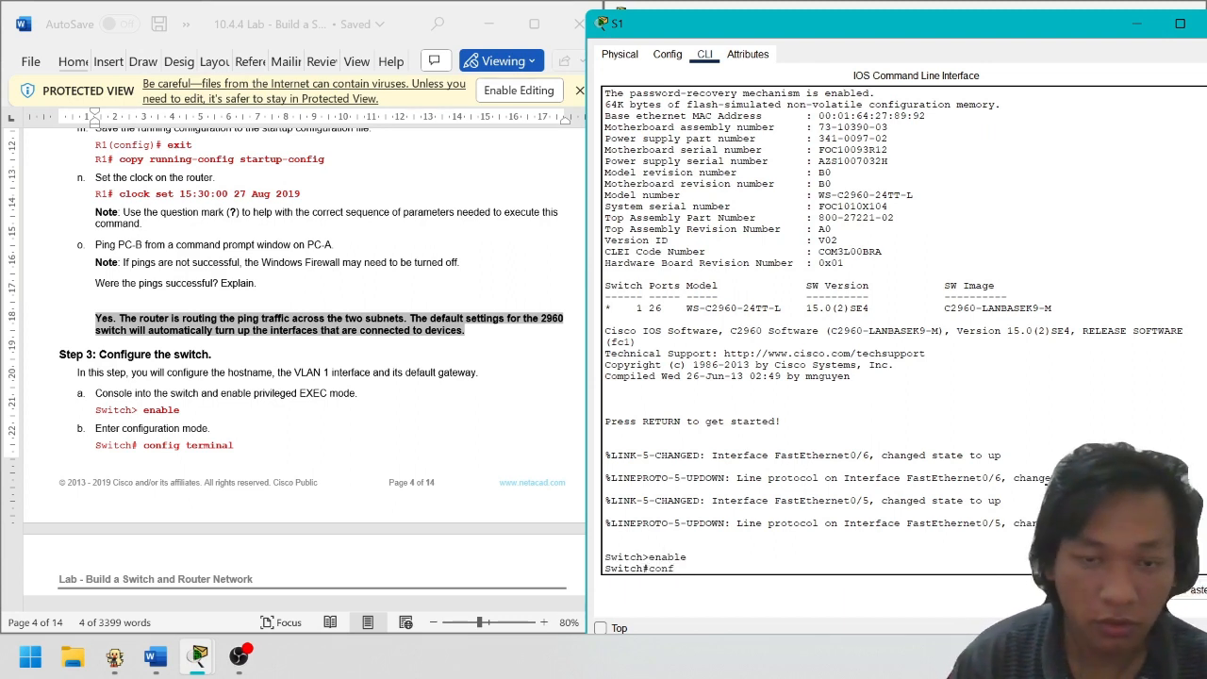
type(" t")
key("Return")
Paste 'hostname S1' from the lab sheet and enter 'no ip domain lookup'
scroll(432, 428, "down", 8)
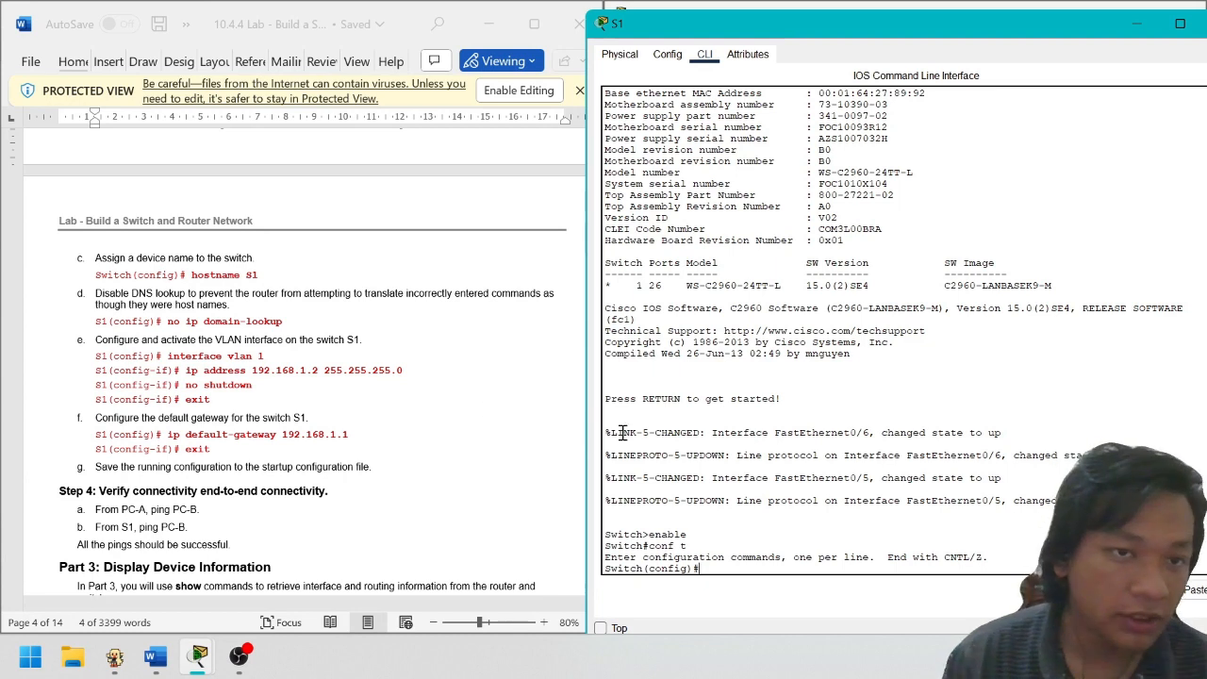
left_click_drag(191, 276, 272, 278)
key("ctrl+c")
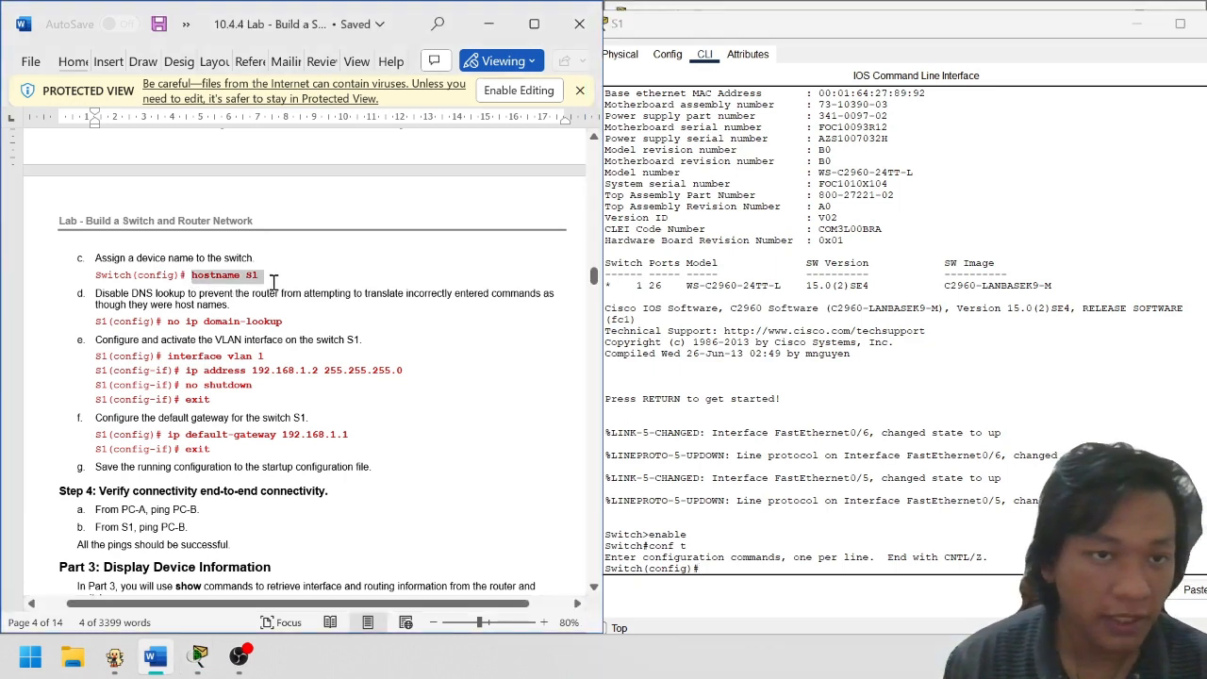
left_click(931, 569)
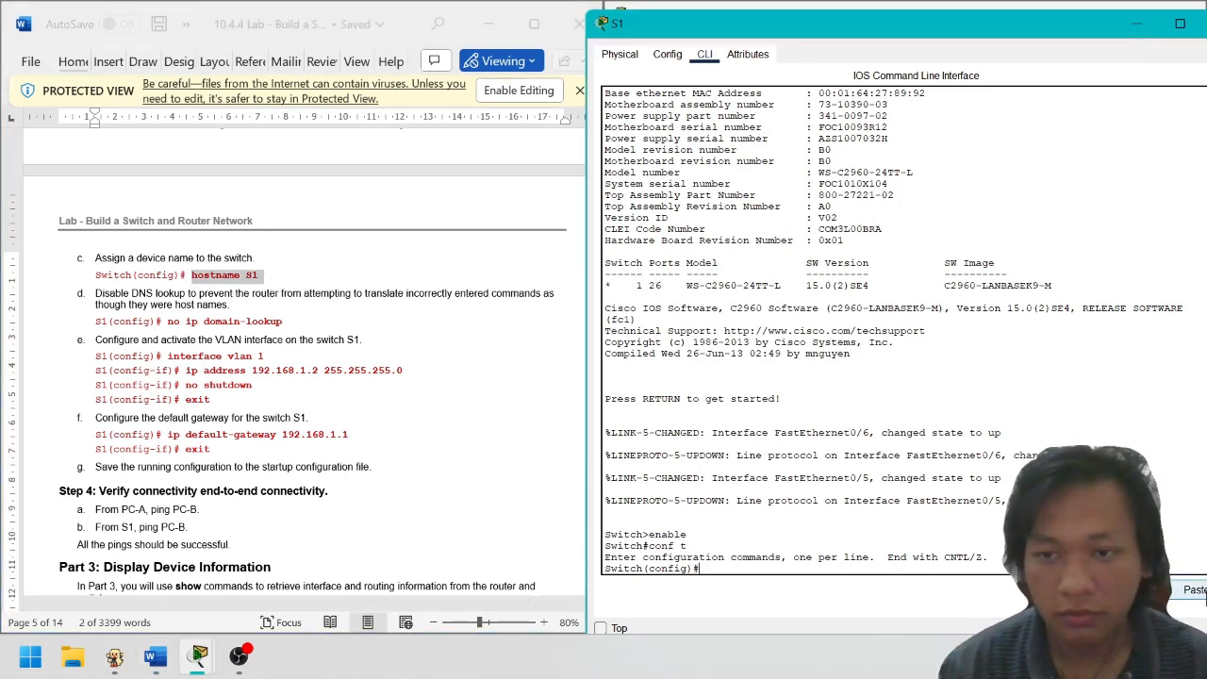
key("ctrl+v")
key("Return")
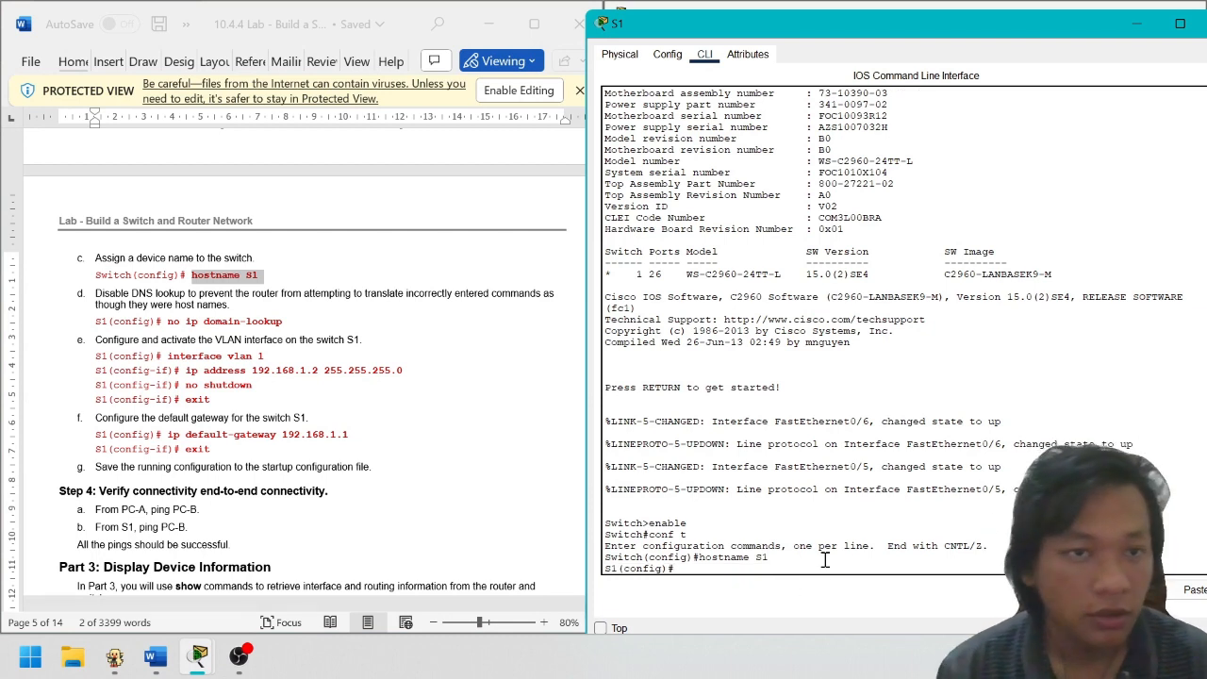
type("no ip")
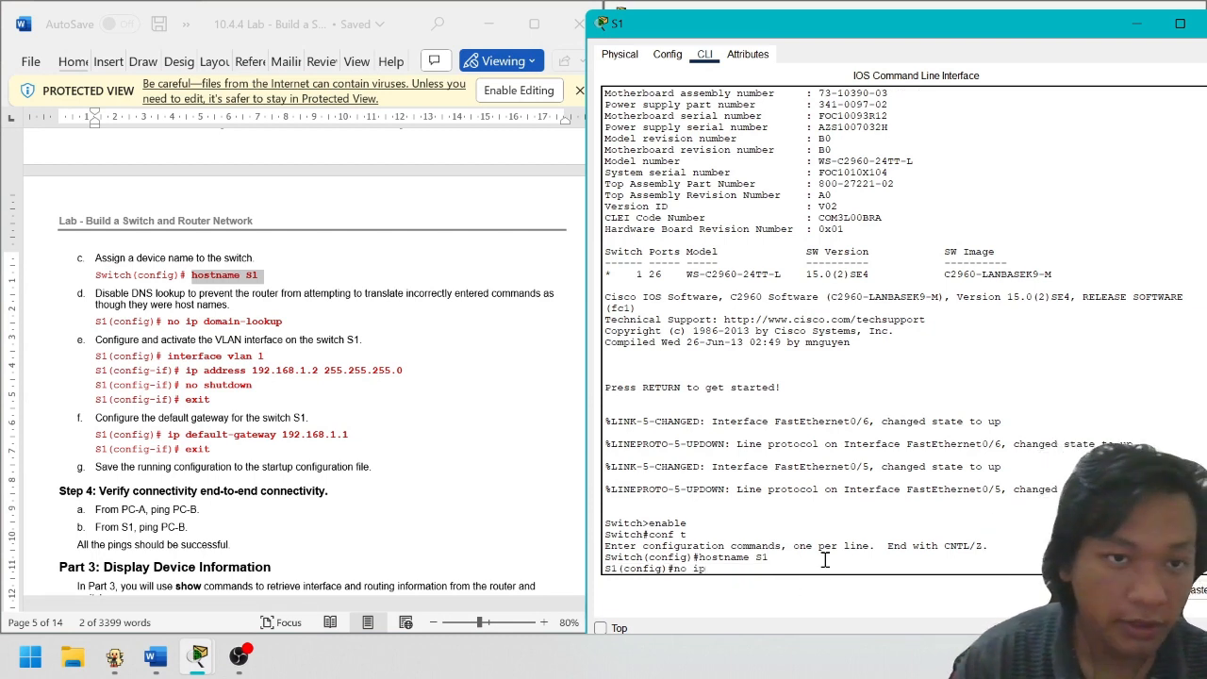
type(" domain-")
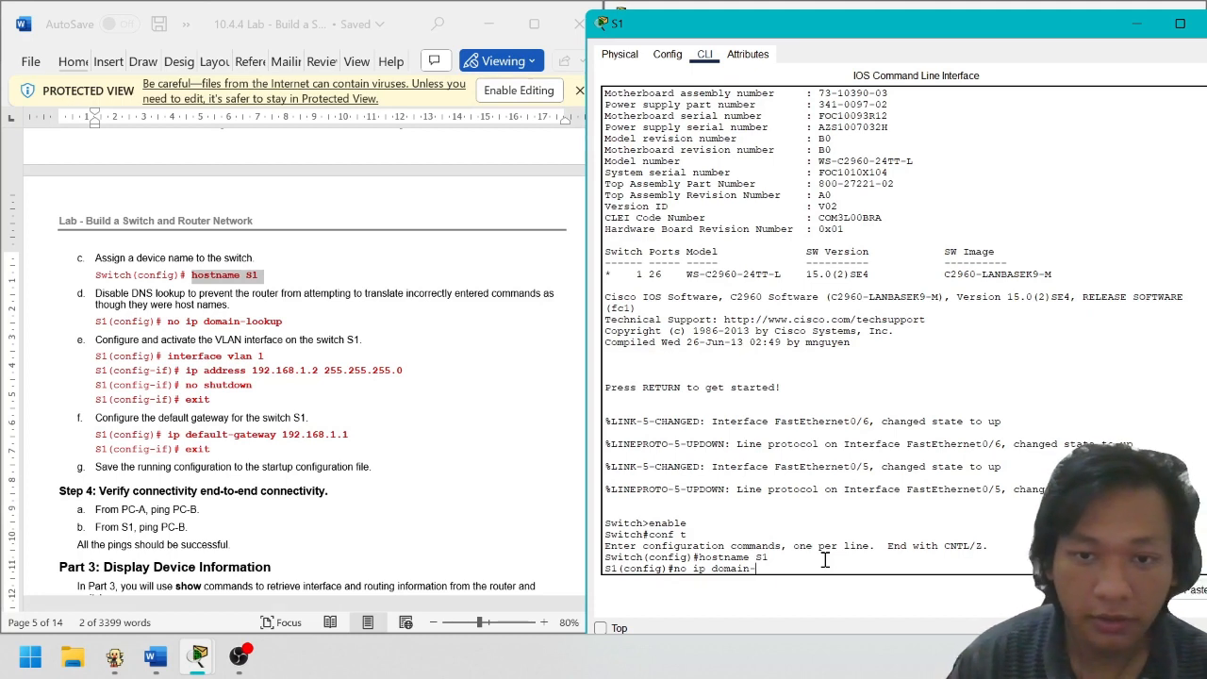
key("BackSpace")
type(" loo")
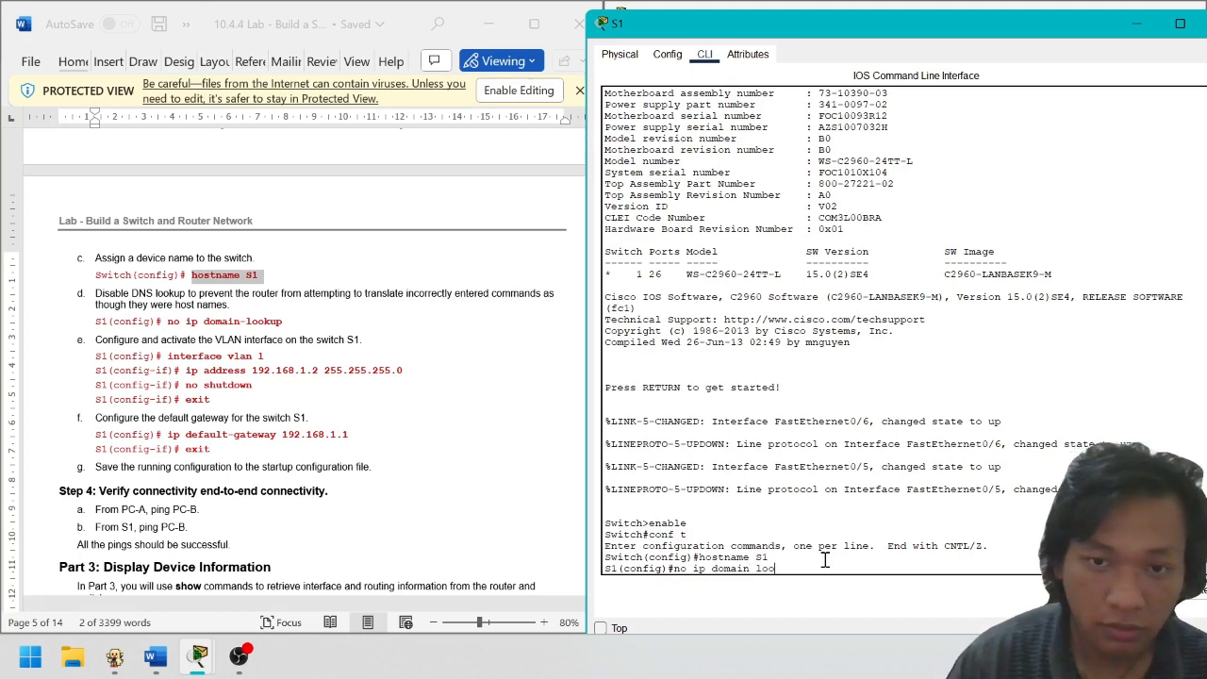
type("kup")
key("Return")
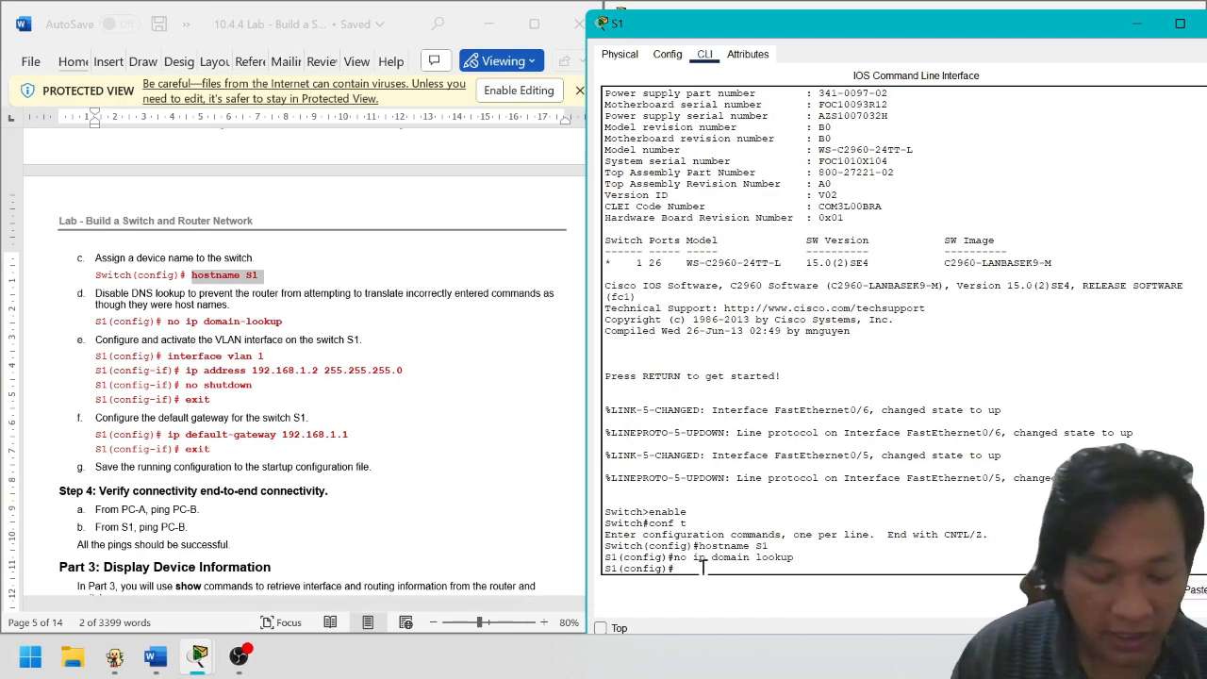
type("interface")
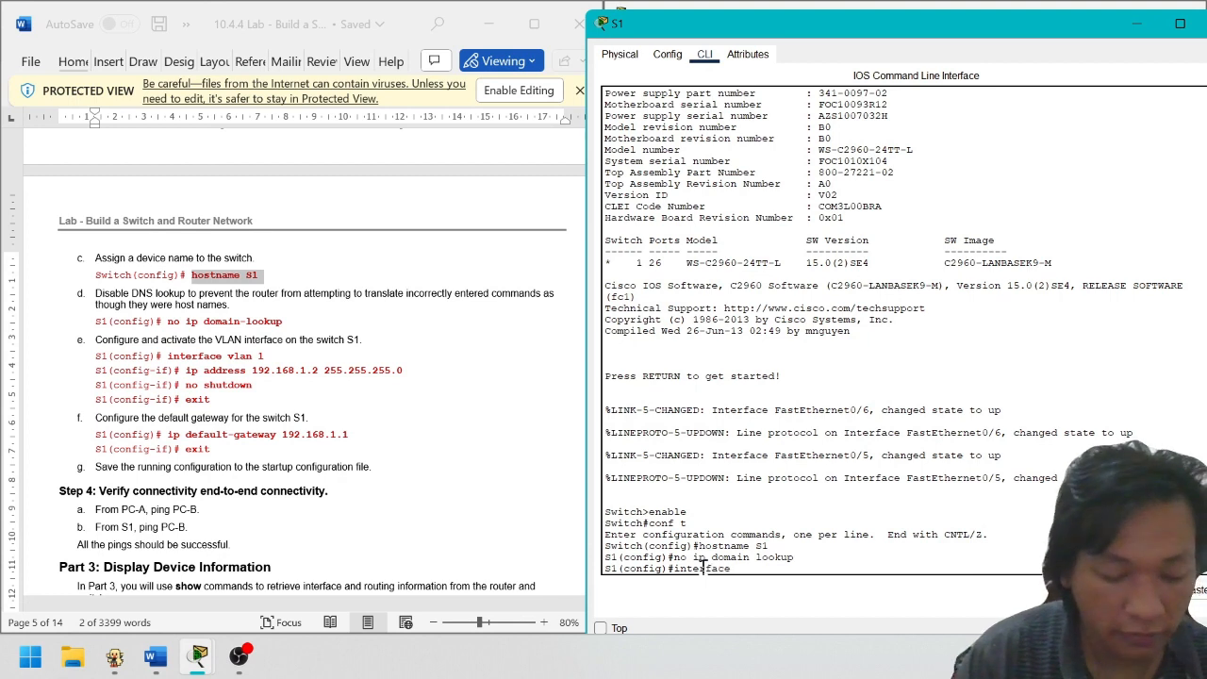
type(" vlan 1")
Address VLAN 1 as 192.168.1.2 255.255.255.0, enable it with no sh, then exit
key("Return")
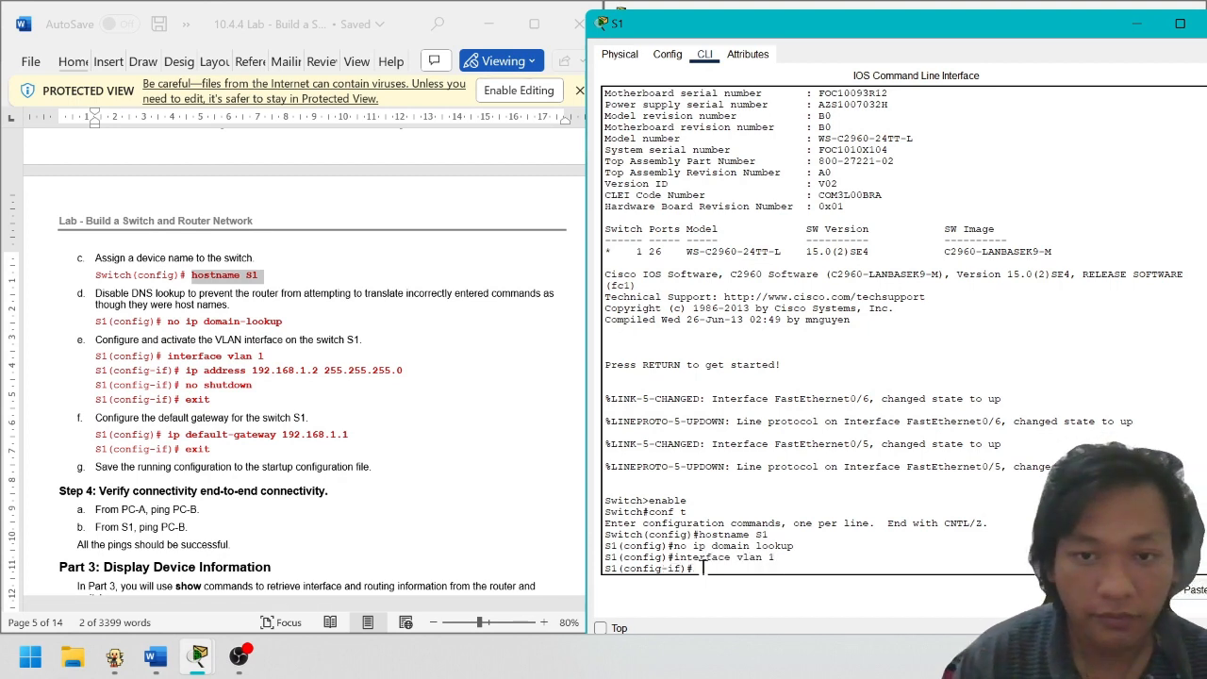
type("ip address 19")
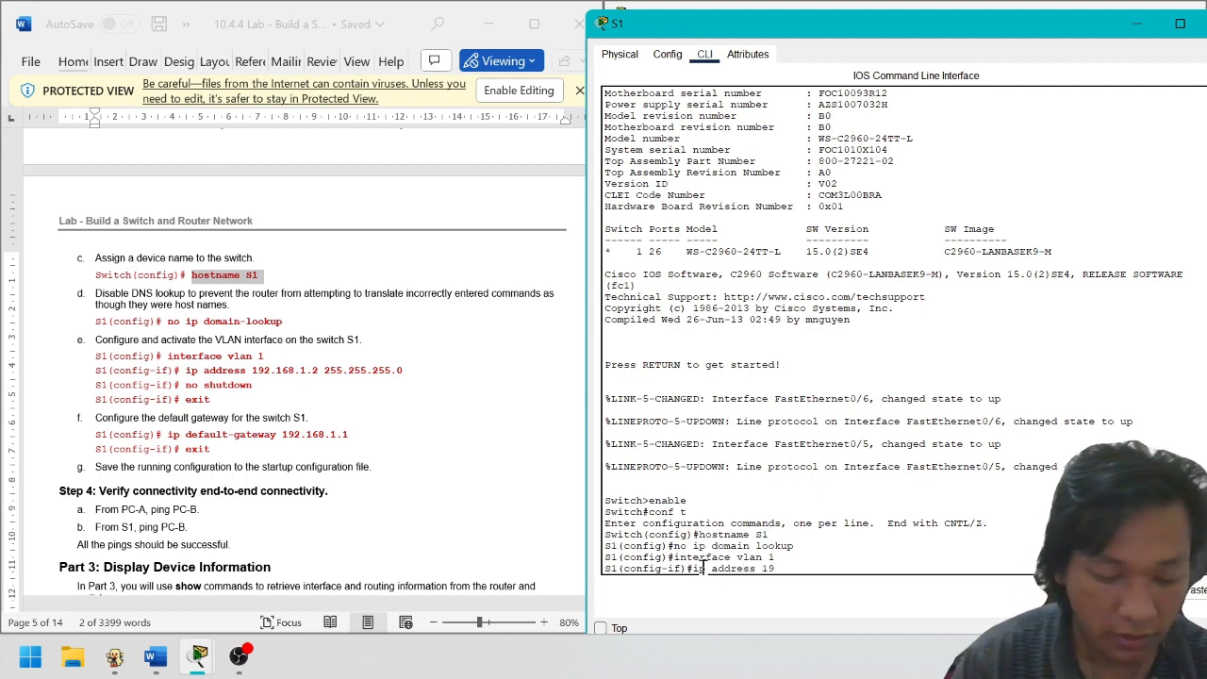
type("2.168.1.2")
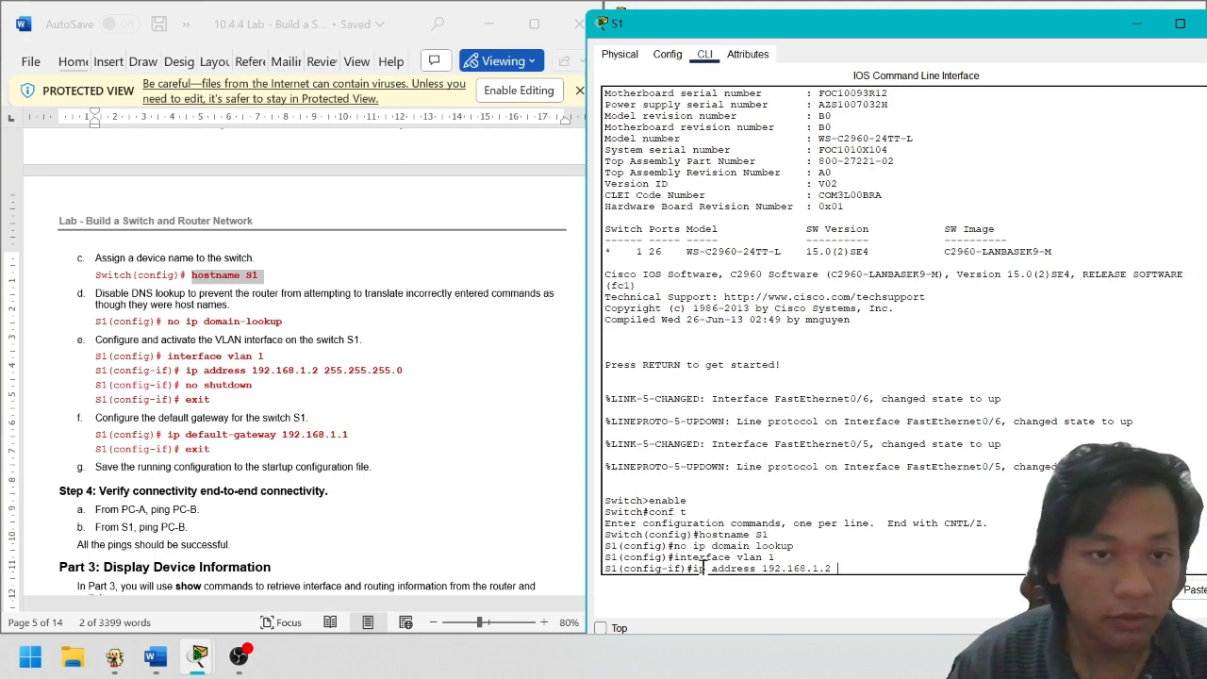
type(" 255")
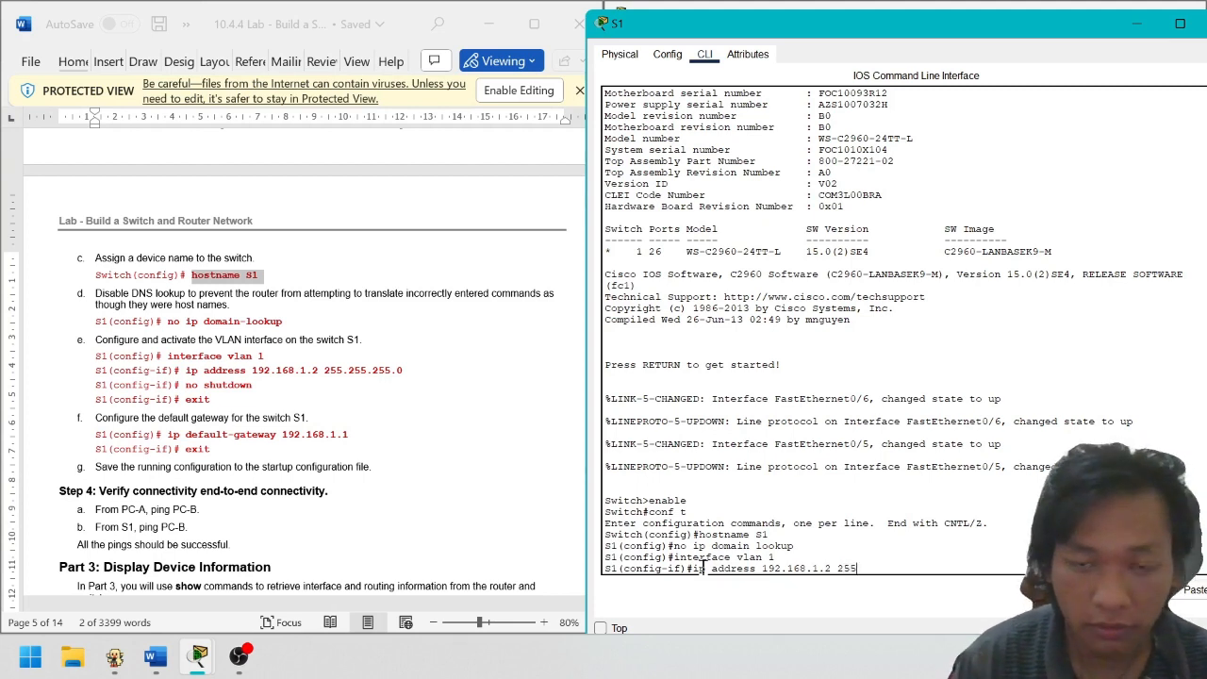
type(".255.255")
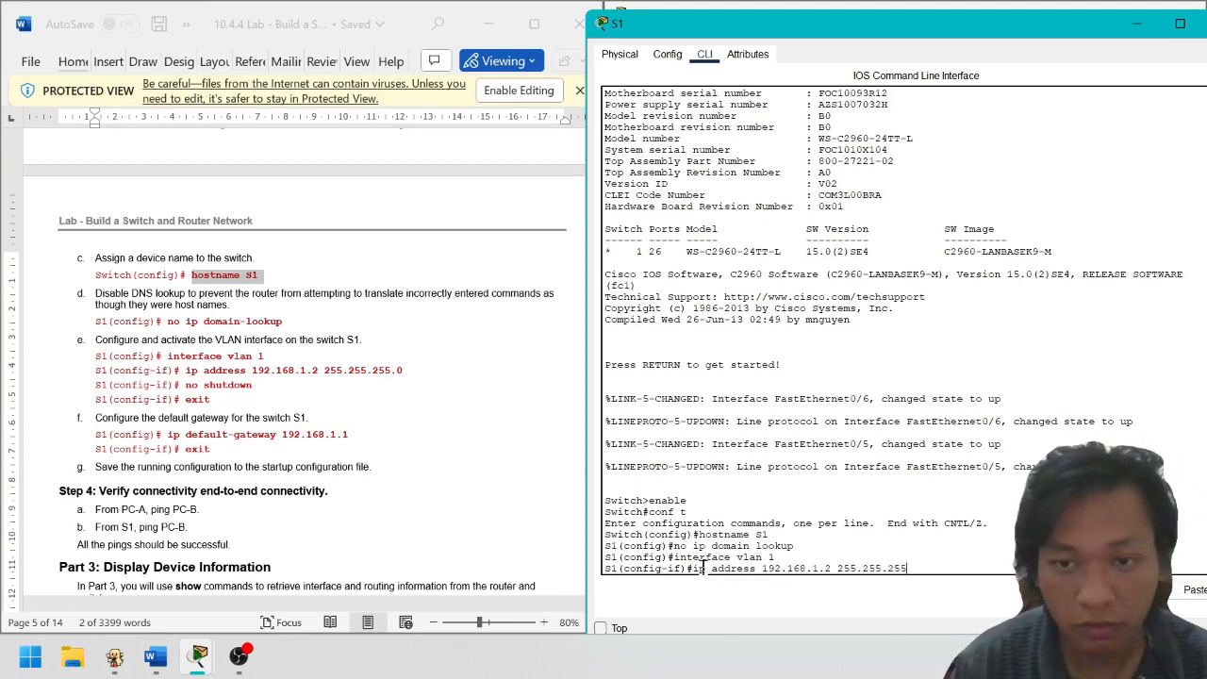
type(".255.0")
key("Return")
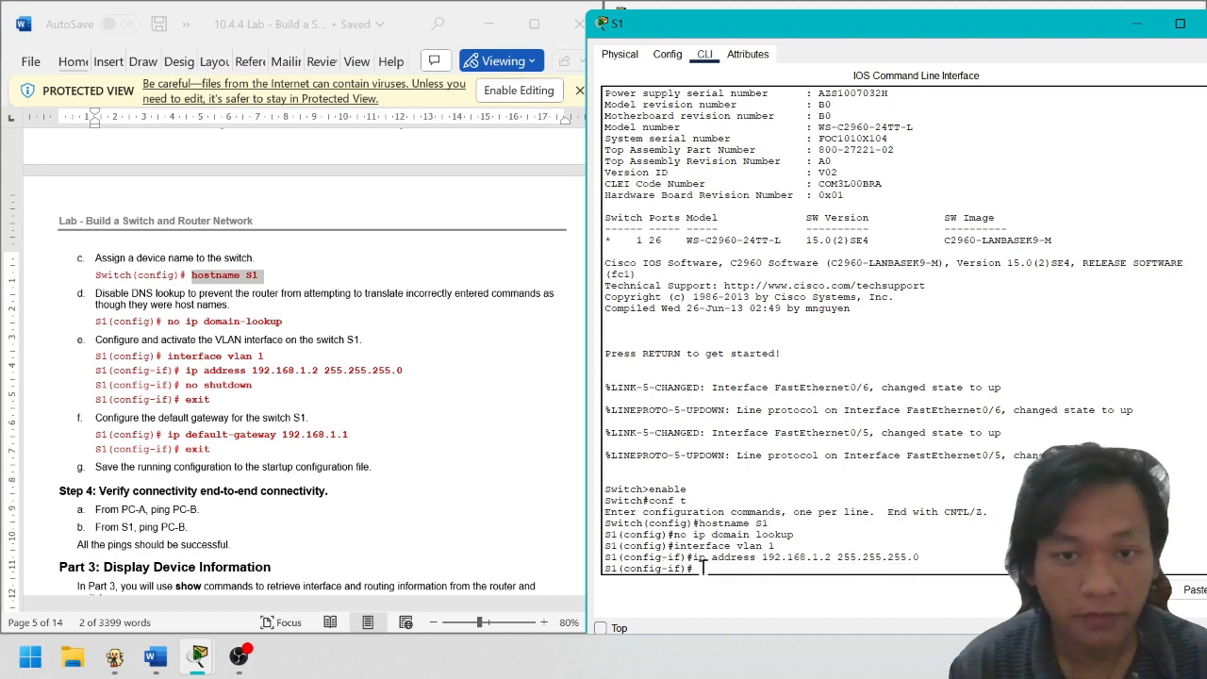
type("no sh")
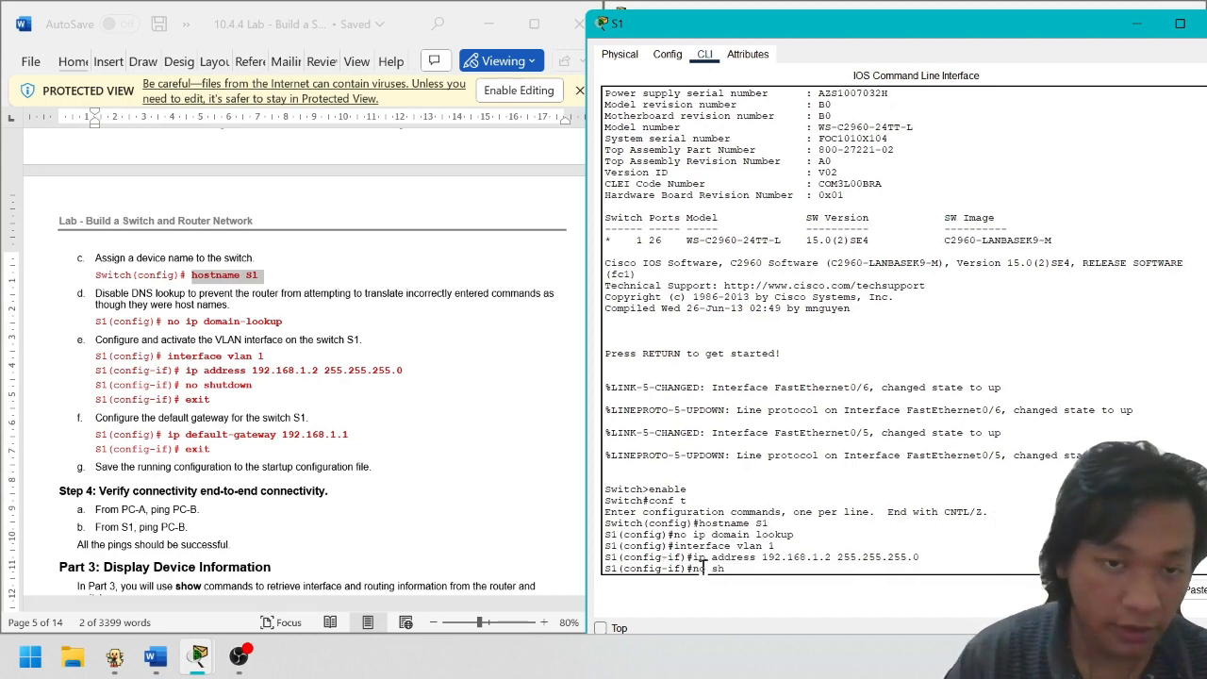
key("Return")
type("e")
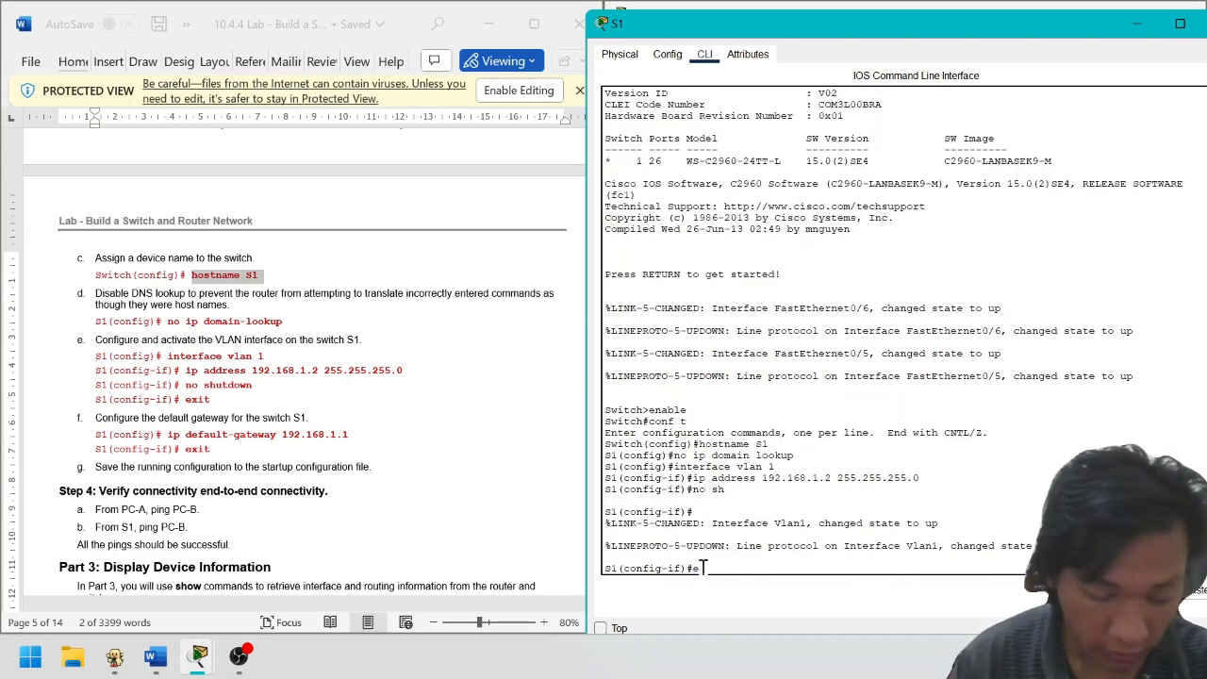
type("xit")
key("Return")
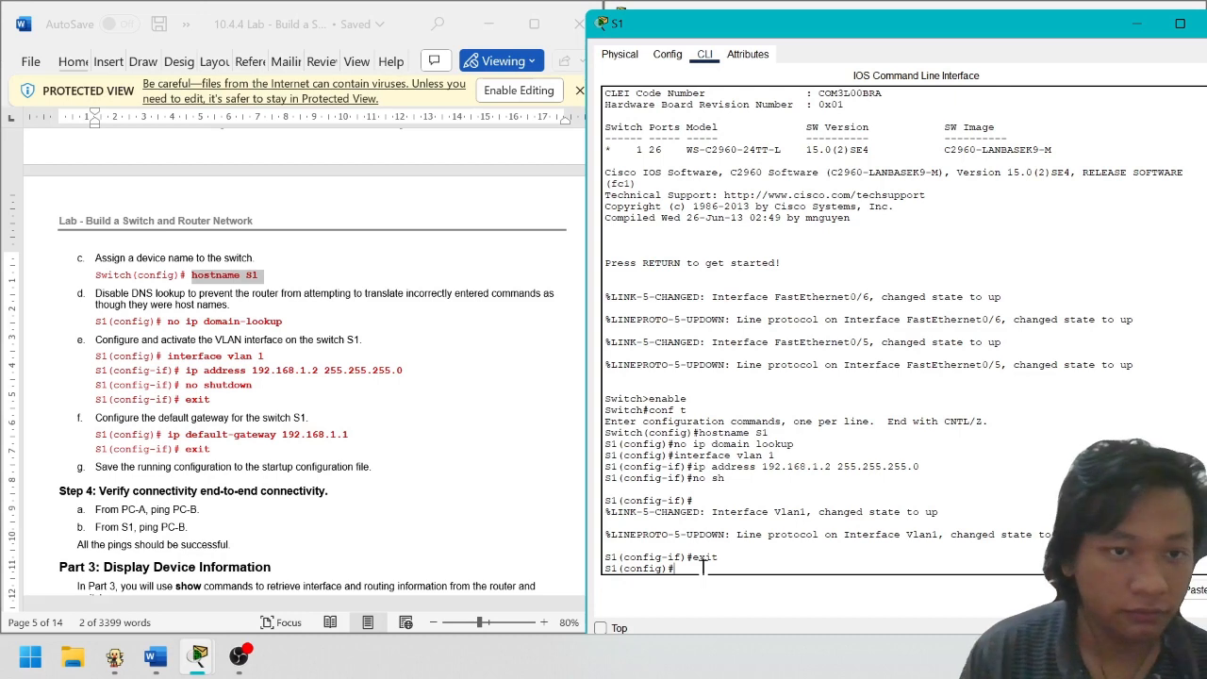
Enter 'ip default-gateway 192.168.1.1' on S1, correcting the mistyped, rejected first attempt
type("ip de")
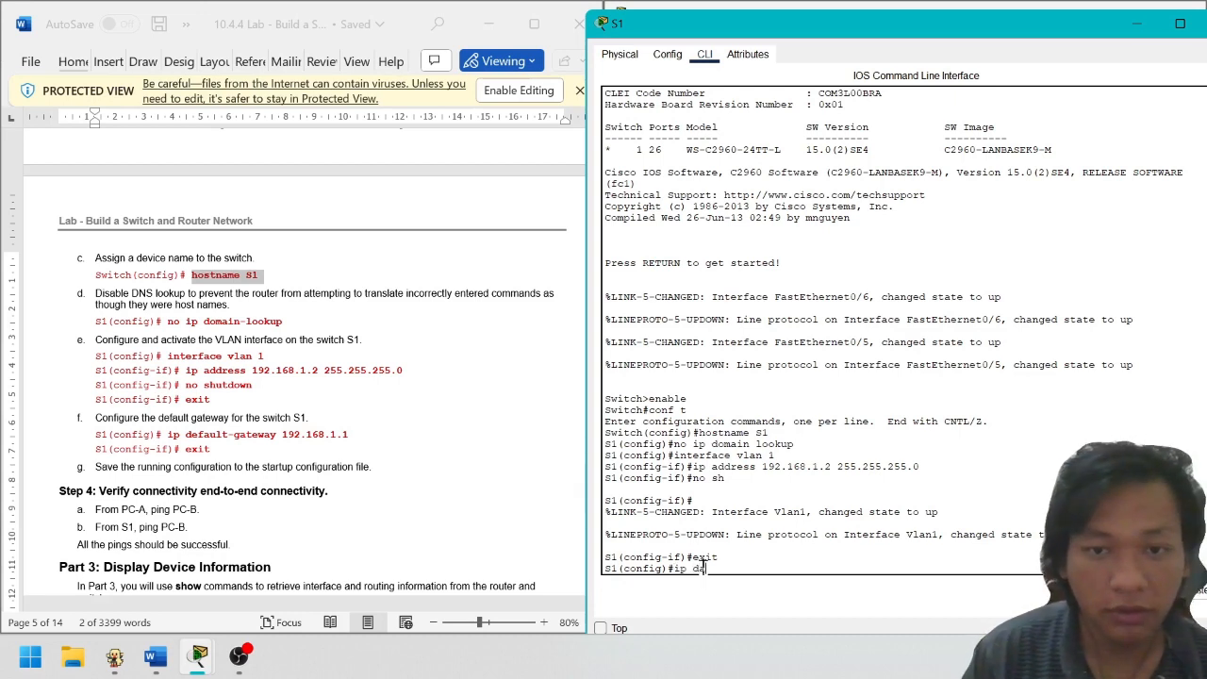
type("fa")
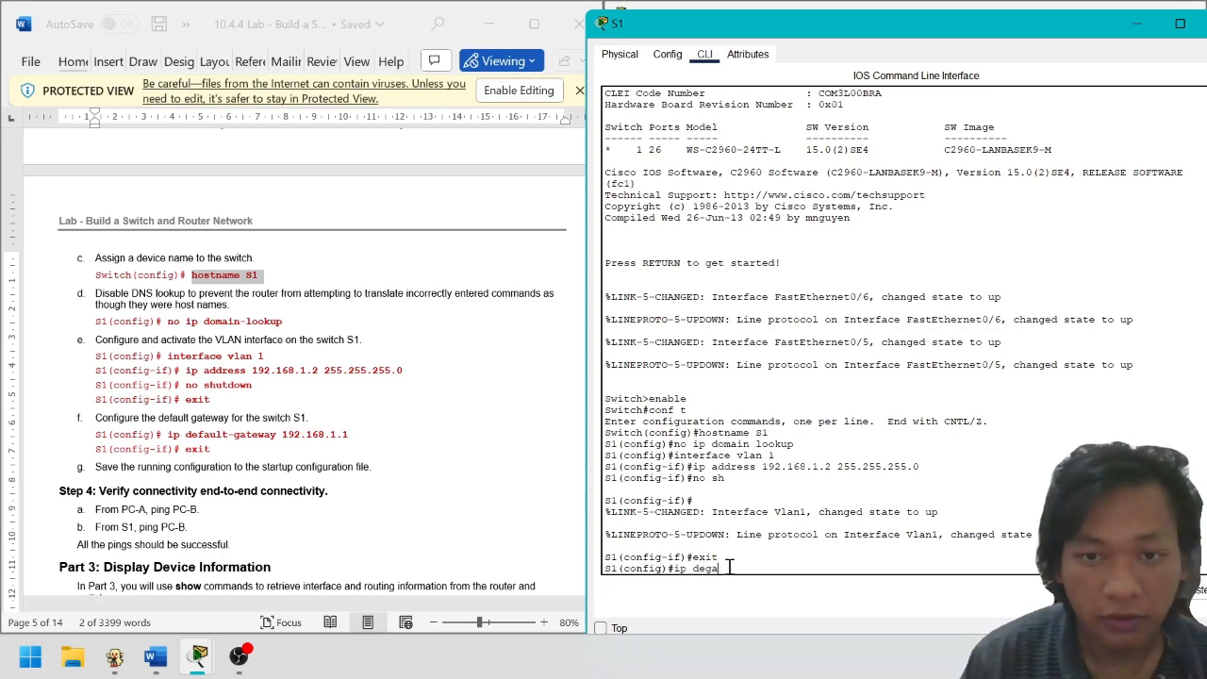
key("BackSpace")
type("au")
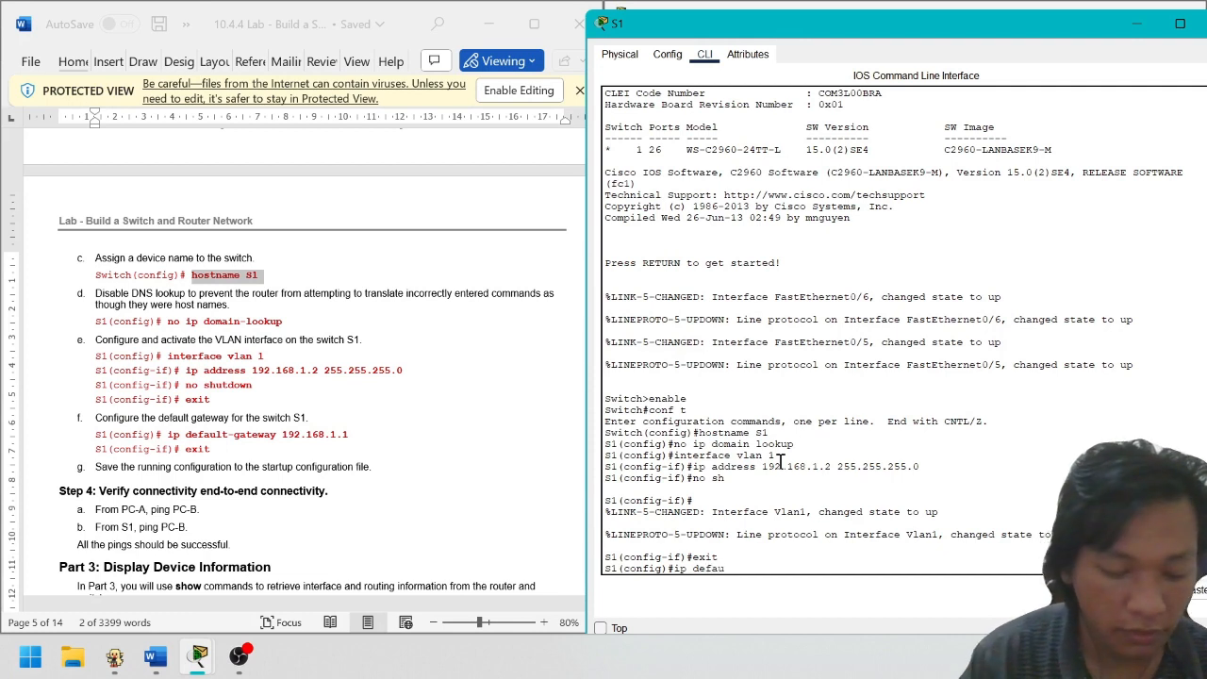
type("lt gatewwa")
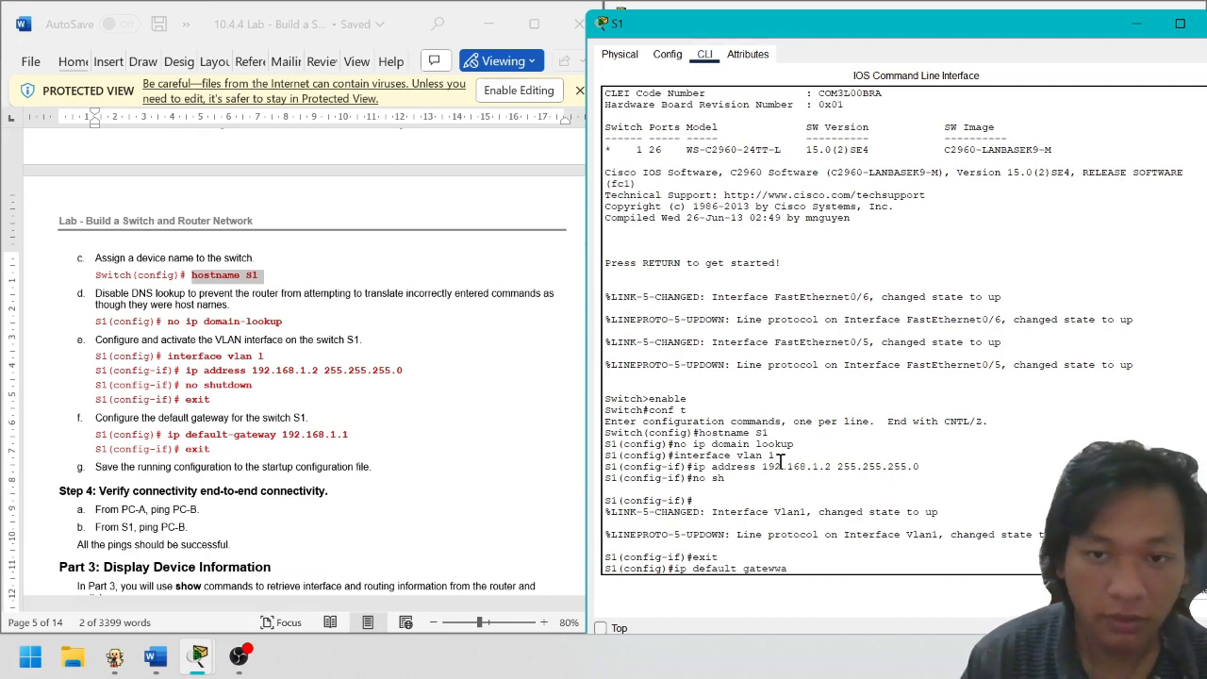
key("BackSpace")
key("BackSpace")
type("t")
key("BackSpace")
type("ateway")
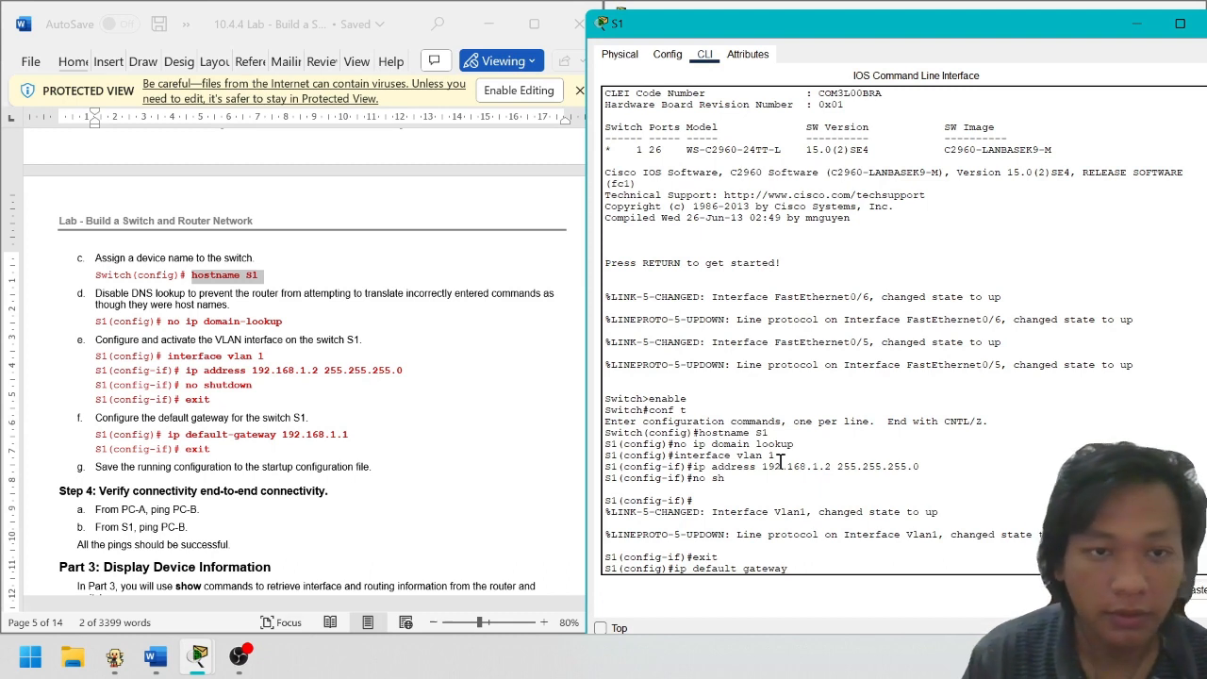
type(" 192.168.1.1")
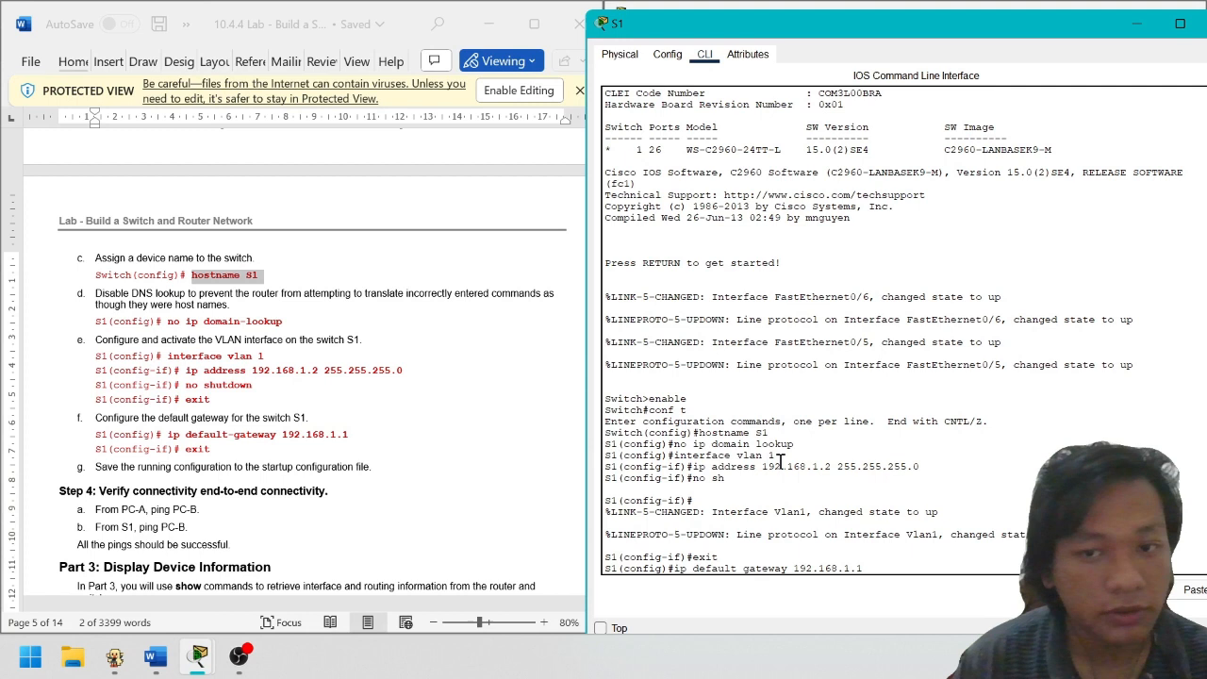
key("Return")
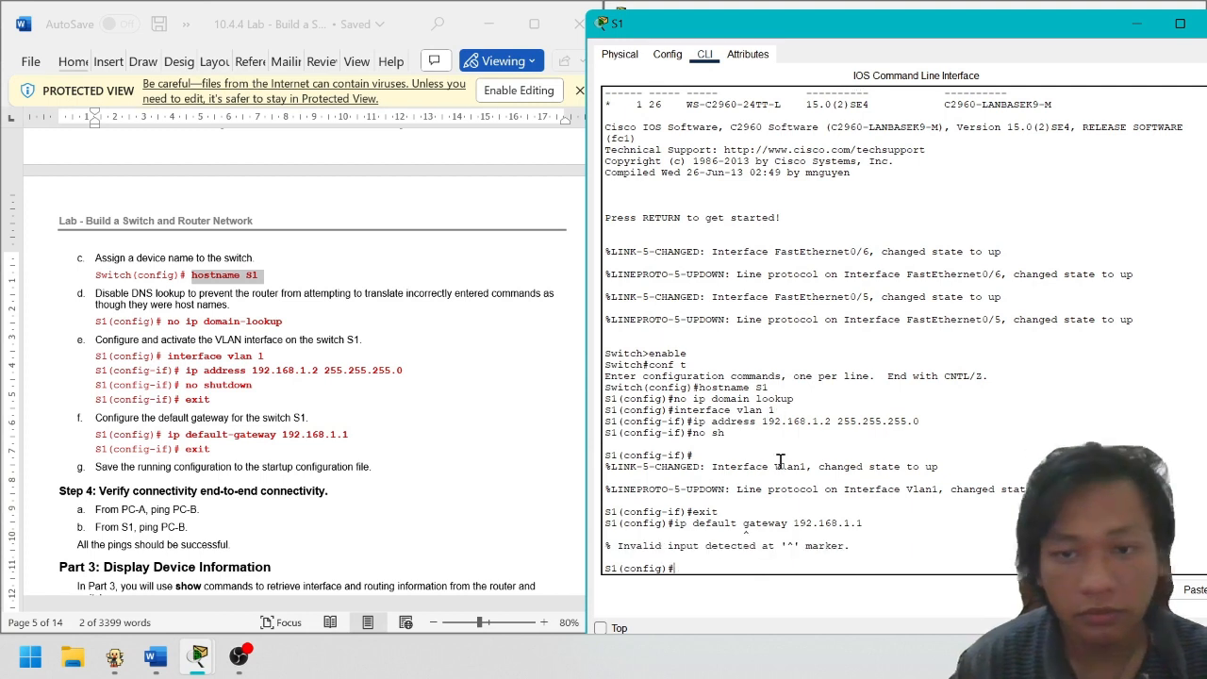
key("Return")
key("Up")
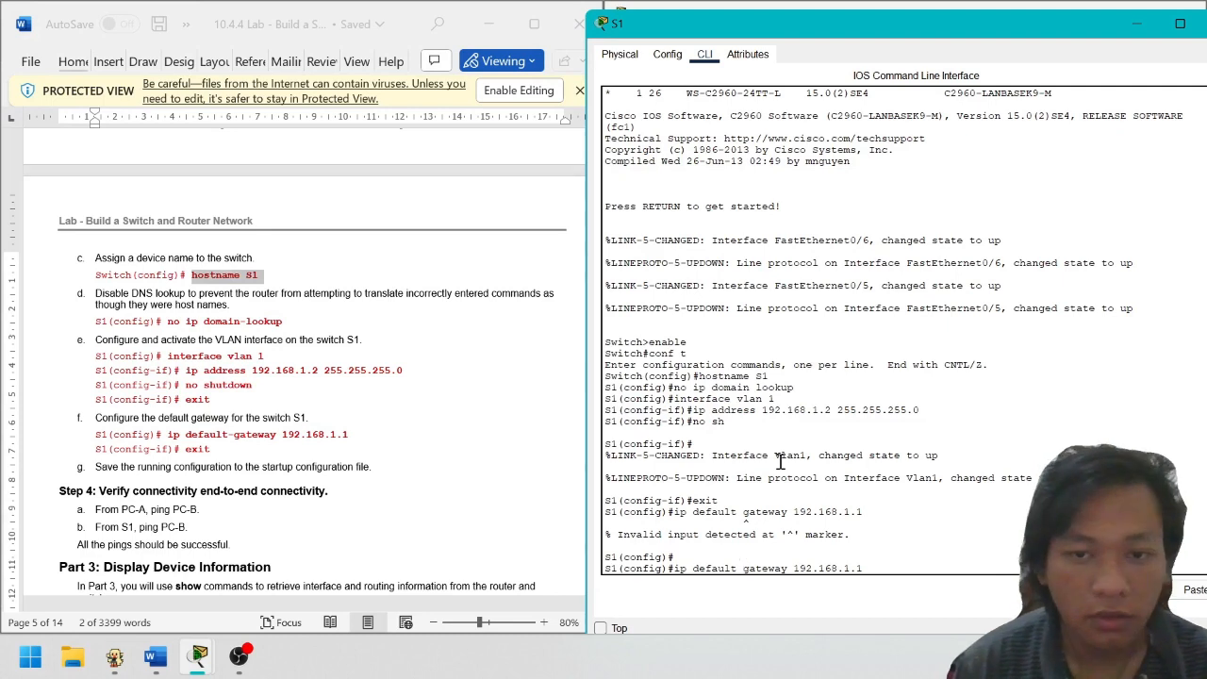
key("Return")
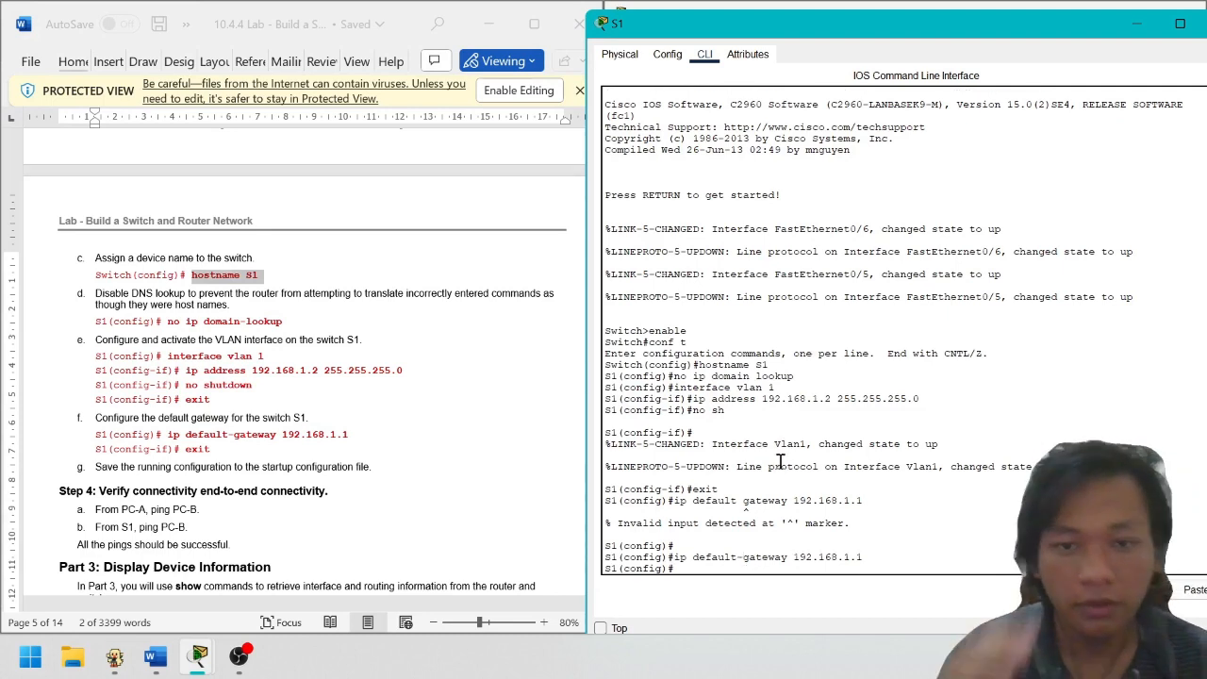
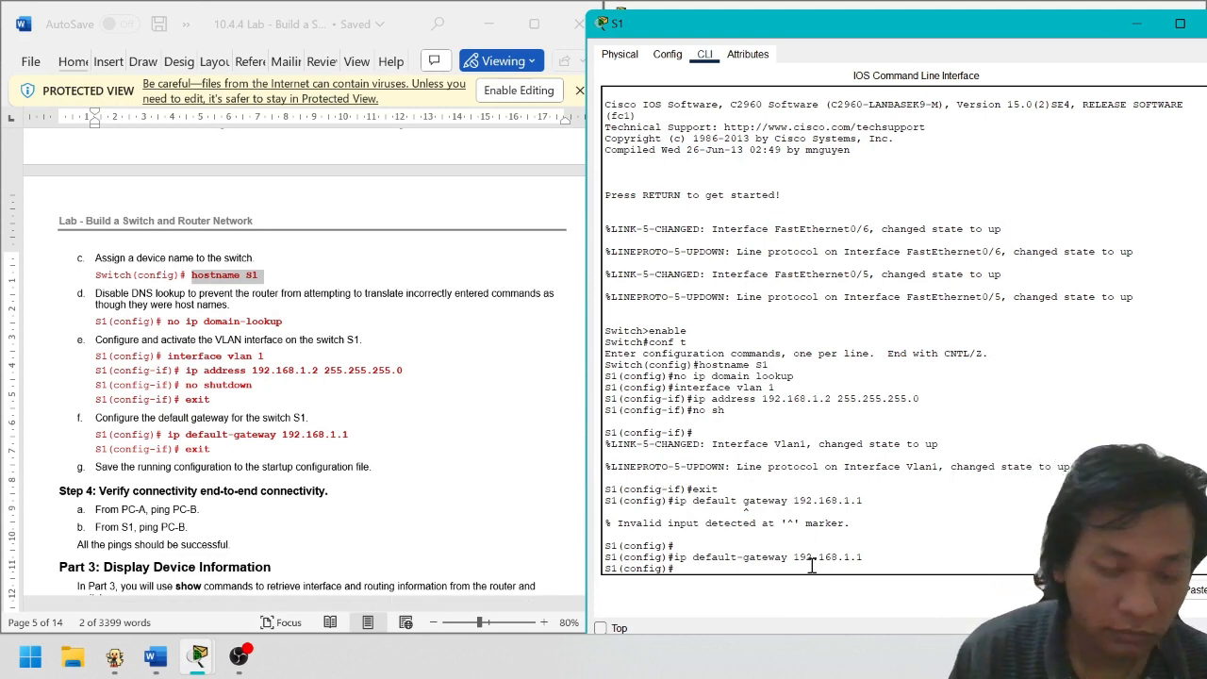
Try the mistyped 'copy running-conig startup config' command, then clear the recalled line
type("copy")
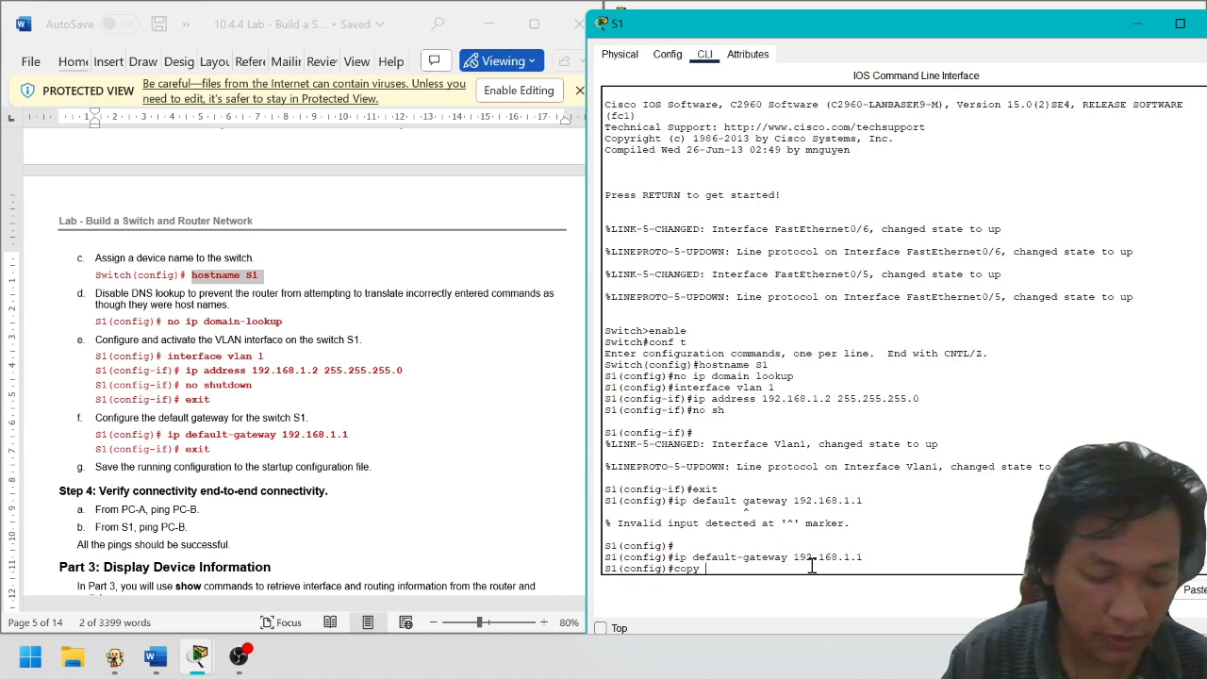
type(" running")
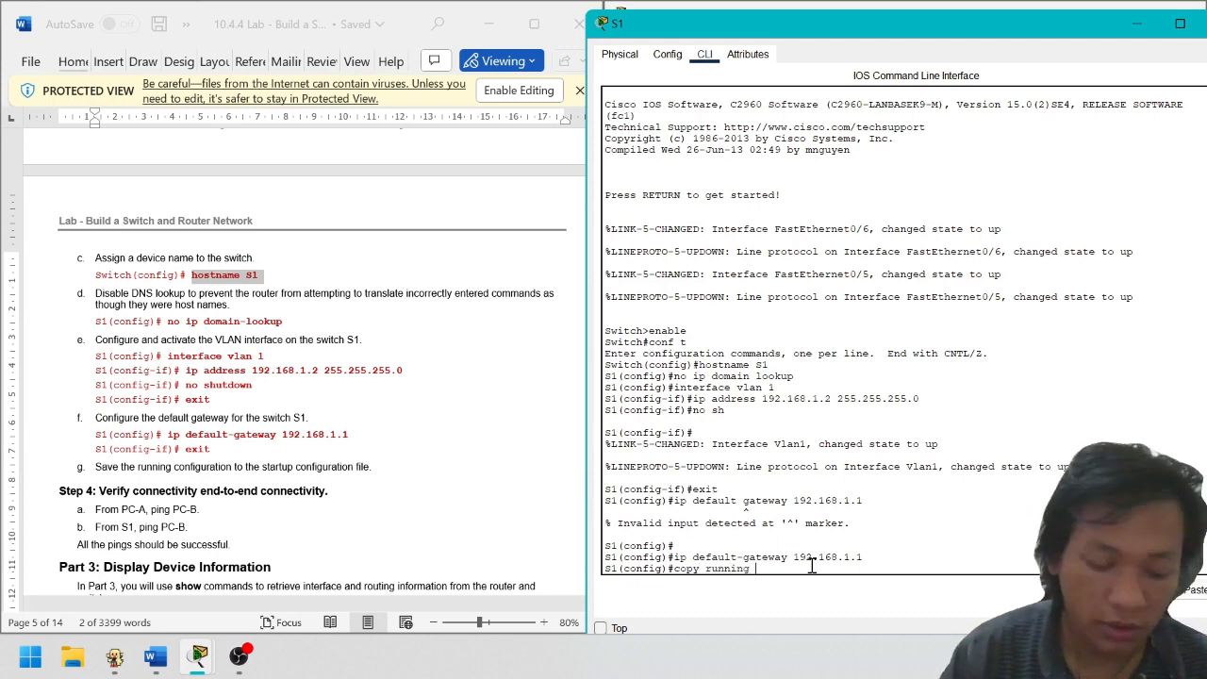
type("-con")
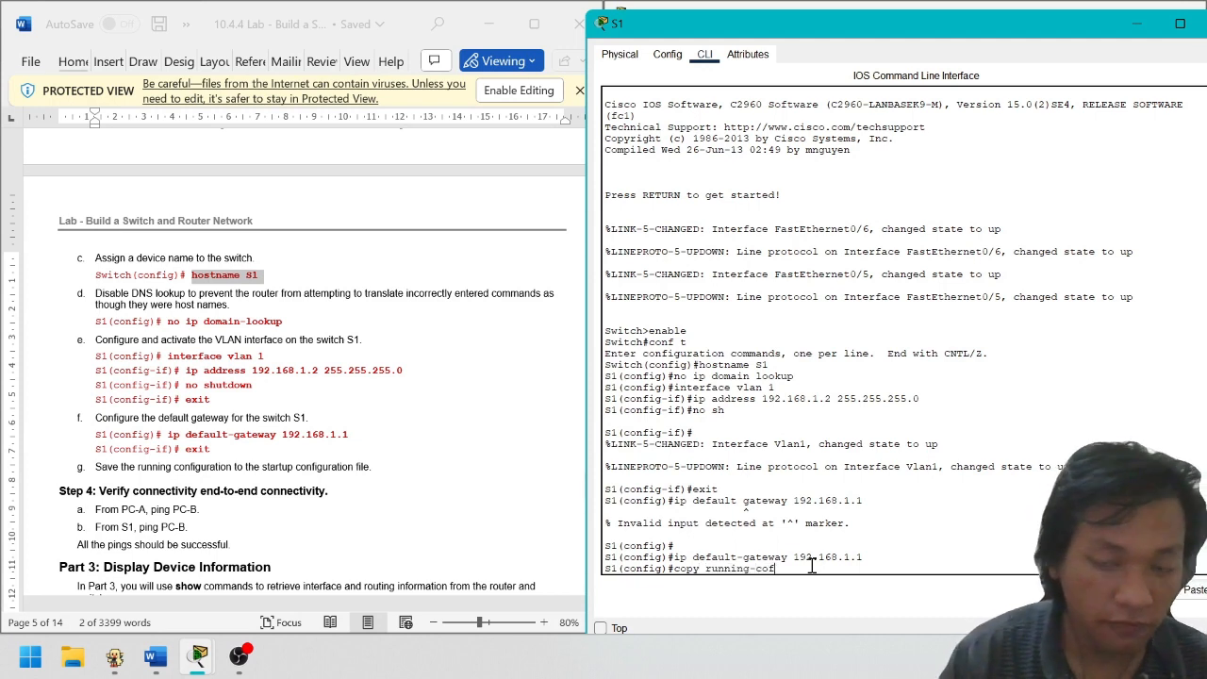
type("ig")
type(" sta")
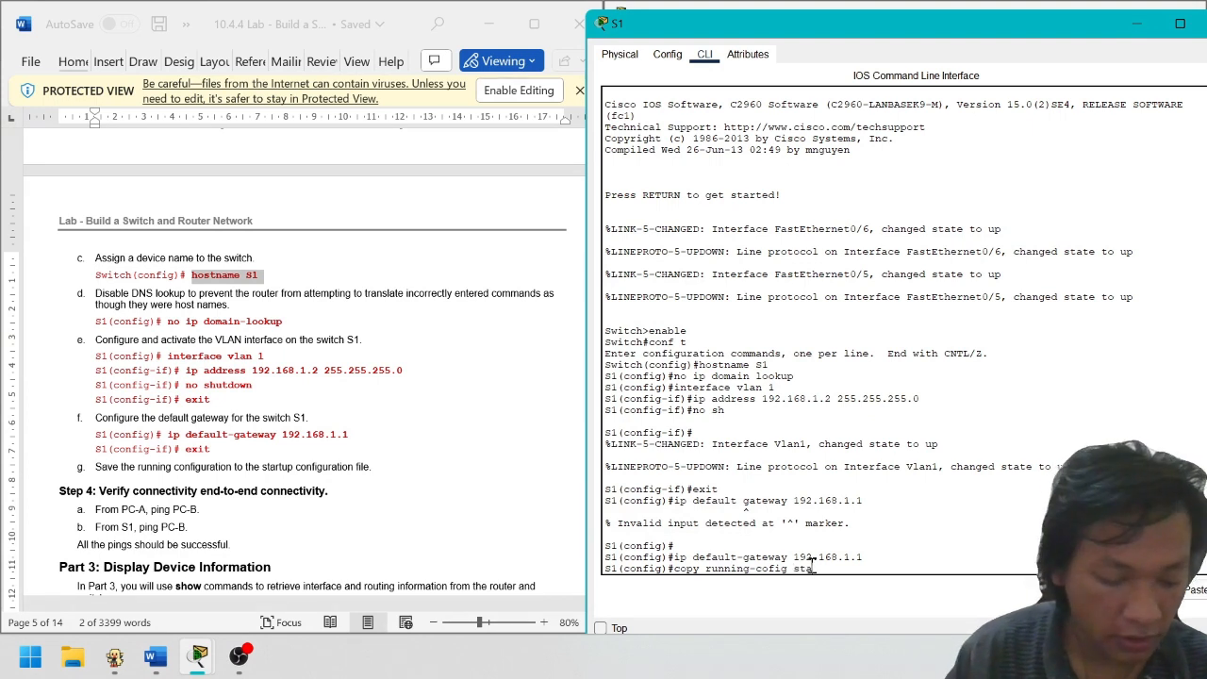
type("rtup ")
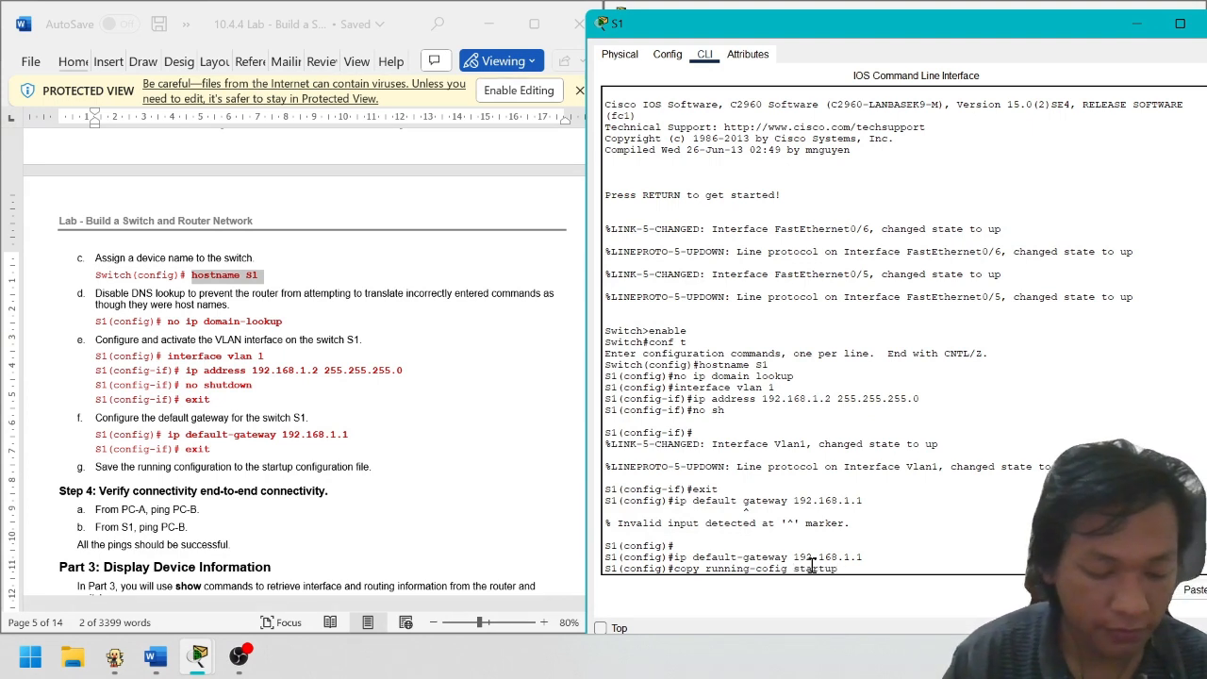
type("config")
key("Return")
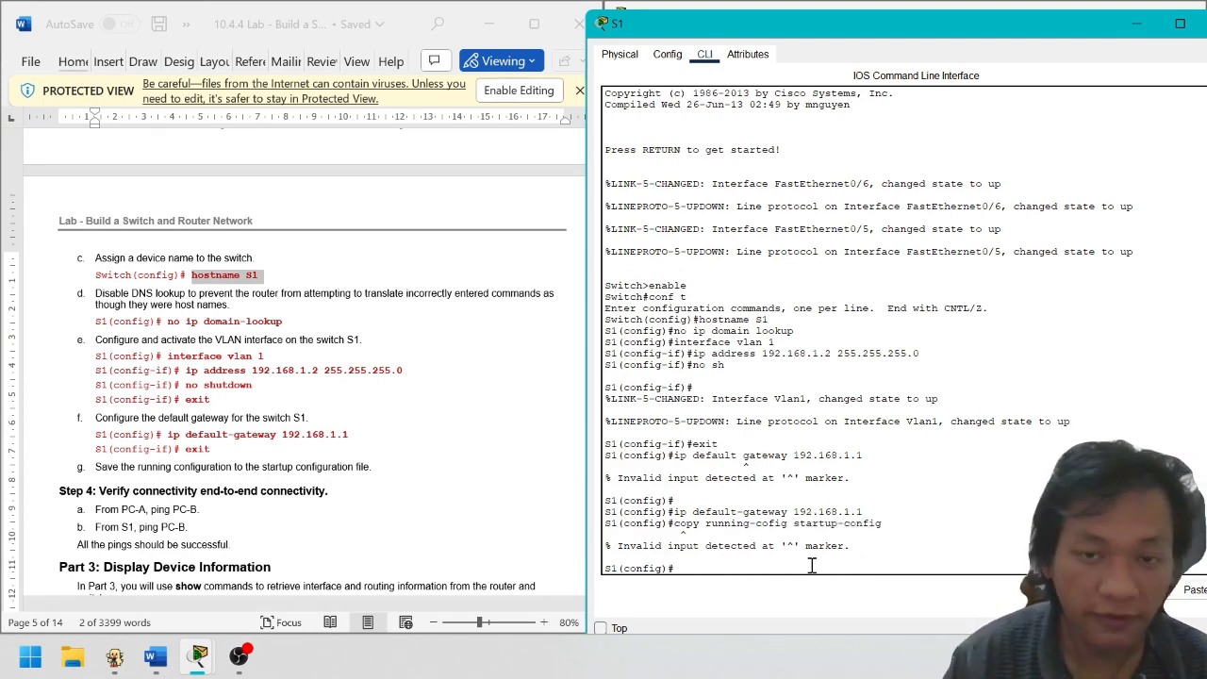
key("Return")
key("Up")
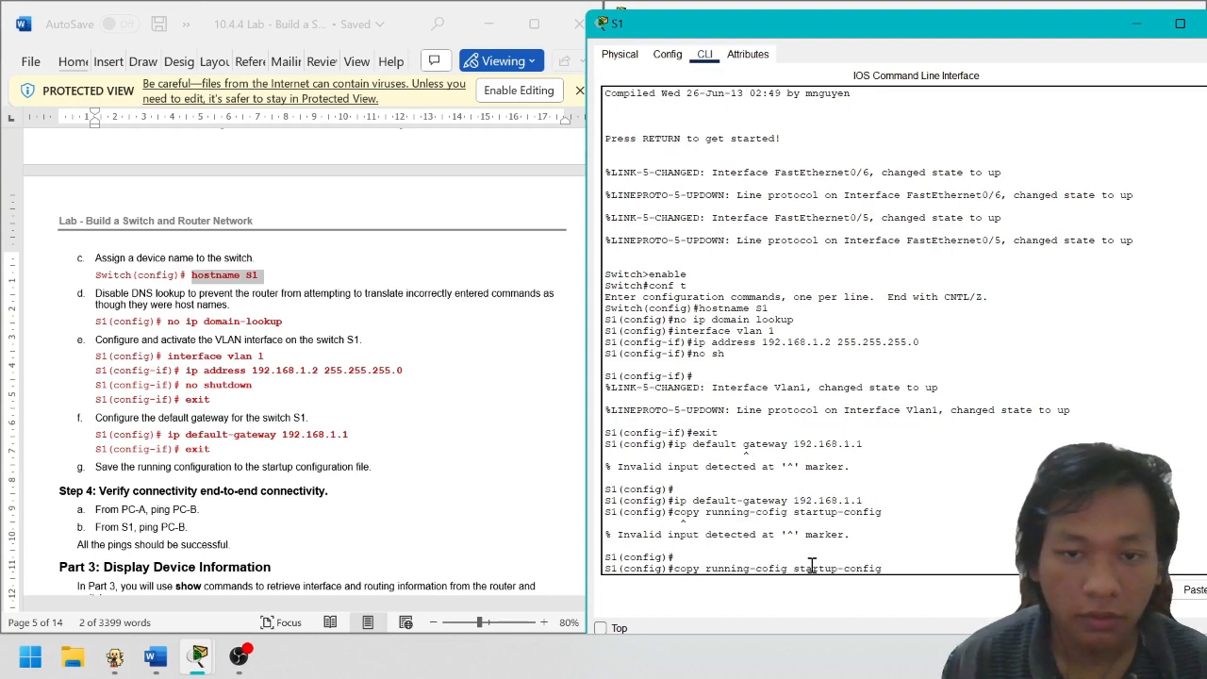
key("BackSpace")
key("BackSpace")
key("BackSpace")
key("BackSpace")
key("BackSpace")
key("BackSpace")
key("BackSpace")
key("BackSpace")
key("BackSpace")
key("BackSpace")
key("BackSpace")
key("BackSpace")
key("BackSpace")
key("BackSpace")
key("BackSpace")
key("BackSpace")
key("BackSpace")
key("BackSpace")
key("BackSpace")
key("BackSpace")
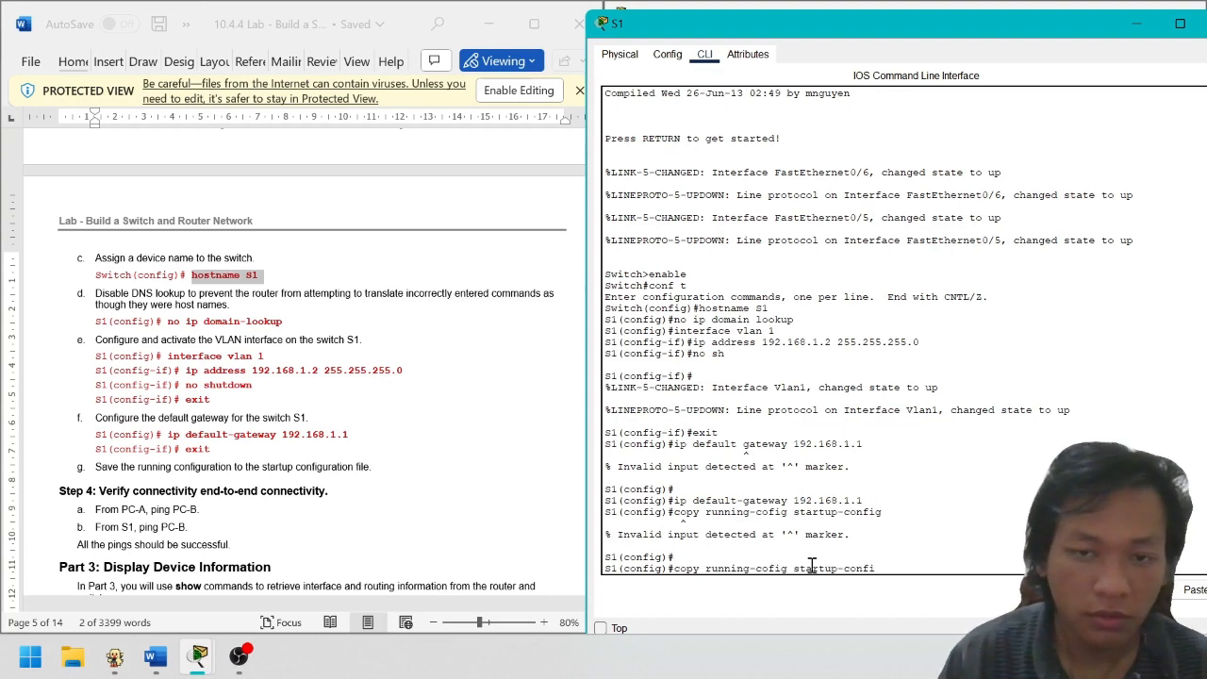
Exit config mode and run copy running-config startup-config, accepting the default destination
type("ex")
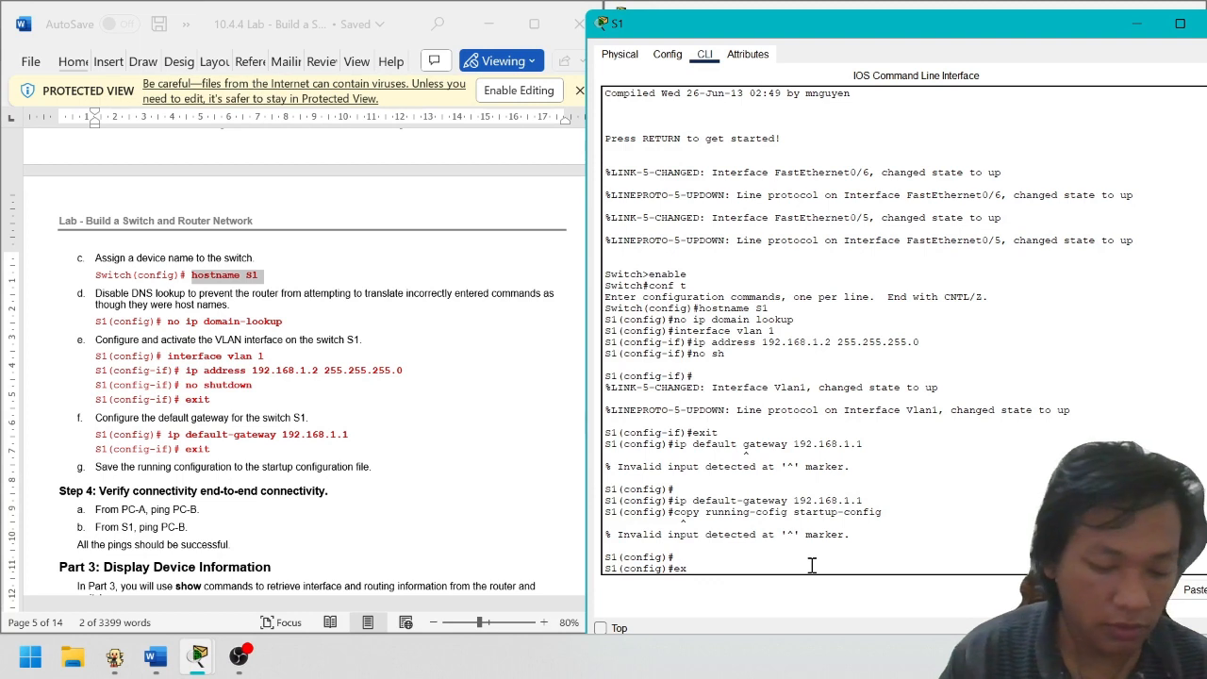
type("it")
key("Return")
key("Return")
type("enable")
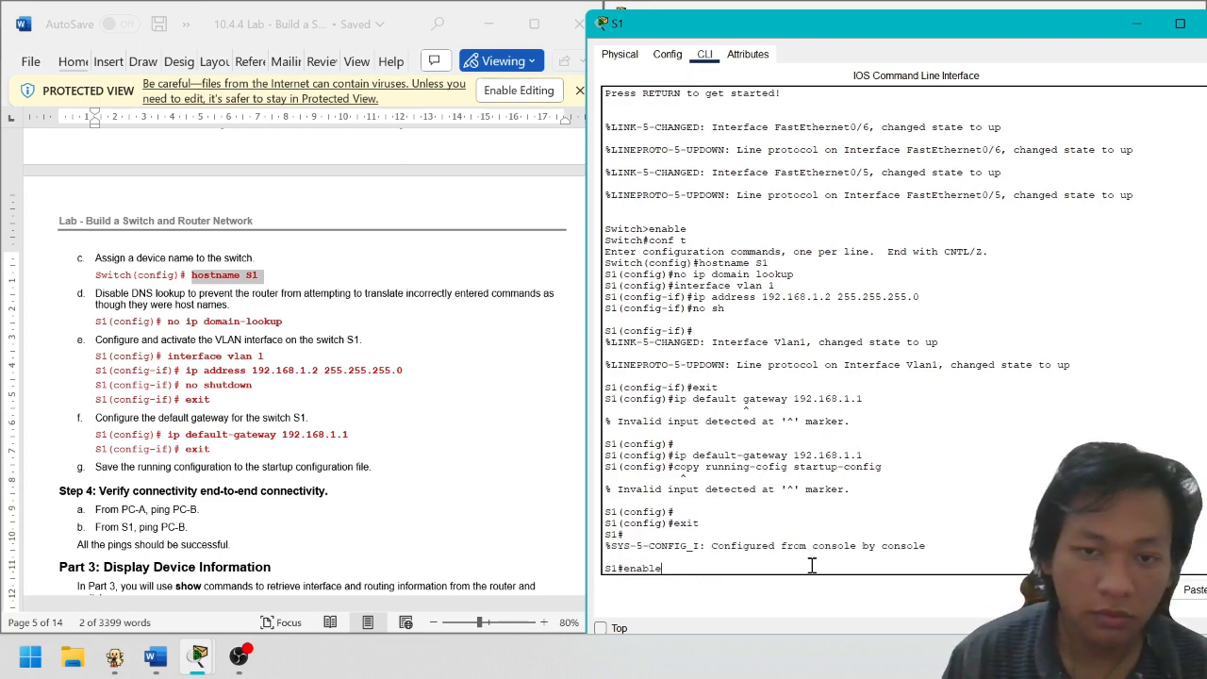
key("BackSpace")
key("BackSpace")
key("BackSpace")
key("BackSpace")
key("BackSpace")
key("BackSpace")
type("cop")
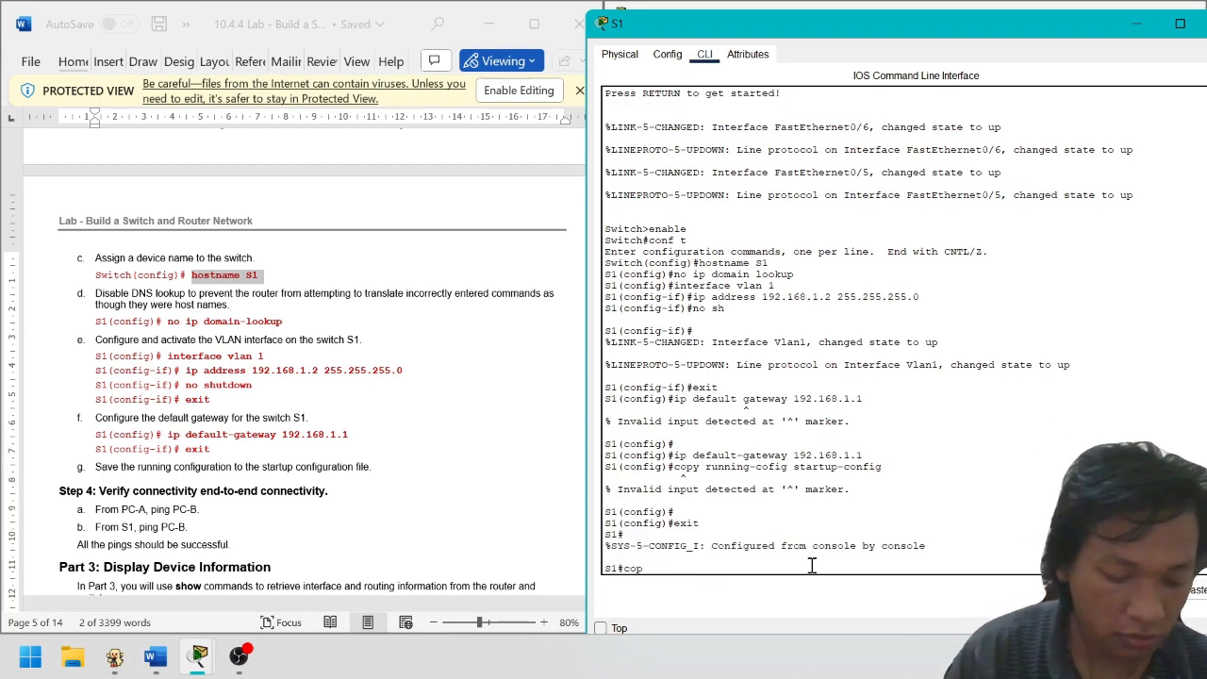
type("y running")
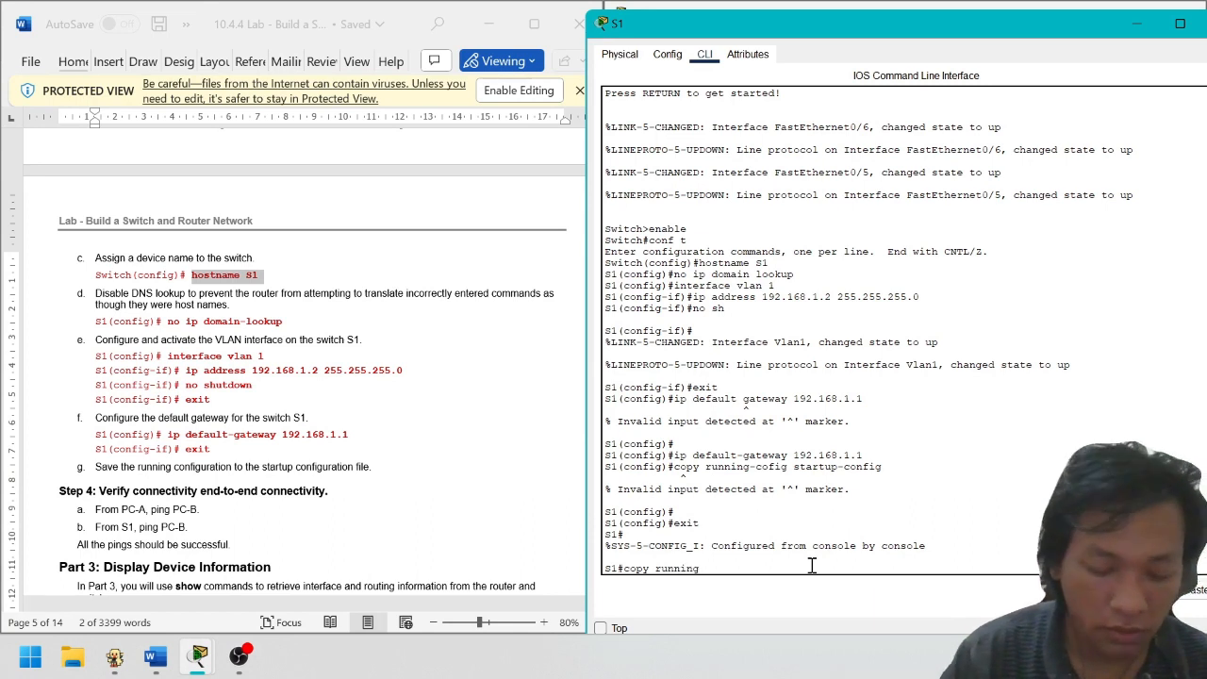
type("-confi")
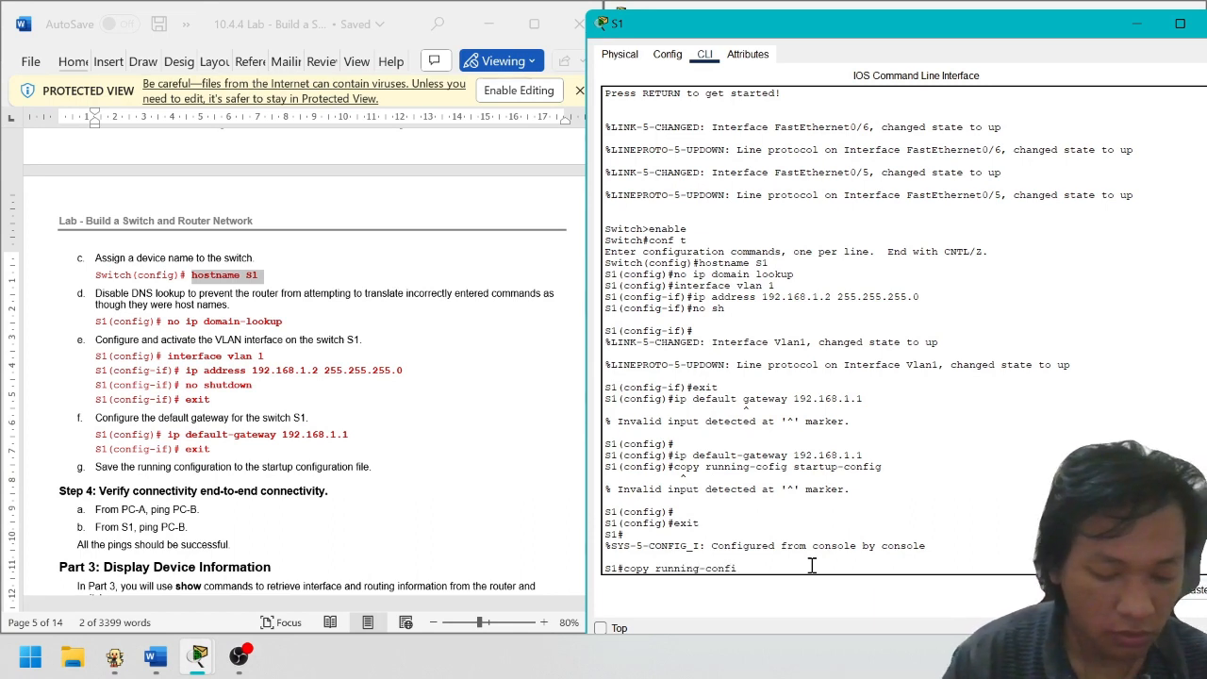
type("g start")
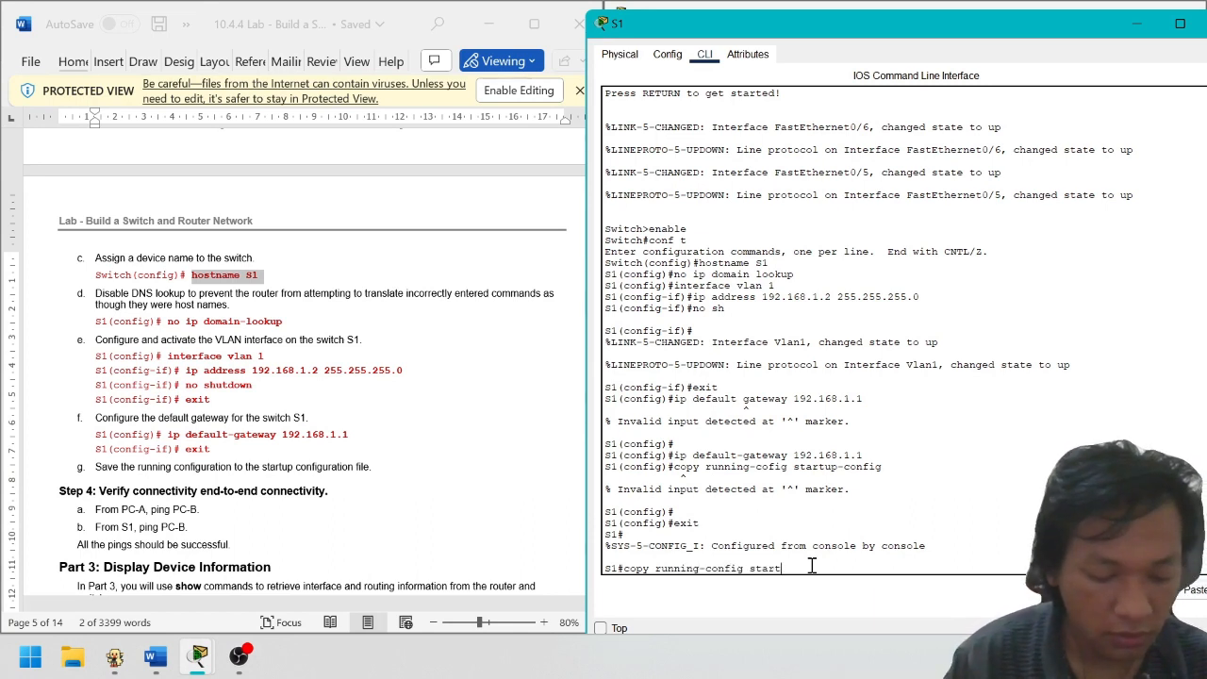
type("up-config")
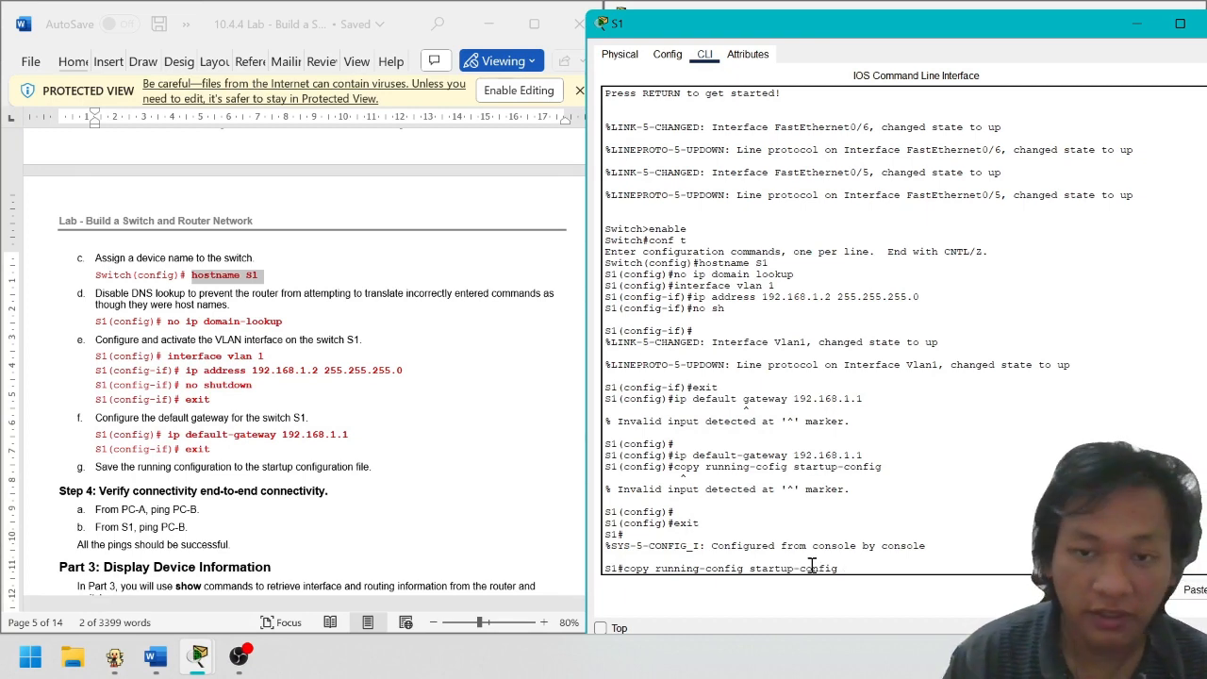
key("Return")
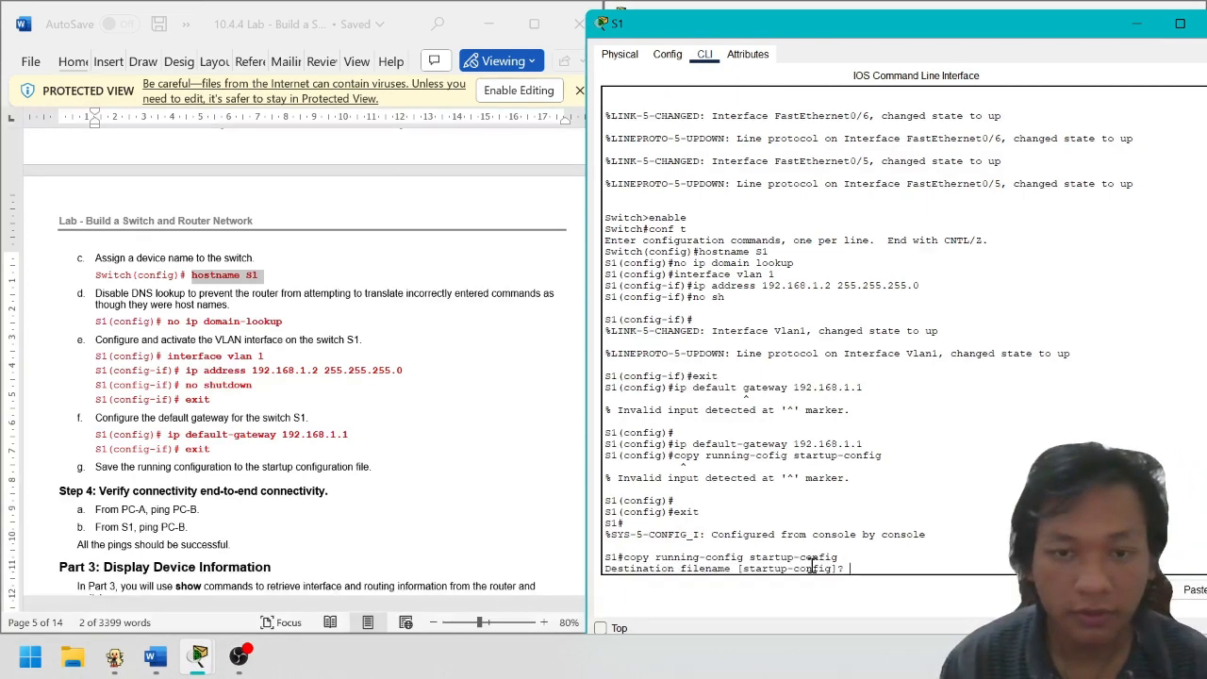
key("Return")
scroll(270, 450, "down", 3)
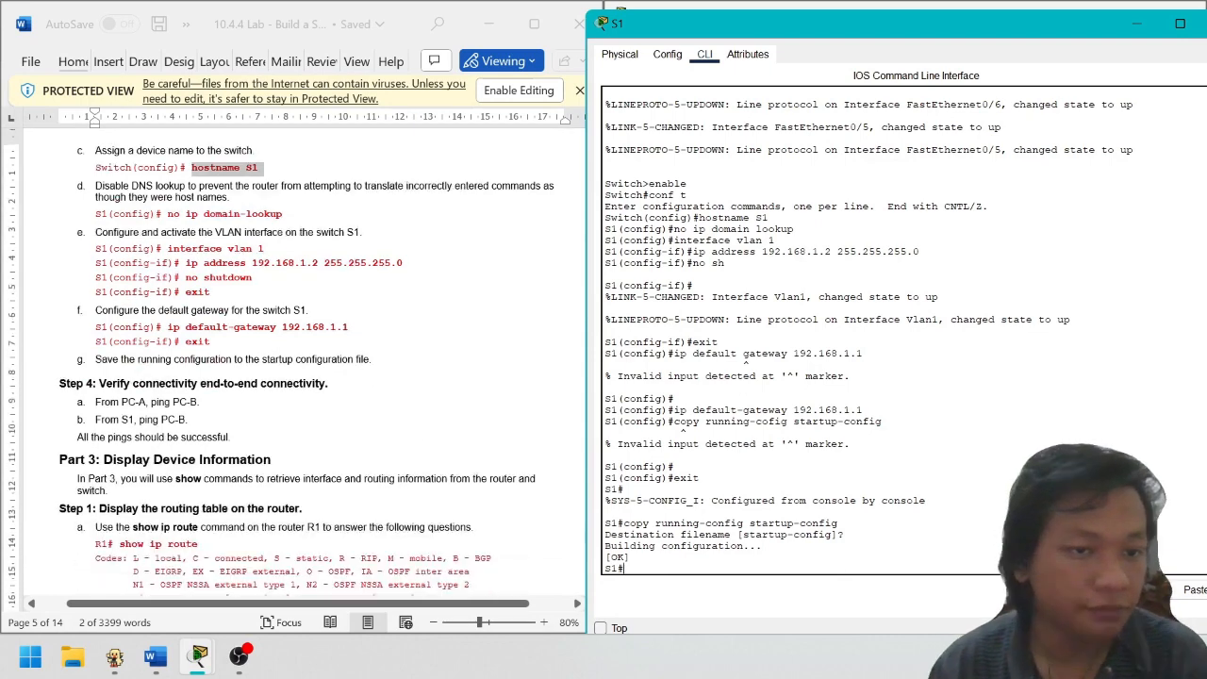
Close the S1 switch window
scroll(443, 340, "up", 4)
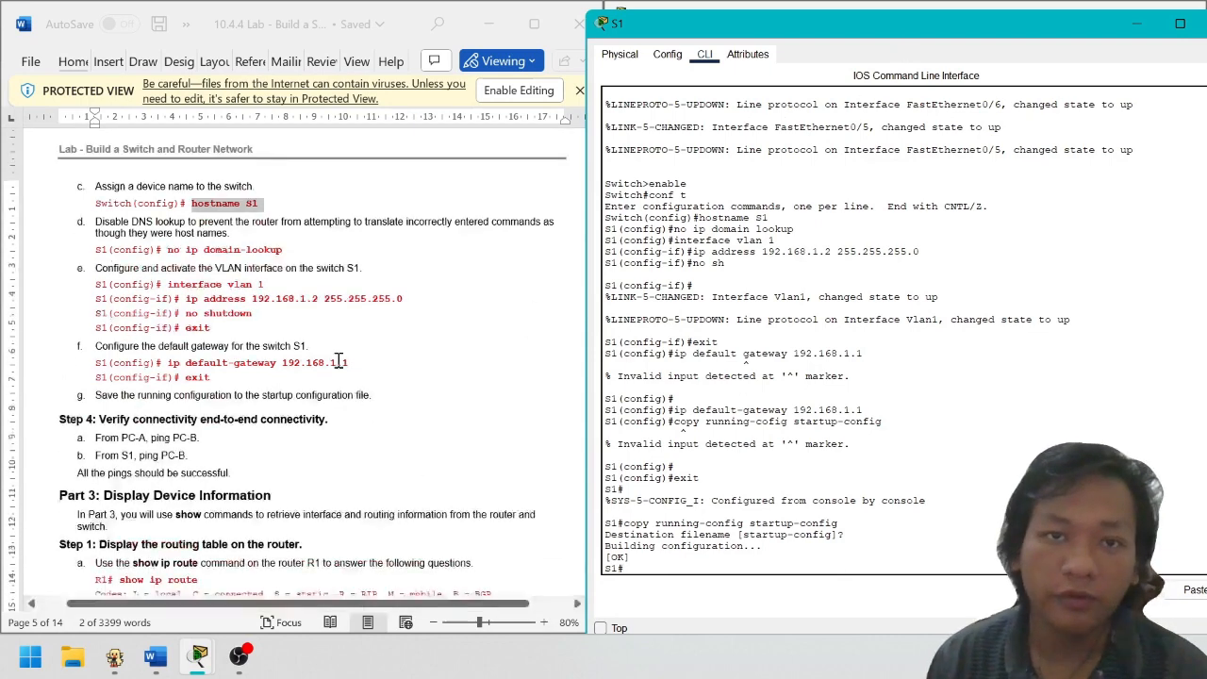
scroll(359, 370, "down", 3)
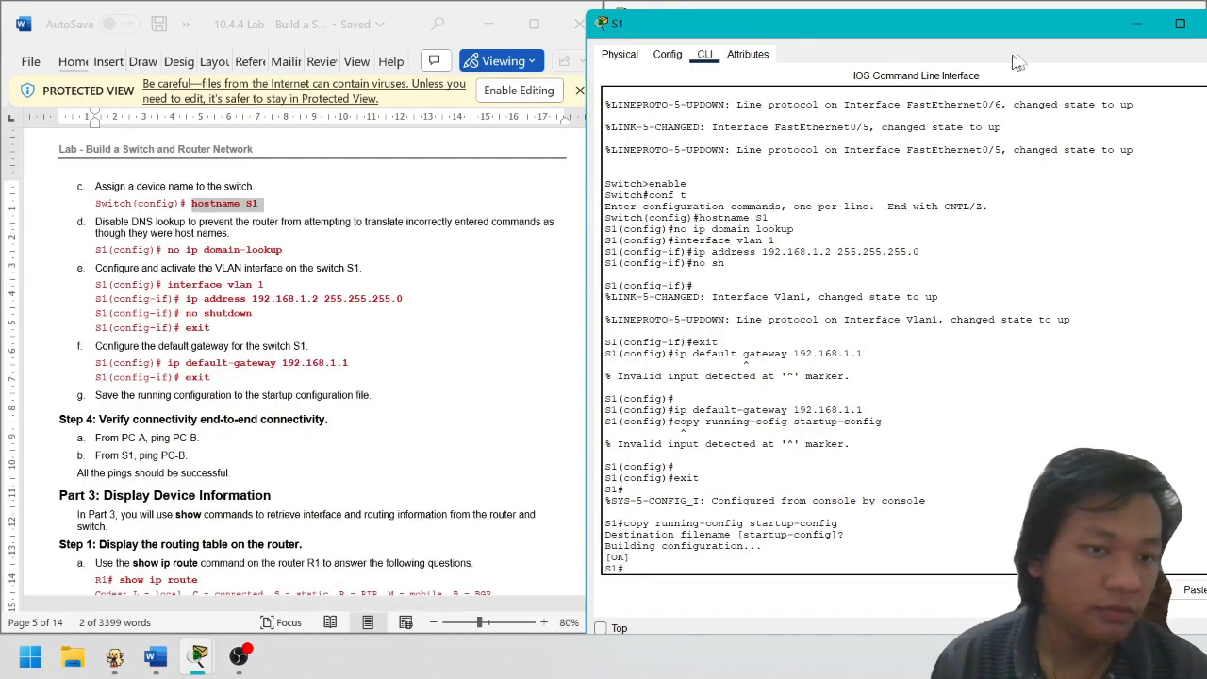
left_click_drag(845, 34, 566, 73)
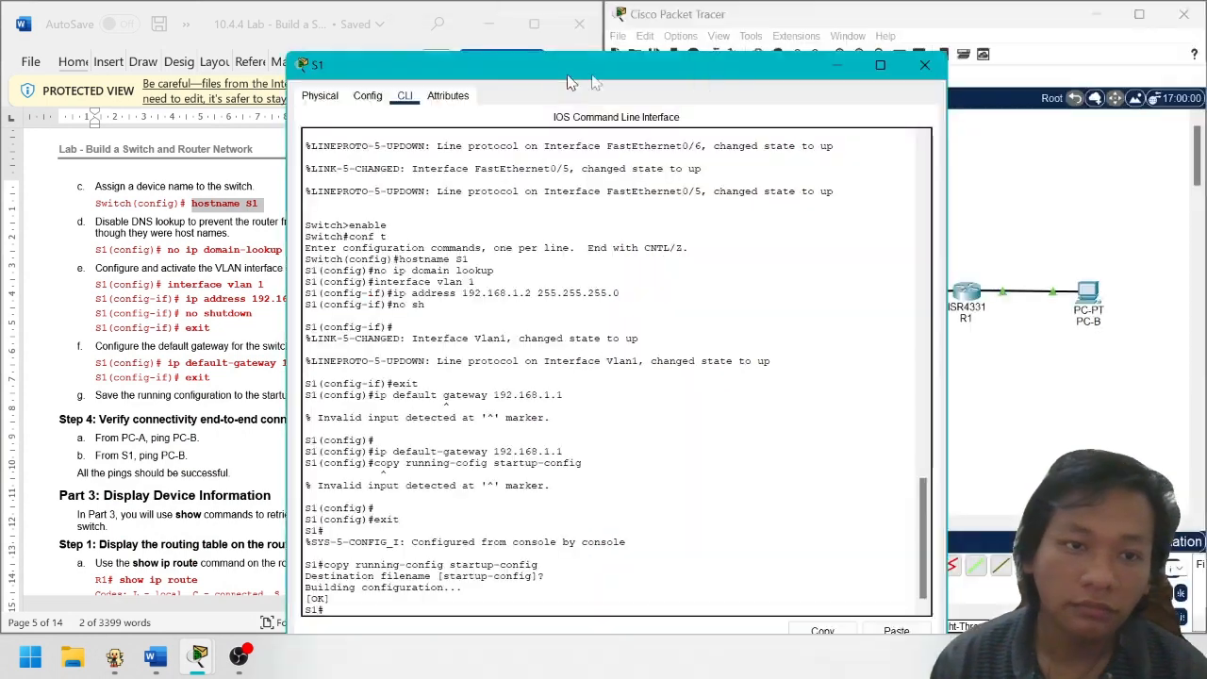
left_click(929, 70)
Re-run PC-A's ping to 192.168.0.3 in its Command Prompt, then close PC-A
left_click(698, 297)
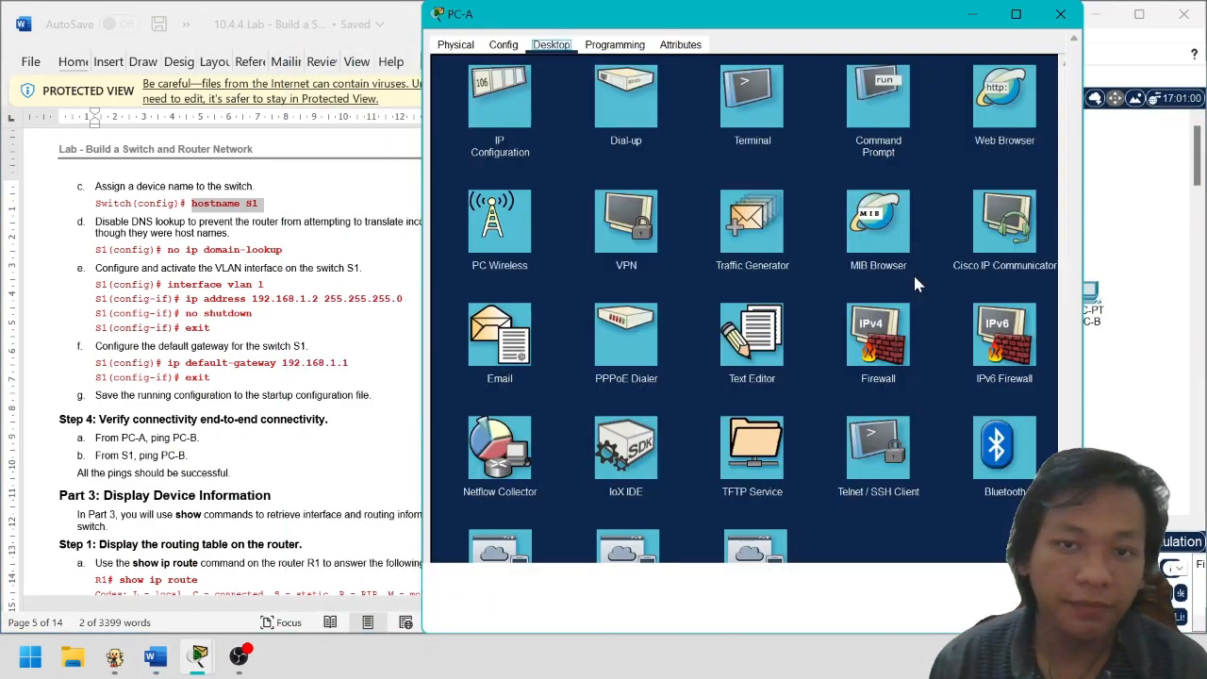
left_click(885, 113)
key("Up")
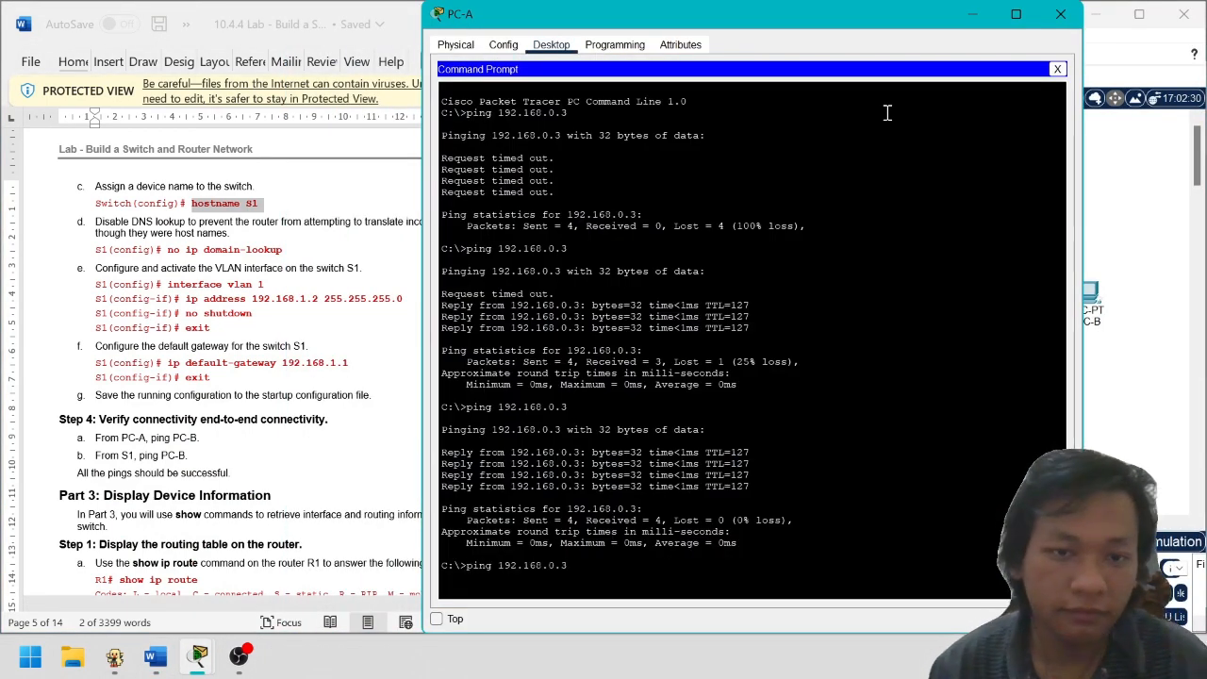
key("Return")
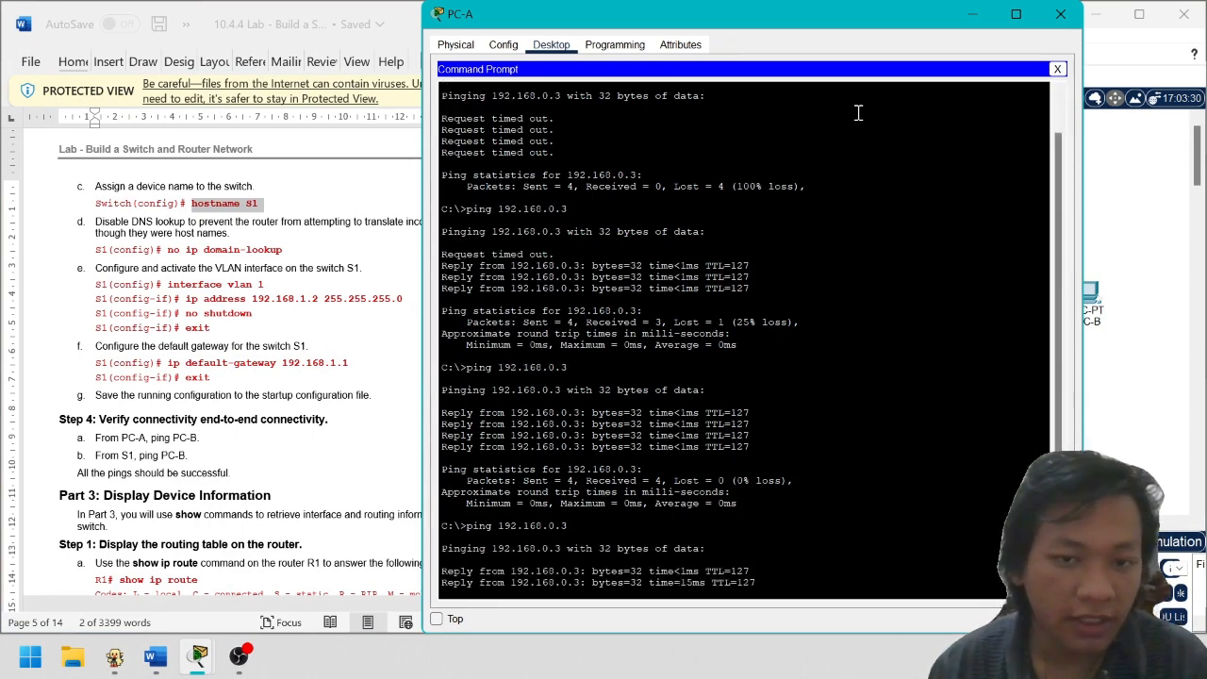
left_click_drag(911, 23, 666, 36)
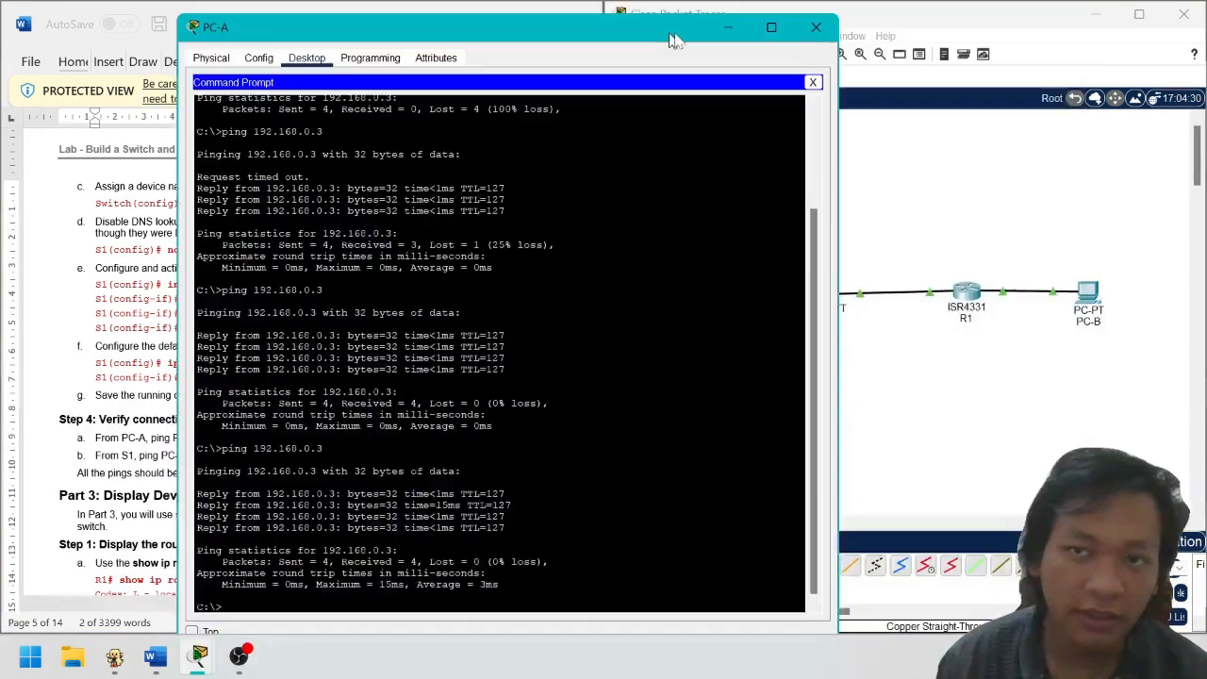
left_click(811, 30)
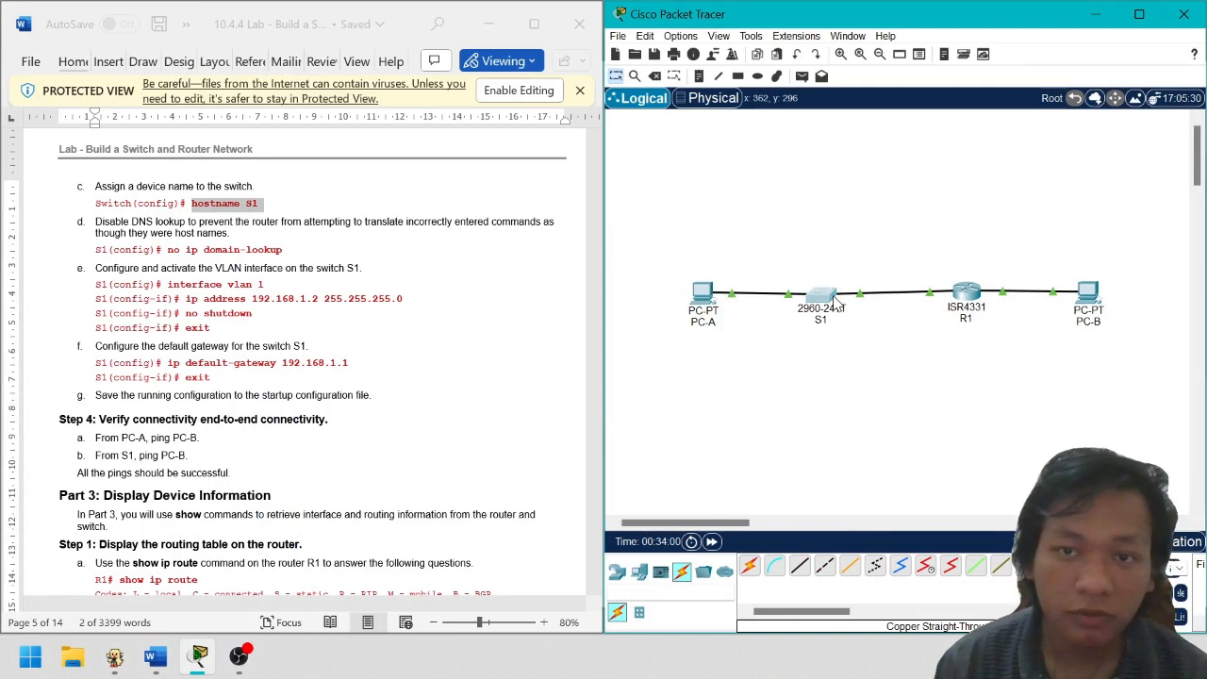
Reopen S1 and ping 192.168.0.3 from a fresh S1# prompt
left_click(830, 292)
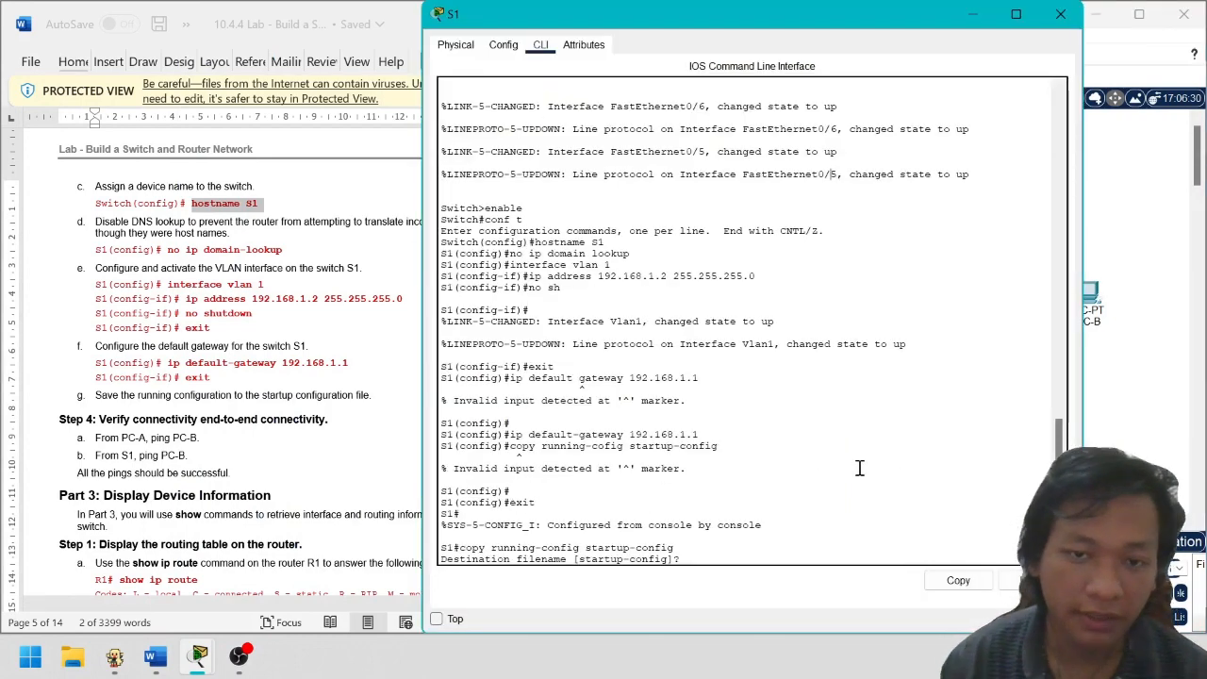
key("Return")
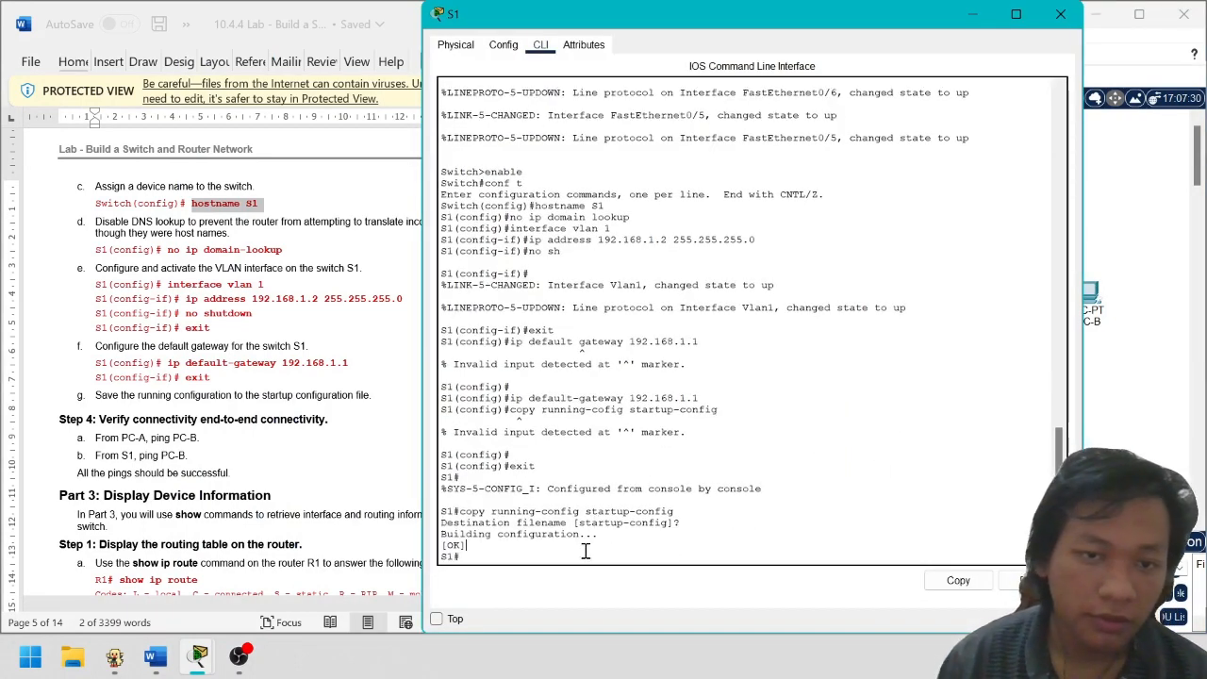
key("Return")
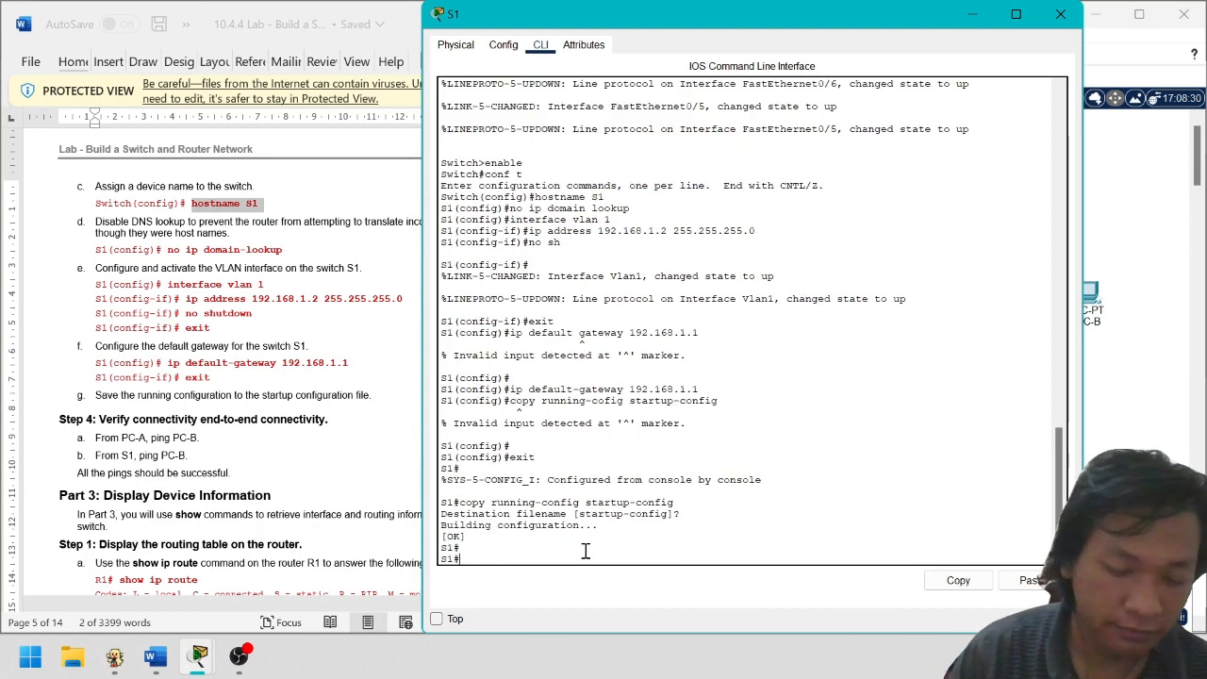
type("ping 192")
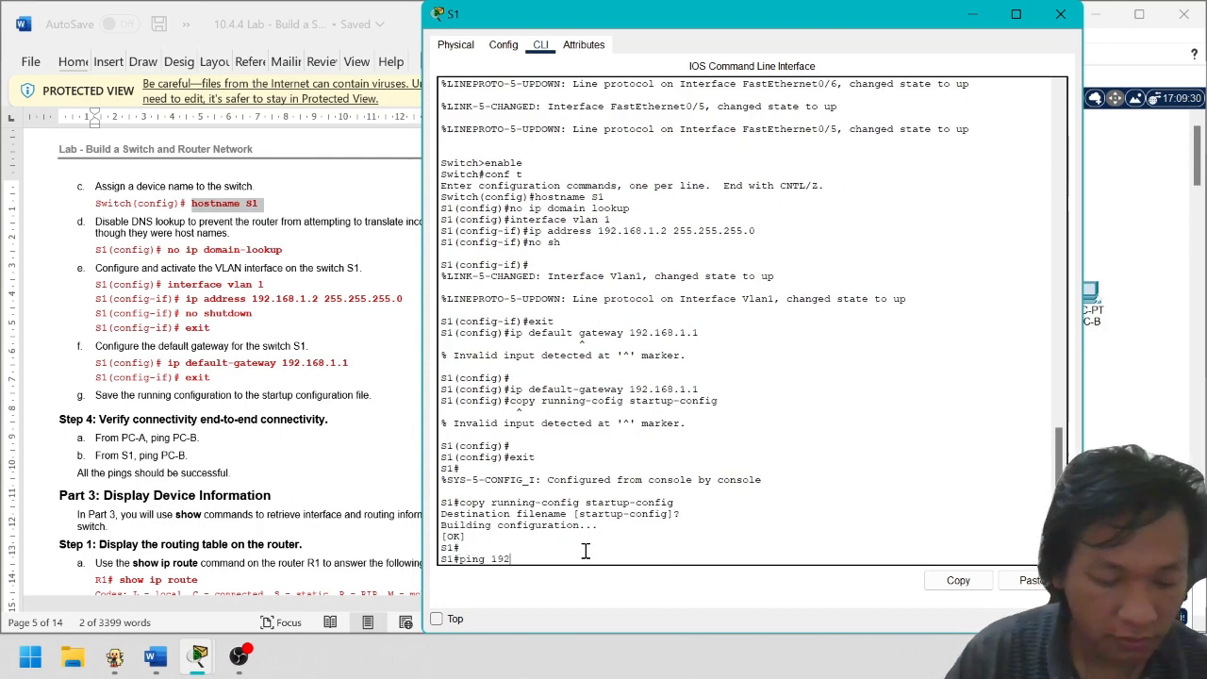
type(".168.")
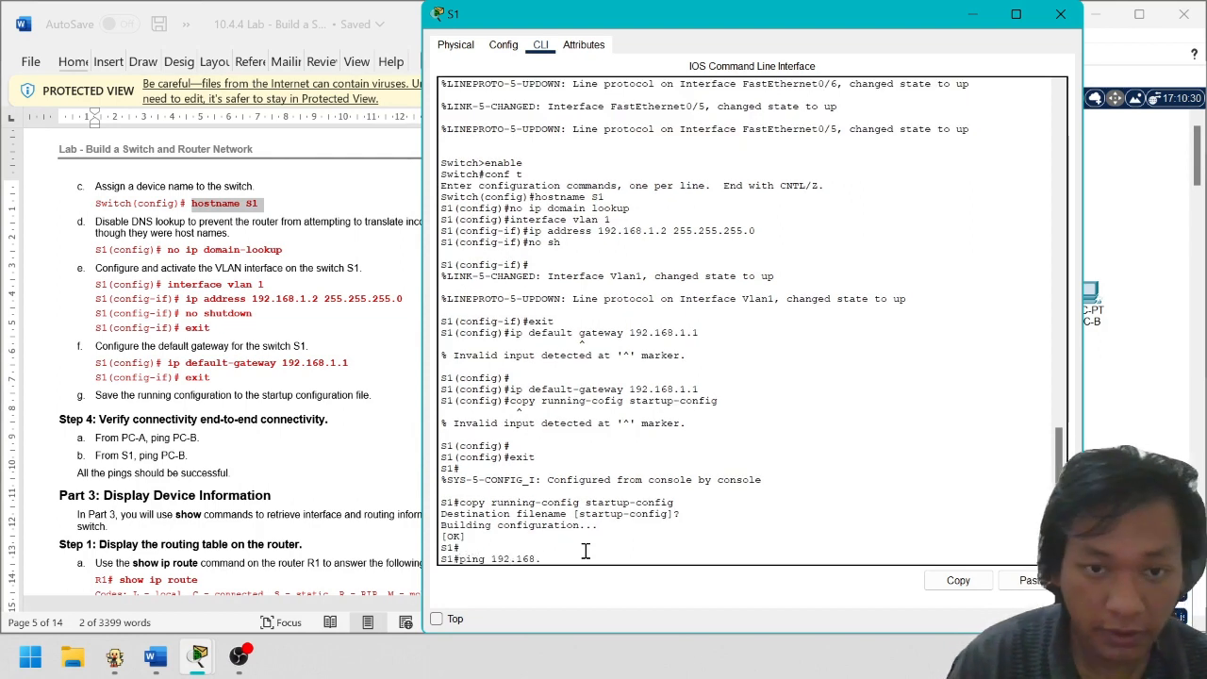
type("0.3")
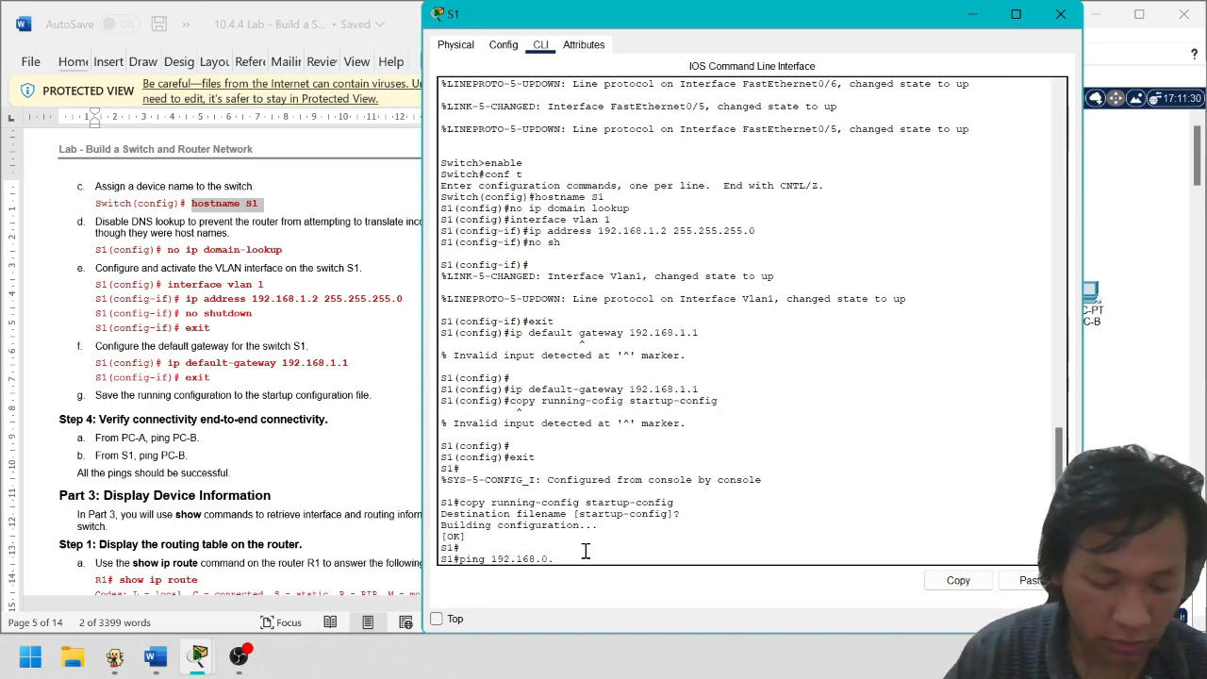
key("Return")
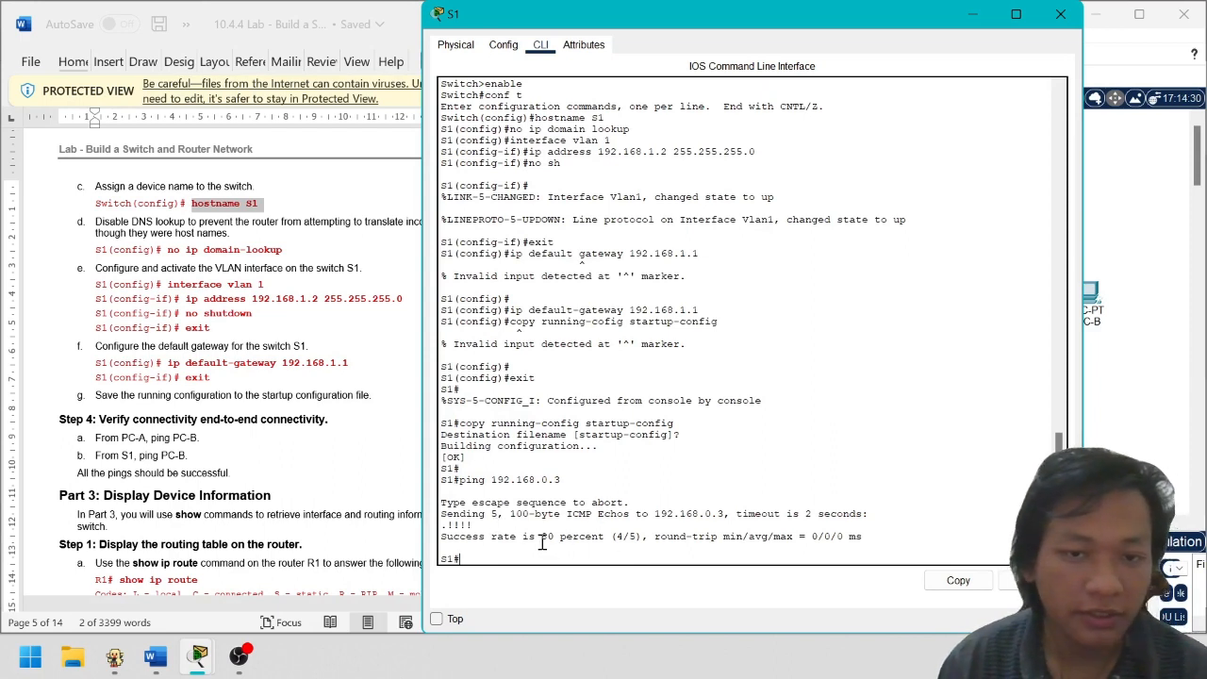
Note the 4/5 ping result and repeat the ping to 192.168.0.3
left_click_drag(615, 536, 718, 537)
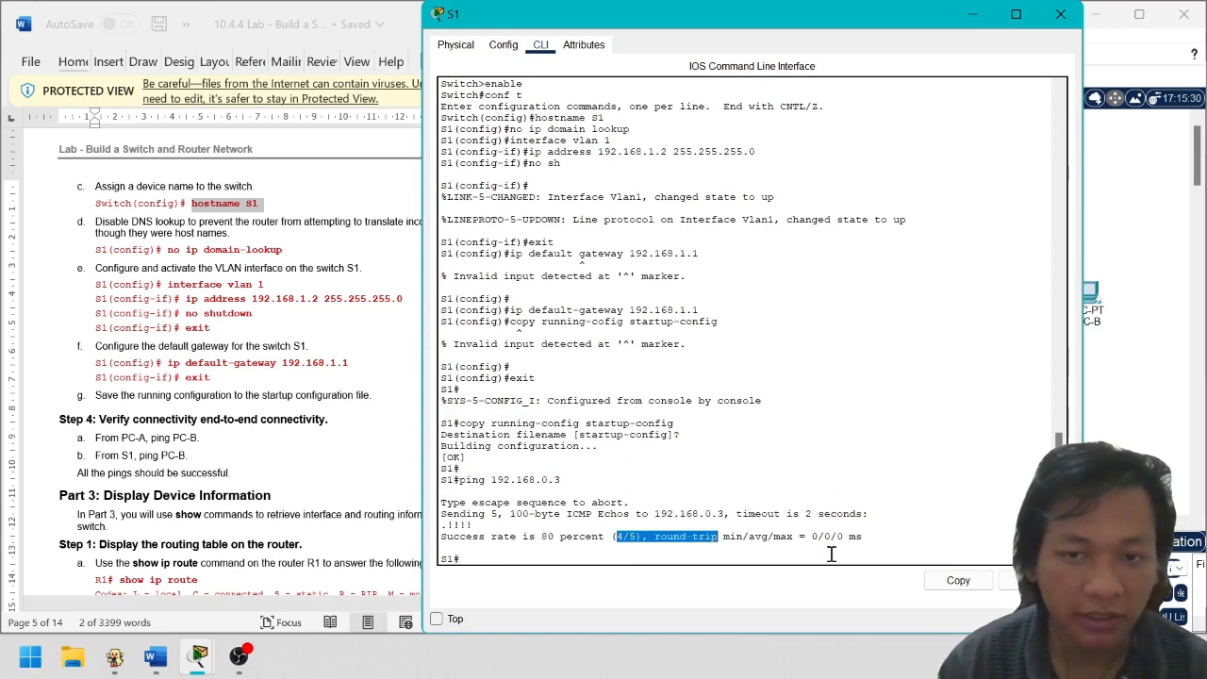
left_click(829, 556)
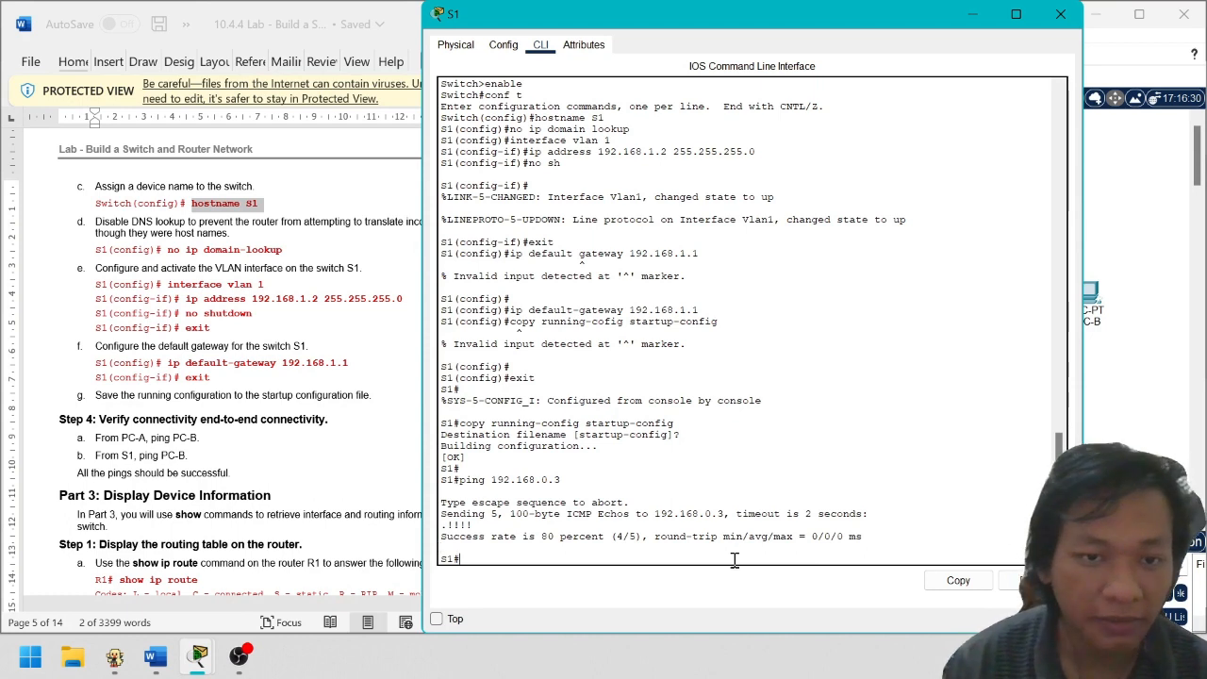
key("Up")
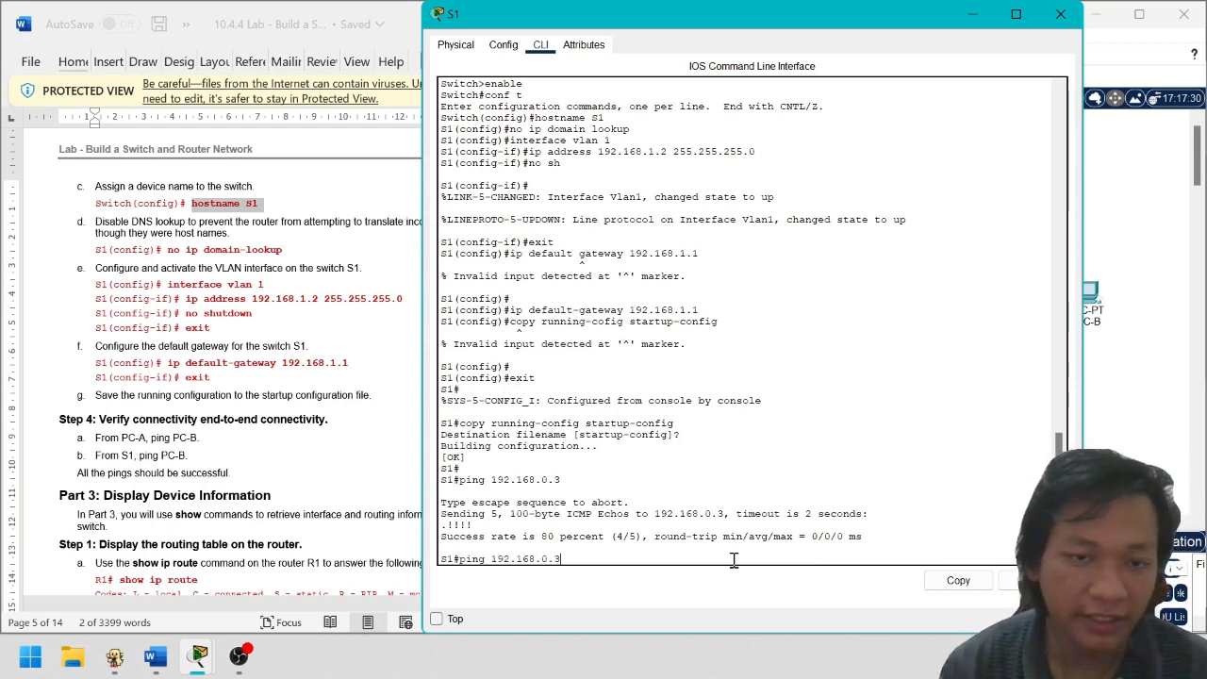
key("Return")
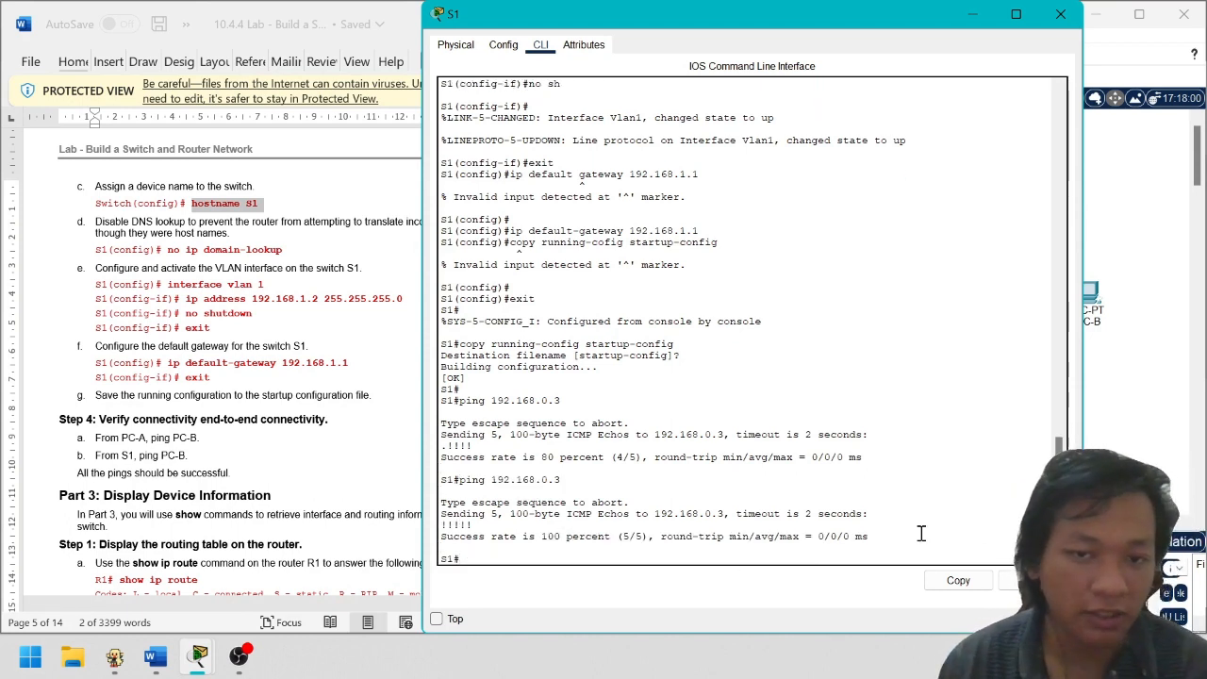
Close S1 and read step a of the lab sheet
left_click(1060, 14)
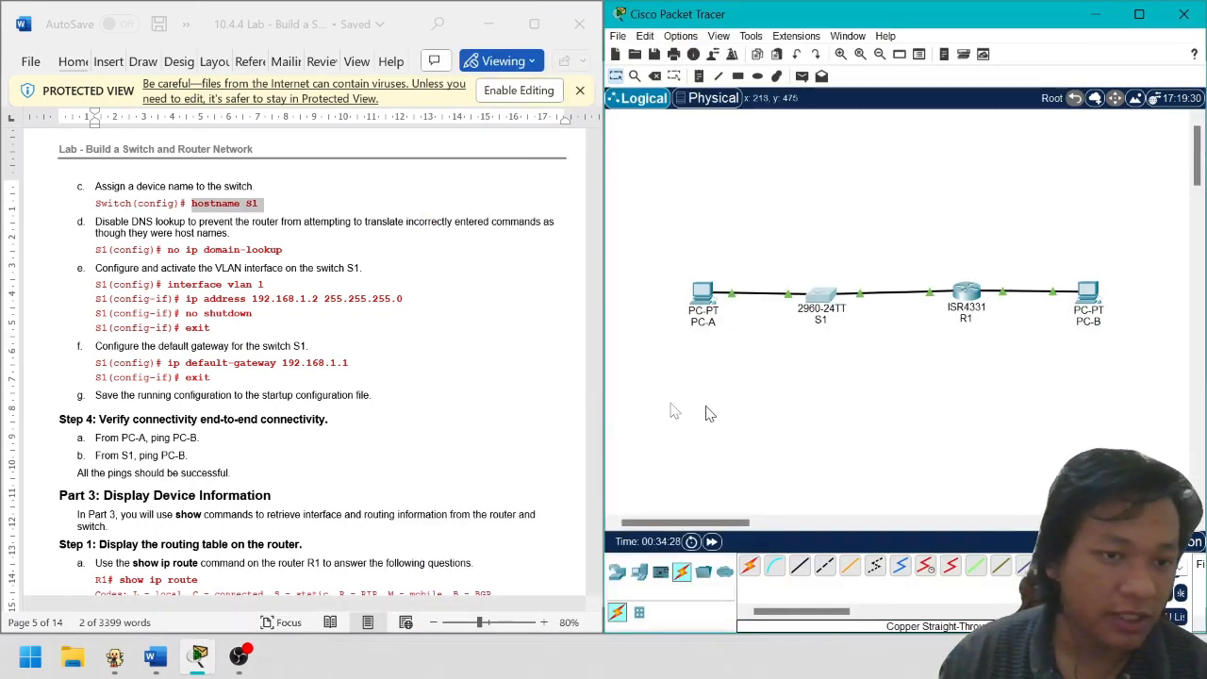
scroll(391, 415, "down", 2)
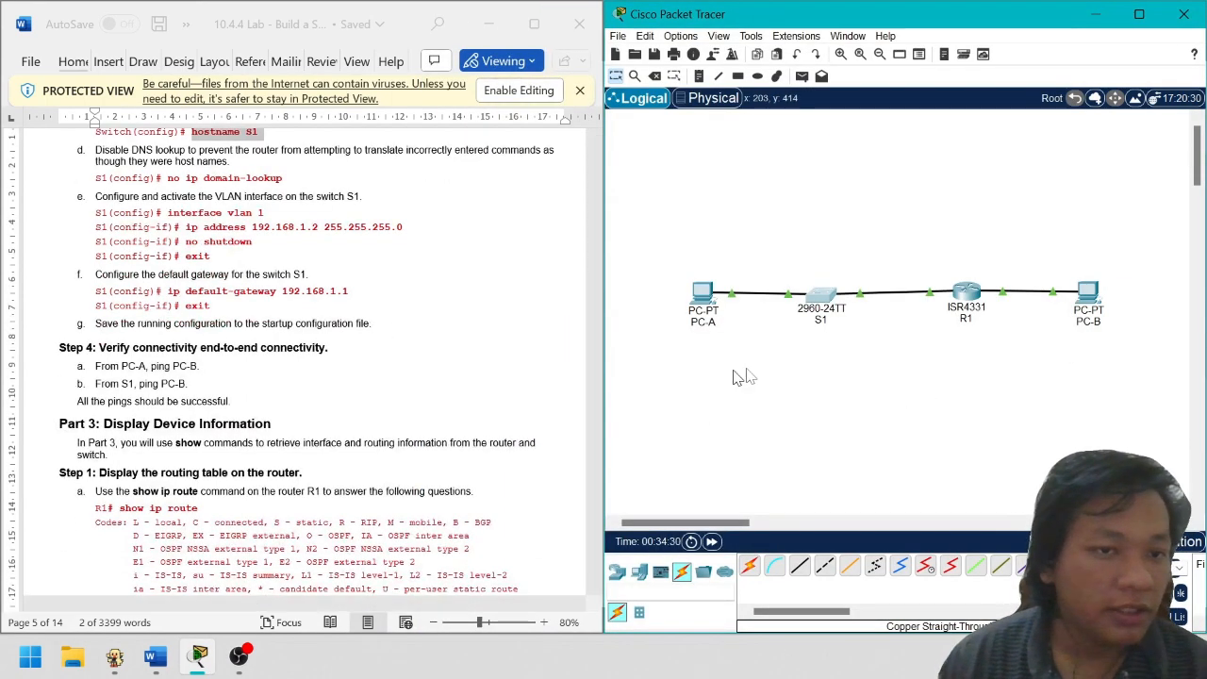
scroll(189, 382, "down", 2)
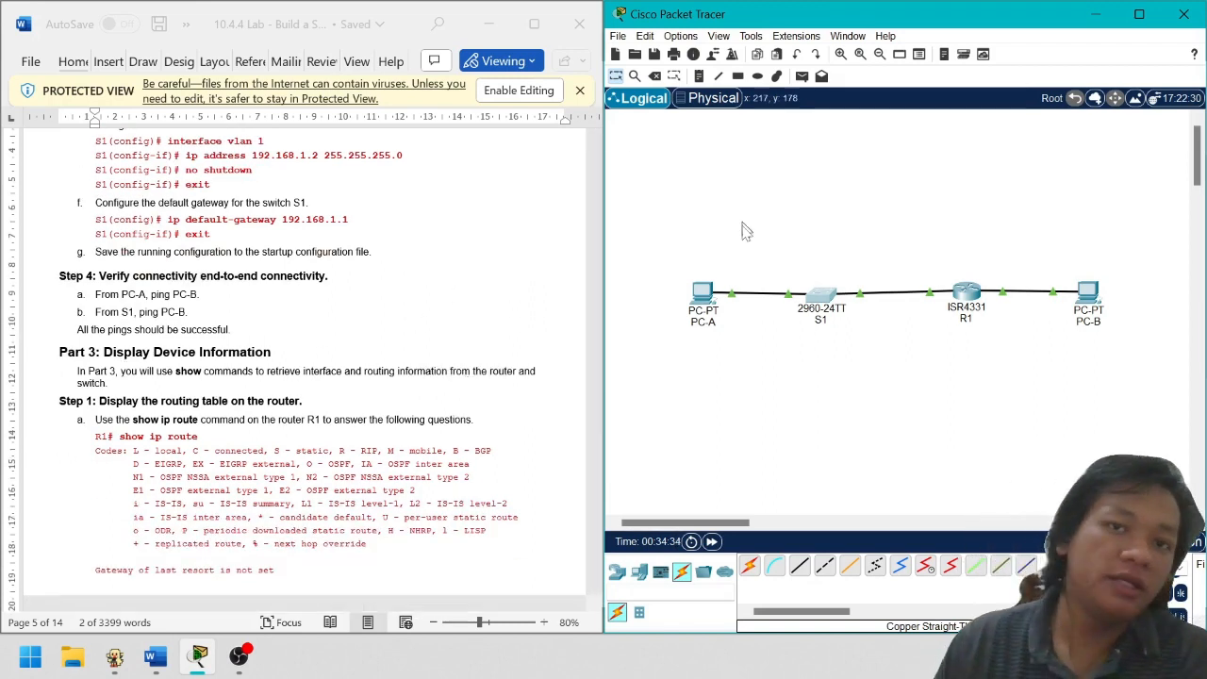
scroll(924, 198, "down", 2)
scroll(981, 246, "up", 2)
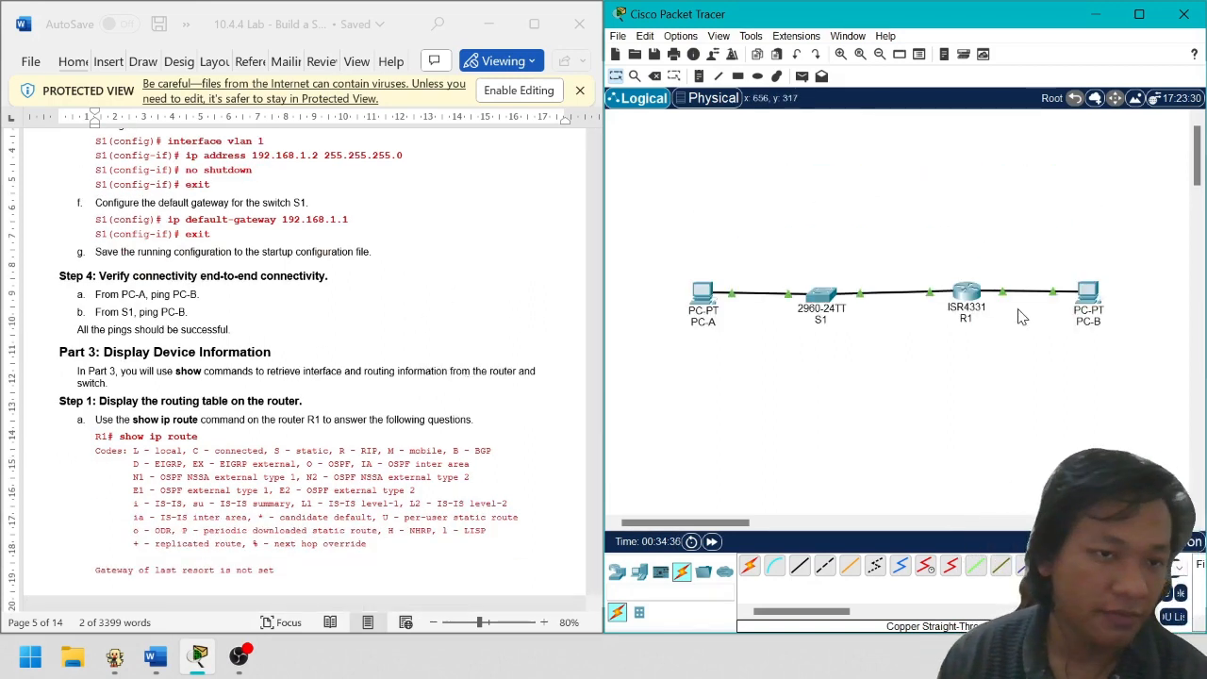
scroll(216, 439, "down", 1)
left_click_drag(248, 382, 478, 385)
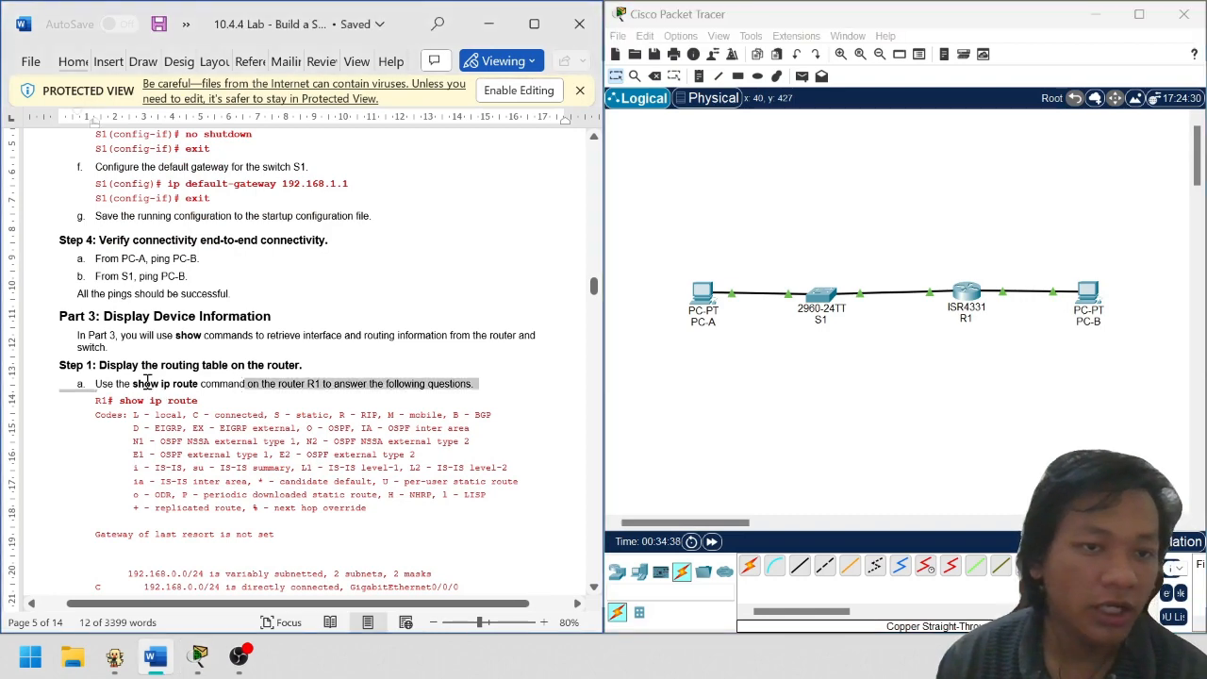
left_click(149, 381)
left_click(977, 379)
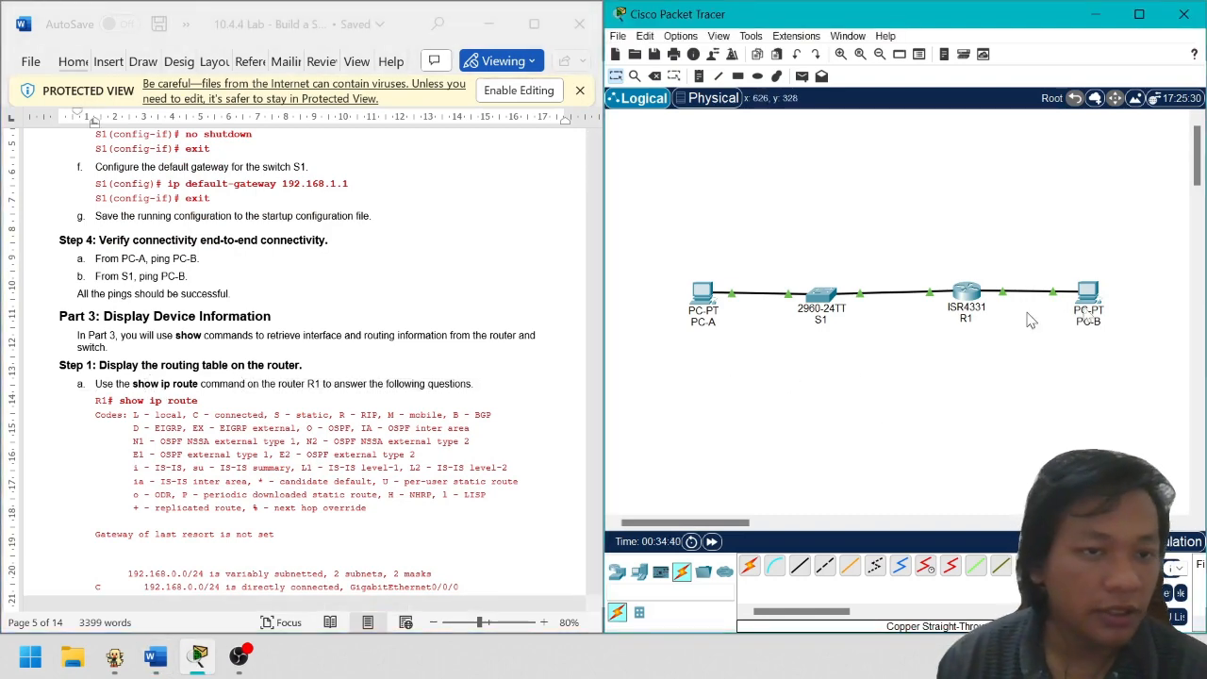
Run show ip route in router R1's CLI
left_click(970, 292)
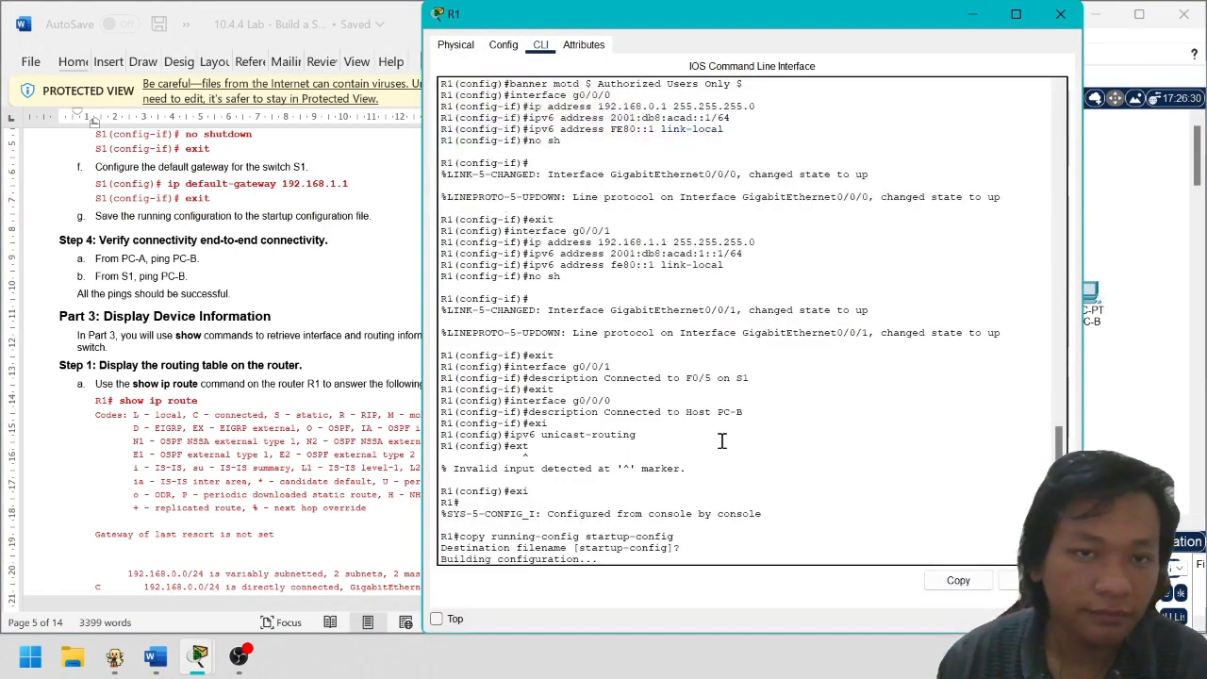
left_click(532, 556)
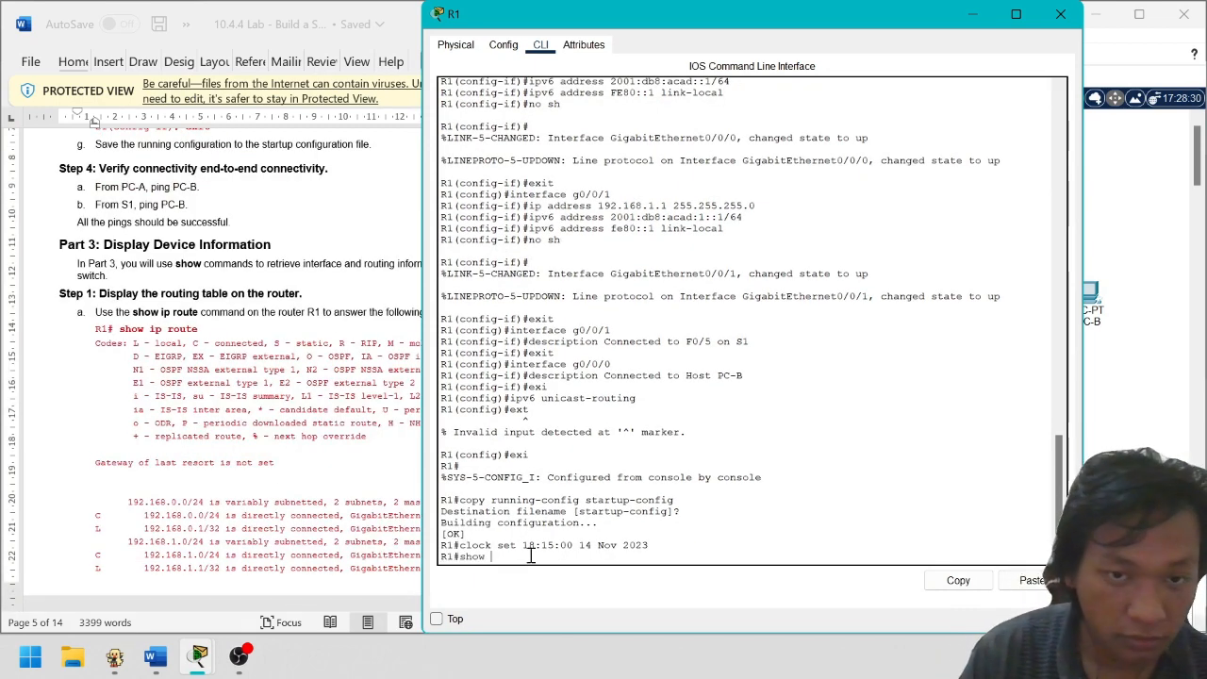
type("show ip route")
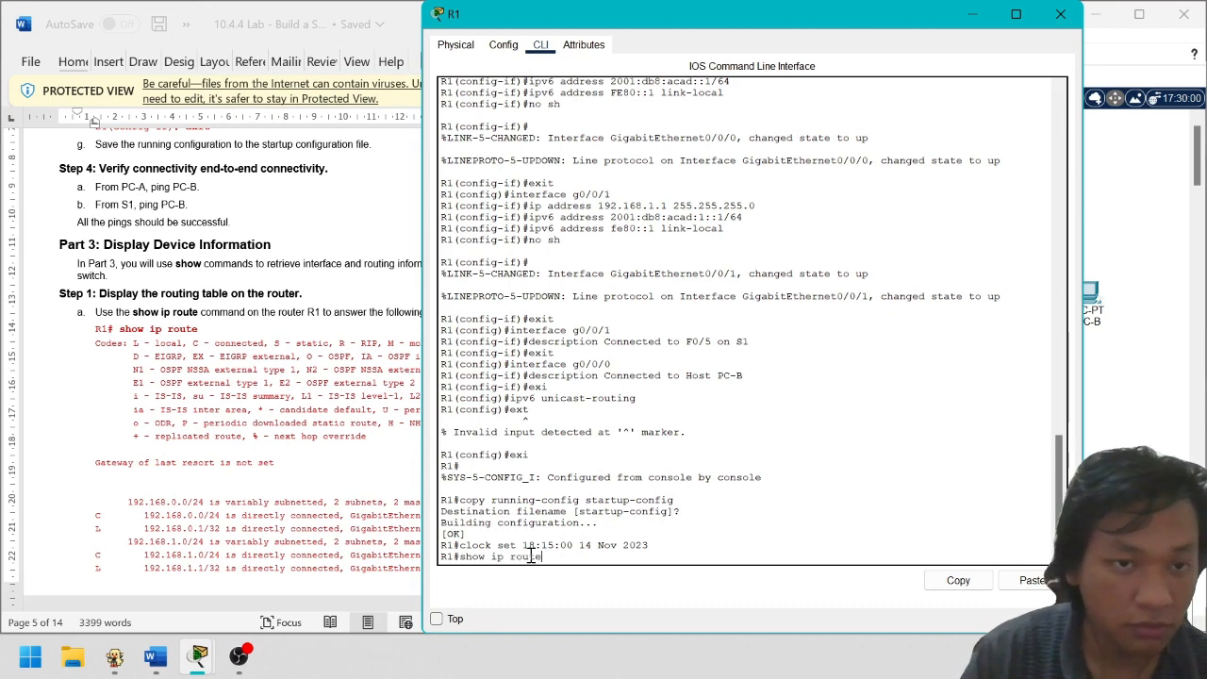
key("Return")
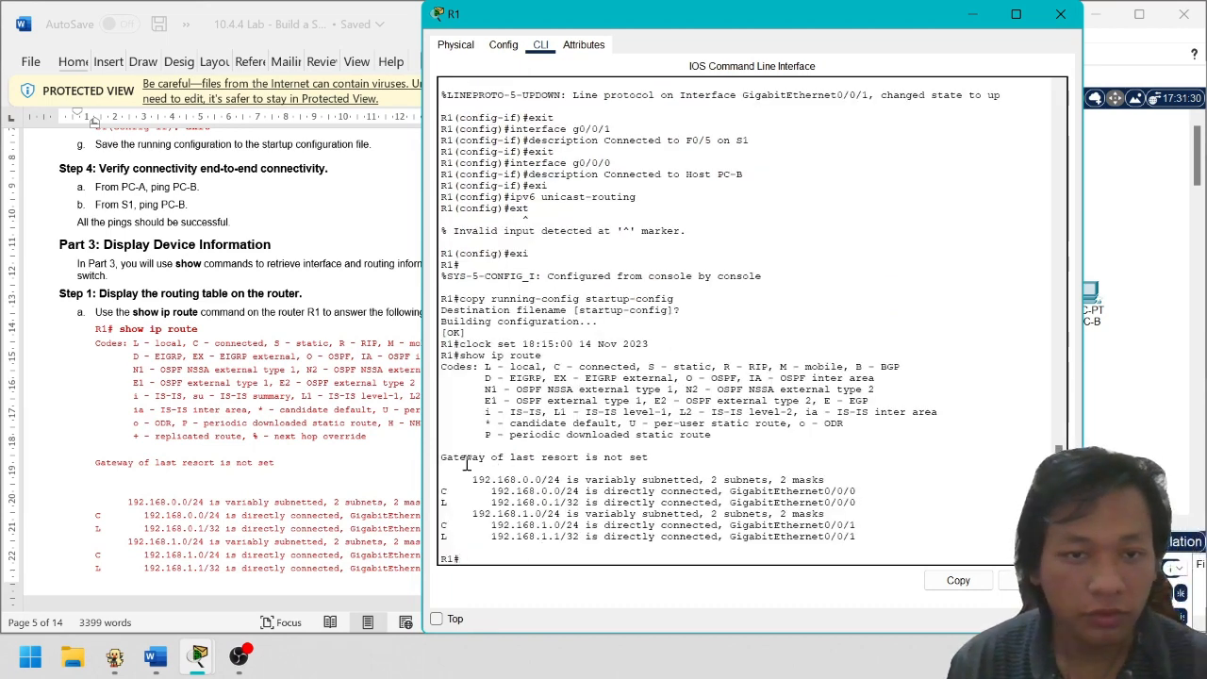
Highlight the route code legend and the 192.168.0.0 and 192.168.1.0 routing entries
left_click_drag(737, 430, 439, 353)
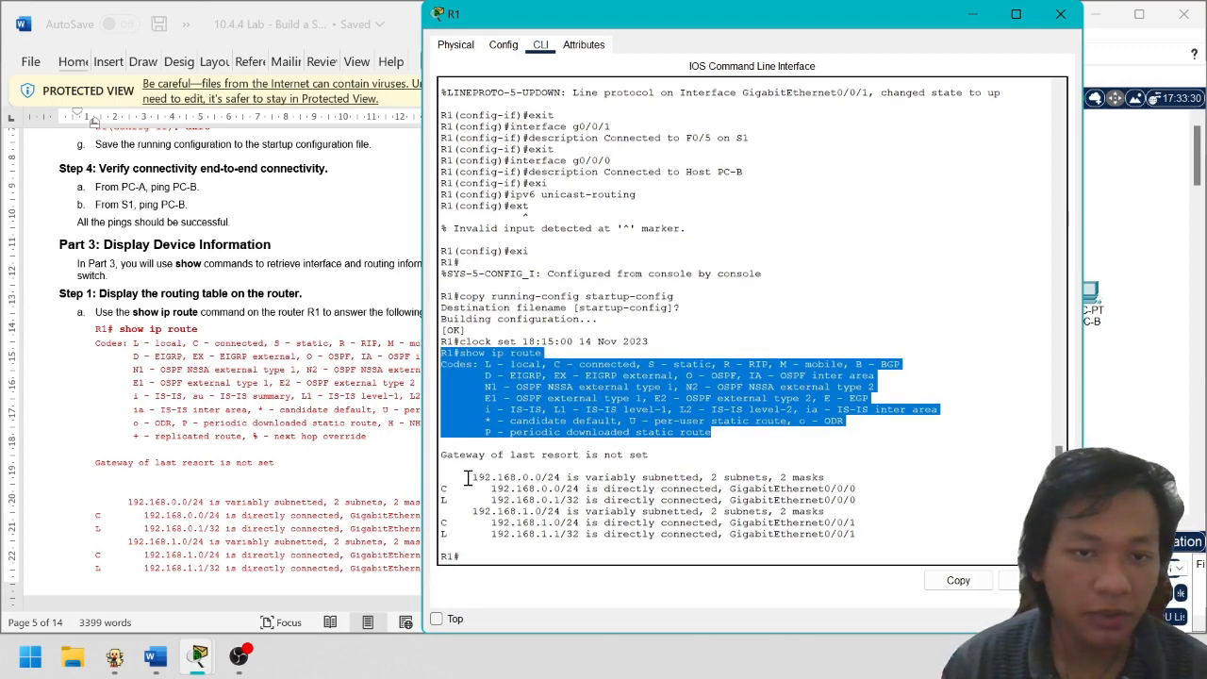
left_click_drag(466, 478, 877, 541)
left_click(884, 535)
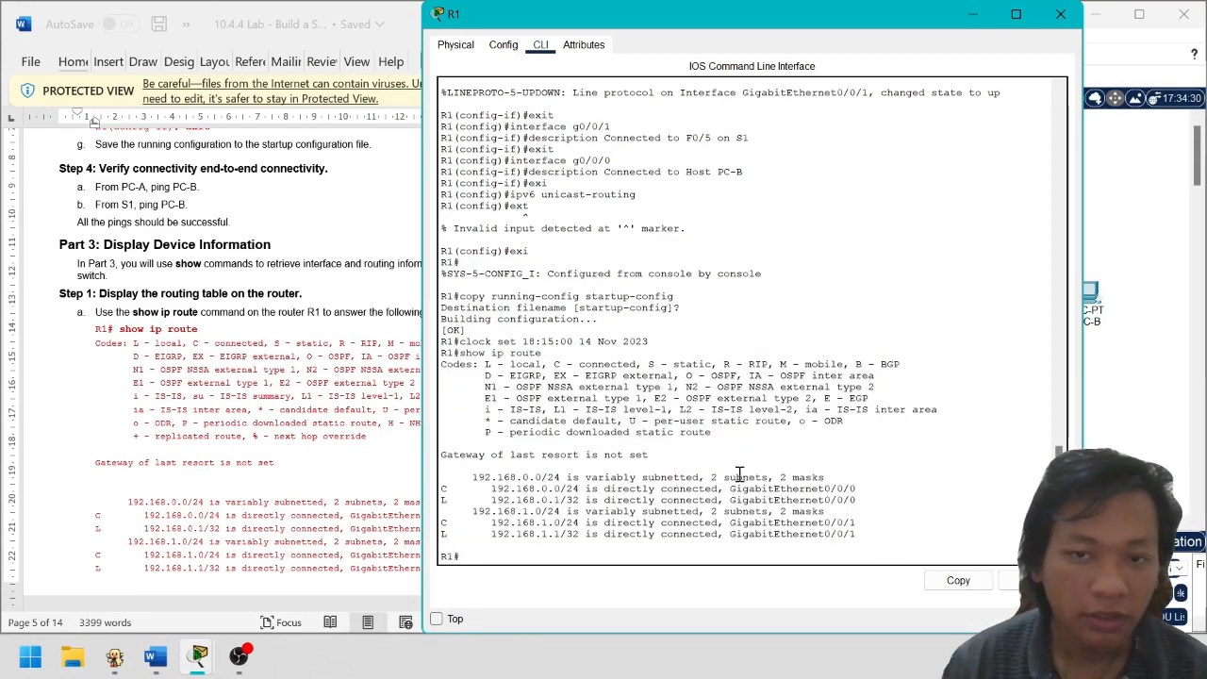
left_click_drag(466, 479, 785, 518)
left_click(493, 506)
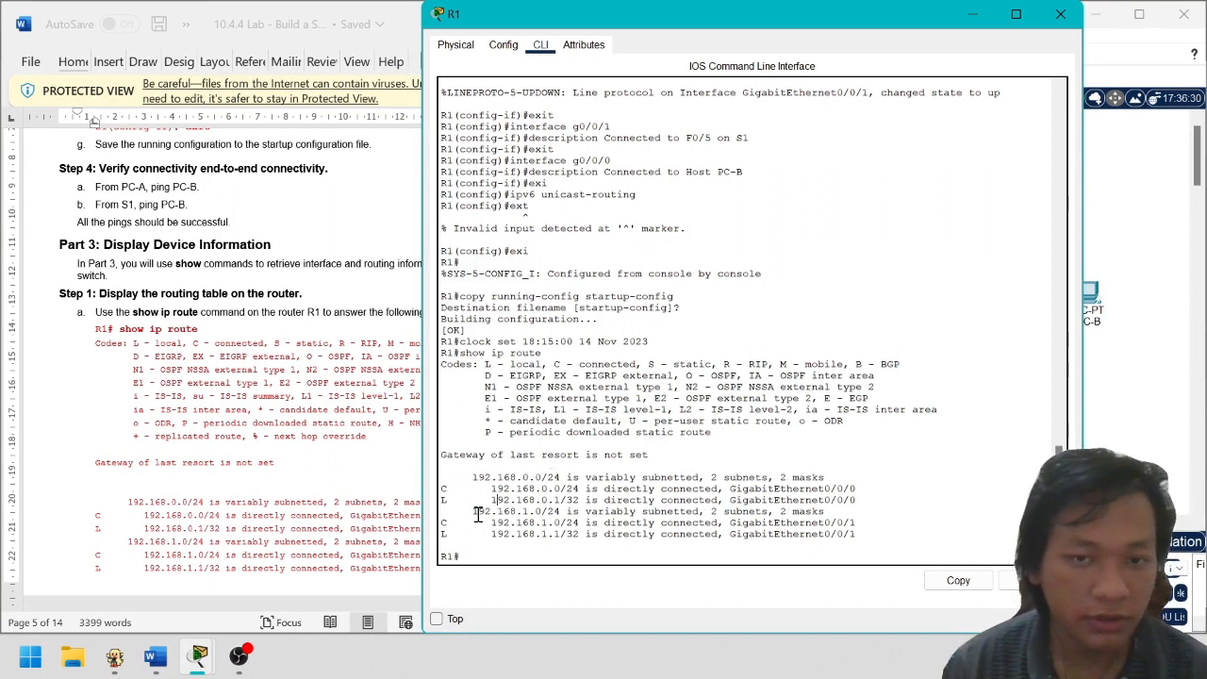
left_click_drag(478, 513, 989, 544)
left_click(788, 544)
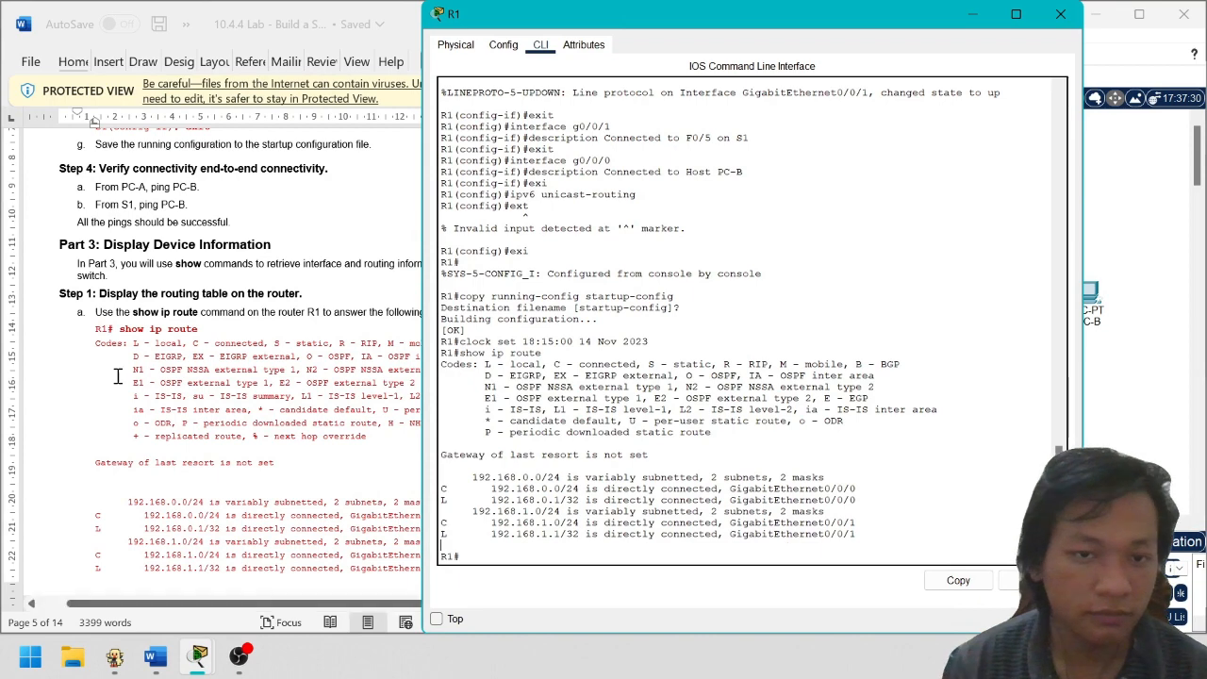
scroll(297, 424, "down", 5)
scroll(297, 424, "down", 3)
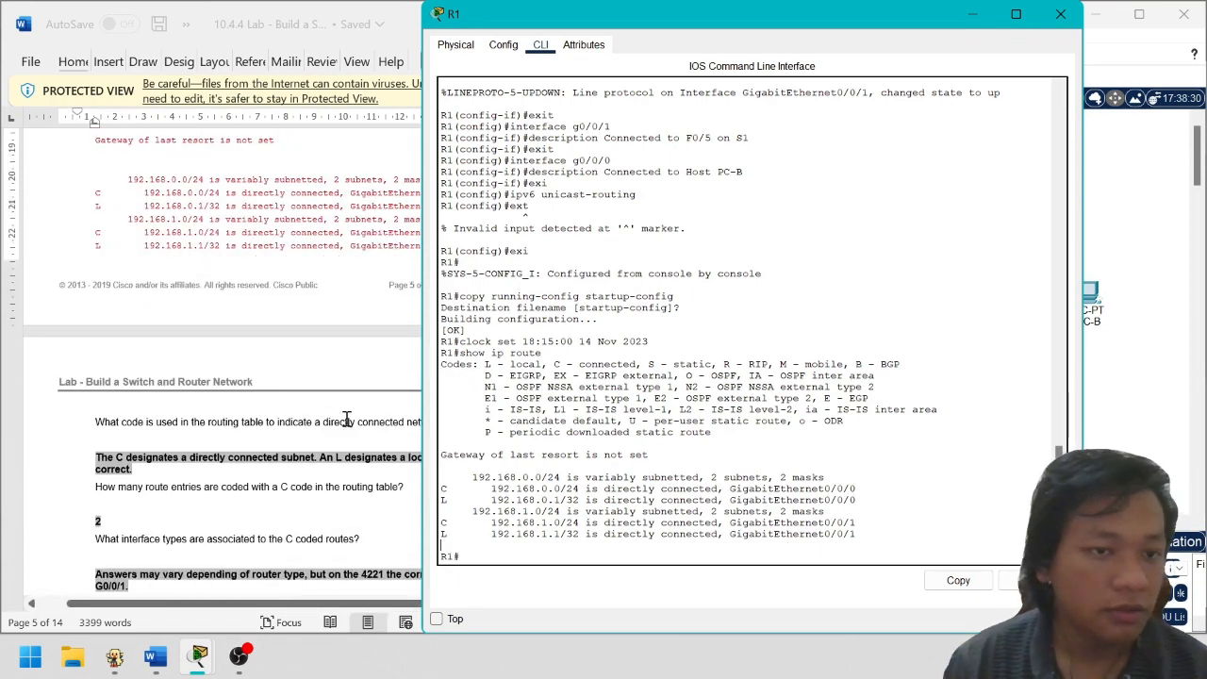
Read the lab question about the directly connected route code
left_click_drag(764, 28, 929, 38)
scroll(249, 347, "down", 1)
scroll(247, 409, "up", 1)
scroll(247, 410, "up", 1)
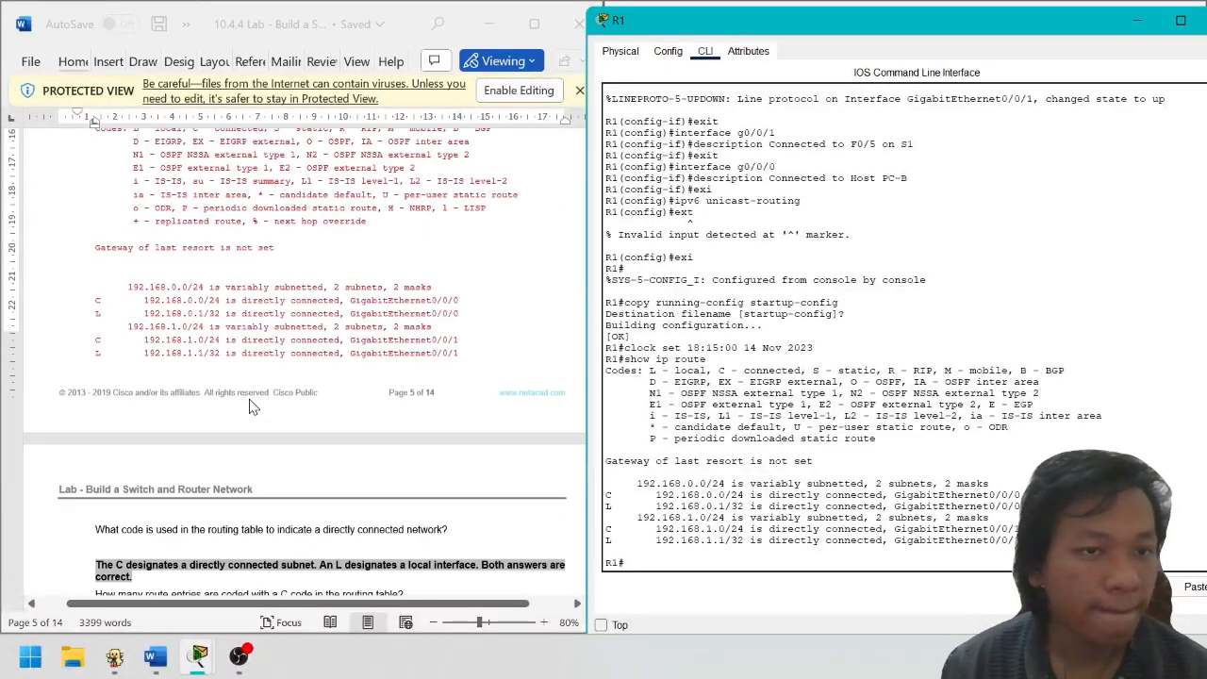
left_click_drag(101, 467, 279, 467)
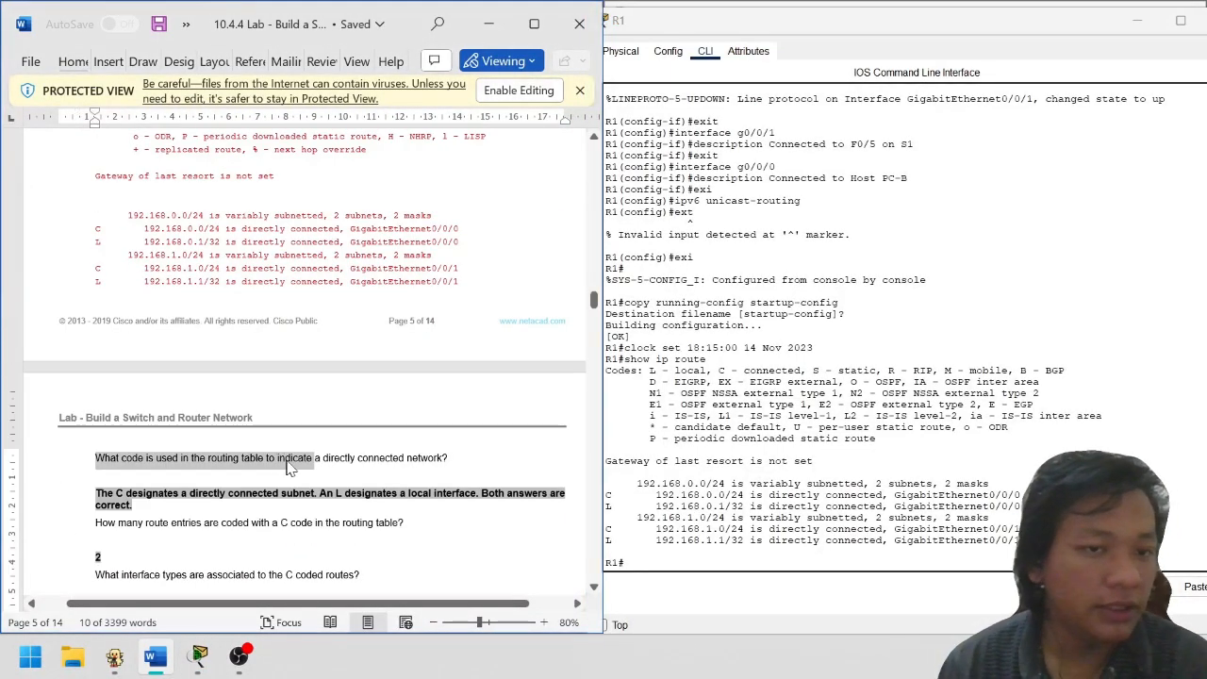
left_click(264, 475)
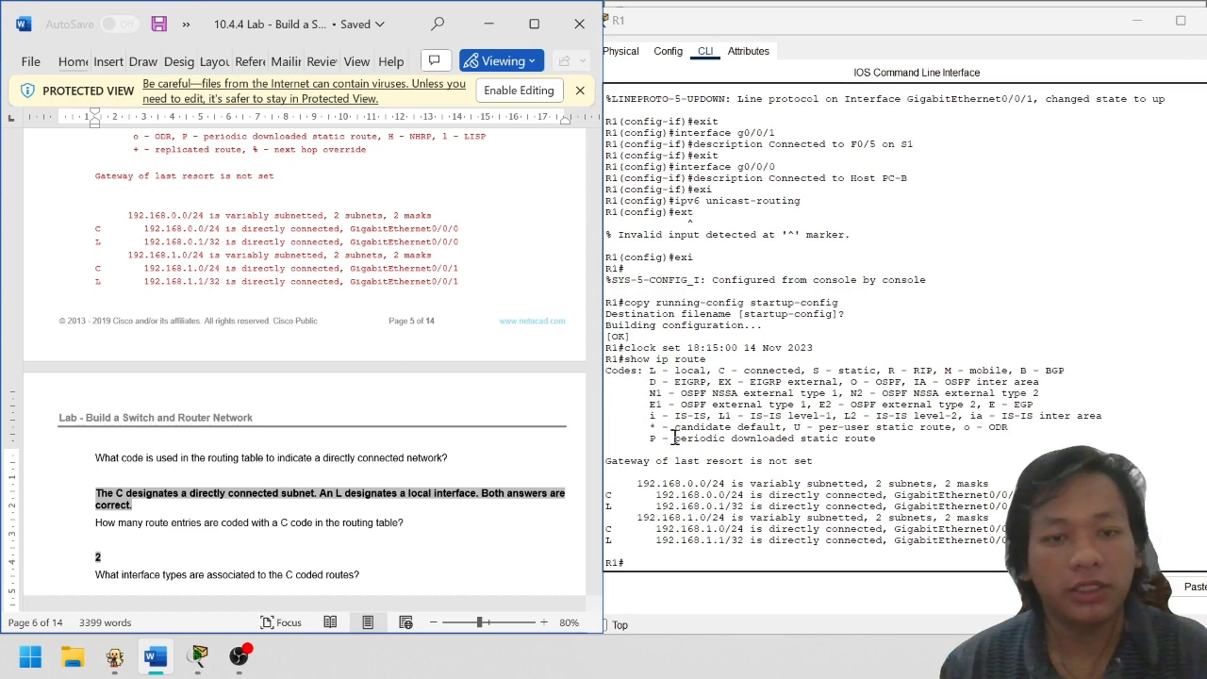
Highlight the L (local) and C (connected) codes in R1's route legend
left_click(866, 398)
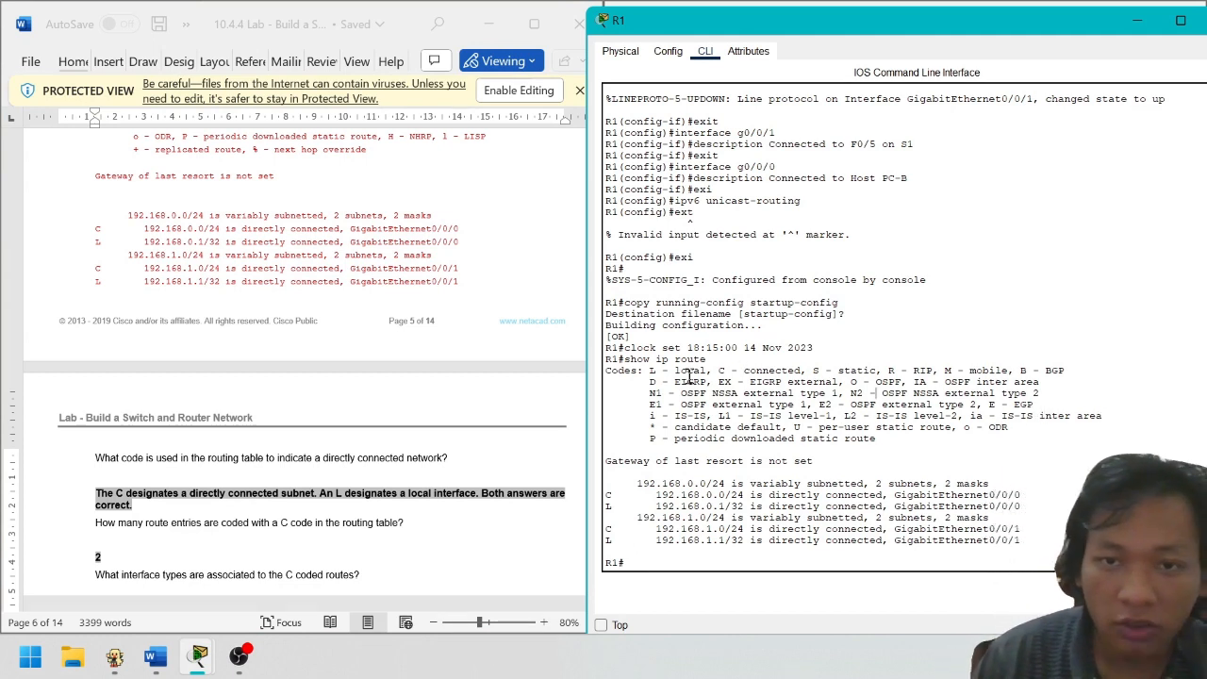
left_click_drag(689, 375, 767, 363)
left_click(817, 397)
left_click(790, 370)
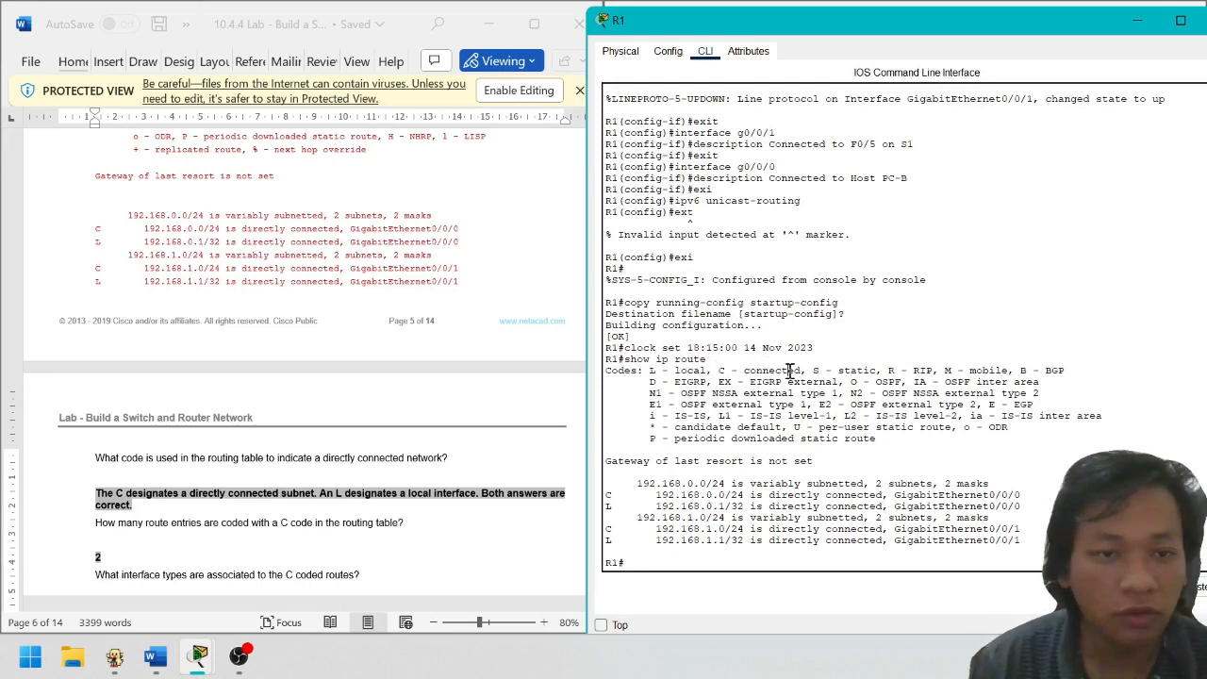
left_click_drag(705, 370, 783, 369)
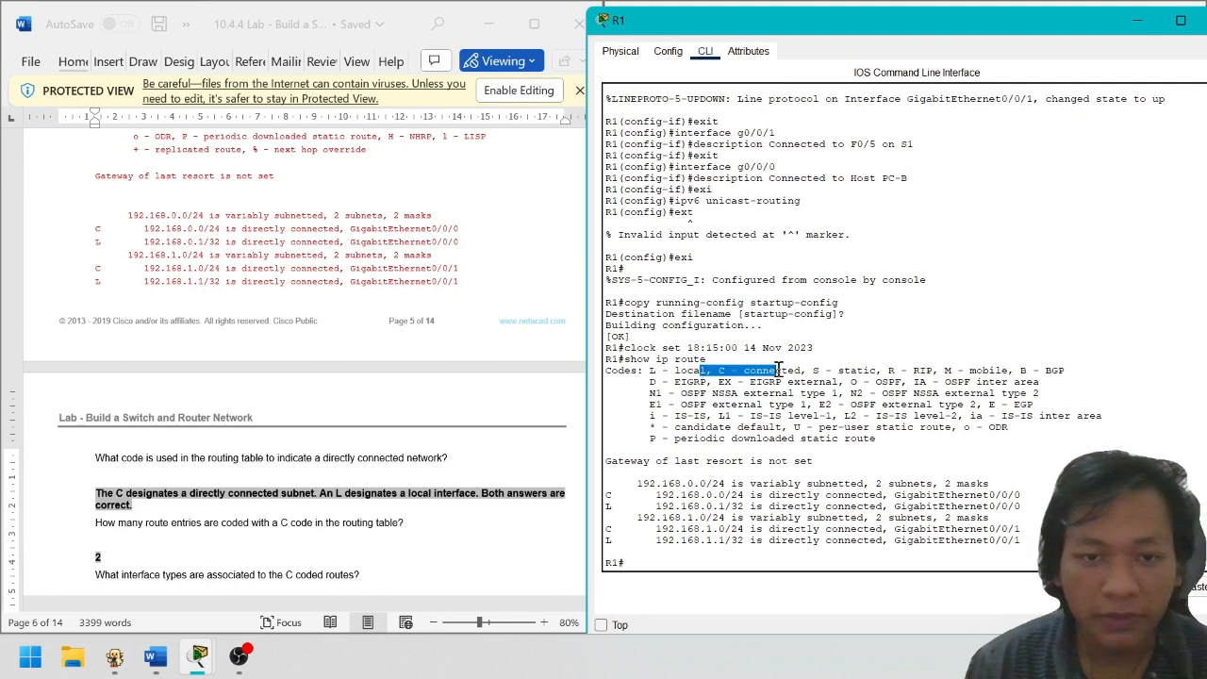
left_click(833, 396)
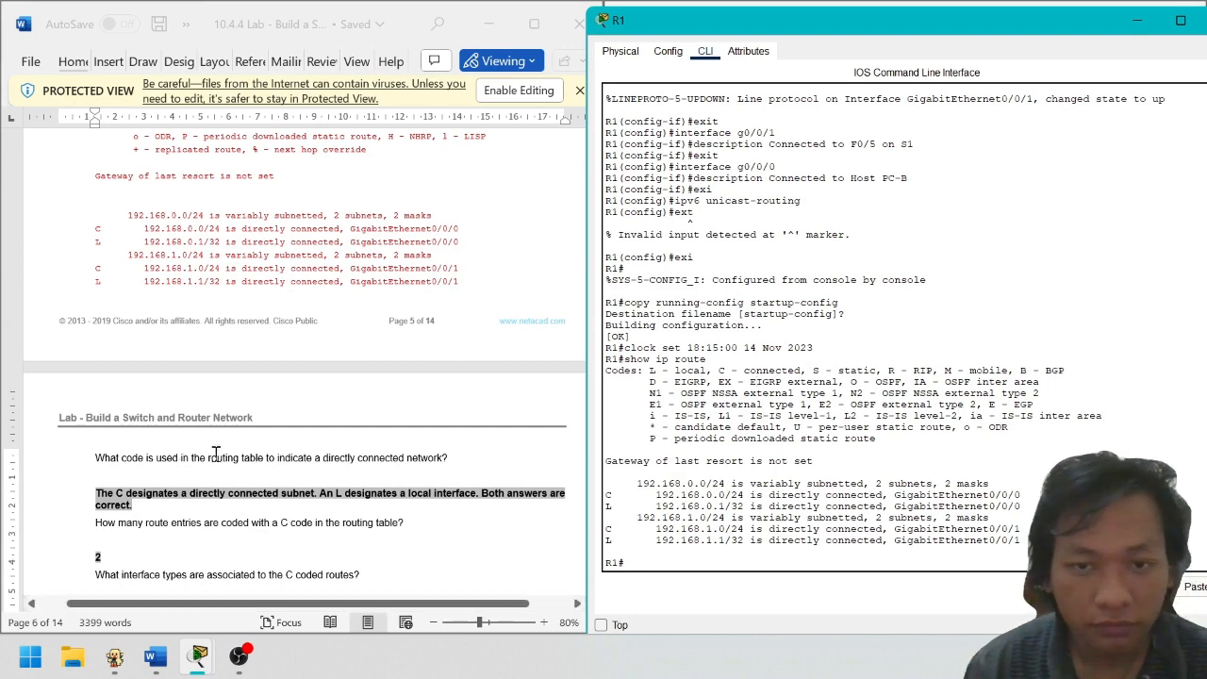
Read the lab question asking how many C-coded routes there are
scroll(448, 474, "down", 2)
left_click_drag(95, 416, 318, 422)
left_click(236, 418)
left_click(343, 423)
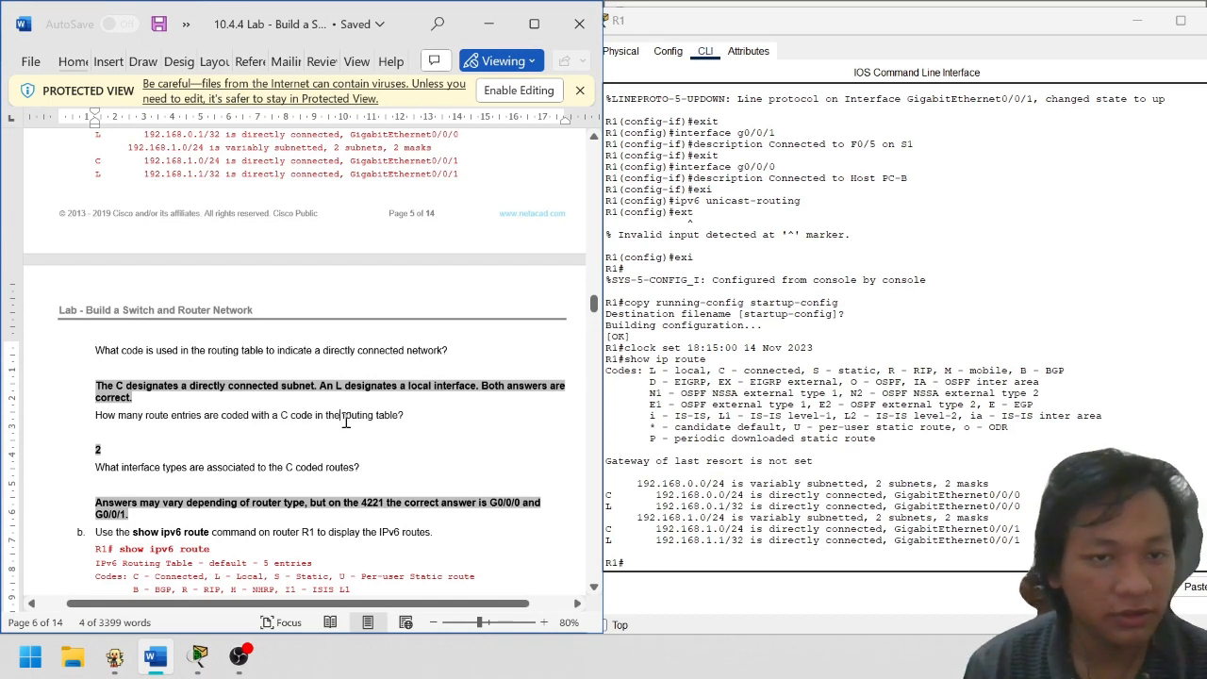
left_click(429, 418)
Highlight the connected 192.168.0.0/24 and 192.168.1.0/24 routes in R1's table
left_click(990, 483)
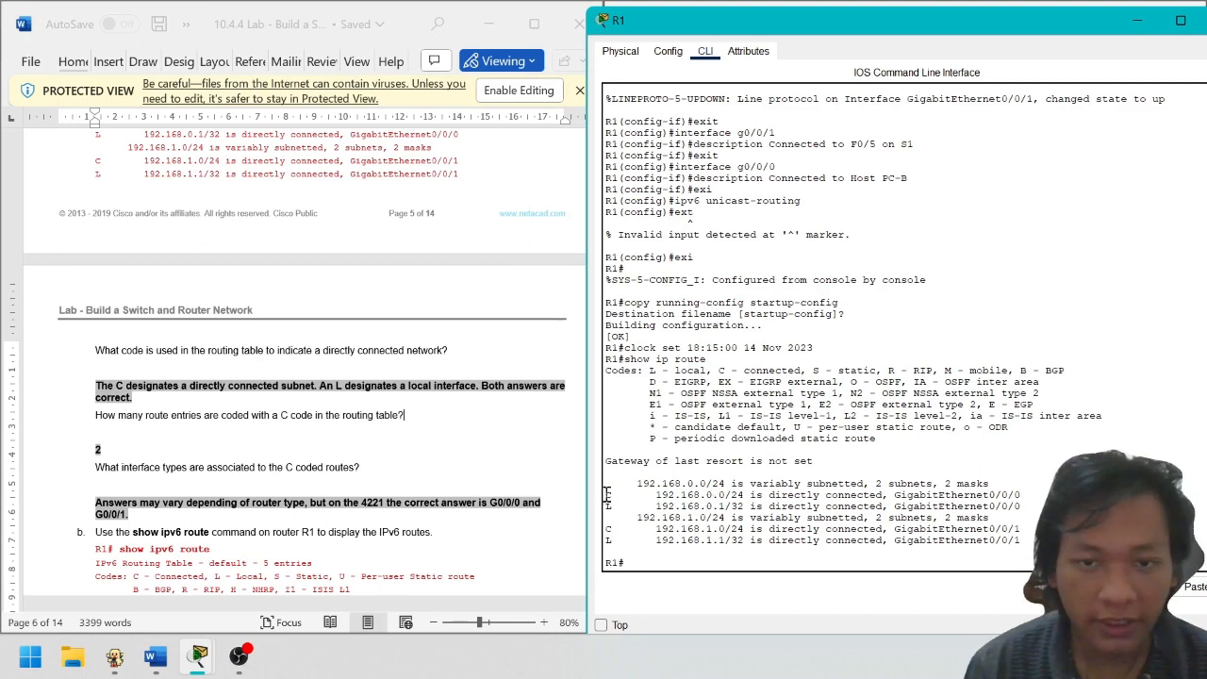
left_click_drag(608, 494, 1021, 489)
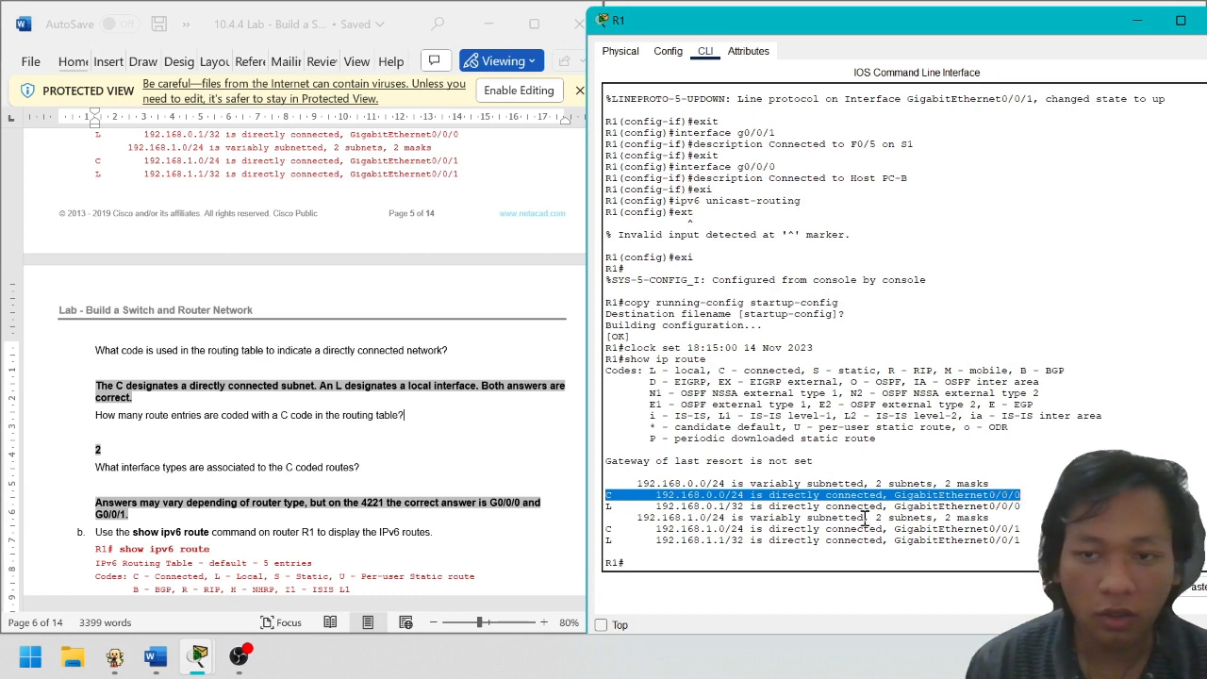
left_click(835, 547)
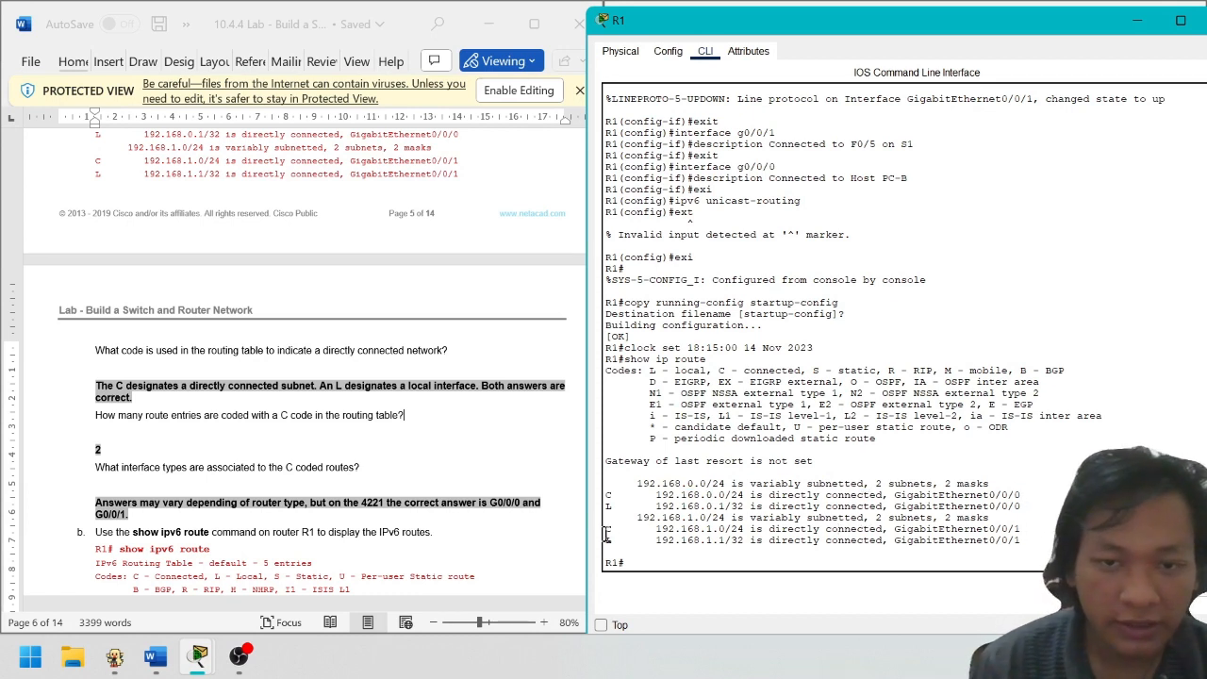
left_click_drag(608, 534, 1033, 529)
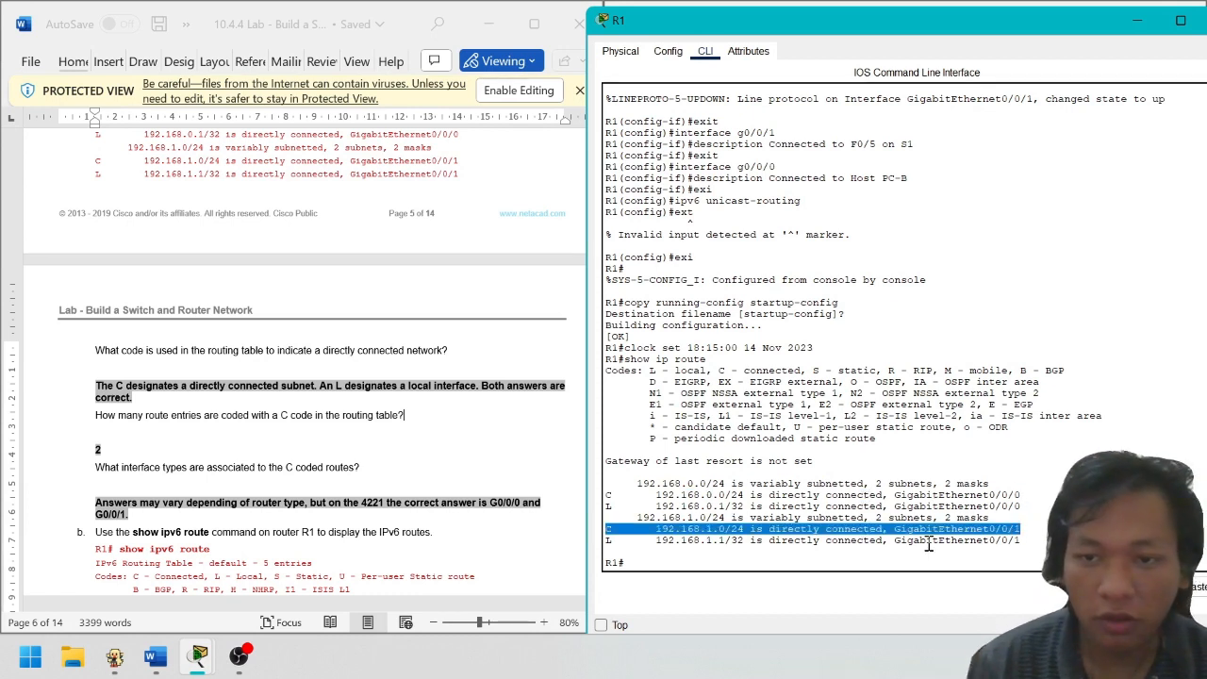
scroll(260, 396, "down", 2)
Read the question on C-coded interface types and place R1's window beside the document
left_click(257, 393)
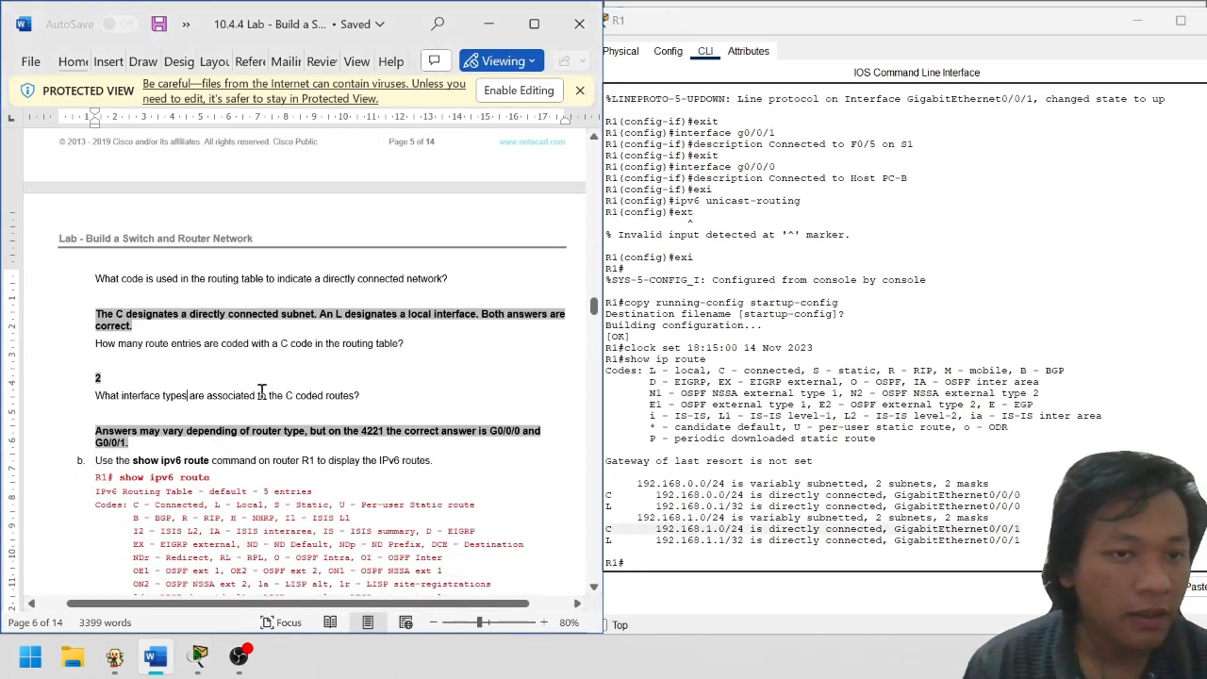
left_click_drag(100, 389, 341, 402)
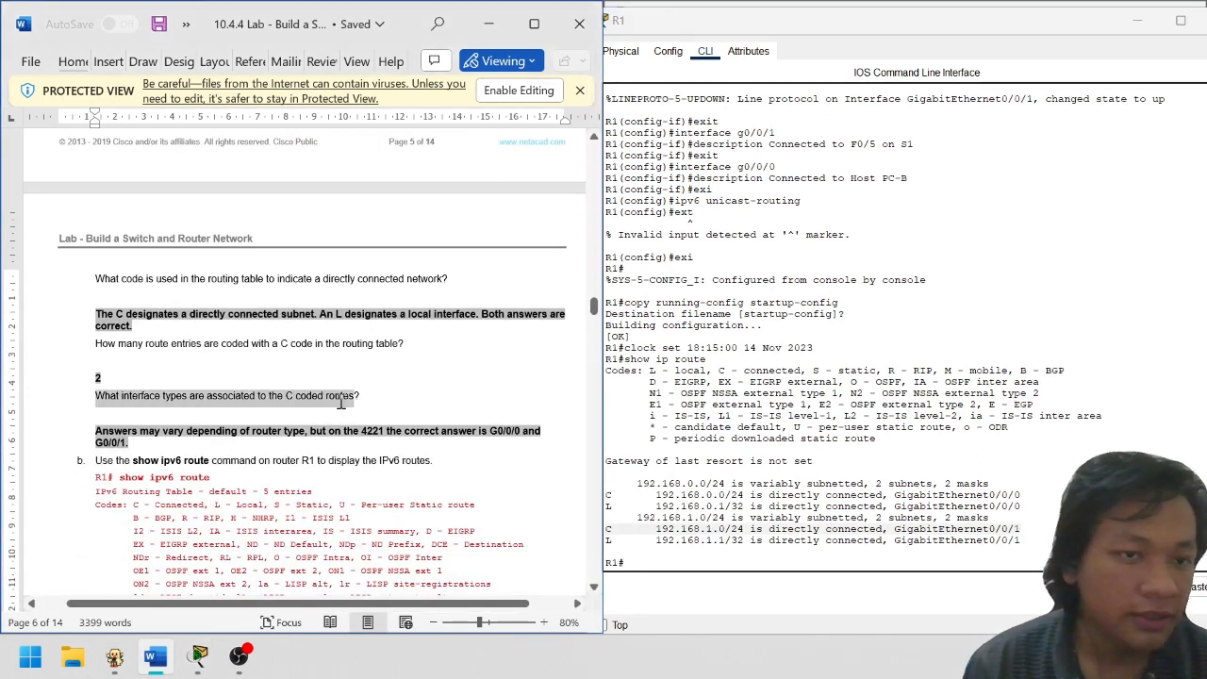
left_click(377, 402)
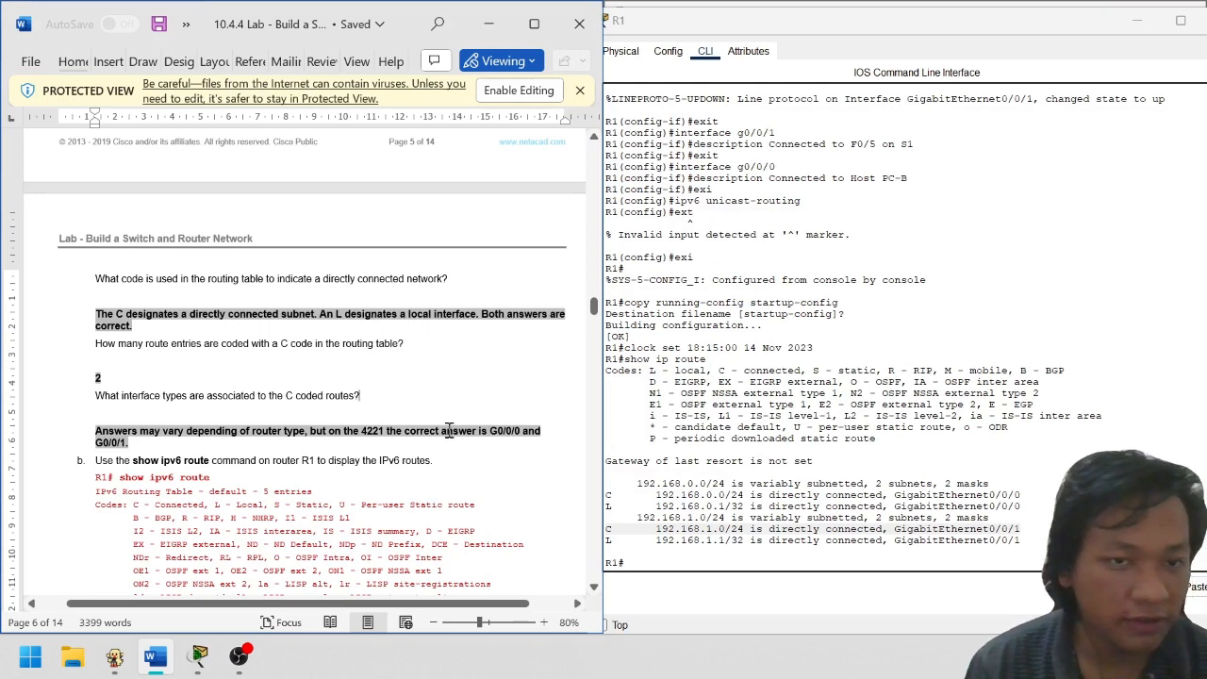
left_click(802, 483)
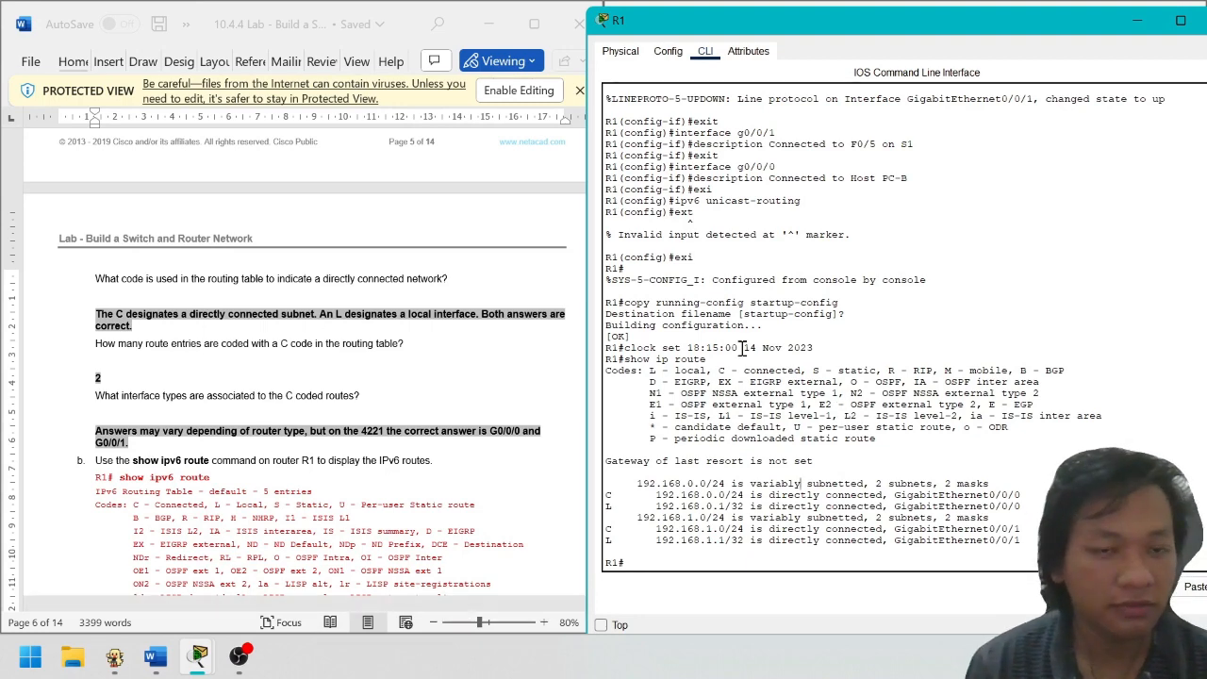
key("super+shift+s")
left_click_drag(496, 212, 939, 37)
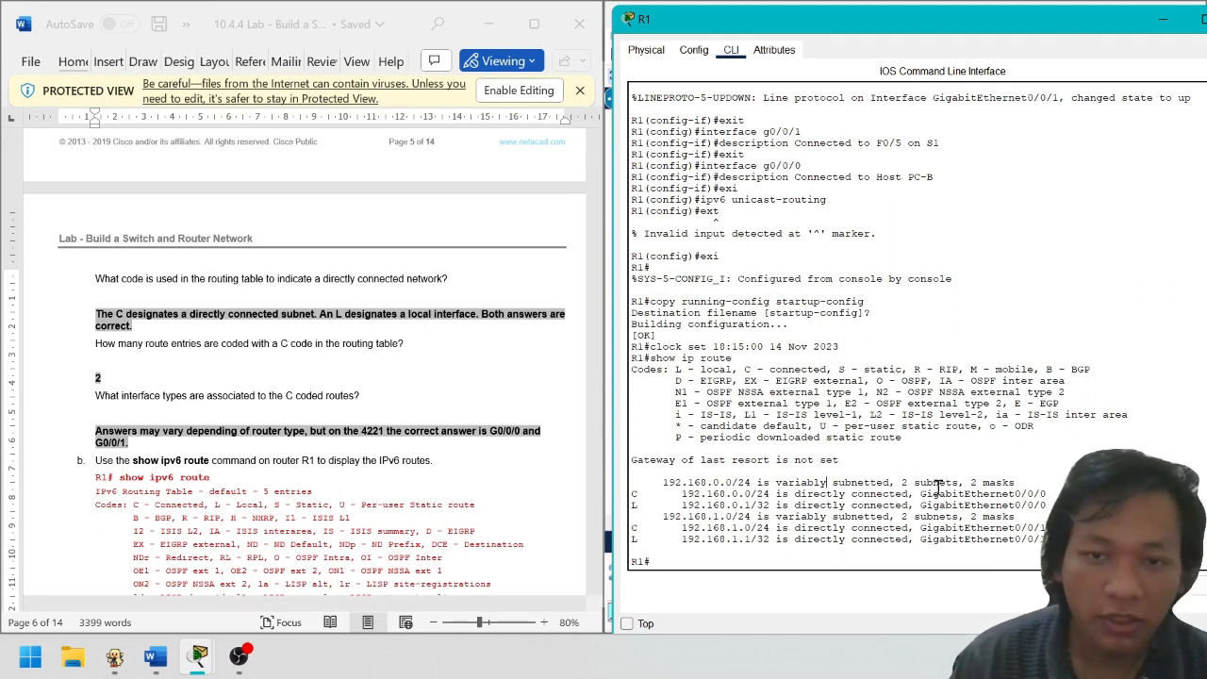
Highlight the GigabitEthernet0/0/0 and GigabitEthernet0/0/1 interfaces on the C routes
left_click_drag(921, 497, 1045, 506)
left_click(1023, 519)
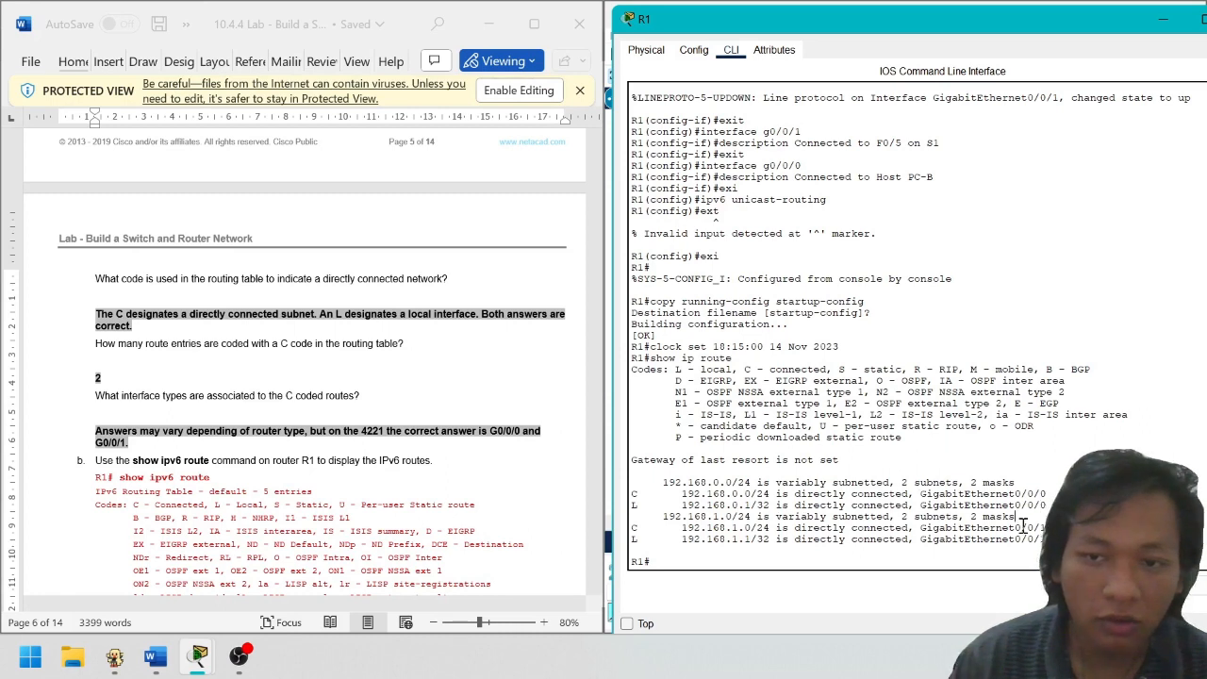
left_click_drag(922, 528, 1046, 539)
left_click(1049, 539)
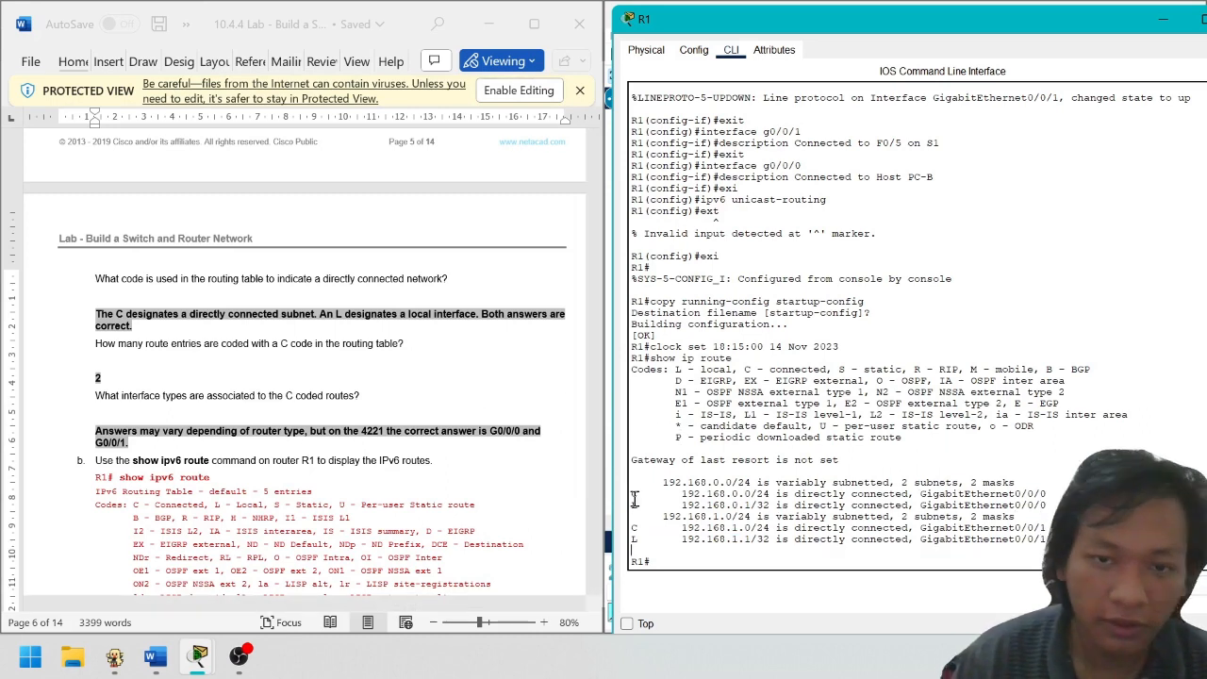
left_click_drag(632, 497, 1043, 497)
left_click(1043, 495)
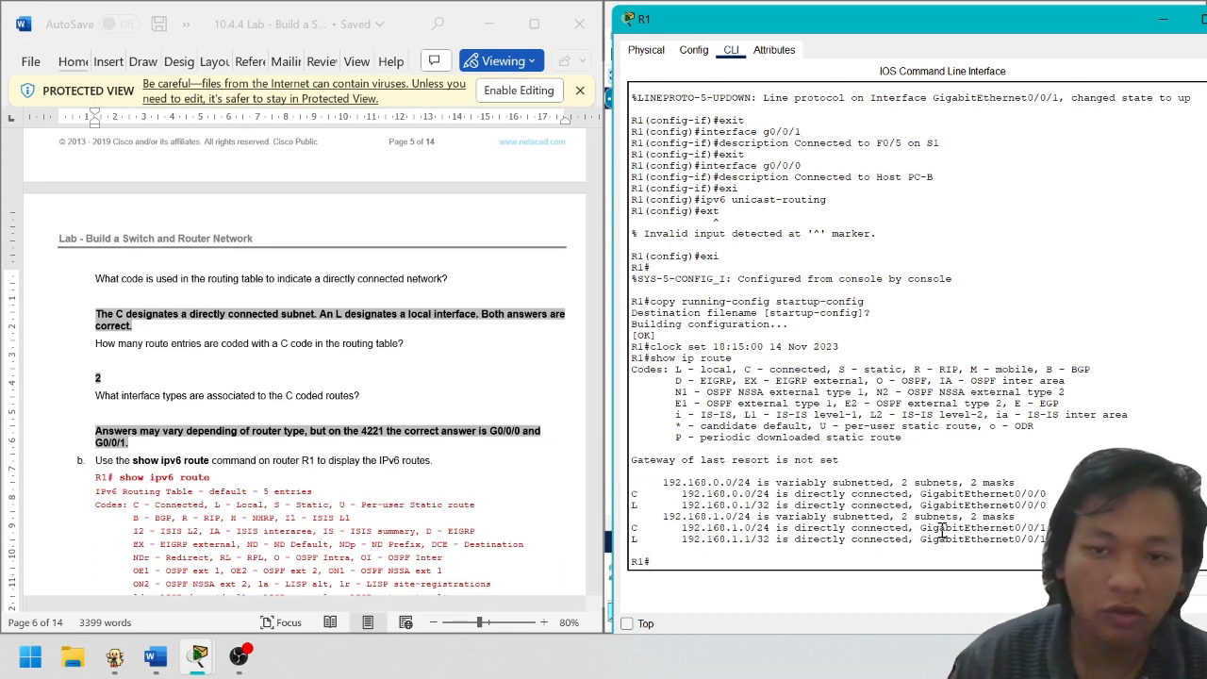
left_click_drag(929, 528, 1045, 529)
scroll(330, 424, "down", 2)
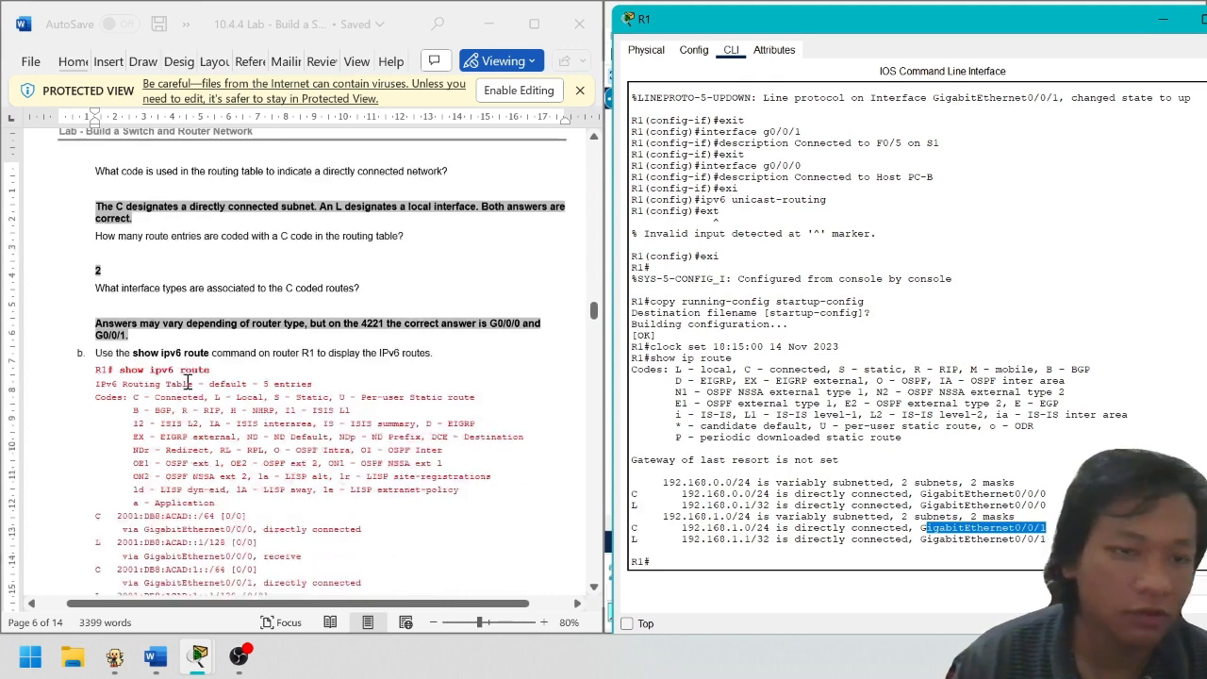
left_click(867, 546)
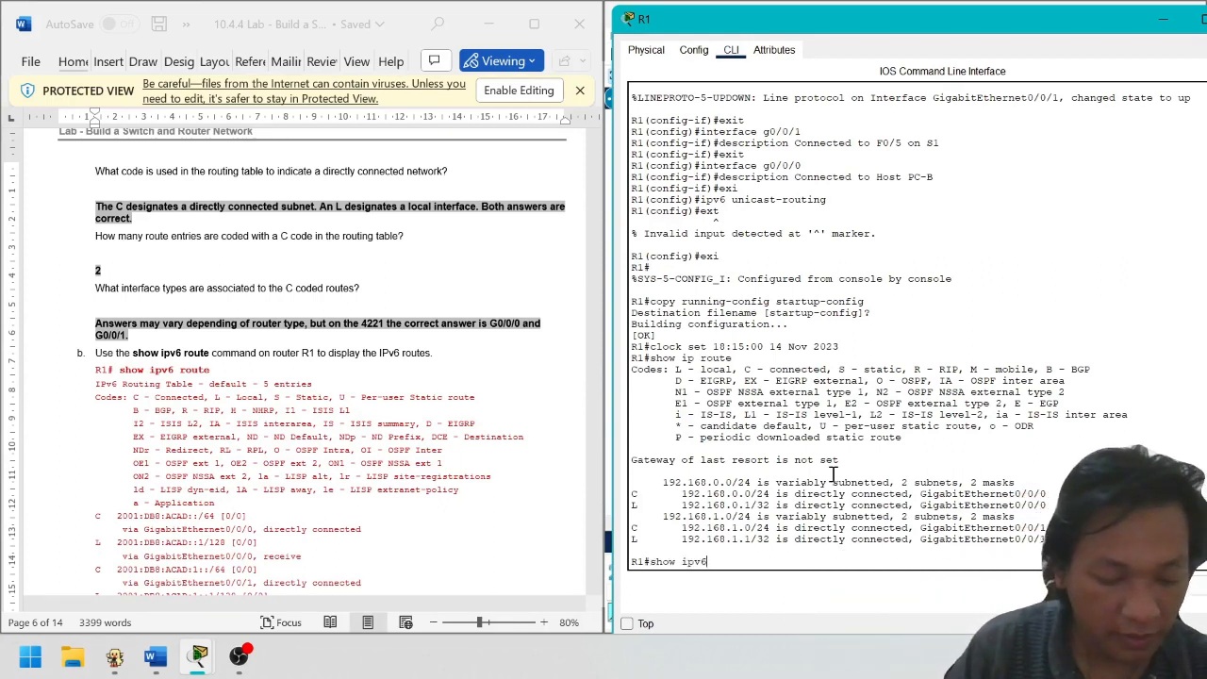
Run show ipv6 route on R1 and highlight its codes and route entries
type("e")
key("Return")
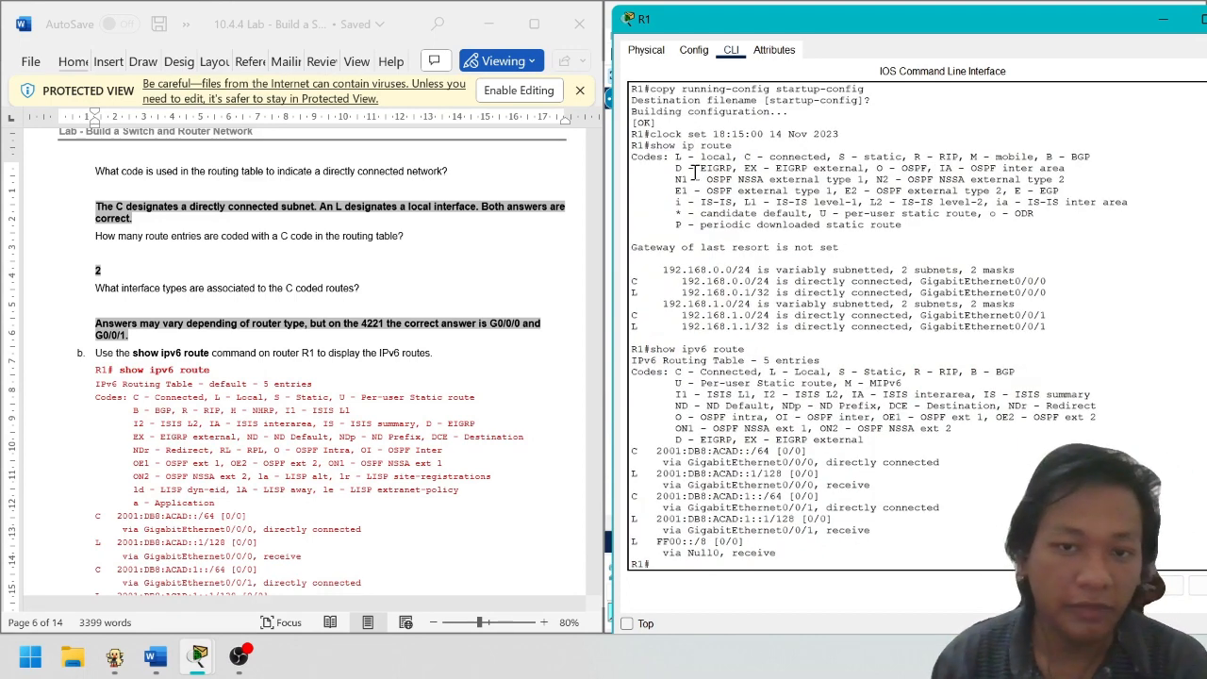
left_click_drag(696, 172, 971, 219)
left_click(1077, 247)
left_click_drag(906, 540, 633, 451)
left_click(714, 472)
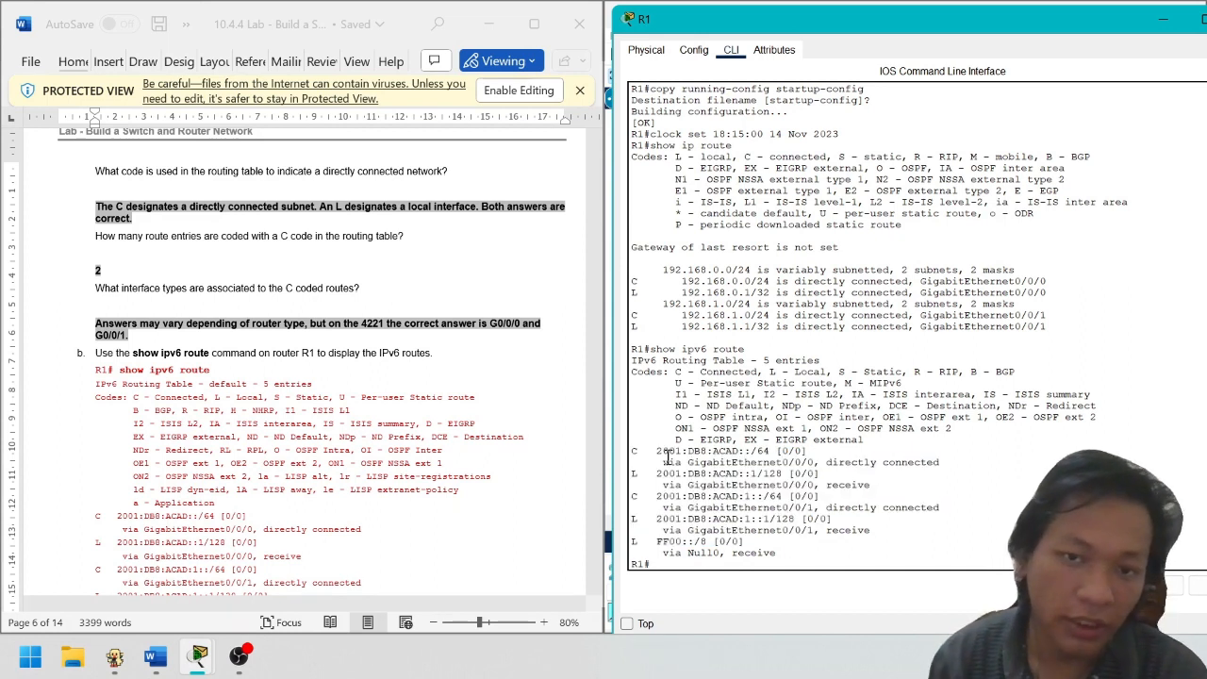
Highlight the 2001:DB8:ACAD::/64 and 2001:DB8:ACAD:1::/64 prefixes and their interfaces
left_click_drag(717, 459, 756, 460)
left_click(707, 460)
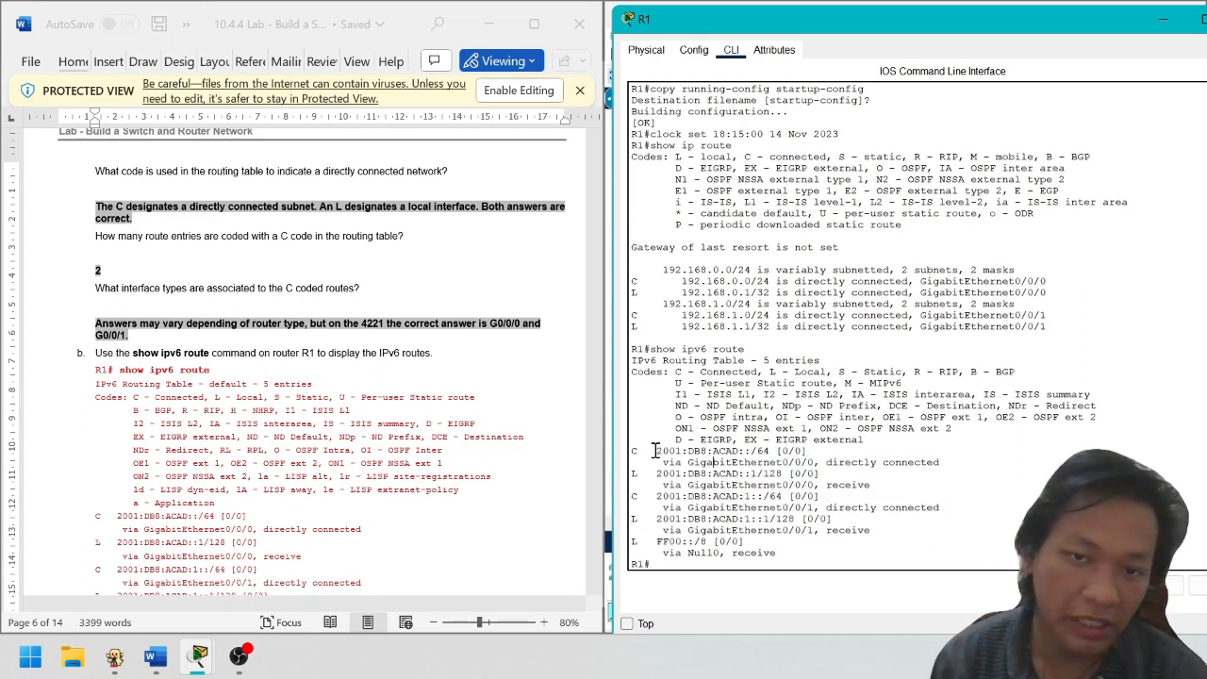
left_click_drag(656, 451, 757, 456)
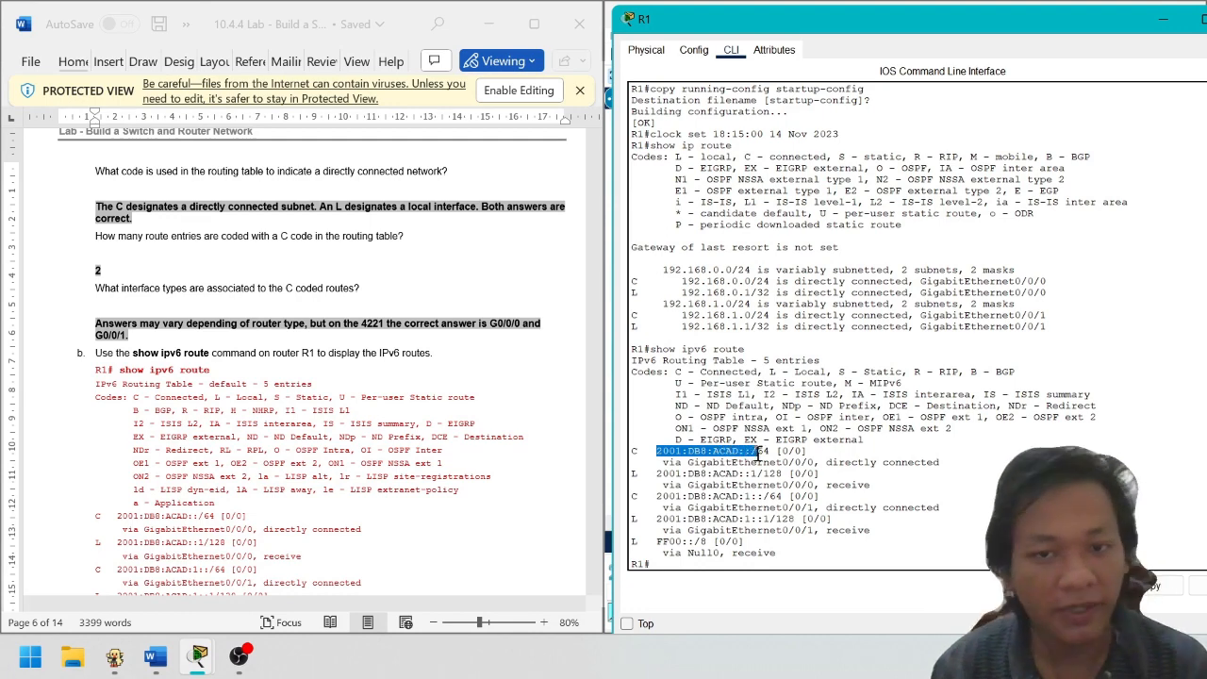
left_click(779, 453)
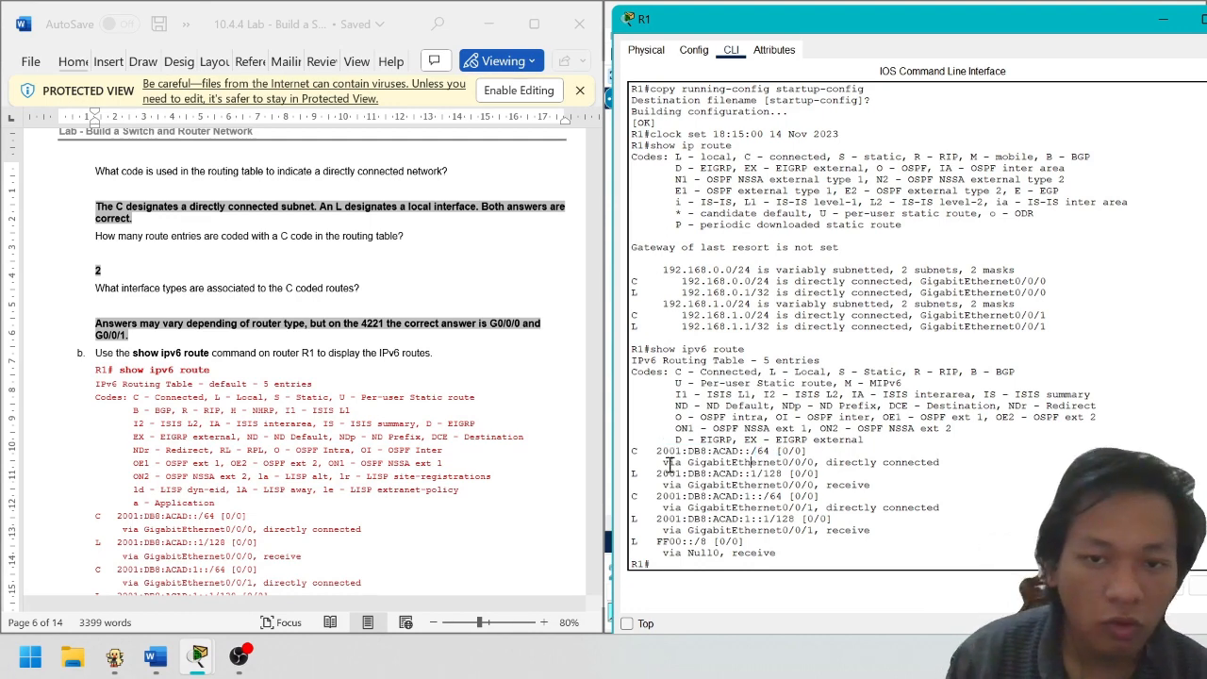
left_click_drag(722, 462, 843, 465)
left_click(858, 470)
scroll(905, 522, "down", 1)
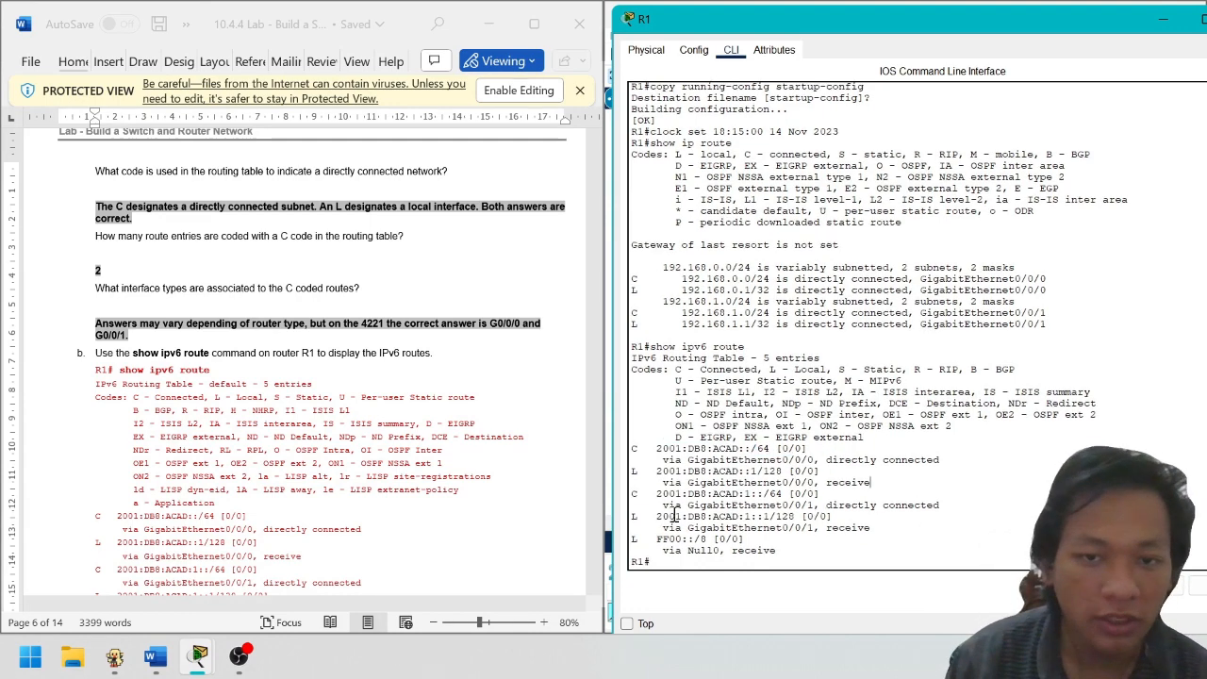
left_click_drag(658, 495, 779, 494)
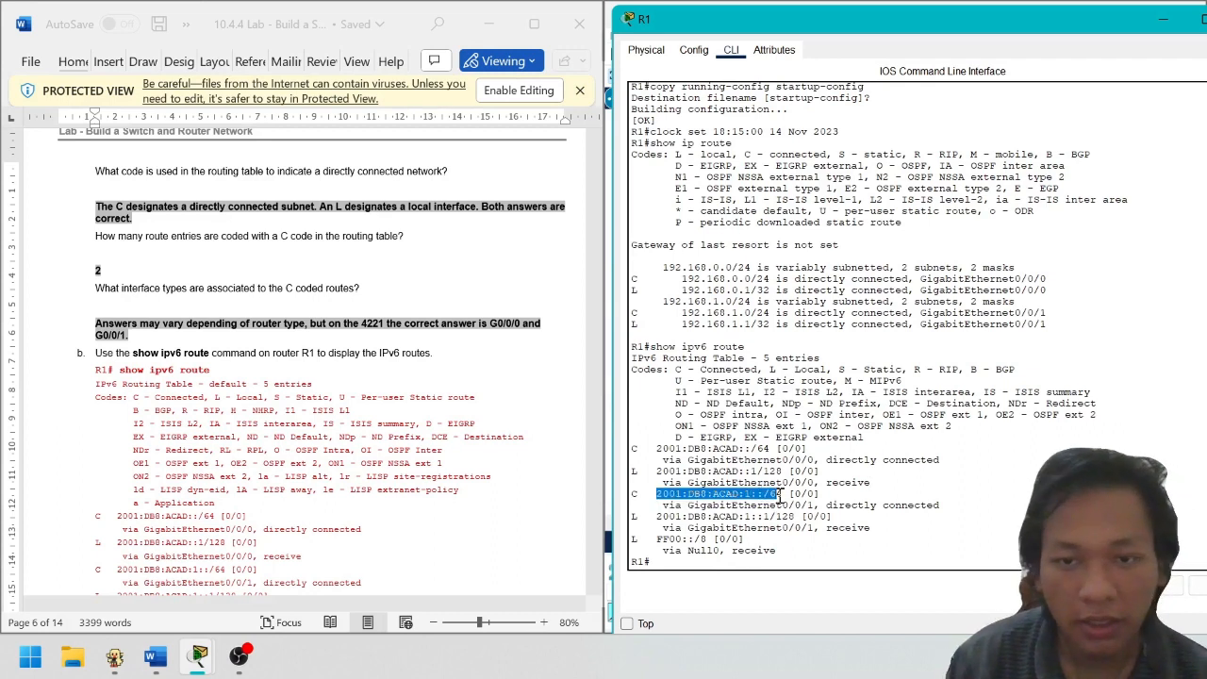
left_click(755, 497)
left_click_drag(693, 496, 739, 494)
left_click(751, 497)
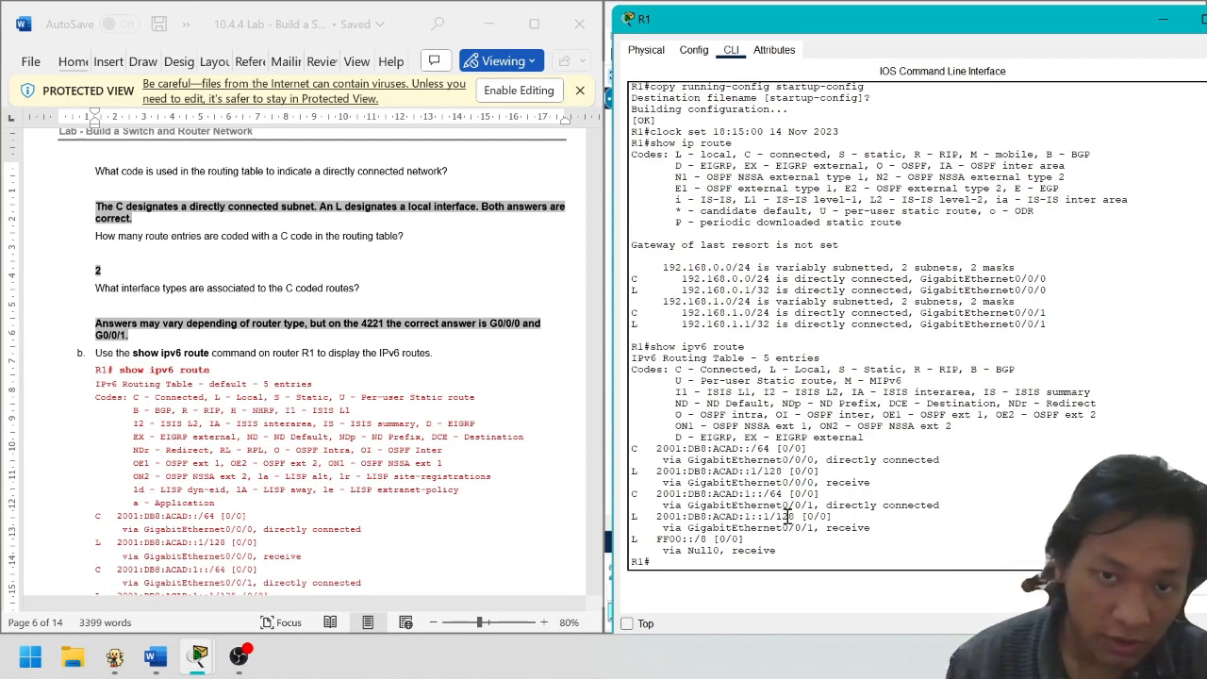
left_click_drag(789, 505, 813, 506)
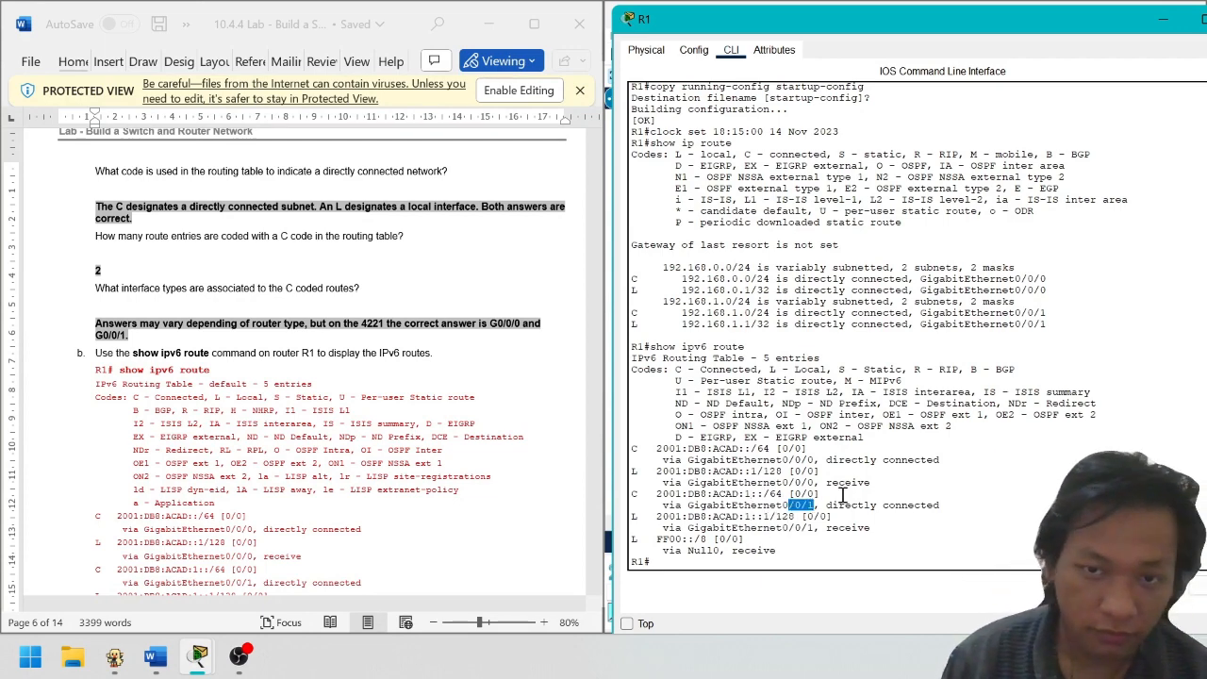
scroll(359, 415, "down", 8)
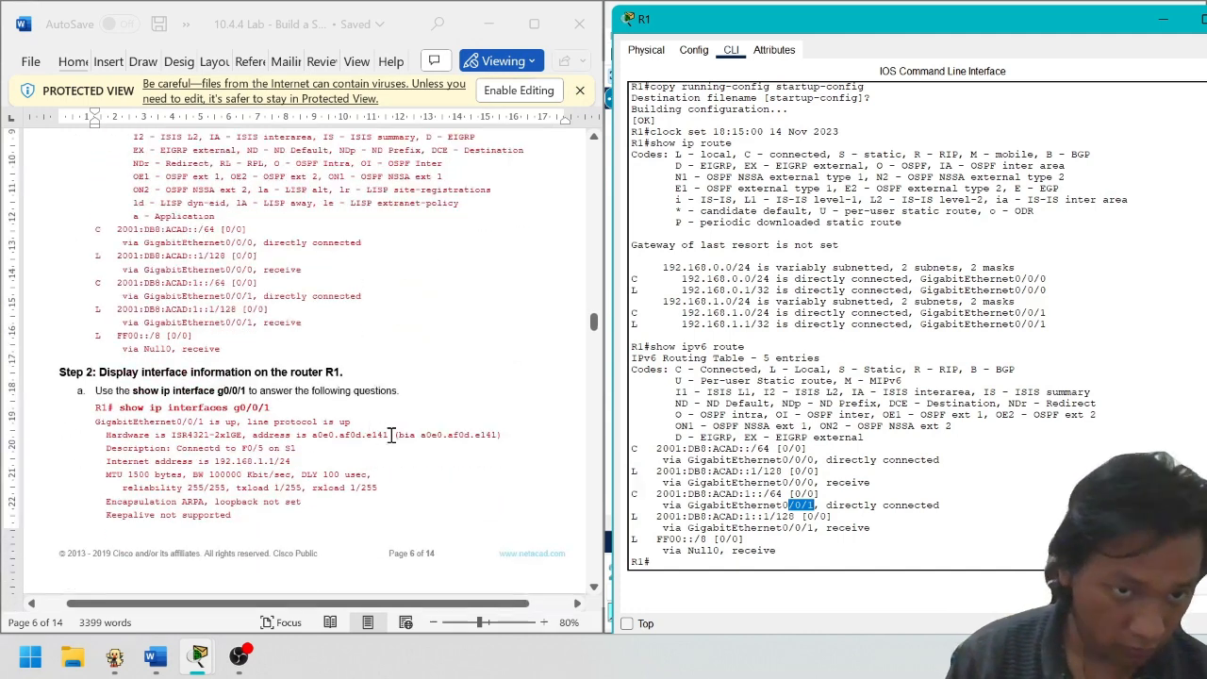
Run show ip interface g0/0/1 on R1
scroll(381, 436, "down", 1)
scroll(297, 410, "down", 2)
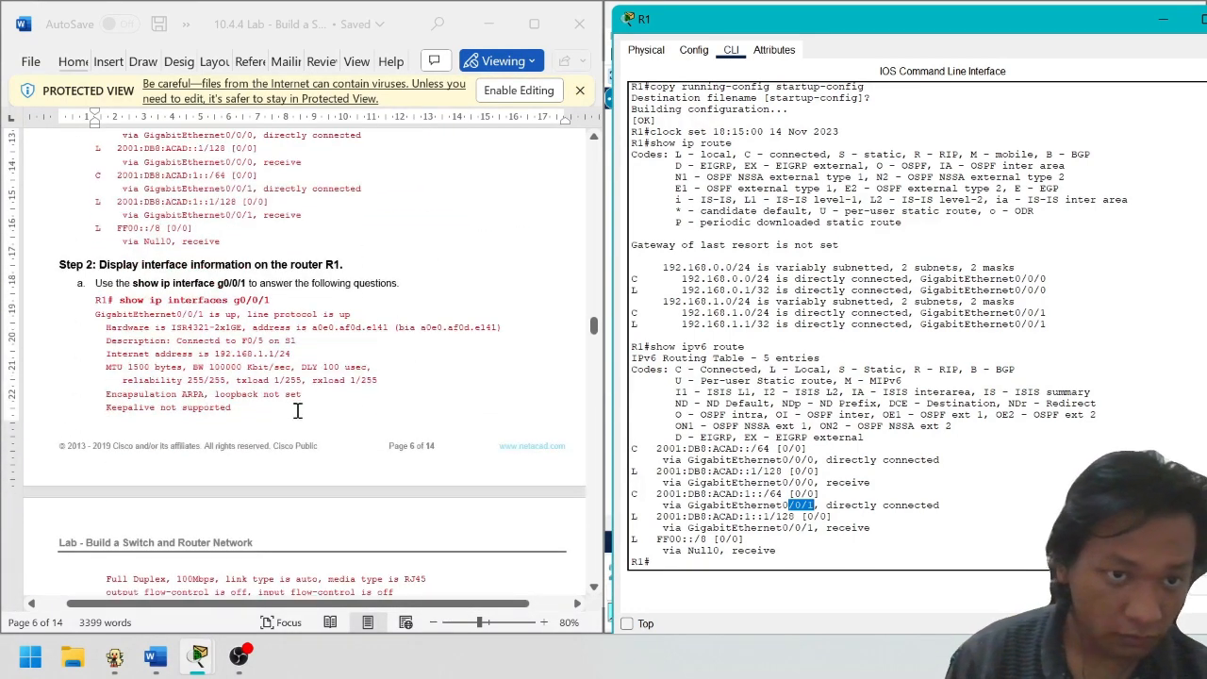
left_click(725, 541)
key("Return")
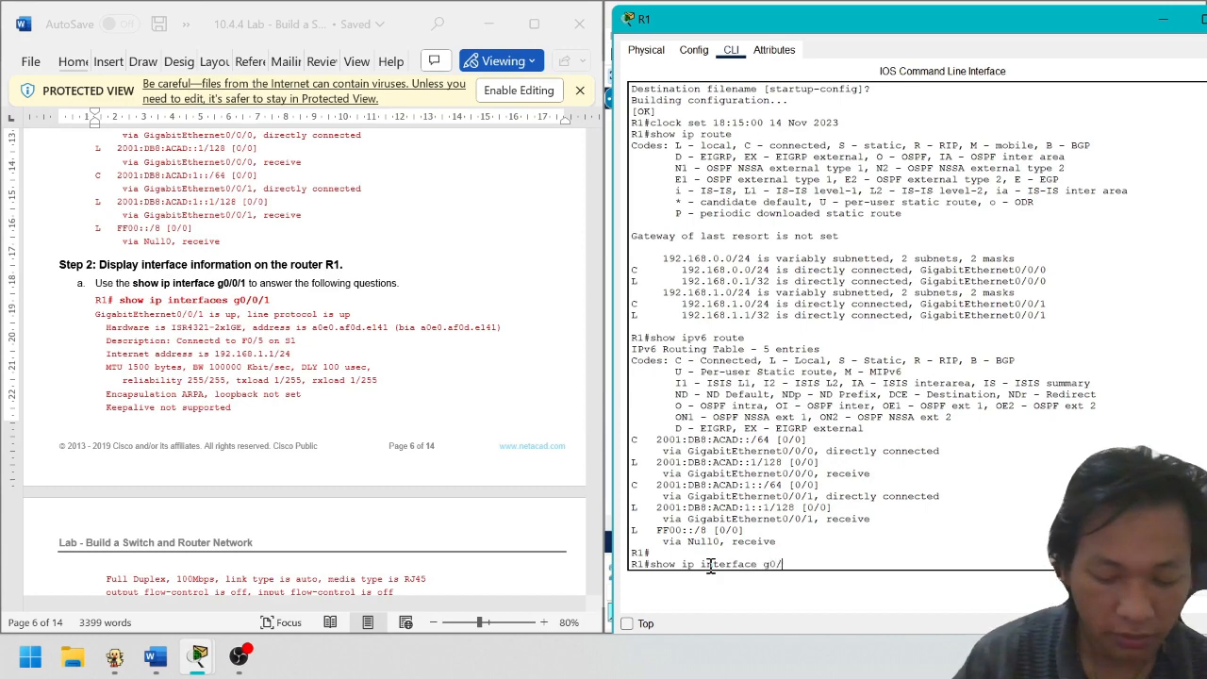
key("Return")
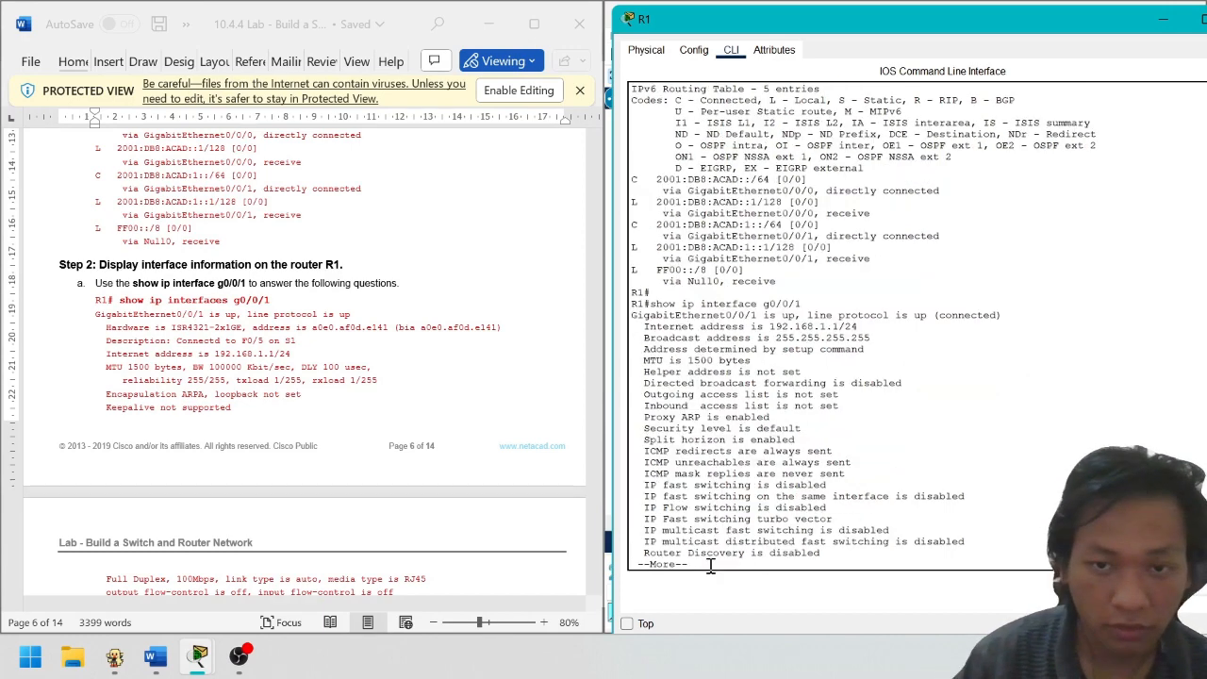
key("Return")
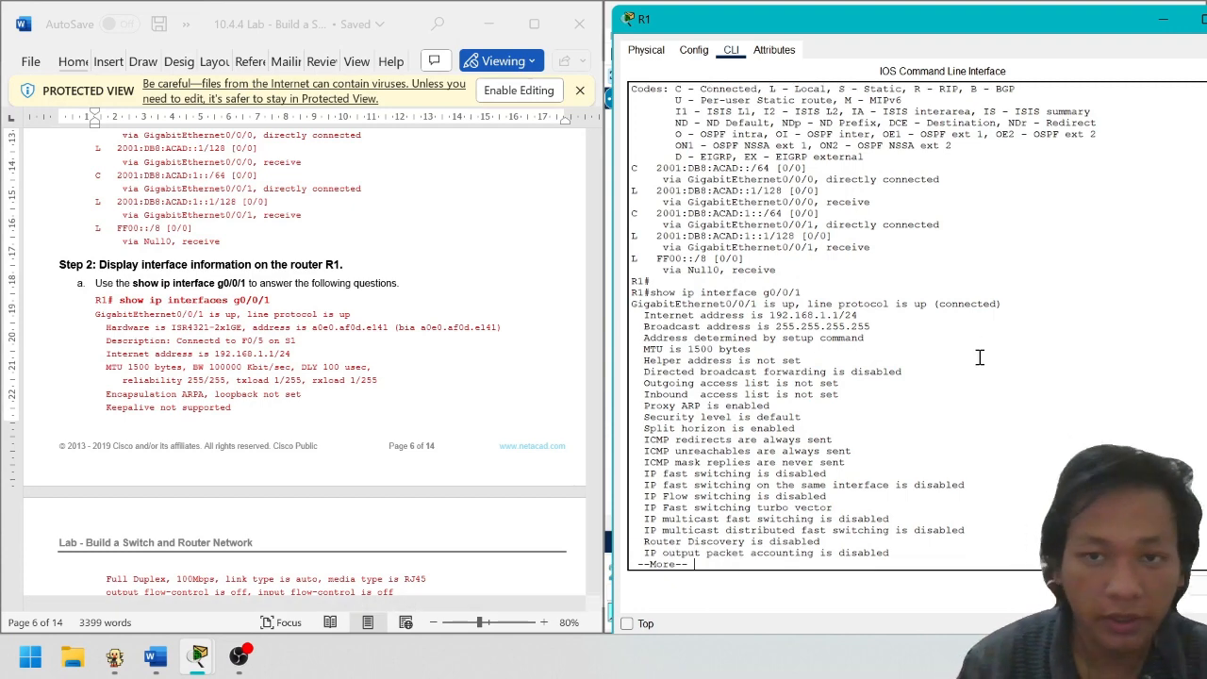
scroll(236, 357, "down", 6)
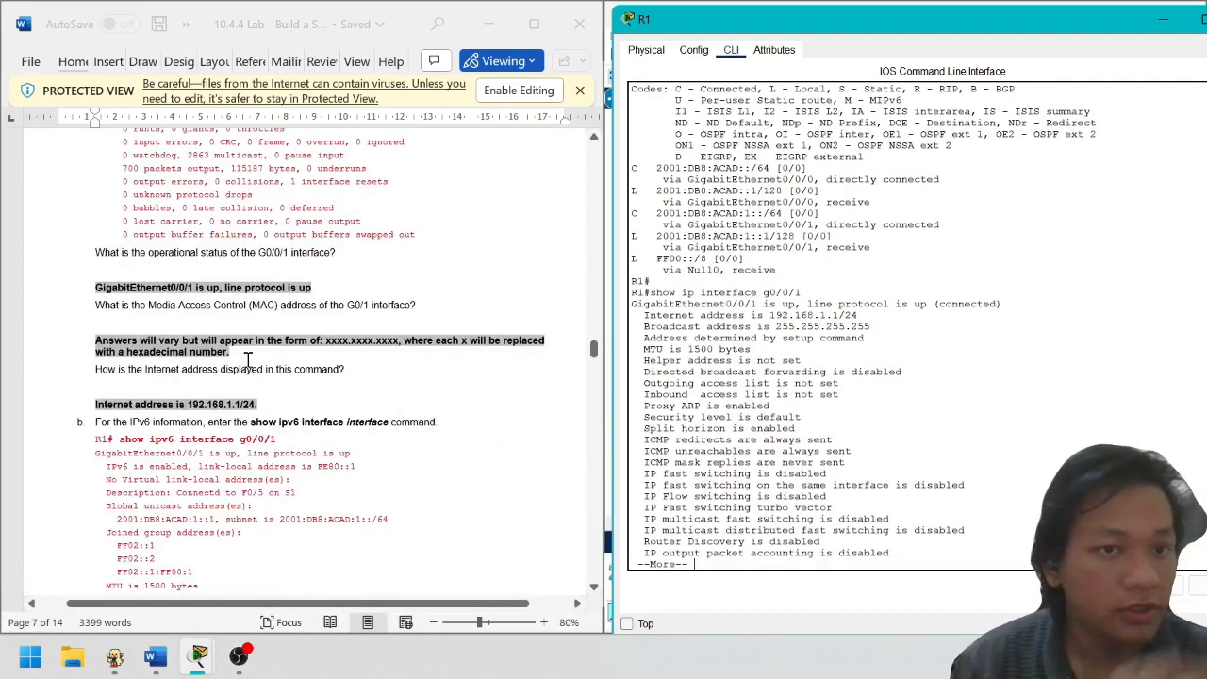
scroll(247, 361, "up", 1)
Compare the operational status question with G0/0/1's up status and line protocol
left_click_drag(121, 289, 209, 286)
left_click(254, 287)
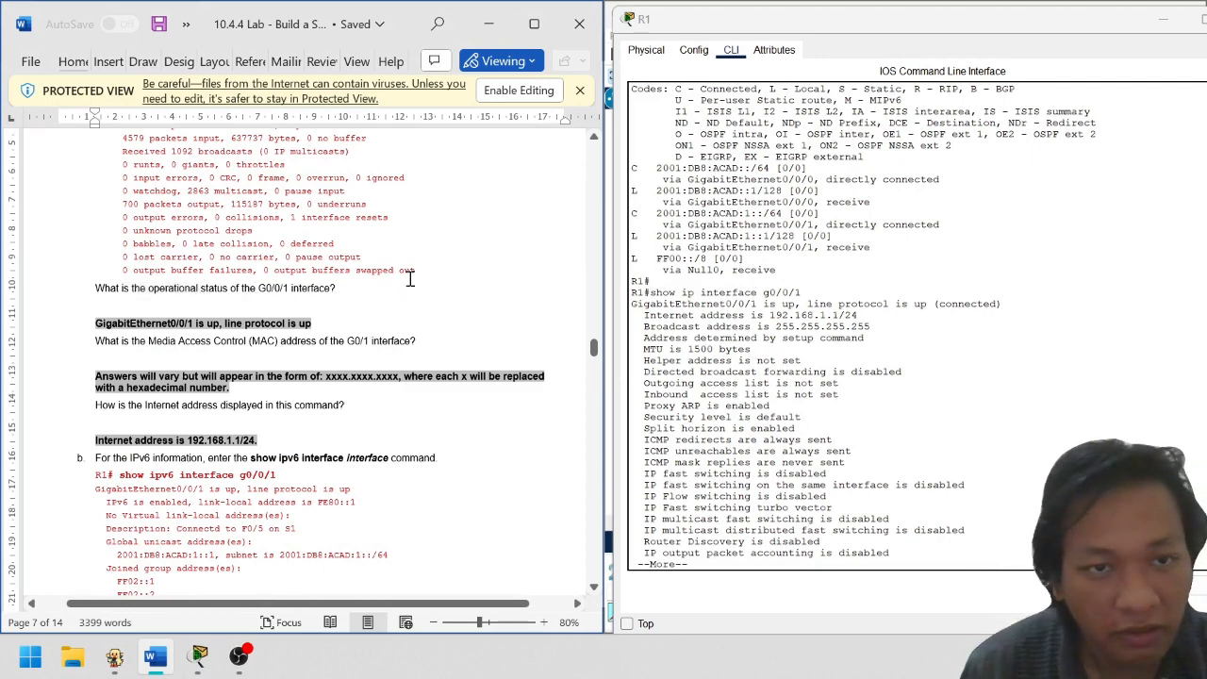
scroll(859, 448, "down", 1)
left_click(969, 297)
left_click_drag(1028, 304, 630, 304)
left_click(722, 303)
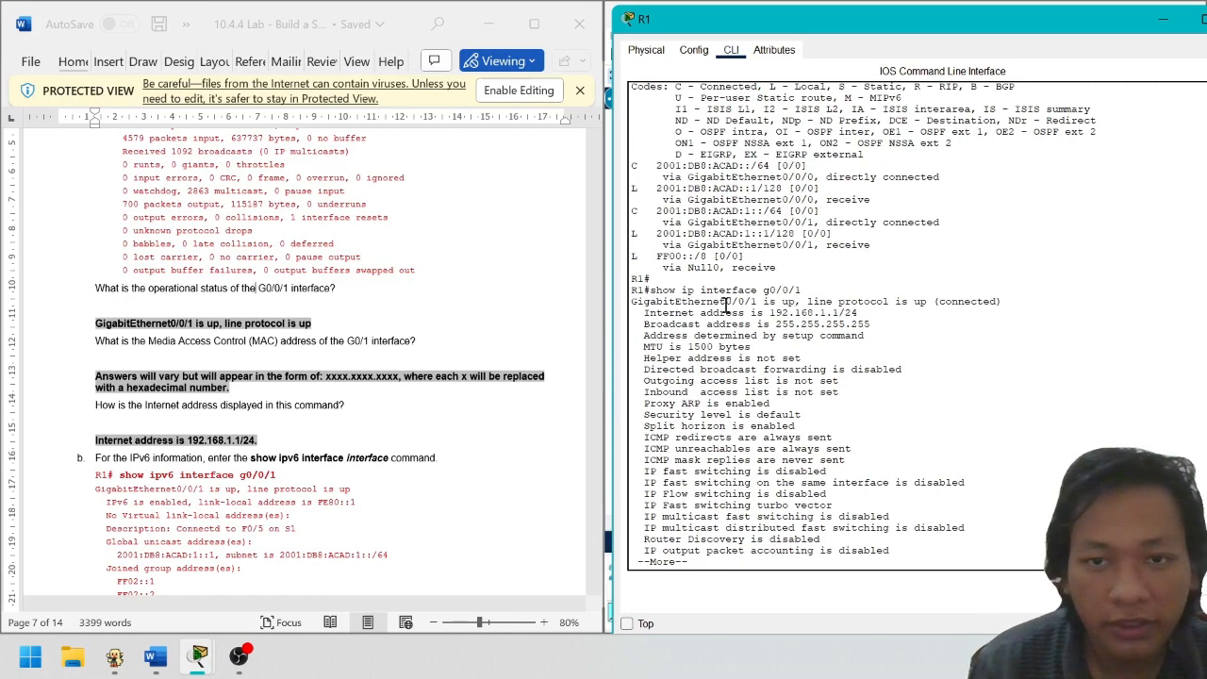
left_click_drag(779, 301, 929, 300)
left_click(924, 322)
left_click(917, 504)
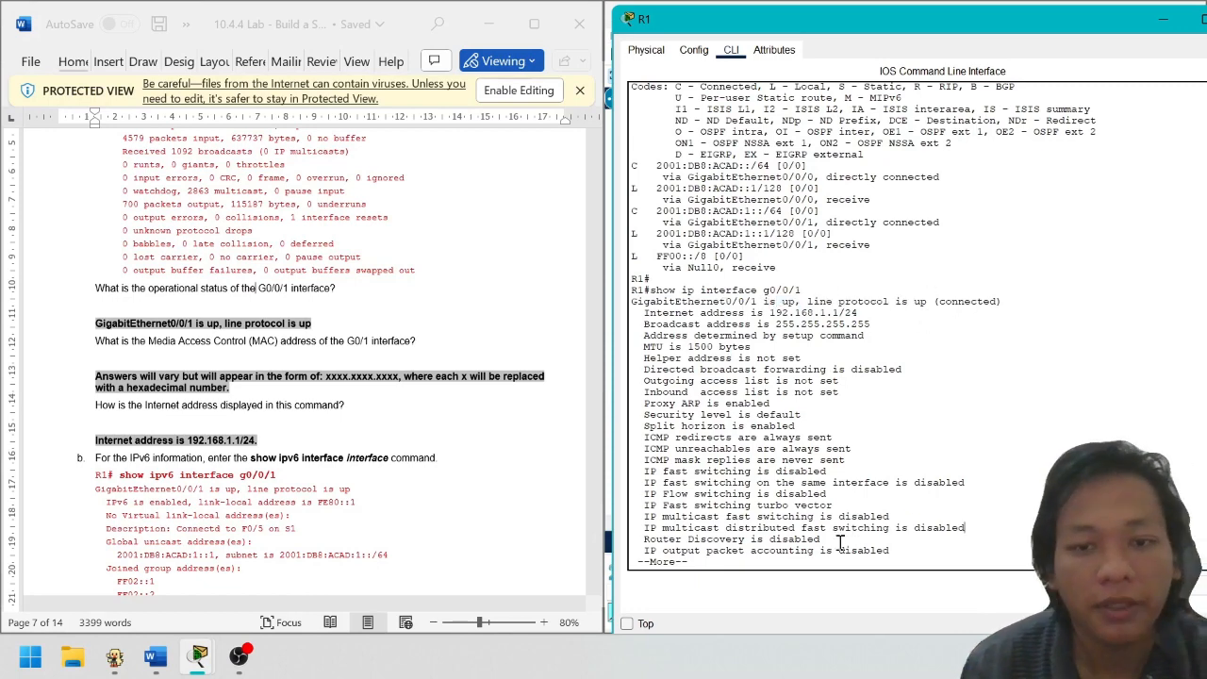
key("Return")
key("Return")
key("Return")
key("Return")
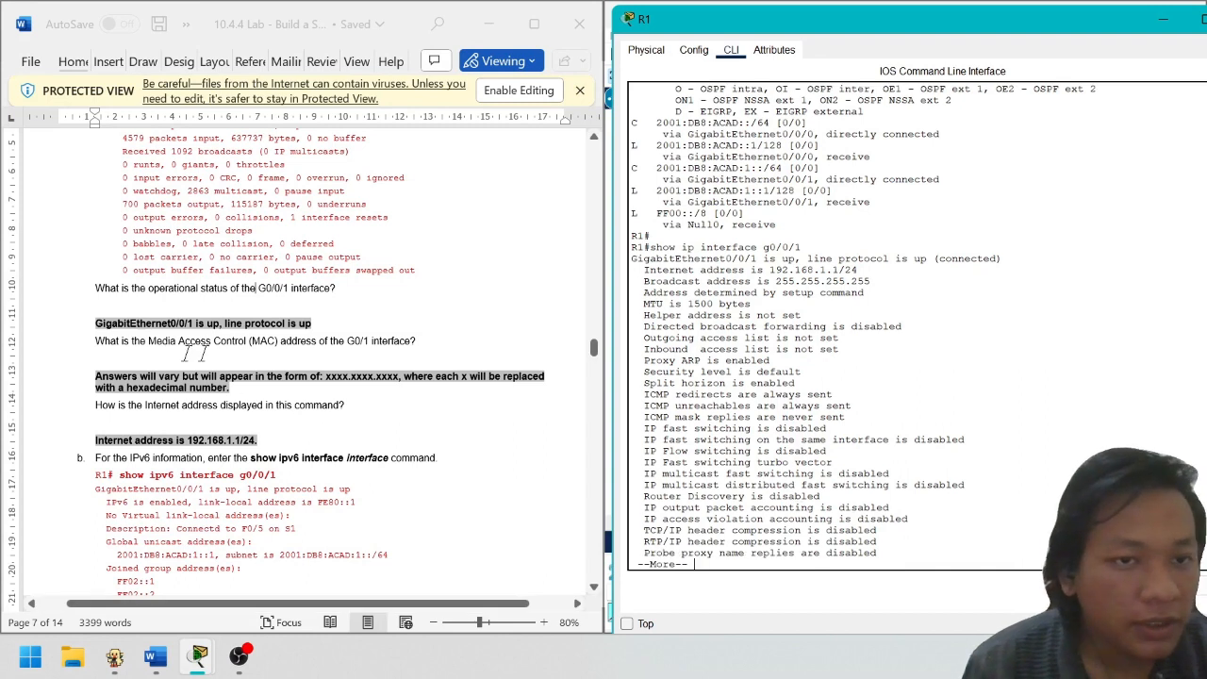
Read the lab's MAC address question against R1's show ip interface output
left_click_drag(102, 343, 417, 343)
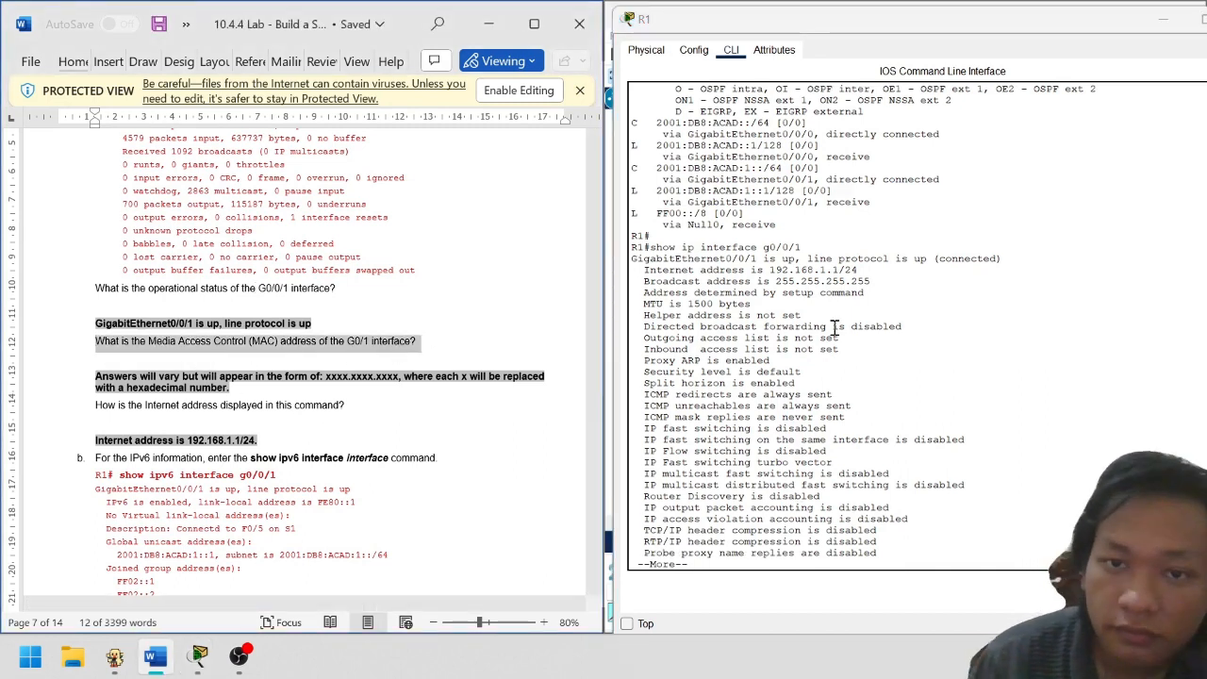
scroll(906, 280, "down", 1)
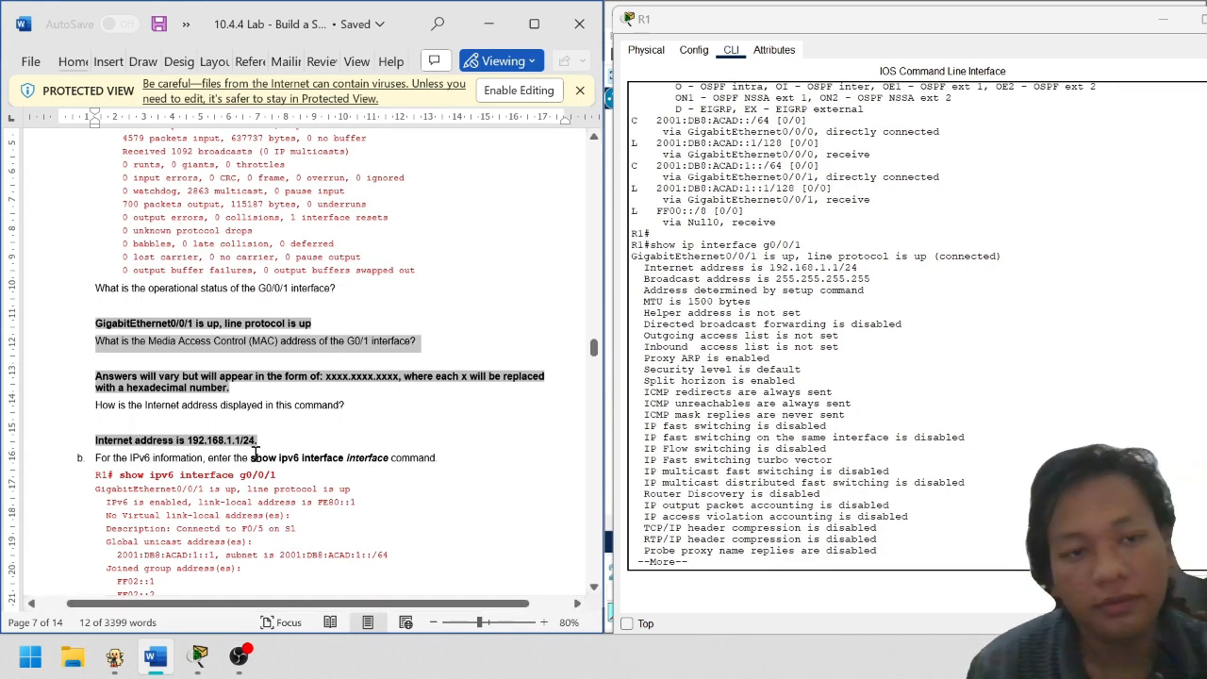
left_click(166, 352)
left_click_drag(100, 346, 313, 343)
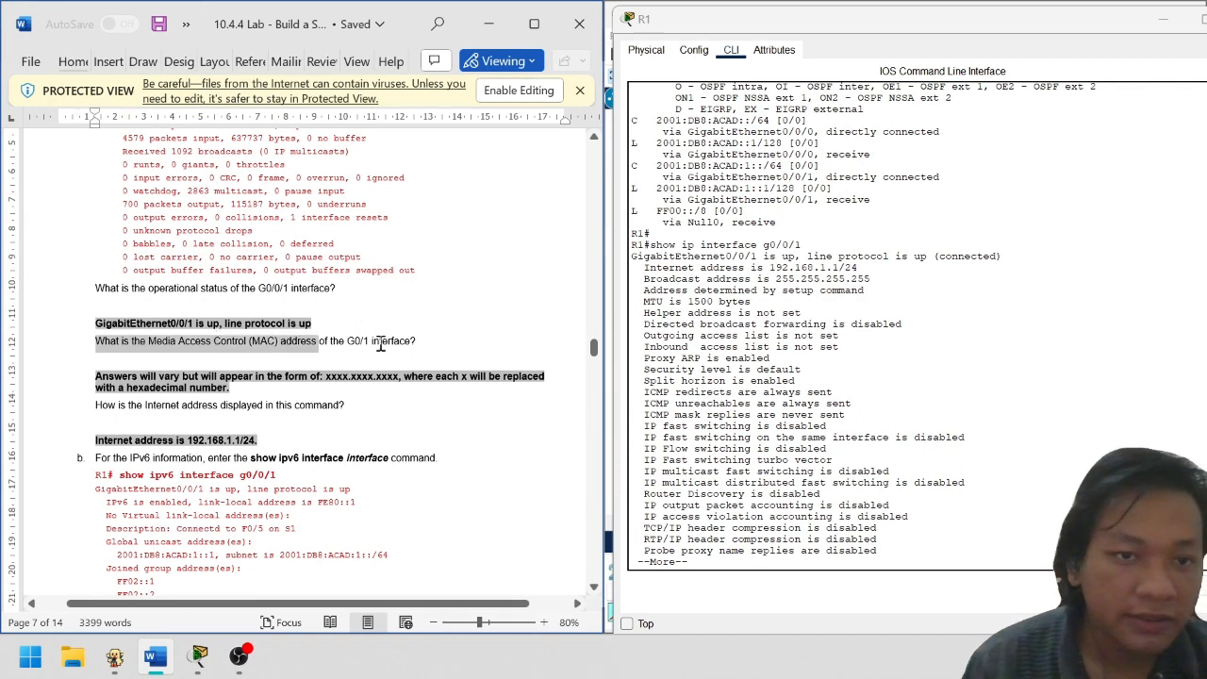
left_click(394, 344)
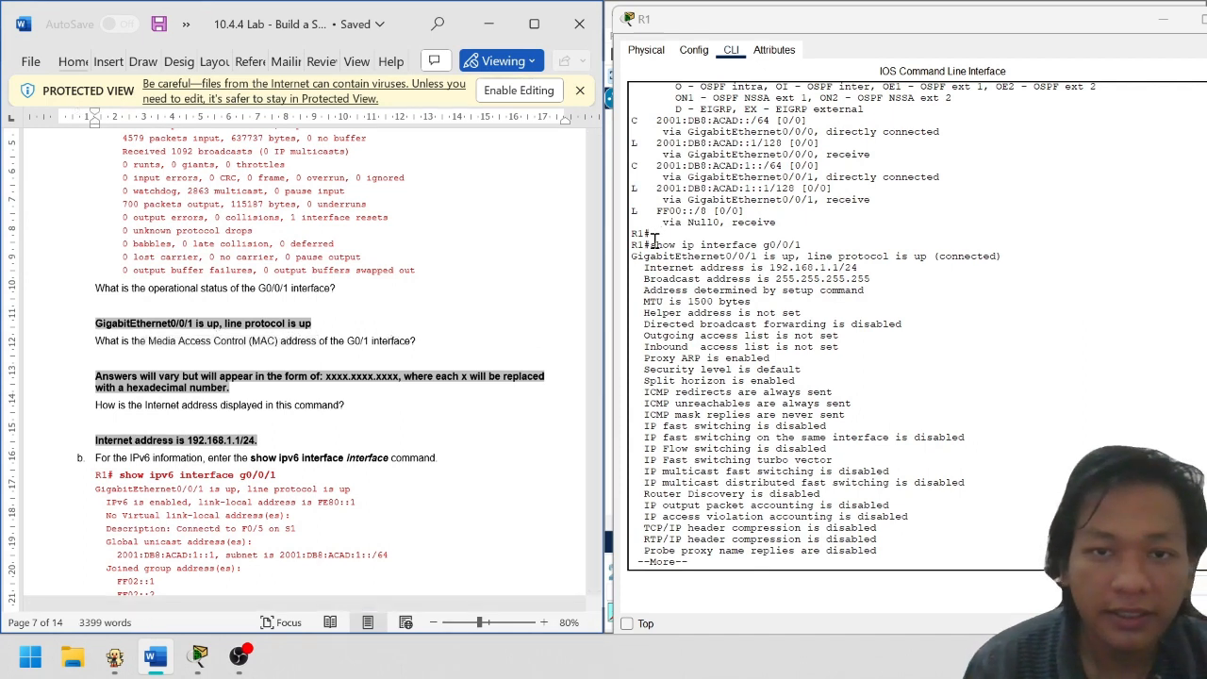
left_click_drag(655, 240, 755, 244)
left_click(834, 257)
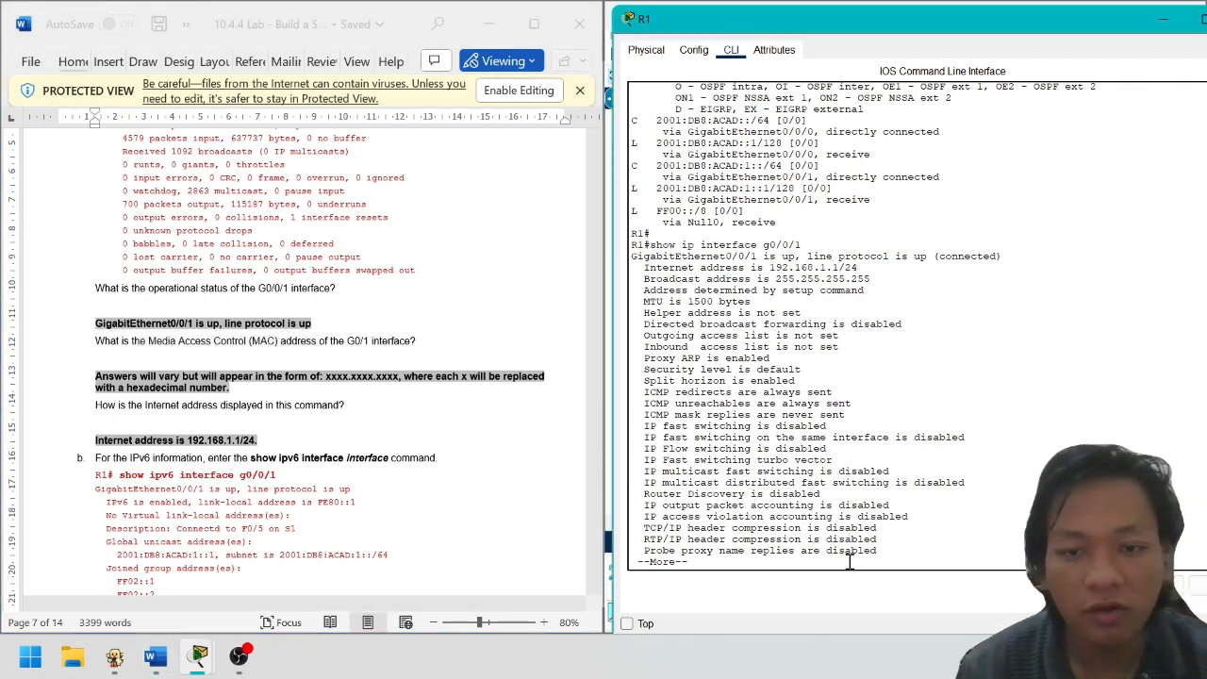
Finish the earlier output, then run show interface g0/0/1 on R1 by editing the recalled command
key("space")
key("Return")
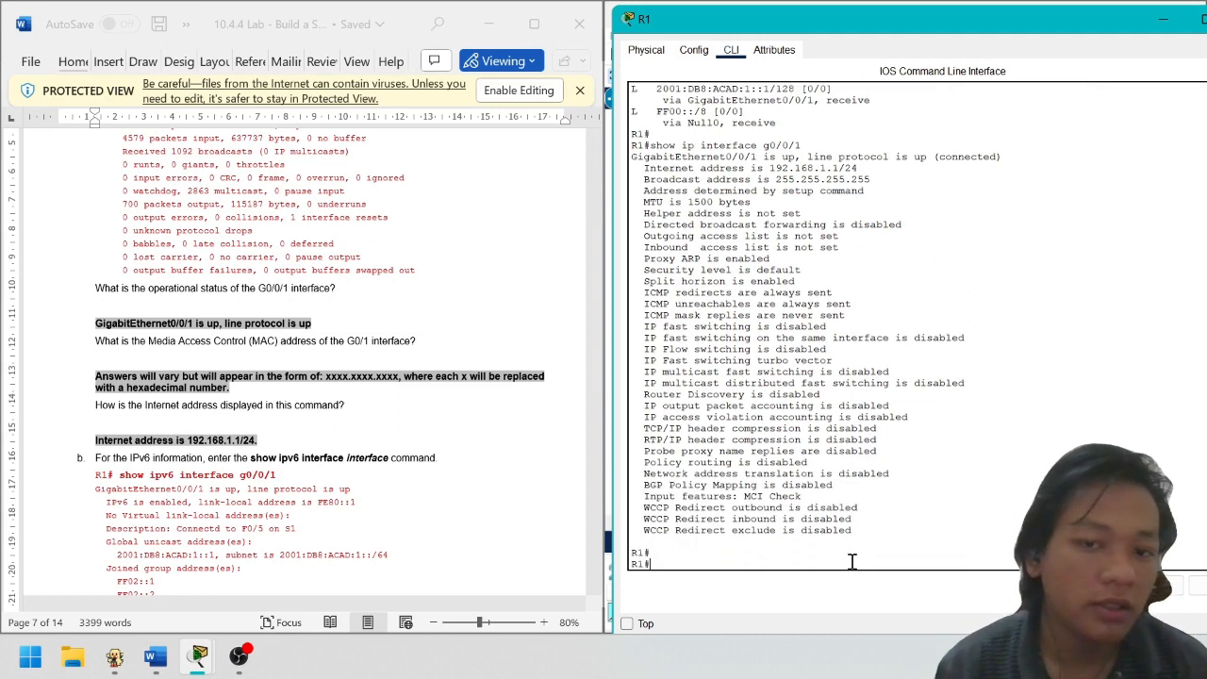
key("Up")
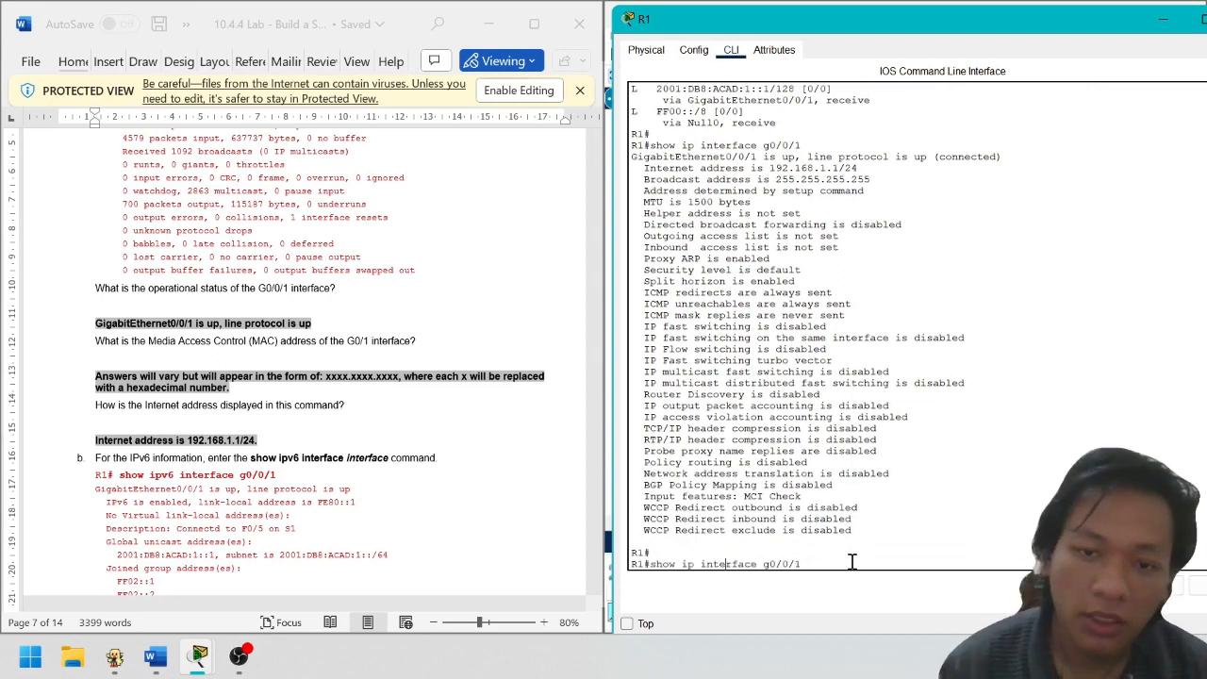
key("BackSpace")
key("BackSpace")
key("BackSpace")
key("BackSpace")
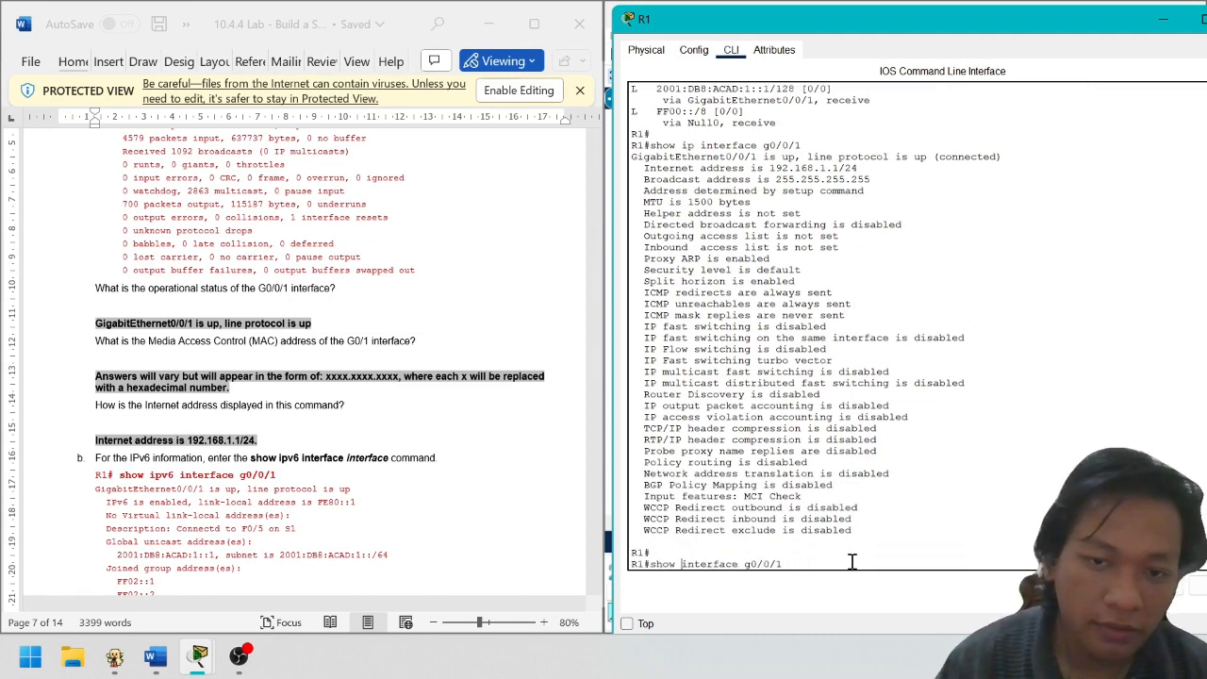
key("Return")
key("Return")
key("Return")
key("Return")
key("Return")
key("Return")
key("Return")
key("Return")
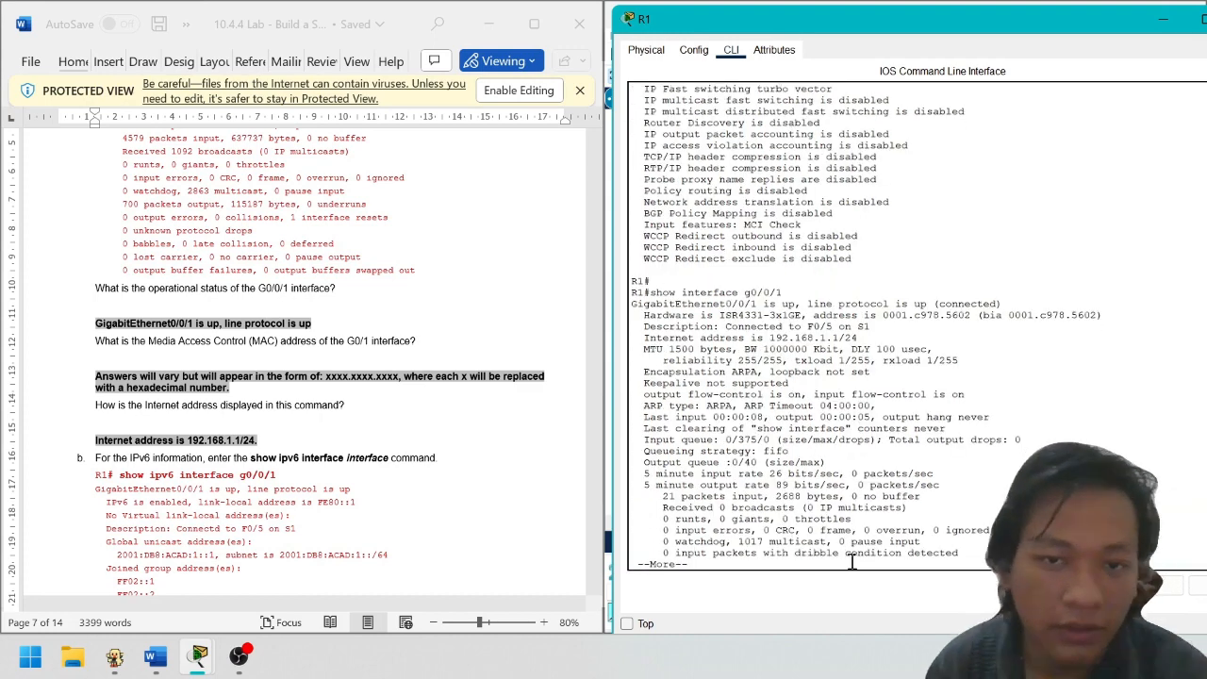
key("Return")
key("Return")
key("Return")
key("Return")
key("Return")
key("Return")
key("Return")
key("Return")
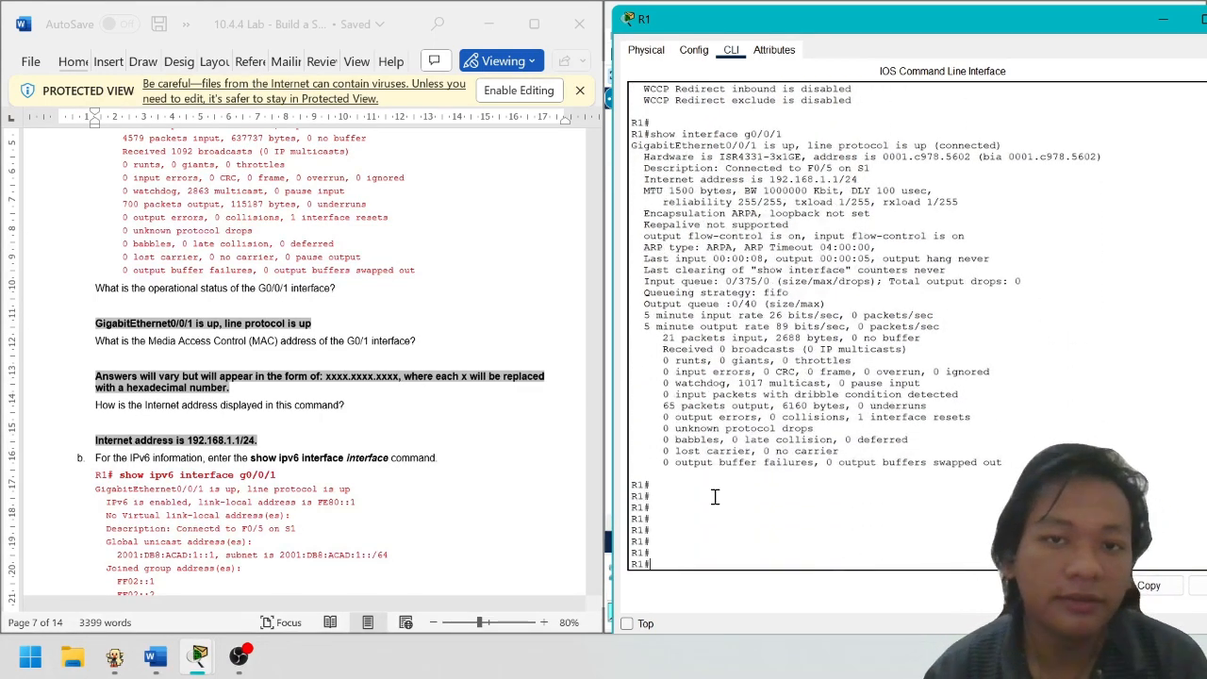
Highlight G0/0/1's up status line and its Hardware address line in R1's output
scroll(795, 366, "up", 3)
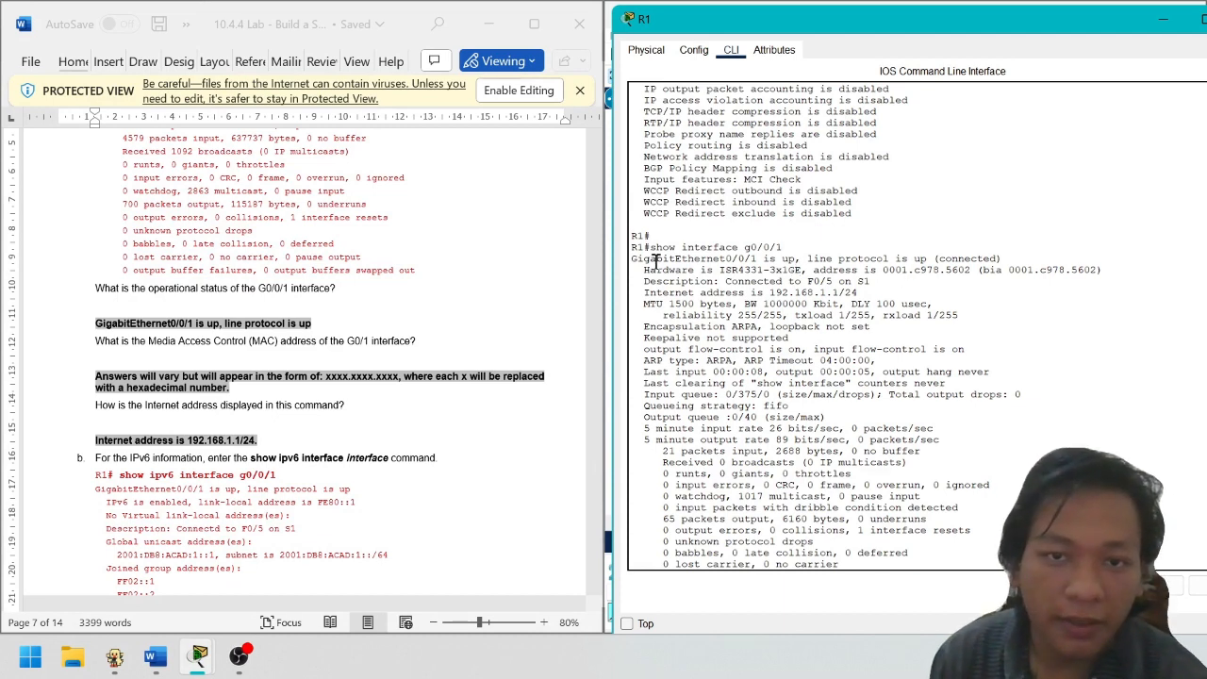
left_click_drag(657, 261, 885, 262)
left_click(888, 279)
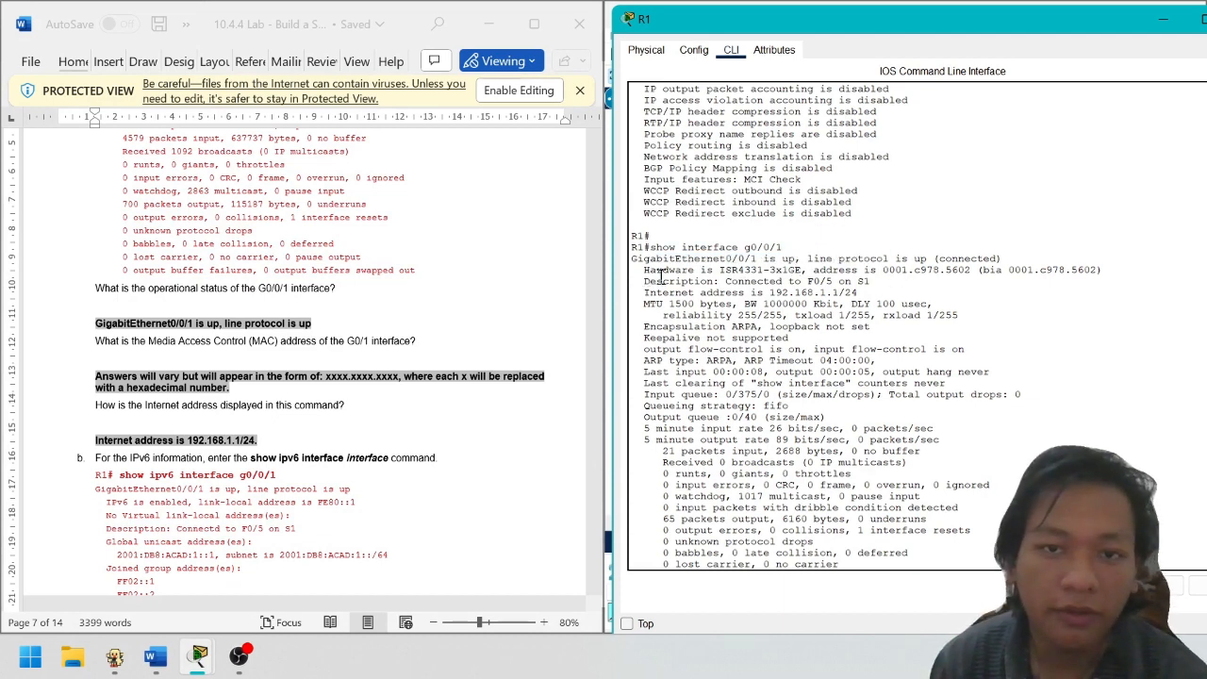
left_click_drag(662, 276, 974, 274)
left_click(827, 275)
left_click(957, 290)
left_click(980, 274)
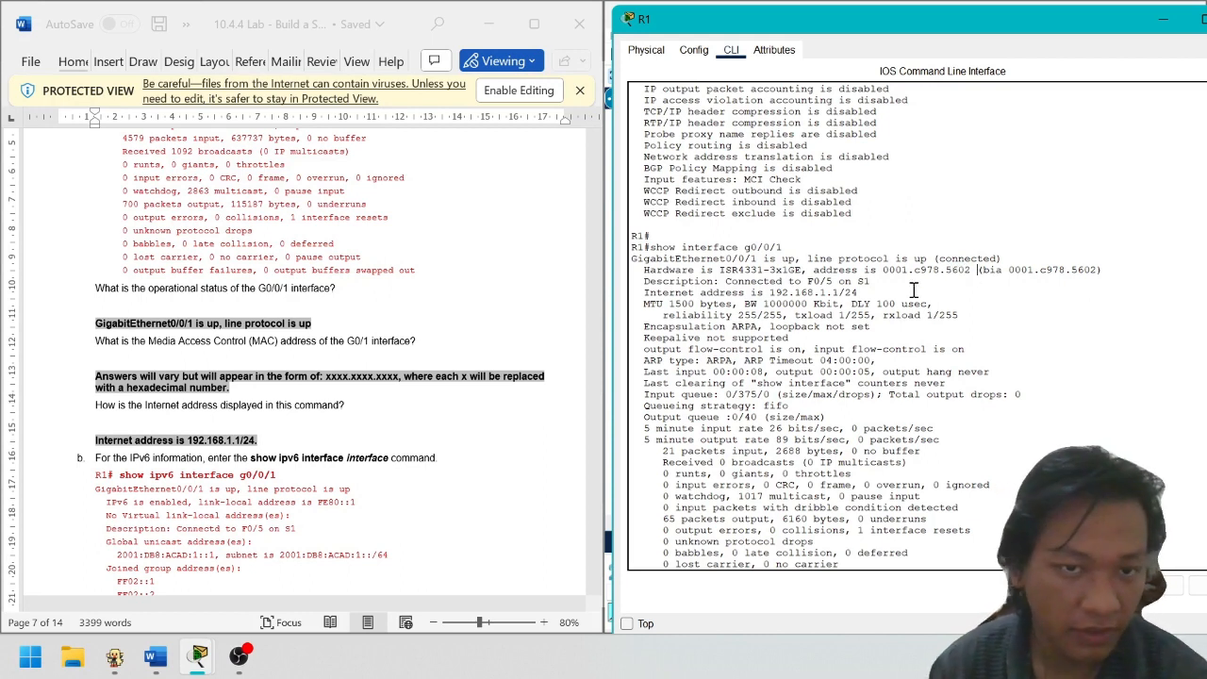
Match the xxxx.xxxx.xxxx answer format to R1's MAC address 0001.c978.5602
left_click_drag(341, 379, 399, 381)
left_click(345, 387)
left_click(352, 383)
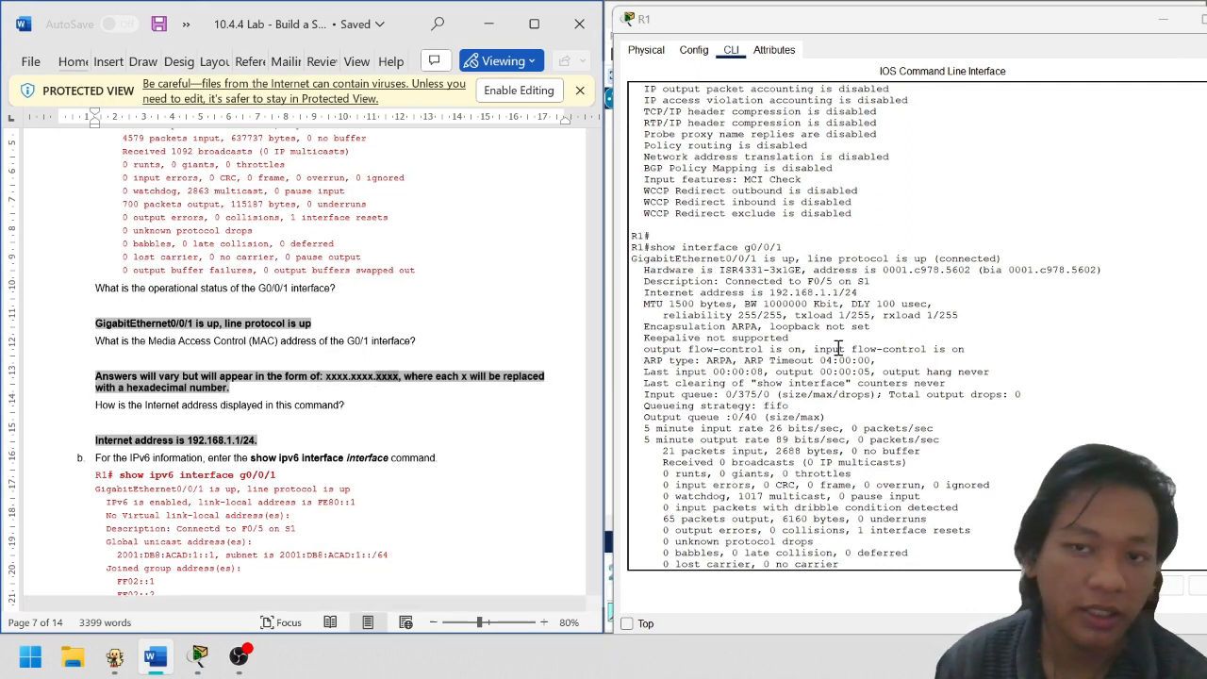
left_click(883, 271)
left_click_drag(883, 270, 979, 274)
scroll(292, 344, "down", 2)
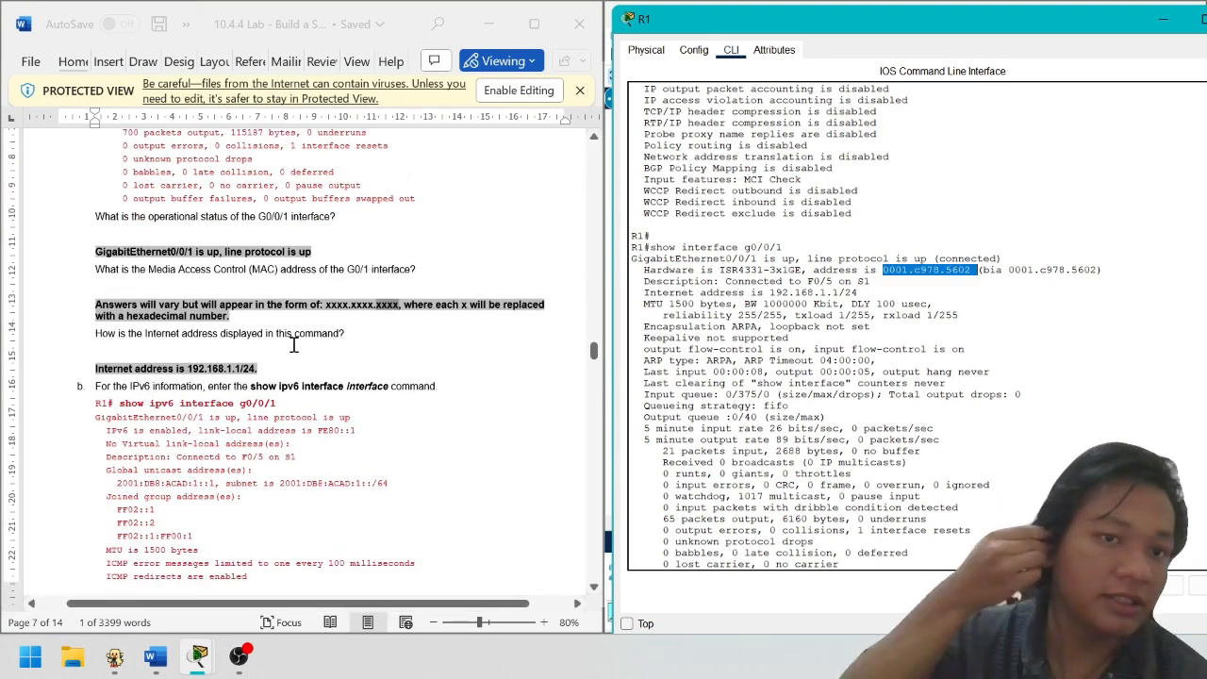
Highlight R1's G0/0/1 Internet address line showing 192.168.1.1/24
scroll(966, 391, "up", 10)
scroll(967, 392, "up", 2)
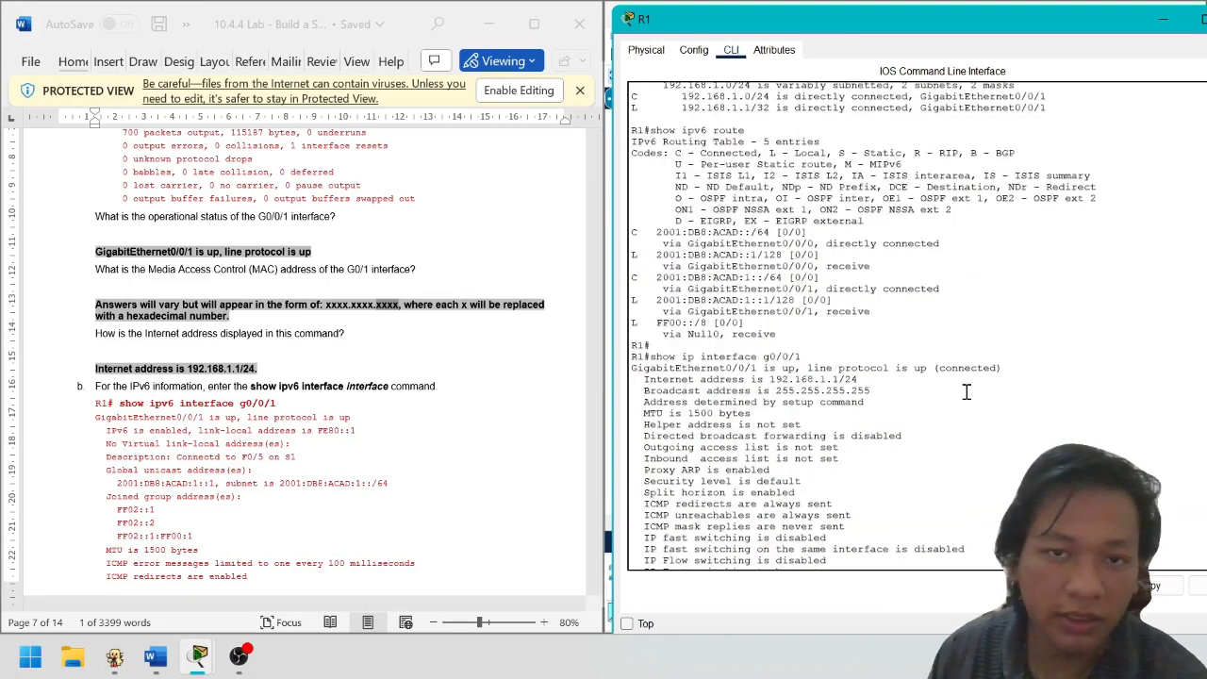
scroll(971, 358, "down", 4)
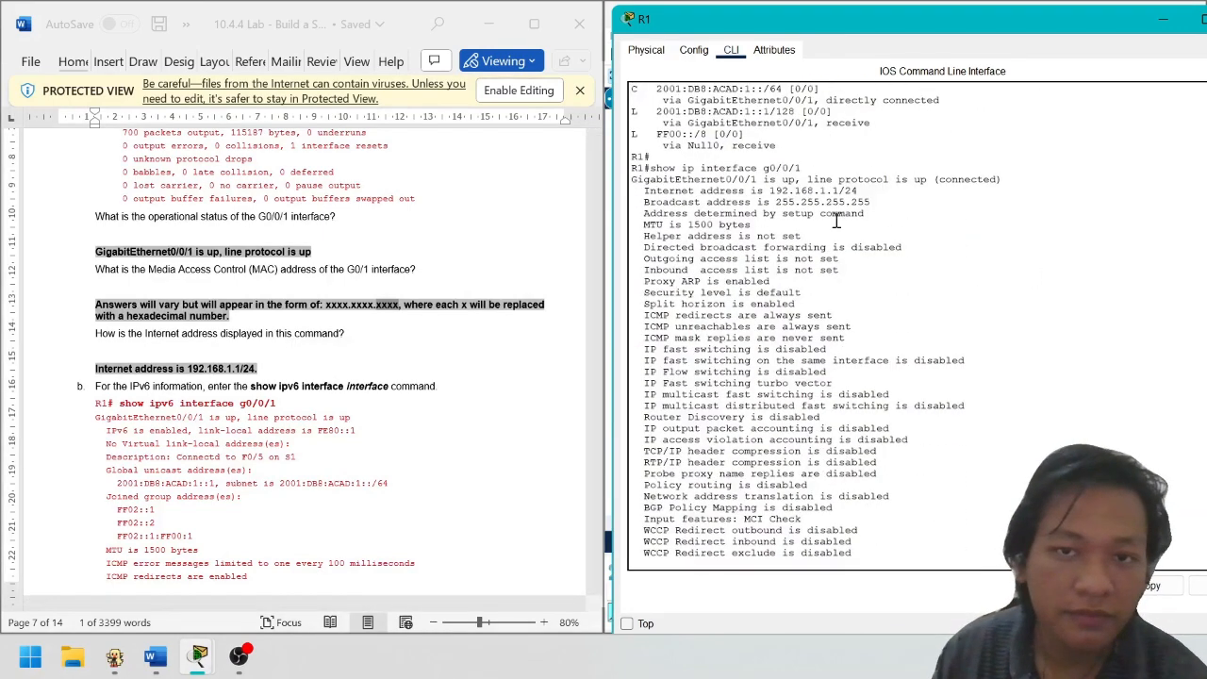
left_click_drag(647, 194, 801, 192)
left_click(752, 192)
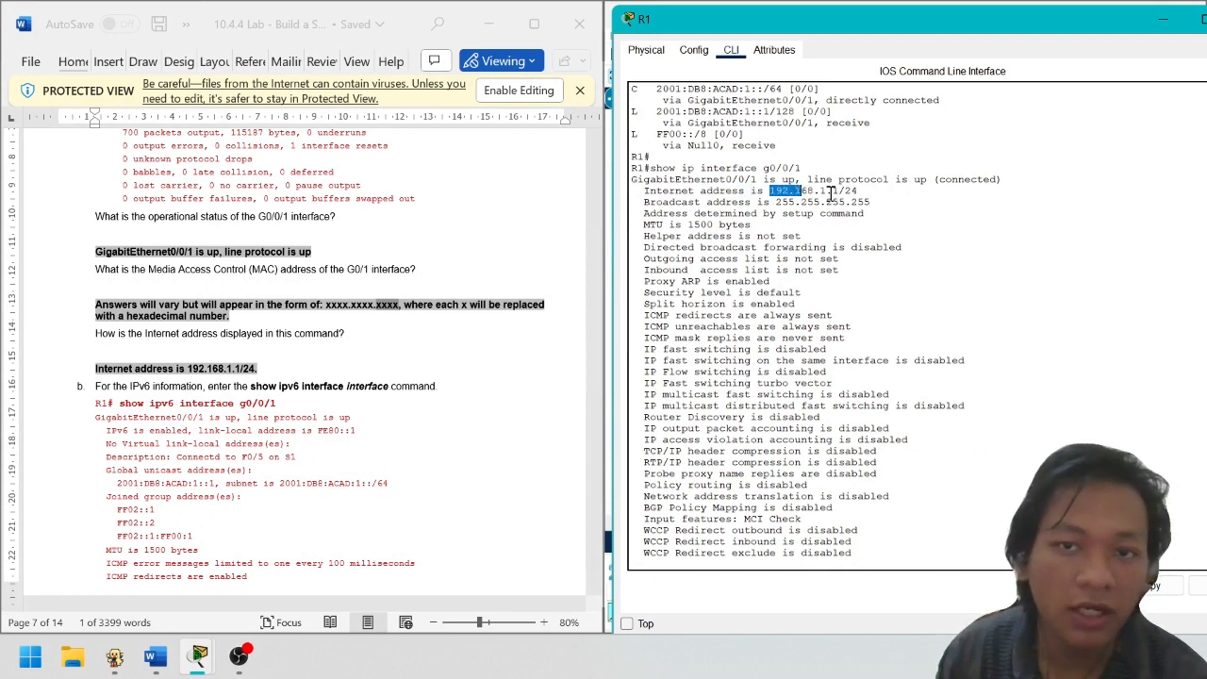
left_click(831, 192)
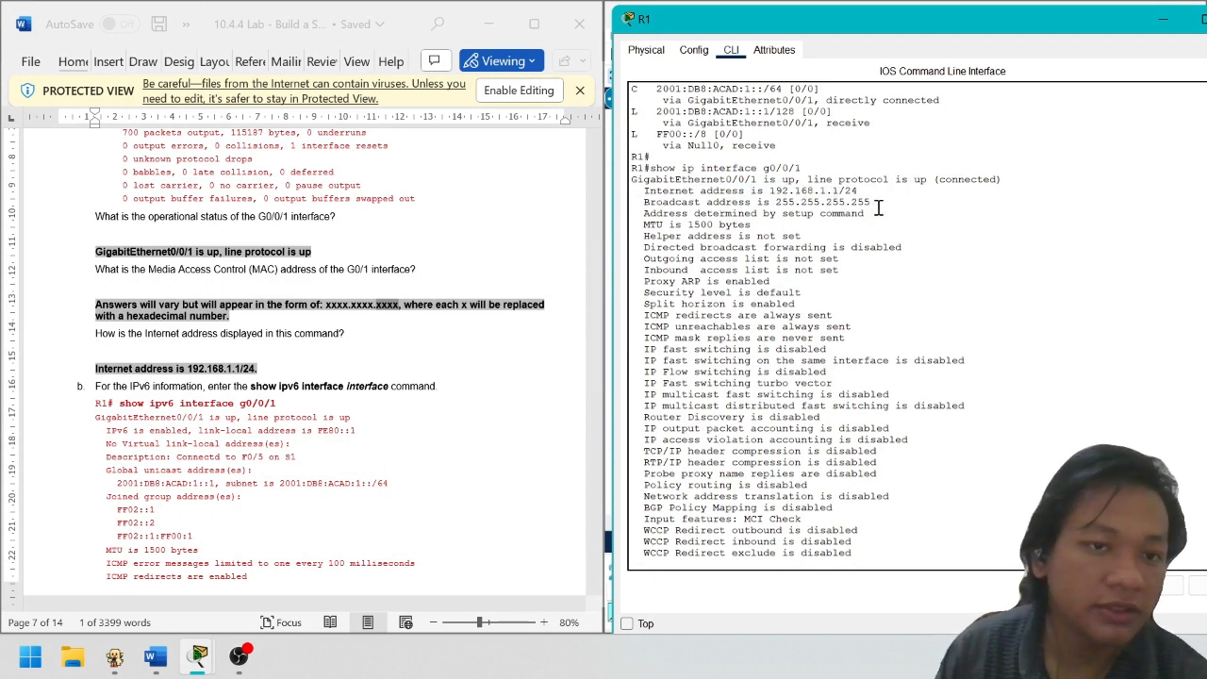
Scroll the Word lab sheet to the Step 3 interface summary section
left_click(192, 388)
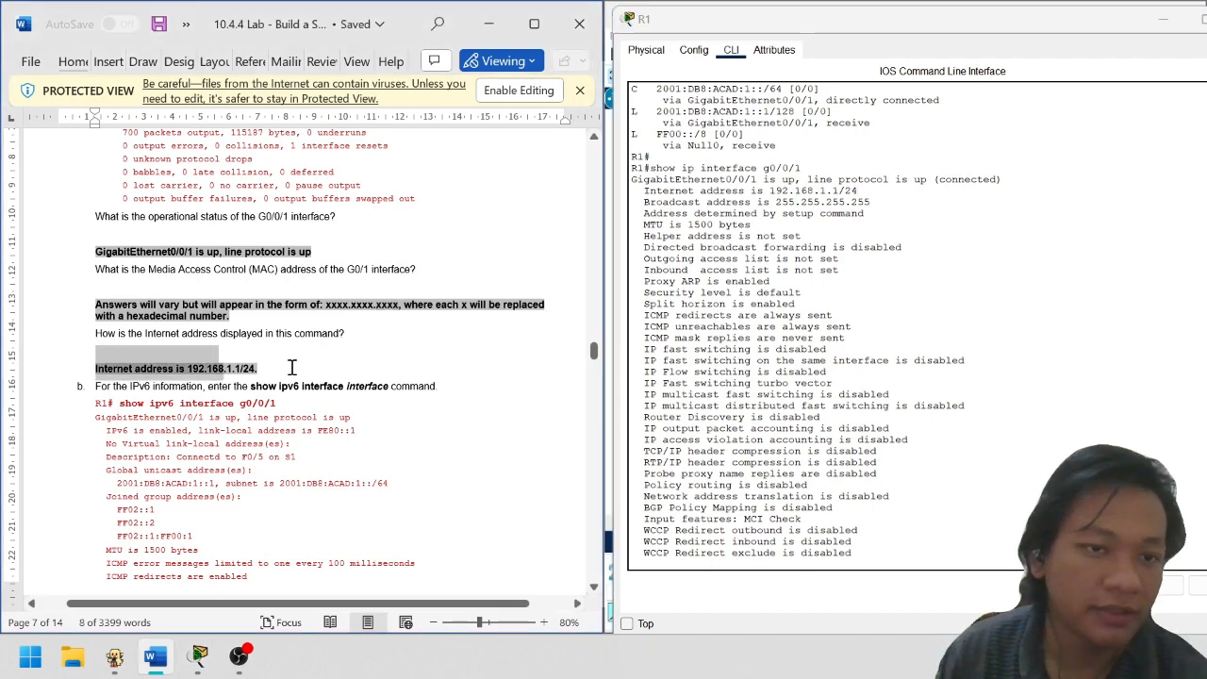
scroll(290, 365, "down", 1)
scroll(321, 313, "down", 11)
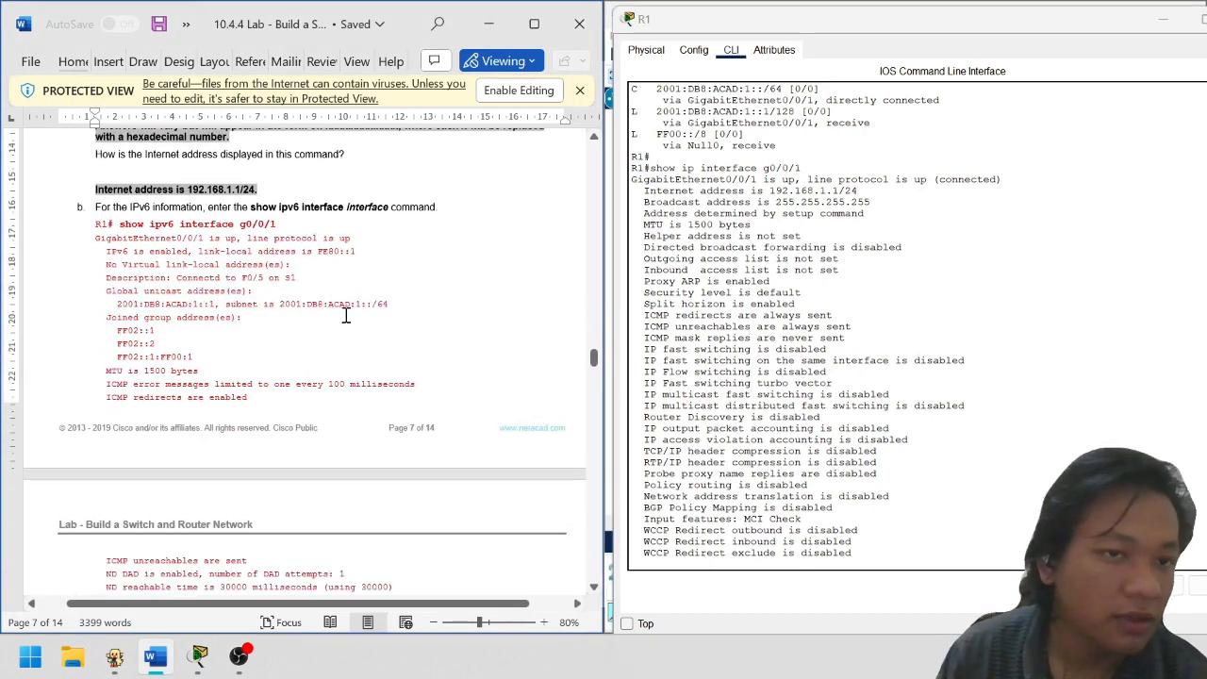
scroll(397, 313, "up", 5)
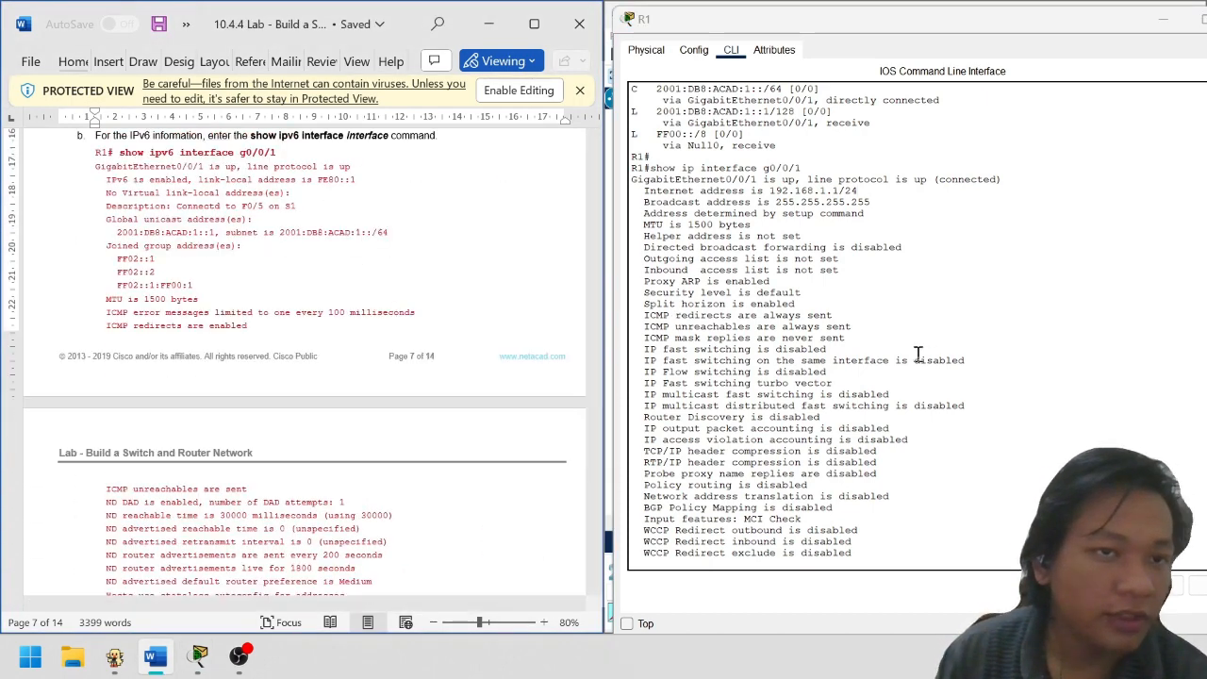
scroll(919, 363, "down", 10)
scroll(243, 335, "up", 2)
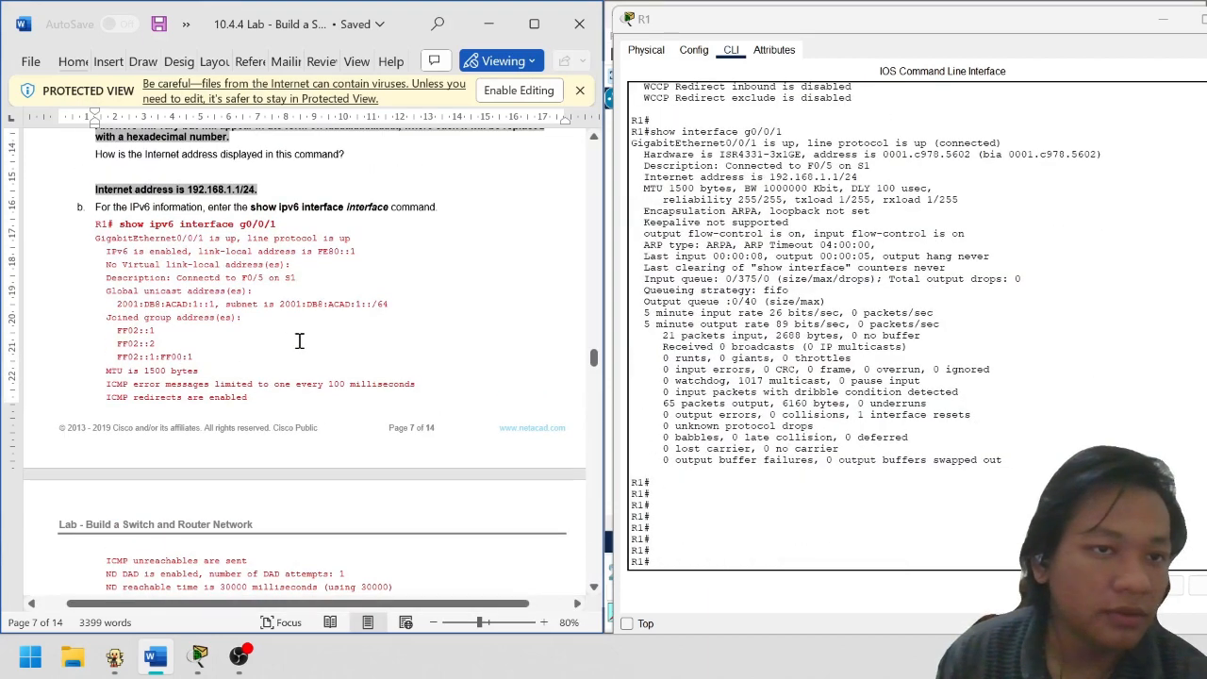
Return to R1's CLI and scroll its output to the current prompt
left_click(856, 528)
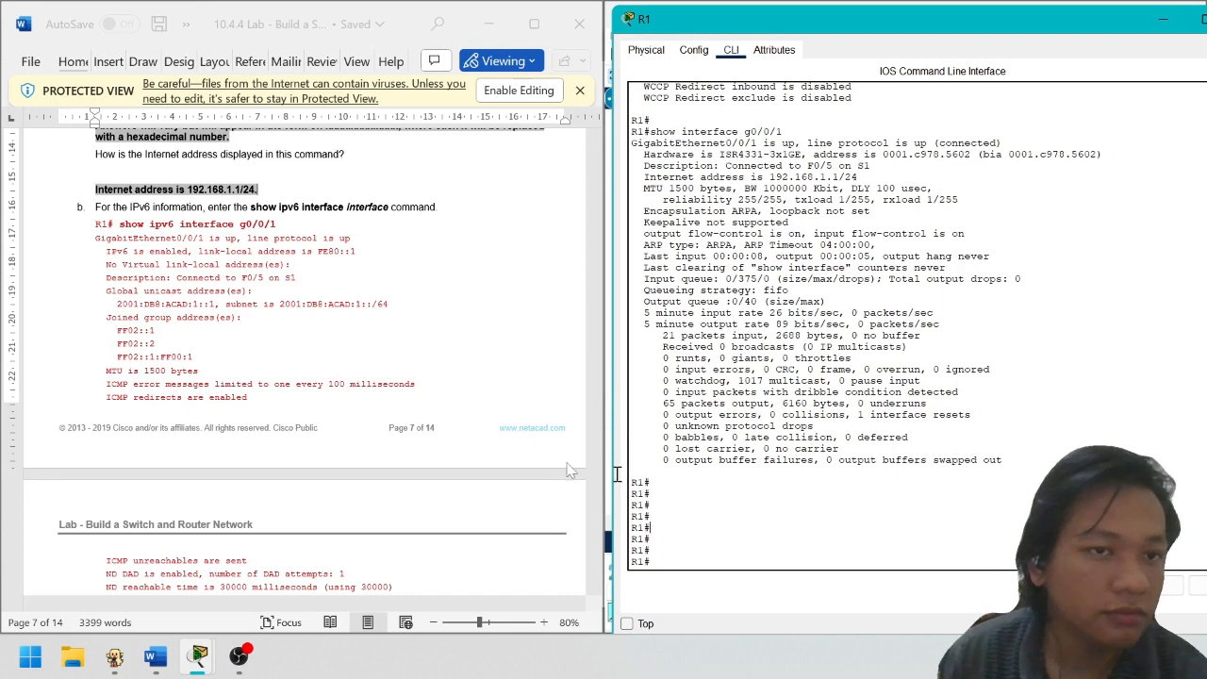
scroll(320, 397, "up", 4)
scroll(405, 417, "down", 10)
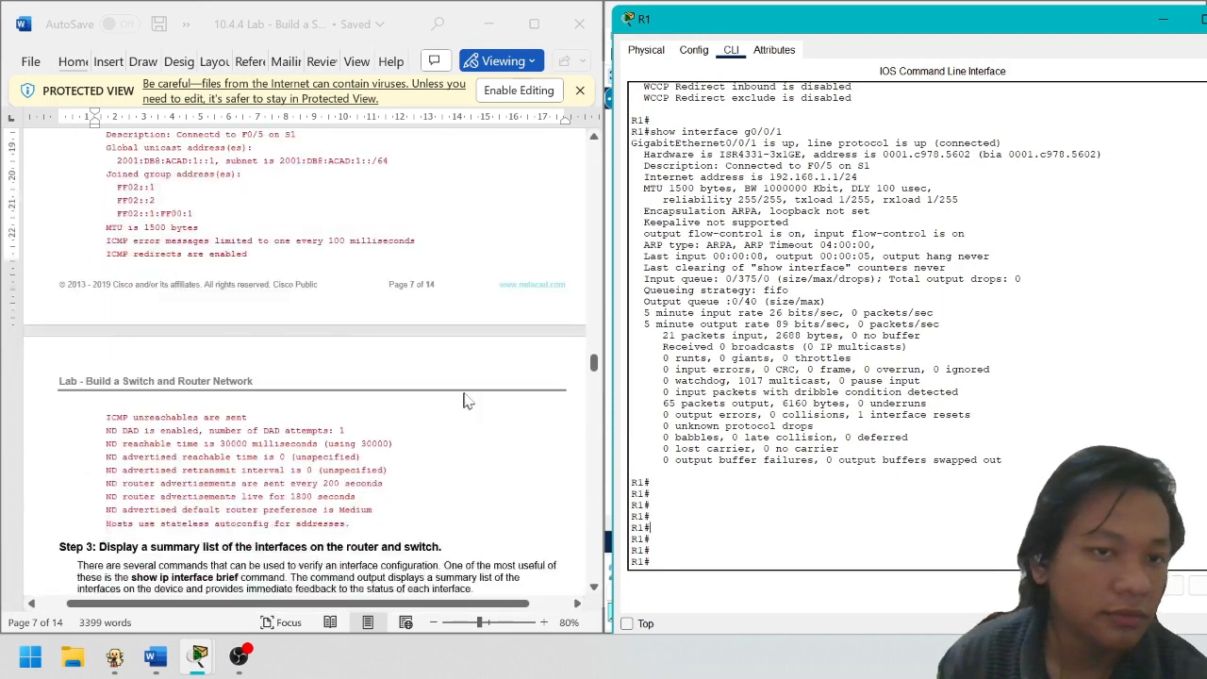
scroll(362, 429, "down", 1)
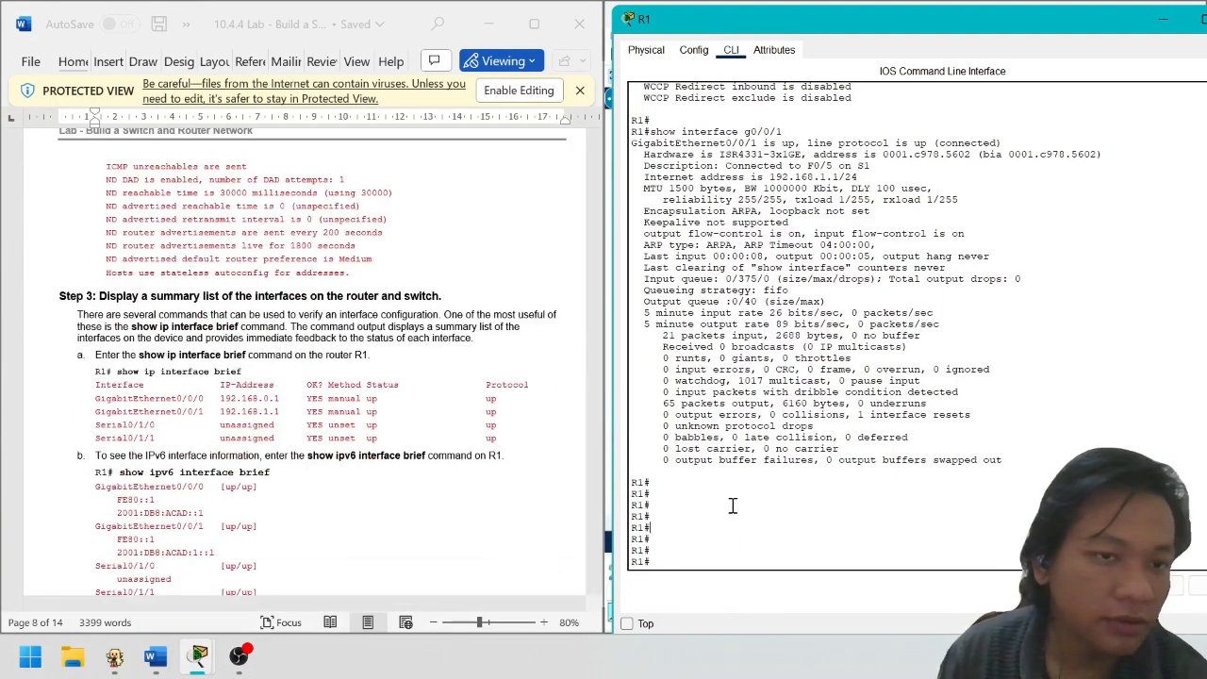
scroll(330, 484, "down", 2)
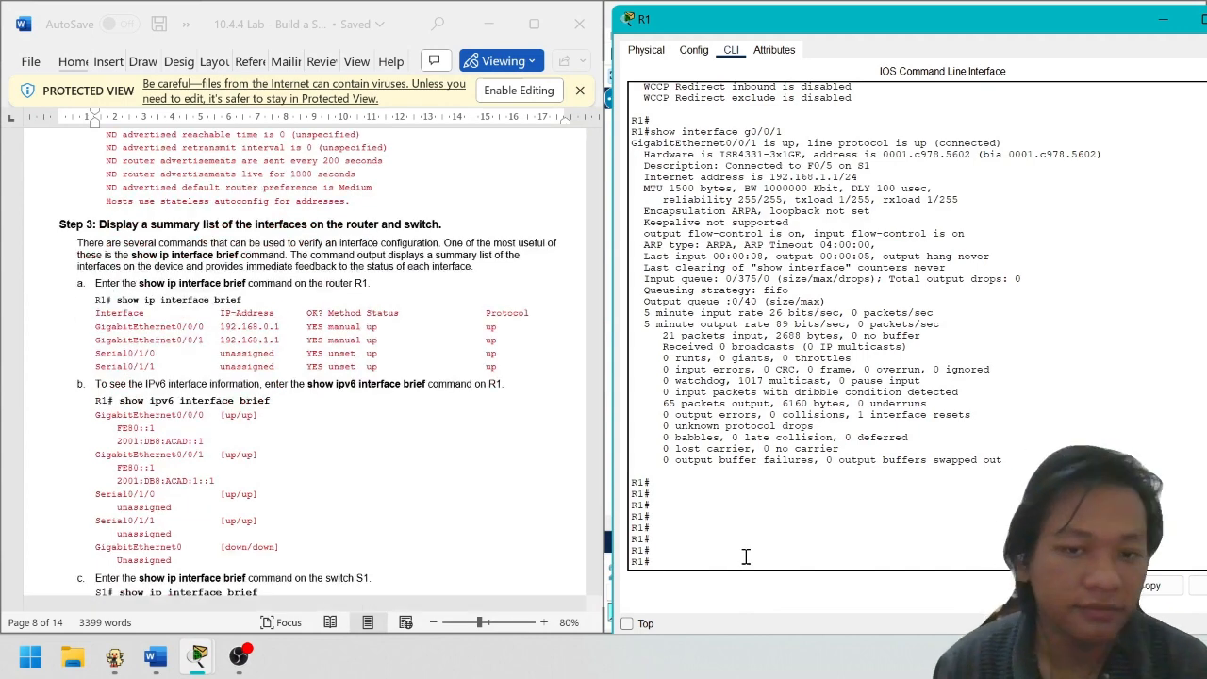
Run show ip interface brief on R1 and mark the interface rows, IP addresses and up statuses
key("Return")
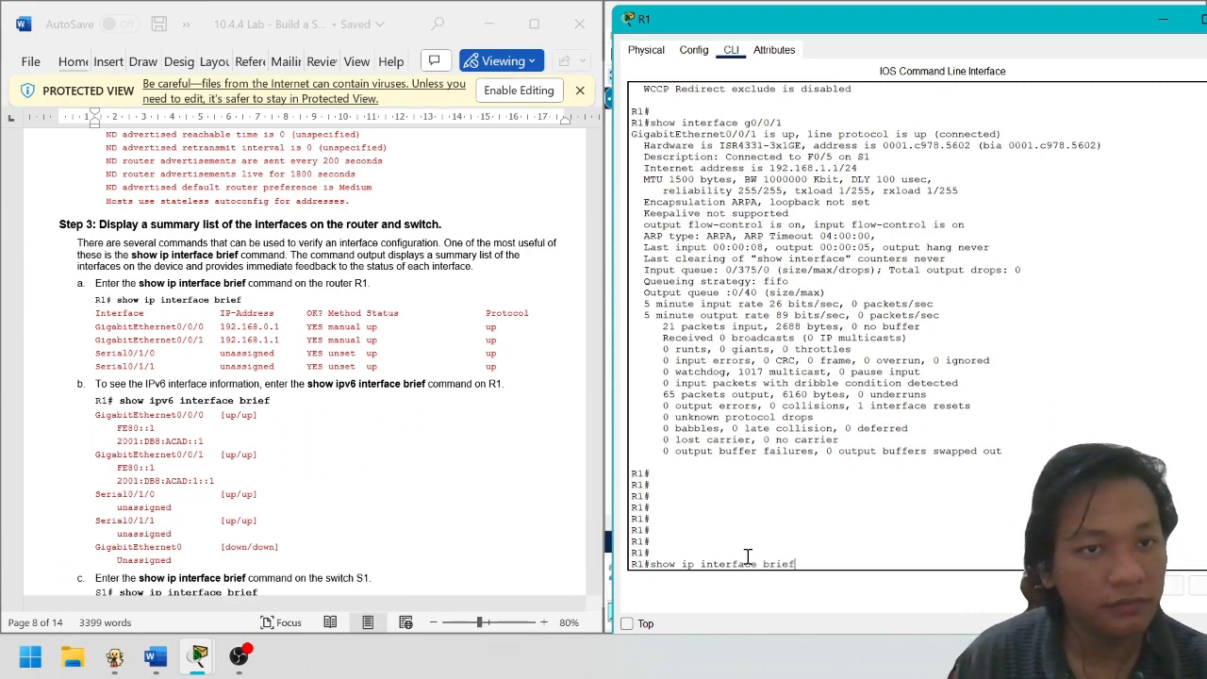
key("Return")
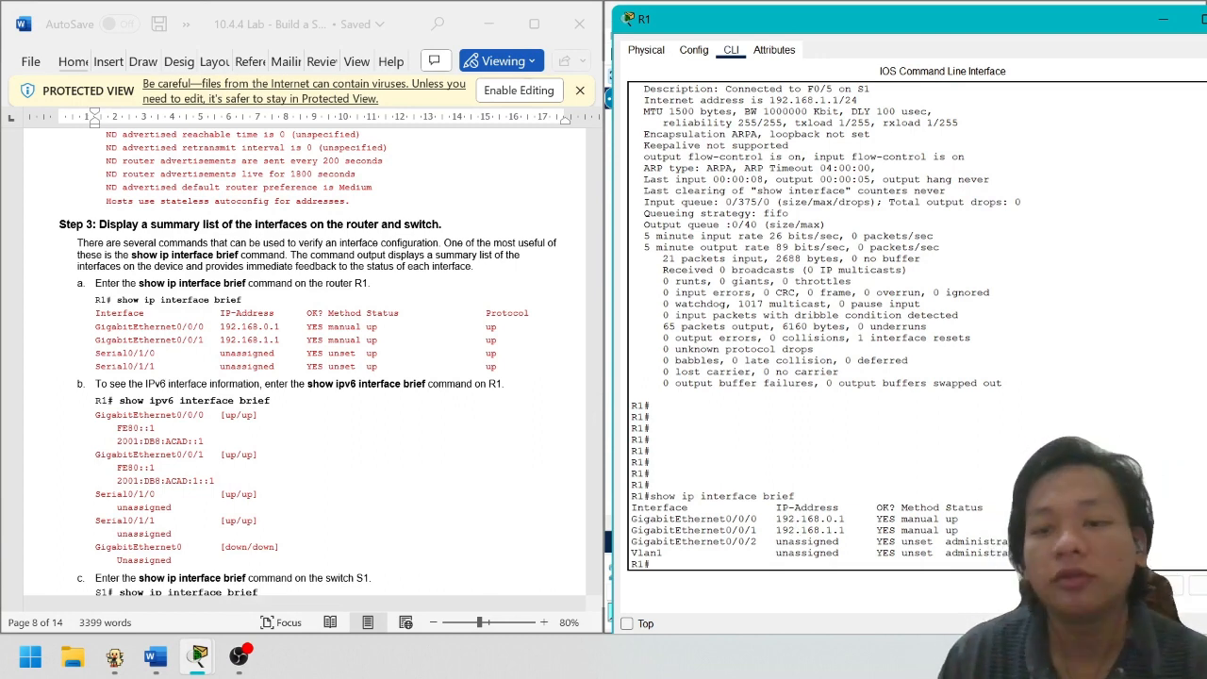
left_click_drag(1123, 554, 637, 516)
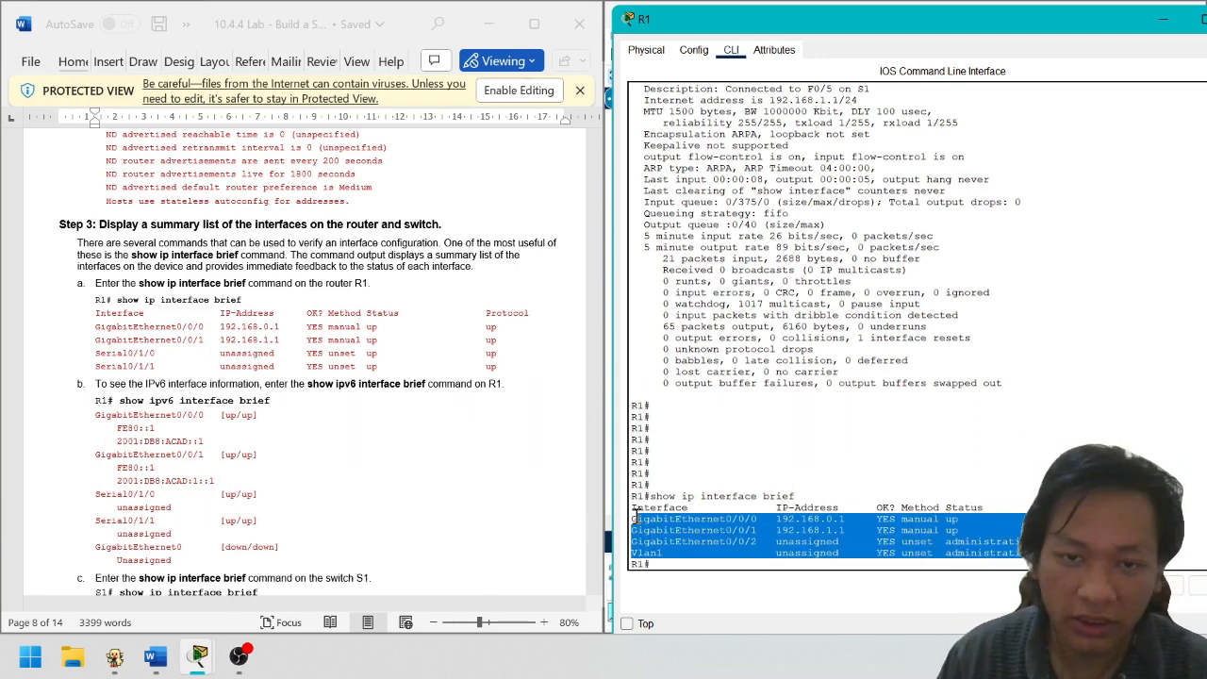
left_click(724, 542)
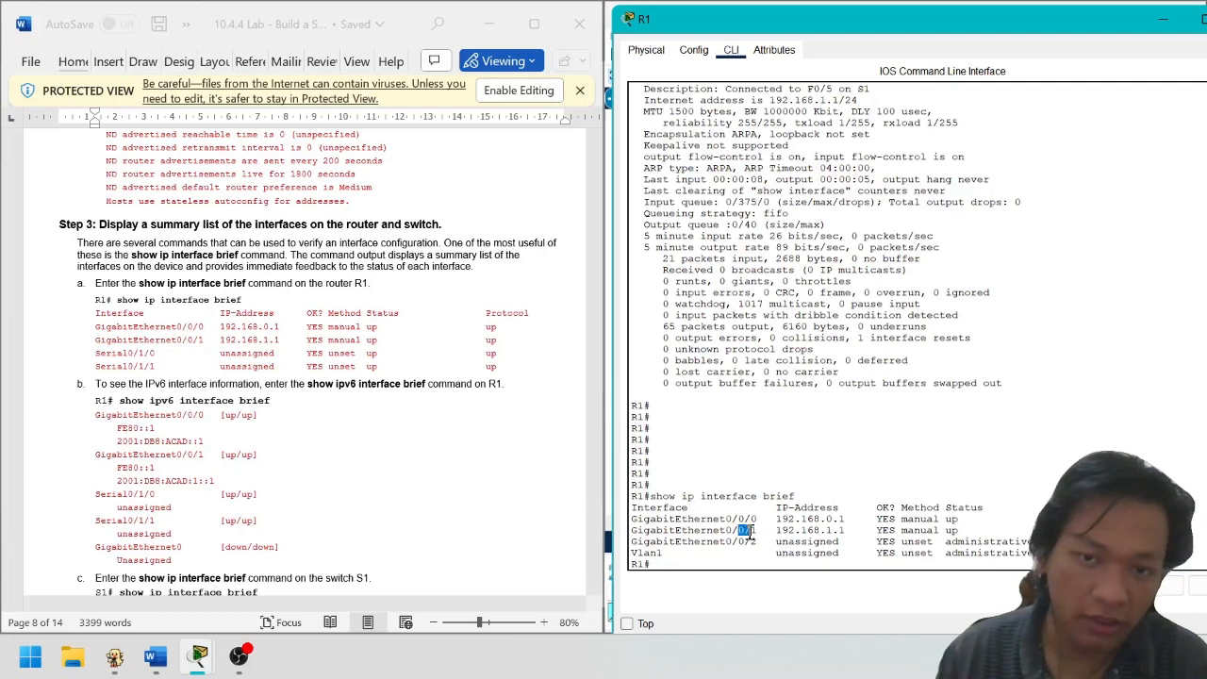
left_click_drag(1026, 541, 847, 521)
left_click(845, 529)
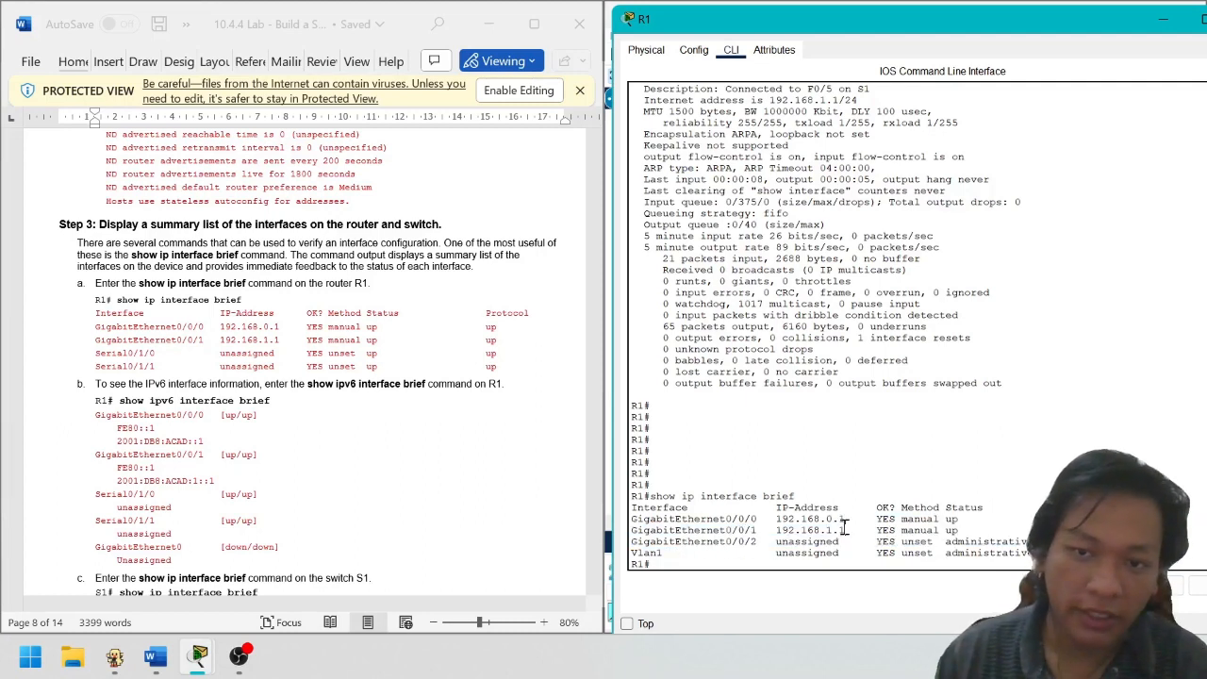
left_click_drag(947, 520, 1024, 529)
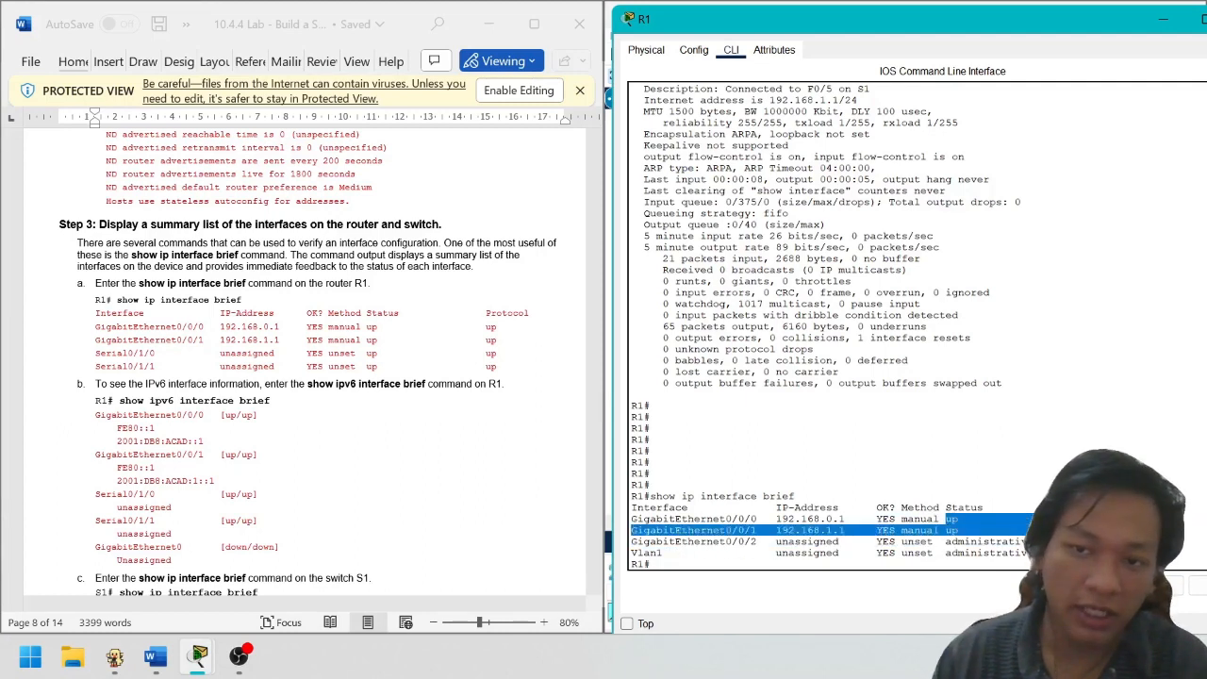
left_click(1075, 531)
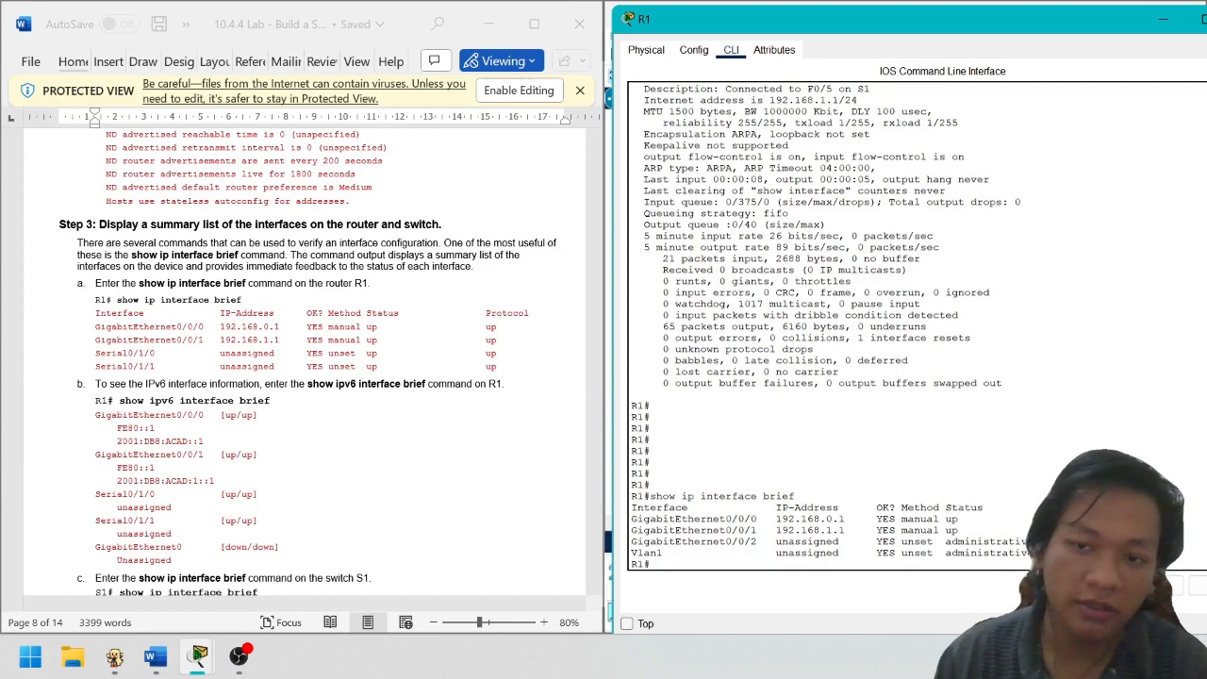
scroll(965, 551, "down", 1)
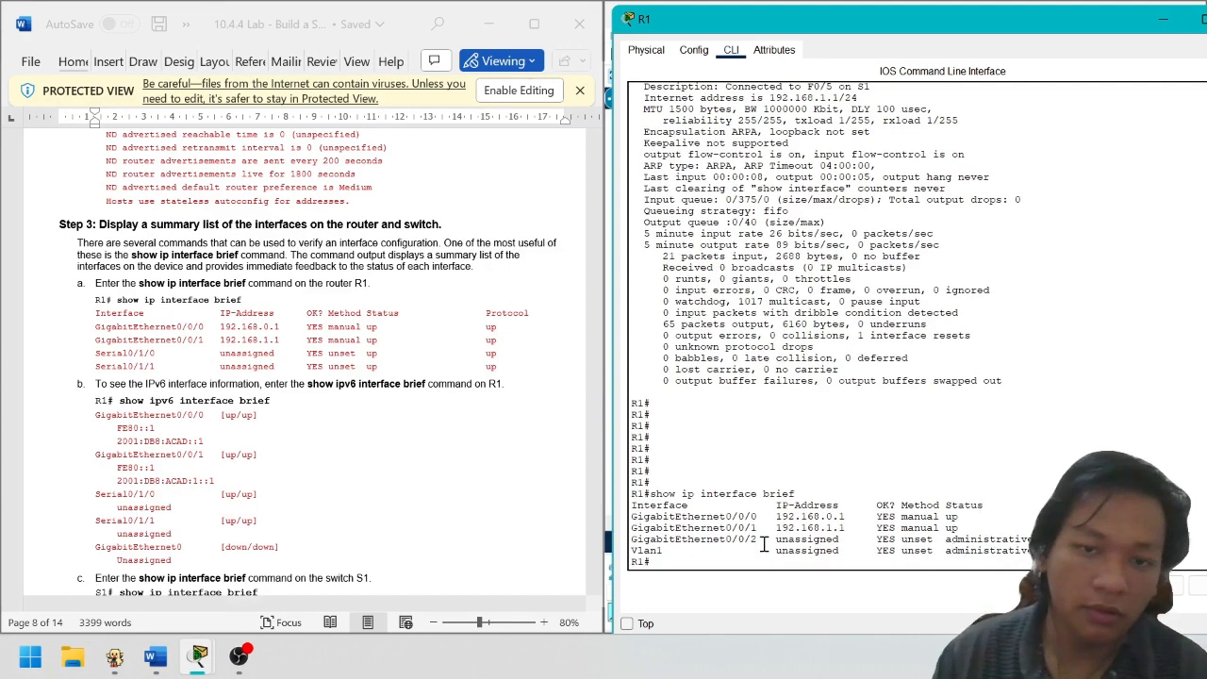
scroll(207, 458, "down", 1)
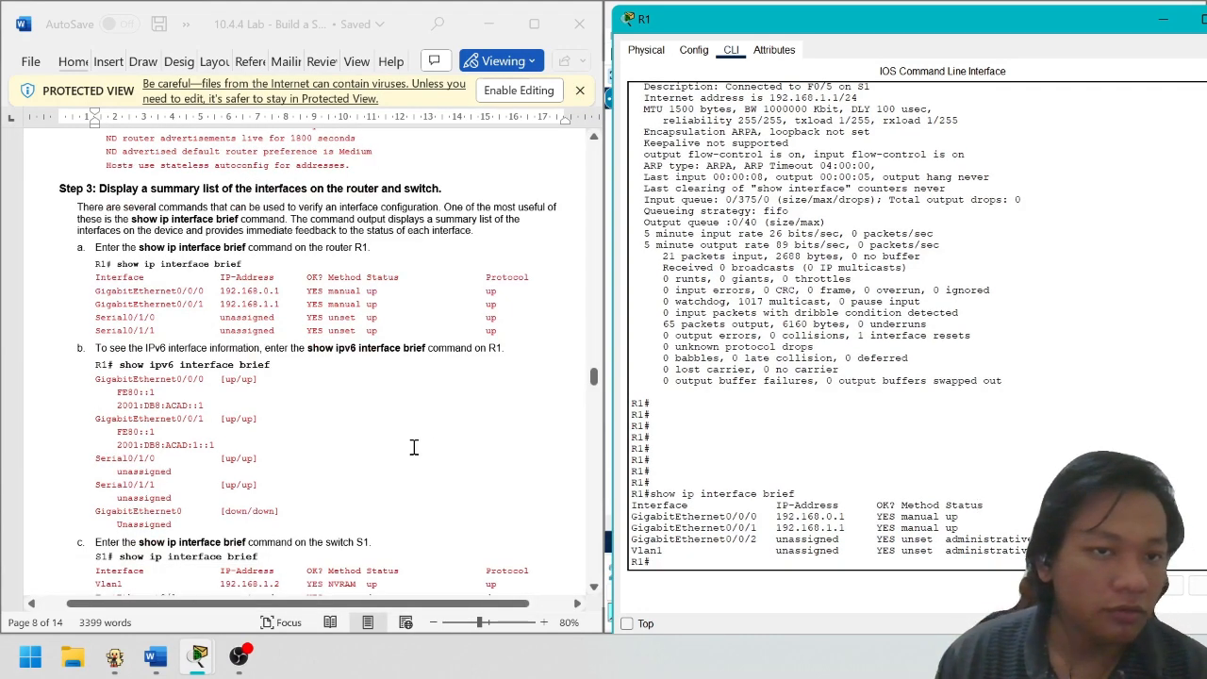
Run show ipv6 interface brief on R1 and mark GigabitEthernet0/0/0's IPv6 status and addresses
key("Up")
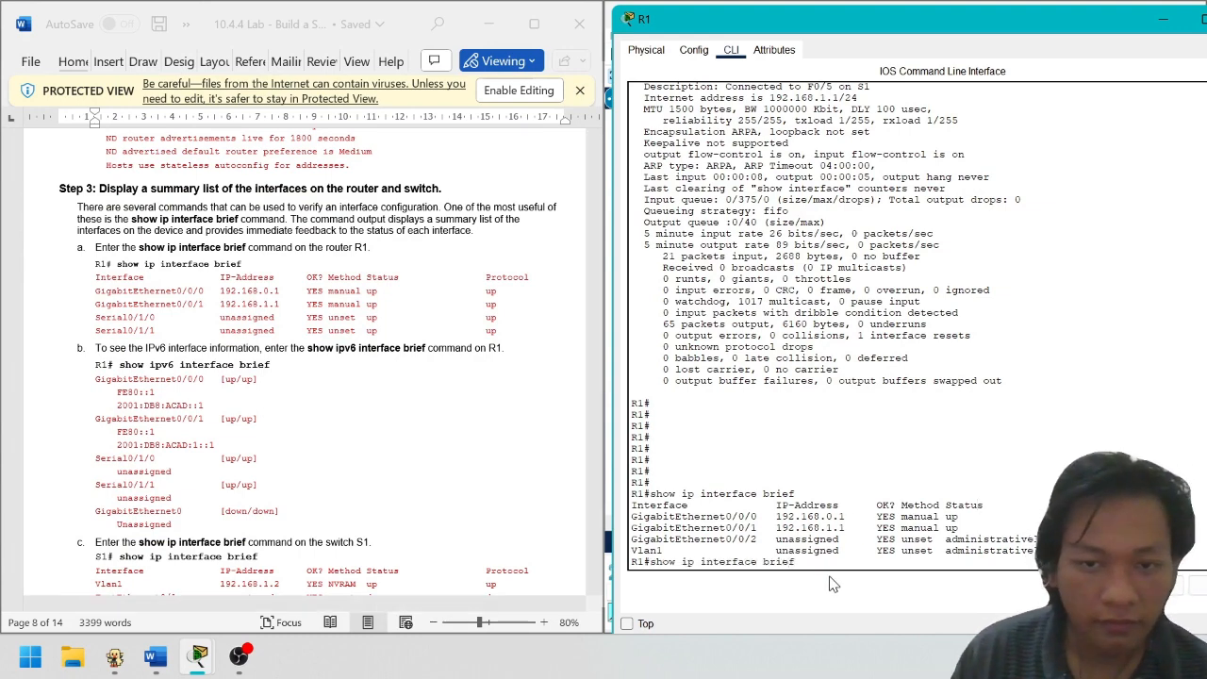
type("v6")
key("Return")
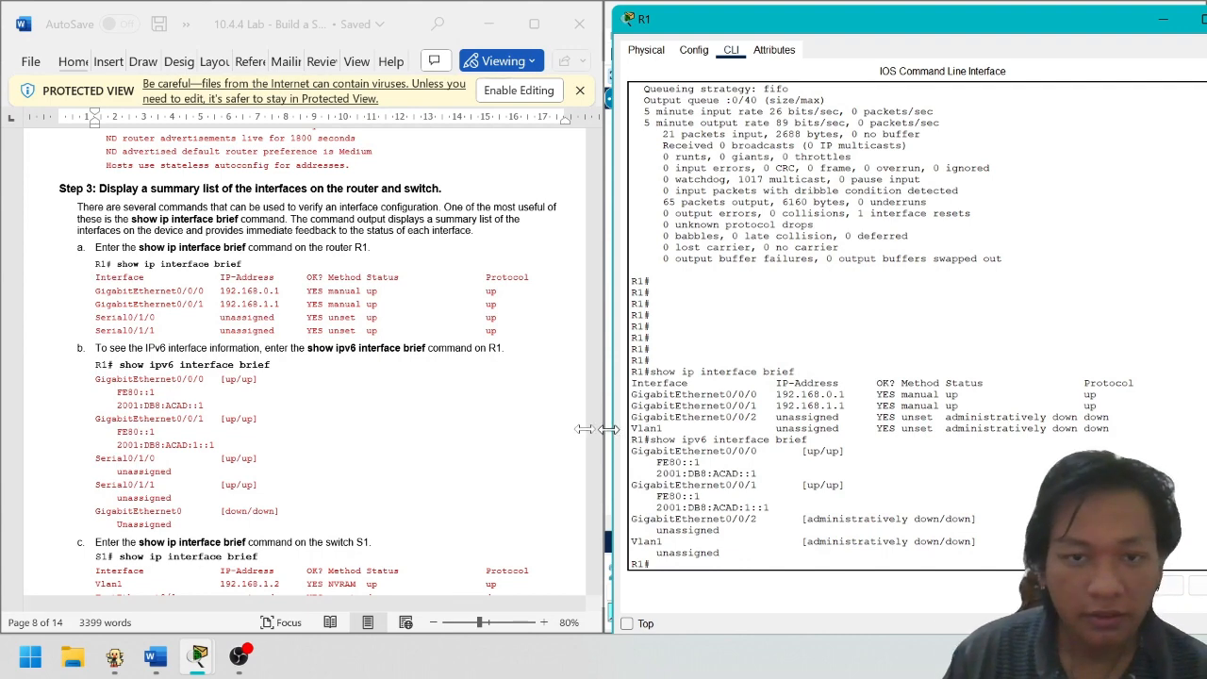
left_click_drag(609, 429, 496, 407)
left_click_drag(665, 492, 667, 448)
left_click(788, 534)
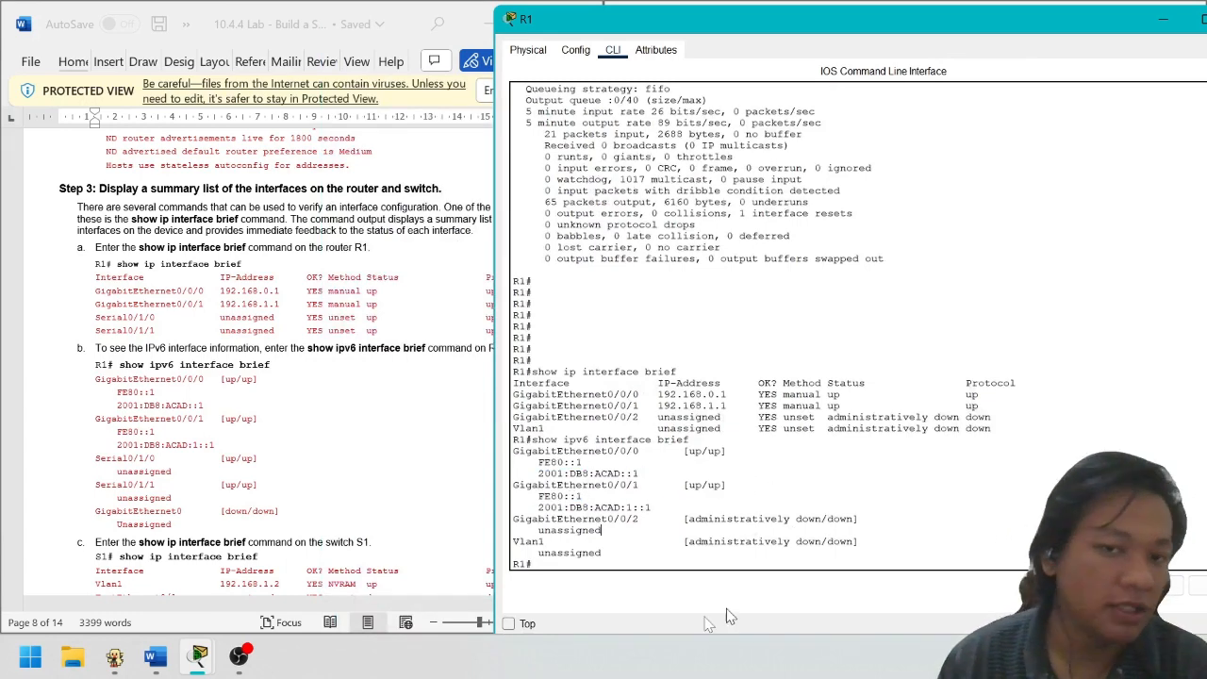
scroll(387, 462, "down", 5)
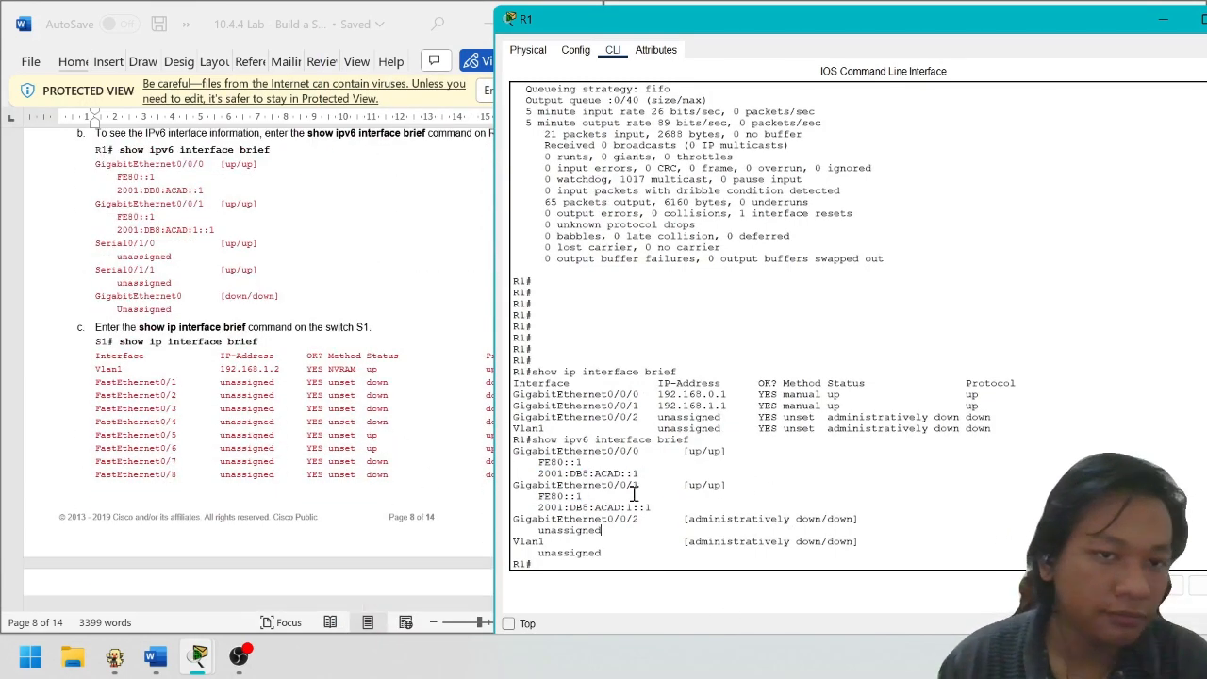
left_click_drag(1137, 26, 837, 91)
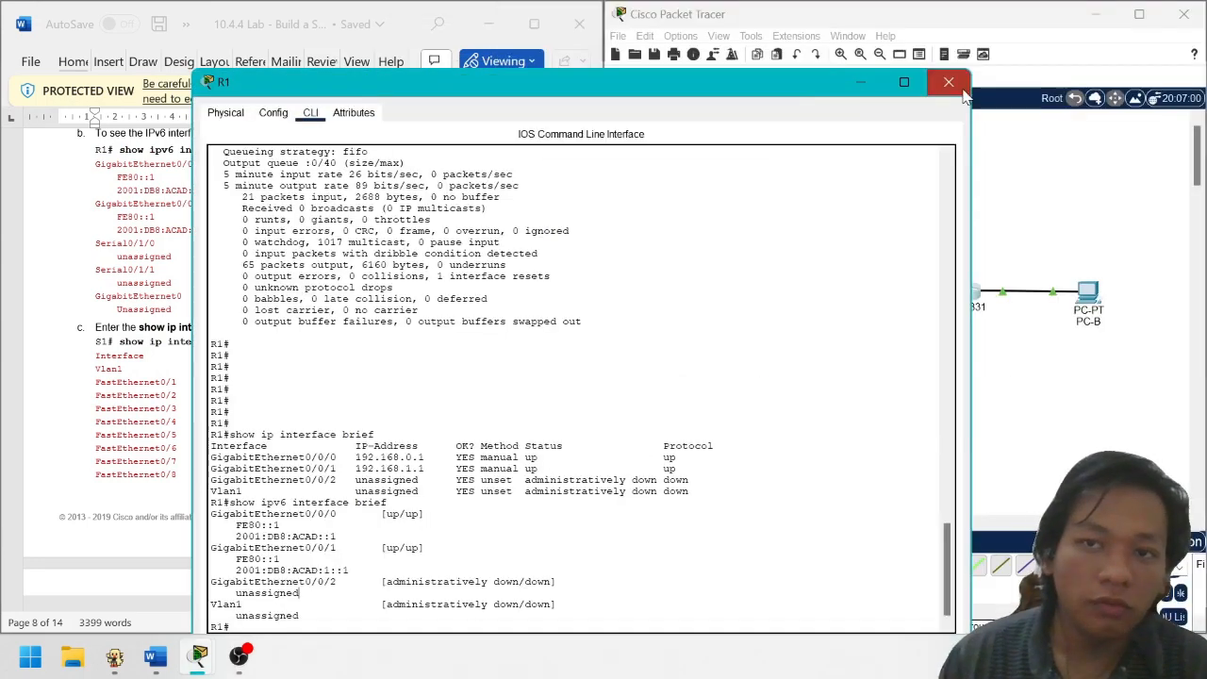
Close R1's window and run show ip interface brief on switch S1
left_click(949, 83)
left_click(809, 312)
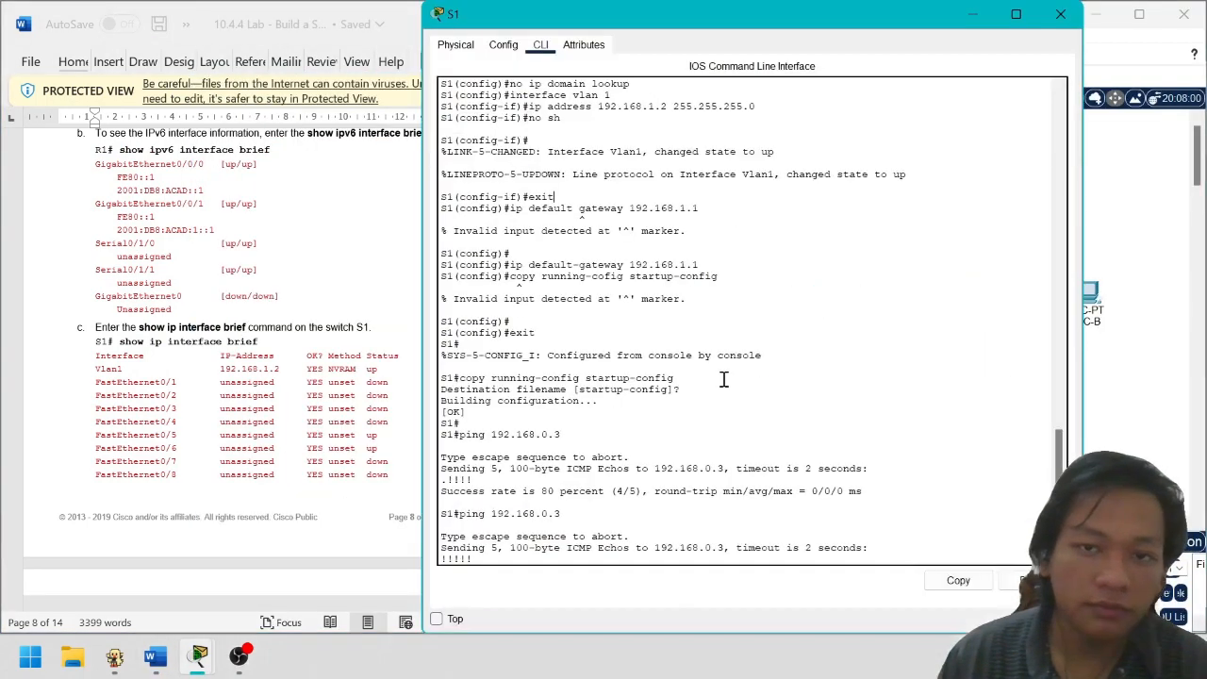
key("Return")
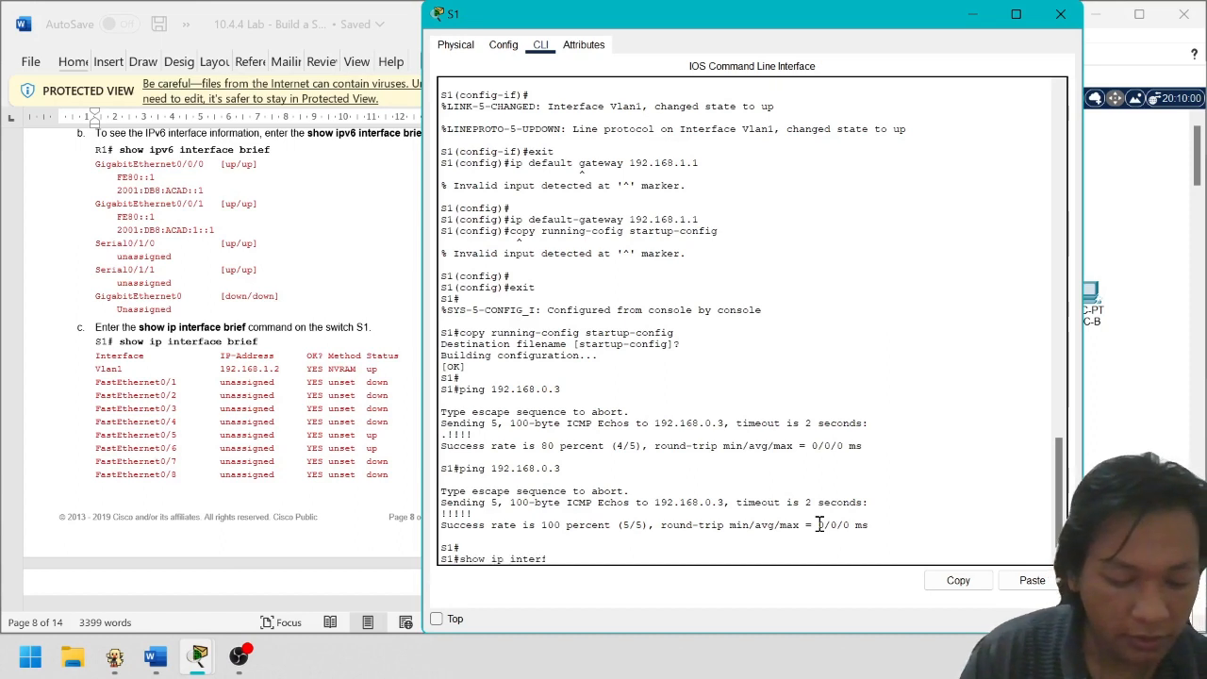
type("show ip interface brief\\")
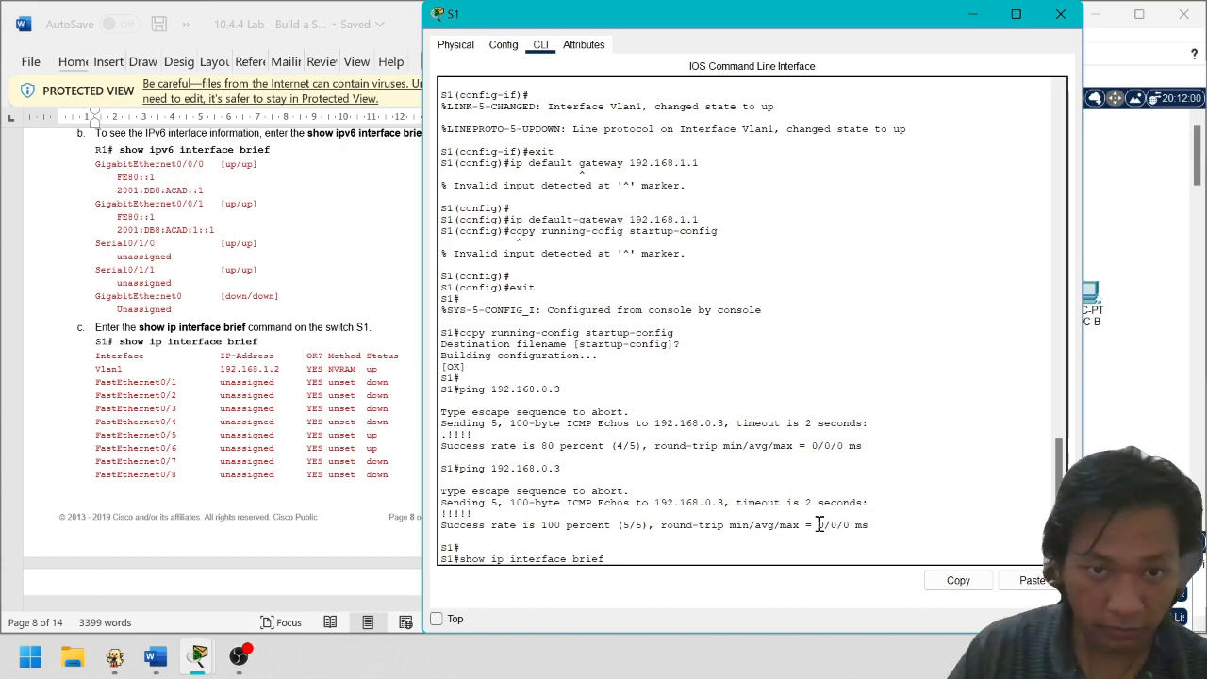
key("Return")
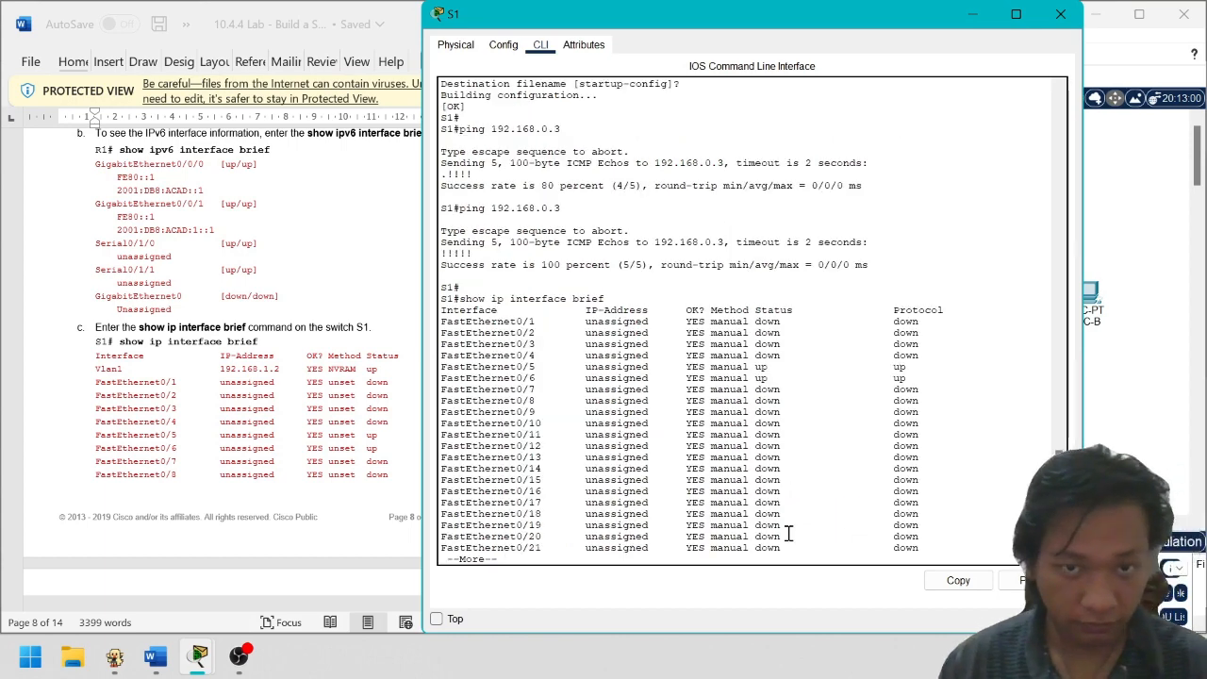
key("space")
key("Return")
key("Return")
key("Return")
key("Return")
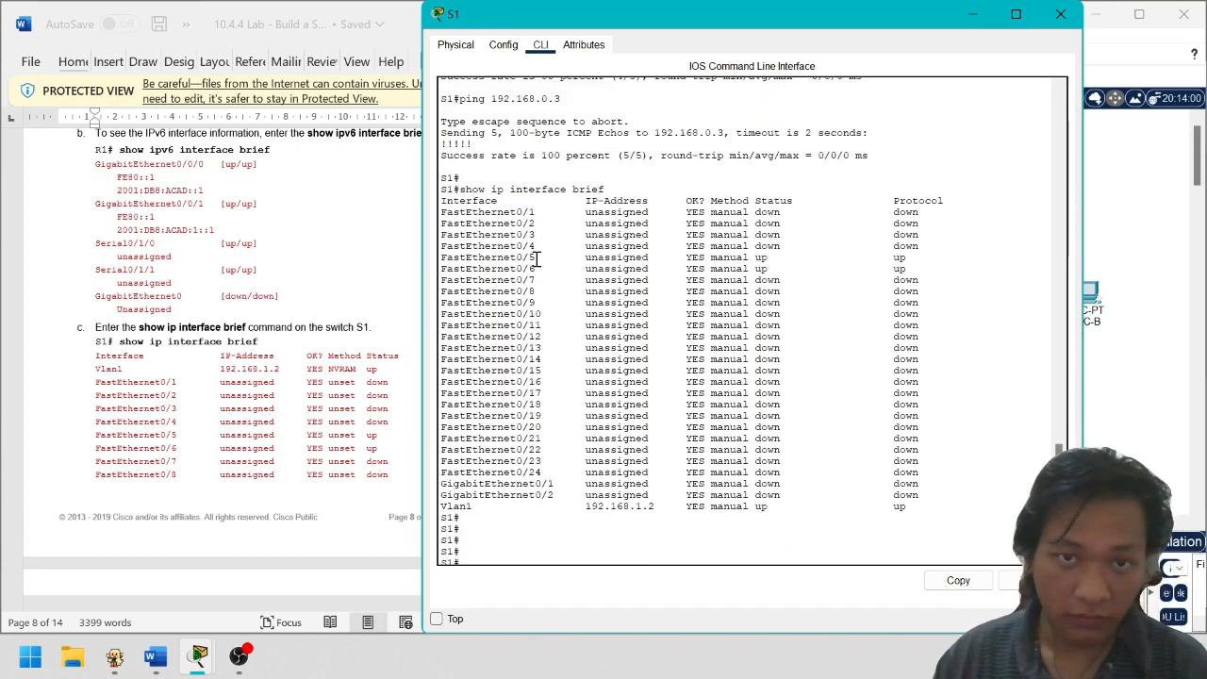
Mark S1's F0/5, F0/6 and Vlan1 192.168.1.2 rows, then close the S1 window
left_click_drag(904, 271, 519, 249)
left_click(519, 249)
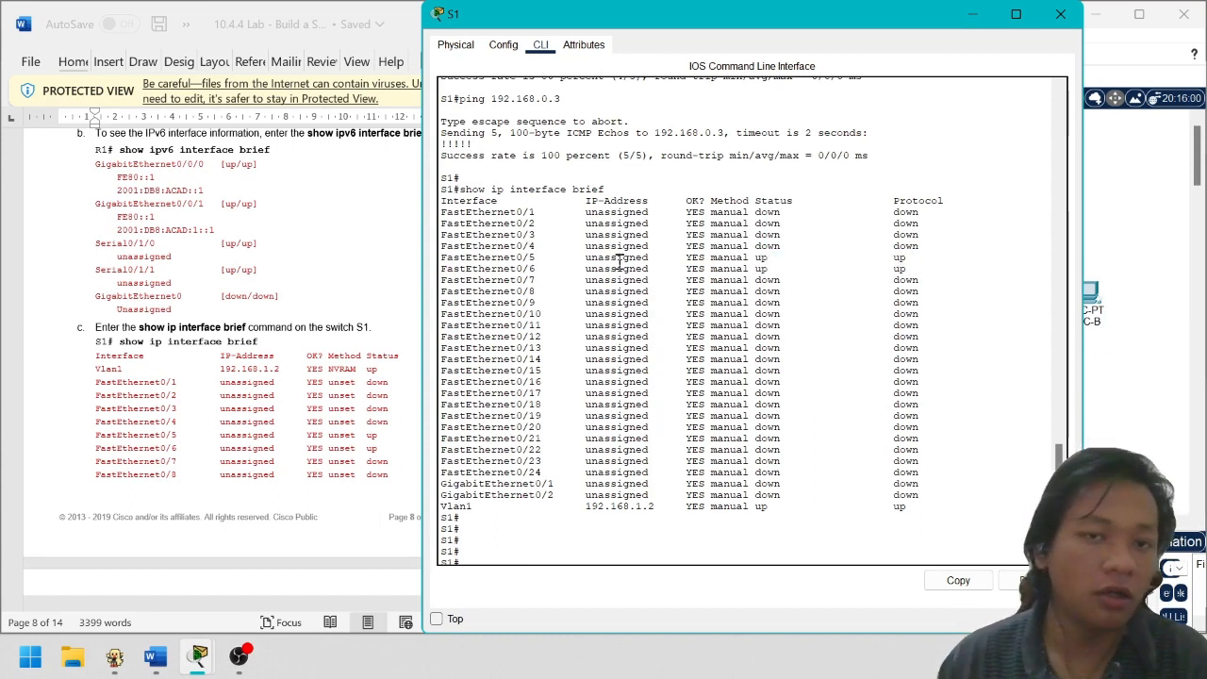
left_click_drag(497, 271, 665, 256)
left_click(941, 266)
left_click(929, 287)
left_click_drag(471, 506, 706, 506)
left_click(922, 516)
left_click_drag(920, 505, 528, 496)
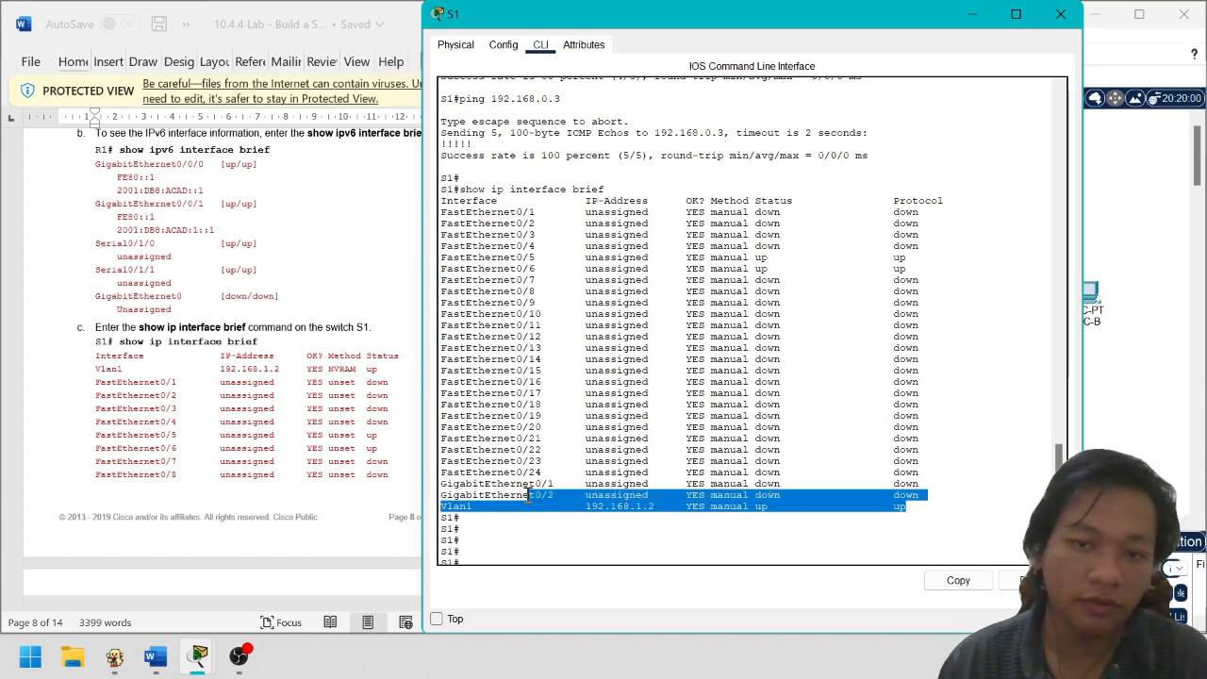
left_click(913, 499)
left_click_drag(954, 483, 425, 203)
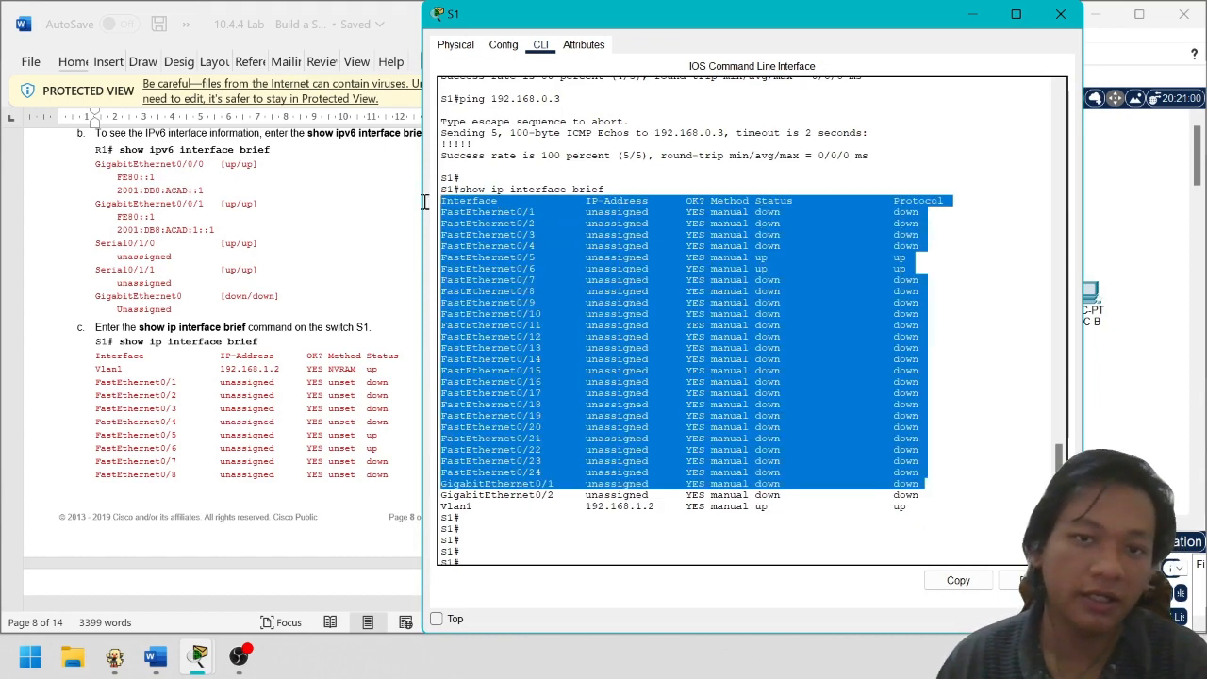
left_click(1060, 13)
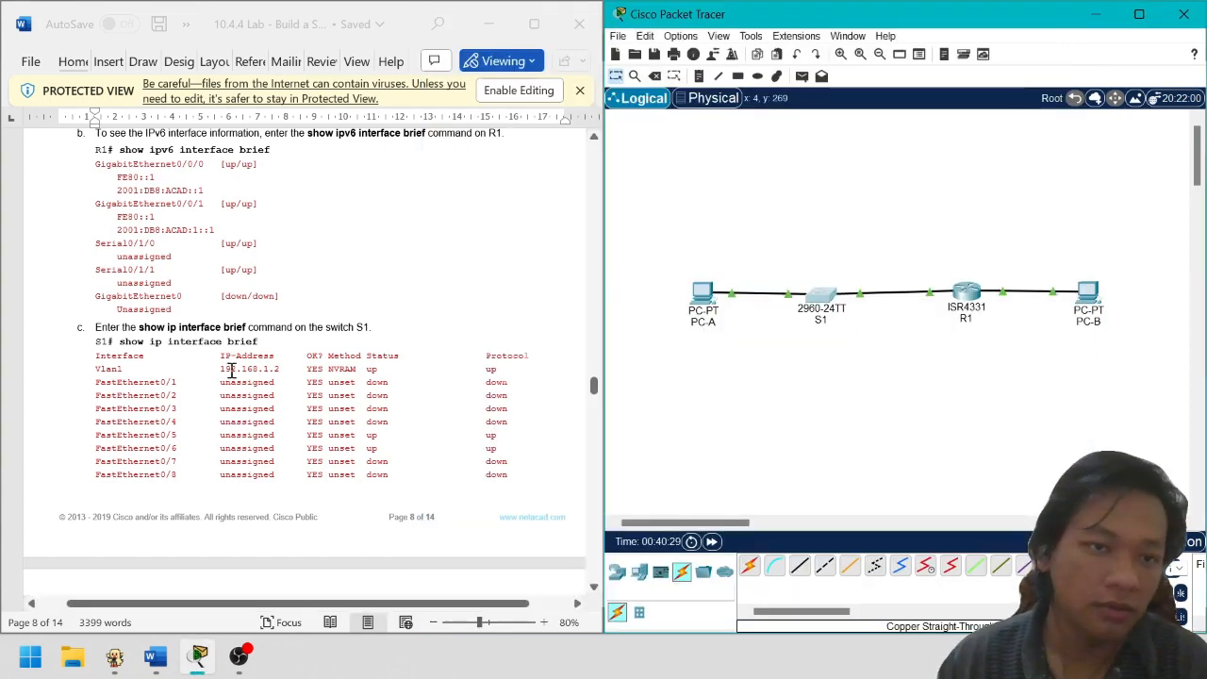
Mark G0/0/1 in Reflection Question 1 on page 9, then reopen R1's command line
scroll(231, 370, "down", 10)
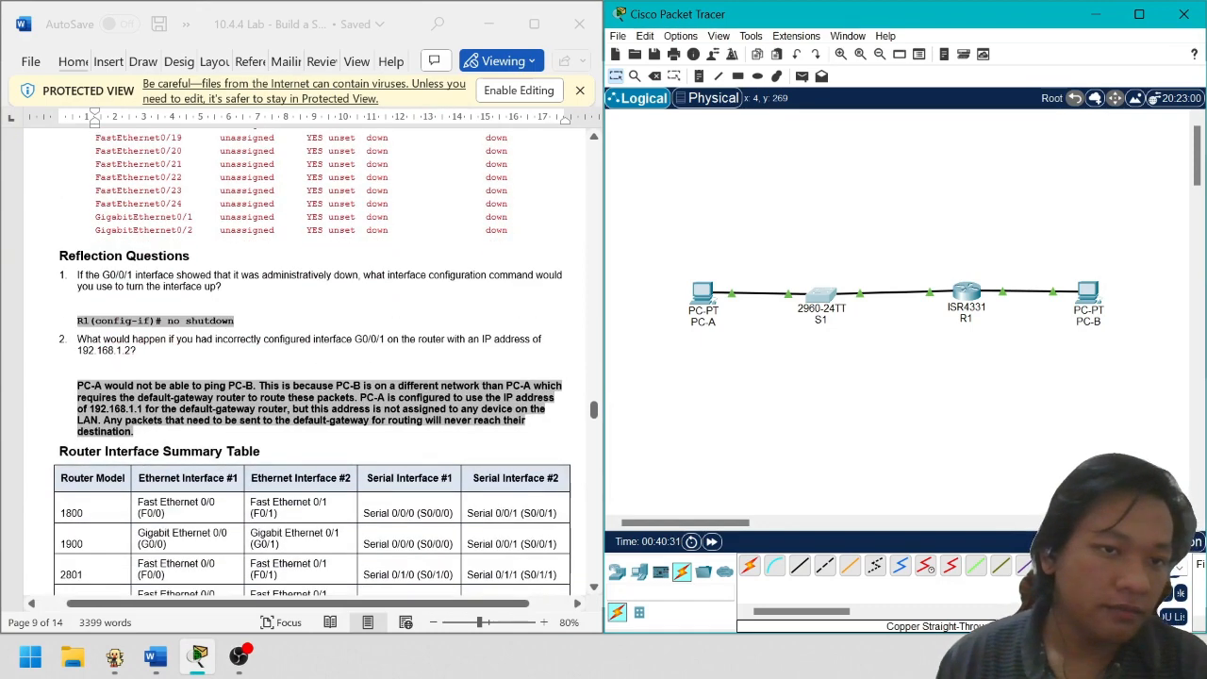
left_click(195, 302)
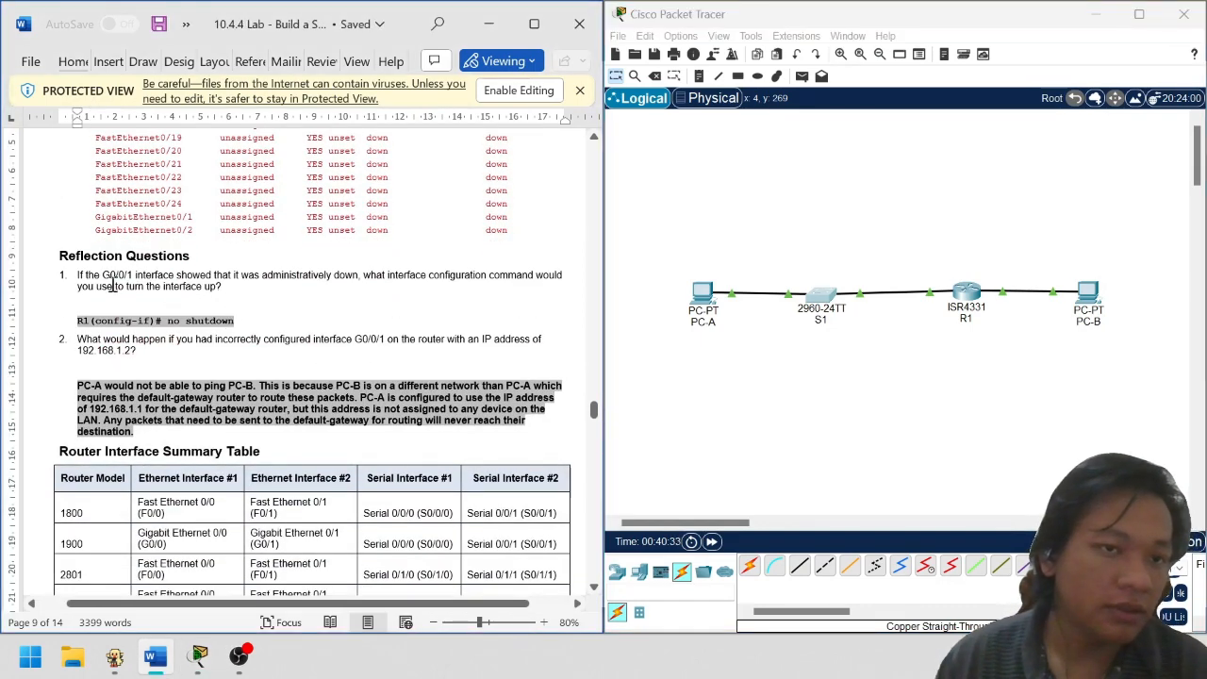
scroll(187, 289, "up", 3)
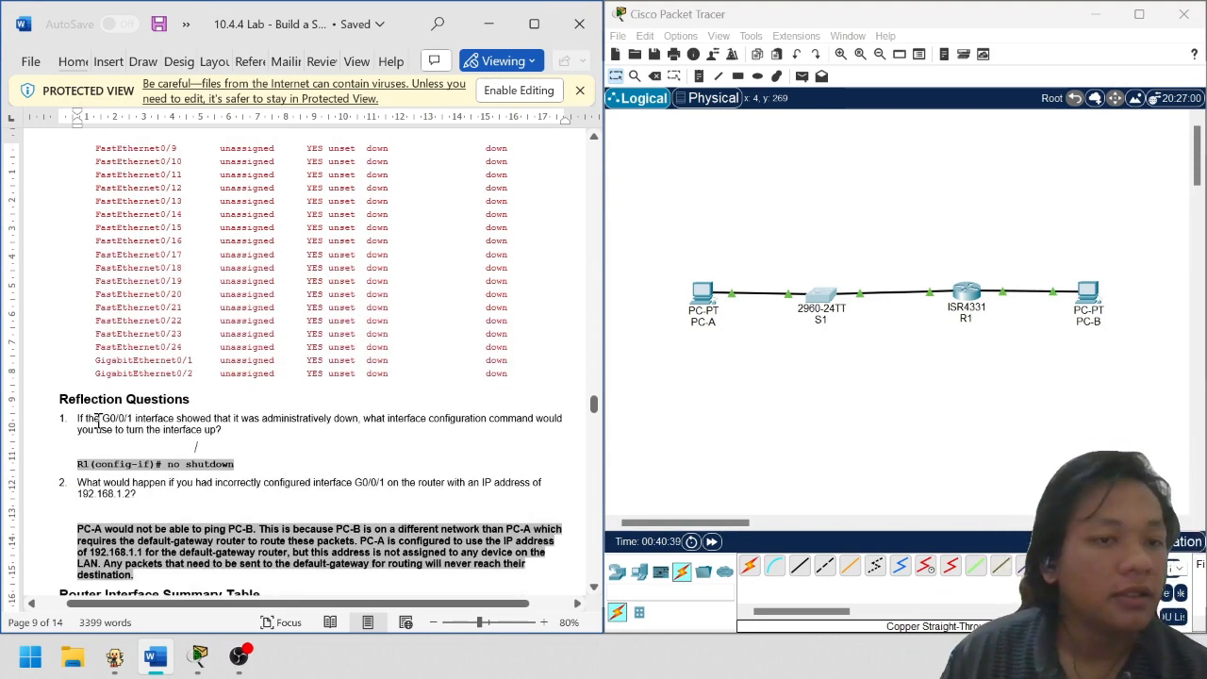
left_click_drag(100, 418, 143, 418)
left_click(1042, 314)
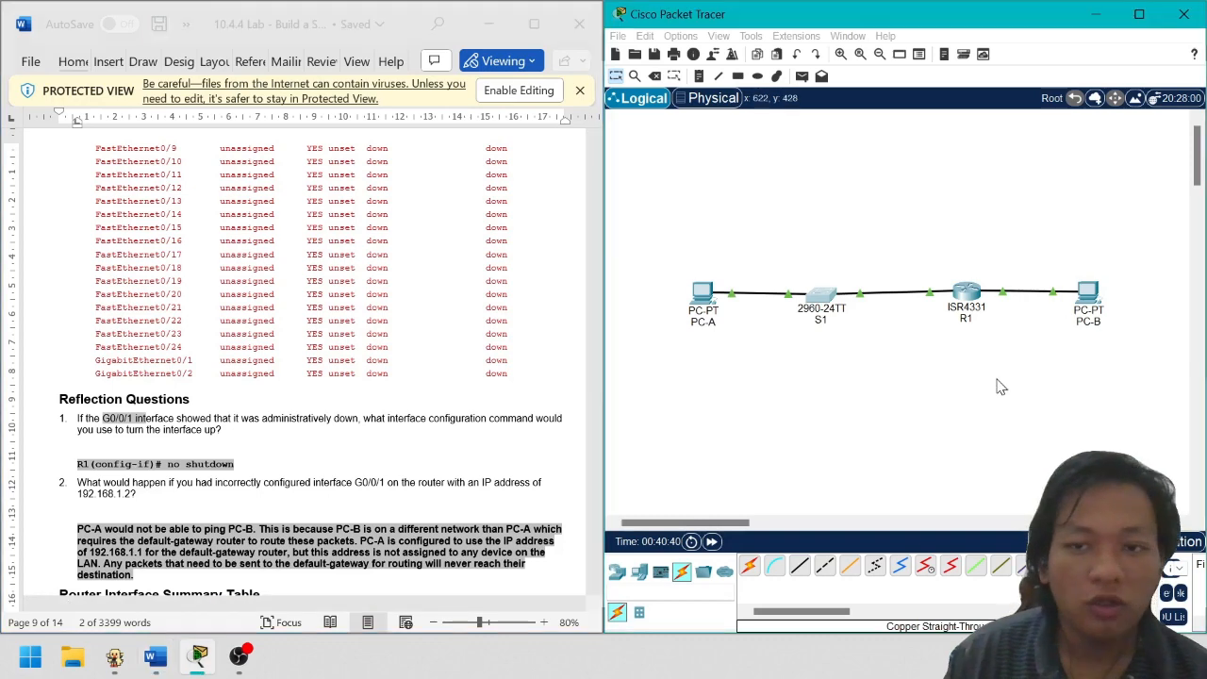
left_click(982, 295)
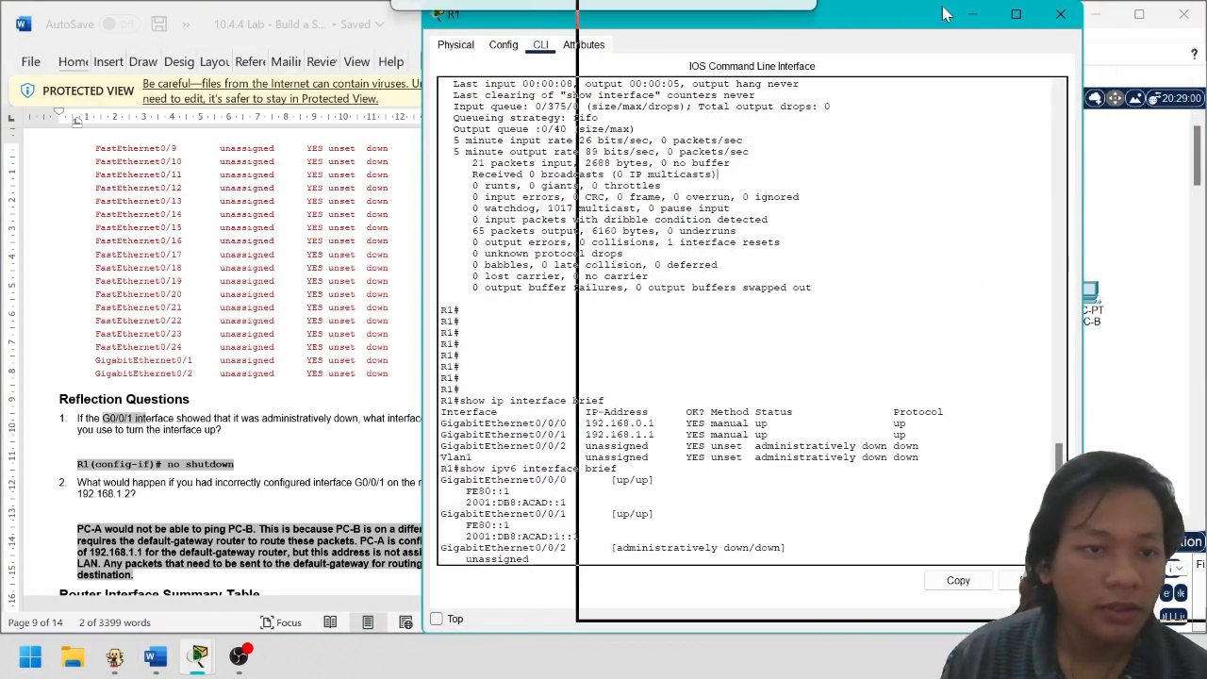
Mark GigabitEthernet0/0/1 as up and GigabitEthernet0/0/2 as unassigned, administratively down in R1's summary
left_click_drag(957, 16, 965, 17)
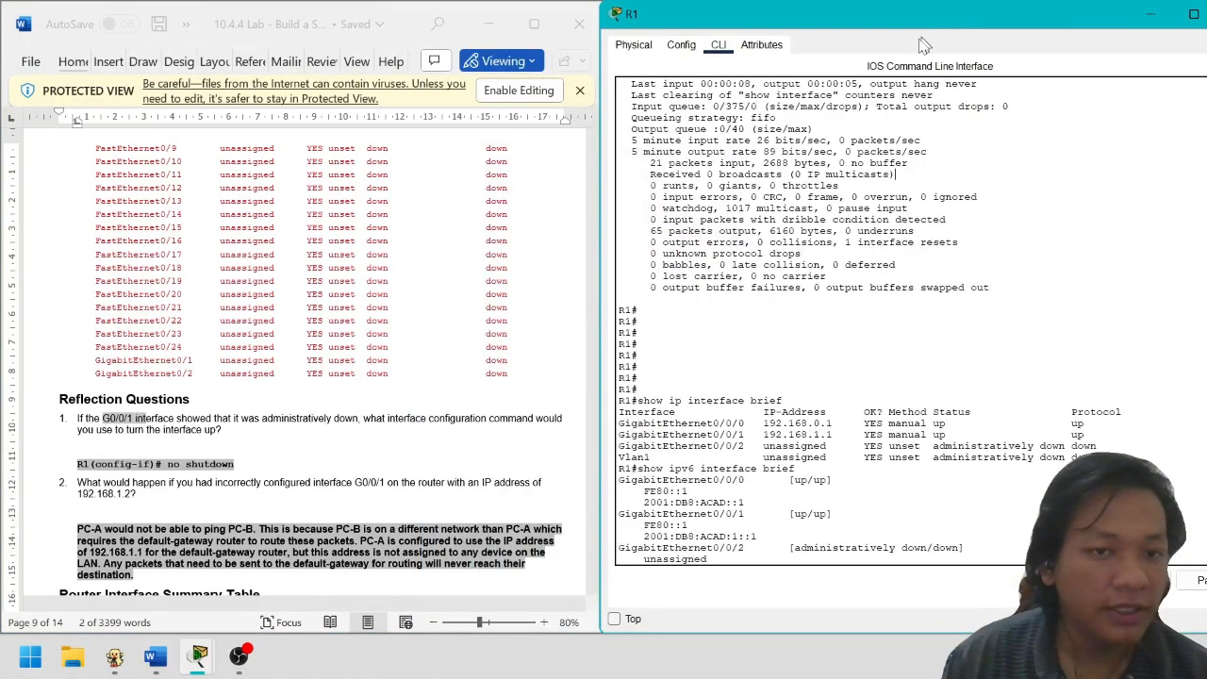
scroll(924, 469, "down", 1)
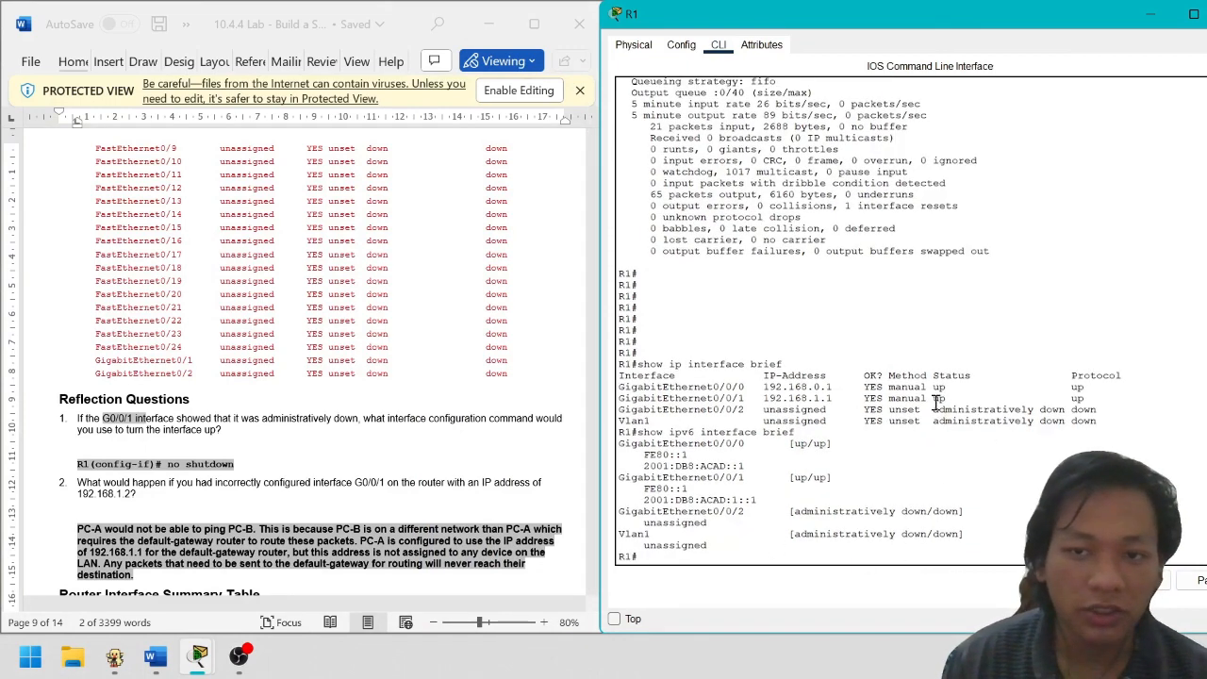
left_click_drag(934, 400, 967, 399)
left_click(975, 399)
left_click_drag(802, 416, 1067, 411)
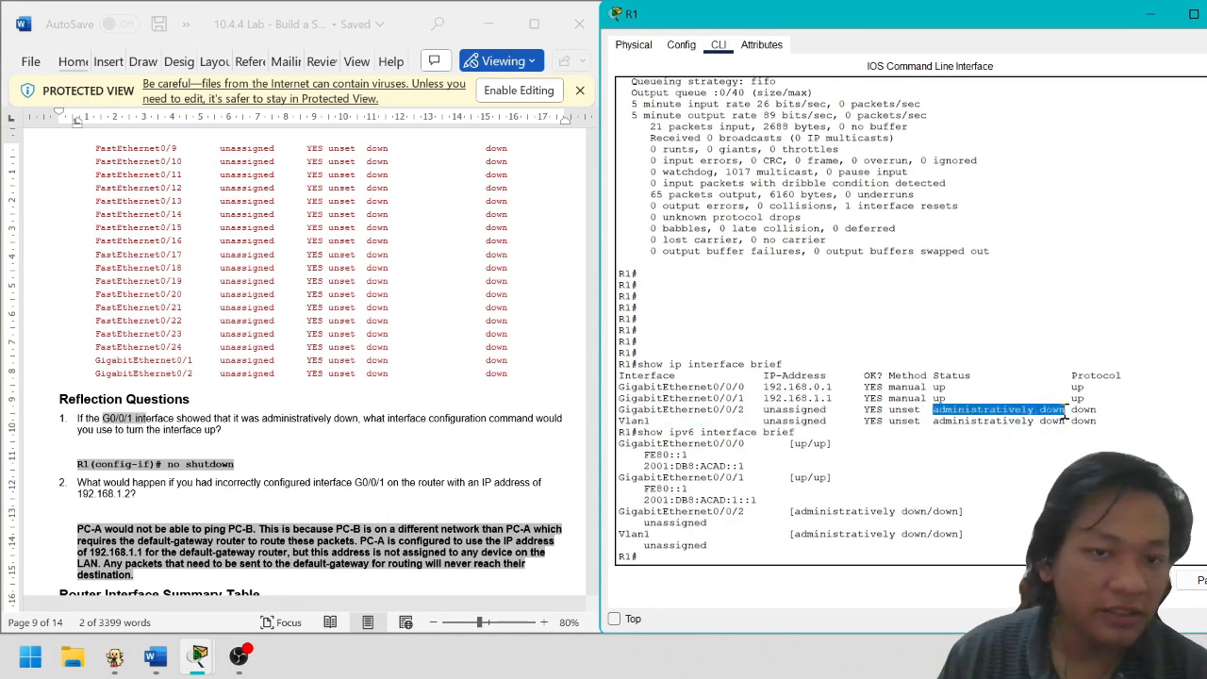
left_click(1015, 421)
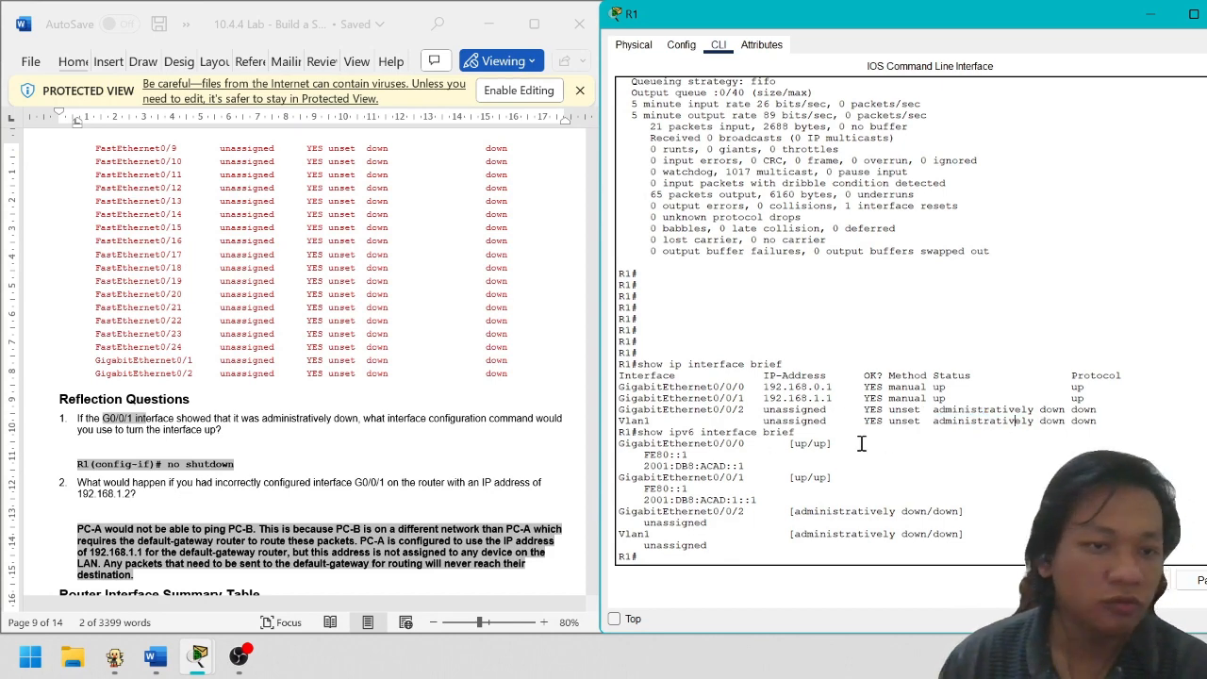
scroll(887, 438, "up", 10)
scroll(917, 434, "down", 10)
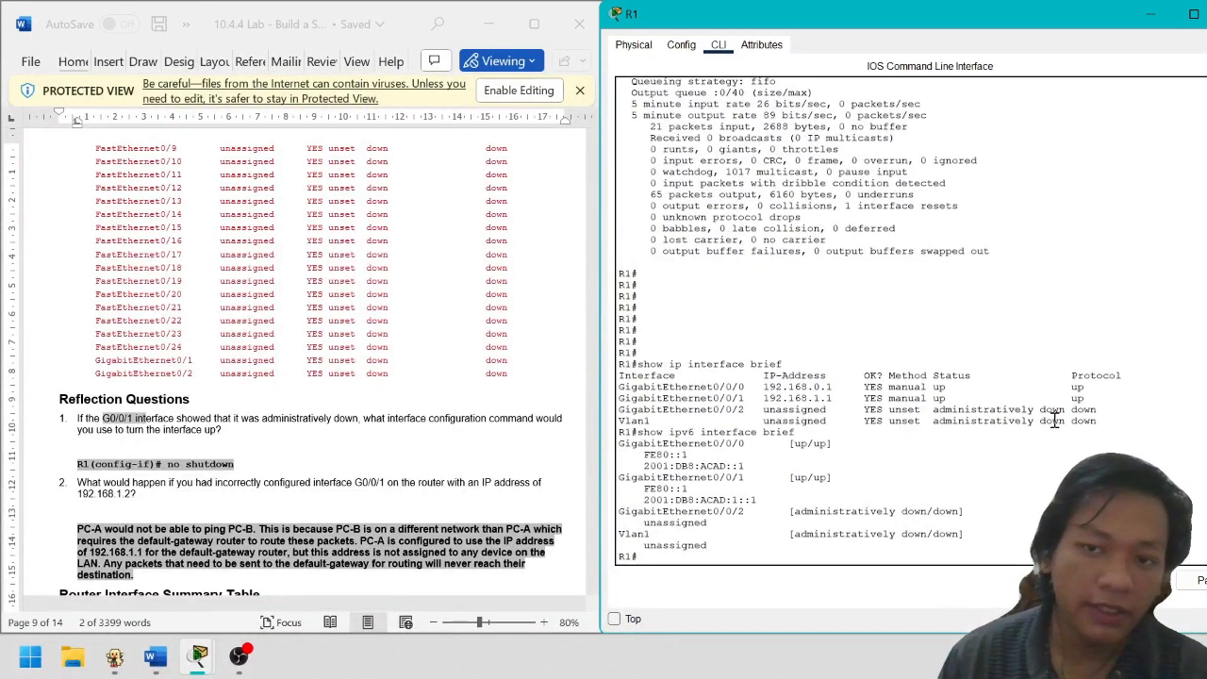
left_click_drag(1054, 421, 872, 419)
left_click(983, 435)
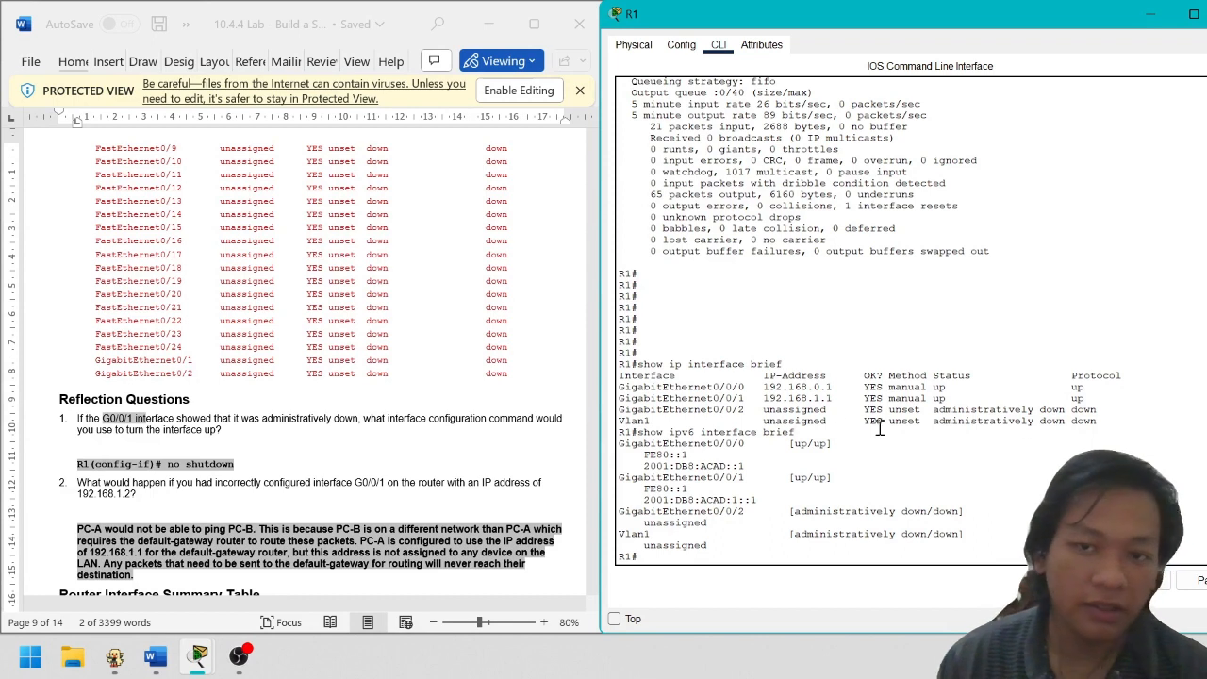
Mark the GigabitEthernet0/0/0 and 0/0/1 rows and the Vlan1 row in R1's summaries
left_click_drag(696, 388, 698, 398)
left_click(701, 399)
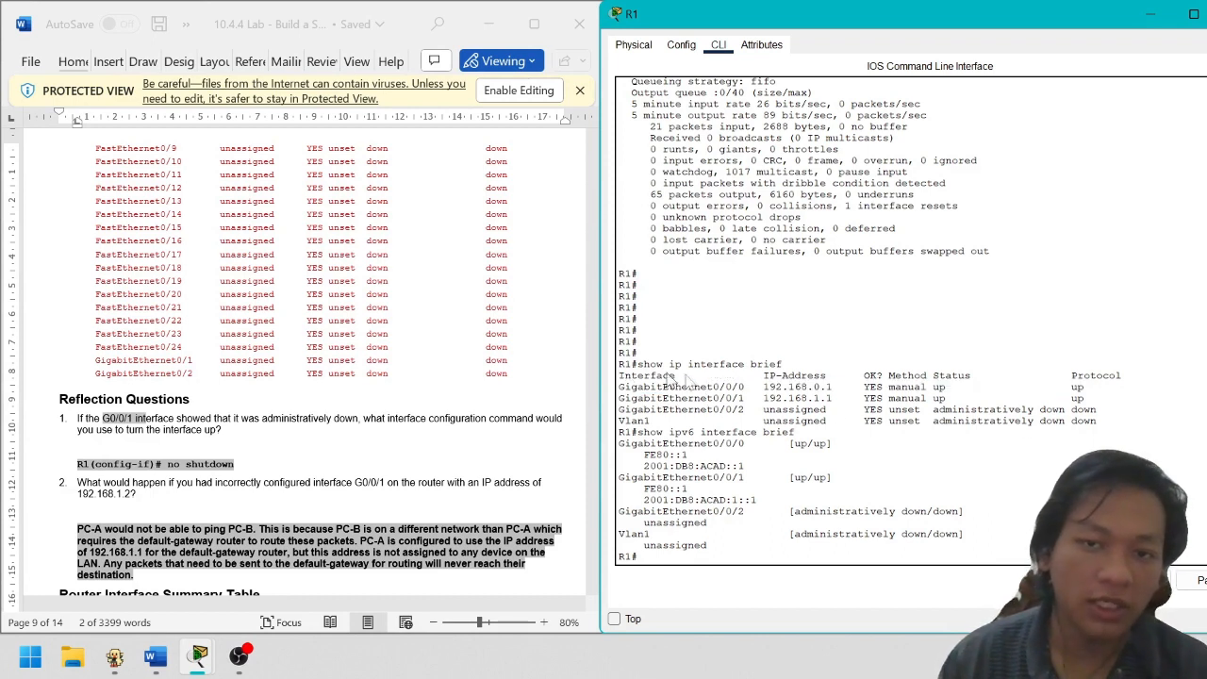
left_click_drag(848, 400, 800, 386)
left_click(800, 387)
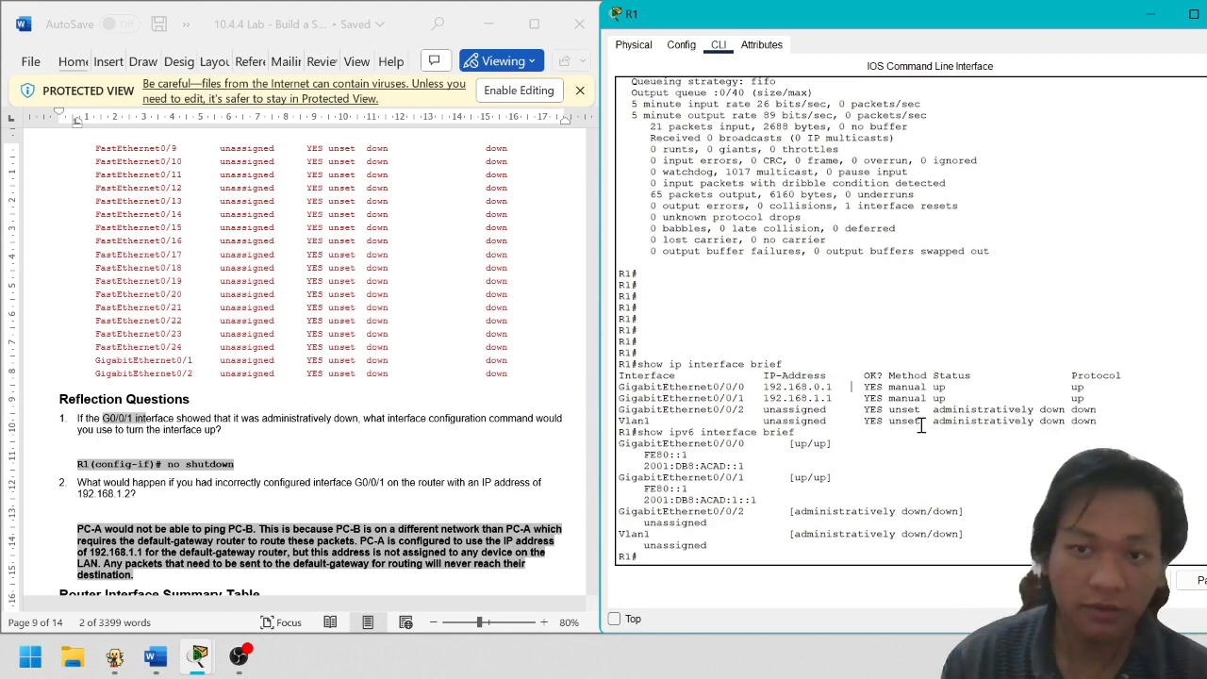
left_click_drag(832, 421, 913, 434)
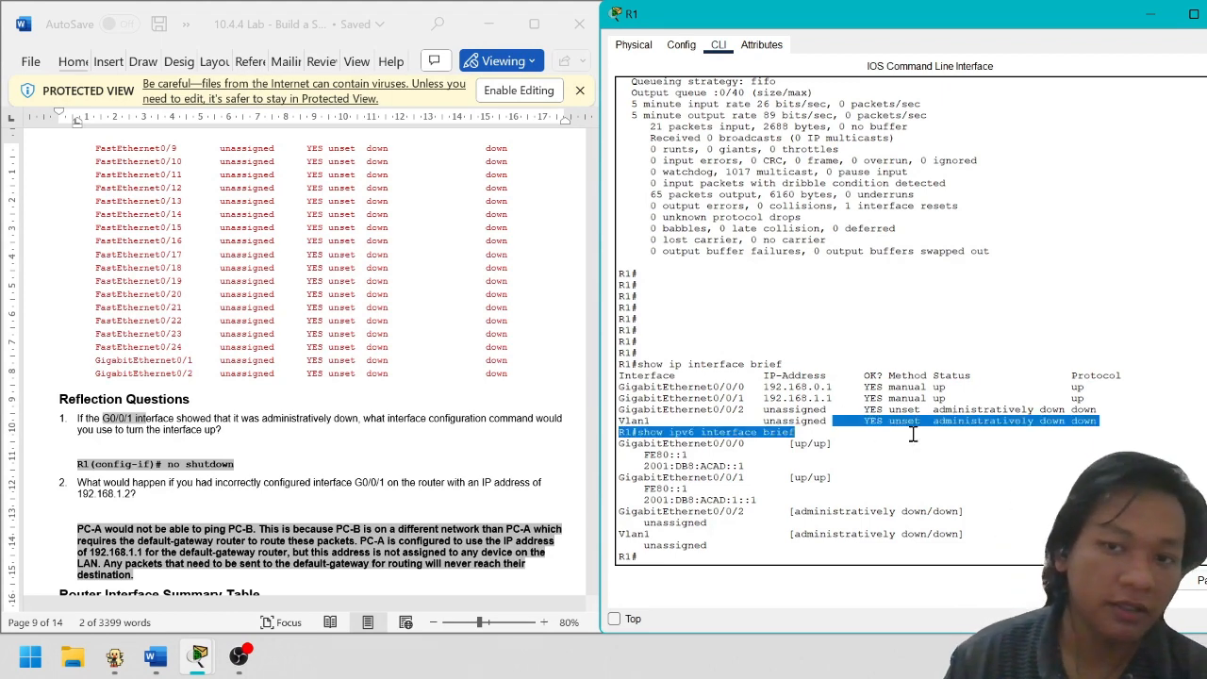
left_click(971, 404)
scroll(223, 407, "down", 1)
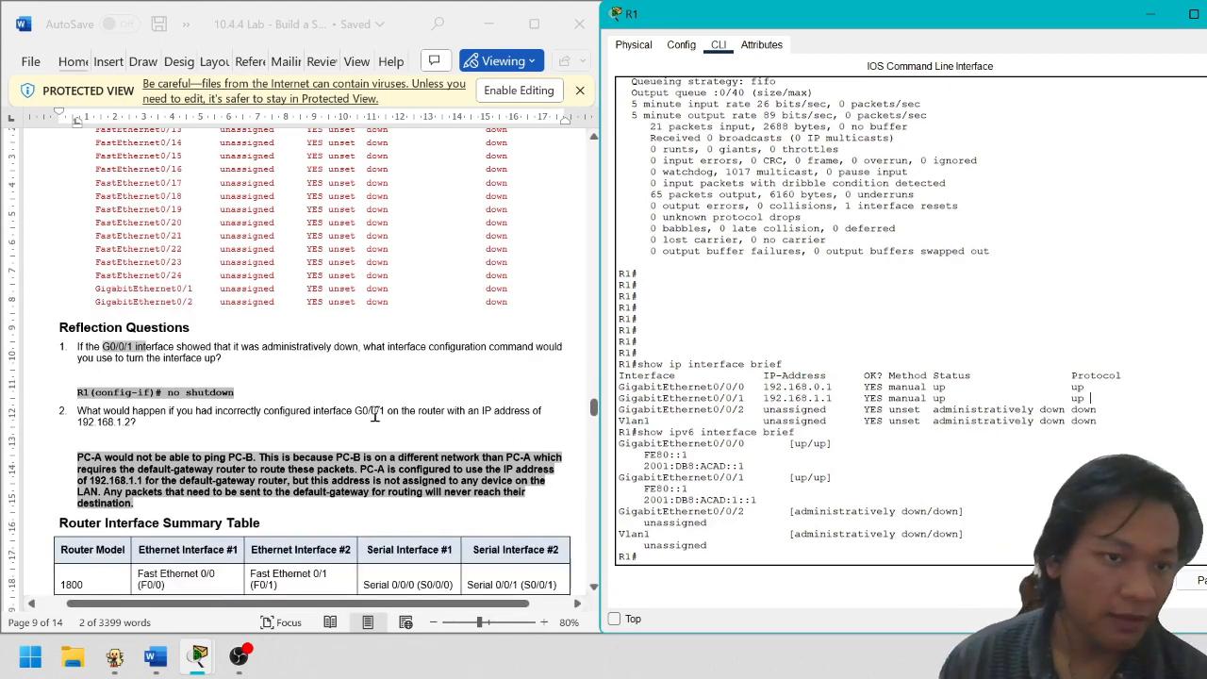
scroll(223, 408, "down", 1)
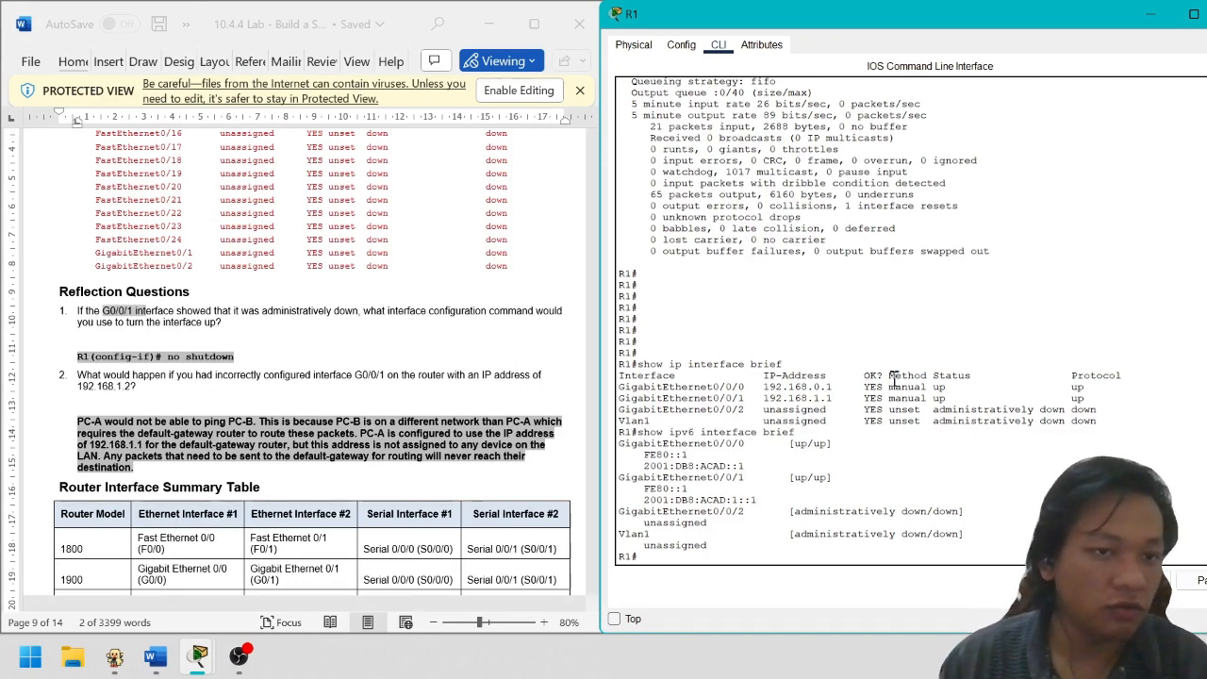
scroll(886, 382, "up", 20)
Highlight G0/0/1's address 192.168.1.1/24 and move R1's window aside
scroll(887, 382, "up", 3)
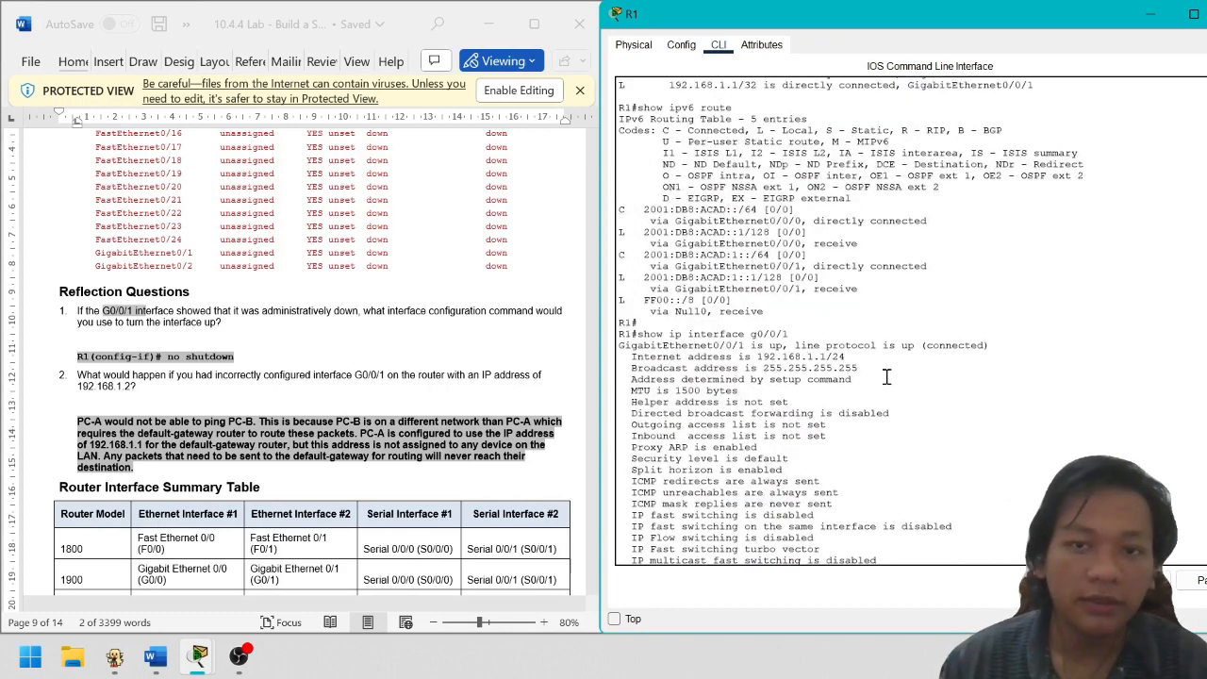
left_click_drag(847, 358, 636, 356)
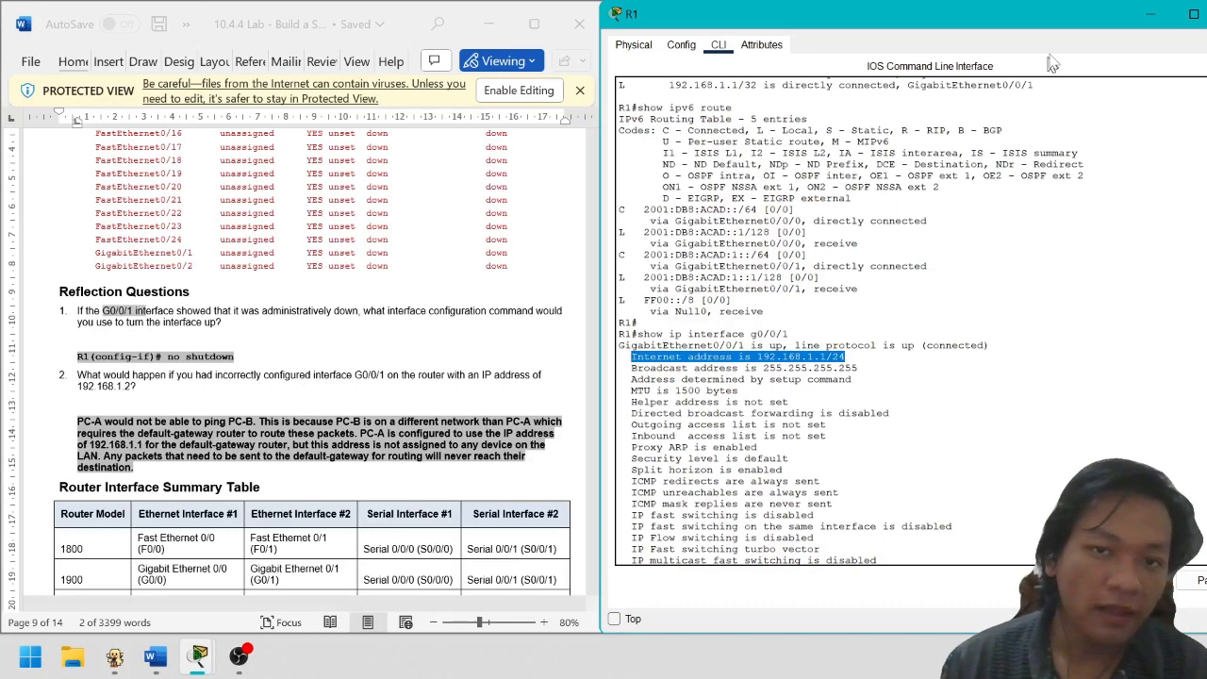
left_click_drag(1075, 18, 1004, 57)
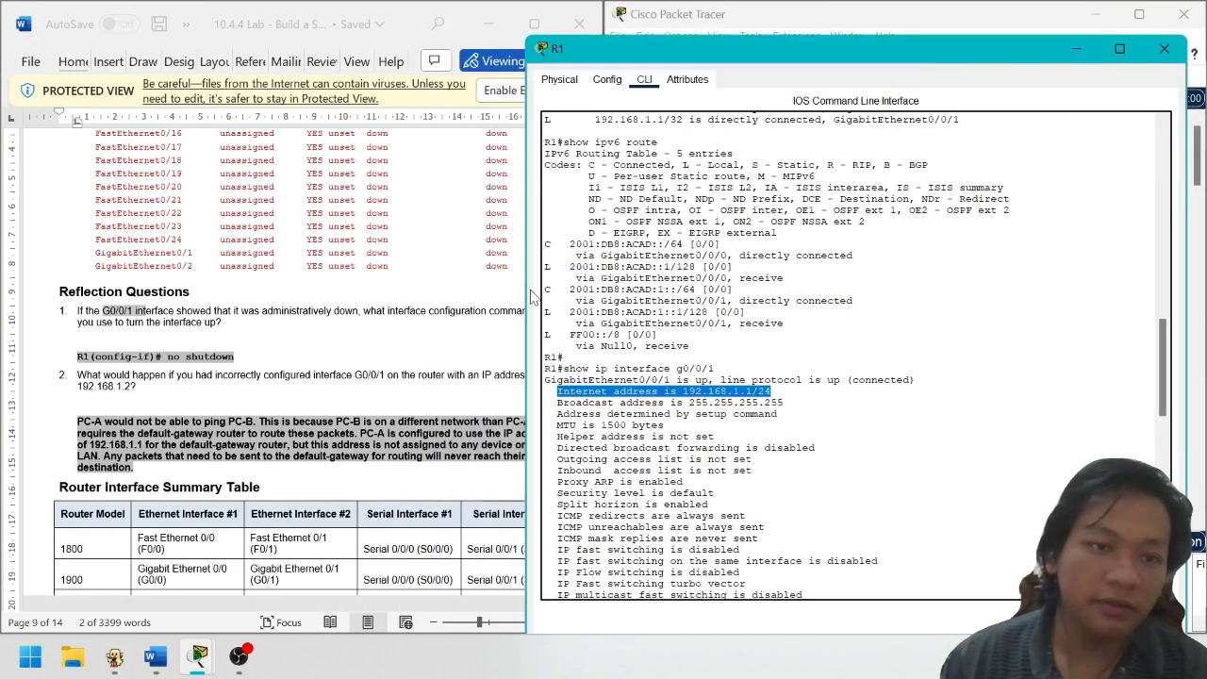
left_click_drag(858, 57, 384, 29)
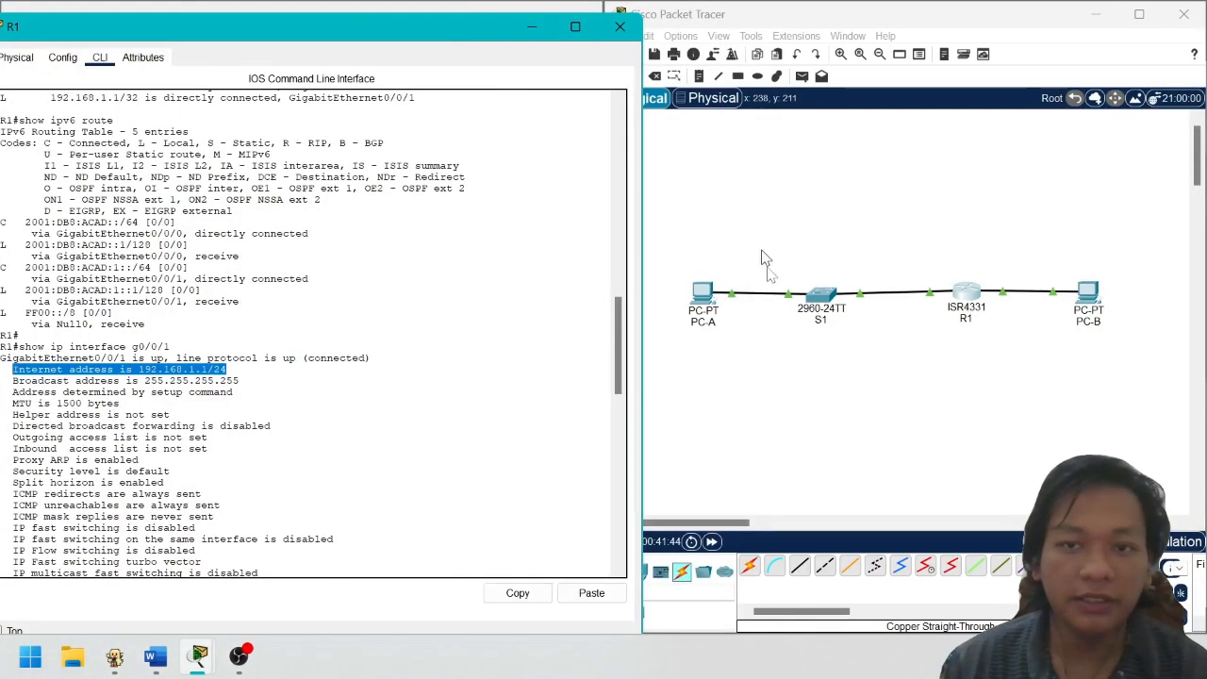
Select PC-A, S1 and PC-B on the topology, then open PC-B's device window
left_click(670, 210)
left_click_drag(669, 209, 897, 442)
left_click_drag(1026, 191, 1171, 398)
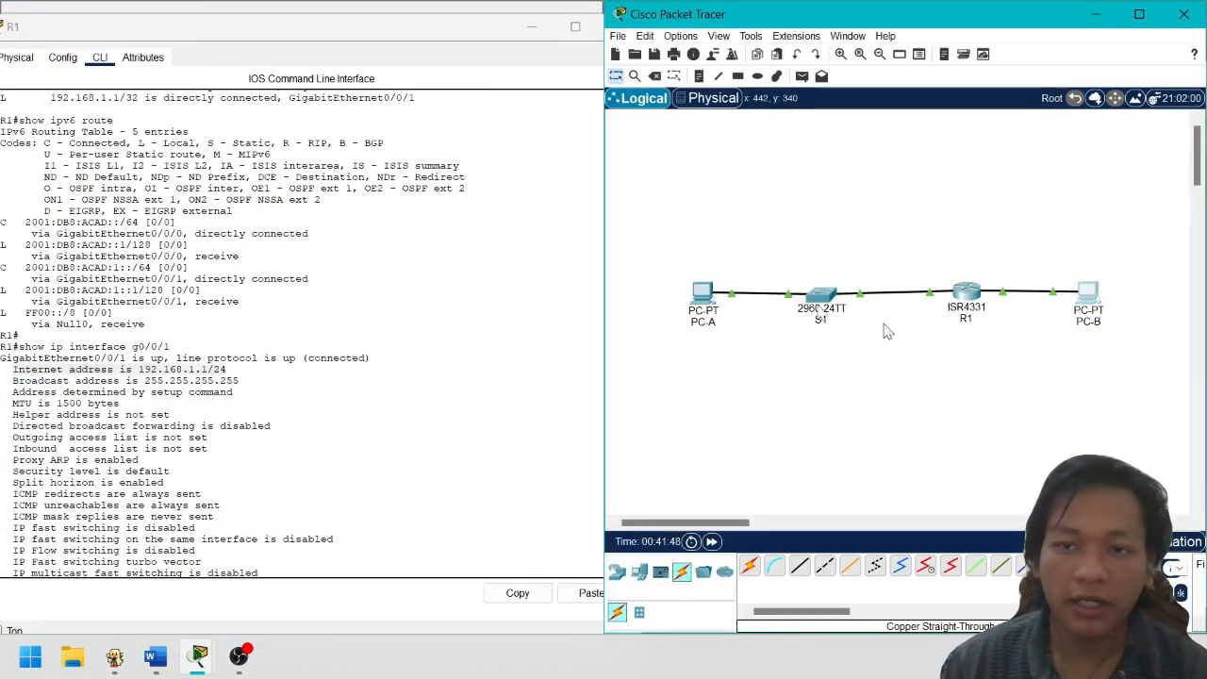
left_click_drag(636, 215, 939, 445)
left_click(1026, 459)
left_click_drag(633, 201, 902, 469)
left_click_drag(1018, 200, 1147, 429)
left_click(1045, 459)
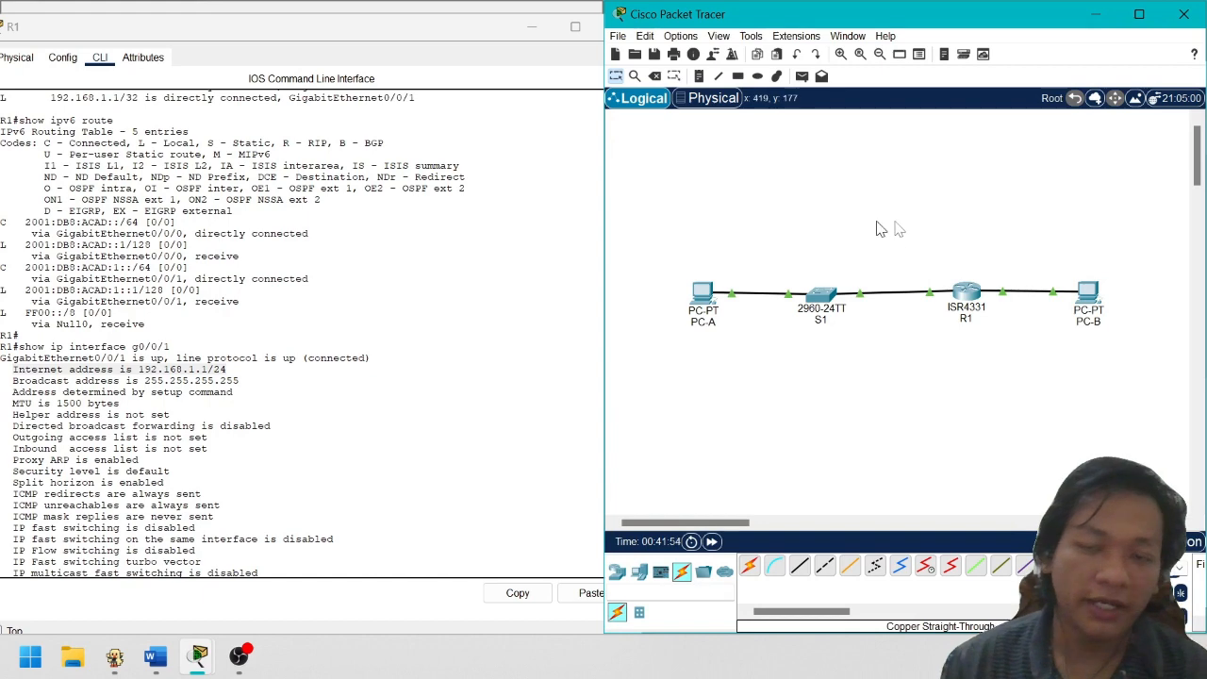
left_click(1096, 293)
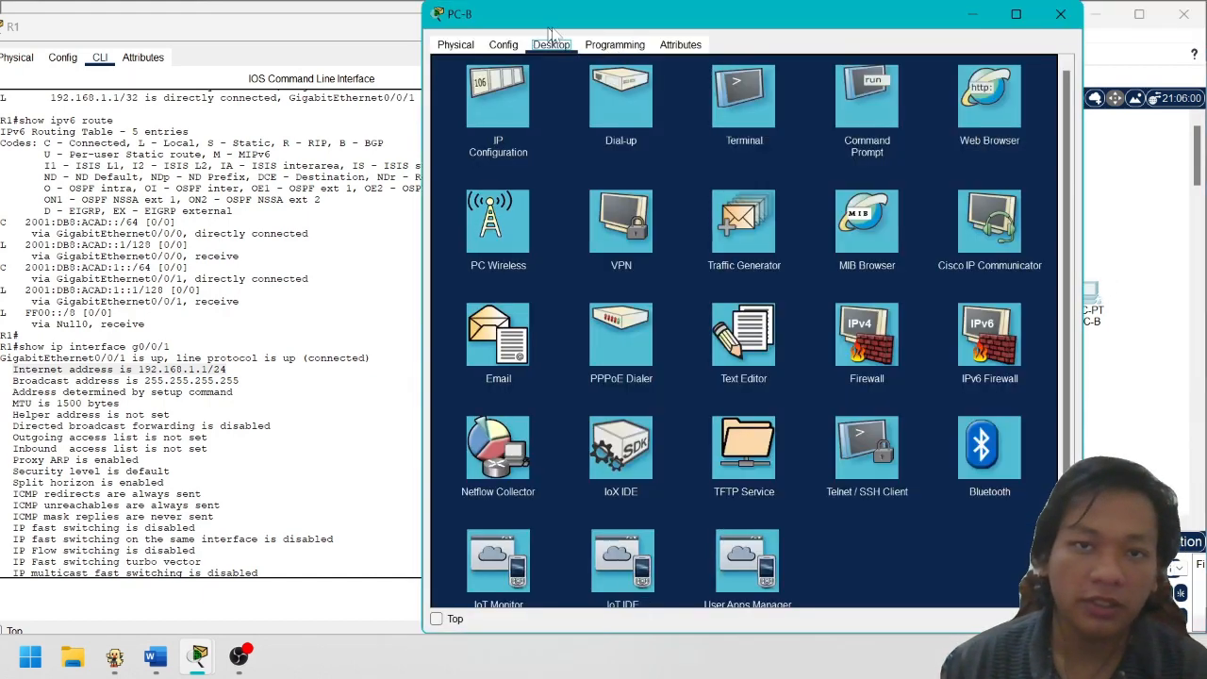
Check PC-B's IP Configuration, gateway 192.168.0.1, then close its window
left_click(510, 104)
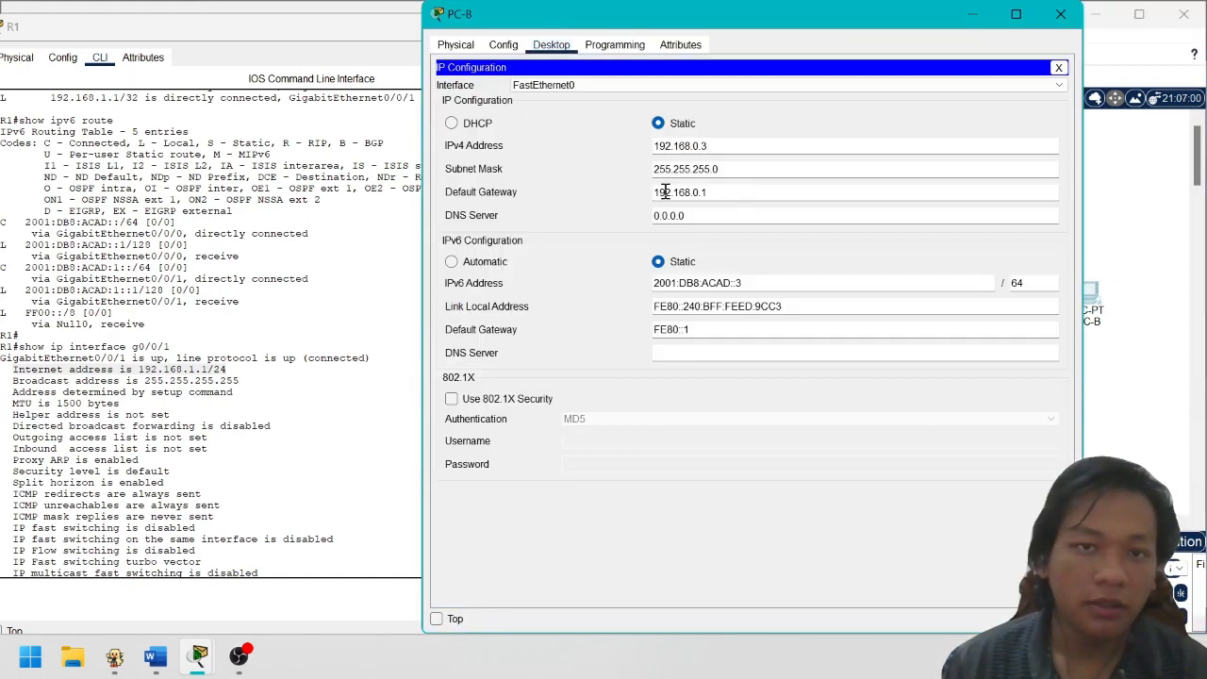
left_click(708, 192)
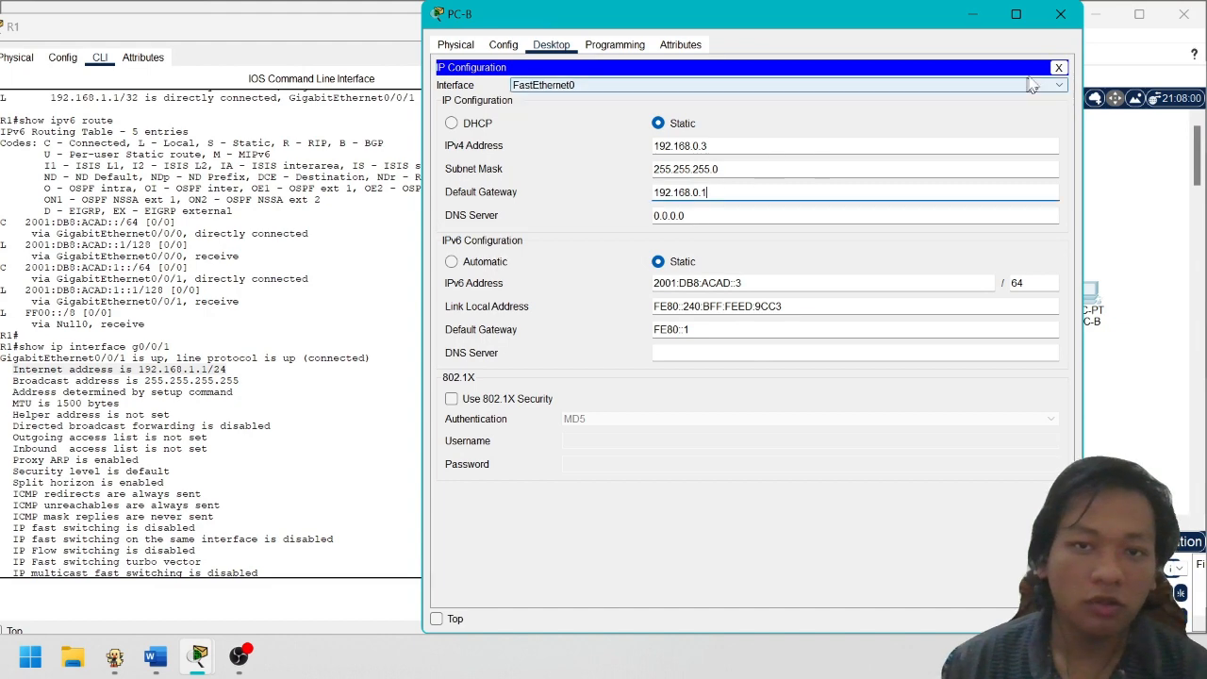
left_click(1060, 14)
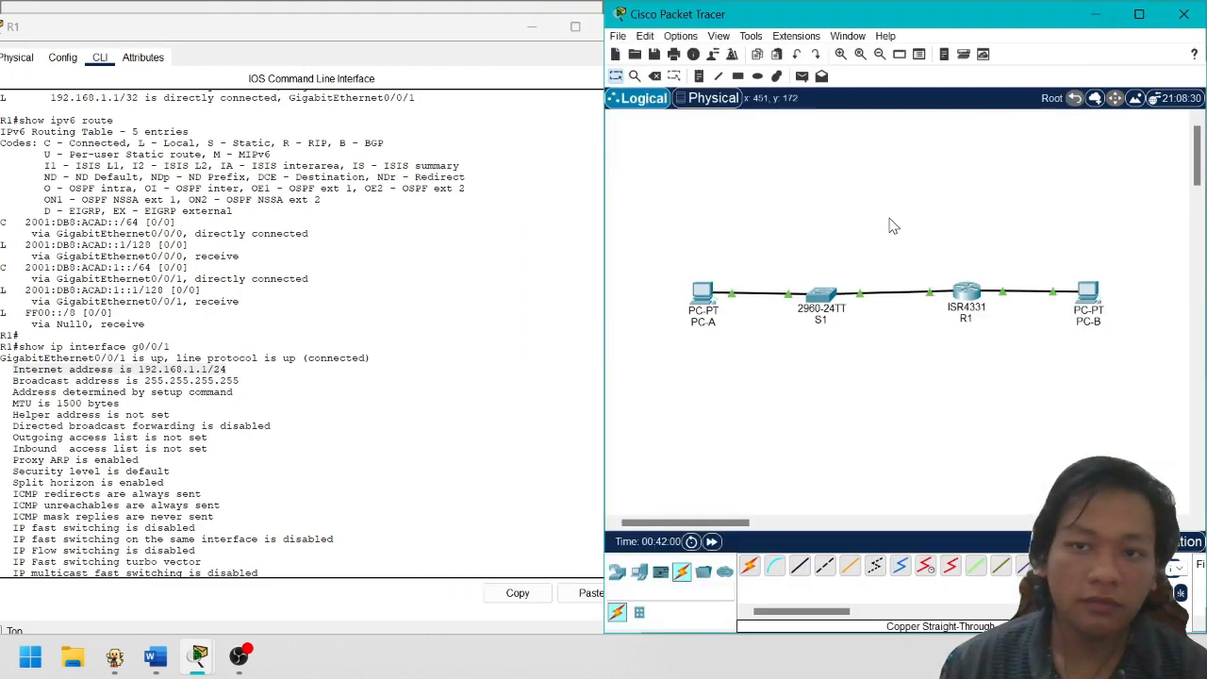
Check PC-A's IP Configuration, 192.168.1.3 with gateway 192.168.1.1, then close its window
left_click(703, 303)
left_click(614, 47)
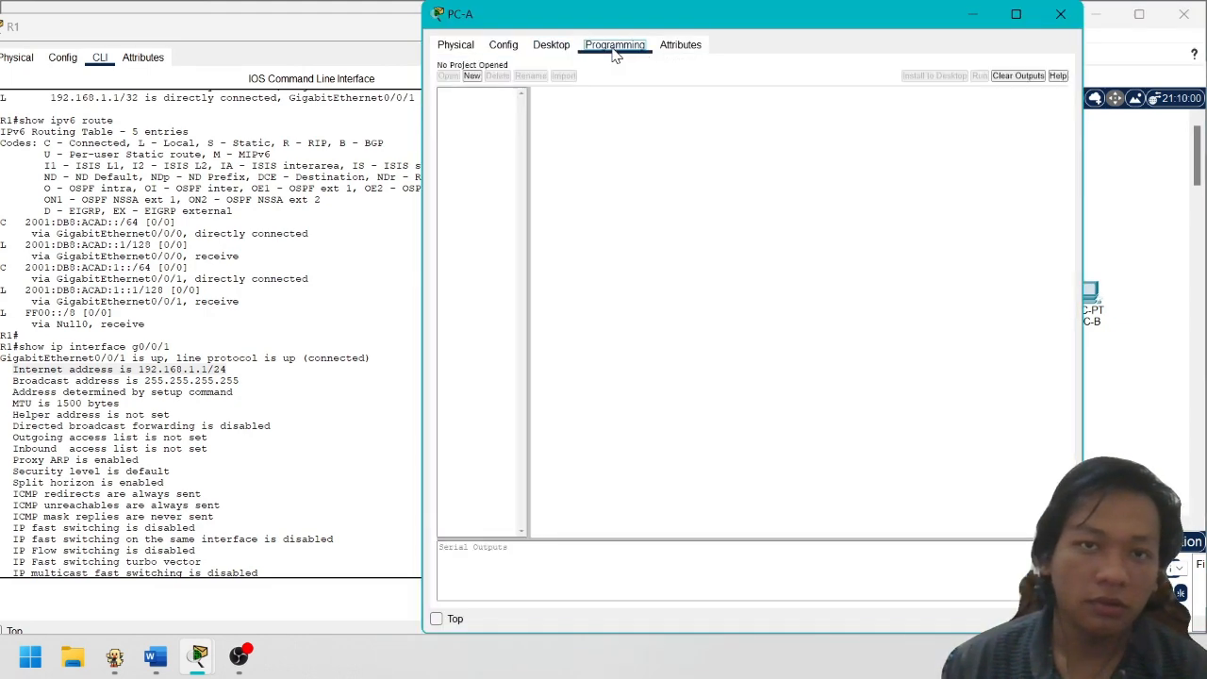
left_click(564, 47)
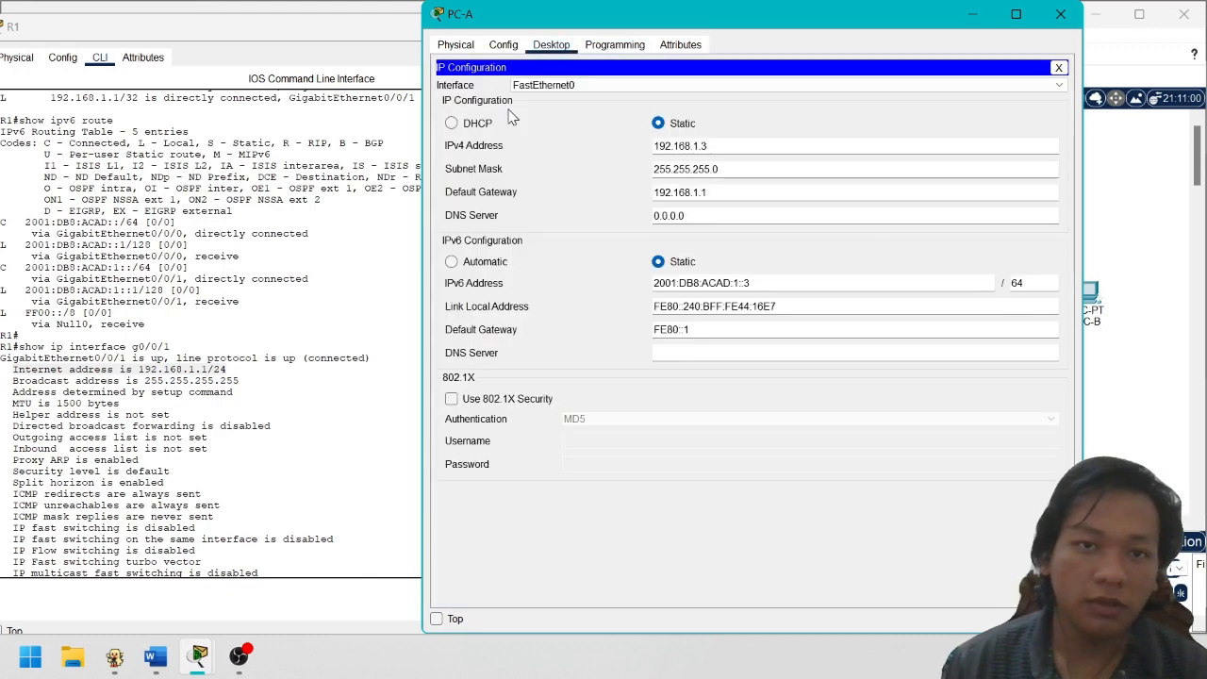
left_click(497, 99)
left_click_drag(720, 192, 653, 192)
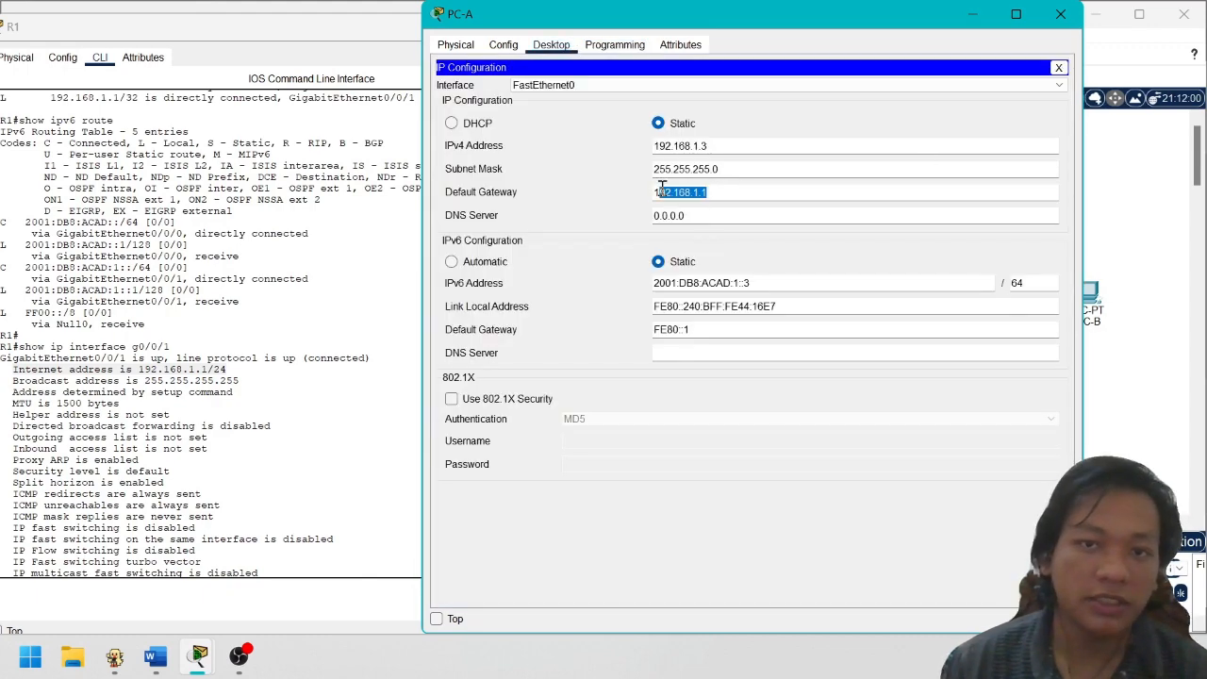
left_click(1061, 14)
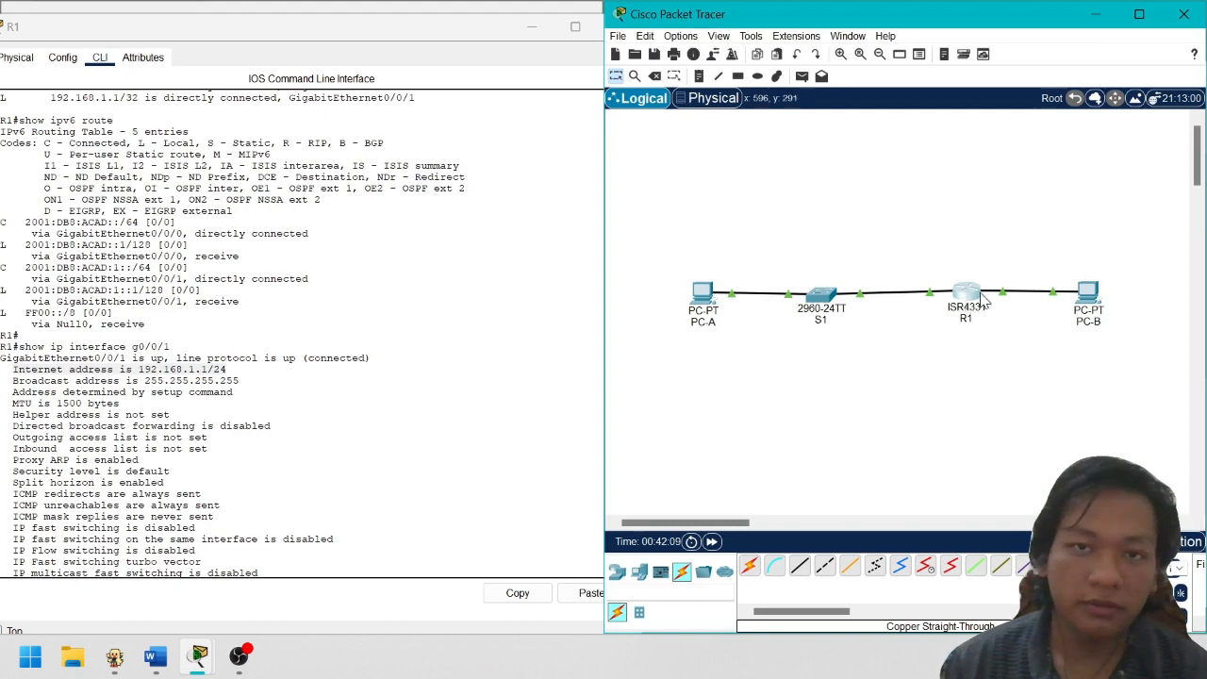
In R1's Config tab, read G0/0/0 as 192.168.0.1 and G0/0/1 as 192.168.1.1, then close
left_click_drag(431, 46, 659, 54)
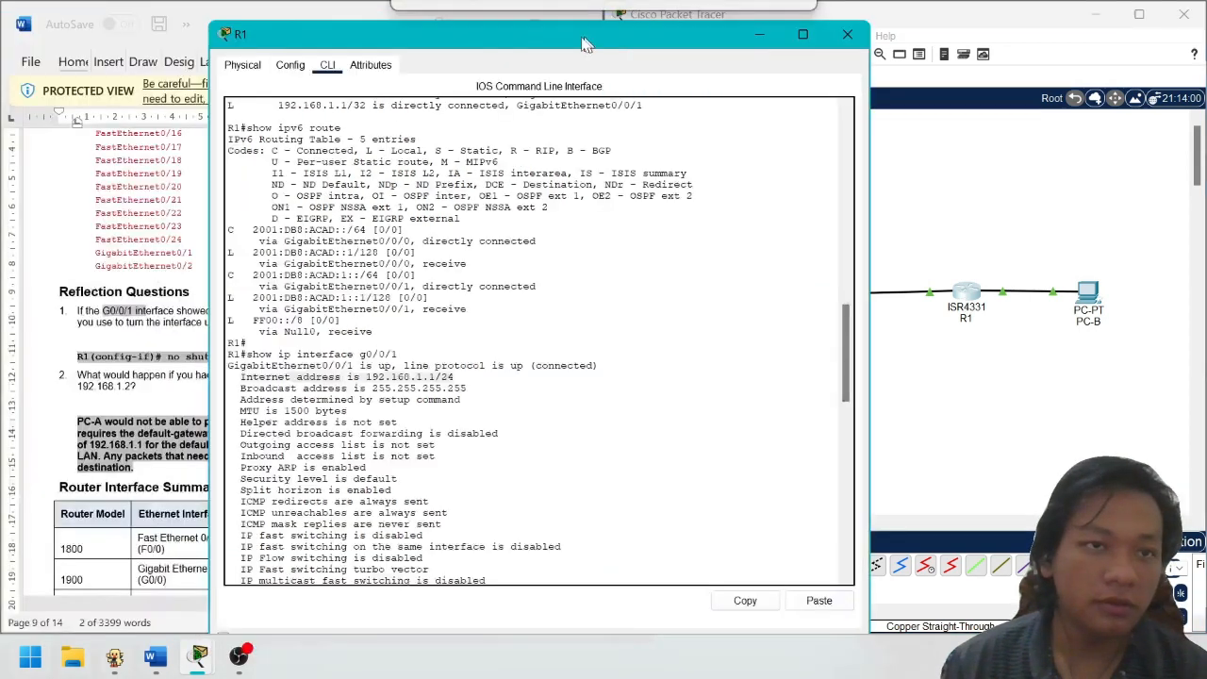
left_click(290, 64)
left_click(284, 225)
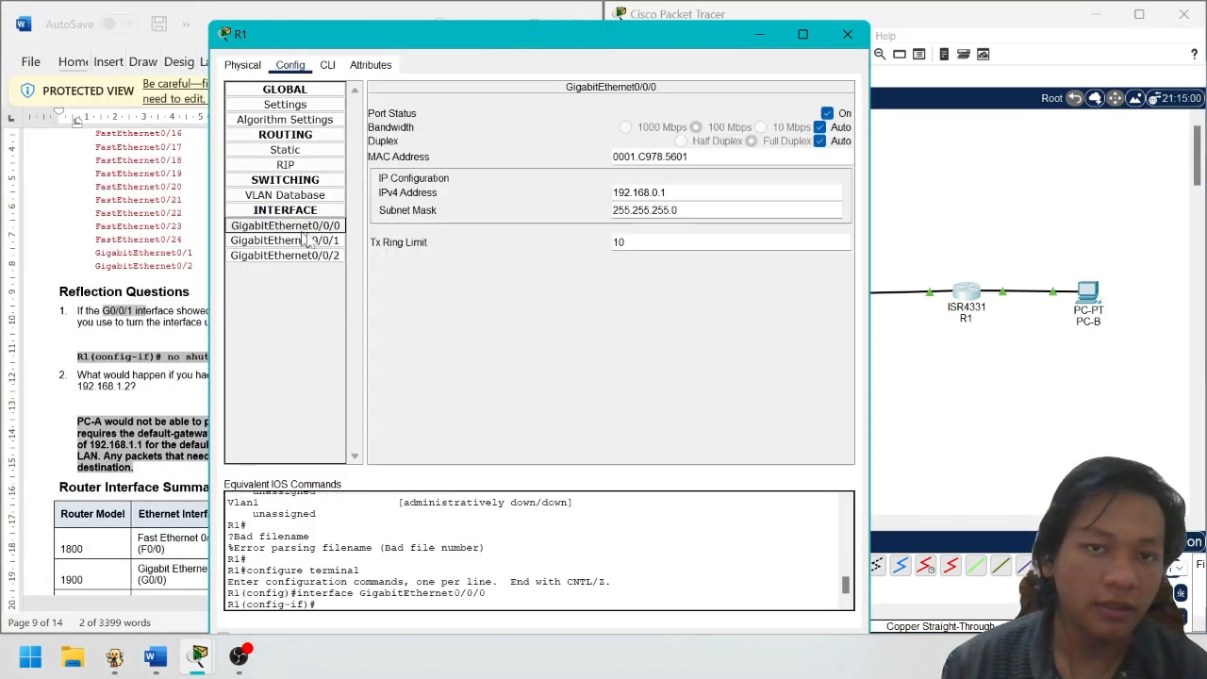
left_click_drag(676, 192, 650, 193)
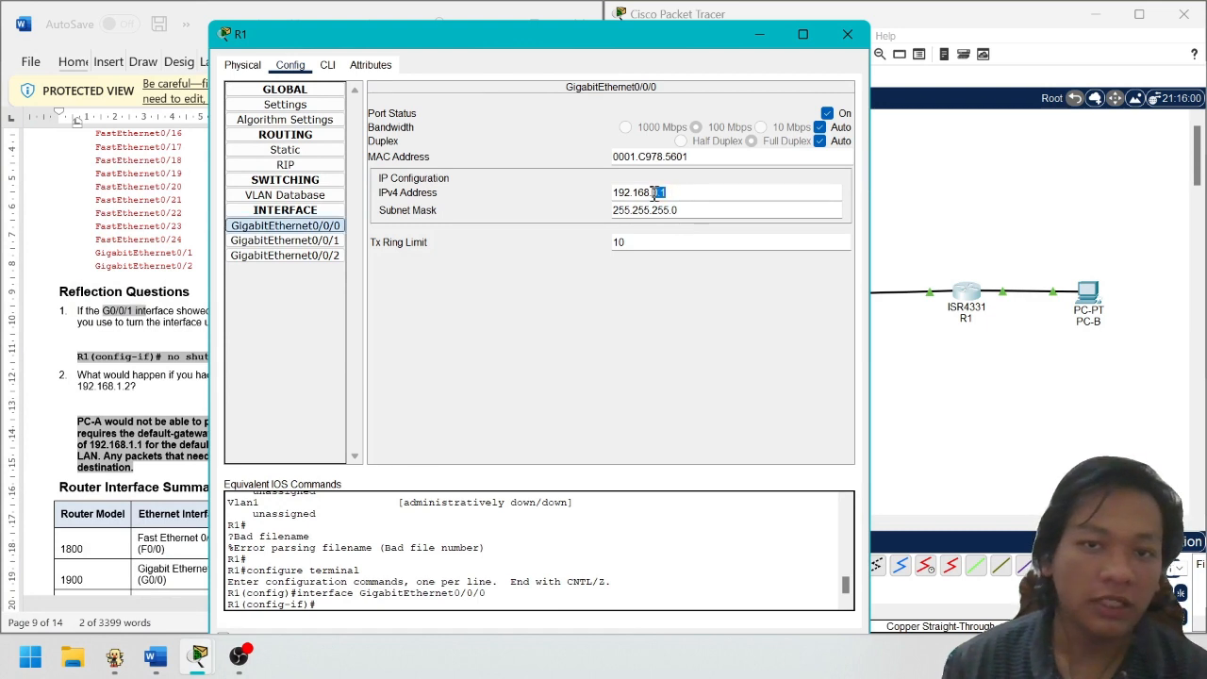
left_click(1107, 281)
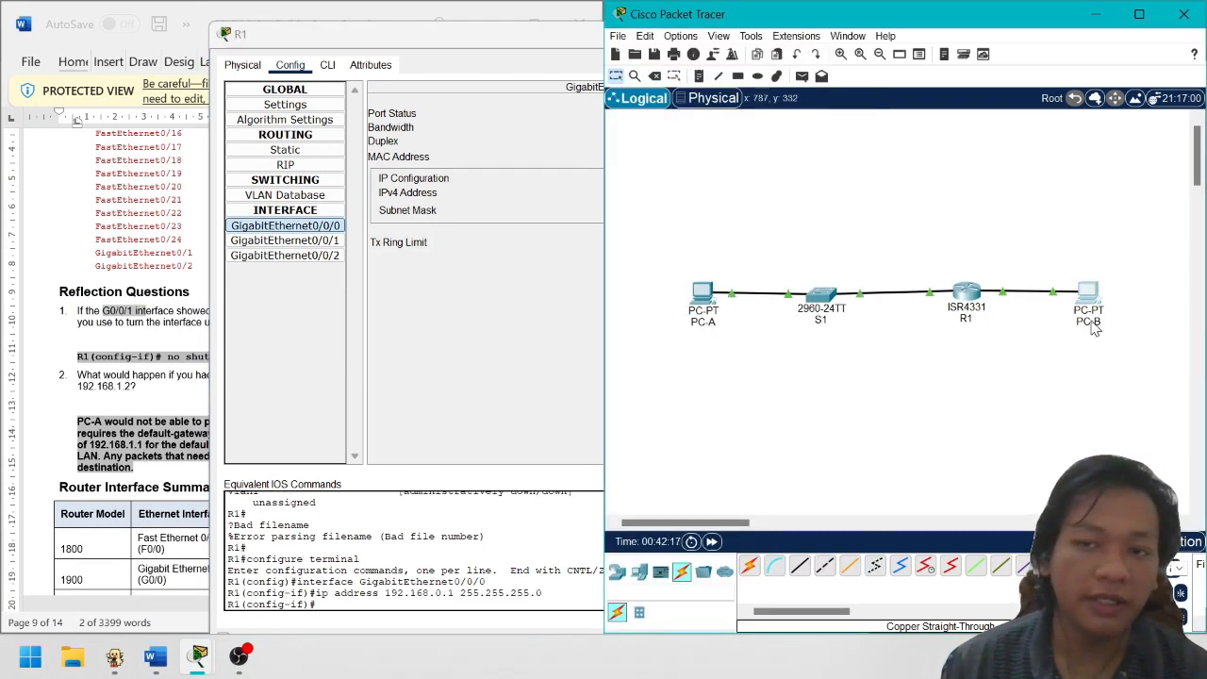
left_click(397, 353)
left_click(283, 241)
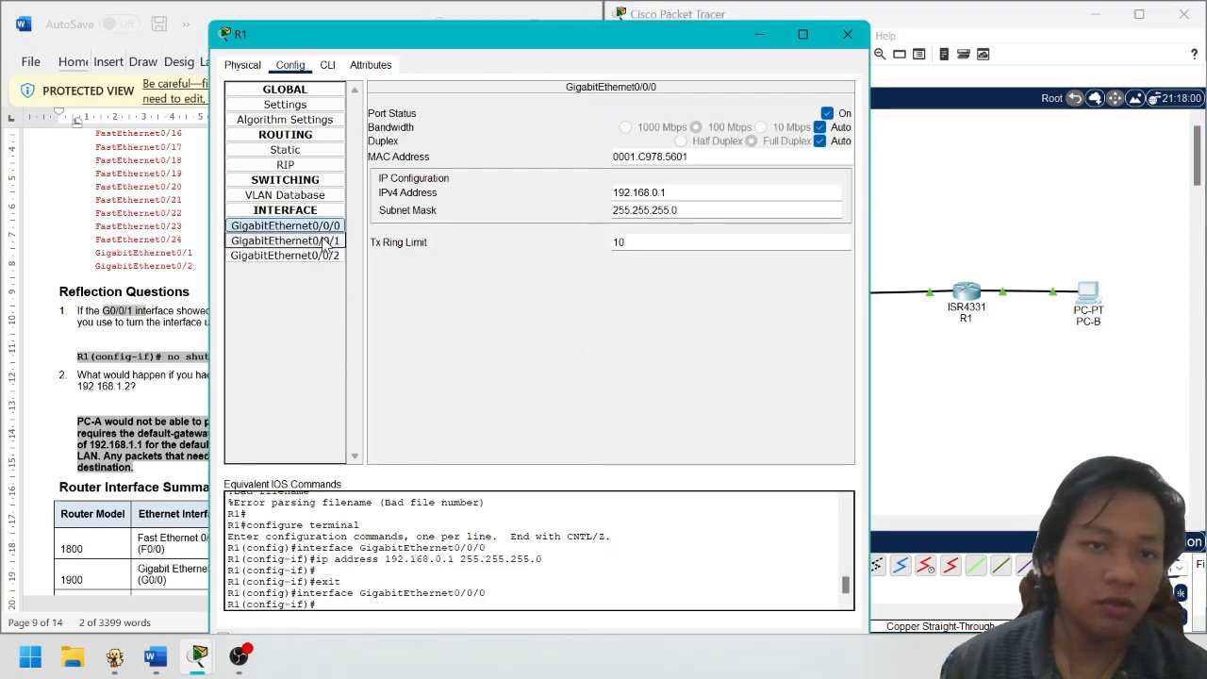
left_click(298, 228)
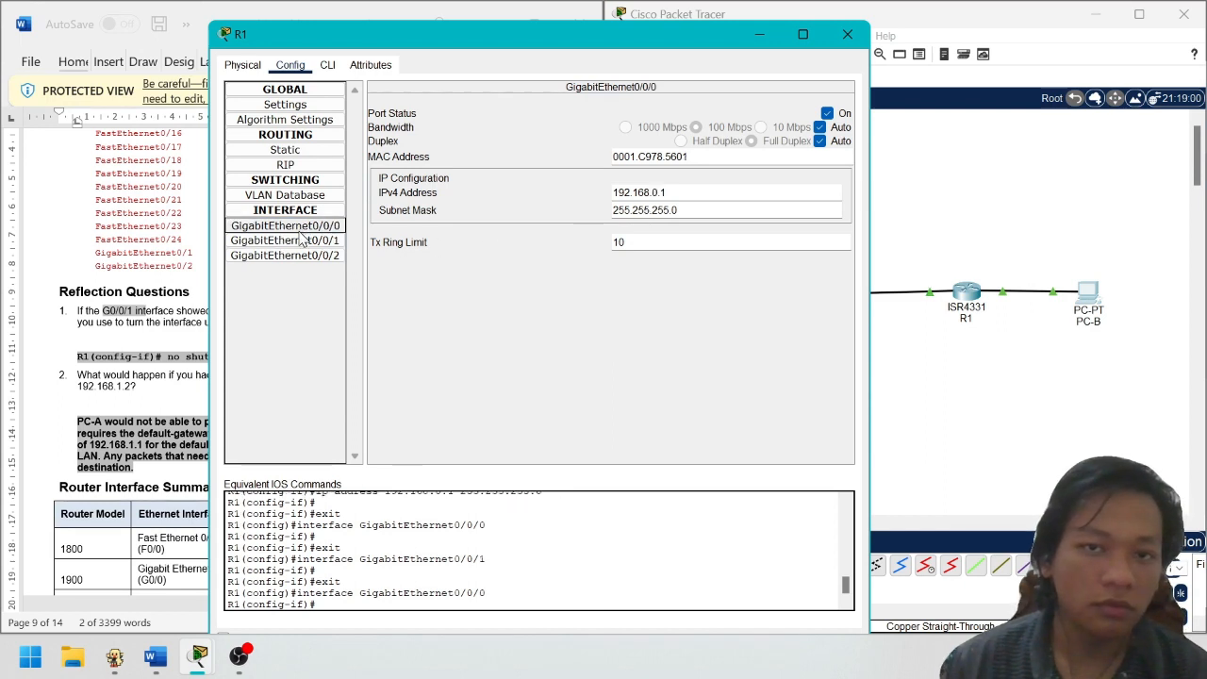
left_click(305, 241)
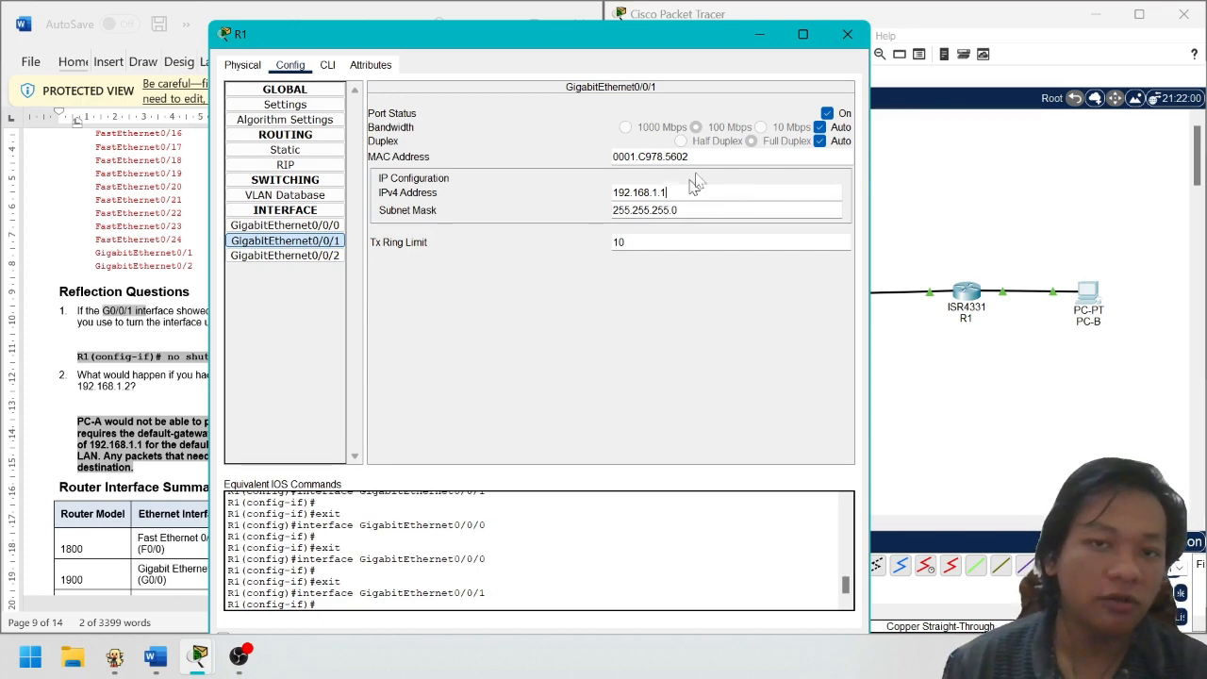
left_click(847, 34)
Select PC-A, S1 and PC-B on the topology
left_click_drag(676, 224, 849, 349)
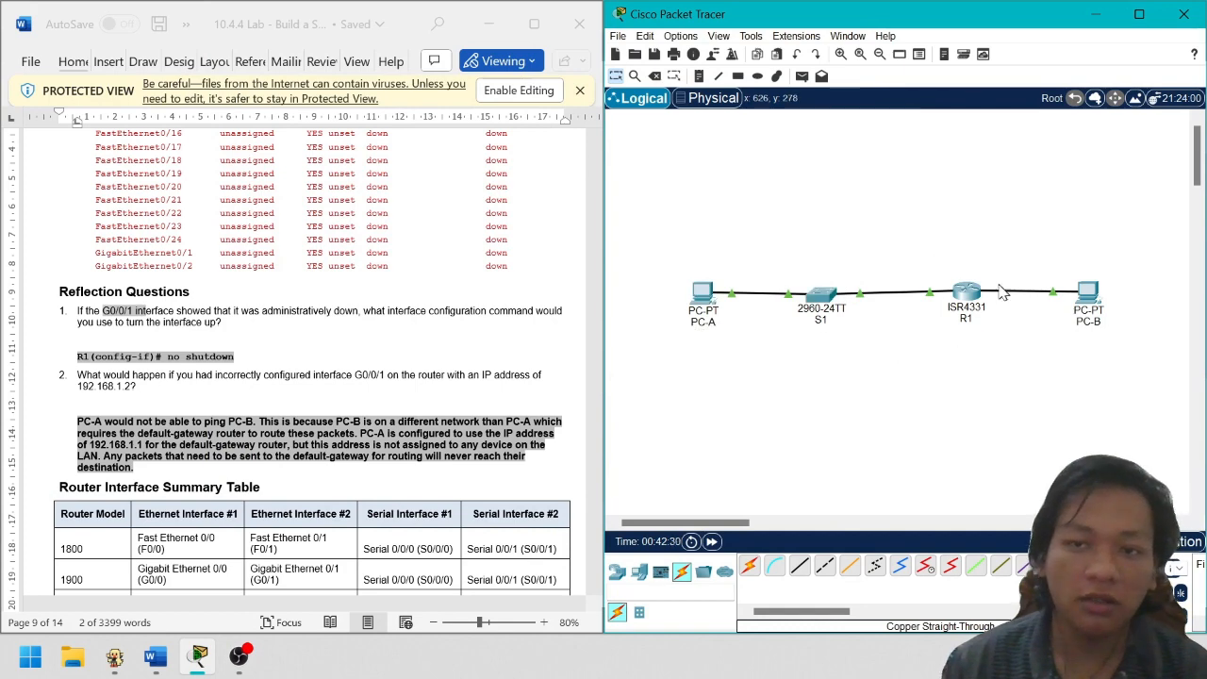
left_click_drag(1065, 237, 1111, 357)
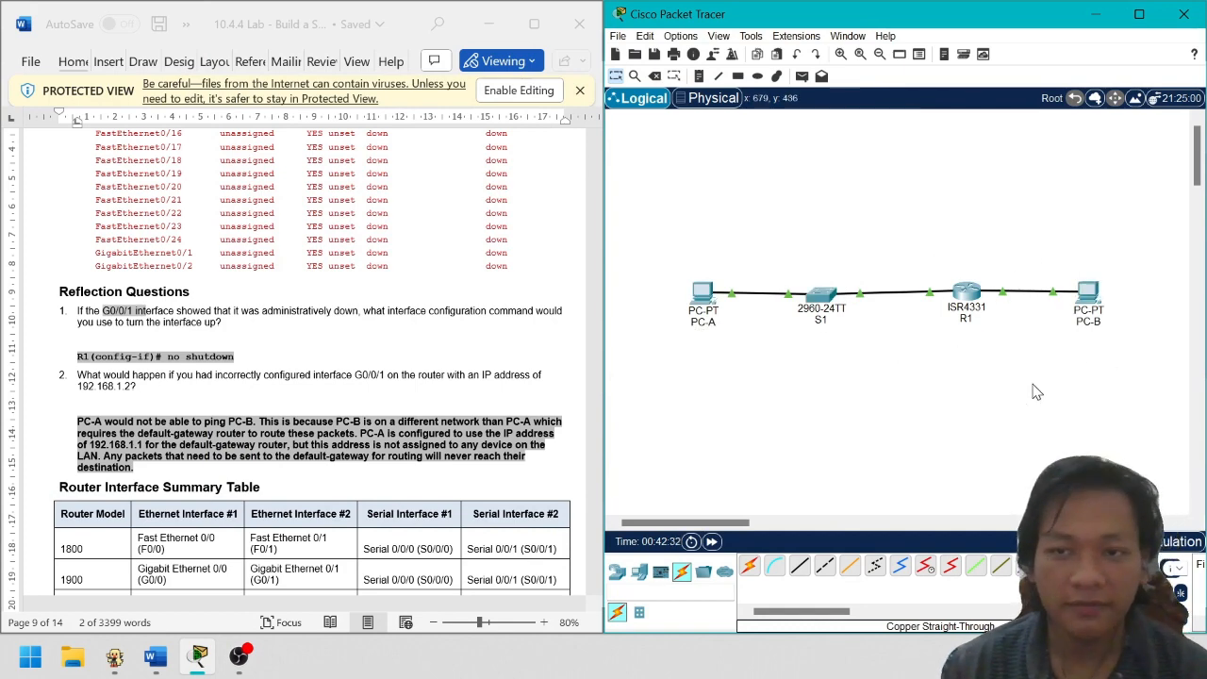
scroll(308, 262, "down", 2)
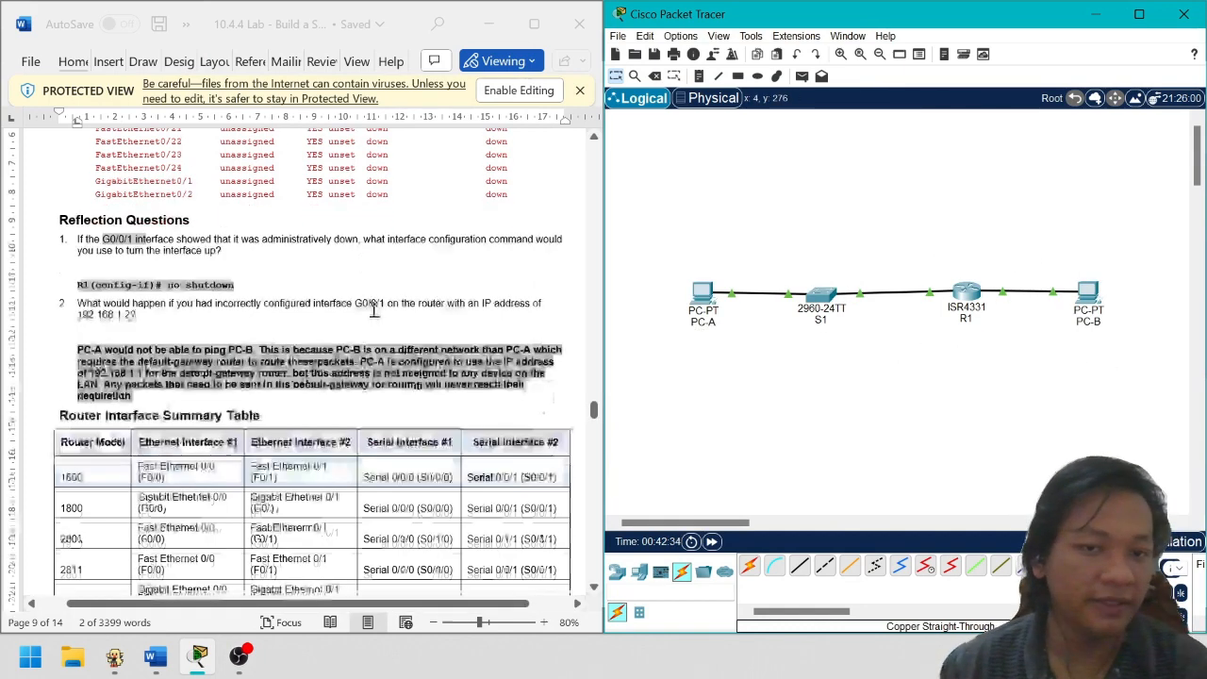